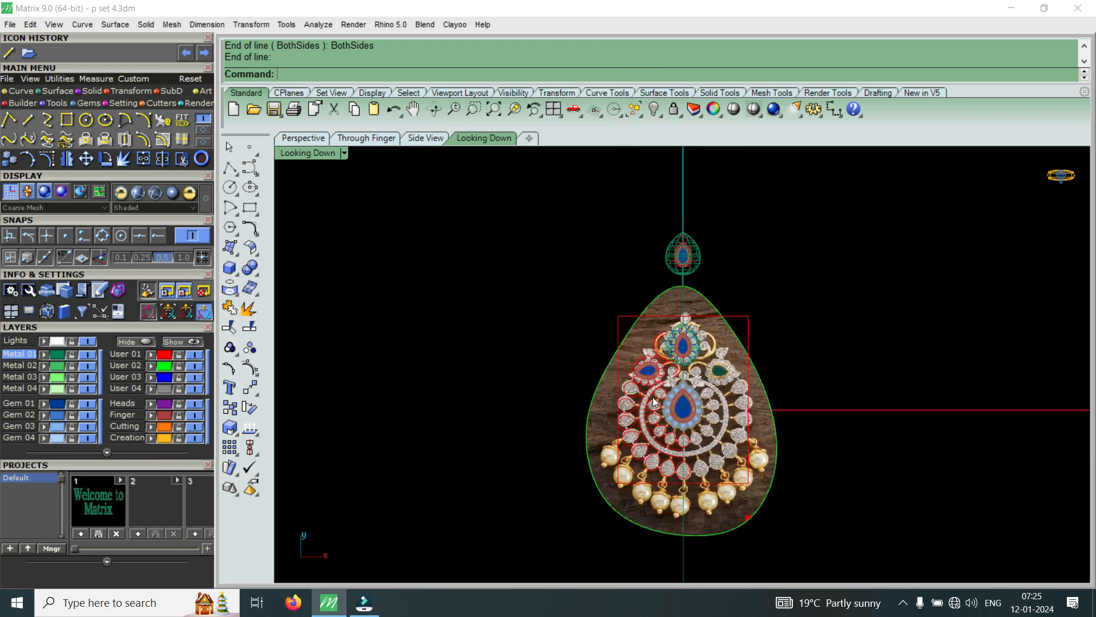
Turn off the User 02 layer to hide the reference picture, and maximize the Perspective view.
{"action": "left_click", "coordinate": [195, 366]}
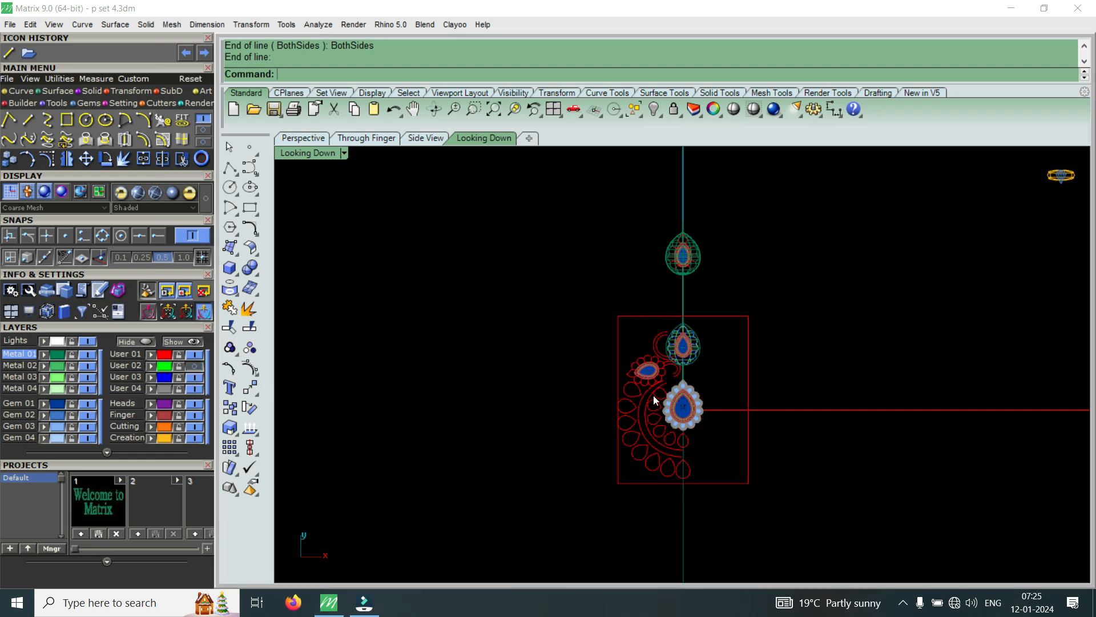
{"action": "scroll", "coordinate": [692, 360], "scroll_direction": "up", "scroll_amount": 5}
{"action": "scroll", "coordinate": [698, 326], "scroll_direction": "up", "scroll_amount": 2}
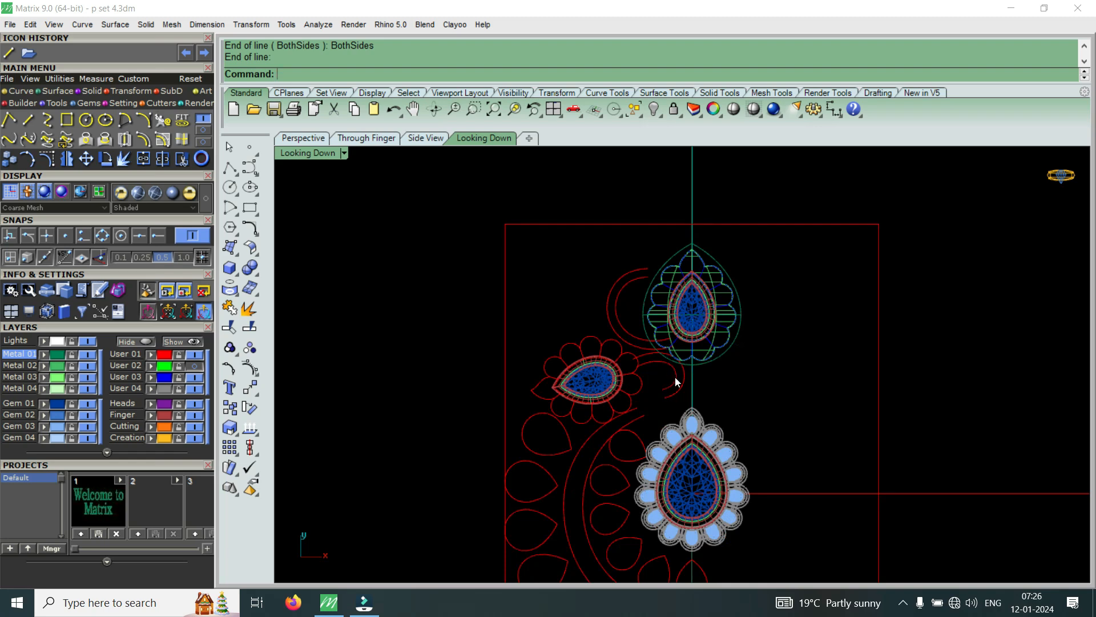
{"action": "scroll", "coordinate": [669, 370], "scroll_direction": "down", "scroll_amount": 2}
{"action": "double_click", "coordinate": [316, 154]}
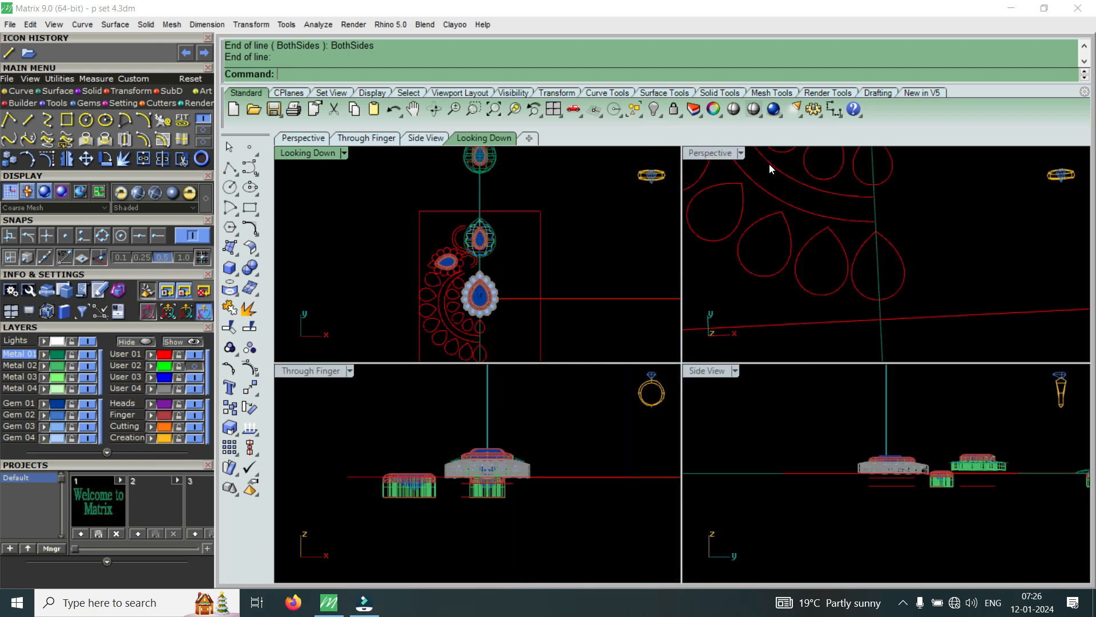
{"action": "left_click", "coordinate": [723, 153]}
{"action": "double_click", "coordinate": [723, 150]}
Examine the pendant's three stone settings, the petal borders and the remaining layout curves from several angles.
{"action": "scroll", "coordinate": [571, 437], "scroll_direction": "down", "scroll_amount": 3}
{"action": "right_click_drag", "start_coordinate": [572, 437], "coordinate": [614, 310]}
{"action": "scroll", "coordinate": [560, 437], "scroll_direction": "up", "scroll_amount": 3}
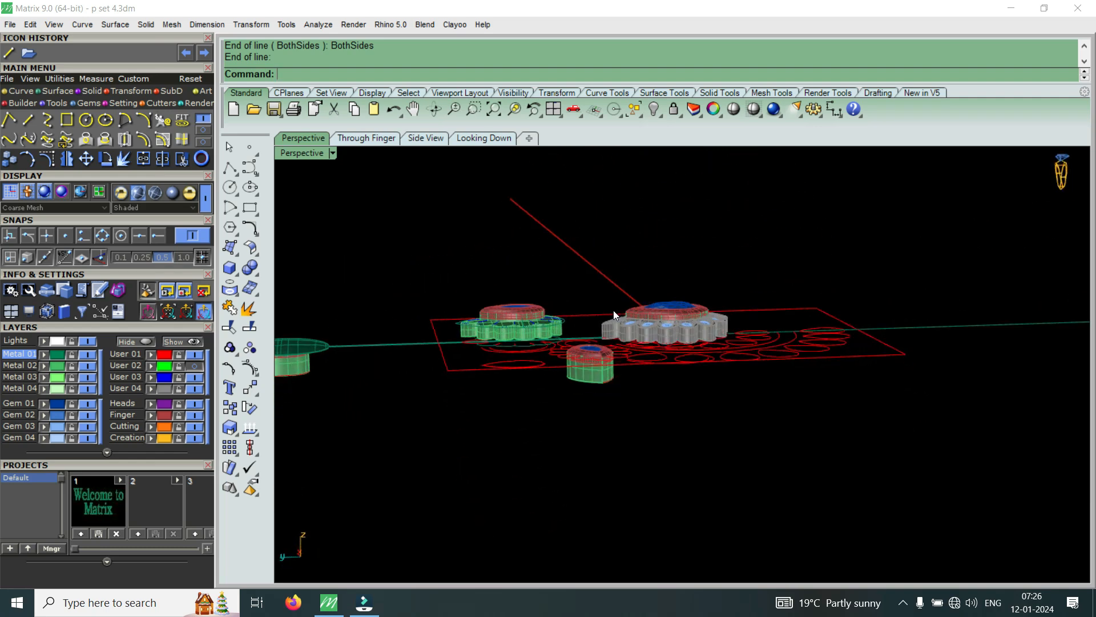
{"action": "right_click_drag", "start_coordinate": [603, 320], "coordinate": [577, 408]}
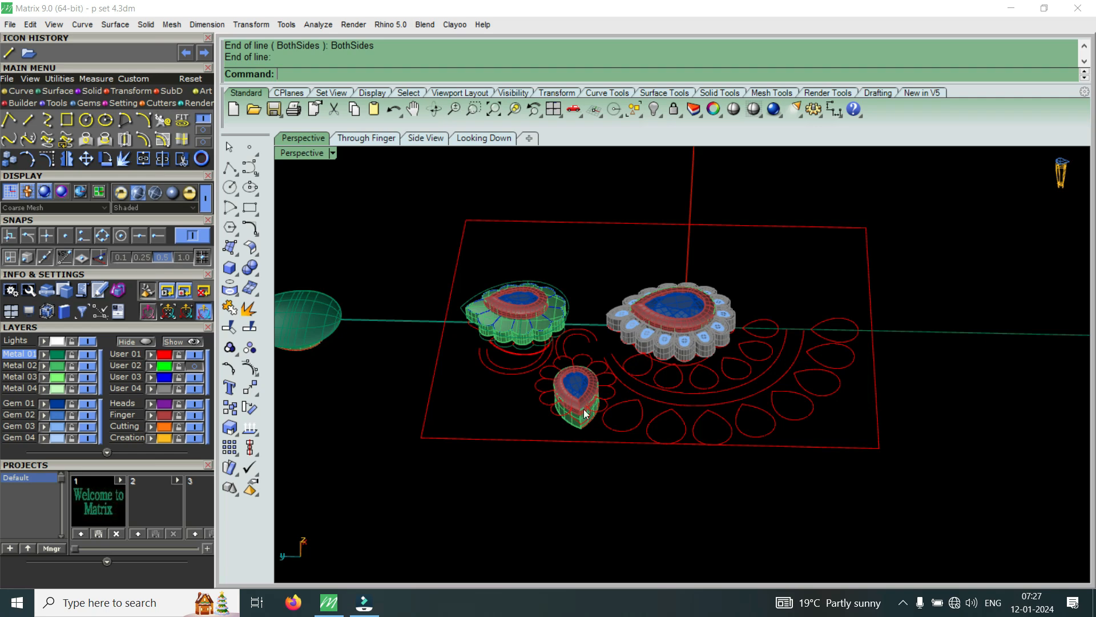
{"action": "right_click_drag", "start_coordinate": [740, 409], "coordinate": [667, 300]}
{"action": "scroll", "coordinate": [698, 234], "scroll_direction": "up", "scroll_amount": 4}
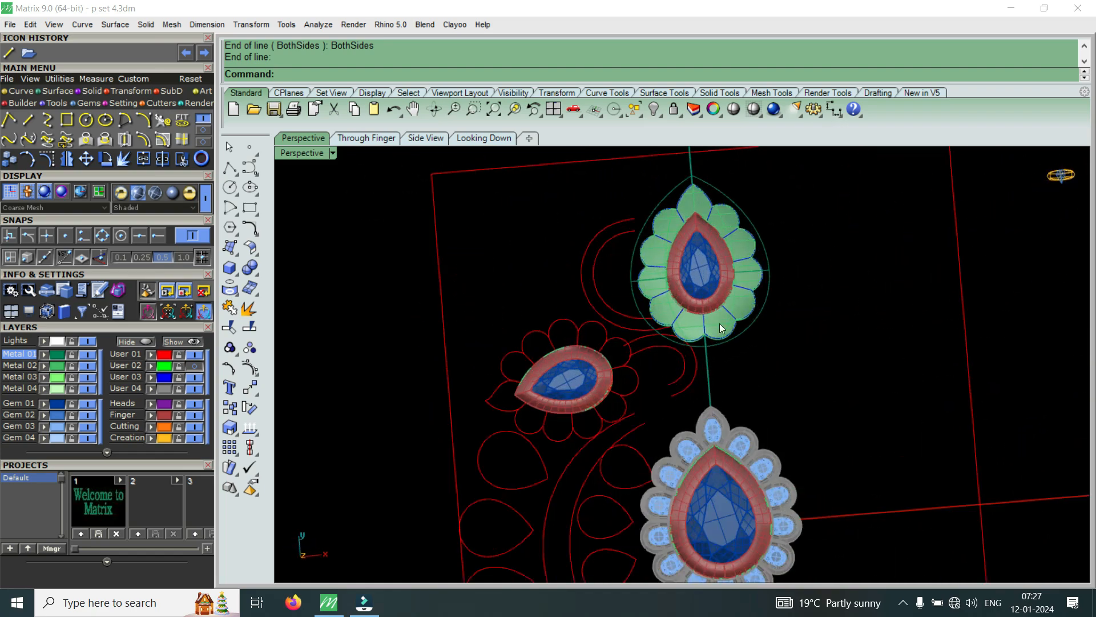
{"action": "scroll", "coordinate": [712, 346], "scroll_direction": "down", "scroll_amount": 2}
{"action": "scroll", "coordinate": [712, 347], "scroll_direction": "up", "scroll_amount": 1}
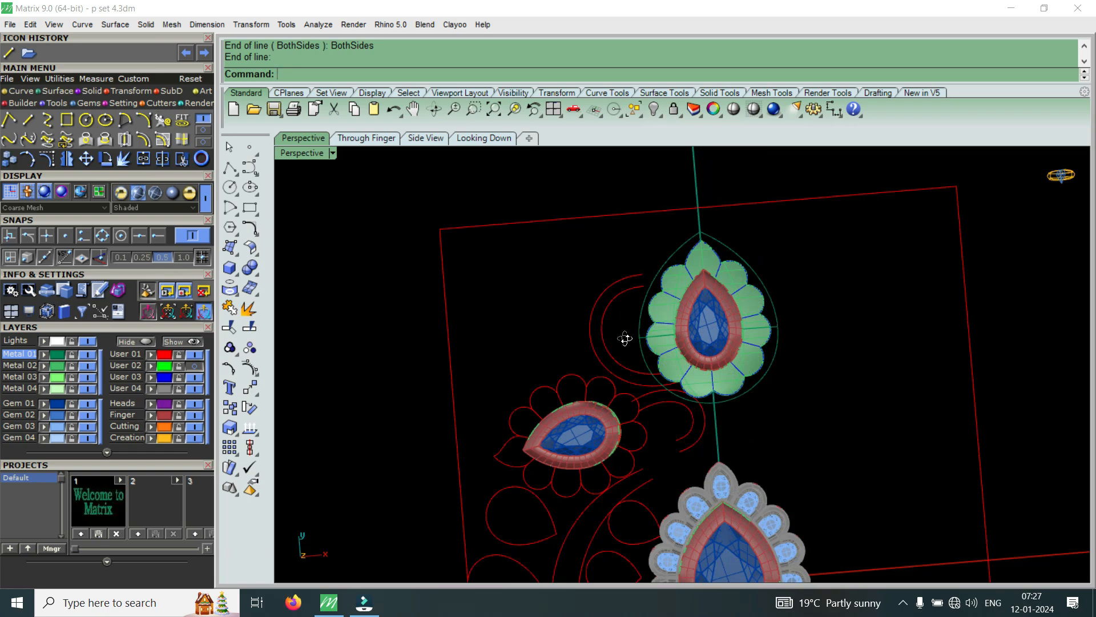
{"action": "right_click_drag", "start_coordinate": [612, 336], "coordinate": [773, 342]}
{"action": "scroll", "coordinate": [773, 341], "scroll_direction": "up", "scroll_amount": 1}
{"action": "scroll", "coordinate": [639, 382], "scroll_direction": "down", "scroll_amount": 4}
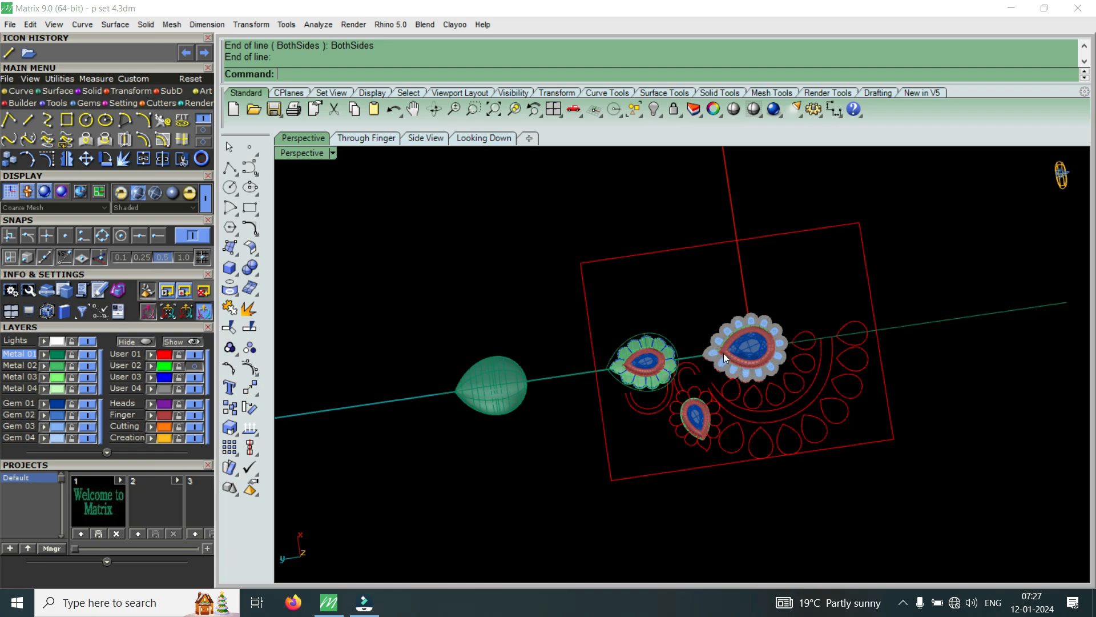
{"action": "scroll", "coordinate": [741, 353], "scroll_direction": "up", "scroll_amount": 5}
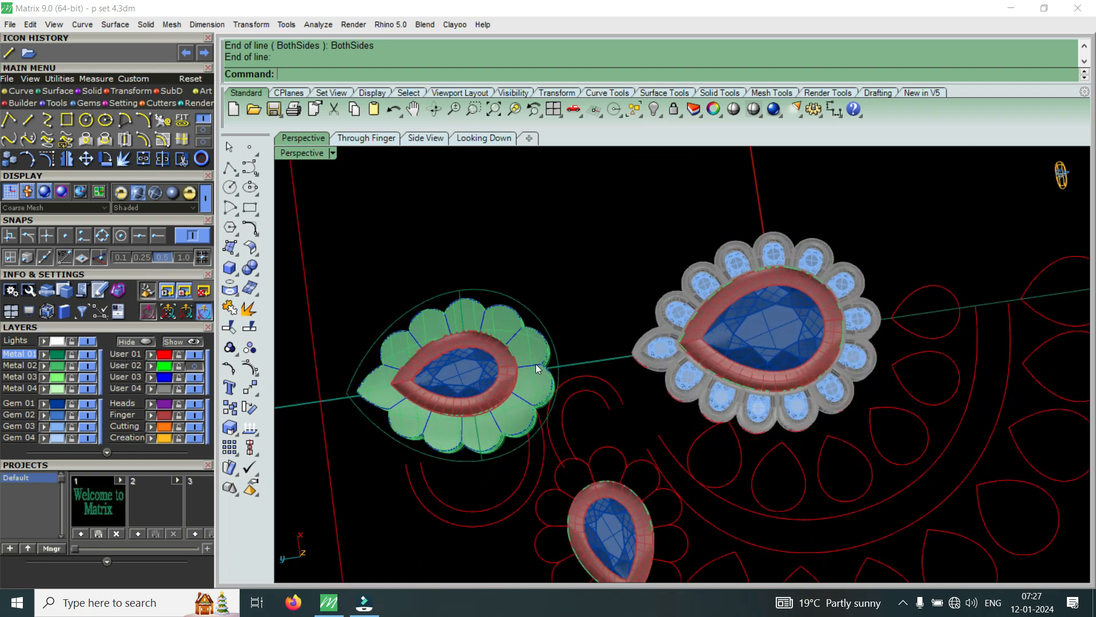
{"action": "scroll", "coordinate": [665, 367], "scroll_direction": "down", "scroll_amount": 5}
{"action": "scroll", "coordinate": [677, 467], "scroll_direction": "up", "scroll_amount": 8}
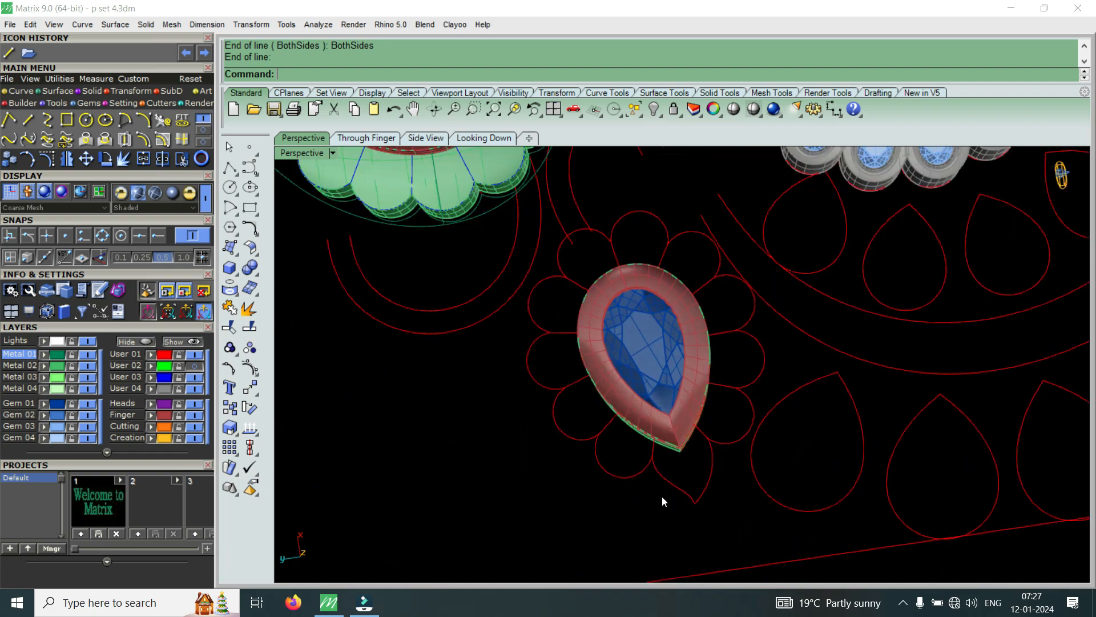
{"action": "scroll", "coordinate": [684, 494], "scroll_direction": "down", "scroll_amount": 6}
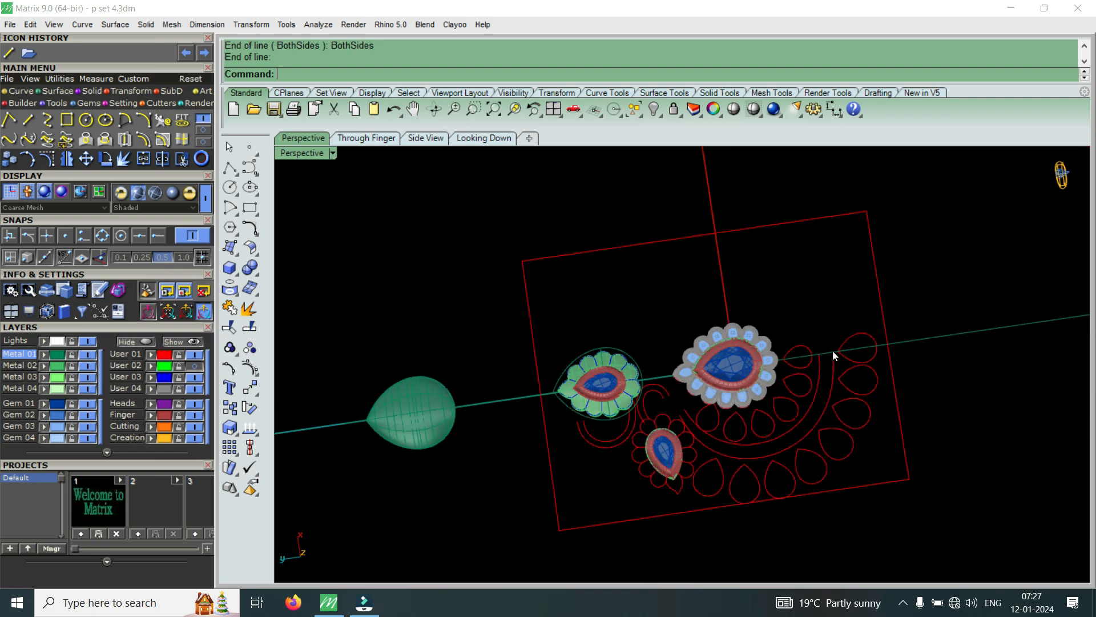
{"action": "scroll", "coordinate": [856, 356], "scroll_direction": "up", "scroll_amount": 3}
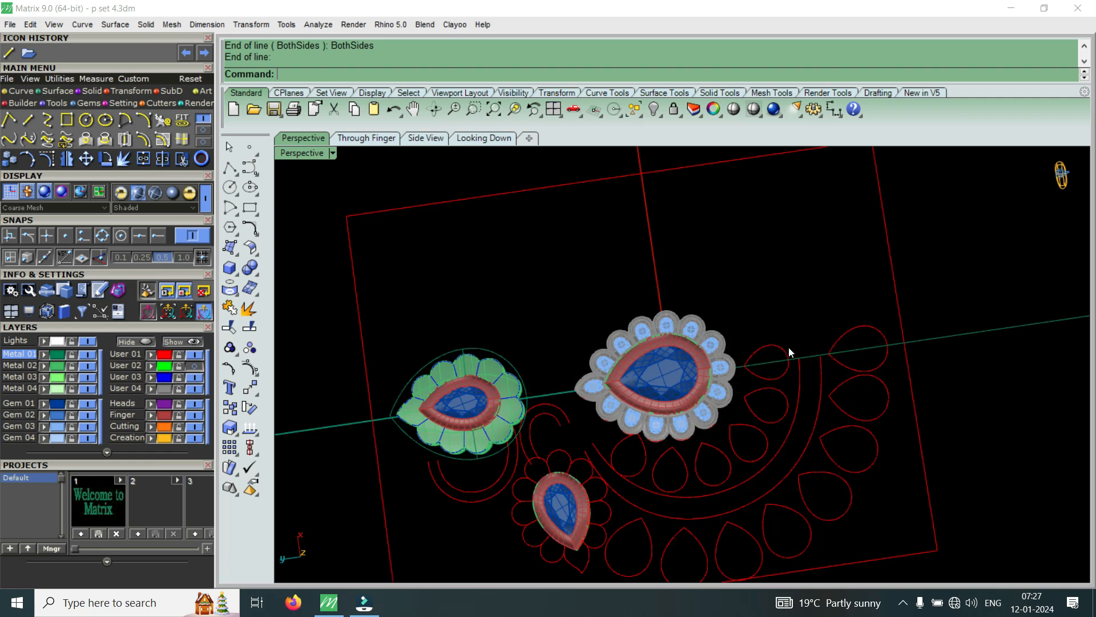
{"action": "scroll", "coordinate": [805, 389], "scroll_direction": "down", "scroll_amount": 3}
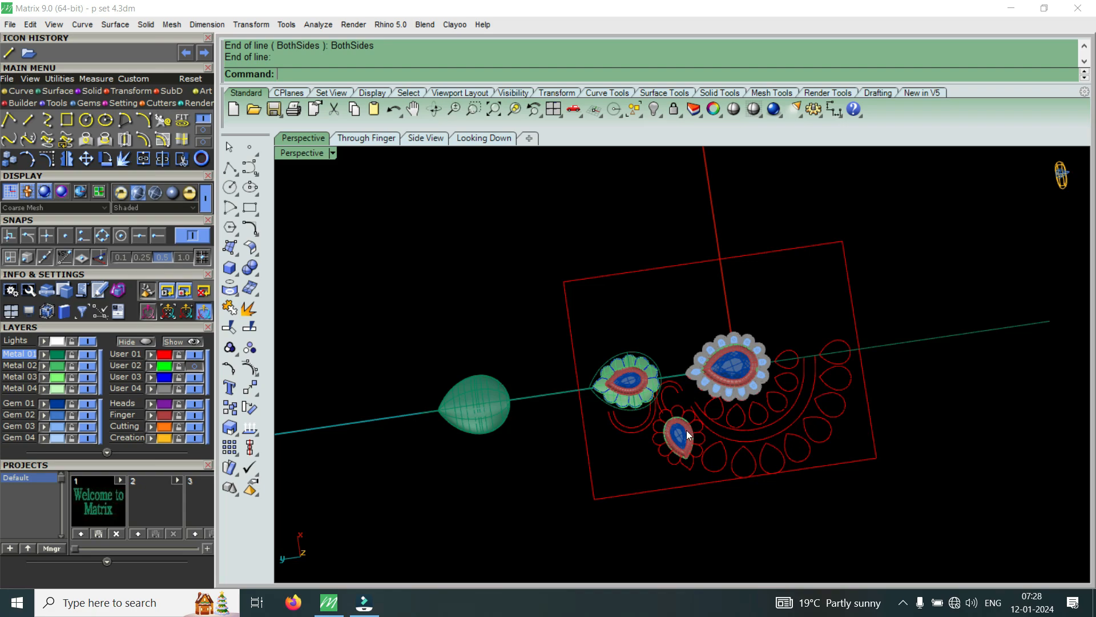
{"action": "scroll", "coordinate": [563, 401], "scroll_direction": "up", "scroll_amount": 8}
{"action": "right_click_drag", "start_coordinate": [709, 437], "coordinate": [736, 340]}
{"action": "scroll", "coordinate": [713, 289], "scroll_direction": "down", "scroll_amount": 3}
{"action": "scroll", "coordinate": [739, 336], "scroll_direction": "up", "scroll_amount": 2}
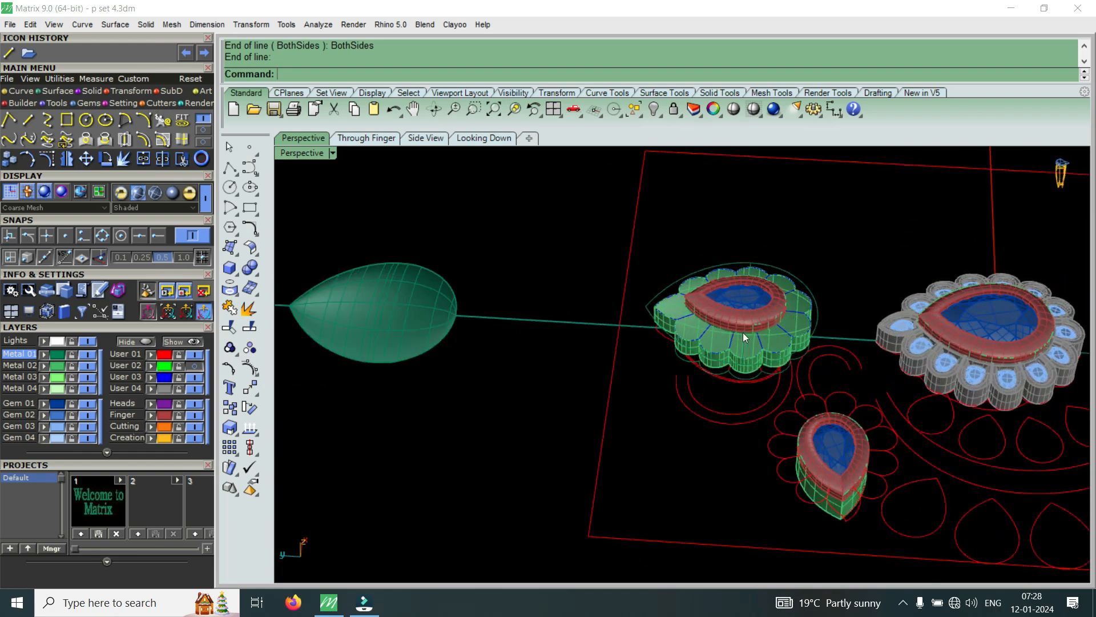
{"action": "scroll", "coordinate": [738, 336], "scroll_direction": "up", "scroll_amount": 6}
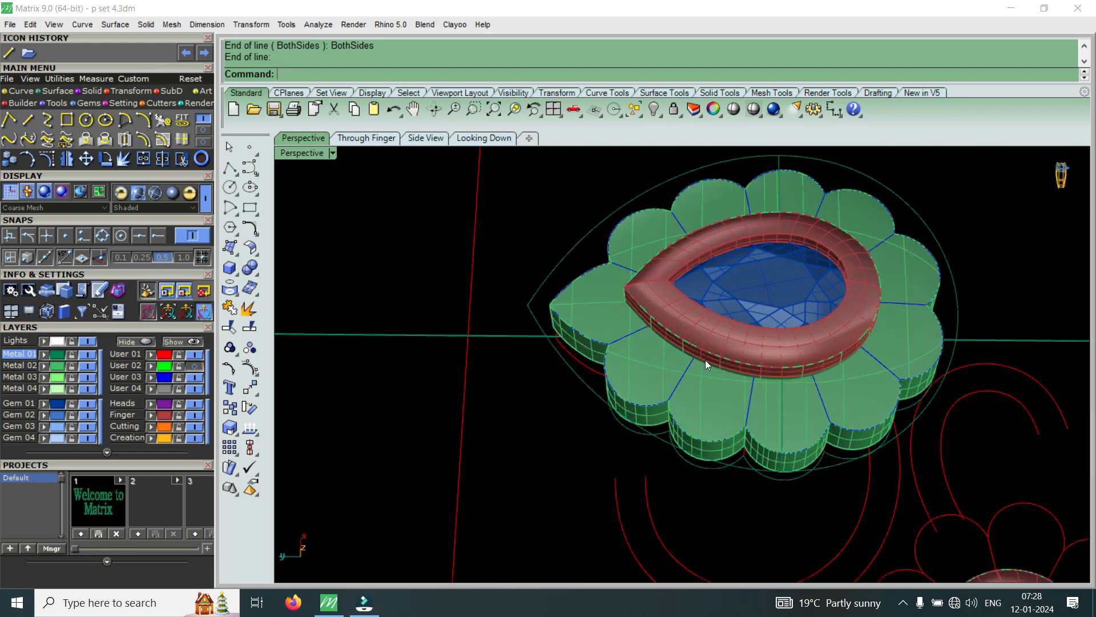
Raise the upper pear stone with its bezel vertically until it clears the green petal base.
{"action": "left_click", "coordinate": [748, 336]}
{"action": "scroll", "coordinate": [742, 344], "scroll_direction": "down", "scroll_amount": 4}
{"action": "right_click_drag", "start_coordinate": [722, 340], "coordinate": [693, 238]}
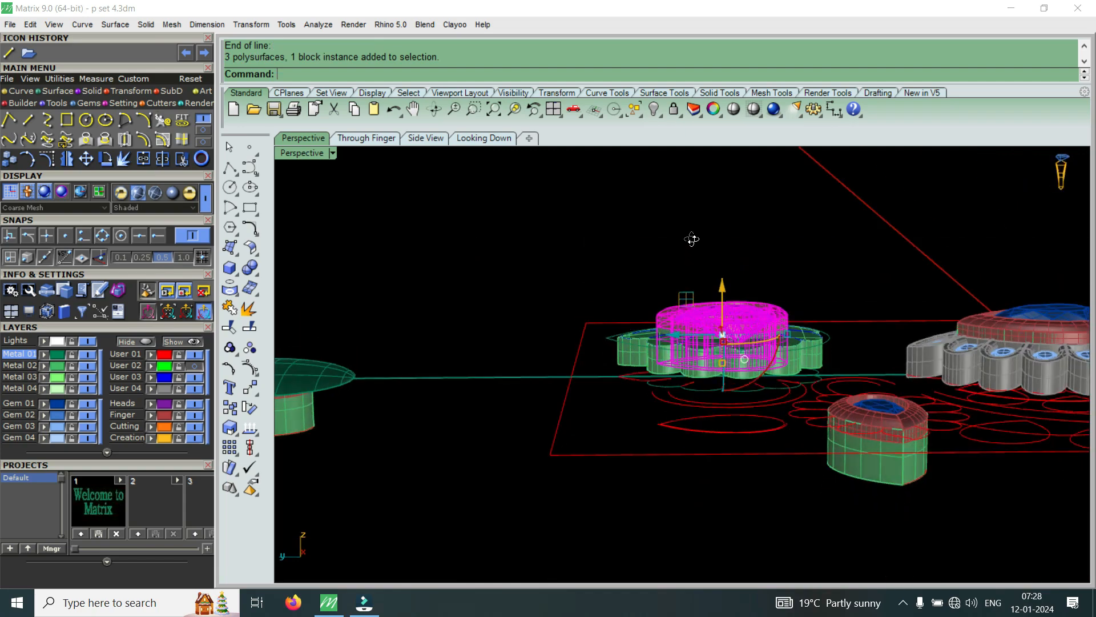
{"action": "scroll", "coordinate": [726, 309], "scroll_direction": "up", "scroll_amount": 4}
{"action": "left_click_drag", "start_coordinate": [730, 303], "coordinate": [743, 196]}
{"action": "key", "text": "Escape"}
{"action": "right_click_drag", "start_coordinate": [709, 269], "coordinate": [745, 362]}
{"action": "scroll", "coordinate": [564, 403], "scroll_direction": "up", "scroll_amount": 8}
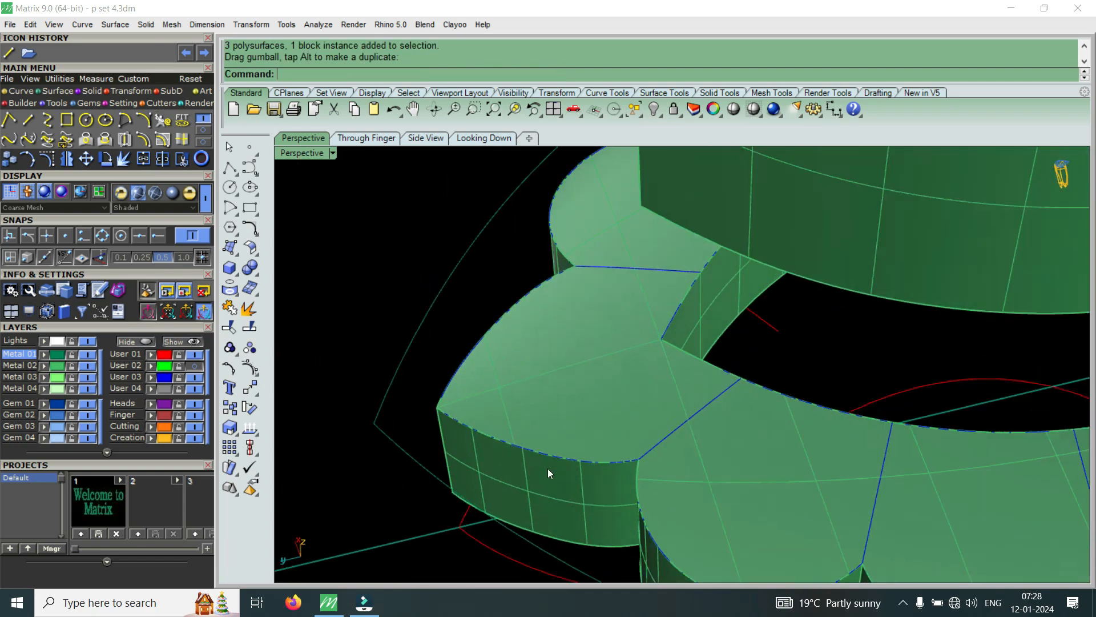
Join the two curves along the top edge of the green petal base's inner opening.
{"action": "left_click", "coordinate": [563, 458]}
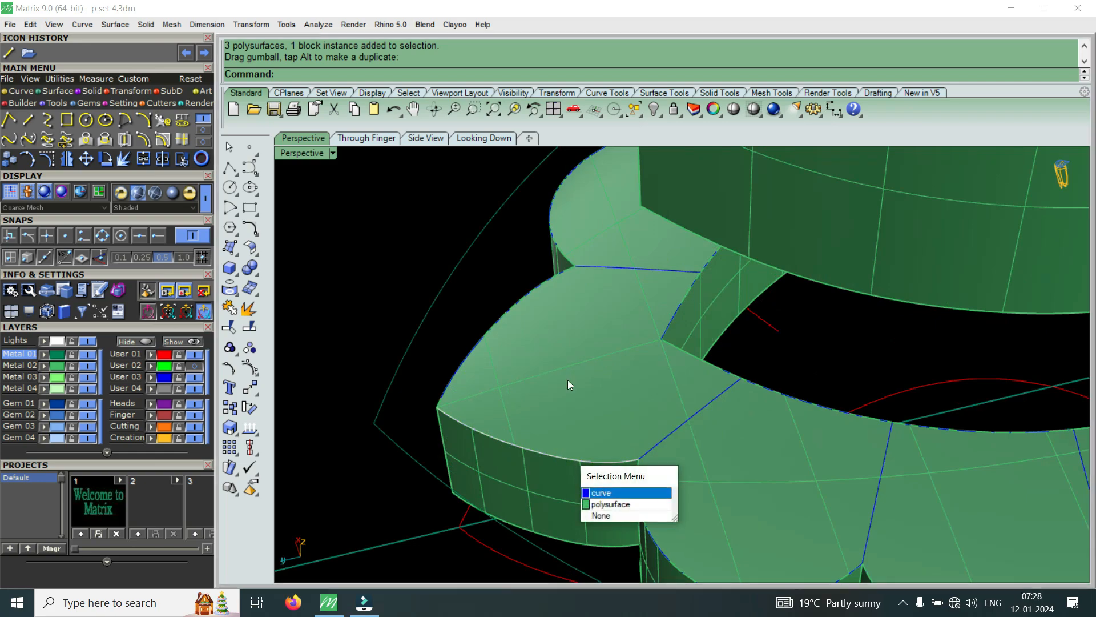
{"action": "right_click", "coordinate": [568, 379]}
{"action": "scroll", "coordinate": [572, 345], "scroll_direction": "down", "scroll_amount": 6}
{"action": "left_click", "coordinate": [688, 379]}
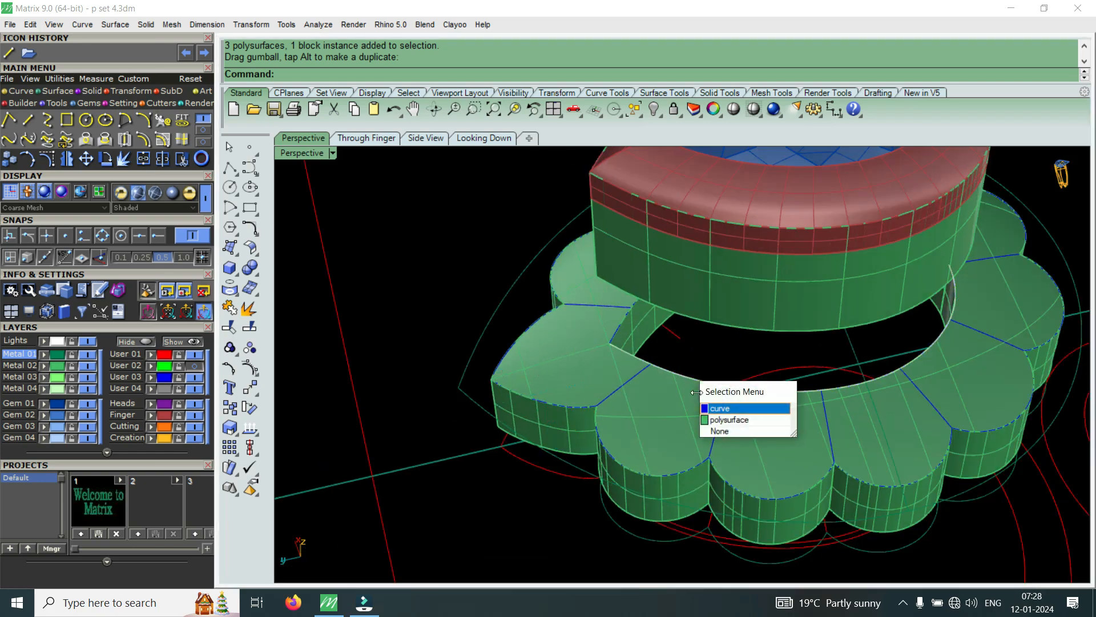
{"action": "left_click", "coordinate": [717, 409]}
{"action": "scroll", "coordinate": [644, 329], "scroll_direction": "down", "scroll_amount": 6}
{"action": "scroll", "coordinate": [636, 341], "scroll_direction": "up", "scroll_amount": 8}
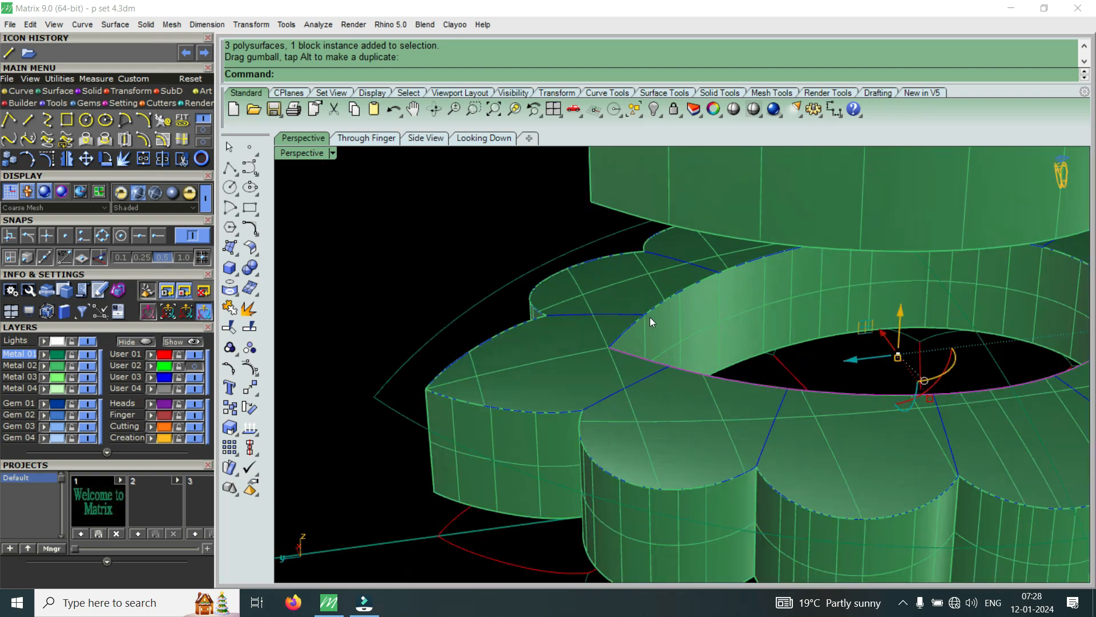
{"action": "left_click", "coordinate": [664, 319]}
{"action": "scroll", "coordinate": [627, 291], "scroll_direction": "down", "scroll_amount": 6}
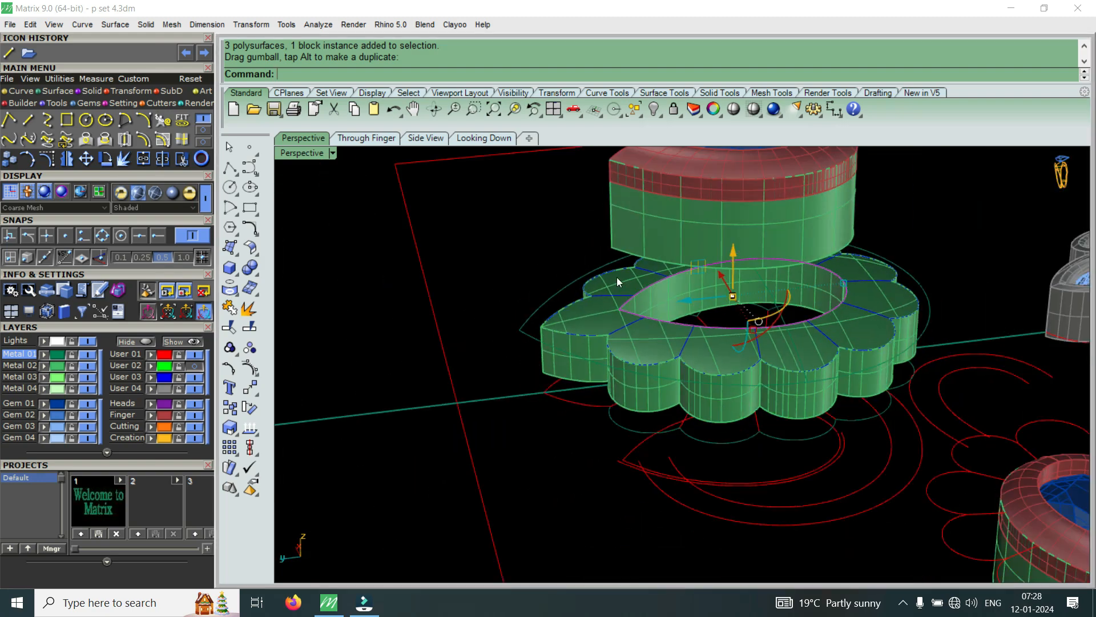
{"action": "scroll", "coordinate": [617, 277], "scroll_direction": "up", "scroll_amount": 8}
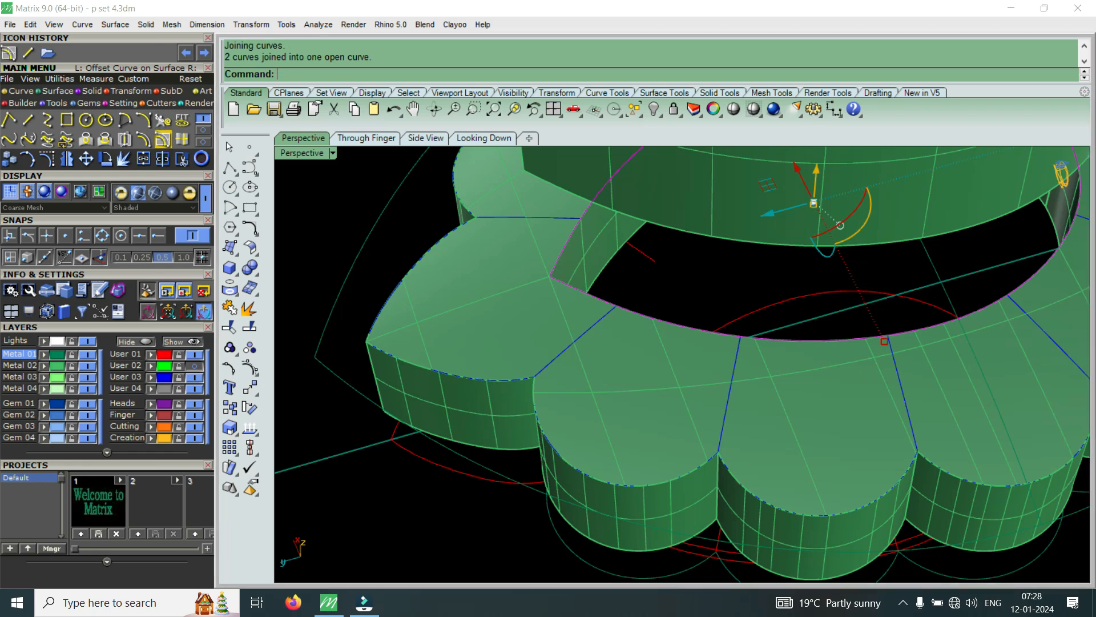
Offset the joined inner-opening curve by 0.2 on the petal base's top surface.
{"action": "left_click", "coordinate": [165, 147]}
{"action": "left_click", "coordinate": [624, 373]}
{"action": "type", "text": ".2"}
{"action": "key", "text": "Return"}
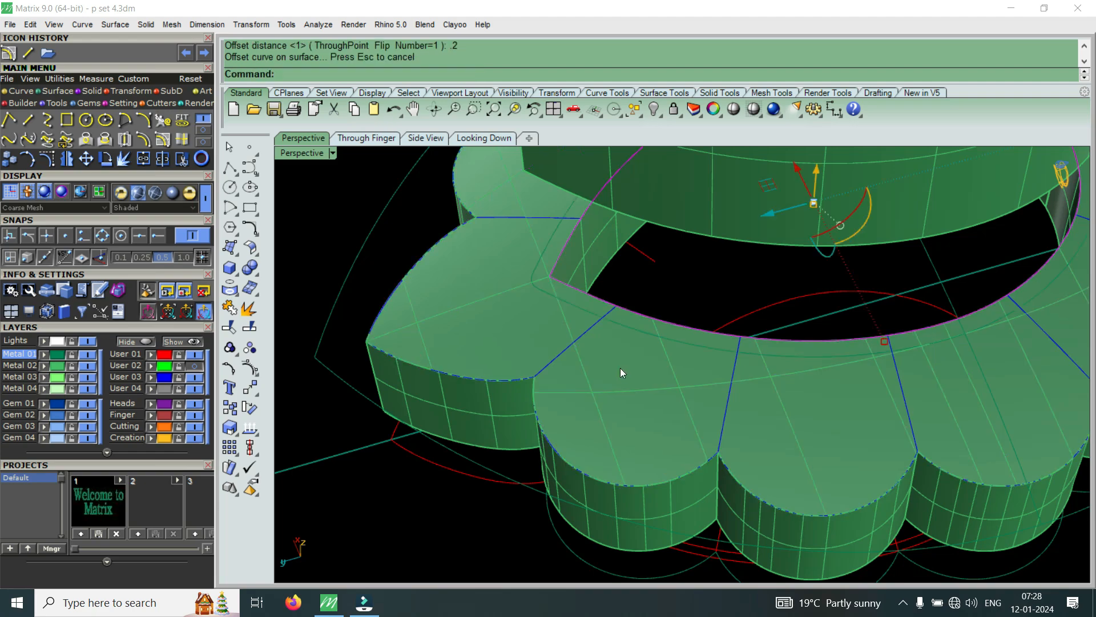
{"action": "scroll", "coordinate": [567, 320], "scroll_direction": "down", "scroll_amount": 8}
{"action": "scroll", "coordinate": [620, 386], "scroll_direction": "up", "scroll_amount": 6}
{"action": "key", "text": "Escape"}
{"action": "left_click", "coordinate": [613, 410]}
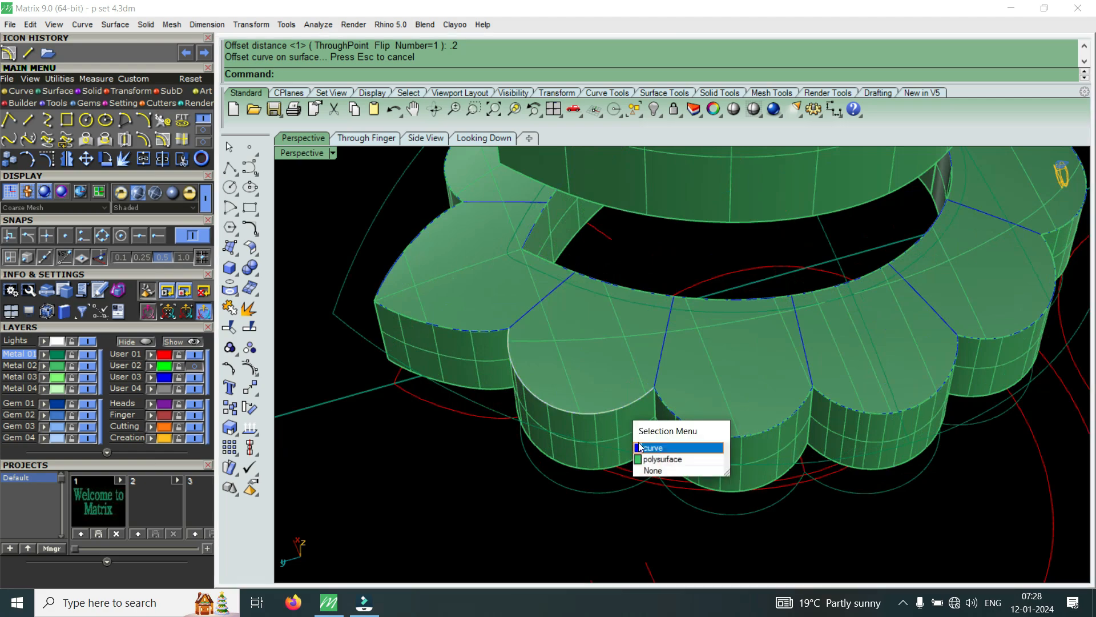
{"action": "left_click", "coordinate": [640, 448]}
{"action": "scroll", "coordinate": [500, 328], "scroll_direction": "up", "scroll_amount": 2}
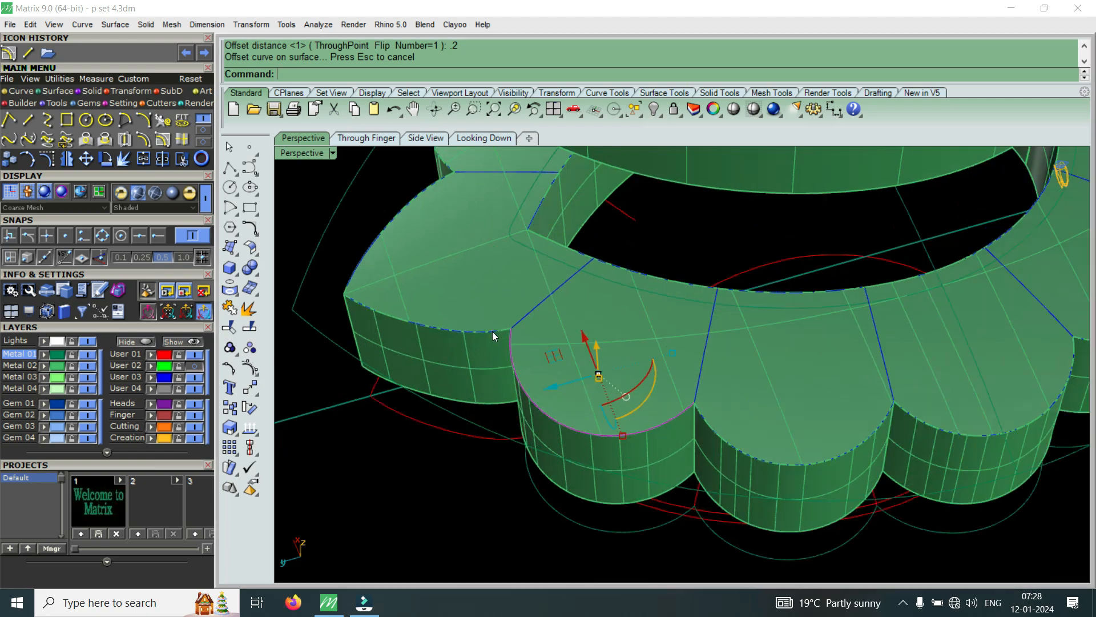
{"action": "left_click", "coordinate": [492, 331], "text": "shift"}
{"action": "left_click", "coordinate": [527, 371]}
{"action": "scroll", "coordinate": [537, 378], "scroll_direction": "down", "scroll_amount": 7}
{"action": "scroll", "coordinate": [636, 422], "scroll_direction": "up", "scroll_amount": 7}
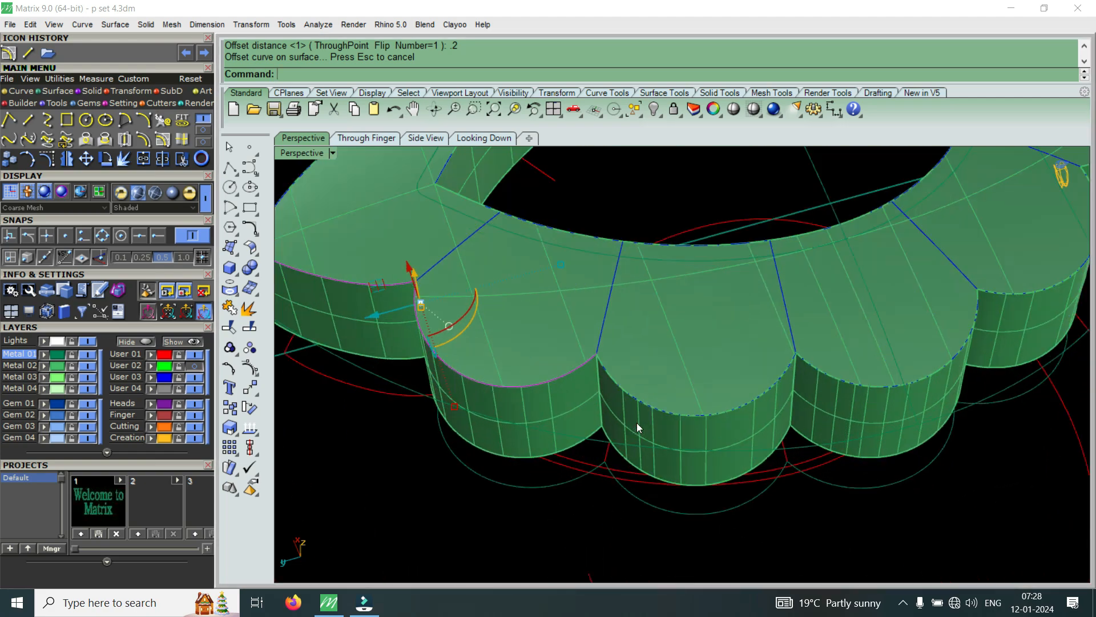
{"action": "left_click", "coordinate": [682, 407], "text": "shift"}
{"action": "left_click", "coordinate": [700, 416], "text": "shift"}
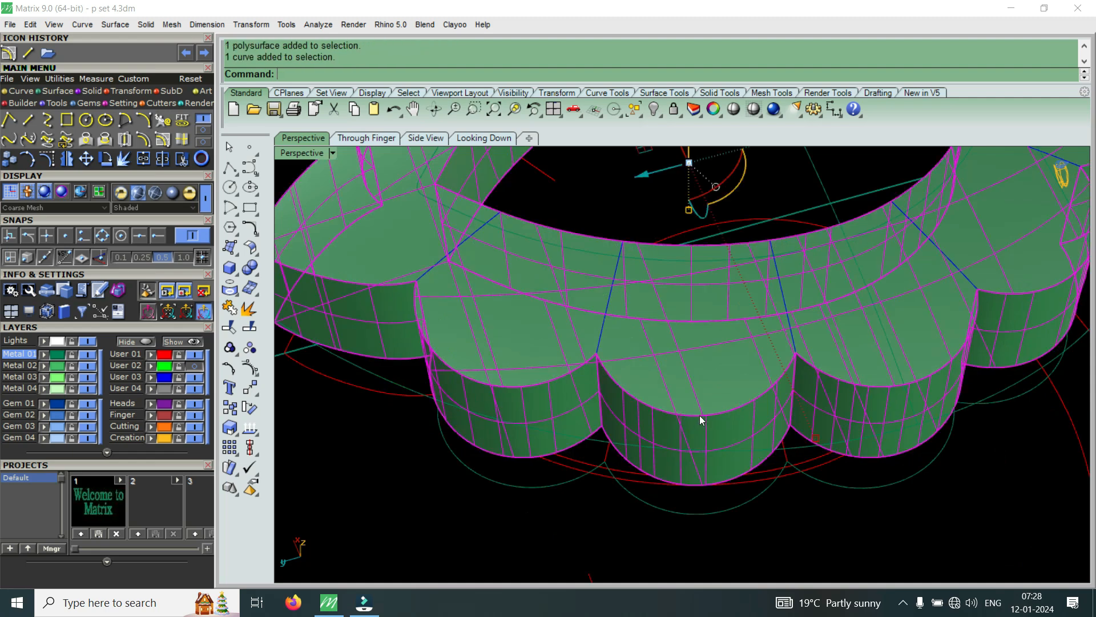
{"action": "key", "text": "Escape"}
Select the top outer-edge curves of five adjacent petals on the green base, from the pointed tip along one side.
{"action": "left_click", "coordinate": [672, 413]}
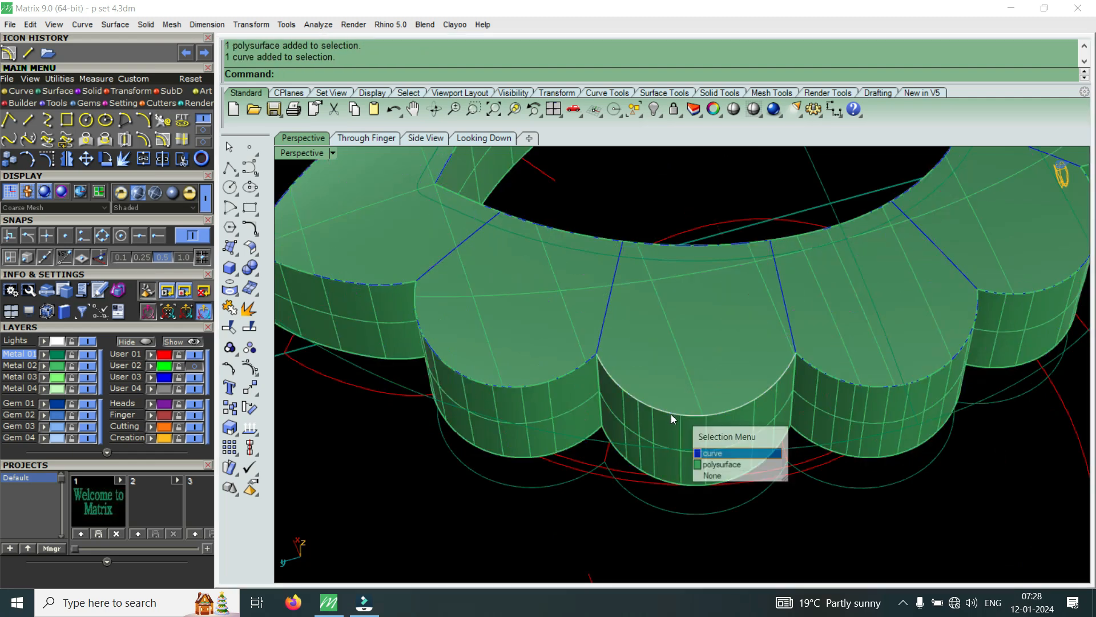
{"action": "left_click", "coordinate": [703, 453]}
{"action": "left_click", "coordinate": [550, 383], "text": "shift"}
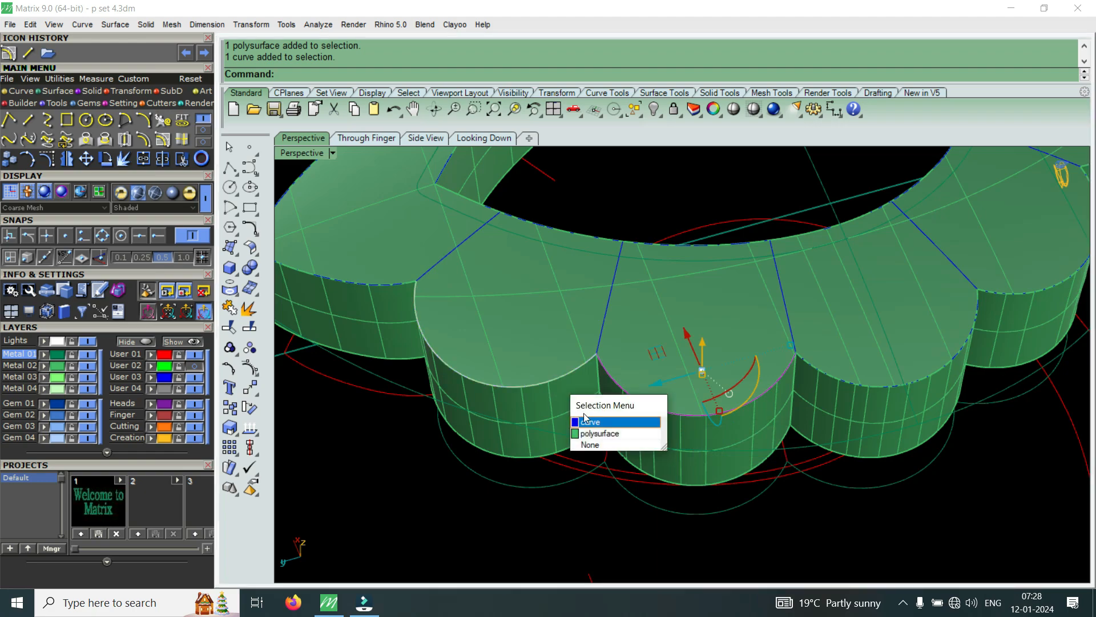
{"action": "left_click", "coordinate": [586, 420]}
{"action": "left_click", "coordinate": [388, 285], "text": "shift"}
{"action": "left_click", "coordinate": [431, 325]}
{"action": "right_click_drag", "start_coordinate": [432, 326], "coordinate": [609, 331]}
{"action": "left_click", "coordinate": [642, 363], "text": "shift"}
{"action": "left_click", "coordinate": [684, 401]}
{"action": "scroll", "coordinate": [640, 338], "scroll_direction": "down", "scroll_amount": 6}
{"action": "scroll", "coordinate": [610, 331], "scroll_direction": "up", "scroll_amount": 4}
{"action": "left_click", "coordinate": [700, 293], "text": "shift"}
{"action": "left_click", "coordinate": [748, 330]}
{"action": "scroll", "coordinate": [571, 326], "scroll_direction": "down", "scroll_amount": 8}
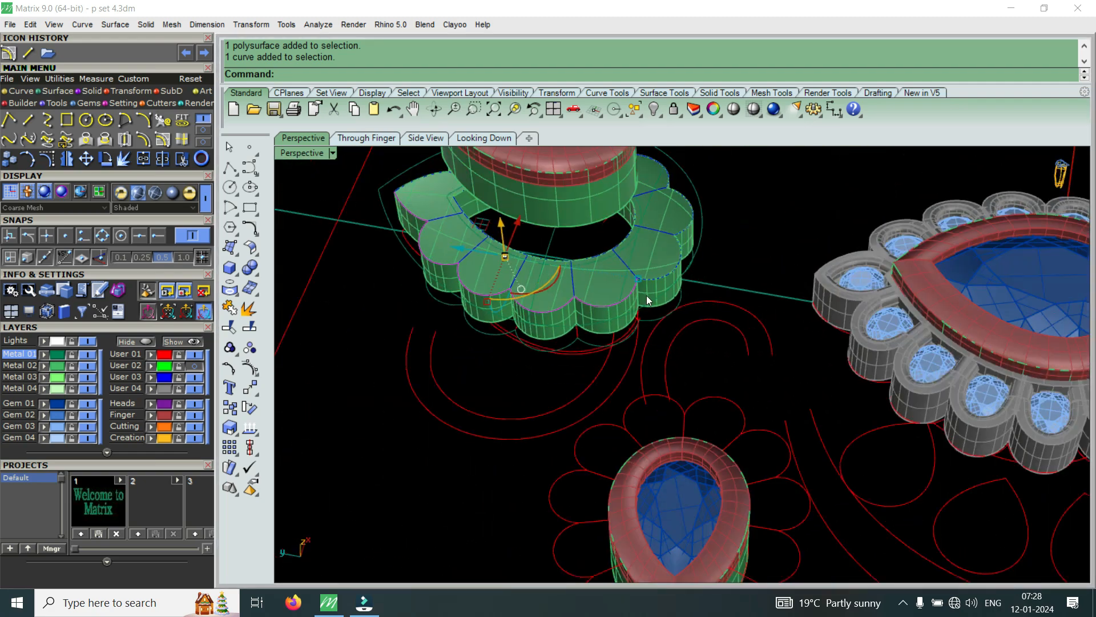
Add the top outer-edge curves of the next three petals around the rounded end to the selection.
{"action": "right_click_drag", "start_coordinate": [646, 296], "coordinate": [571, 311]}
{"action": "scroll", "coordinate": [694, 259], "scroll_direction": "up", "scroll_amount": 8}
{"action": "left_click", "coordinate": [726, 288], "text": "shift"}
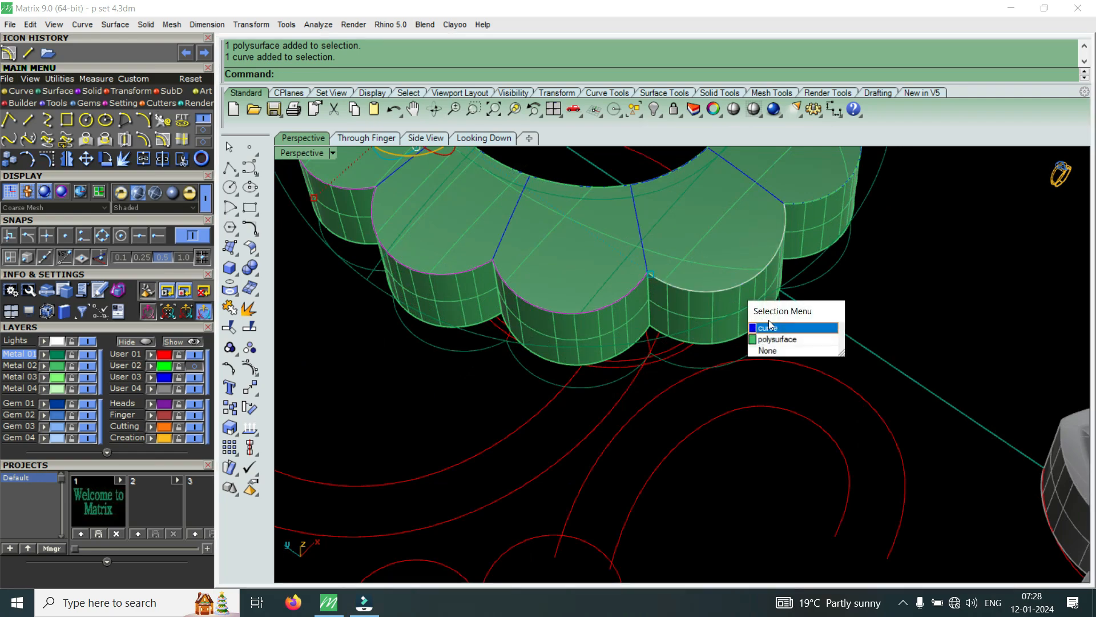
{"action": "left_click", "coordinate": [770, 326]}
{"action": "scroll", "coordinate": [743, 319], "scroll_direction": "down", "scroll_amount": 6}
{"action": "right_click_drag", "start_coordinate": [692, 306], "coordinate": [815, 282]}
{"action": "scroll", "coordinate": [807, 302], "scroll_direction": "up", "scroll_amount": 6}
{"action": "left_click", "coordinate": [812, 315], "text": "shift"}
{"action": "left_click", "coordinate": [856, 341]}
{"action": "scroll", "coordinate": [678, 302], "scroll_direction": "down", "scroll_amount": 8}
{"action": "right_click_drag", "start_coordinate": [679, 302], "coordinate": [760, 294]}
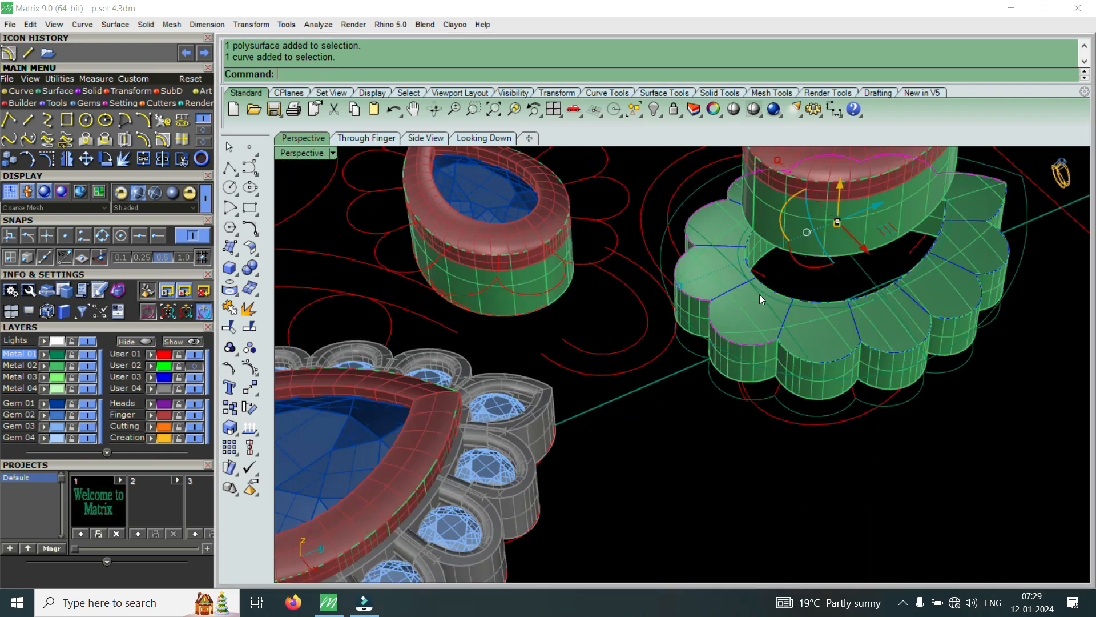
{"action": "scroll", "coordinate": [759, 294], "scroll_direction": "up", "scroll_amount": 5}
{"action": "left_click", "coordinate": [816, 389], "text": "shift"}
{"action": "left_click", "coordinate": [855, 422]}
{"action": "scroll", "coordinate": [672, 293], "scroll_direction": "down", "scroll_amount": 6}
Examine the gem-set petal border around the central stone as a model for the upper flower.
{"action": "scroll", "coordinate": [672, 293], "scroll_direction": "down", "scroll_amount": 6}
{"action": "scroll", "coordinate": [551, 339], "scroll_direction": "up", "scroll_amount": 10}
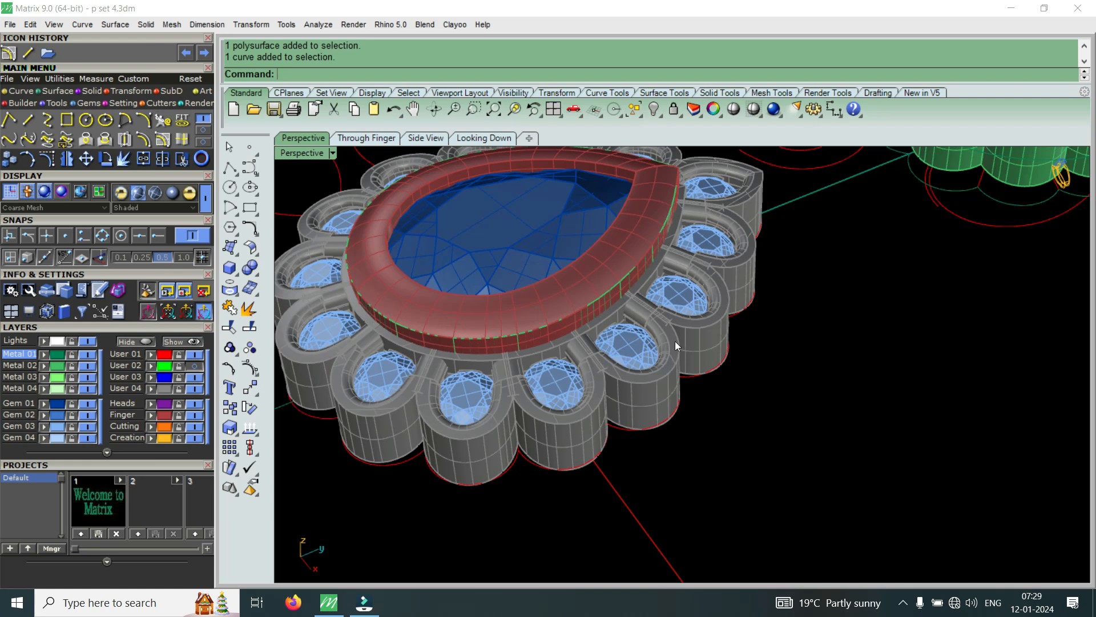
{"action": "scroll", "coordinate": [547, 378], "scroll_direction": "up", "scroll_amount": 2}
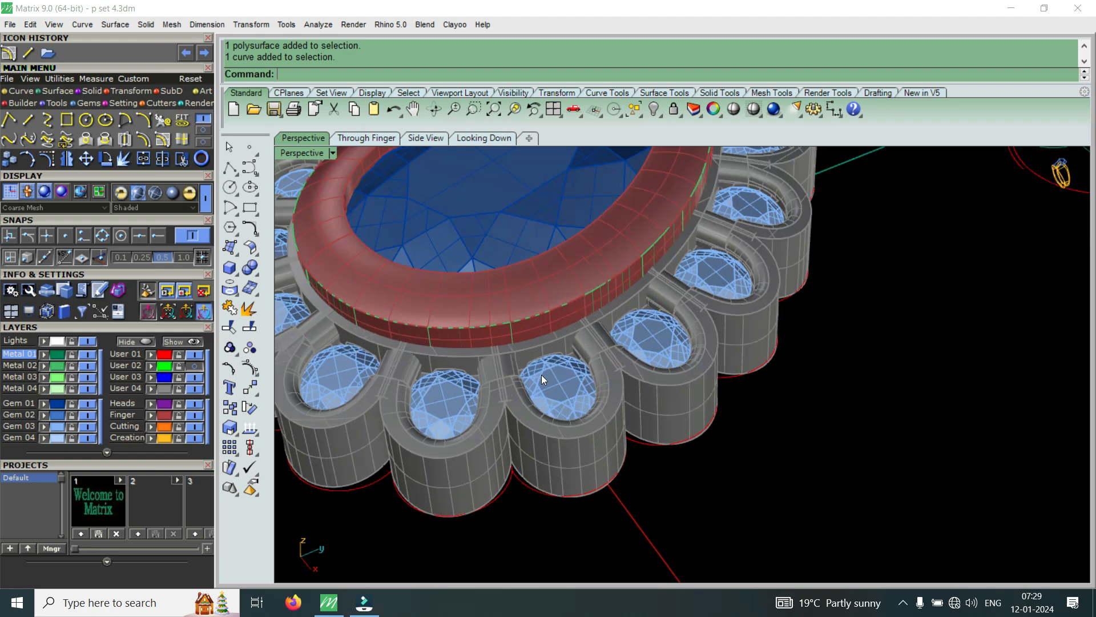
{"action": "scroll", "coordinate": [538, 414], "scroll_direction": "down", "scroll_amount": 5}
{"action": "scroll", "coordinate": [555, 398], "scroll_direction": "up", "scroll_amount": 8}
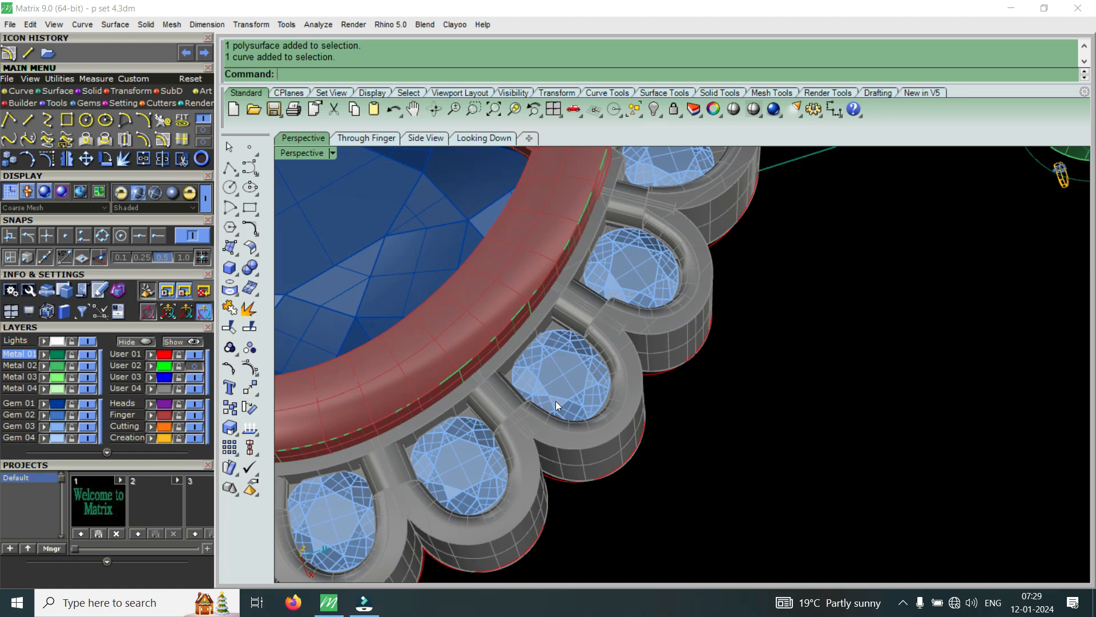
Add the top outer-edge curves of the remaining four petals to the selection, finishing at the pointed tip.
{"action": "scroll", "coordinate": [507, 461], "scroll_direction": "down", "scroll_amount": 5}
{"action": "scroll", "coordinate": [691, 399], "scroll_direction": "up", "scroll_amount": 5}
{"action": "scroll", "coordinate": [691, 399], "scroll_direction": "up", "scroll_amount": 5}
{"action": "left_click", "coordinate": [686, 422]}
{"action": "left_click", "coordinate": [731, 455]}
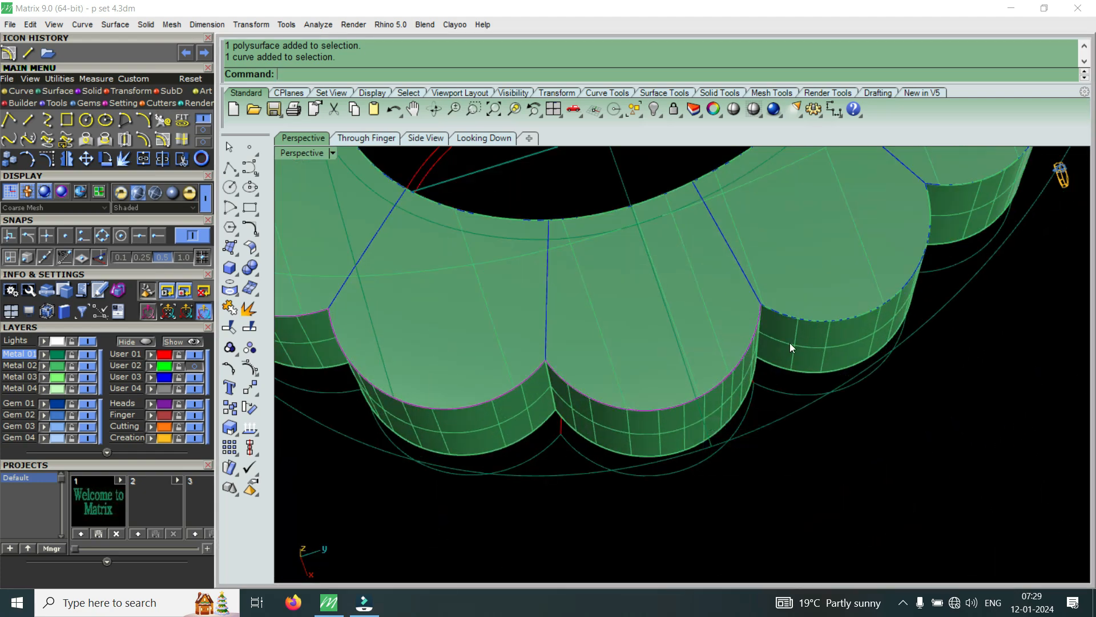
{"action": "left_click", "coordinate": [821, 326]}
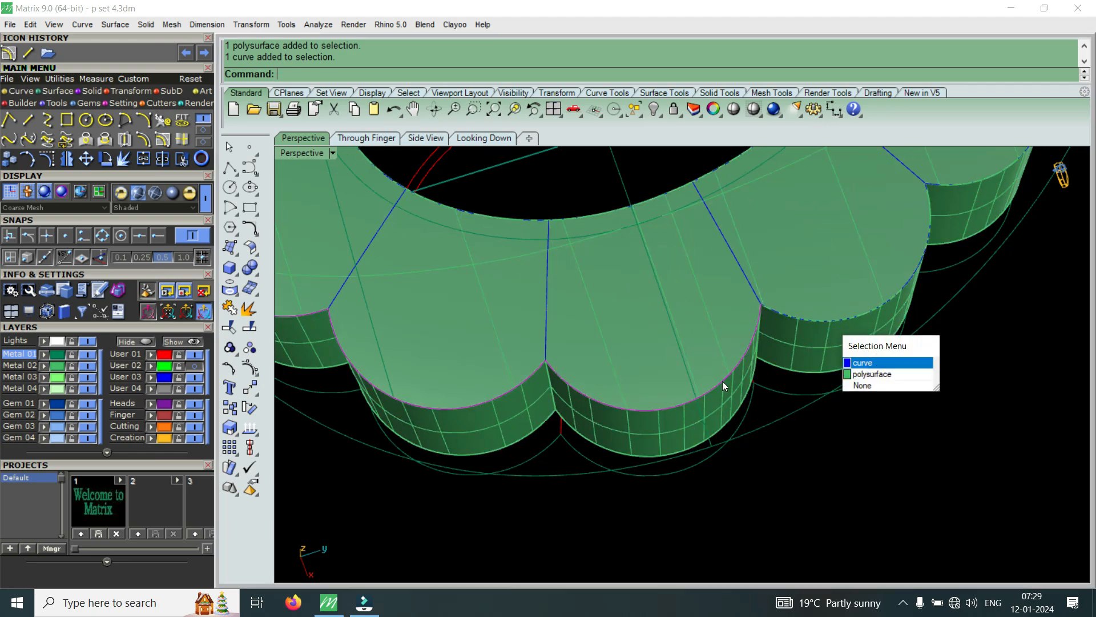
{"action": "scroll", "coordinate": [839, 373], "scroll_direction": "down", "scroll_amount": 5}
{"action": "scroll", "coordinate": [829, 391], "scroll_direction": "up", "scroll_amount": 5}
{"action": "left_click", "coordinate": [810, 374]}
{"action": "left_click", "coordinate": [859, 400]}
{"action": "scroll", "coordinate": [913, 303], "scroll_direction": "up", "scroll_amount": 2}
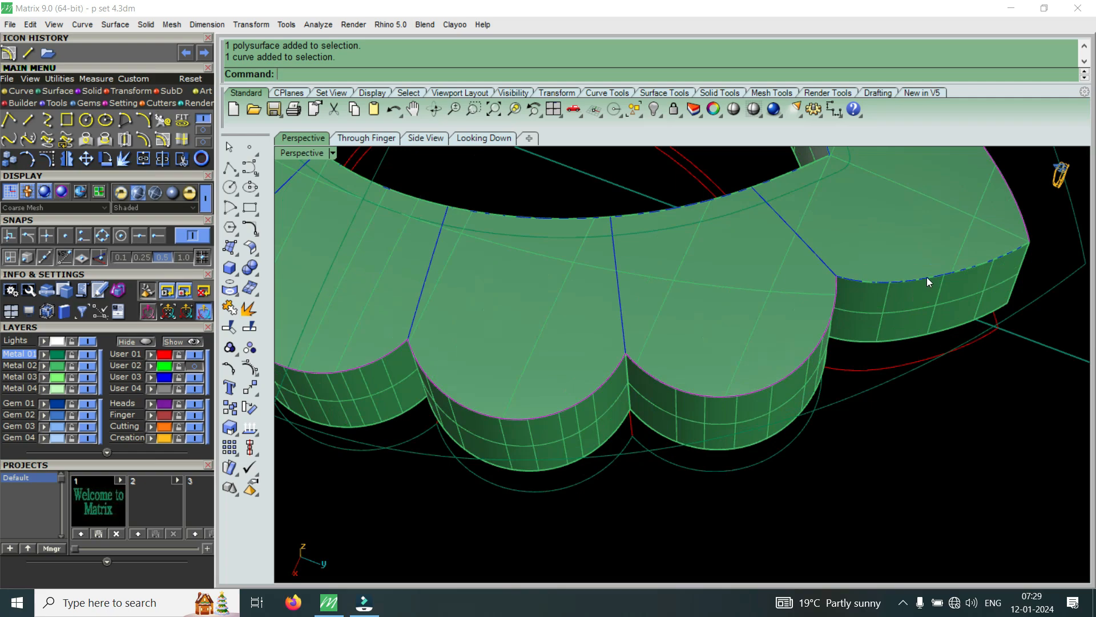
{"action": "left_click", "coordinate": [926, 277]}
{"action": "left_click", "coordinate": [971, 314]}
{"action": "scroll", "coordinate": [860, 332], "scroll_direction": "down", "scroll_amount": 3}
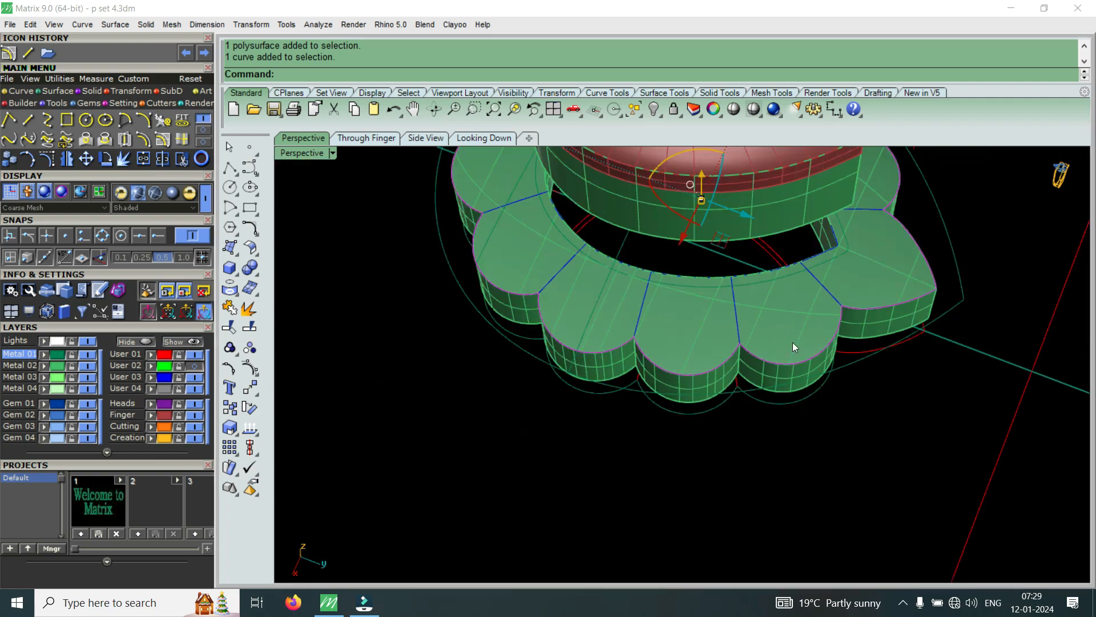
Join the twelve selected outer-edge curves of the petal base into one closed curve.
{"action": "scroll", "coordinate": [792, 342], "scroll_direction": "down", "scroll_amount": 3}
{"action": "scroll", "coordinate": [532, 294], "scroll_direction": "up", "scroll_amount": 5}
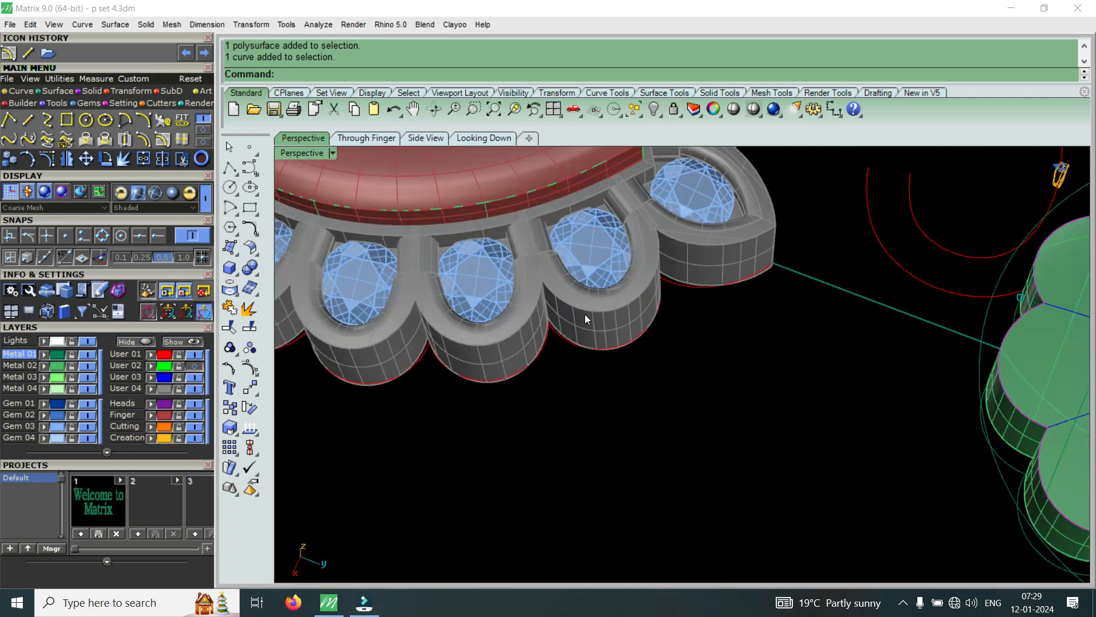
{"action": "scroll", "coordinate": [589, 343], "scroll_direction": "down", "scroll_amount": 3}
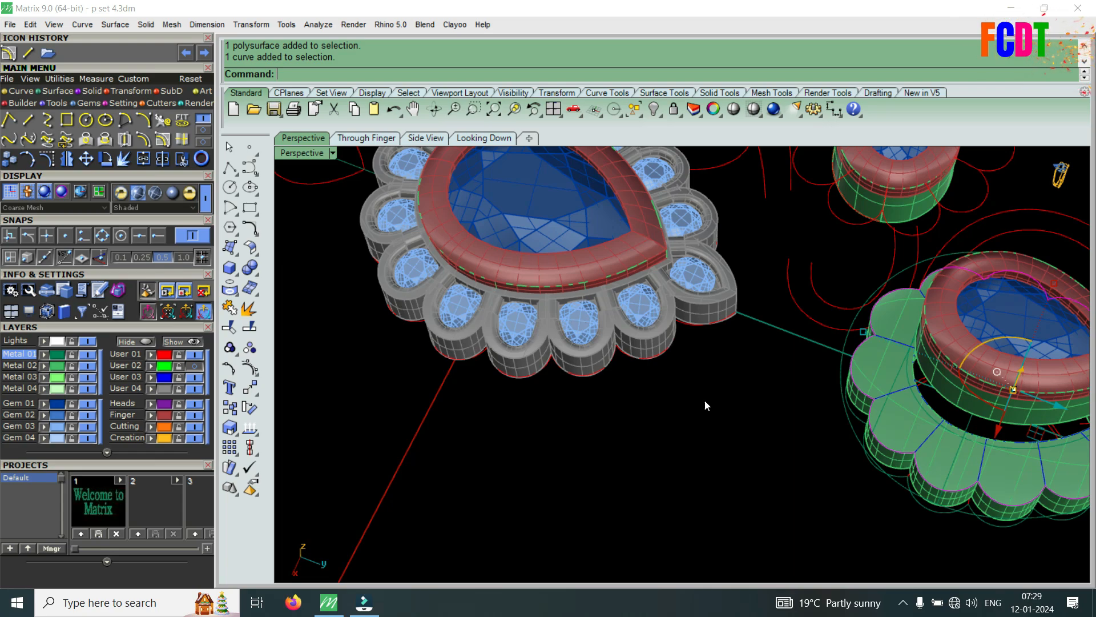
{"action": "scroll", "coordinate": [856, 439], "scroll_direction": "down", "scroll_amount": 3}
{"action": "scroll", "coordinate": [907, 431], "scroll_direction": "up", "scroll_amount": 5}
{"action": "right_click_drag", "start_coordinate": [907, 430], "coordinate": [628, 388]}
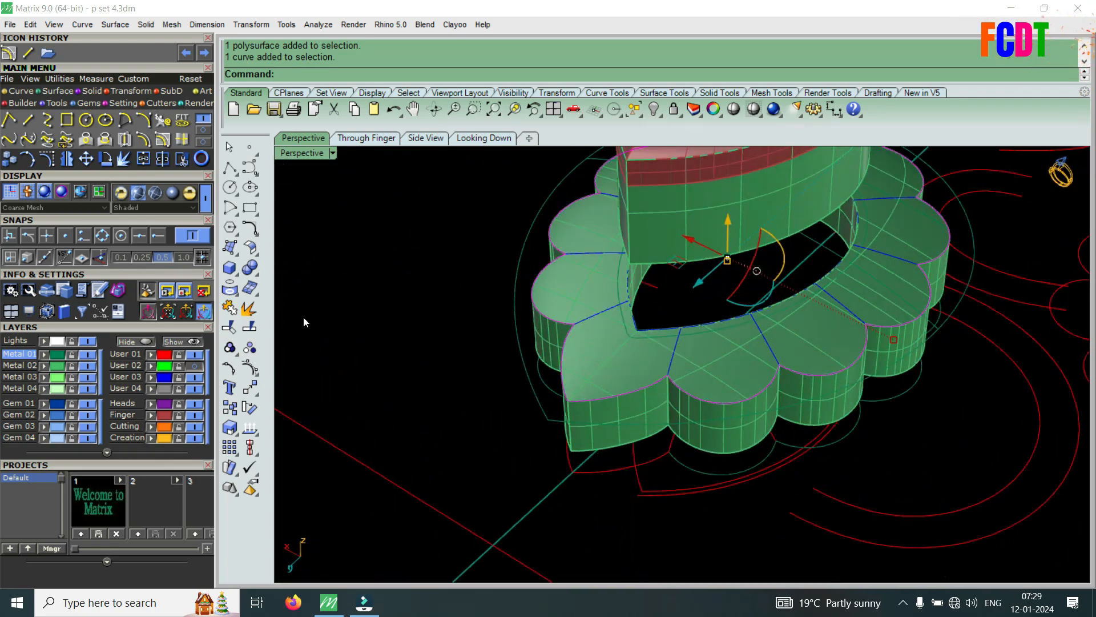
{"action": "left_click", "coordinate": [143, 160]}
{"action": "scroll", "coordinate": [585, 385], "scroll_direction": "up", "scroll_amount": 5}
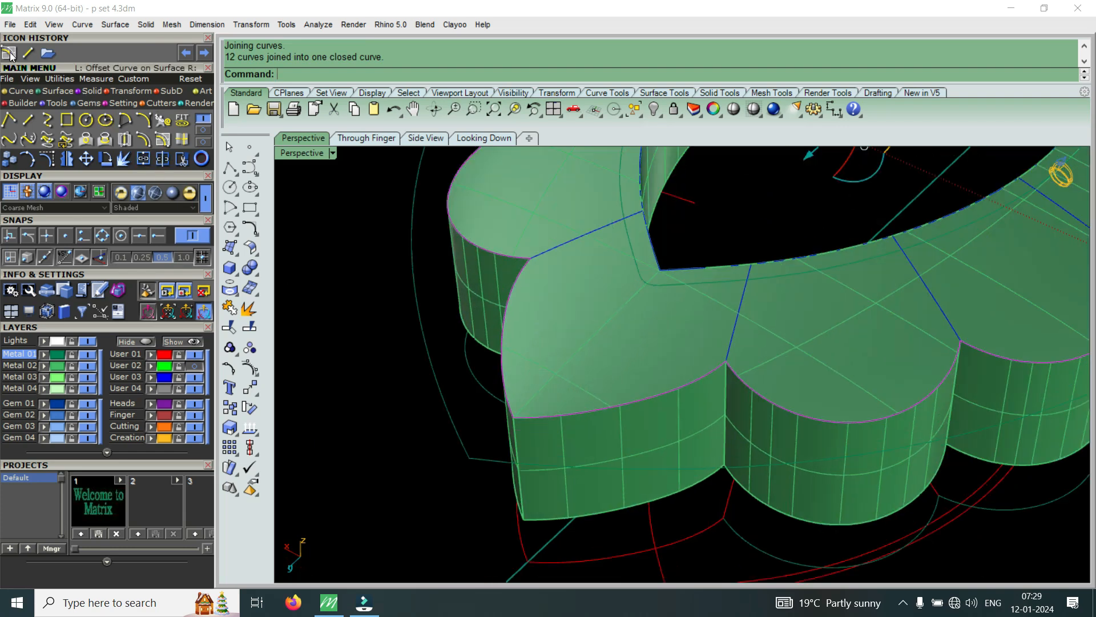
Offset the joined outer-edge curve inward by 0.5 on the petal base's top surface.
{"action": "left_click", "coordinate": [10, 56]}
{"action": "left_click", "coordinate": [621, 336]}
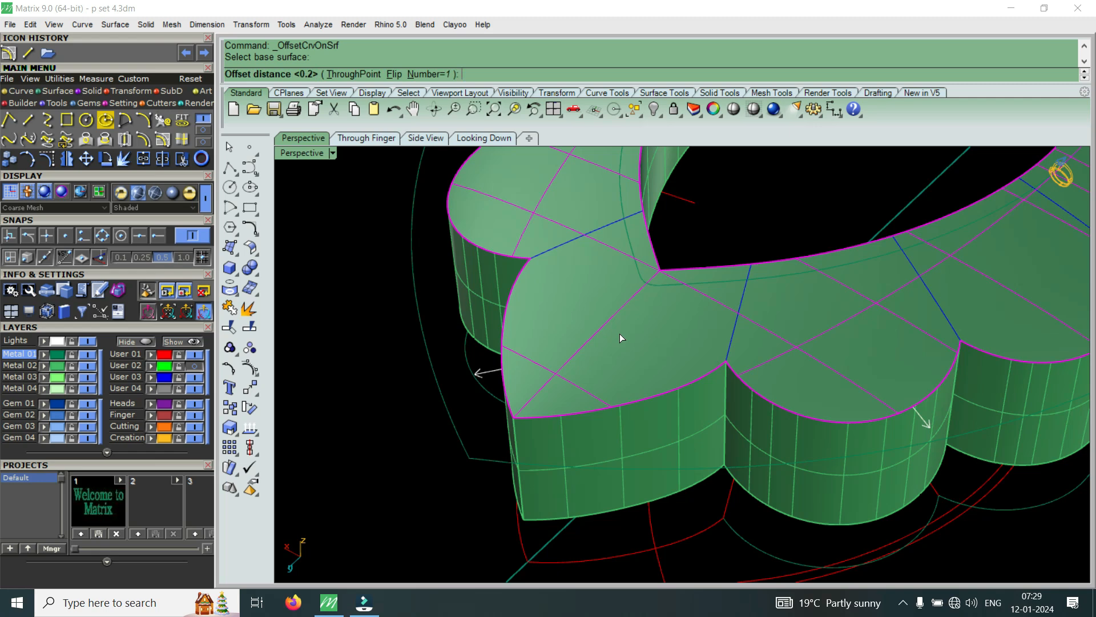
{"action": "key", "text": "Return"}
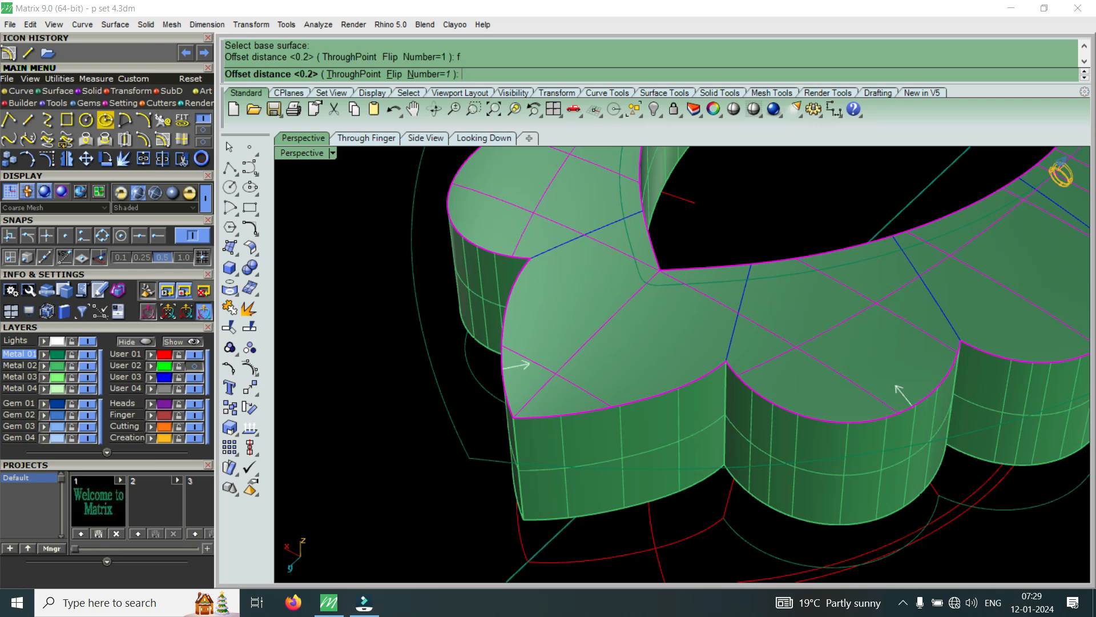
{"action": "type", "text": ".5"}
{"action": "key", "text": "Return"}
Examine the width of the border between the petals' outer edge and the 0.5 offset curve from several angles.
{"action": "scroll", "coordinate": [679, 346], "scroll_direction": "down", "scroll_amount": 3}
{"action": "right_click_drag", "start_coordinate": [685, 350], "coordinate": [725, 436]}
{"action": "scroll", "coordinate": [725, 435], "scroll_direction": "down", "scroll_amount": 3}
{"action": "scroll", "coordinate": [738, 438], "scroll_direction": "down", "scroll_amount": 6}
{"action": "scroll", "coordinate": [868, 280], "scroll_direction": "up", "scroll_amount": 3}
{"action": "scroll", "coordinate": [875, 278], "scroll_direction": "up", "scroll_amount": 2}
{"action": "scroll", "coordinate": [834, 269], "scroll_direction": "down", "scroll_amount": 5}
{"action": "scroll", "coordinate": [768, 395], "scroll_direction": "up", "scroll_amount": 4}
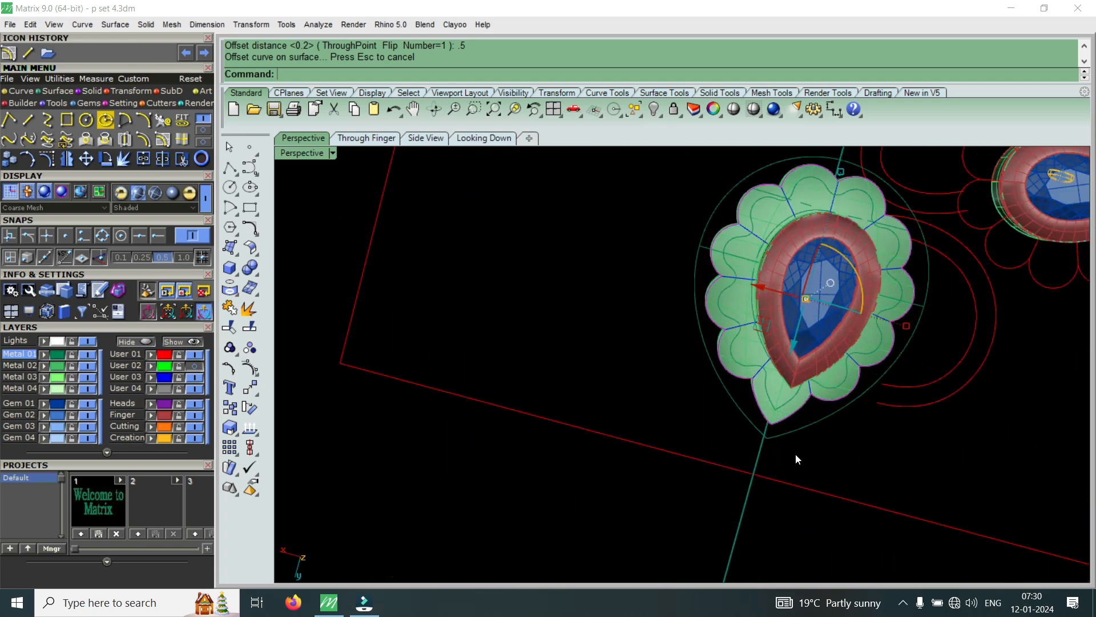
{"action": "right_click_drag", "start_coordinate": [797, 460], "coordinate": [741, 362]}
{"action": "scroll", "coordinate": [788, 391], "scroll_direction": "up", "scroll_amount": 5}
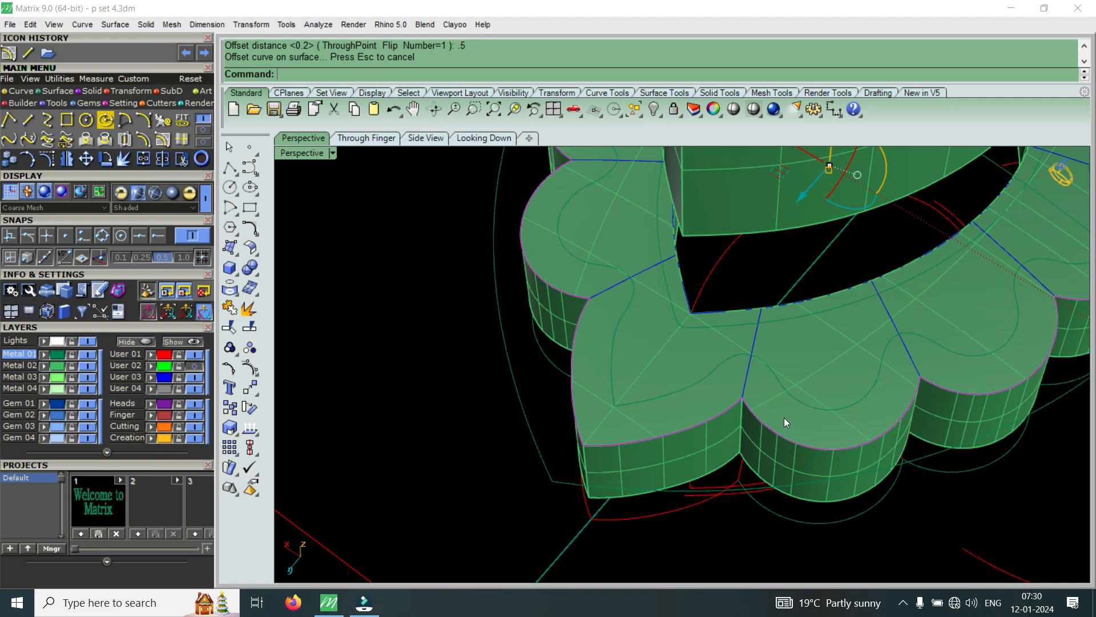
{"action": "scroll", "coordinate": [784, 422], "scroll_direction": "down", "scroll_amount": 5}
{"action": "right_click_drag", "start_coordinate": [634, 368], "coordinate": [648, 429]}
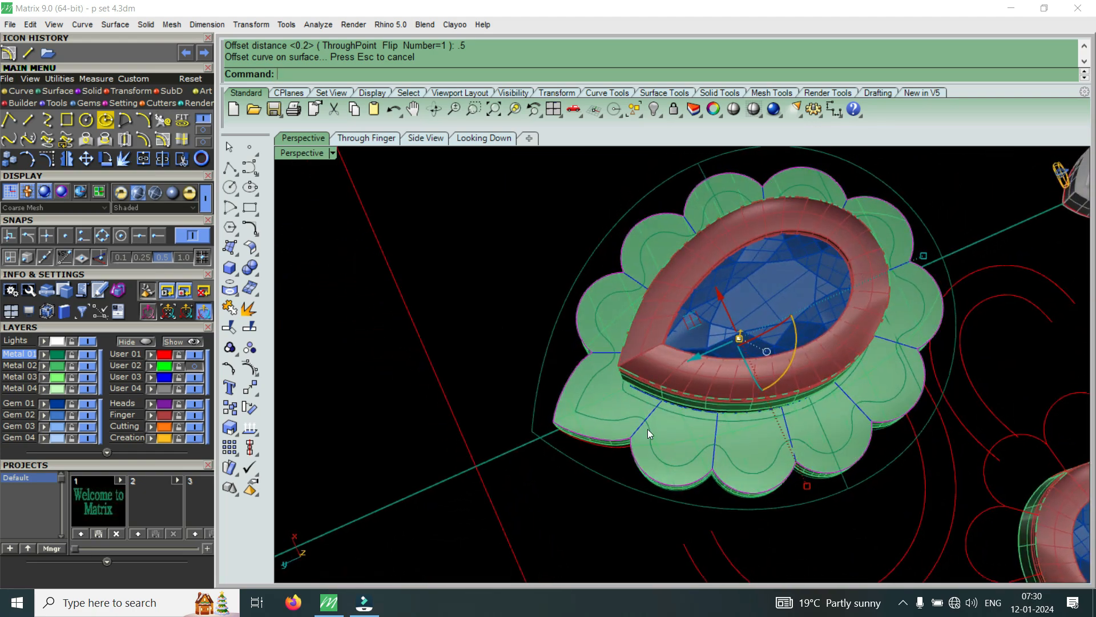
{"action": "scroll", "coordinate": [654, 412], "scroll_direction": "down", "scroll_amount": 5}
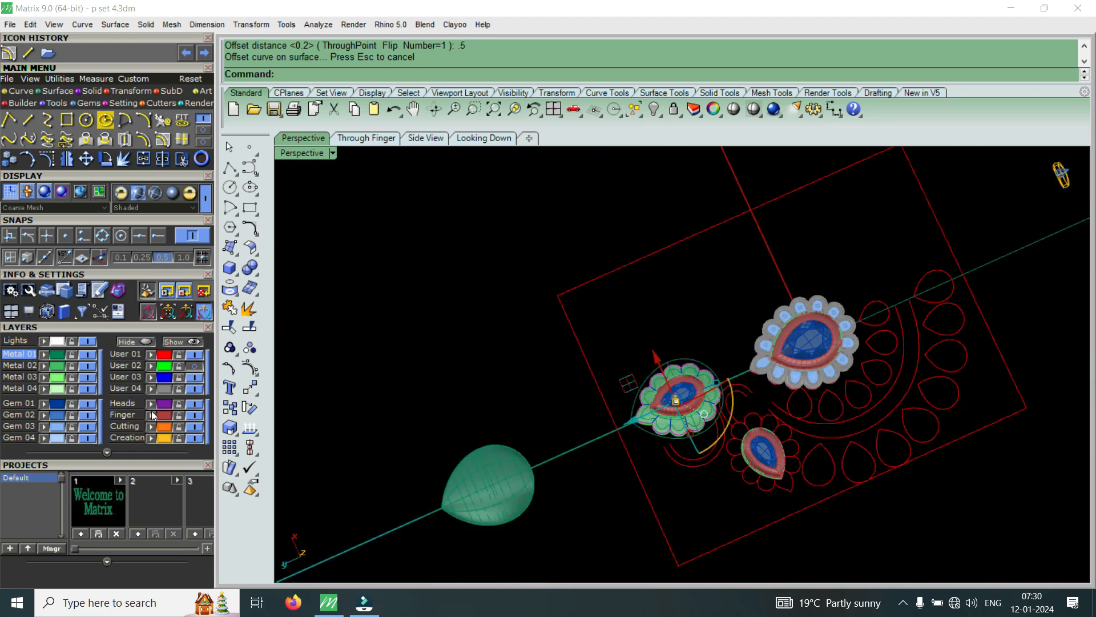
Show the reference photo on the User 02 layer and compare the flower with it.
{"action": "left_click", "coordinate": [194, 365]}
{"action": "scroll", "coordinate": [725, 269], "scroll_direction": "up", "scroll_amount": 6}
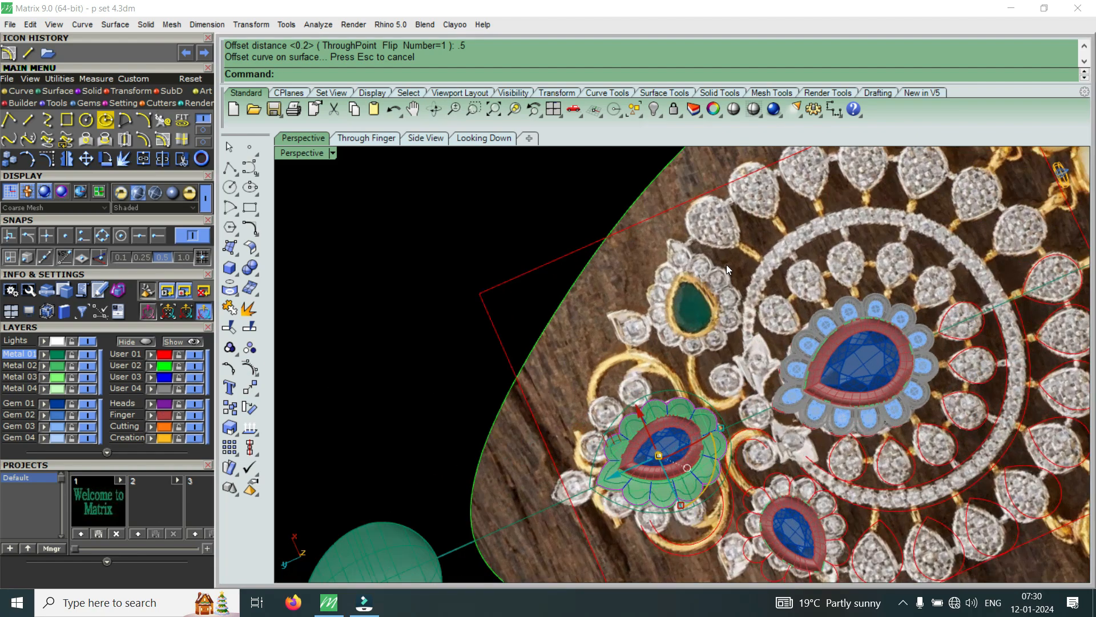
{"action": "scroll", "coordinate": [727, 282], "scroll_direction": "up", "scroll_amount": 3}
{"action": "scroll", "coordinate": [737, 304], "scroll_direction": "down", "scroll_amount": 10}
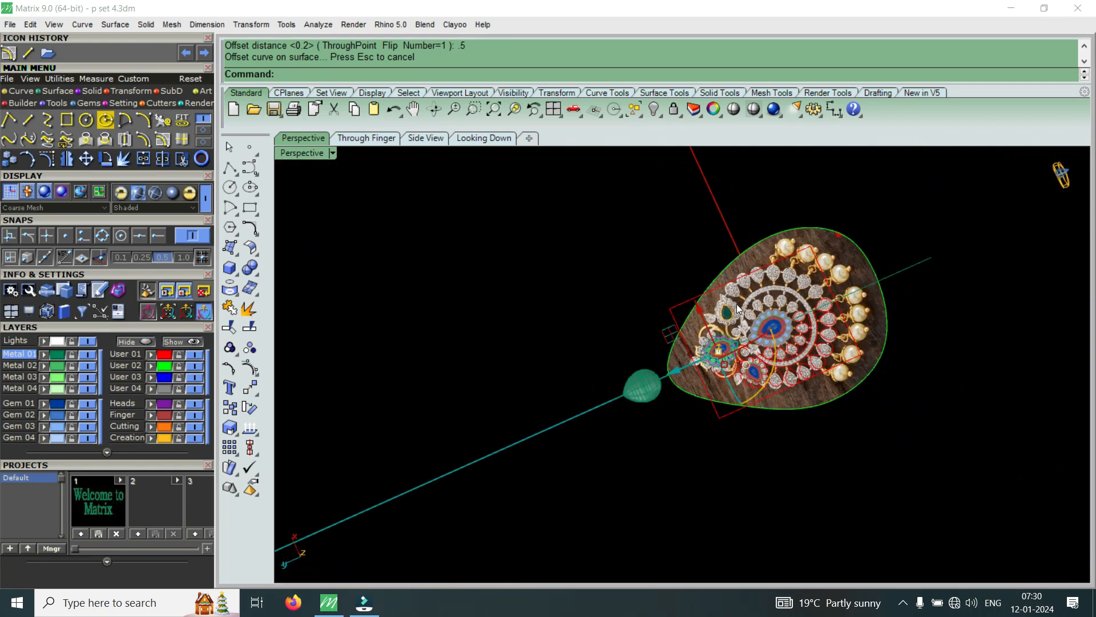
Undo the 0.5 offset and offset the outer-edge curve inward by 0.4 on the petal base's top surface.
{"action": "key", "text": "ctrl+z"}
{"action": "scroll", "coordinate": [708, 302], "scroll_direction": "up", "scroll_amount": 8}
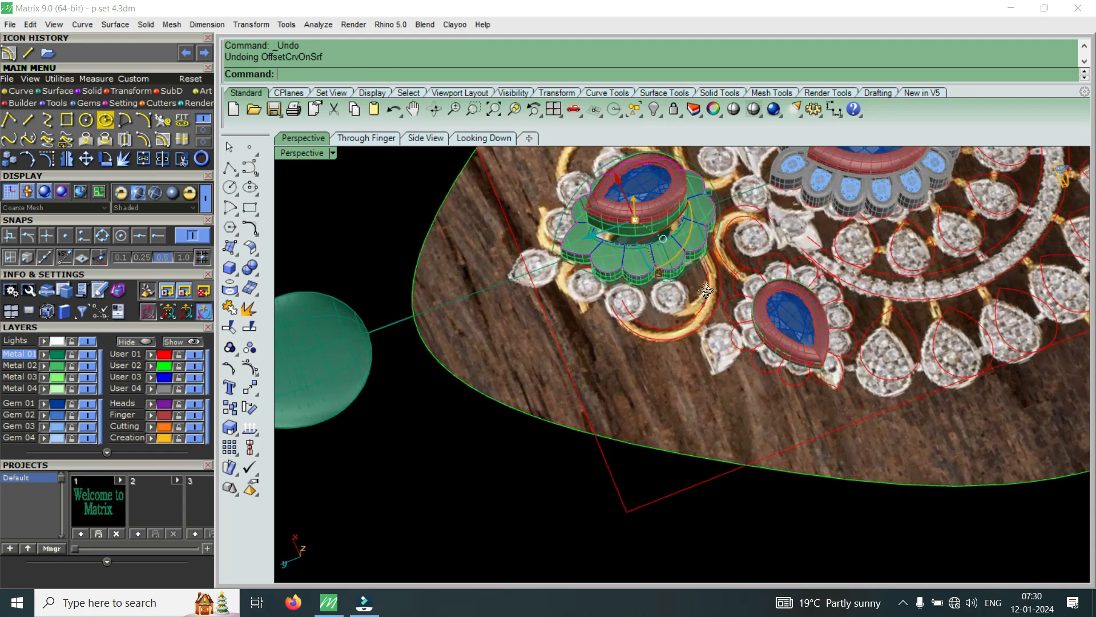
{"action": "scroll", "coordinate": [580, 248], "scroll_direction": "up", "scroll_amount": 8}
{"action": "left_click", "coordinate": [171, 142]}
{"action": "left_click", "coordinate": [578, 262]}
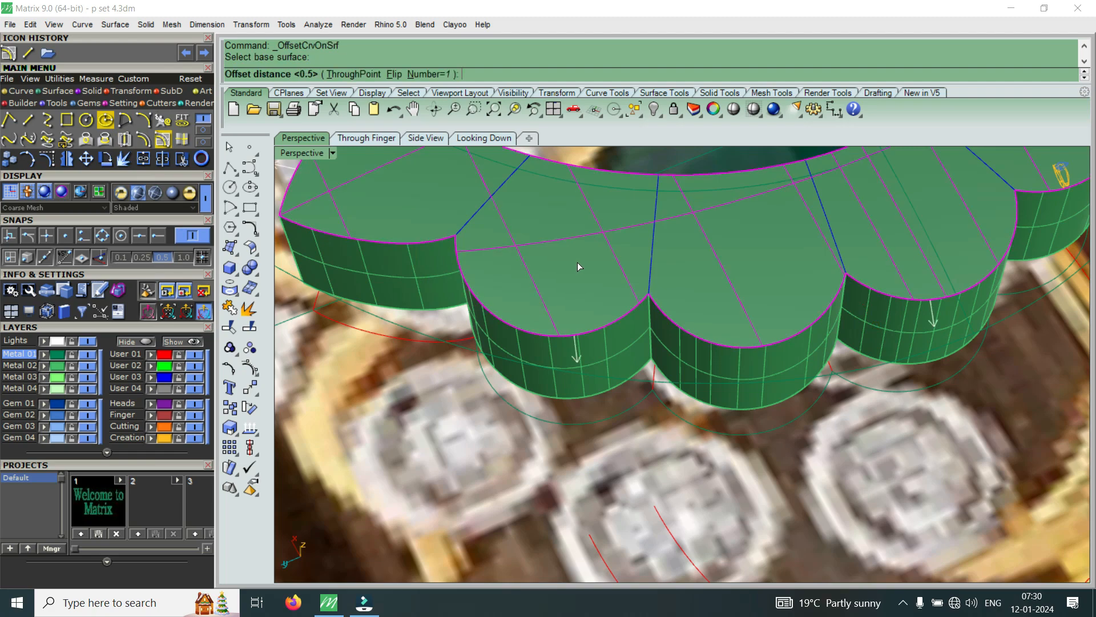
{"action": "type", "text": "f"}
{"action": "key", "text": "Return"}
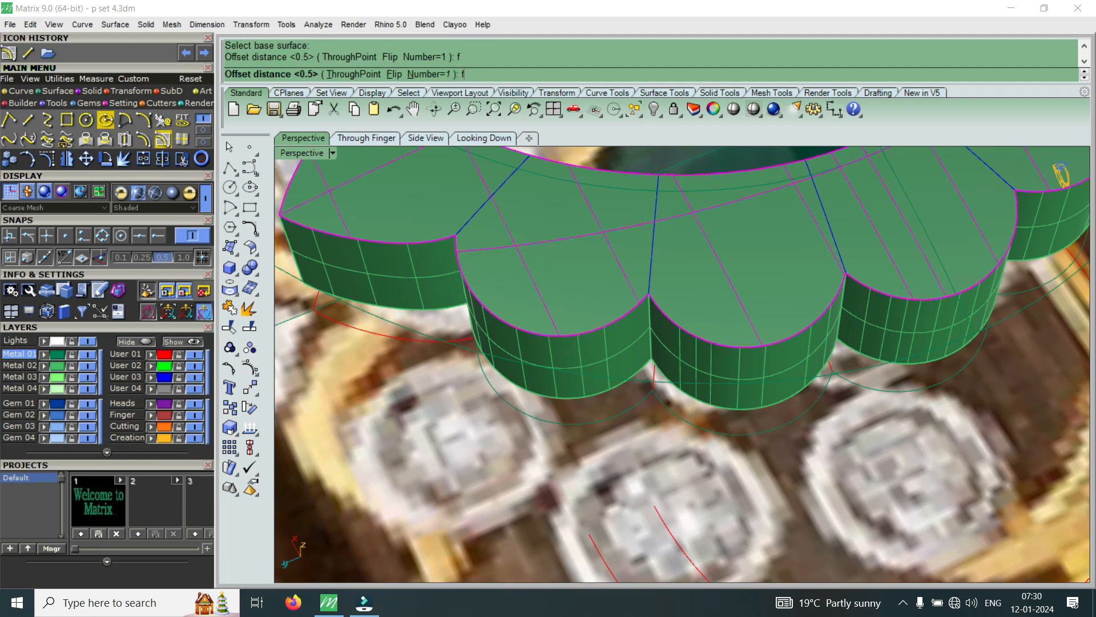
{"action": "type", "text": ".4"}
{"action": "key", "text": "Return"}
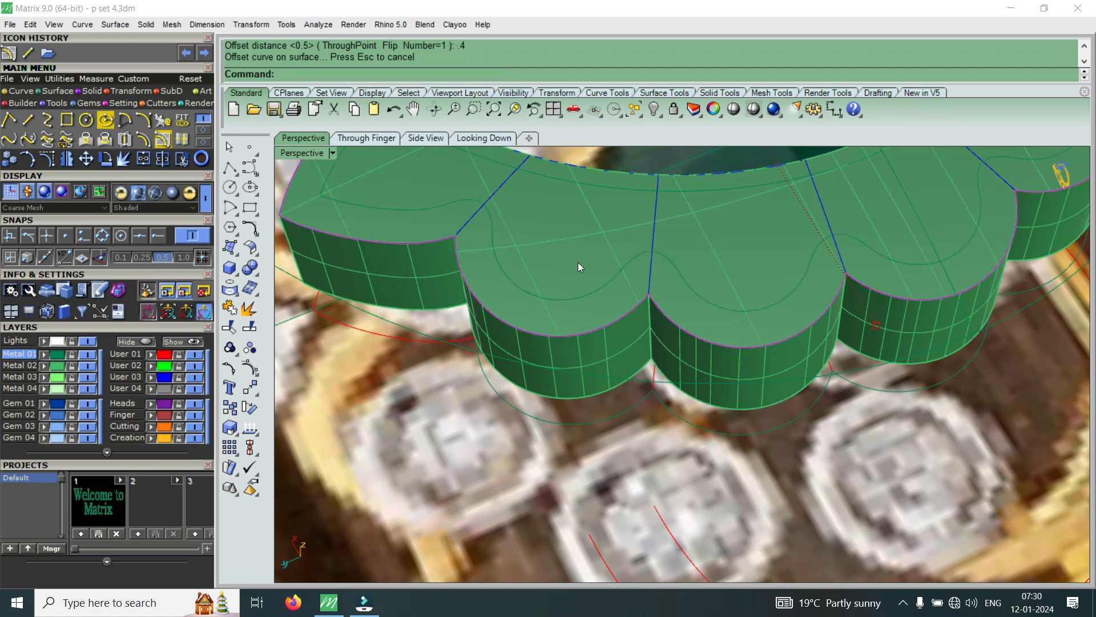
Extract a copy of the petal base's top surface and move it to the Metal 04 layer.
{"action": "scroll", "coordinate": [696, 407], "scroll_direction": "down", "scroll_amount": 6}
{"action": "right_click_drag", "start_coordinate": [593, 306], "coordinate": [629, 304]}
{"action": "scroll", "coordinate": [630, 304], "scroll_direction": "up", "scroll_amount": 4}
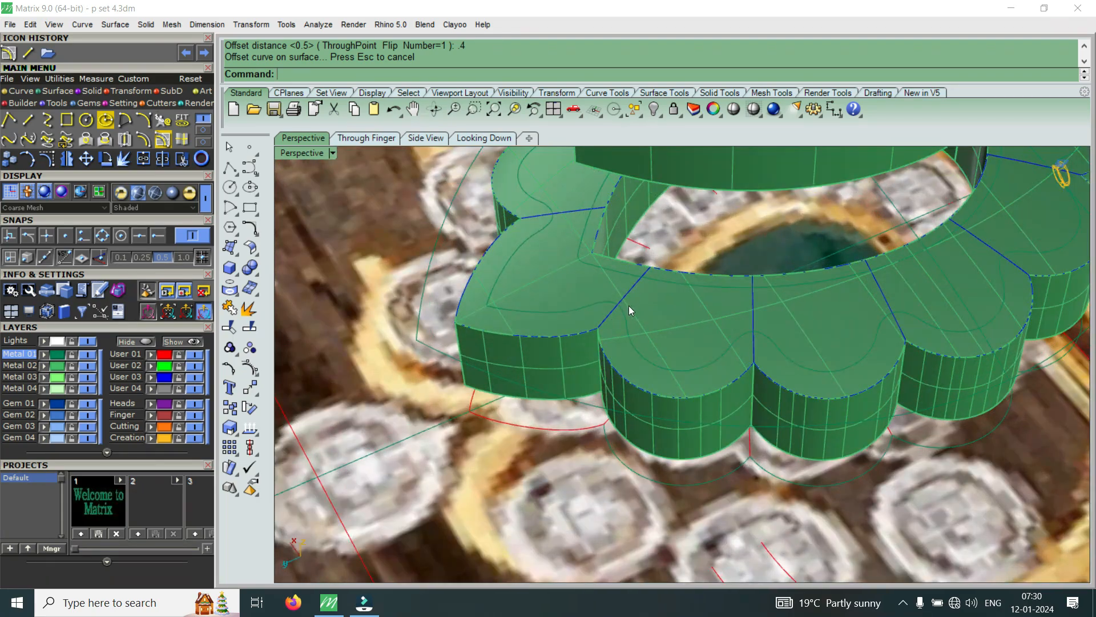
{"action": "scroll", "coordinate": [840, 334], "scroll_direction": "down", "scroll_amount": 5}
{"action": "scroll", "coordinate": [656, 326], "scroll_direction": "up", "scroll_amount": 6}
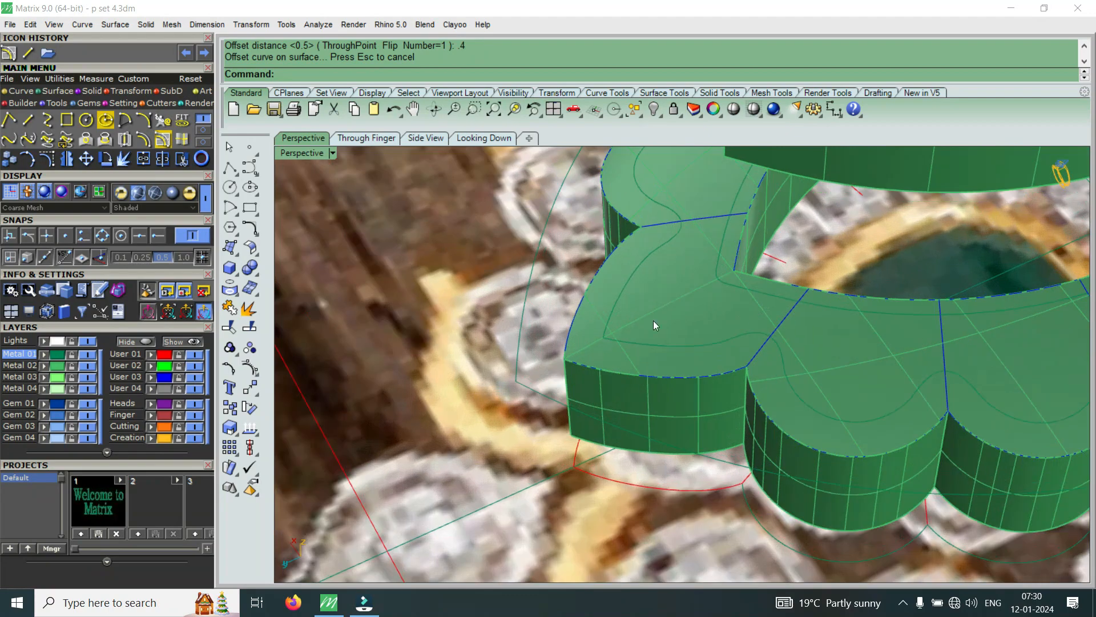
{"action": "left_click", "coordinate": [91, 91]}
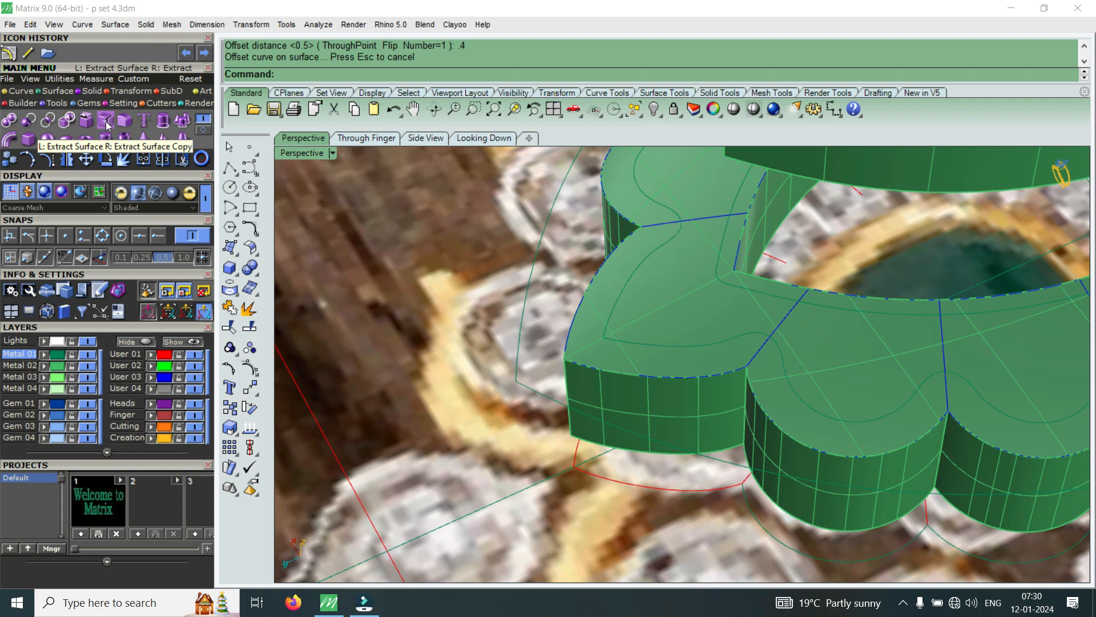
{"action": "left_click", "coordinate": [107, 125]}
{"action": "left_click", "coordinate": [660, 296]}
{"action": "key", "text": "Return"}
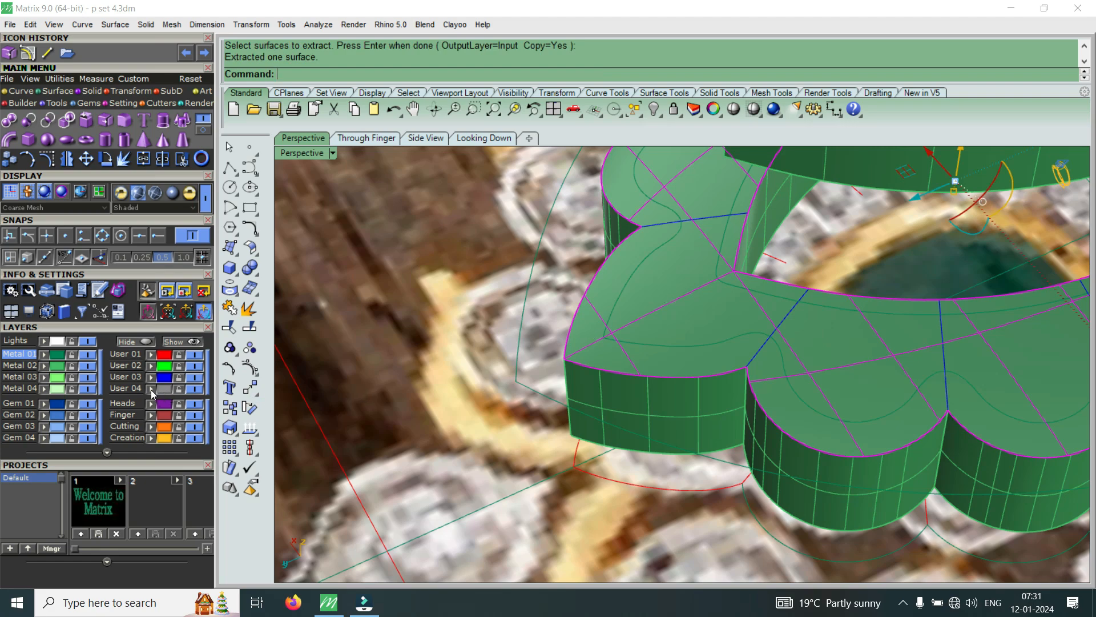
{"action": "left_click", "coordinate": [44, 388]}
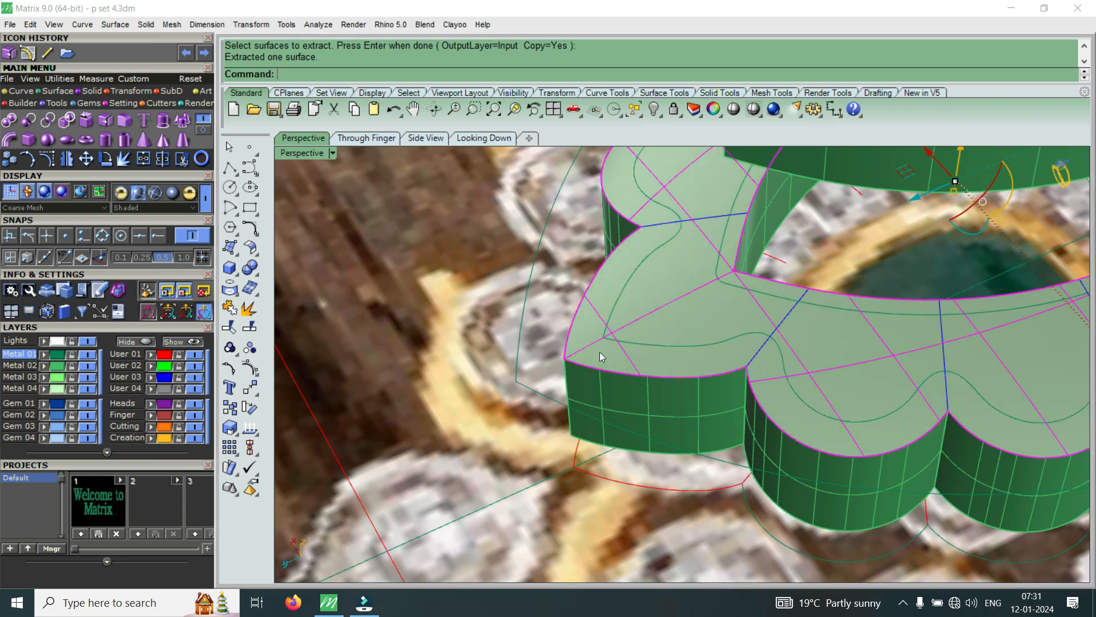
{"action": "key", "text": "Escape"}
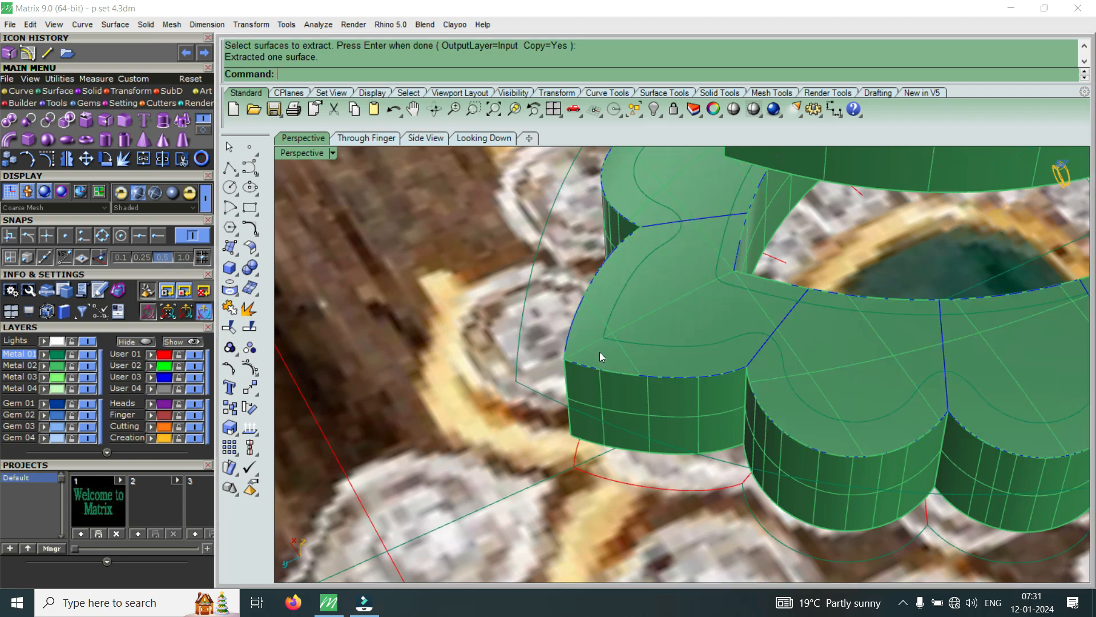
Hide the Metal 02 layer and select the two offset curves near the petals' outer edge and the inner opening.
{"action": "left_click", "coordinate": [88, 366]}
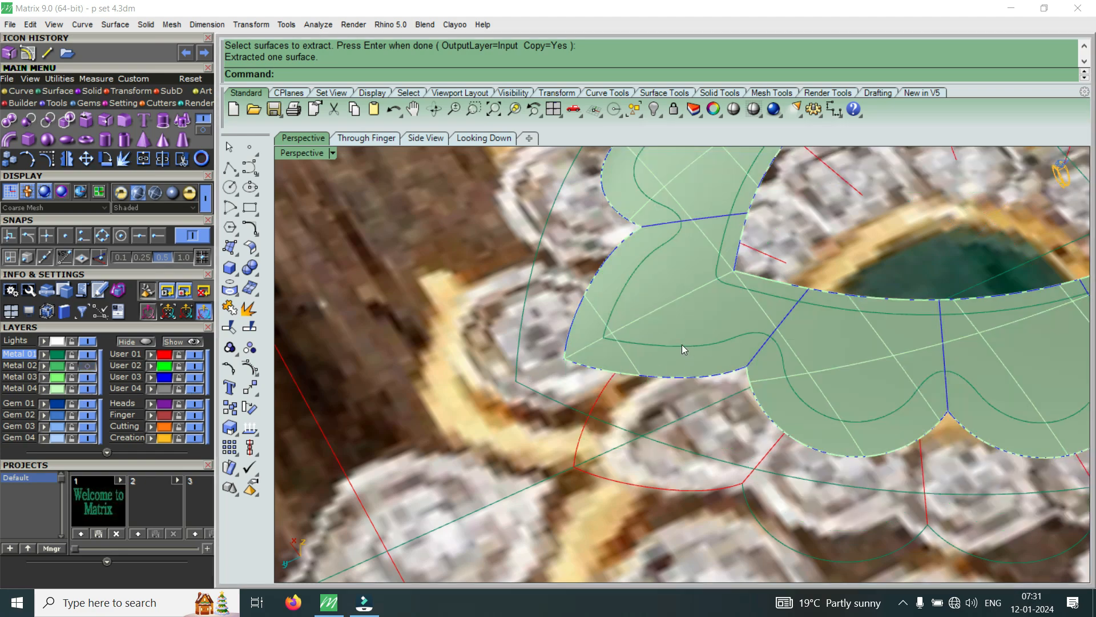
{"action": "left_click", "coordinate": [683, 345]}
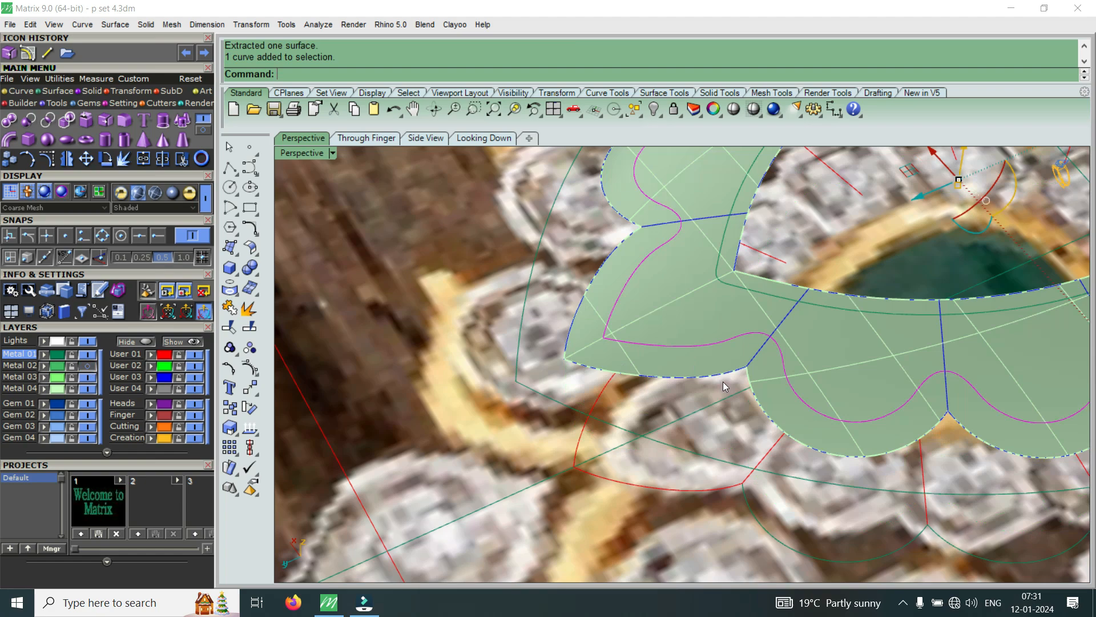
{"action": "left_click", "coordinate": [745, 289], "text": "shift"}
{"action": "left_click", "coordinate": [769, 329]}
{"action": "scroll", "coordinate": [685, 334], "scroll_direction": "down", "scroll_amount": 8}
{"action": "scroll", "coordinate": [669, 343], "scroll_direction": "up", "scroll_amount": 8}
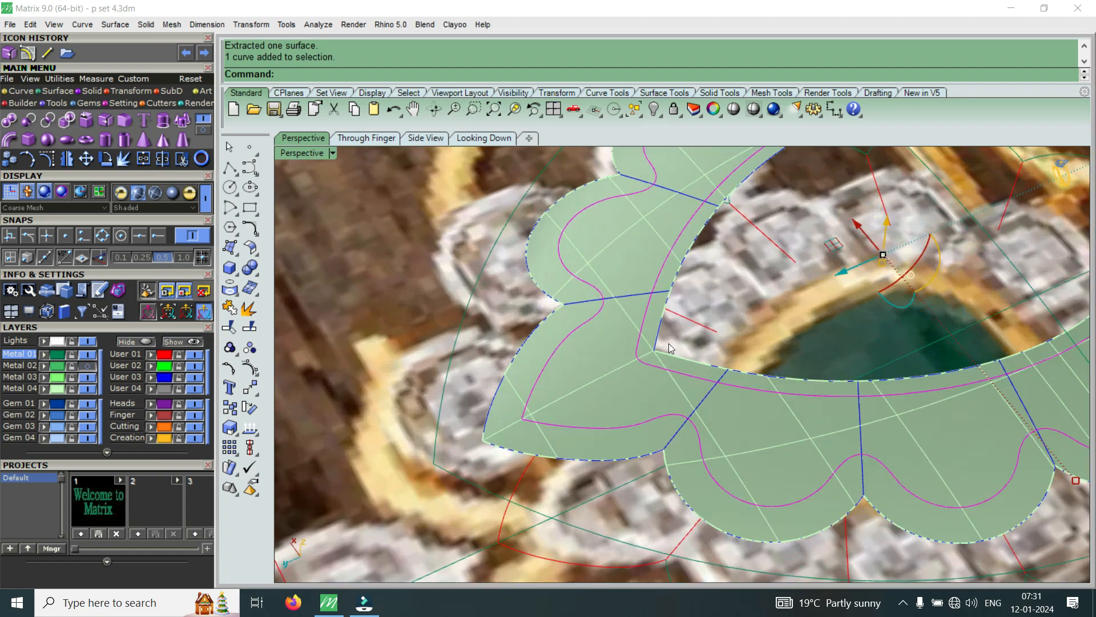
{"action": "scroll", "coordinate": [656, 347], "scroll_direction": "up", "scroll_amount": 4}
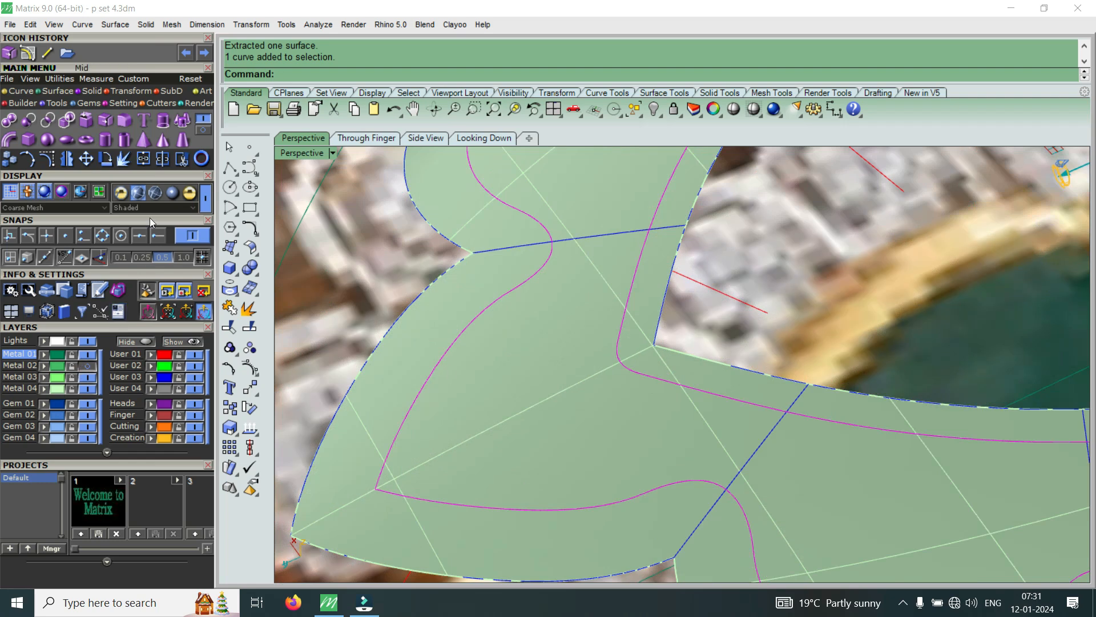
Try to trim away the extracted top surface between the two offset curves, and undo the trim.
{"action": "left_click", "coordinate": [180, 159]}
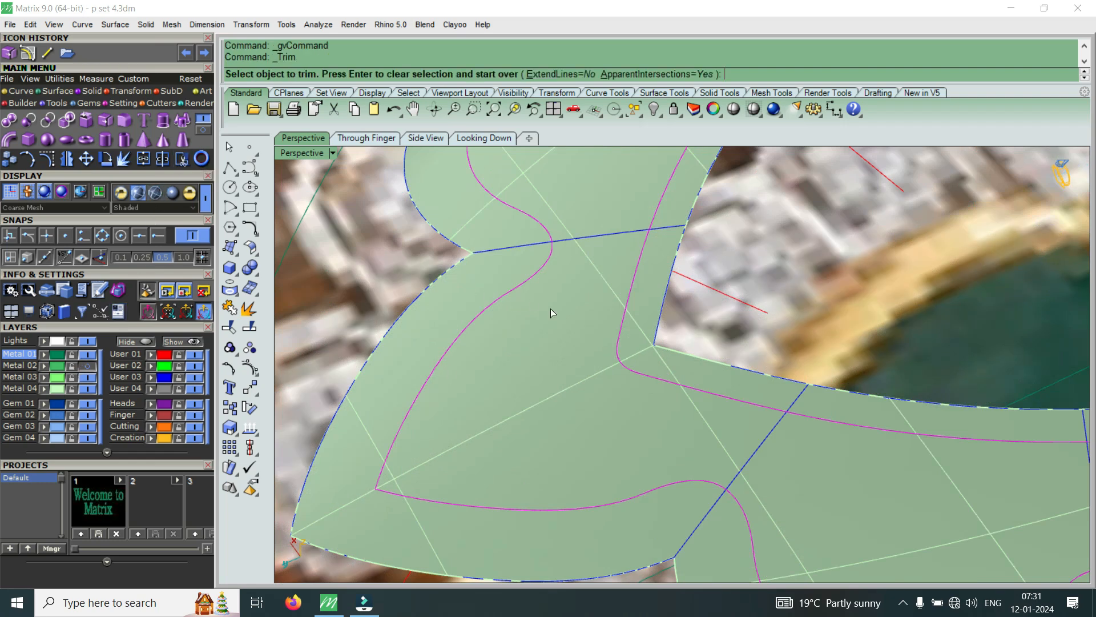
{"action": "left_click", "coordinate": [651, 300]}
{"action": "scroll", "coordinate": [556, 372], "scroll_direction": "down", "scroll_amount": 8}
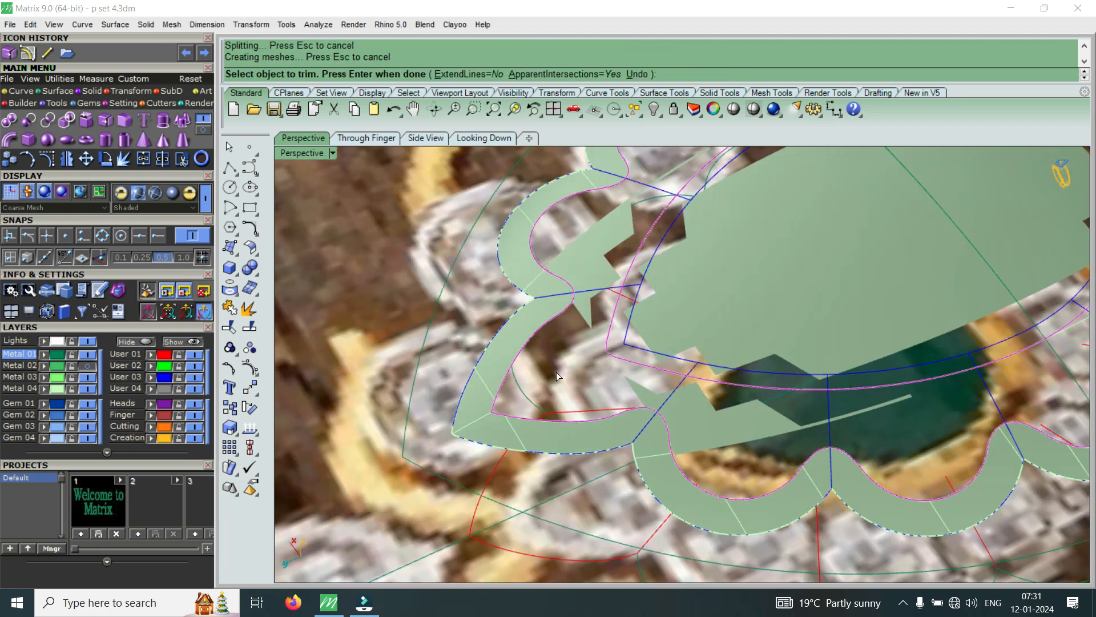
{"action": "left_click", "coordinate": [195, 367]}
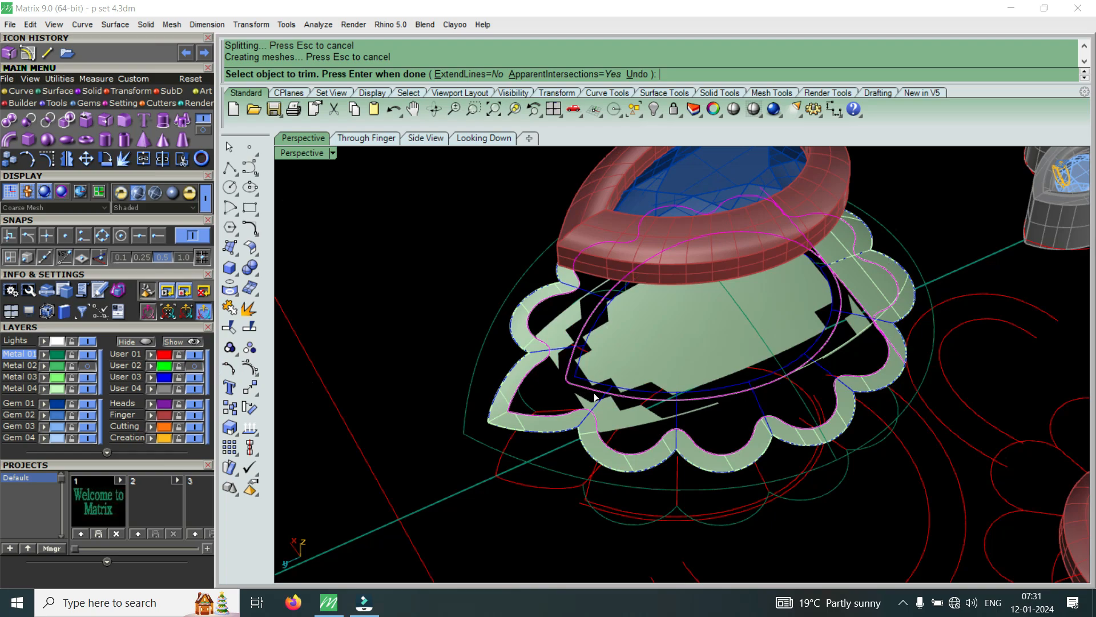
{"action": "key", "text": "Escape"}
{"action": "key", "text": "ctrl+z"}
{"action": "scroll", "coordinate": [594, 394], "scroll_direction": "up", "scroll_amount": 4}
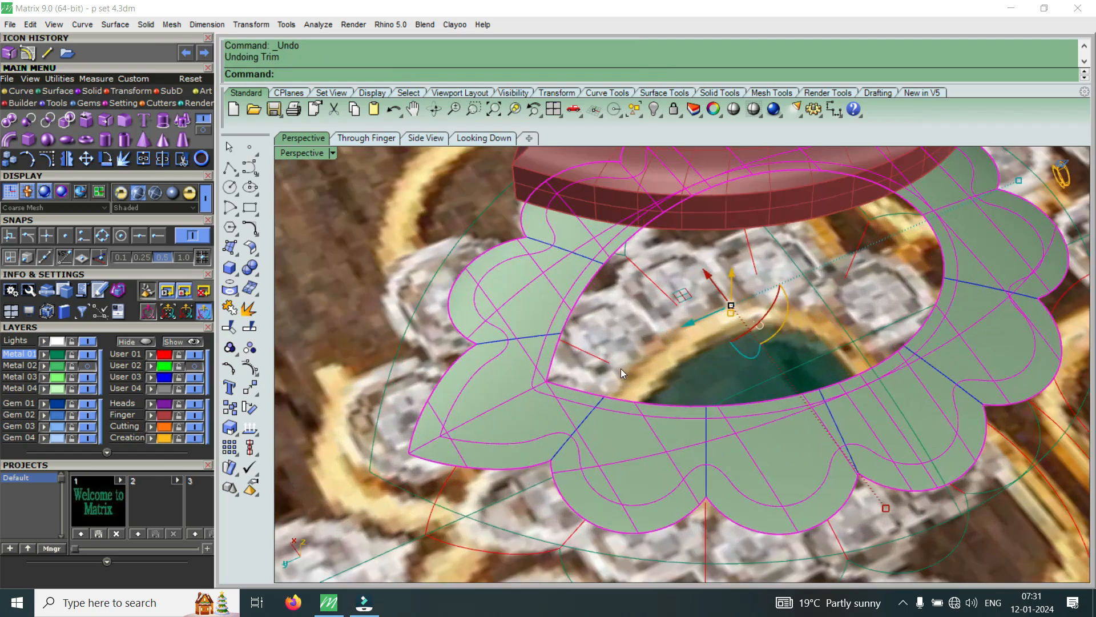
Rebuild the extracted top surface with a denser U point count, 4 V points and degree 3, deleting the input and retrimming.
{"action": "scroll", "coordinate": [621, 379], "scroll_direction": "down", "scroll_amount": 4}
{"action": "right_click_drag", "start_coordinate": [620, 378], "coordinate": [554, 337]}
{"action": "scroll", "coordinate": [560, 350], "scroll_direction": "up", "scroll_amount": 5}
{"action": "key", "text": "Escape"}
{"action": "left_click", "coordinate": [558, 342]}
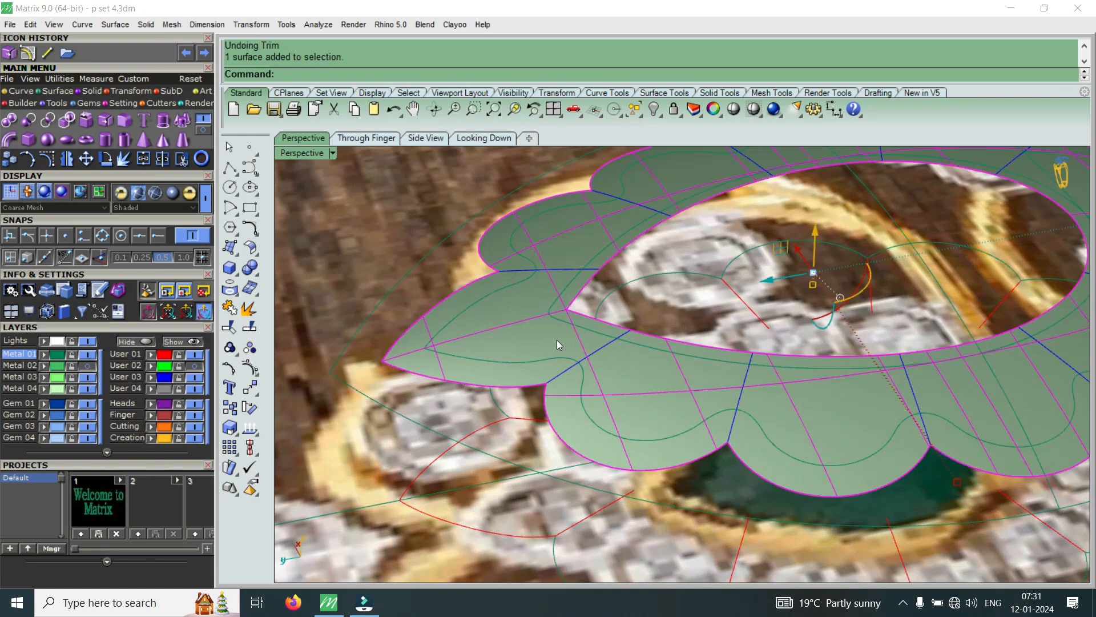
{"action": "type", "text": "Rebuild"}
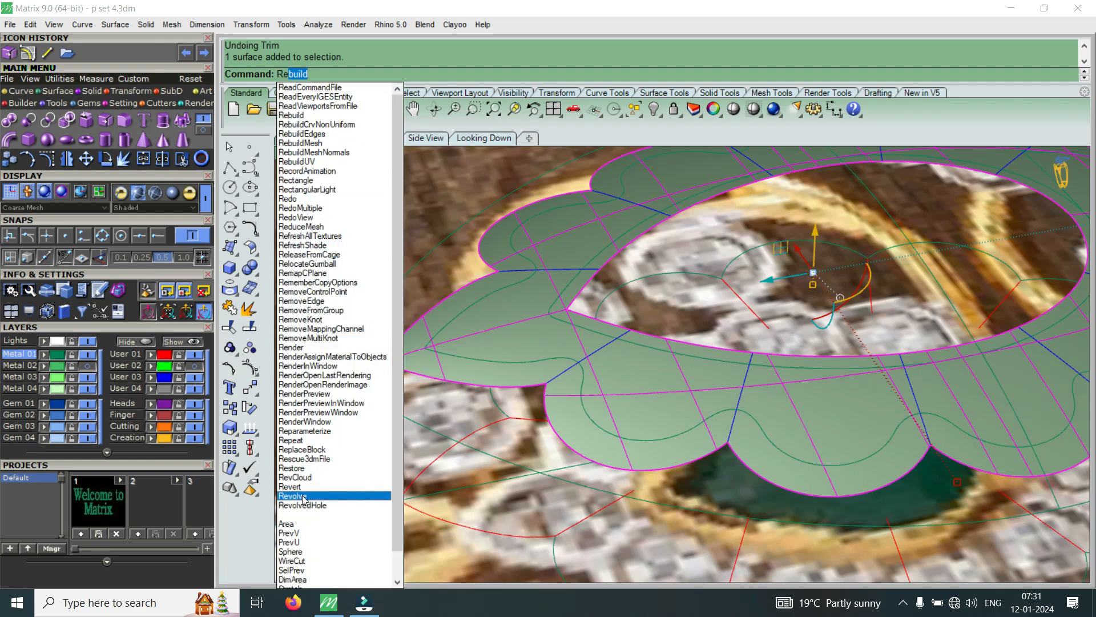
{"action": "key", "text": "Return"}
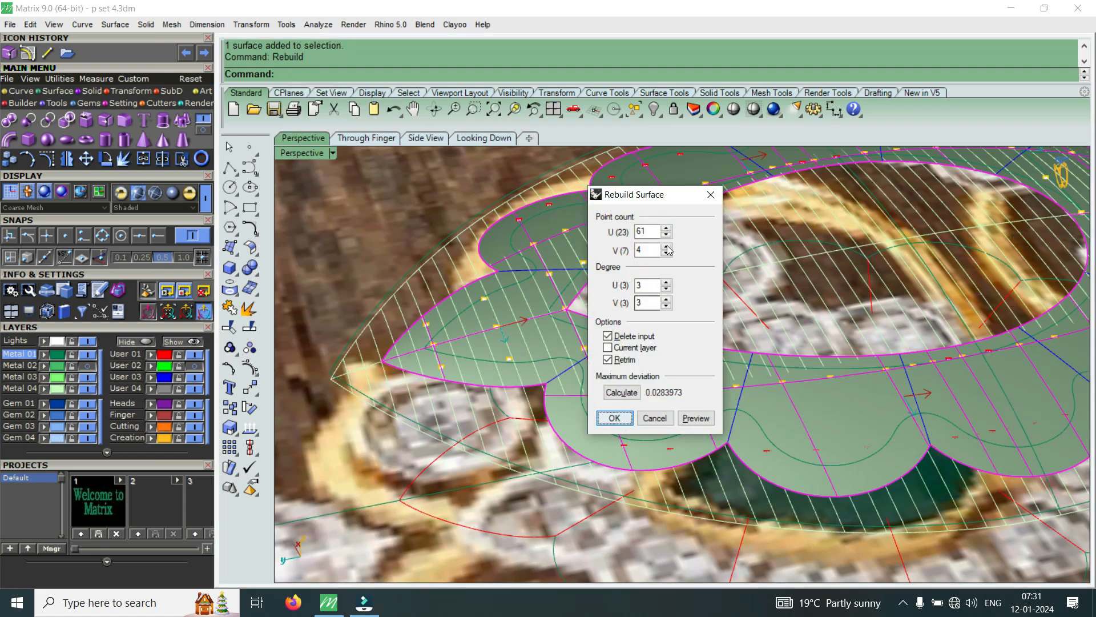
{"action": "double_click", "coordinate": [660, 229]}
{"action": "type", "text": "58"}
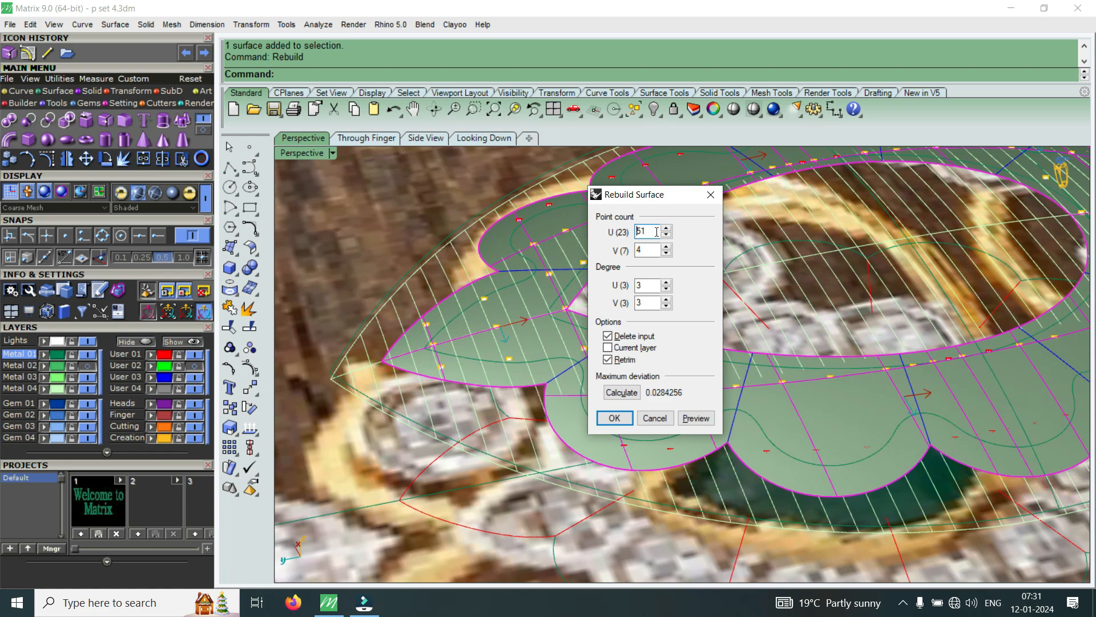
{"action": "left_click", "coordinate": [610, 419]}
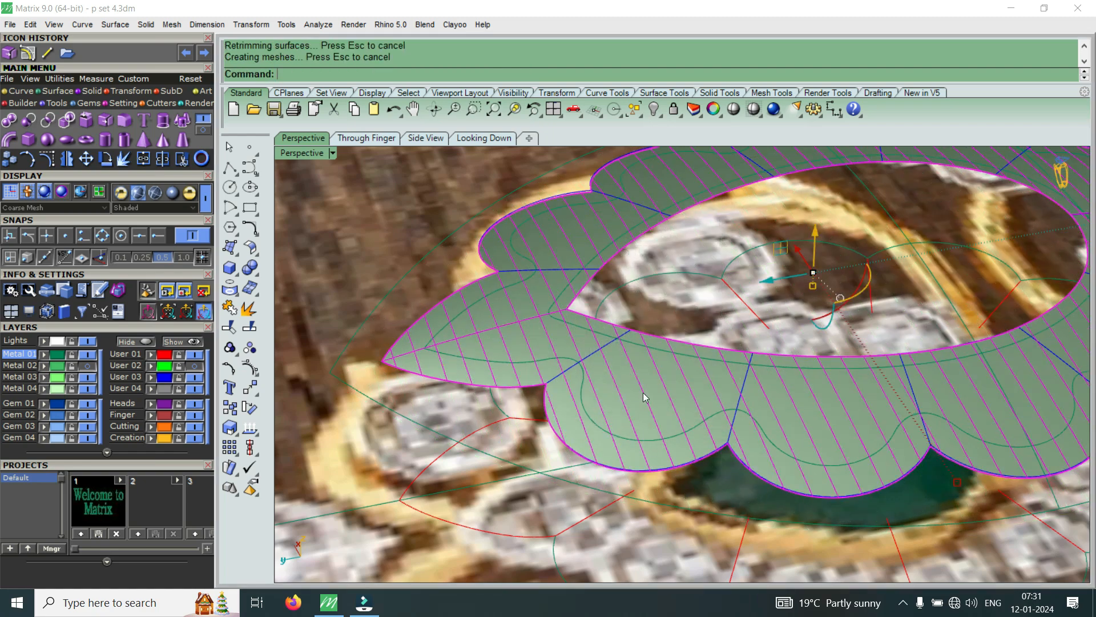
Select the offset curves near the inner opening and the outer petal edge, and hide the background reference picture.
{"action": "scroll", "coordinate": [660, 350], "scroll_direction": "up", "scroll_amount": 3}
{"action": "scroll", "coordinate": [660, 350], "scroll_direction": "up", "scroll_amount": 2}
{"action": "left_click", "coordinate": [662, 352]}
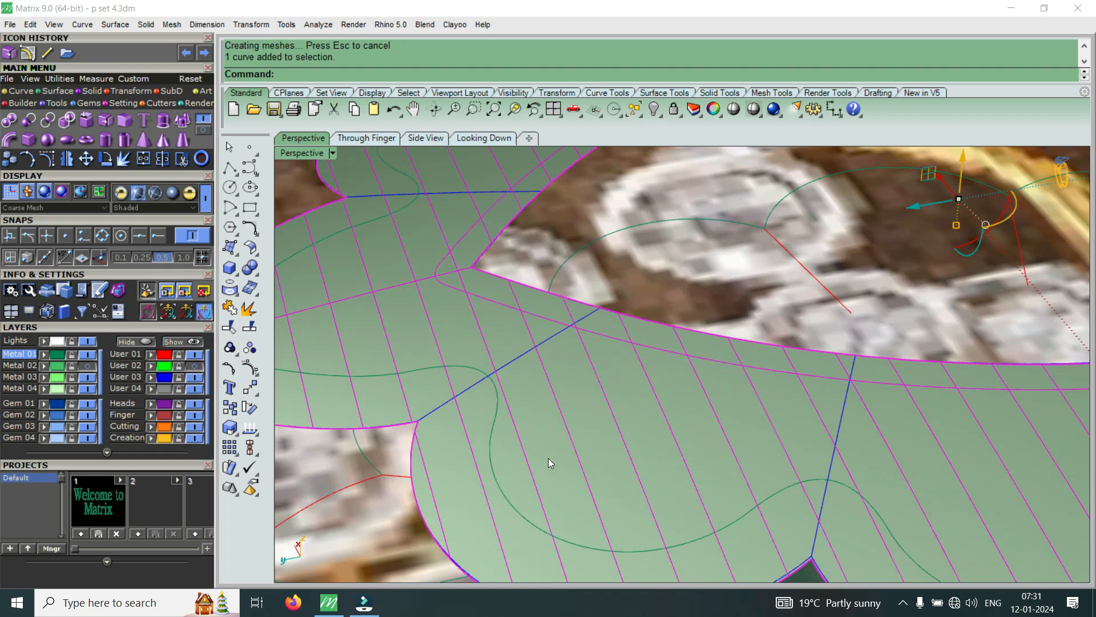
{"action": "left_click", "coordinate": [510, 505]}
{"action": "scroll", "coordinate": [631, 407], "scroll_direction": "down", "scroll_amount": 3}
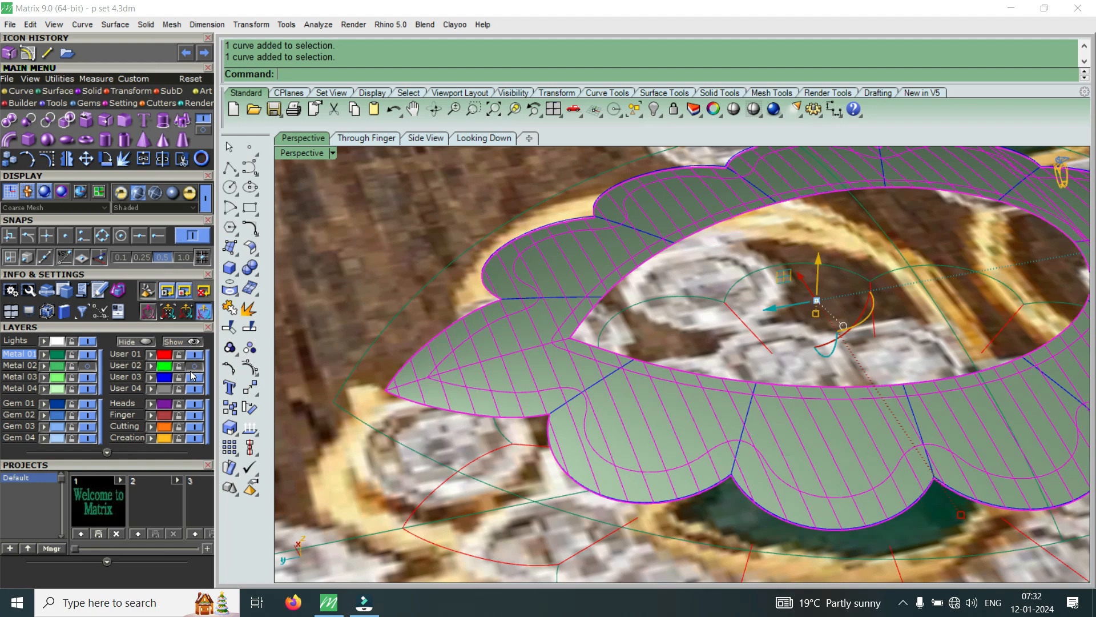
{"action": "scroll", "coordinate": [523, 389], "scroll_direction": "up", "scroll_amount": 2}
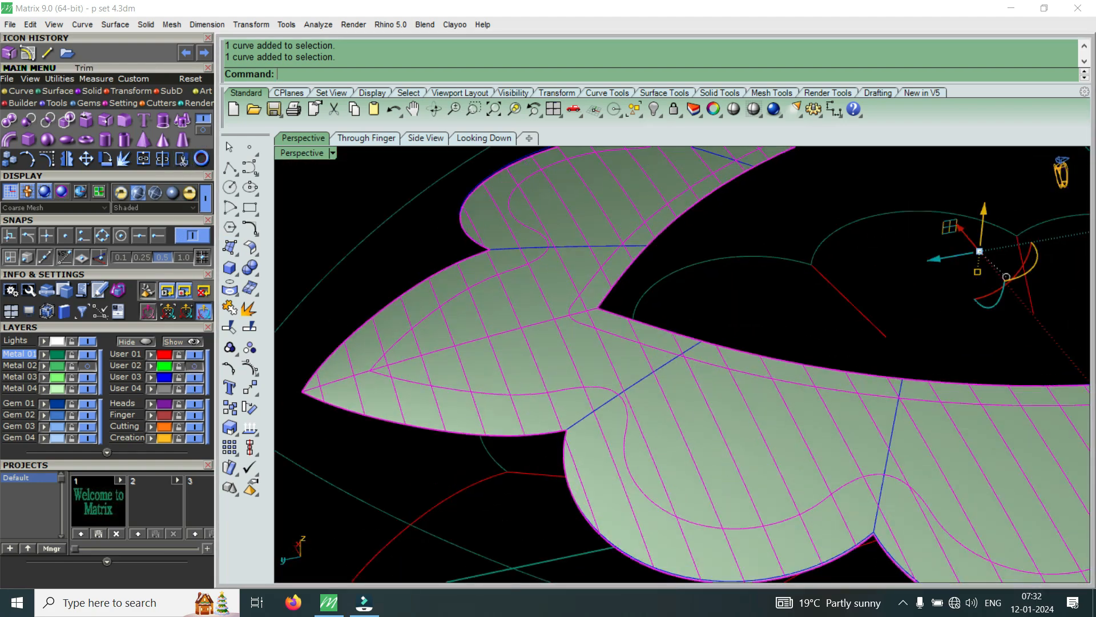
Try to trim the rebuilt surface with both offset curves at once, and undo the trim.
{"action": "left_click", "coordinate": [603, 478]}
{"action": "scroll", "coordinate": [607, 461], "scroll_direction": "down", "scroll_amount": 4}
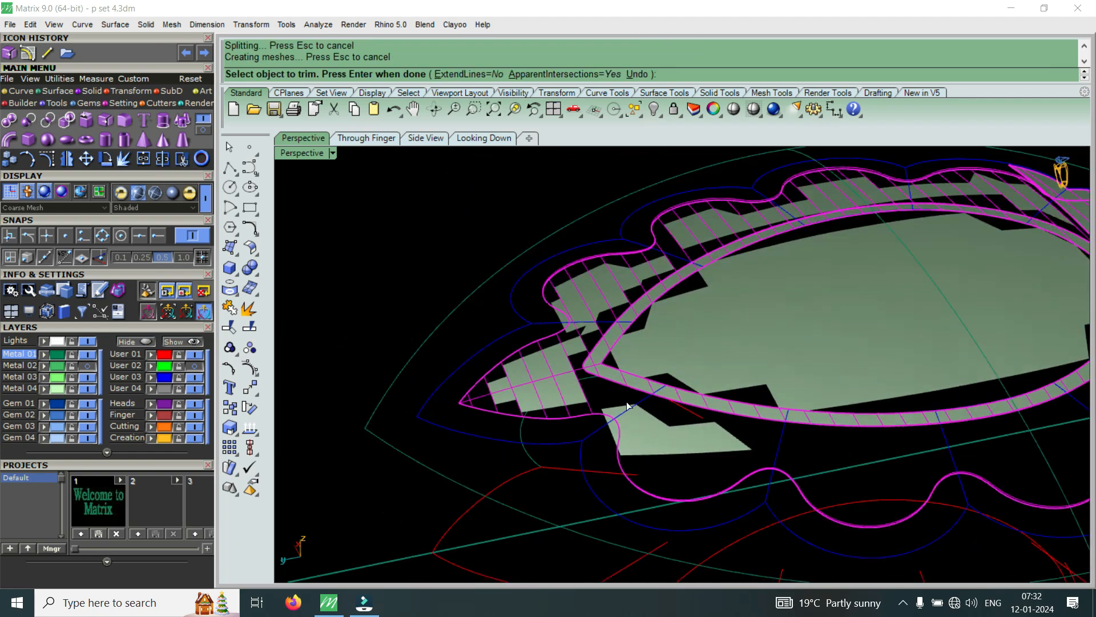
{"action": "scroll", "coordinate": [625, 410], "scroll_direction": "up", "scroll_amount": 3}
{"action": "left_click", "coordinate": [576, 358]}
{"action": "scroll", "coordinate": [576, 358], "scroll_direction": "down", "scroll_amount": 3}
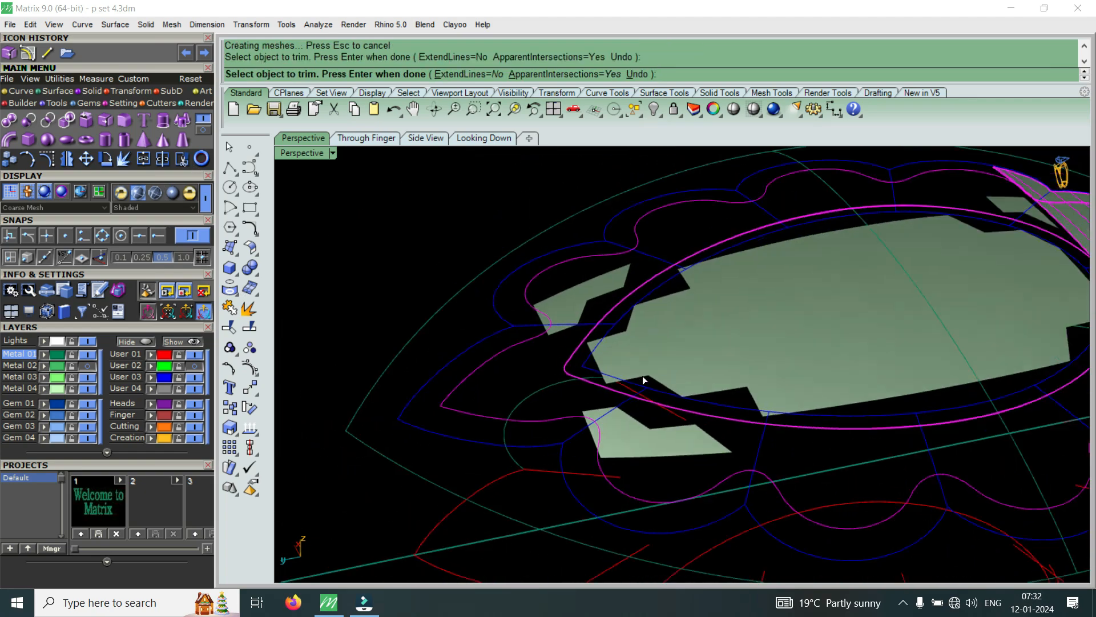
{"action": "left_click", "coordinate": [619, 383]}
{"action": "scroll", "coordinate": [648, 364], "scroll_direction": "down", "scroll_amount": 2}
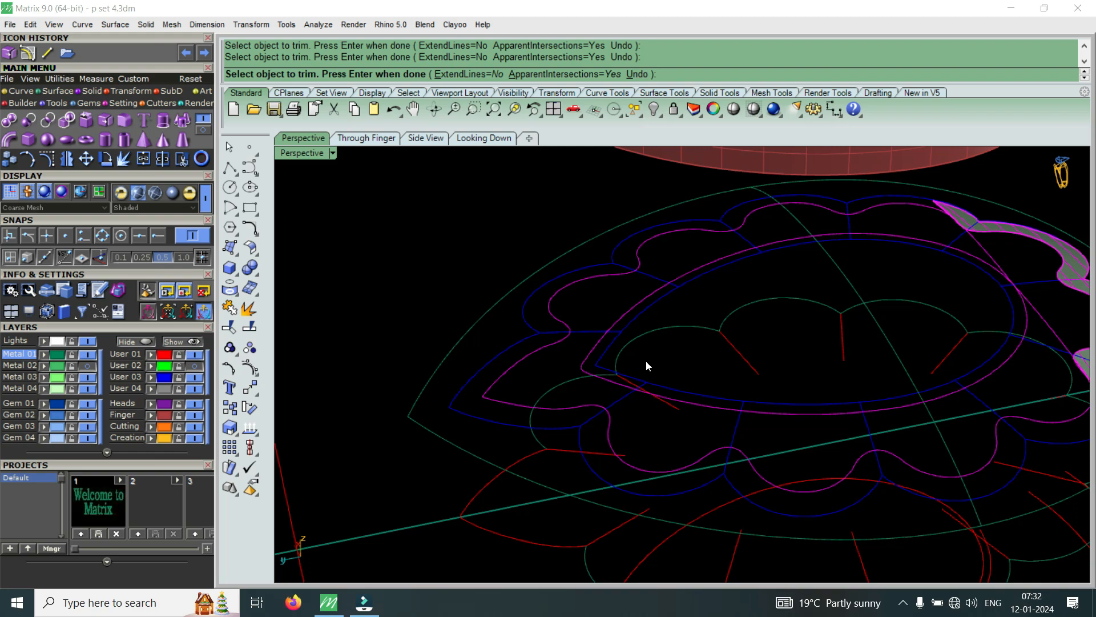
{"action": "key", "text": "ctrl+z"}
Trim away the strip of the rebuilt surface between the inner opening and its offset curve.
{"action": "scroll", "coordinate": [645, 361], "scroll_direction": "up", "scroll_amount": 5}
{"action": "scroll", "coordinate": [594, 397], "scroll_direction": "down", "scroll_amount": 3}
{"action": "scroll", "coordinate": [595, 392], "scroll_direction": "up", "scroll_amount": 3}
{"action": "scroll", "coordinate": [561, 398], "scroll_direction": "down", "scroll_amount": 2}
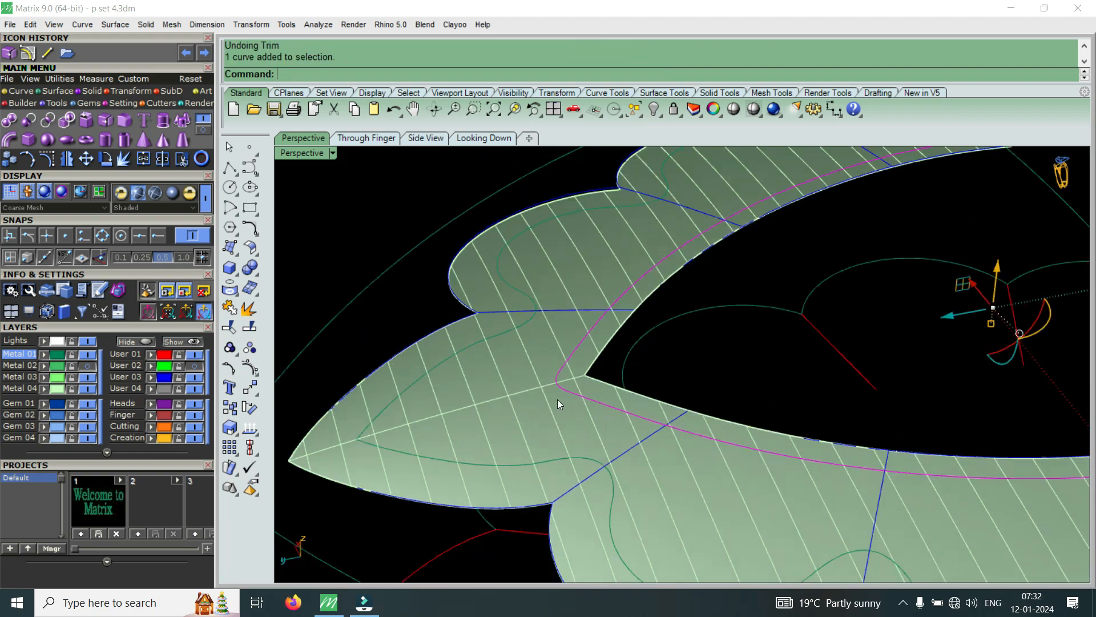
{"action": "scroll", "coordinate": [582, 372], "scroll_direction": "up", "scroll_amount": 2}
{"action": "left_click", "coordinate": [172, 161]}
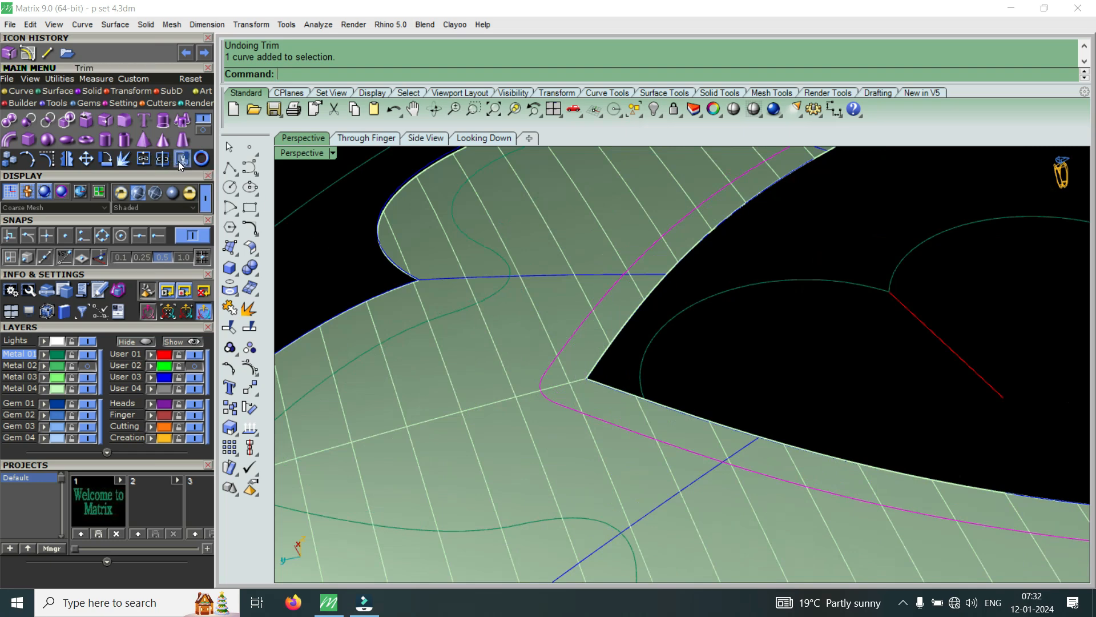
{"action": "left_click", "coordinate": [614, 369]}
{"action": "scroll", "coordinate": [580, 358], "scroll_direction": "down", "scroll_amount": 5}
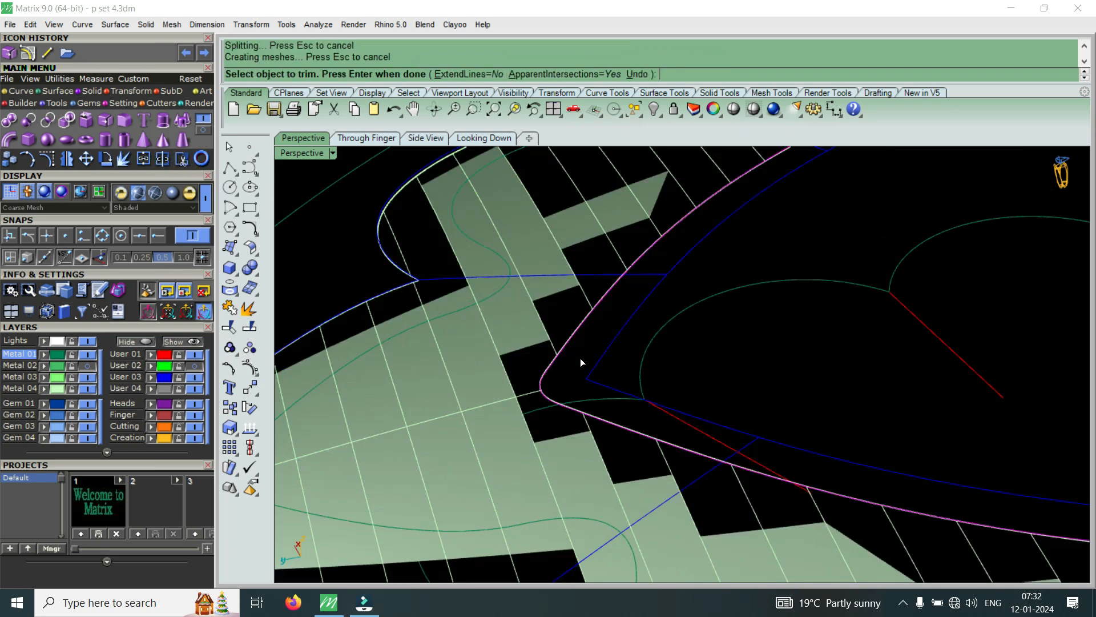
{"action": "right_click", "coordinate": [589, 394]}
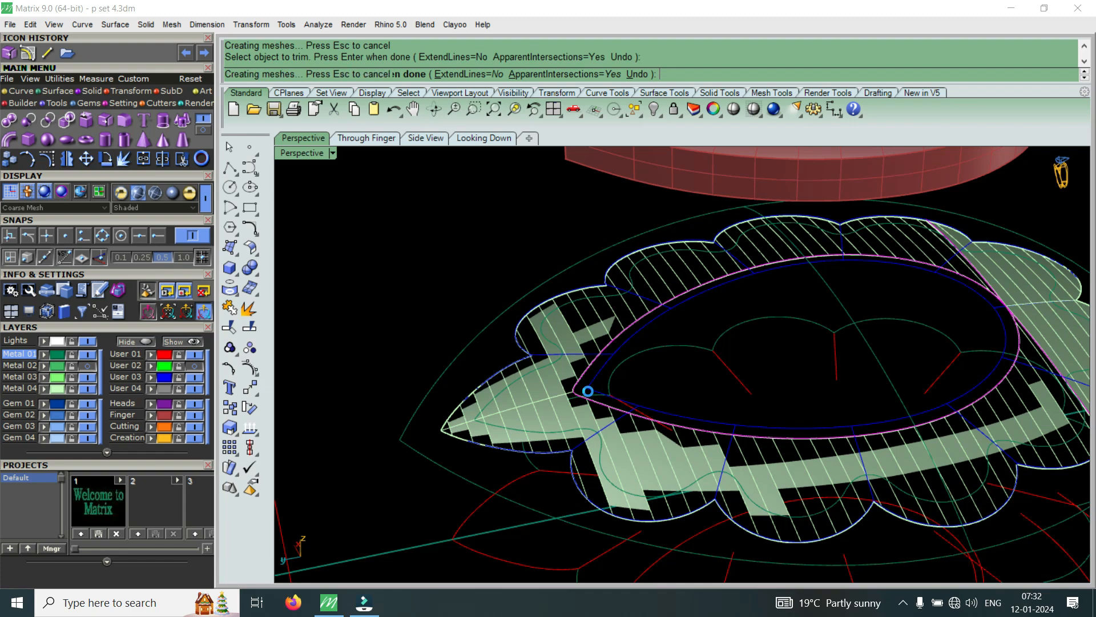
Trim away the outer border of the surface using the scalloped offset curve near the petals' outer edge.
{"action": "scroll", "coordinate": [599, 362], "scroll_direction": "down", "scroll_amount": 4}
{"action": "right_click_drag", "start_coordinate": [599, 362], "coordinate": [605, 399]}
{"action": "scroll", "coordinate": [558, 451], "scroll_direction": "up", "scroll_amount": 6}
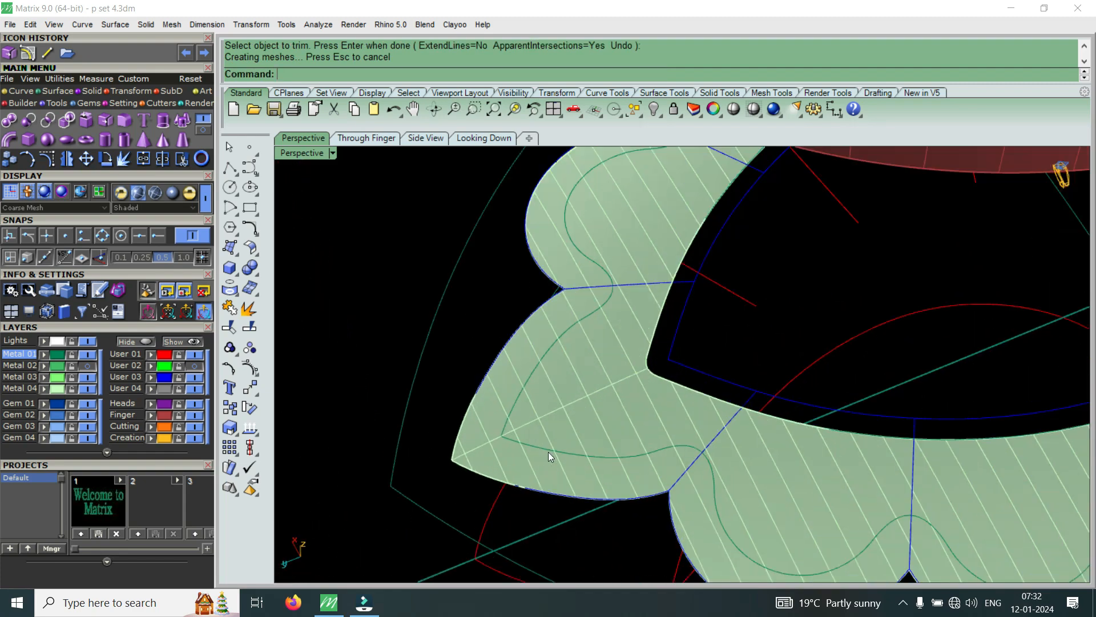
{"action": "left_click", "coordinate": [589, 476]}
{"action": "left_click", "coordinate": [598, 486]}
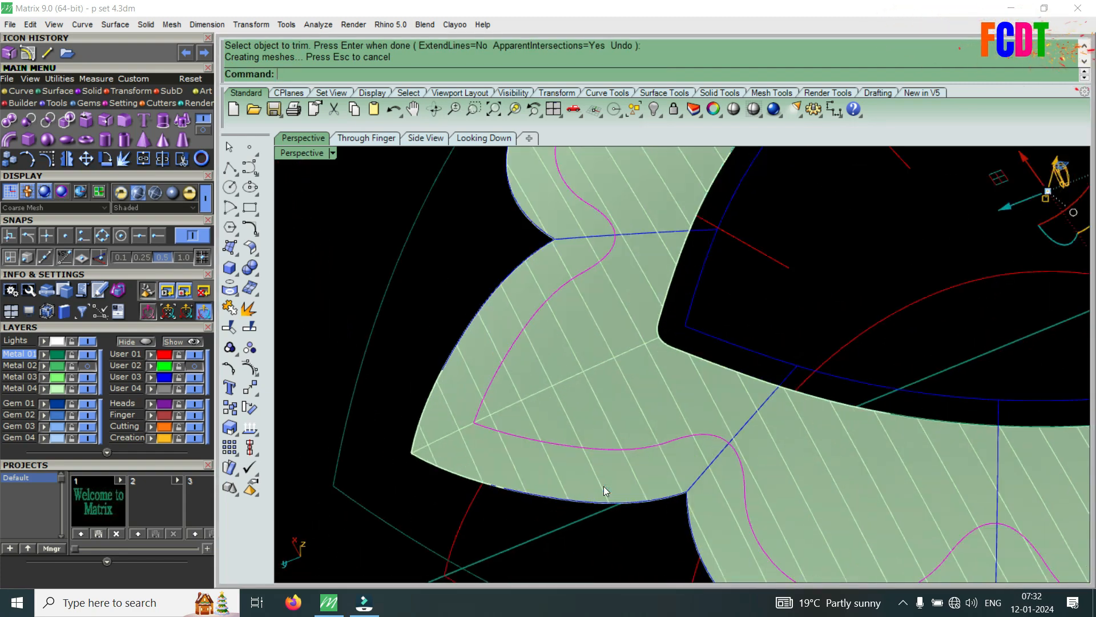
{"action": "left_click", "coordinate": [588, 479]}
{"action": "scroll", "coordinate": [577, 471], "scroll_direction": "down", "scroll_amount": 6}
{"action": "right_click", "coordinate": [510, 431]}
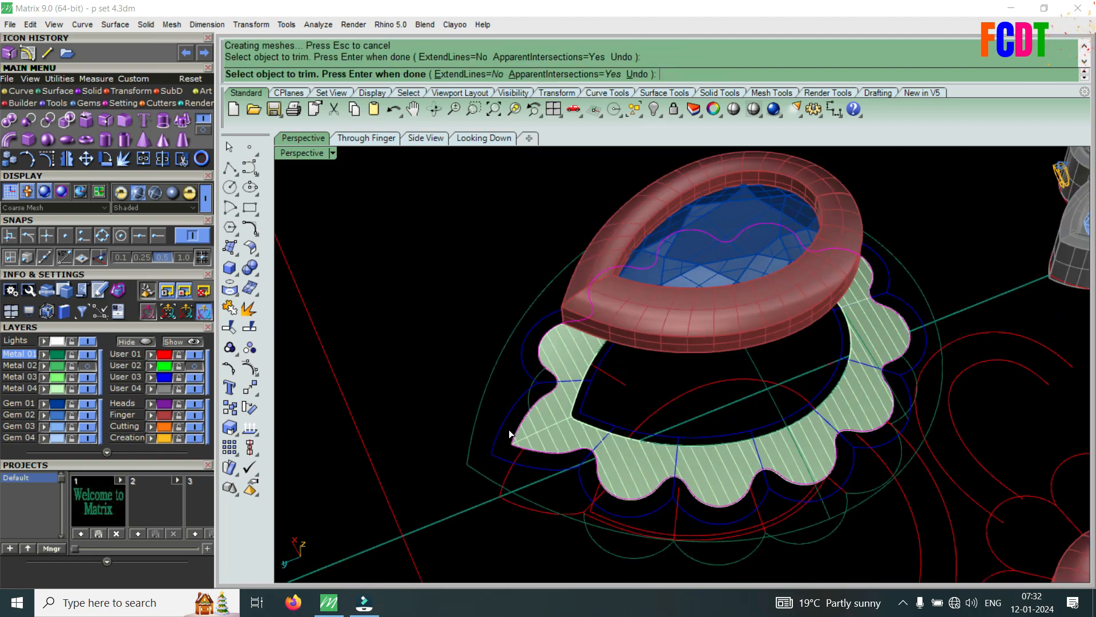
Select the trimmed petal surface and show the Metal 02 layer with the petal base again.
{"action": "scroll", "coordinate": [614, 458], "scroll_direction": "up", "scroll_amount": 3}
{"action": "left_click", "coordinate": [630, 457]}
{"action": "scroll", "coordinate": [621, 482], "scroll_direction": "down", "scroll_amount": 3}
{"action": "right_click_drag", "start_coordinate": [624, 486], "coordinate": [566, 366]}
{"action": "scroll", "coordinate": [563, 361], "scroll_direction": "up", "scroll_amount": 2}
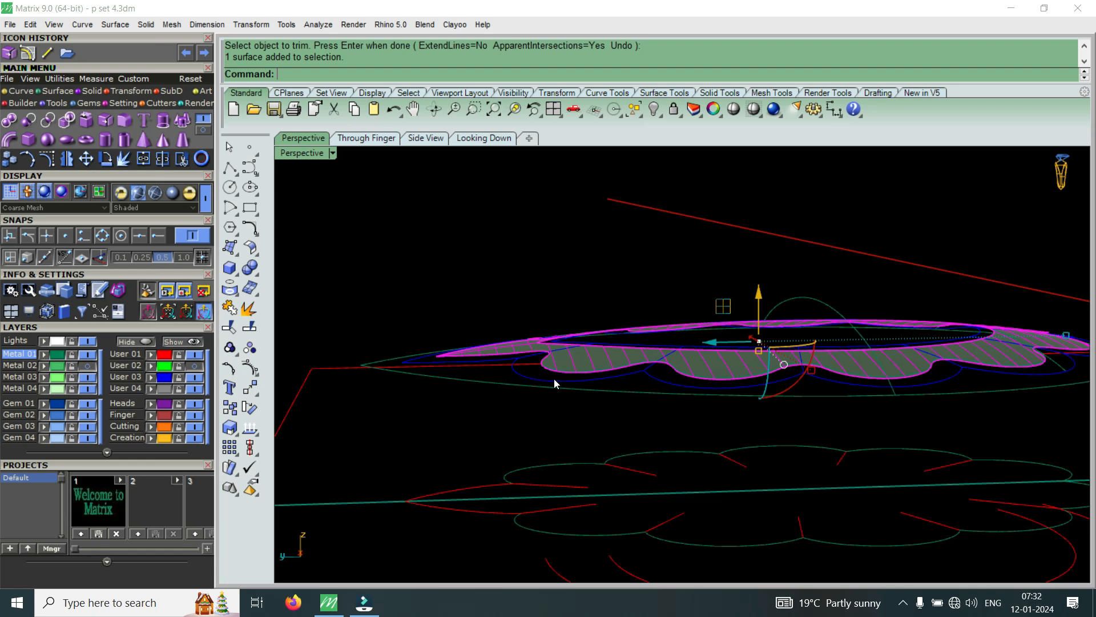
{"action": "right_click_drag", "start_coordinate": [541, 314], "coordinate": [573, 390]}
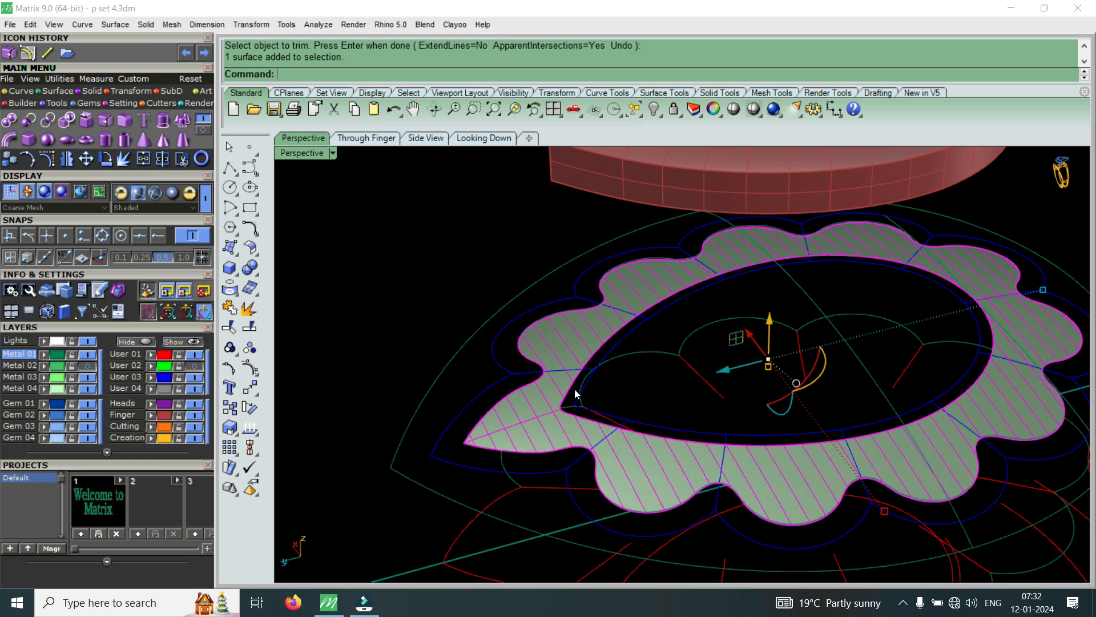
{"action": "mouse_move", "coordinate": [591, 413]}
{"action": "right_mouse_down"}
{"action": "mouse_move", "coordinate": [593, 404]}
{"action": "mouse_move", "coordinate": [532, 434]}
{"action": "right_mouse_up"}
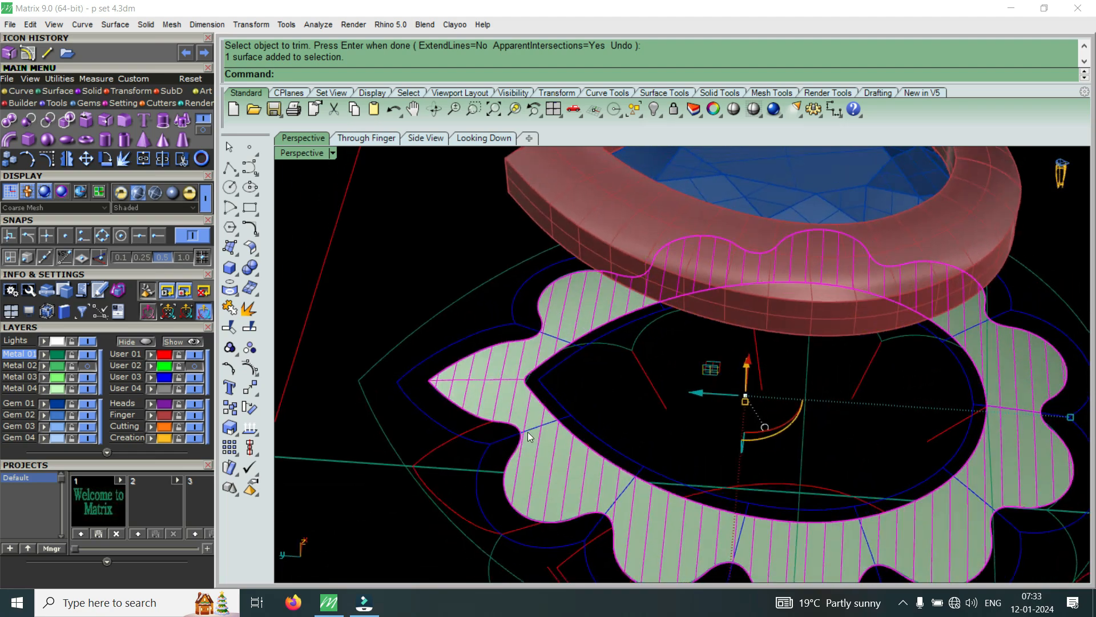
{"action": "scroll", "coordinate": [531, 412], "scroll_direction": "up", "scroll_amount": 3}
{"action": "left_click", "coordinate": [449, 399]}
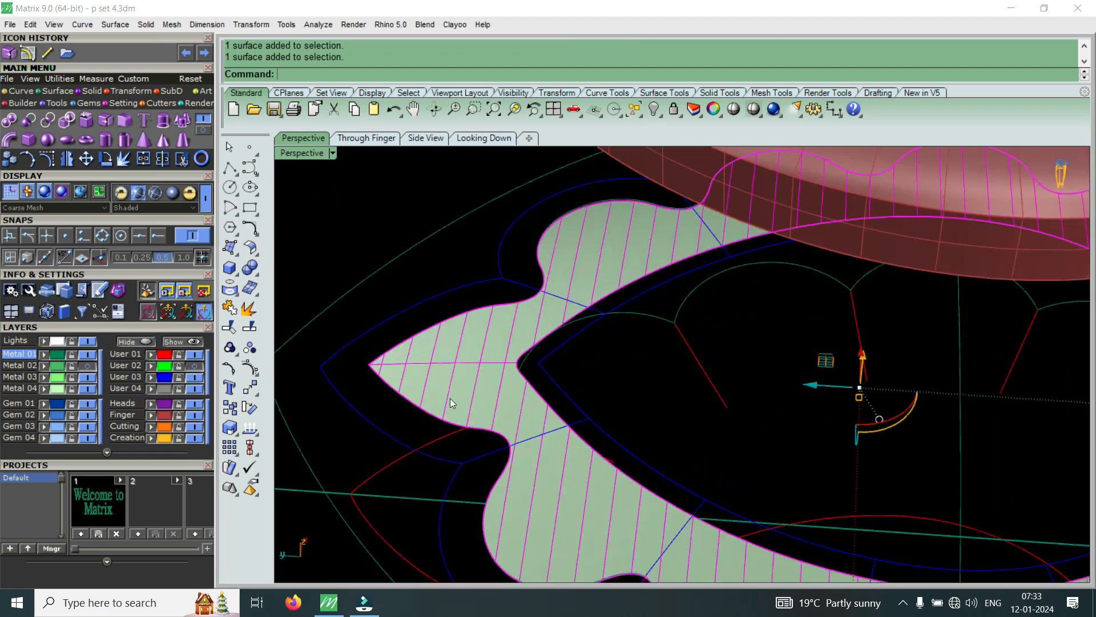
{"action": "left_click", "coordinate": [90, 365]}
{"action": "right_click_drag", "start_coordinate": [343, 423], "coordinate": [507, 362]}
{"action": "scroll", "coordinate": [584, 359], "scroll_direction": "down", "scroll_amount": 5}
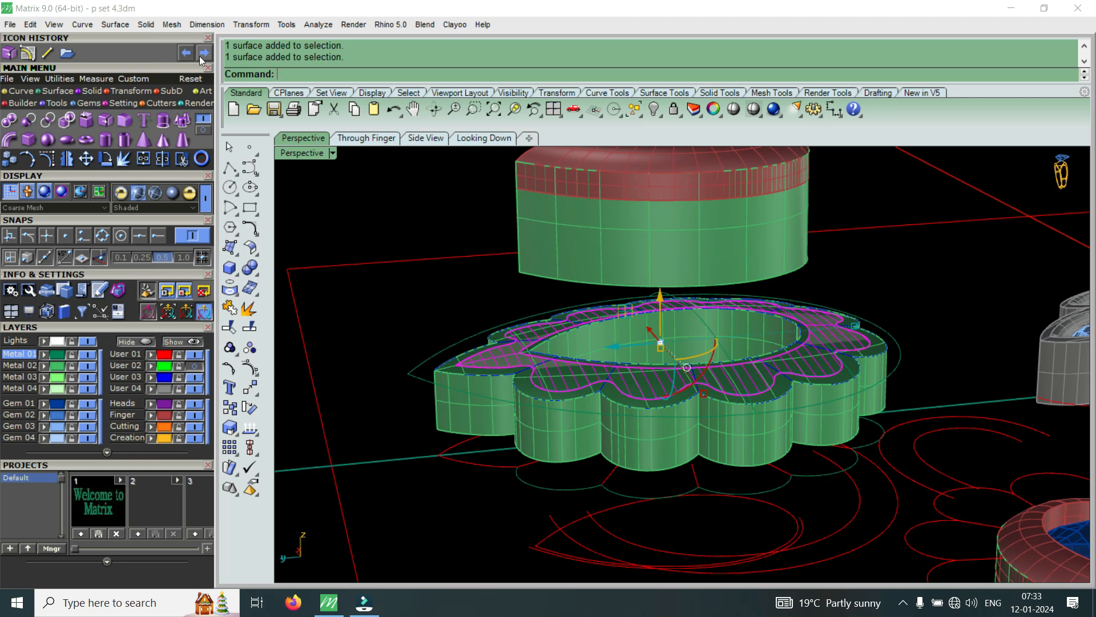
Extrude the trimmed surface straight by 0.6 on both sides as a solid, and delete the source surface.
{"action": "left_click", "coordinate": [147, 26]}
{"action": "mouse_move", "coordinate": [223, 376]}
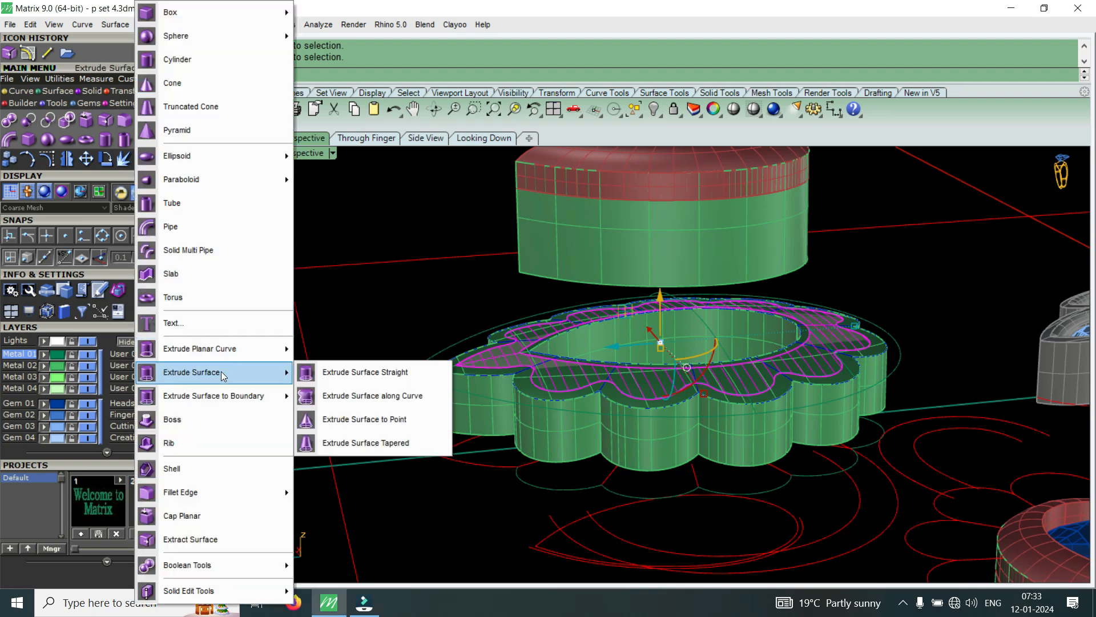
{"action": "left_click", "coordinate": [363, 371]}
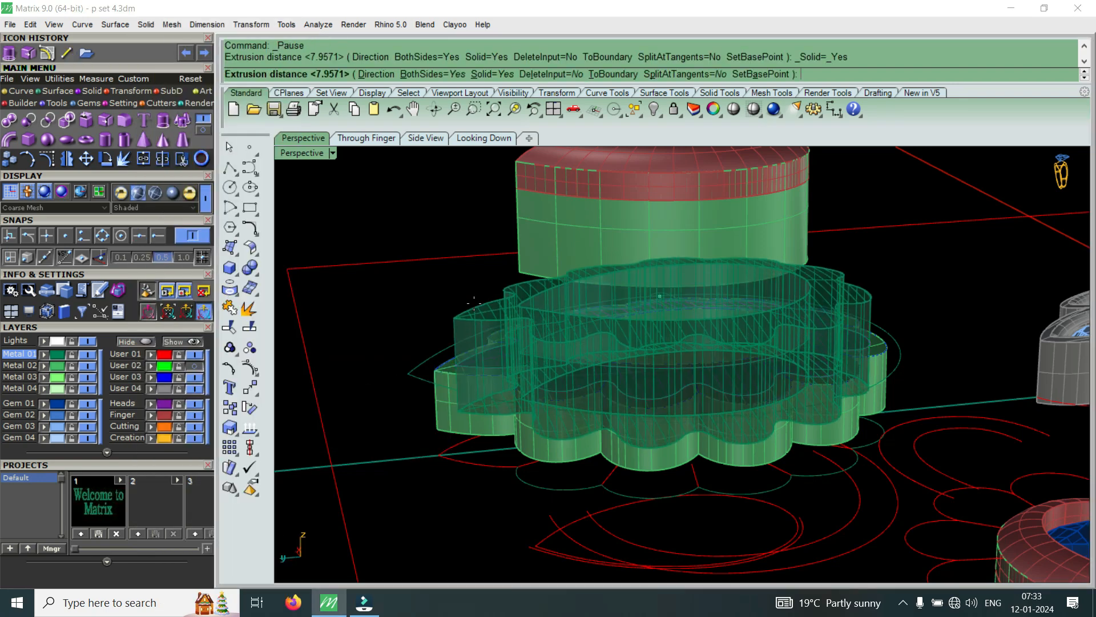
{"action": "scroll", "coordinate": [479, 309], "scroll_direction": "down", "scroll_amount": 2}
{"action": "scroll", "coordinate": [478, 309], "scroll_direction": "down", "scroll_amount": 1}
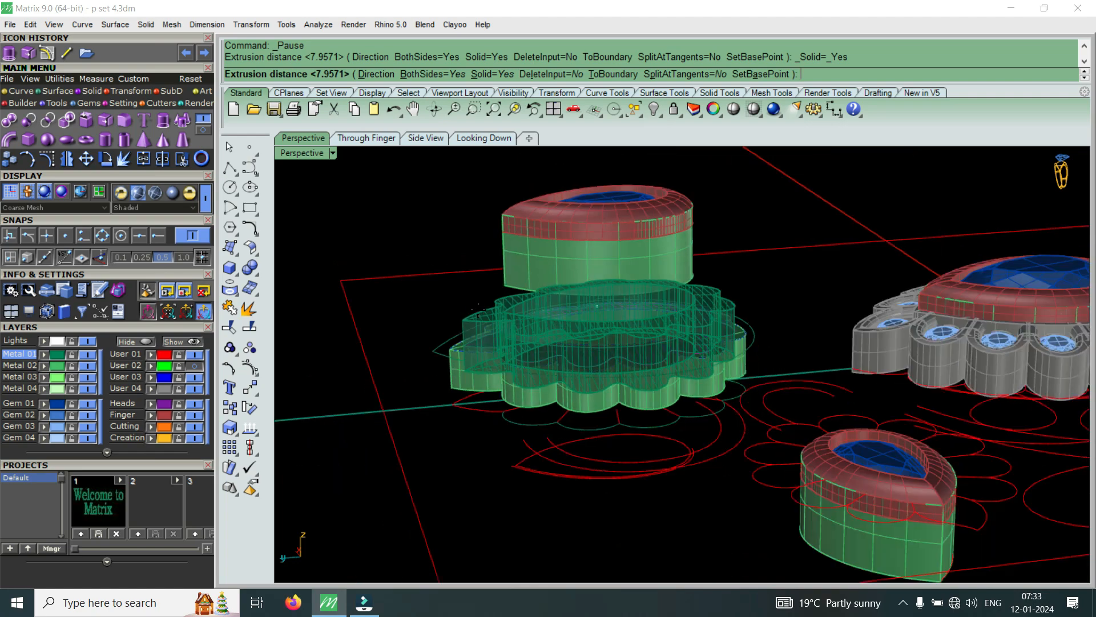
{"action": "type", "text": ".6"}
{"action": "key", "text": "Return"}
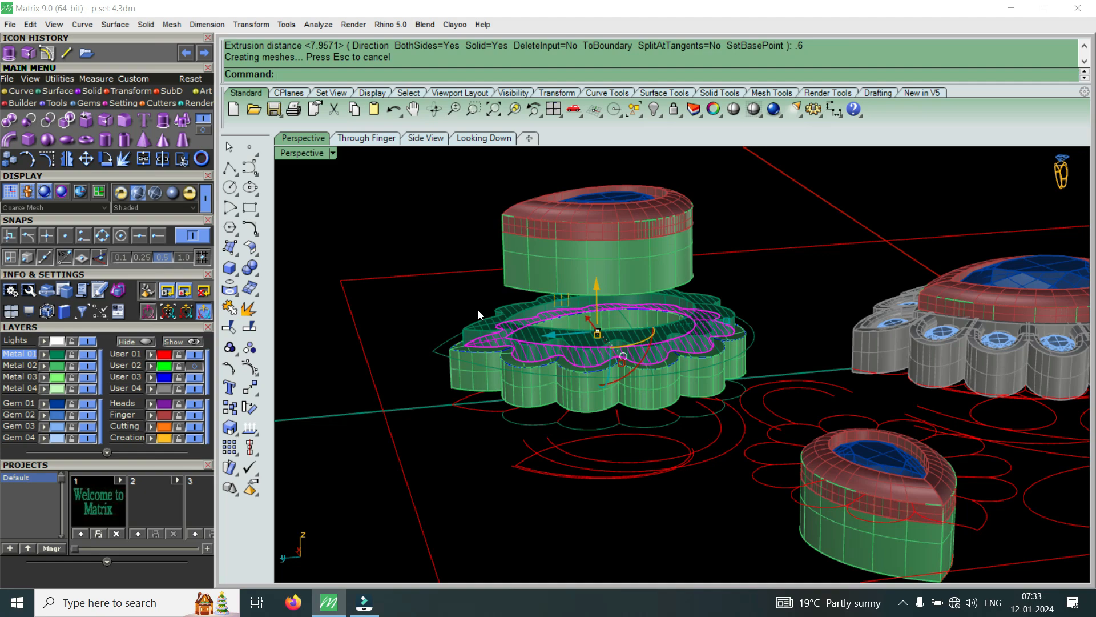
{"action": "key", "text": "Delete"}
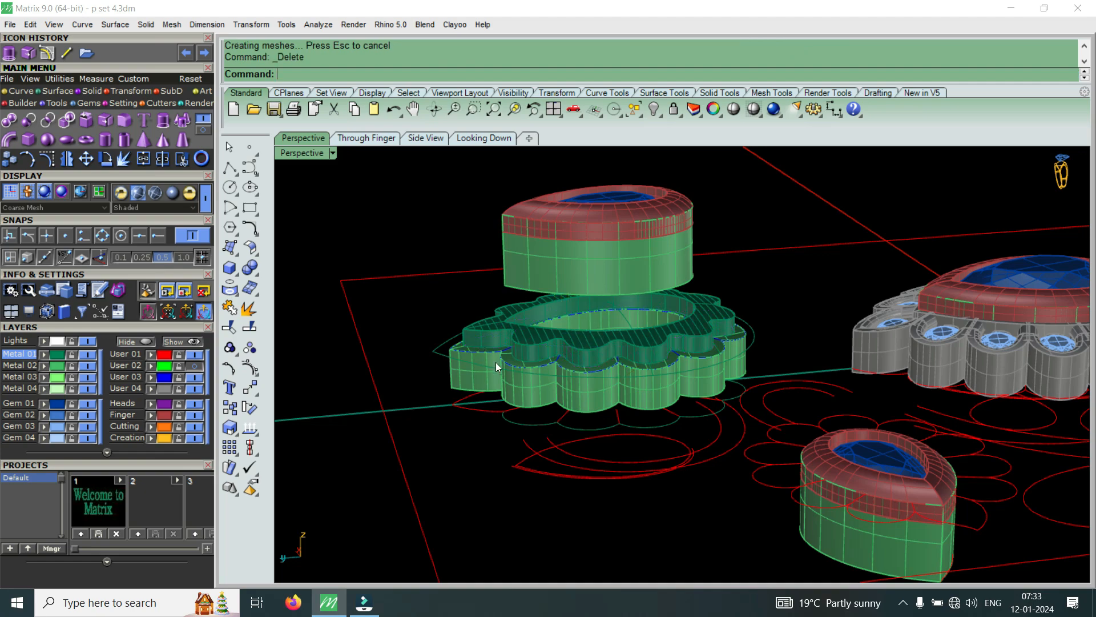
Measure the petal base's vertical height at the pointed petal's tip, snapping to its corners.
{"action": "scroll", "coordinate": [490, 371], "scroll_direction": "up", "scroll_amount": 3}
{"action": "left_click", "coordinate": [482, 377]}
{"action": "right_click_drag", "start_coordinate": [447, 366], "coordinate": [416, 339]}
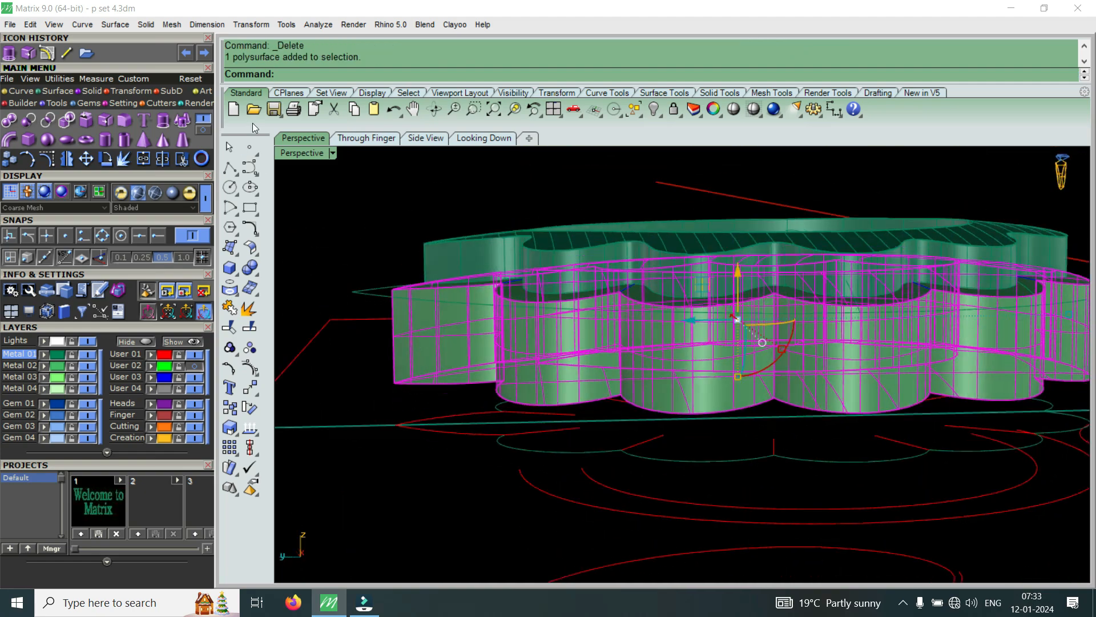
{"action": "left_click", "coordinate": [326, 27]}
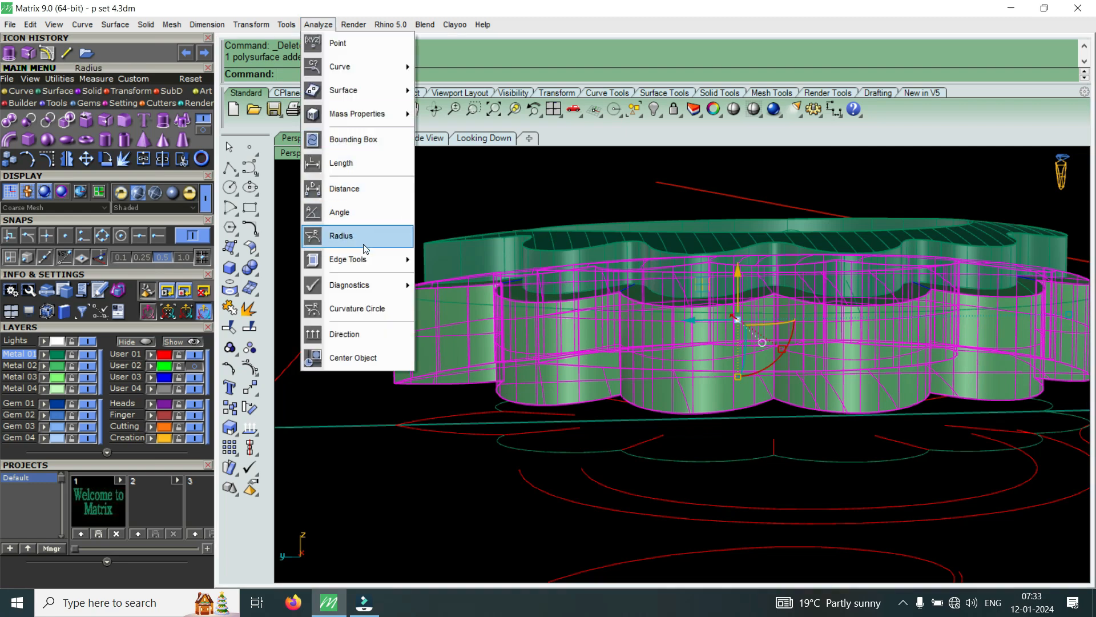
{"action": "left_click", "coordinate": [363, 198]}
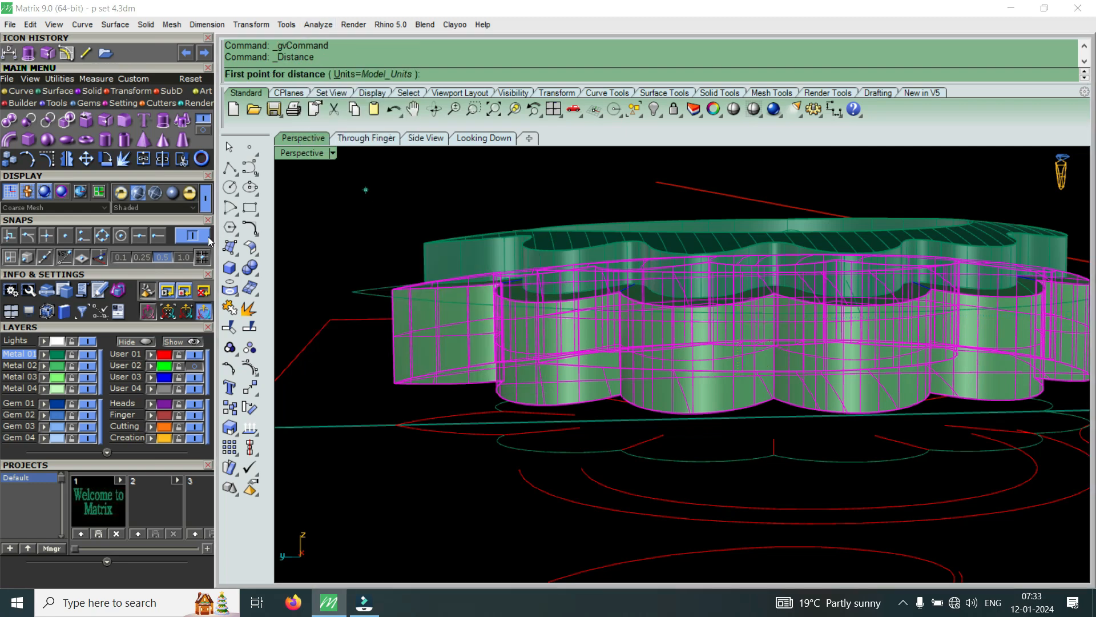
{"action": "left_click", "coordinate": [164, 237]}
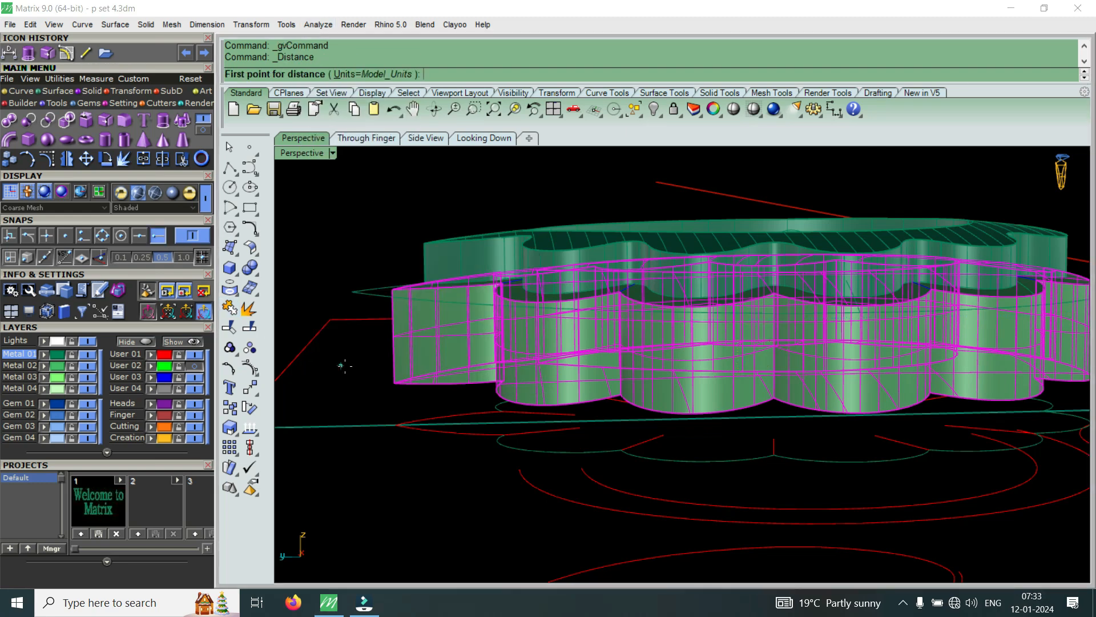
{"action": "left_click", "coordinate": [394, 382]}
{"action": "scroll", "coordinate": [391, 298], "scroll_direction": "up", "scroll_amount": 3}
{"action": "left_click", "coordinate": [399, 272]}
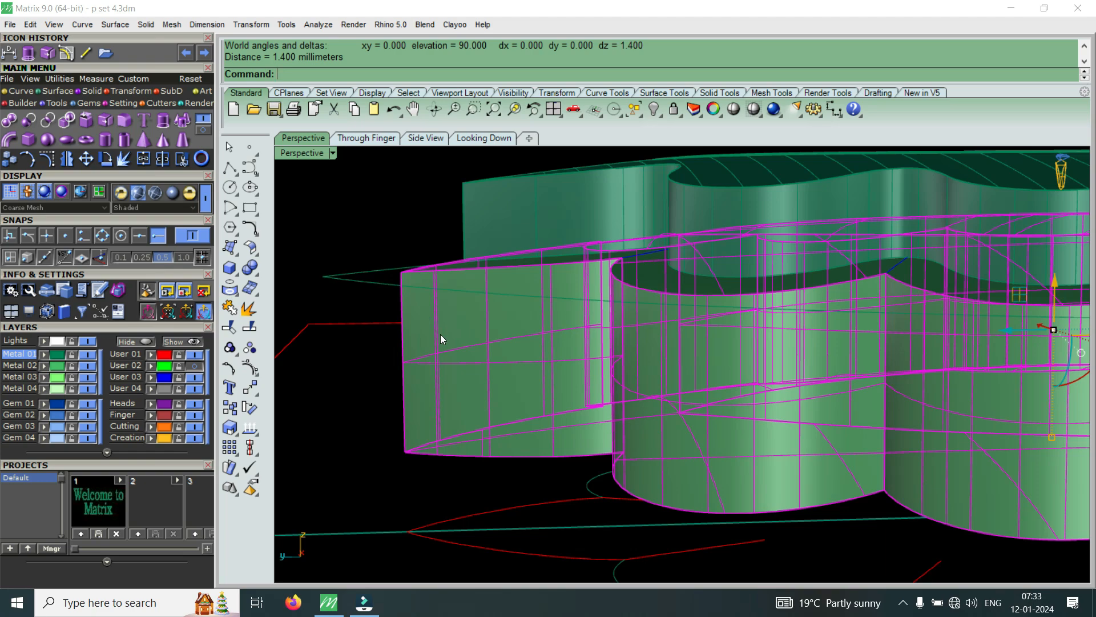
{"action": "scroll", "coordinate": [542, 280], "scroll_direction": "down", "scroll_amount": 4}
{"action": "key", "text": "Escape"}
Measure the vertical height of the finished grey flower's pointed petal for comparison.
{"action": "scroll", "coordinate": [576, 294], "scroll_direction": "down", "scroll_amount": 3}
{"action": "scroll", "coordinate": [581, 262], "scroll_direction": "up", "scroll_amount": 3}
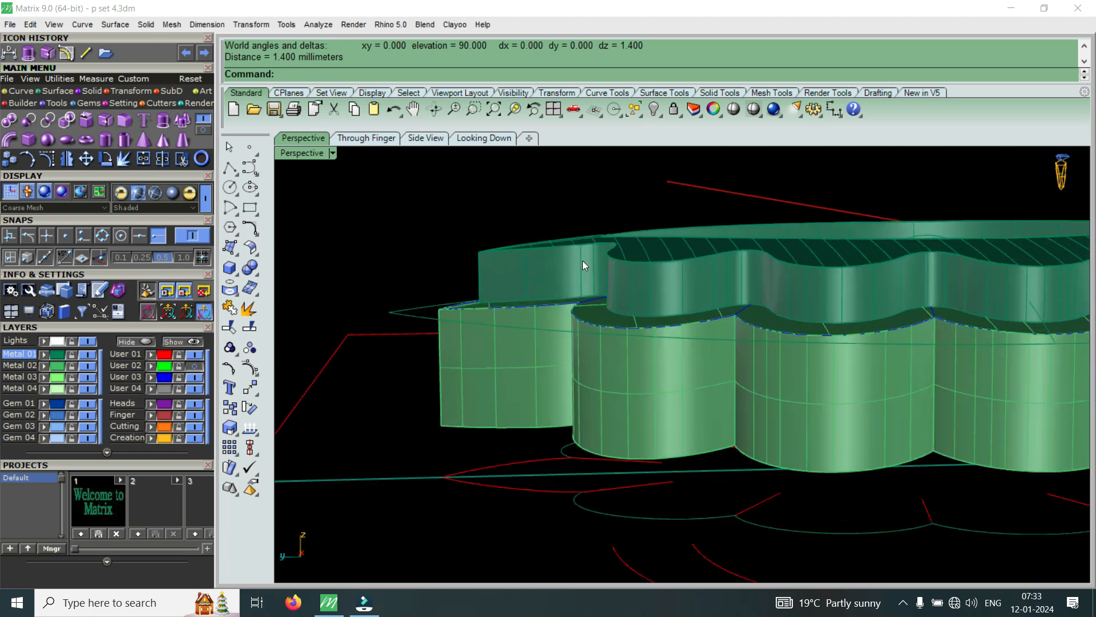
{"action": "left_click", "coordinate": [582, 262]}
{"action": "scroll", "coordinate": [557, 316], "scroll_direction": "down", "scroll_amount": 4}
{"action": "right_click_drag", "start_coordinate": [806, 297], "coordinate": [800, 345]}
{"action": "scroll", "coordinate": [737, 311], "scroll_direction": "up", "scroll_amount": 8}
{"action": "right_click", "coordinate": [692, 393]}
{"action": "left_click", "coordinate": [694, 387]}
{"action": "left_click", "coordinate": [695, 257]}
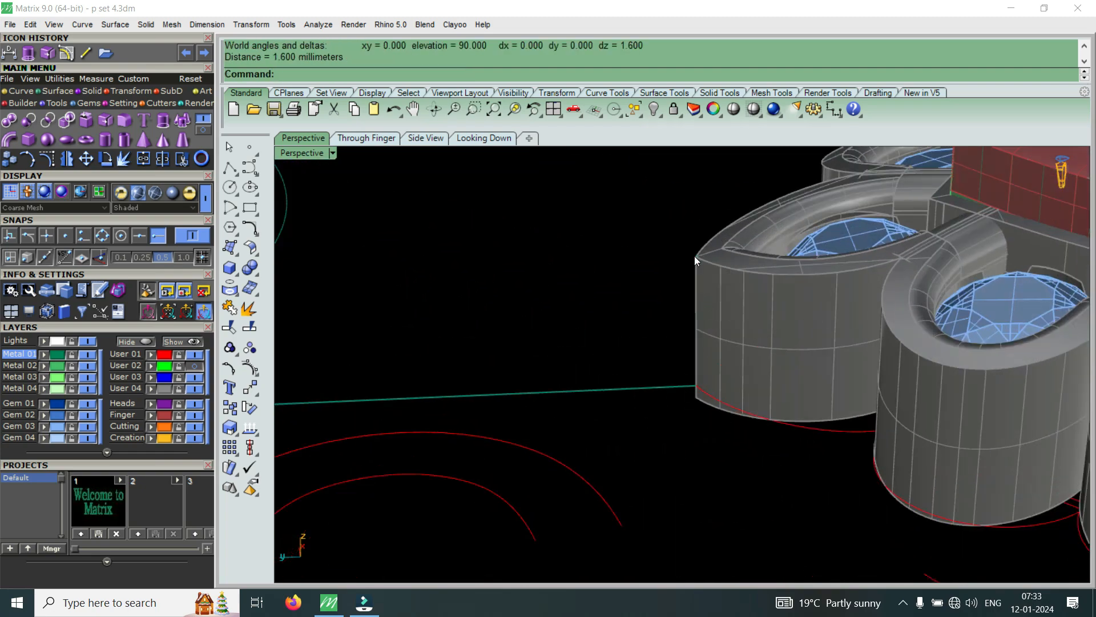
Recheck the green petal base's vertical height between the lower and upper corners of its pointed petal.
{"action": "scroll", "coordinate": [793, 357], "scroll_direction": "down", "scroll_amount": 6}
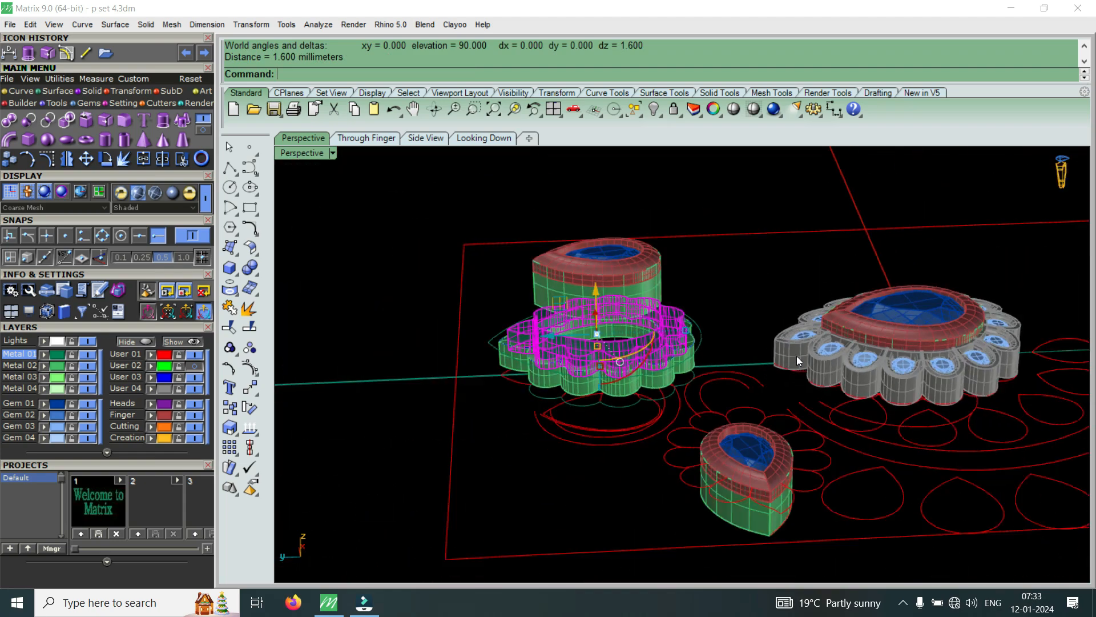
{"action": "scroll", "coordinate": [523, 371], "scroll_direction": "up", "scroll_amount": 6}
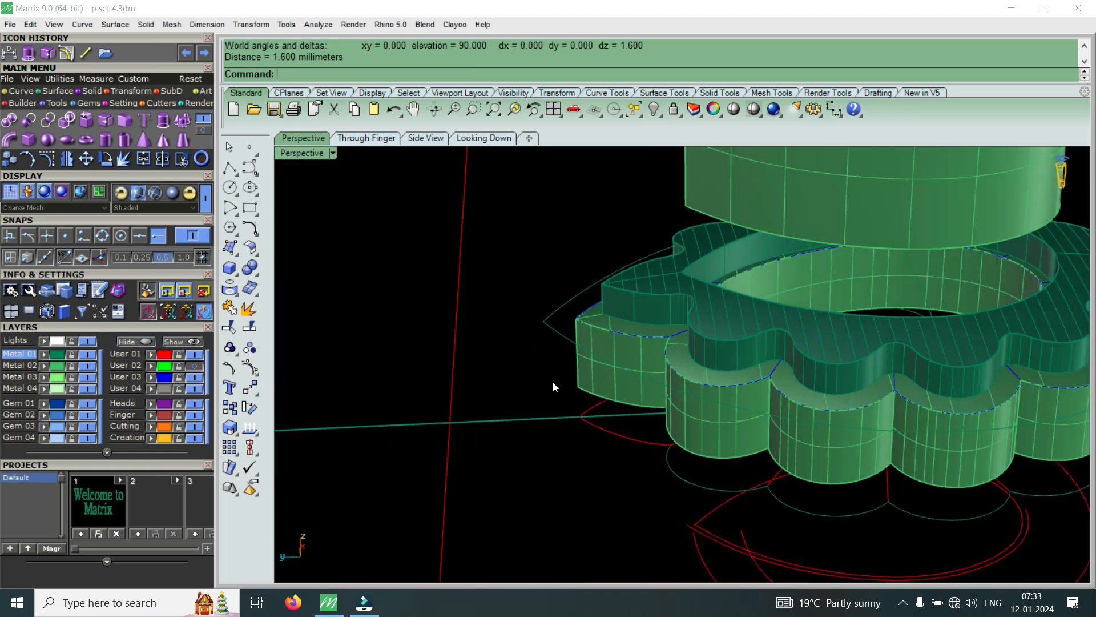
{"action": "right_click", "coordinate": [552, 388]}
{"action": "left_click", "coordinate": [578, 393]}
{"action": "left_click", "coordinate": [576, 325]}
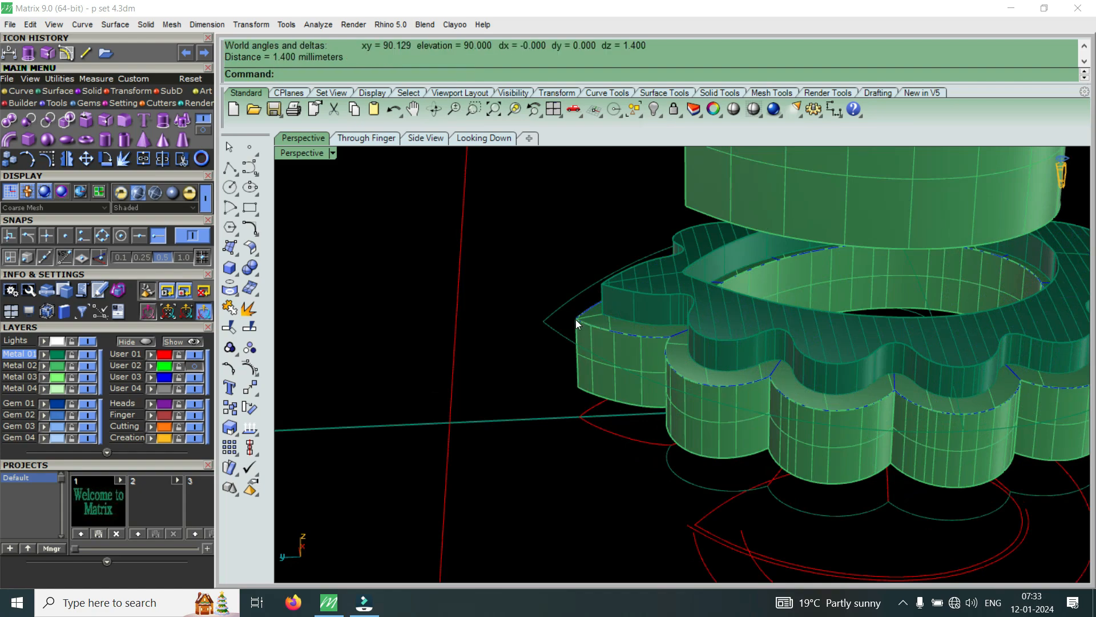
{"action": "scroll", "coordinate": [588, 314], "scroll_direction": "down", "scroll_amount": 2}
{"action": "scroll", "coordinate": [640, 302], "scroll_direction": "up", "scroll_amount": 2}
Undo the deletion of the source surface and the 0.6 extrusion on the upper flower's petal base.
{"action": "left_click", "coordinate": [639, 302]}
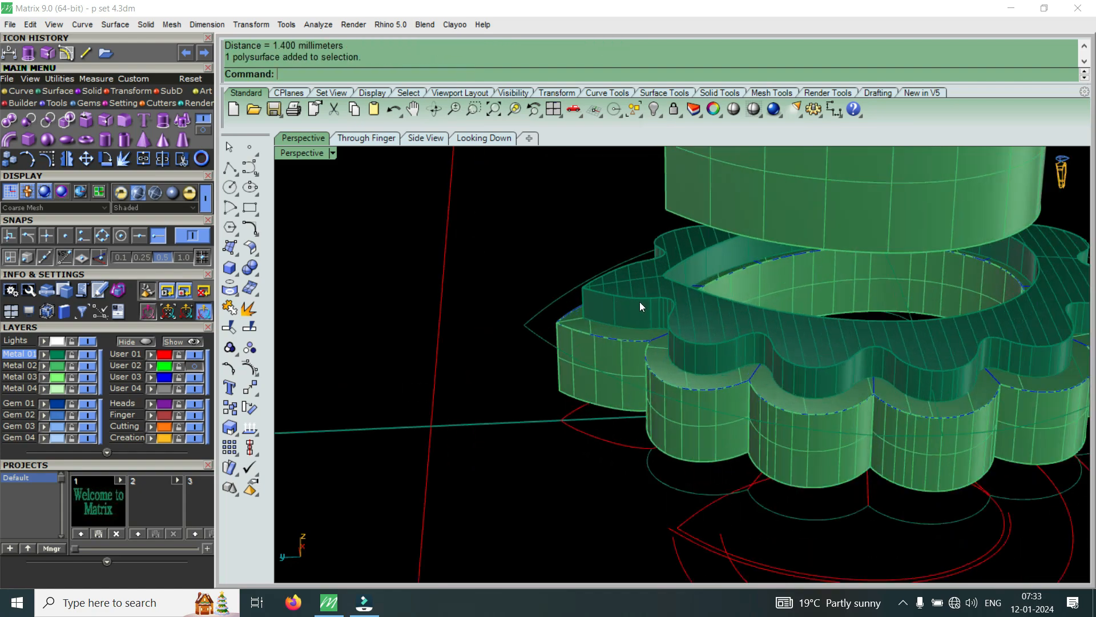
{"action": "key", "text": "ctrl+z"}
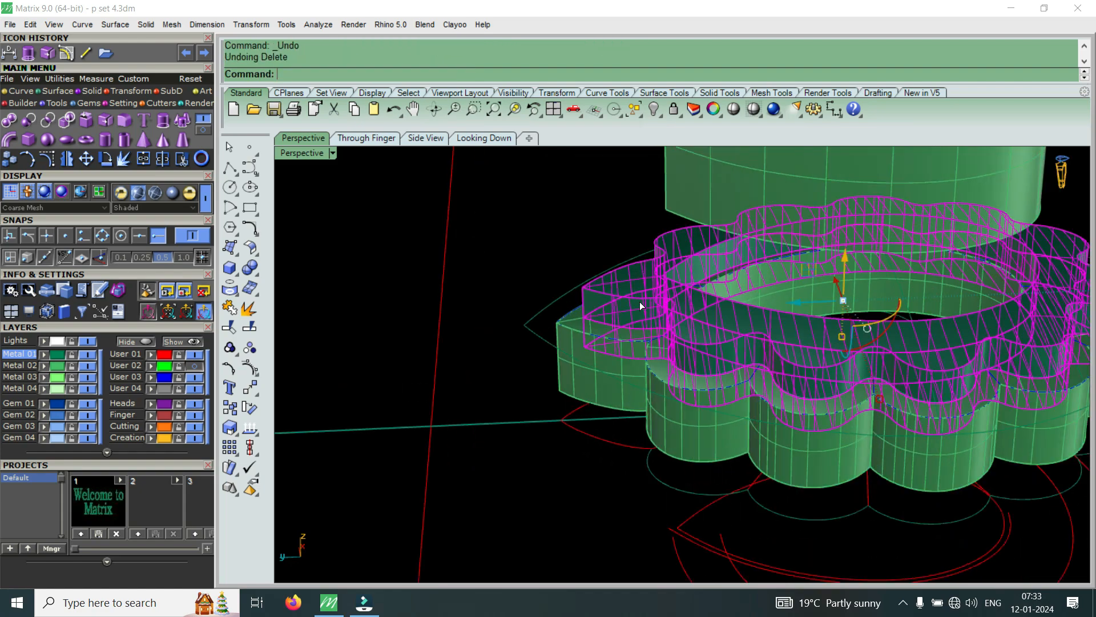
{"action": "key", "text": "ctrl+z"}
{"action": "scroll", "coordinate": [640, 303], "scroll_direction": "up", "scroll_amount": 2}
{"action": "scroll", "coordinate": [641, 309], "scroll_direction": "up", "scroll_amount": 1}
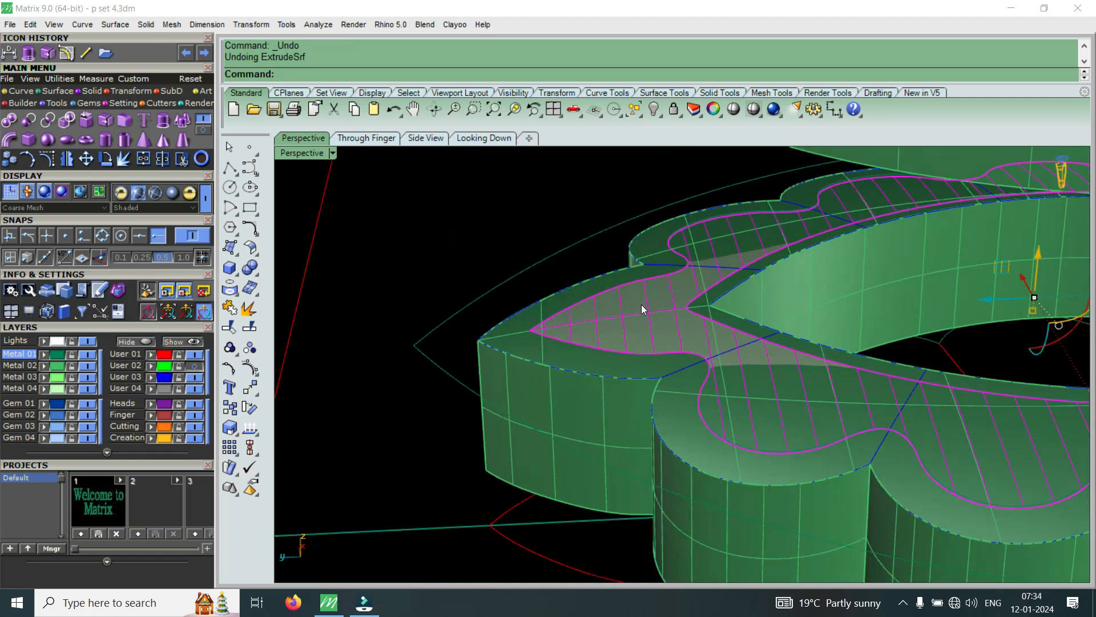
Extrude the trimmed petal surface by 0.5 on both sides as a solid, and delete the source surface.
{"action": "left_click", "coordinate": [205, 130]}
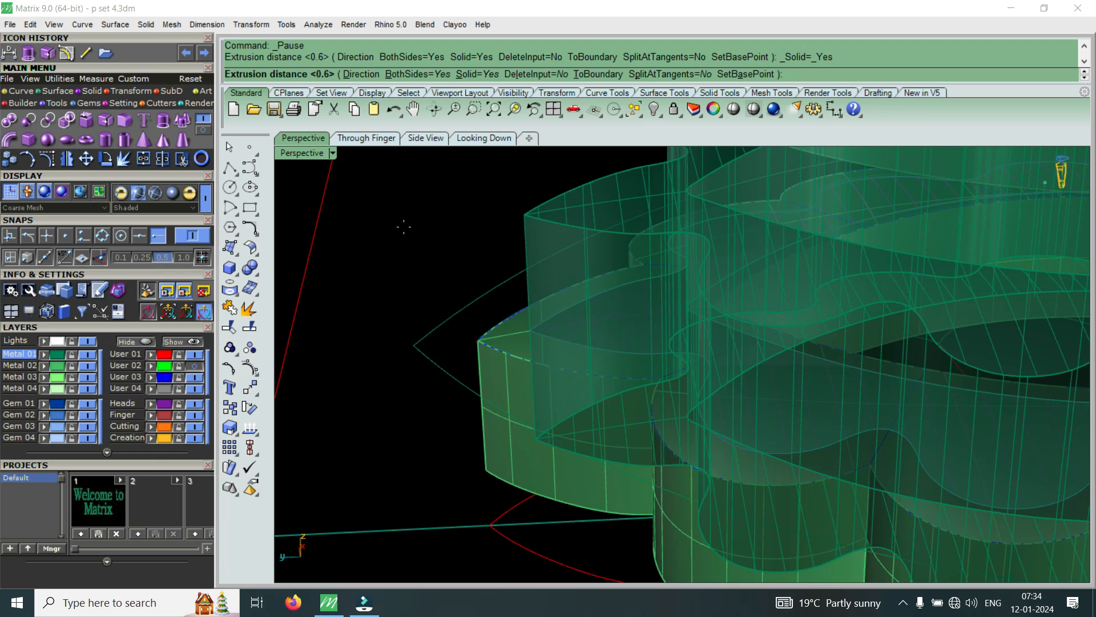
{"action": "type", "text": ".5"}
{"action": "key", "text": "Return"}
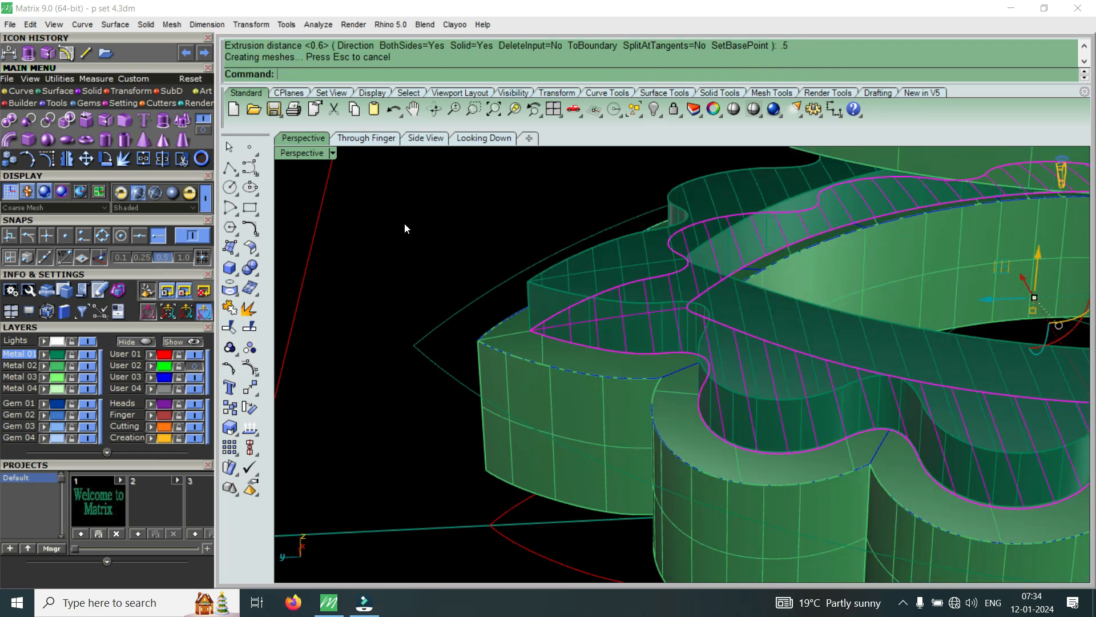
{"action": "key", "text": "Delete"}
{"action": "left_click", "coordinate": [641, 295]}
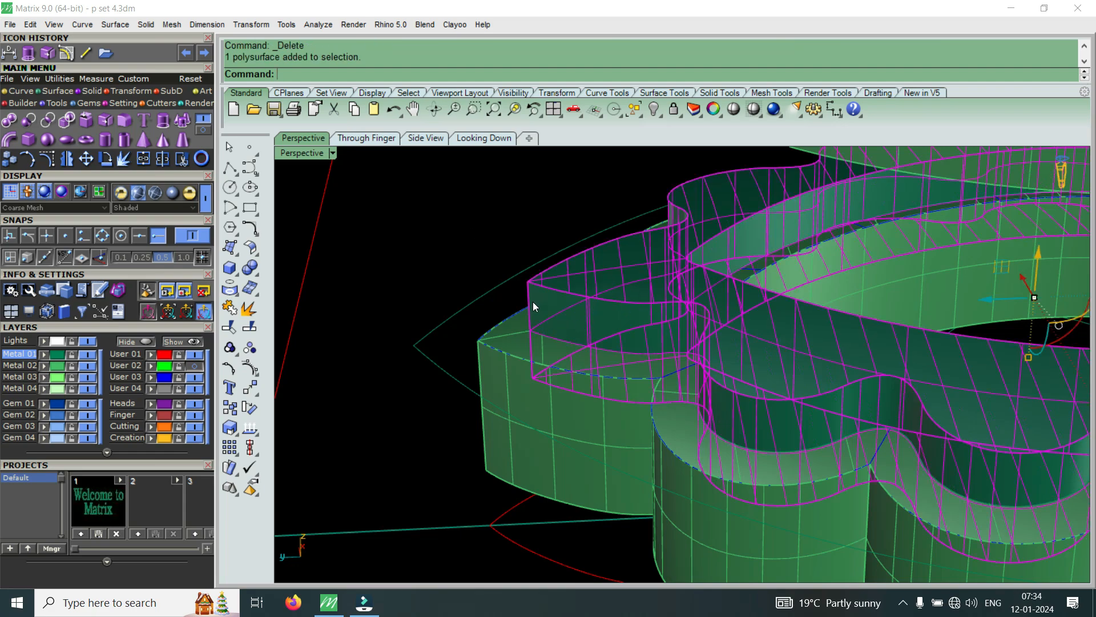
{"action": "scroll", "coordinate": [533, 302], "scroll_direction": "down", "scroll_amount": 5}
{"action": "key", "text": "Escape"}
Subtract the extruded petal solid from the green petal base with a Boolean difference.
{"action": "left_click", "coordinate": [32, 117]}
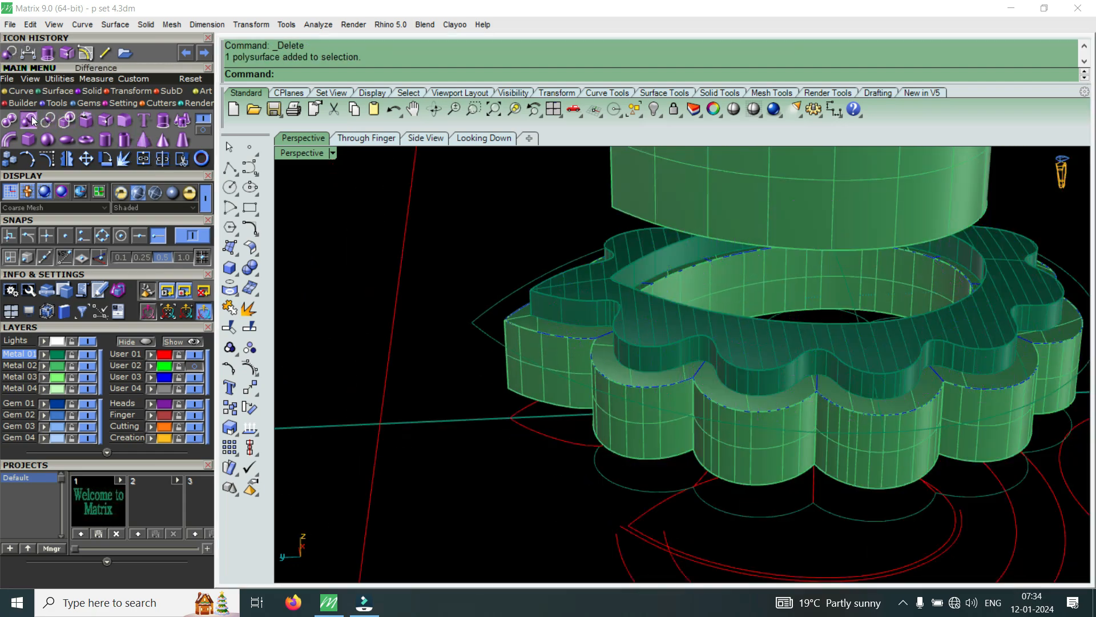
{"action": "left_click", "coordinate": [625, 381]}
{"action": "key", "text": "Return"}
{"action": "left_click", "coordinate": [665, 328]}
{"action": "key", "text": "Return"}
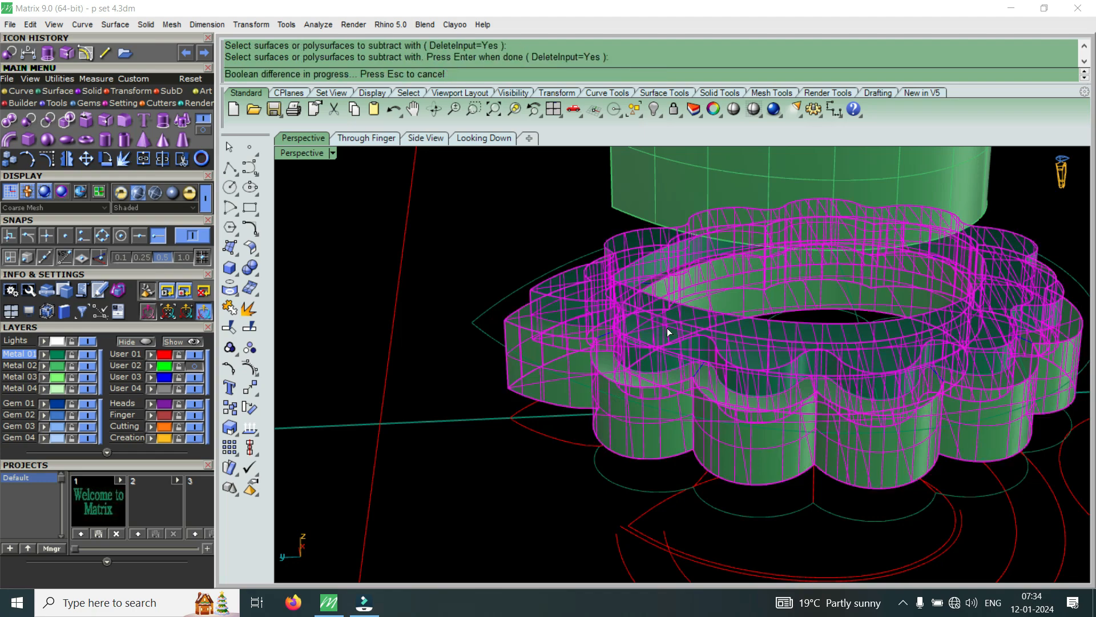
Lower the pear stone with its bezel vertically until it sits in the centre of the recessed petal base.
{"action": "right_click_drag", "start_coordinate": [668, 328], "coordinate": [738, 220]}
{"action": "left_click", "coordinate": [787, 435]}
{"action": "scroll", "coordinate": [739, 223], "scroll_direction": "up", "scroll_amount": 2}
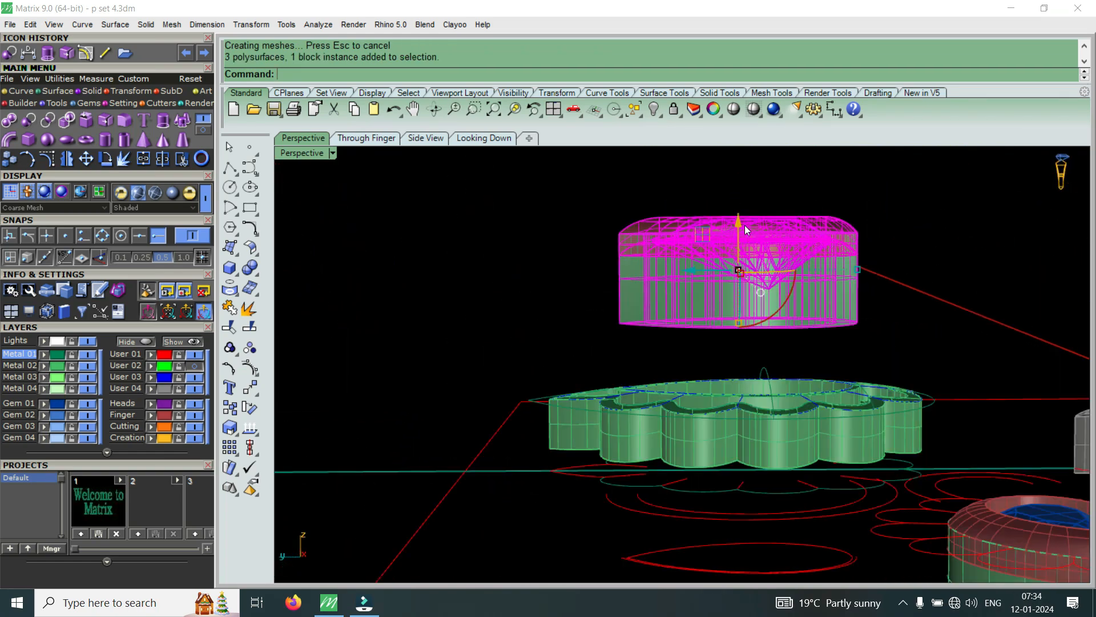
{"action": "mouse_move", "coordinate": [743, 219]}
{"action": "left_mouse_down"}
{"action": "mouse_move", "coordinate": [747, 338]}
{"action": "mouse_move", "coordinate": [718, 379]}
{"action": "left_mouse_up"}
{"action": "key", "text": "Escape"}
{"action": "mouse_move", "coordinate": [717, 380]}
{"action": "right_mouse_down"}
{"action": "mouse_move", "coordinate": [690, 312]}
{"action": "mouse_move", "coordinate": [708, 375]}
{"action": "right_mouse_up"}
{"action": "scroll", "coordinate": [676, 316], "scroll_direction": "down", "scroll_amount": 7}
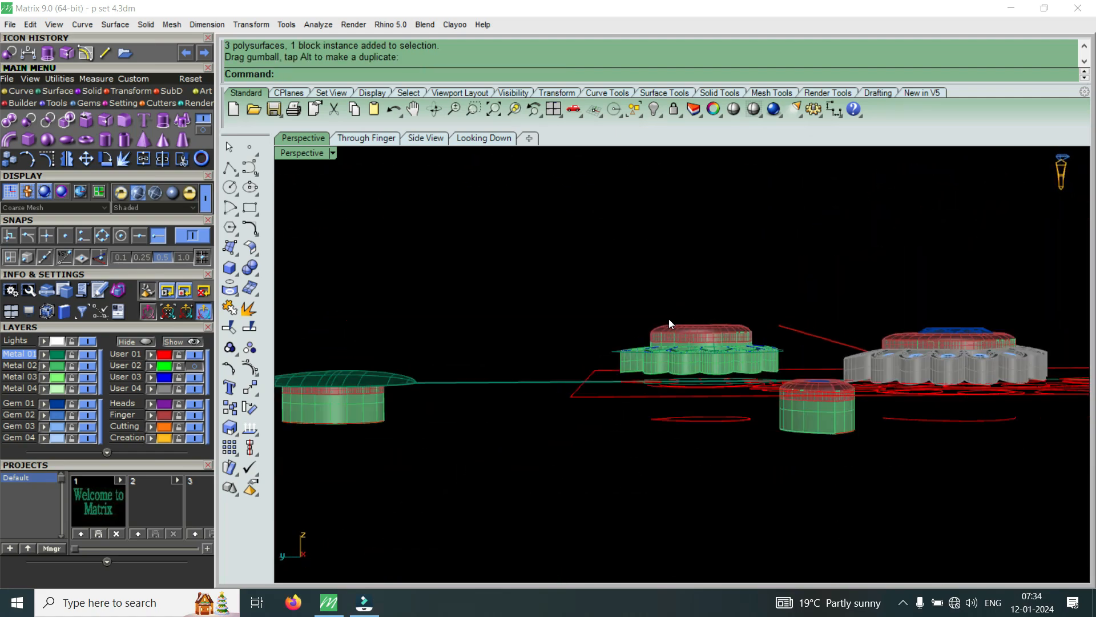
{"action": "scroll", "coordinate": [707, 330], "scroll_direction": "up", "scroll_amount": 5}
{"action": "left_click", "coordinate": [677, 337]}
{"action": "left_click_drag", "start_coordinate": [670, 335], "coordinate": [669, 359]}
Examine the assembled upper flower from above and compare it with the finished grey flower and the side flower.
{"action": "right_click_drag", "start_coordinate": [669, 342], "coordinate": [595, 450]}
{"action": "scroll", "coordinate": [620, 319], "scroll_direction": "down", "scroll_amount": 2}
{"action": "scroll", "coordinate": [643, 315], "scroll_direction": "up", "scroll_amount": 5}
{"action": "scroll", "coordinate": [623, 409], "scroll_direction": "up", "scroll_amount": 7}
{"action": "scroll", "coordinate": [654, 417], "scroll_direction": "down", "scroll_amount": 6}
{"action": "scroll", "coordinate": [595, 450], "scroll_direction": "up", "scroll_amount": 4}
{"action": "scroll", "coordinate": [647, 376], "scroll_direction": "down", "scroll_amount": 6}
{"action": "right_click_drag", "start_coordinate": [647, 376], "coordinate": [706, 387]}
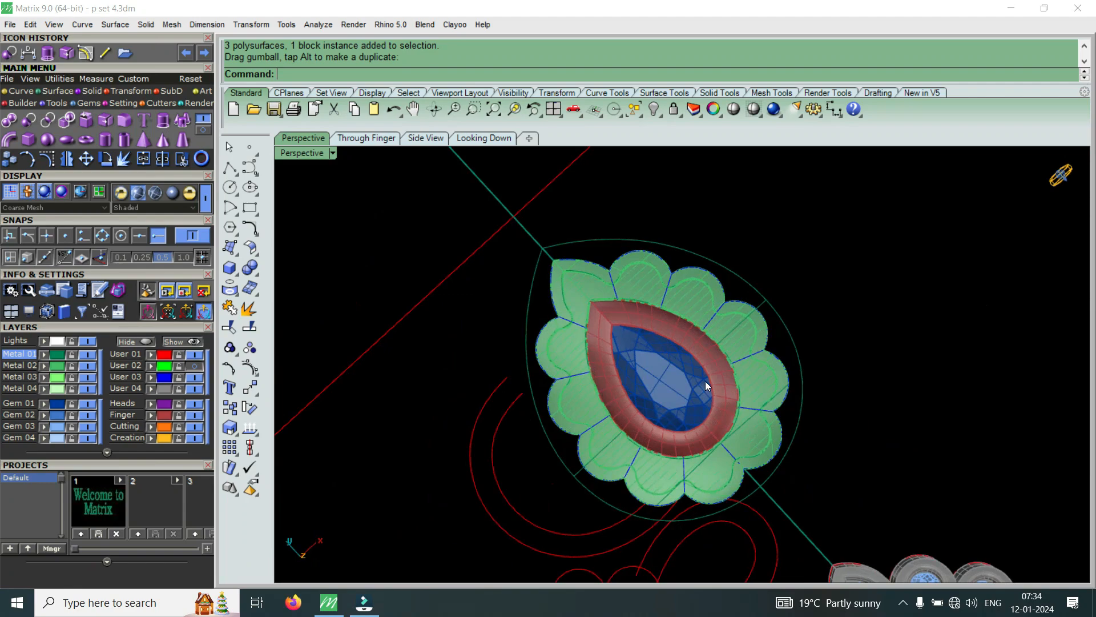
{"action": "scroll", "coordinate": [706, 387], "scroll_direction": "down", "scroll_amount": 8}
{"action": "scroll", "coordinate": [651, 274], "scroll_direction": "up", "scroll_amount": 7}
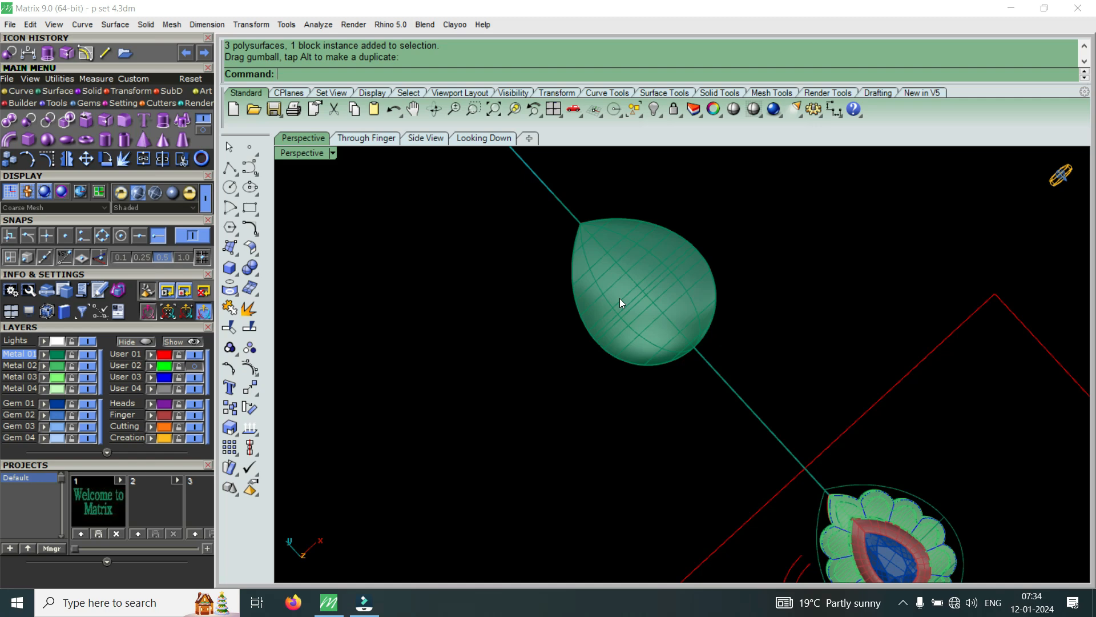
{"action": "scroll", "coordinate": [619, 298], "scroll_direction": "down", "scroll_amount": 4}
{"action": "scroll", "coordinate": [778, 516], "scroll_direction": "up", "scroll_amount": 8}
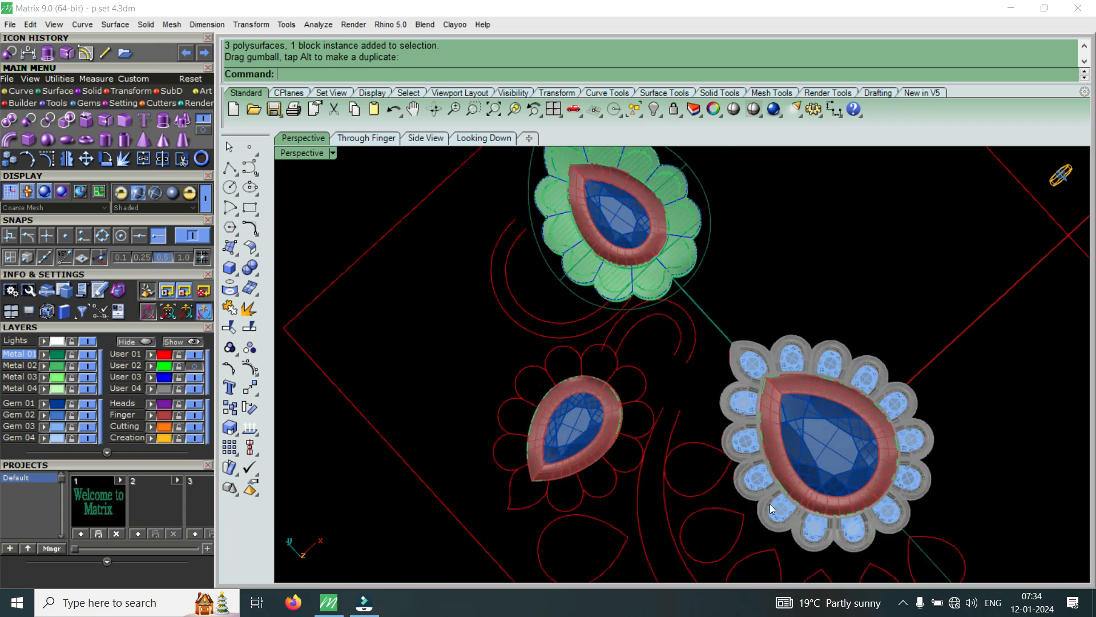
{"action": "scroll", "coordinate": [734, 450], "scroll_direction": "up", "scroll_amount": 2}
{"action": "scroll", "coordinate": [771, 450], "scroll_direction": "down", "scroll_amount": 6}
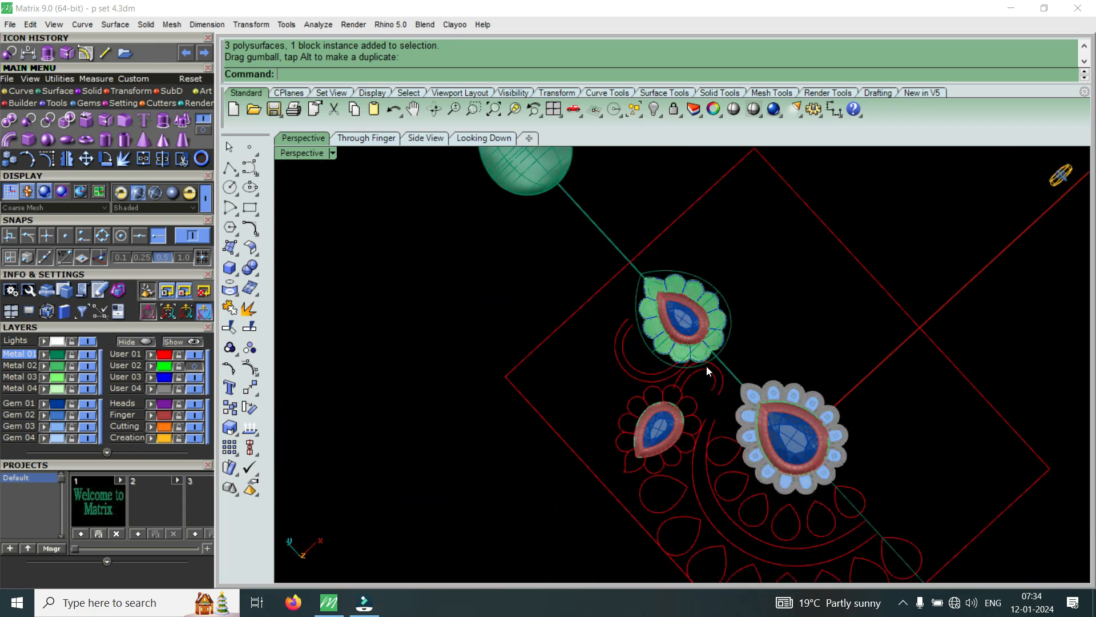
{"action": "scroll", "coordinate": [706, 368], "scroll_direction": "up", "scroll_amount": 4}
{"action": "scroll", "coordinate": [714, 348], "scroll_direction": "up", "scroll_amount": 7}
{"action": "scroll", "coordinate": [675, 366], "scroll_direction": "down", "scroll_amount": 4}
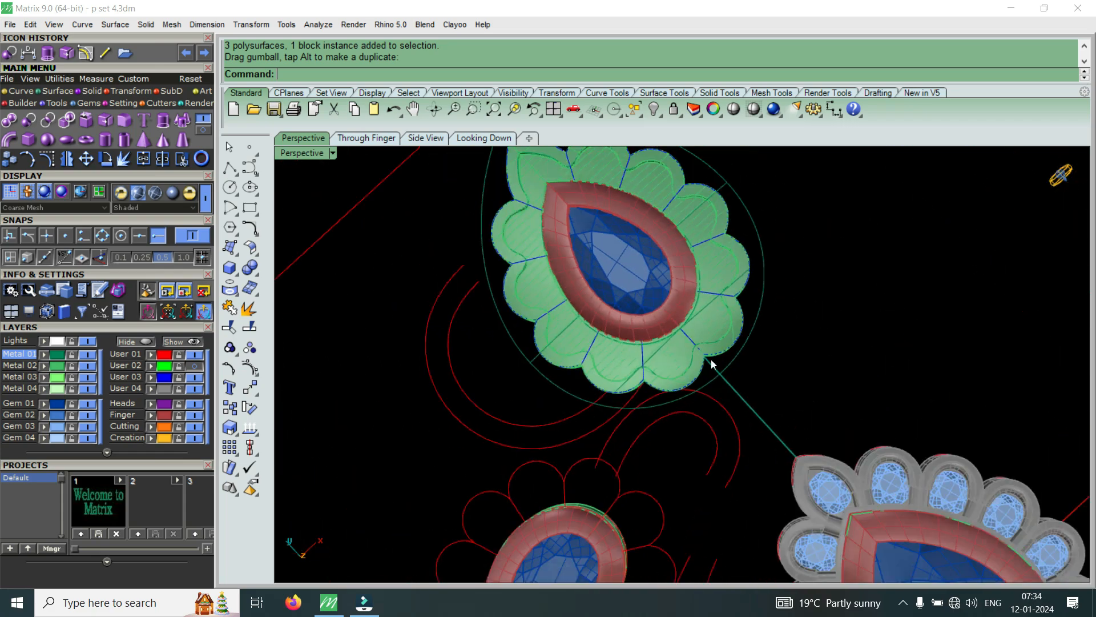
{"action": "right_click_drag", "start_coordinate": [700, 347], "coordinate": [586, 365]}
{"action": "scroll", "coordinate": [691, 377], "scroll_direction": "up", "scroll_amount": 3}
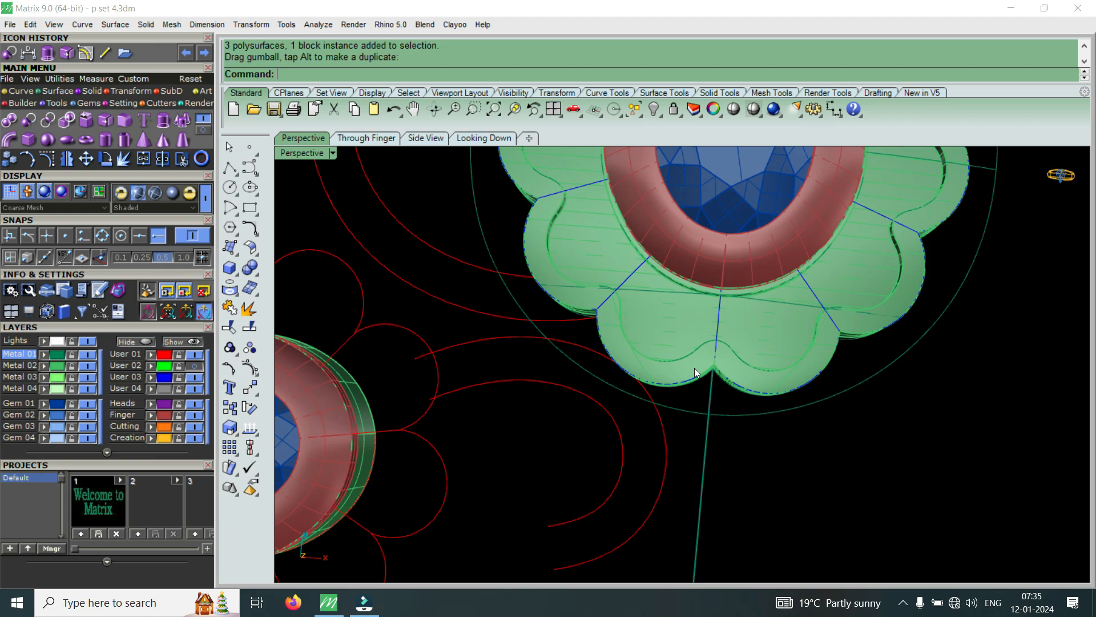
{"action": "scroll", "coordinate": [617, 366], "scroll_direction": "down", "scroll_amount": 5}
{"action": "scroll", "coordinate": [497, 341], "scroll_direction": "up", "scroll_amount": 6}
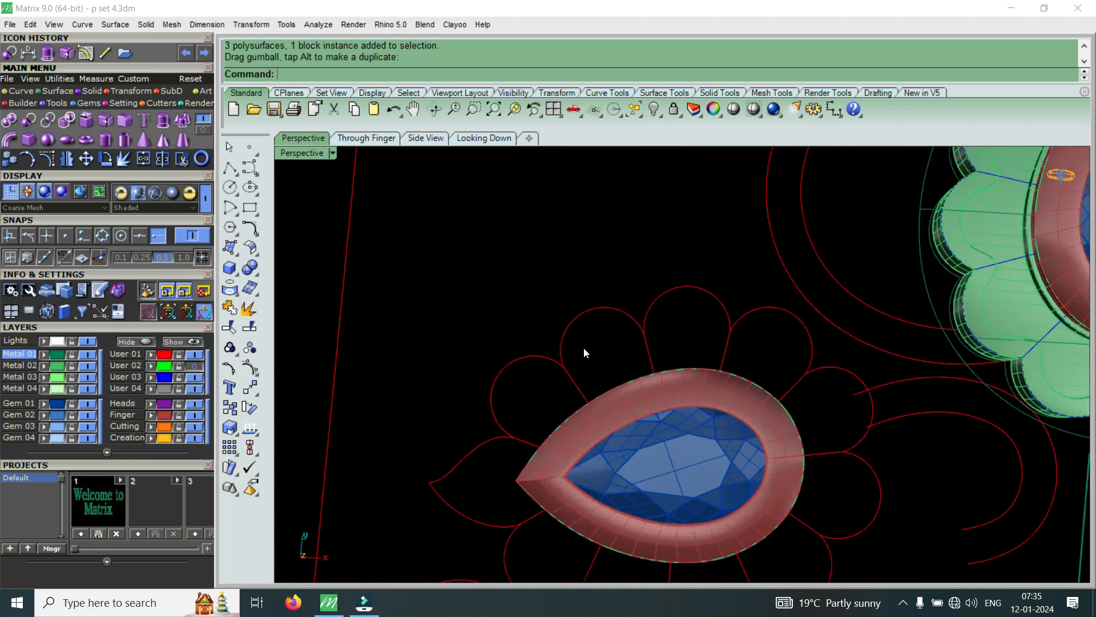
Maximize the Looking Down view with the User 02 reference photo shown, and examine the side flower's petals in it.
{"action": "double_click", "coordinate": [306, 152]}
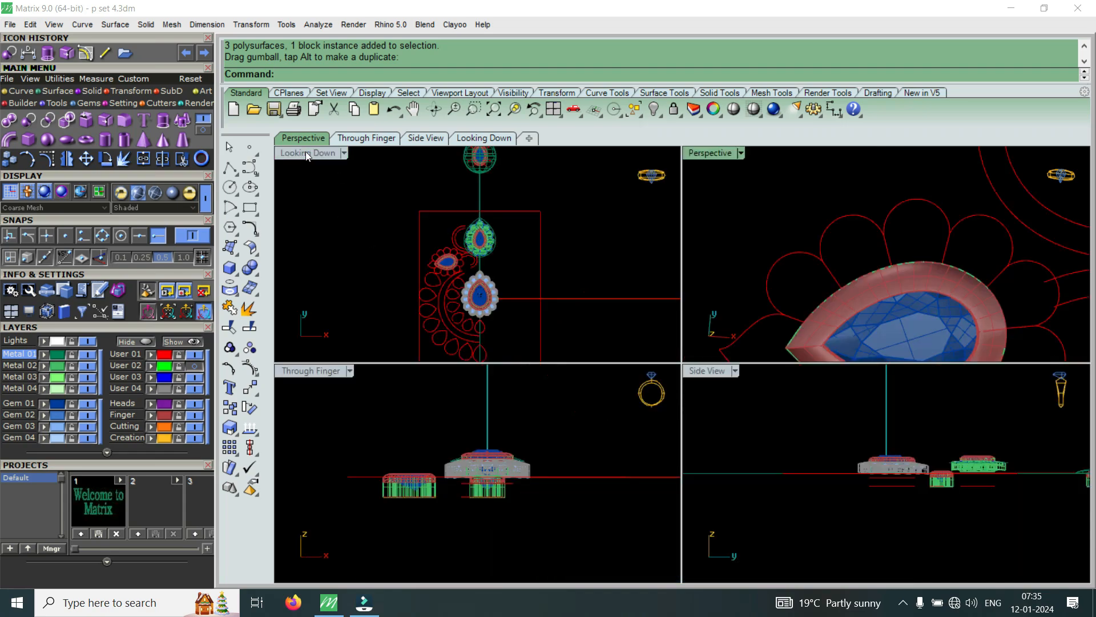
{"action": "double_click", "coordinate": [306, 151]}
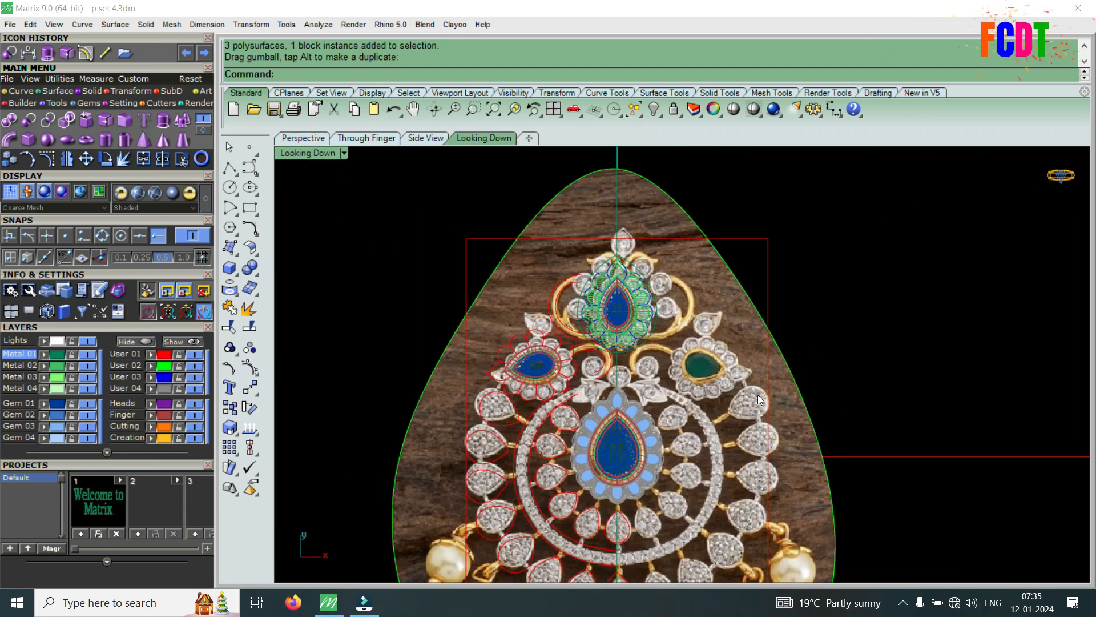
{"action": "scroll", "coordinate": [758, 395], "scroll_direction": "up", "scroll_amount": 8}
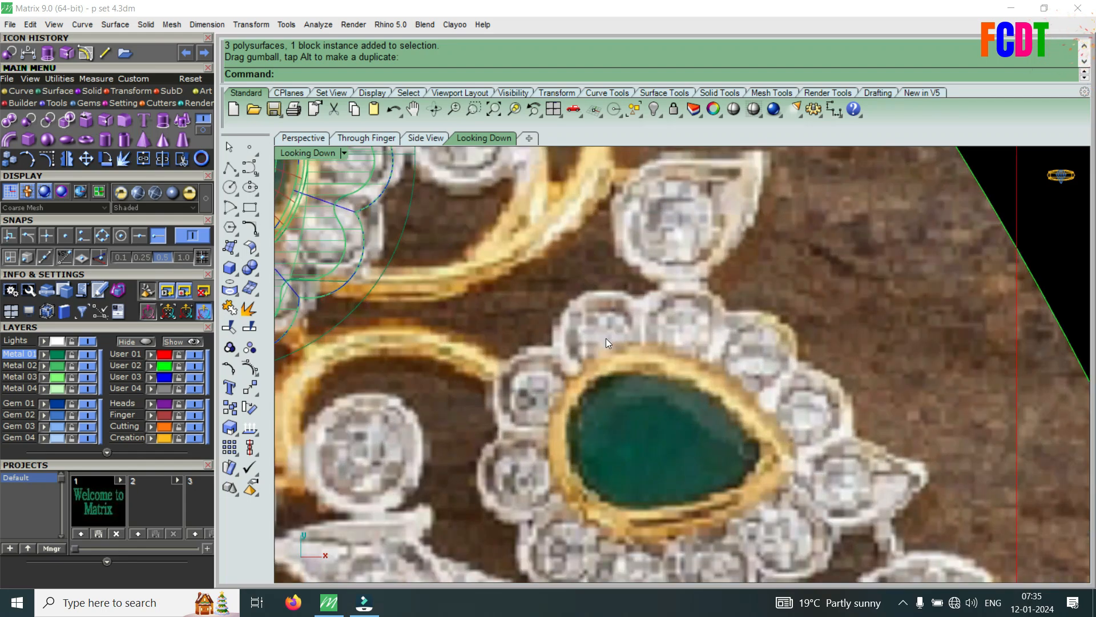
{"action": "scroll", "coordinate": [551, 375], "scroll_direction": "down", "scroll_amount": 3}
{"action": "scroll", "coordinate": [540, 424], "scroll_direction": "up", "scroll_amount": 3}
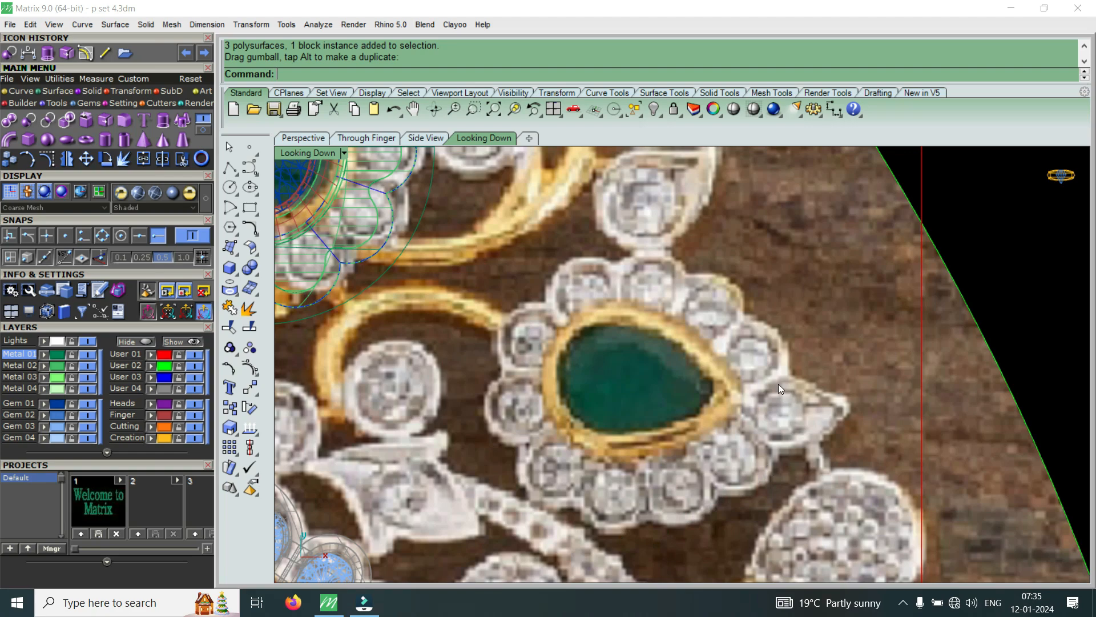
{"action": "scroll", "coordinate": [636, 317], "scroll_direction": "down", "scroll_amount": 4}
{"action": "scroll", "coordinate": [487, 335], "scroll_direction": "up", "scroll_amount": 4}
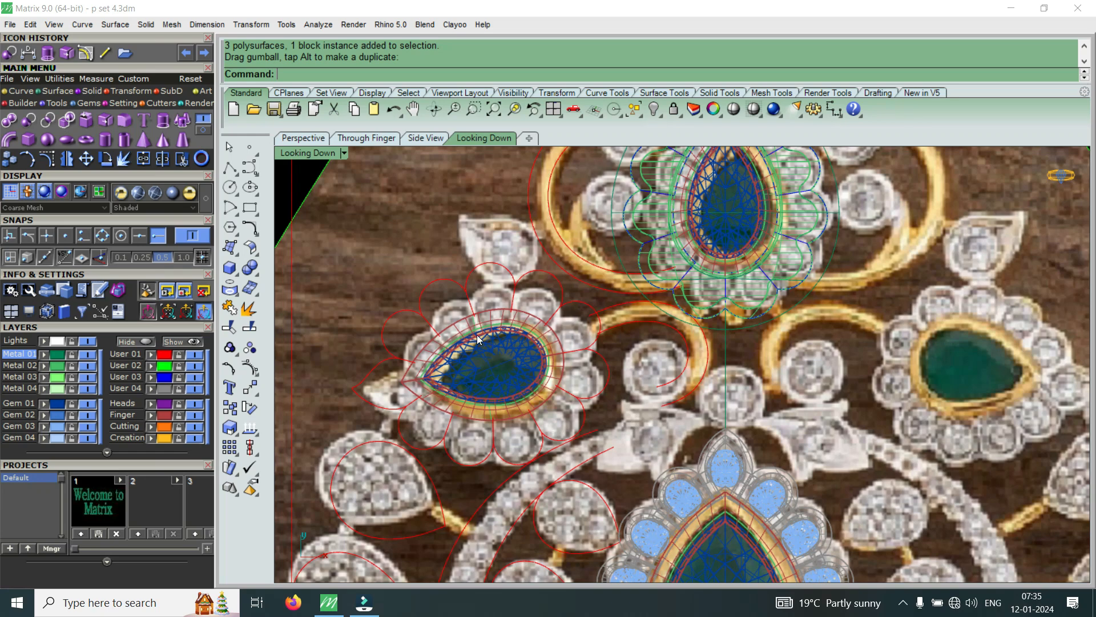
Hide the User 02 reference photo and examine the side flower's petal curves and the upper flower's recessed border.
{"action": "left_click", "coordinate": [195, 367]}
{"action": "scroll", "coordinate": [474, 285], "scroll_direction": "up", "scroll_amount": 5}
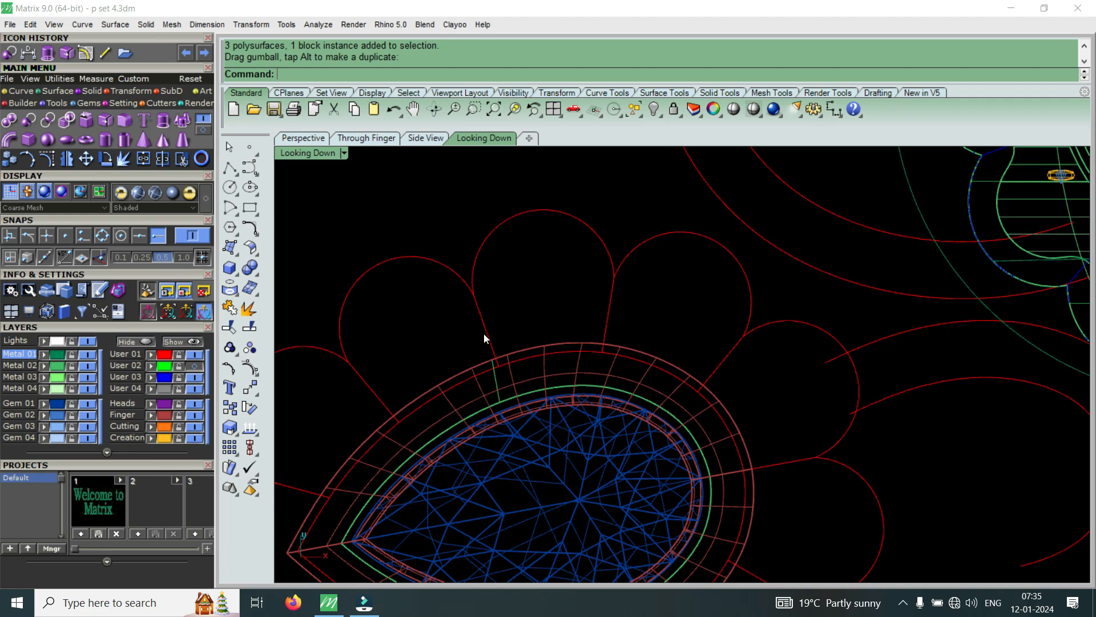
{"action": "scroll", "coordinate": [478, 334], "scroll_direction": "down", "scroll_amount": 4}
{"action": "scroll", "coordinate": [474, 311], "scroll_direction": "up", "scroll_amount": 5}
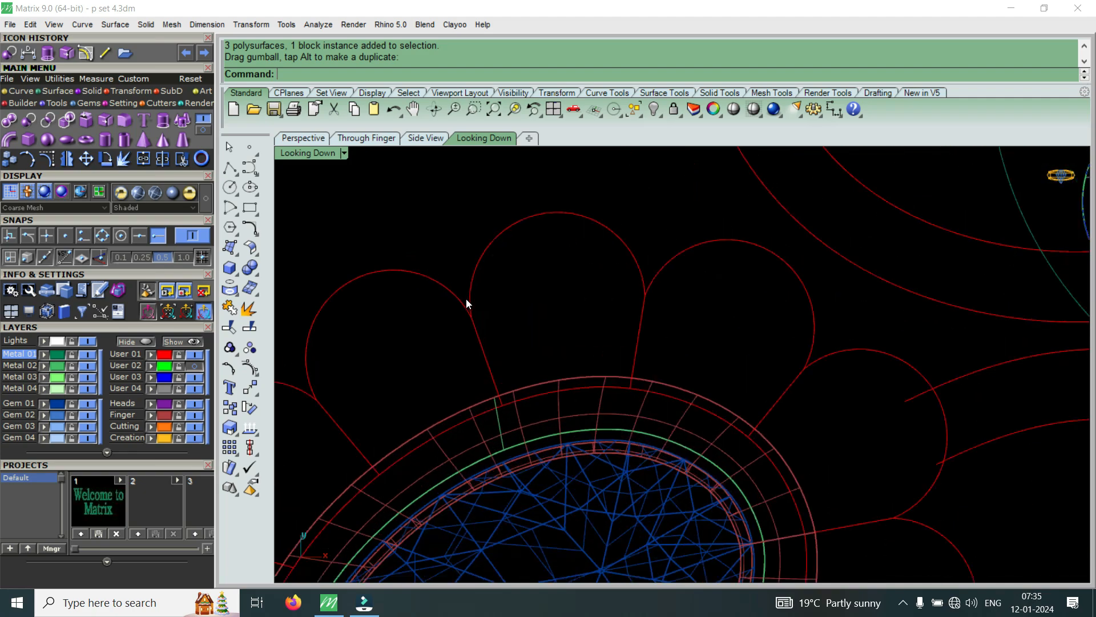
{"action": "scroll", "coordinate": [465, 355], "scroll_direction": "down", "scroll_amount": 5}
{"action": "scroll", "coordinate": [594, 304], "scroll_direction": "up", "scroll_amount": 7}
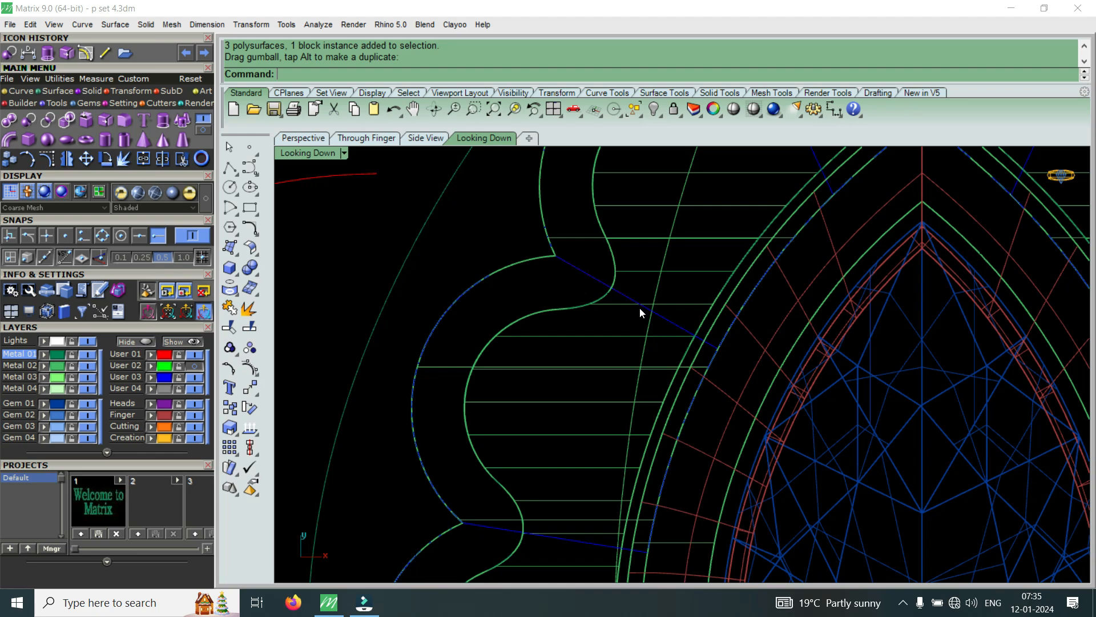
{"action": "scroll", "coordinate": [489, 366], "scroll_direction": "down", "scroll_amount": 7}
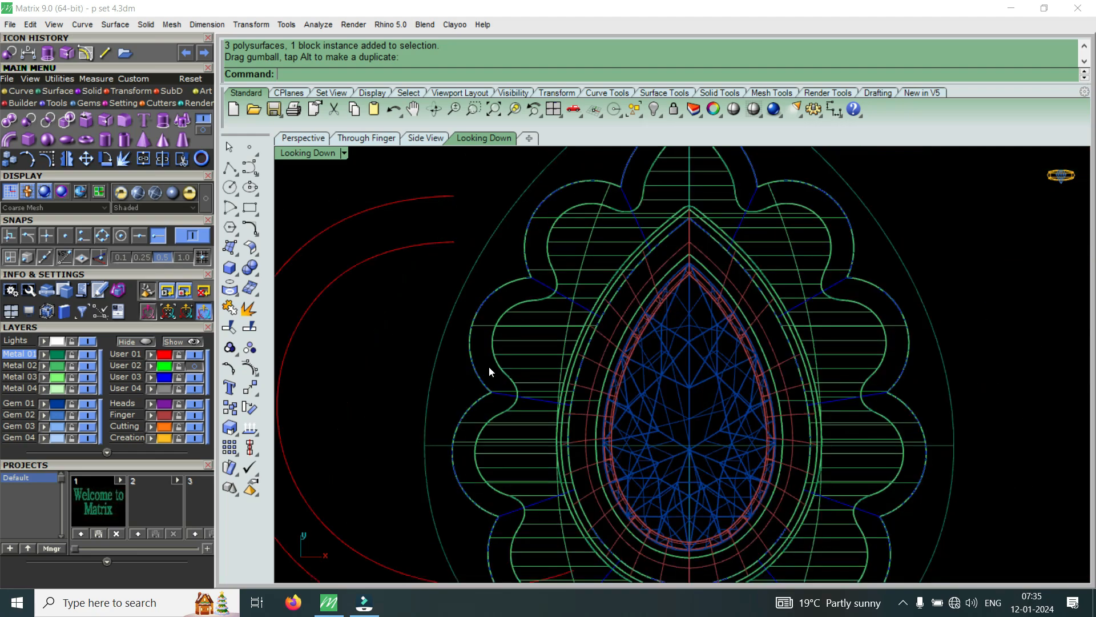
{"action": "scroll", "coordinate": [468, 279], "scroll_direction": "up", "scroll_amount": 2}
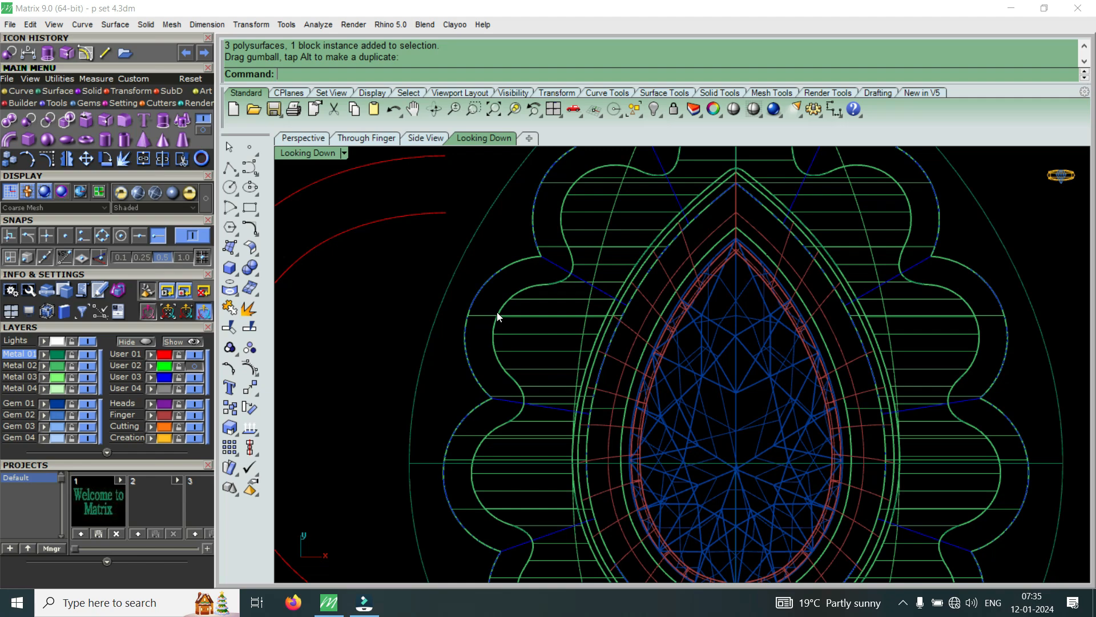
{"action": "scroll", "coordinate": [540, 260], "scroll_direction": "up", "scroll_amount": 4}
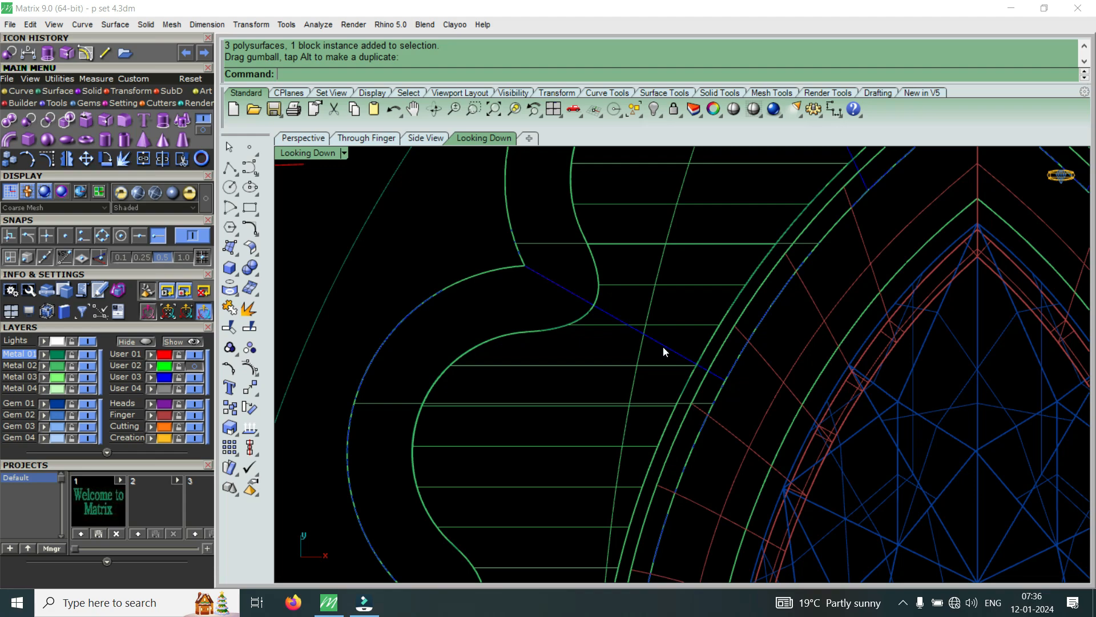
Show the User 02 reference photo again and study the side flower and the pendant's surrounding pear clusters.
{"action": "scroll", "coordinate": [631, 328], "scroll_direction": "down", "scroll_amount": 10}
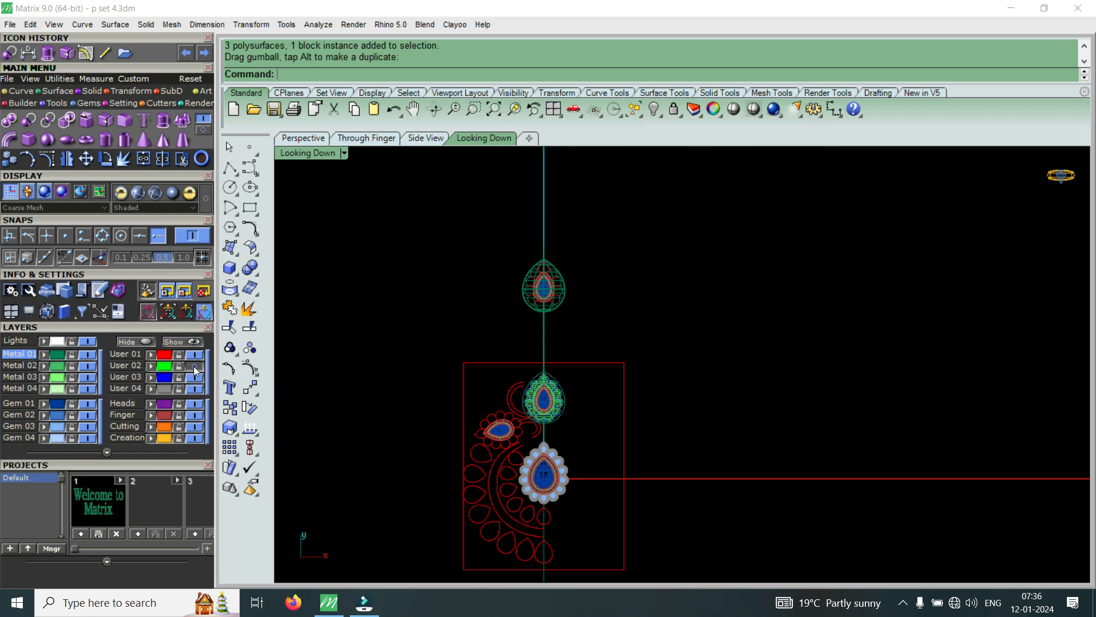
{"action": "scroll", "coordinate": [582, 426], "scroll_direction": "up", "scroll_amount": 5}
{"action": "scroll", "coordinate": [600, 441], "scroll_direction": "up", "scroll_amount": 6}
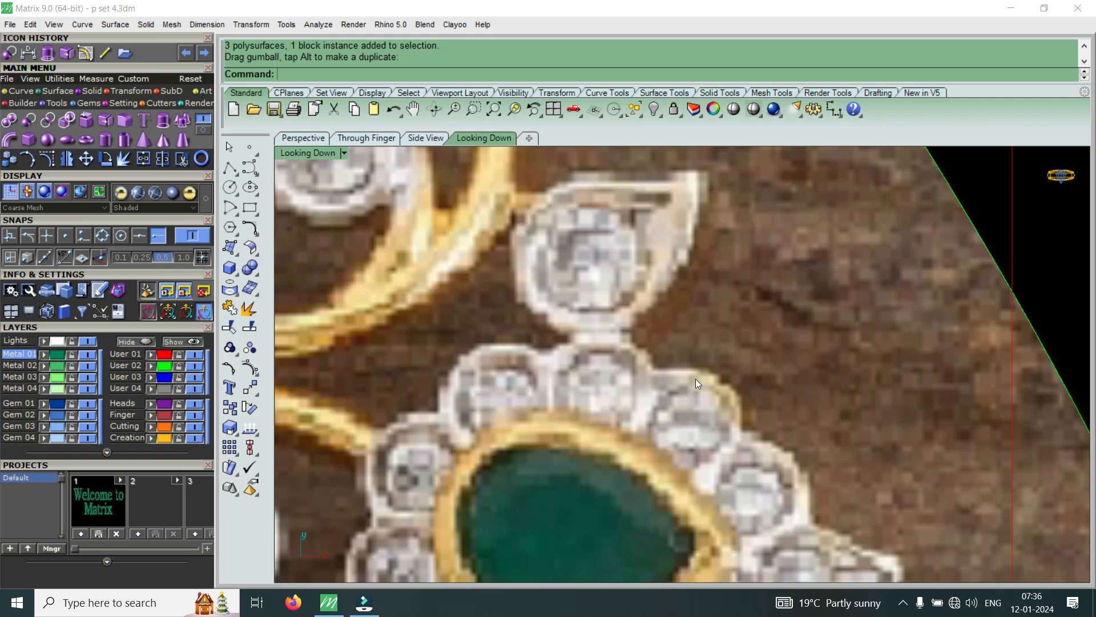
{"action": "scroll", "coordinate": [537, 414], "scroll_direction": "down", "scroll_amount": 6}
{"action": "scroll", "coordinate": [636, 378], "scroll_direction": "up", "scroll_amount": 2}
{"action": "scroll", "coordinate": [635, 378], "scroll_direction": "down", "scroll_amount": 5}
{"action": "scroll", "coordinate": [583, 480], "scroll_direction": "up", "scroll_amount": 9}
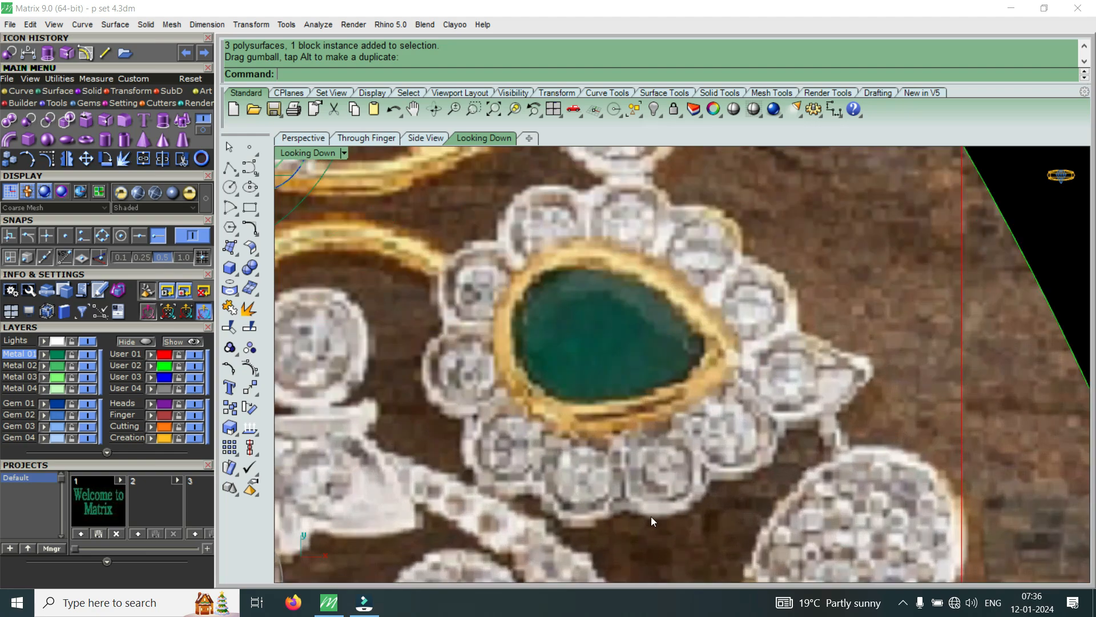
{"action": "scroll", "coordinate": [623, 513], "scroll_direction": "down", "scroll_amount": 8}
{"action": "scroll", "coordinate": [515, 405], "scroll_direction": "up", "scroll_amount": 2}
{"action": "scroll", "coordinate": [515, 406], "scroll_direction": "up", "scroll_amount": 2}
{"action": "scroll", "coordinate": [533, 415], "scroll_direction": "down", "scroll_amount": 6}
{"action": "scroll", "coordinate": [586, 424], "scroll_direction": "up", "scroll_amount": 9}
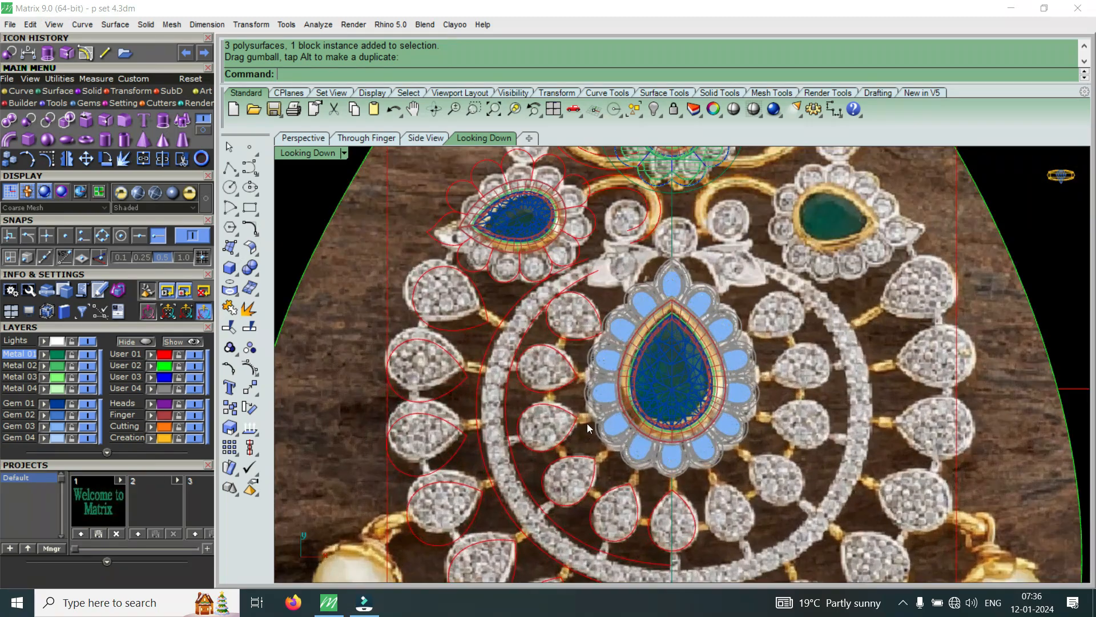
Hide the User 02 reference photo and examine the central grey flower's petals, round stones and connecting bars in wireframe.
{"action": "scroll", "coordinate": [595, 374], "scroll_direction": "up", "scroll_amount": 4}
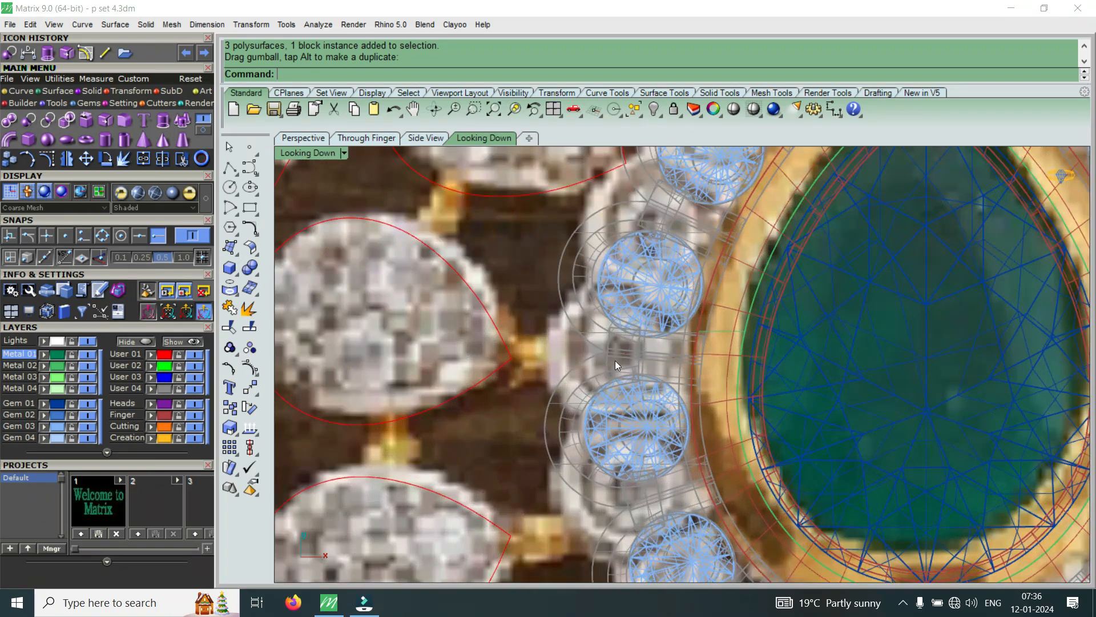
{"action": "left_click", "coordinate": [195, 368]}
{"action": "scroll", "coordinate": [561, 379], "scroll_direction": "down", "scroll_amount": 5}
{"action": "scroll", "coordinate": [622, 367], "scroll_direction": "up", "scroll_amount": 8}
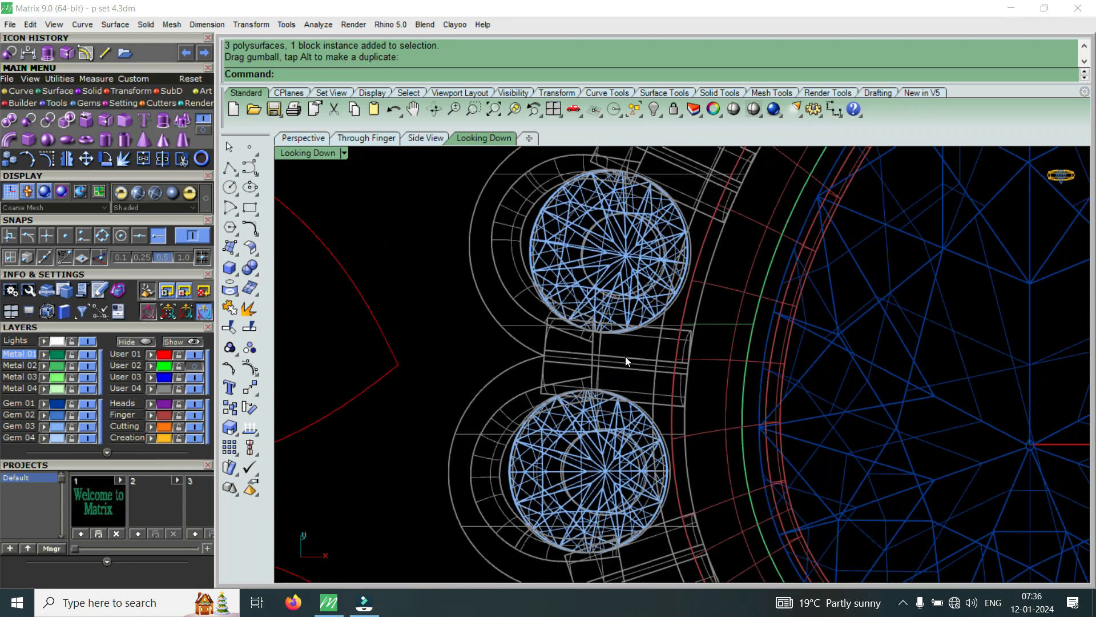
{"action": "scroll", "coordinate": [609, 371], "scroll_direction": "down", "scroll_amount": 4}
{"action": "scroll", "coordinate": [562, 356], "scroll_direction": "up", "scroll_amount": 4}
{"action": "scroll", "coordinate": [542, 376], "scroll_direction": "down", "scroll_amount": 3}
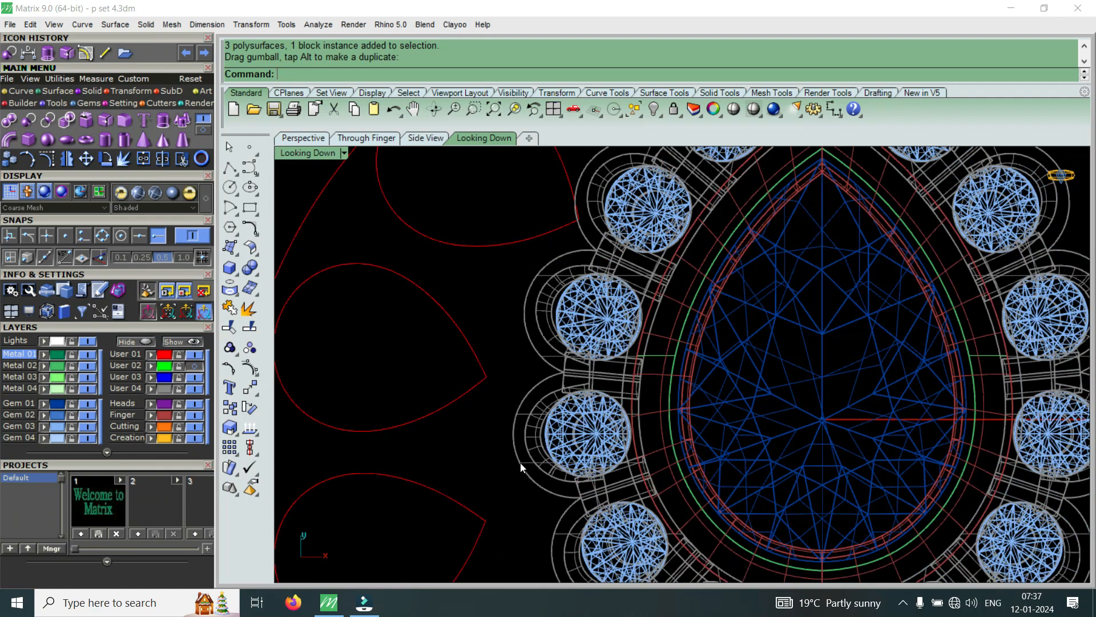
{"action": "scroll", "coordinate": [592, 425], "scroll_direction": "down", "scroll_amount": 3}
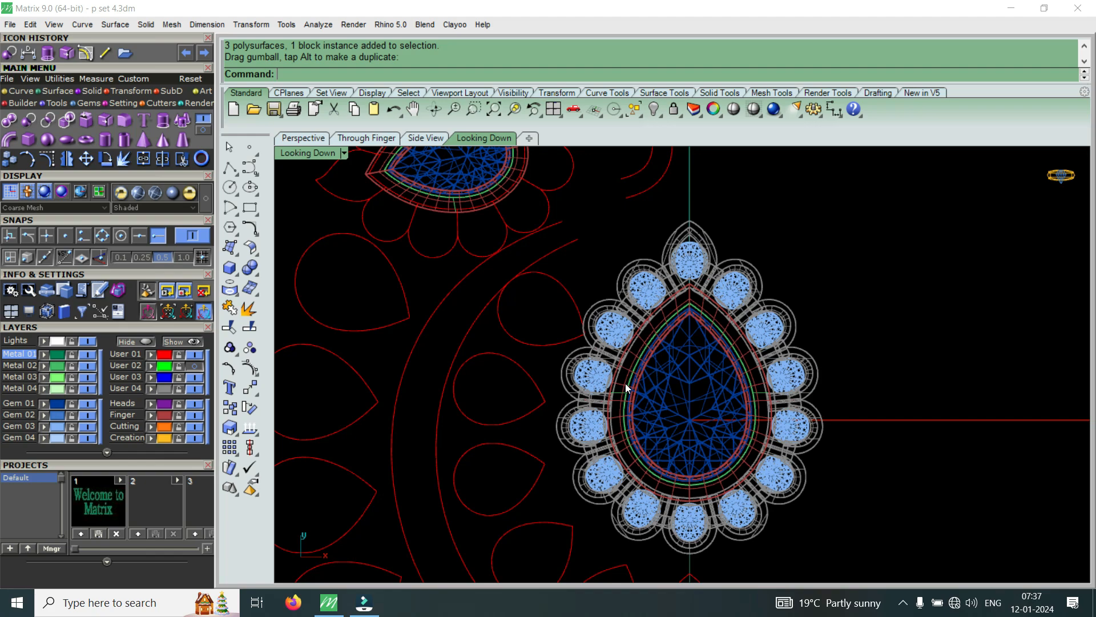
Set the Looking Down view to Shaded and inspect the grey flower's petal borders and the joints between neighbouring petals.
{"action": "left_click", "coordinate": [311, 154]}
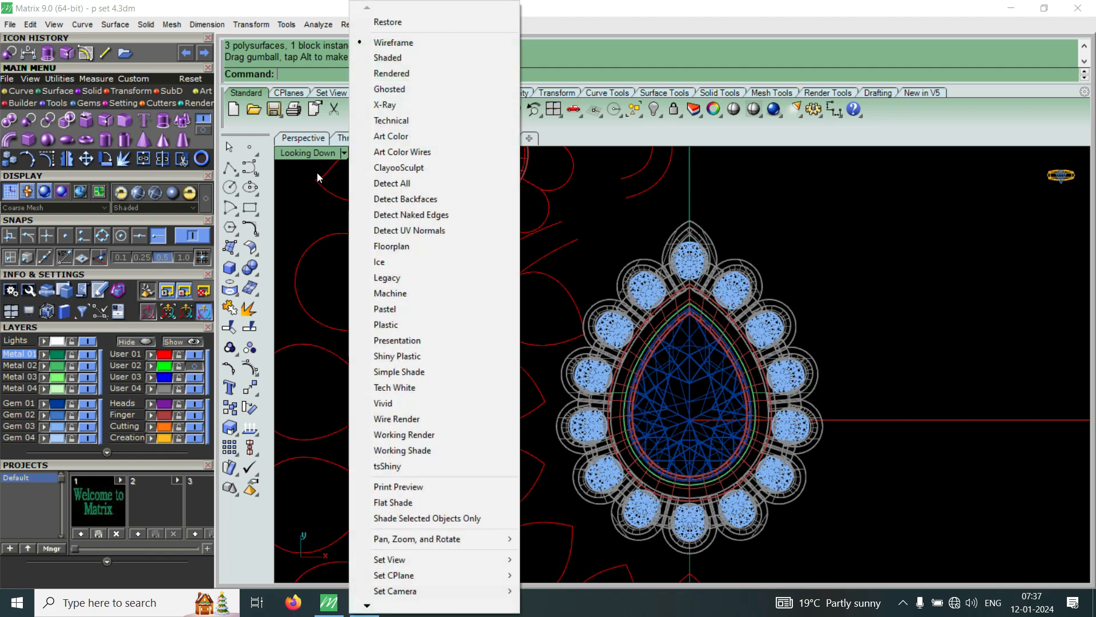
{"action": "left_click", "coordinate": [408, 61]}
{"action": "scroll", "coordinate": [708, 288], "scroll_direction": "up", "scroll_amount": 5}
{"action": "scroll", "coordinate": [737, 320], "scroll_direction": "down", "scroll_amount": 5}
{"action": "scroll", "coordinate": [755, 409], "scroll_direction": "up", "scroll_amount": 4}
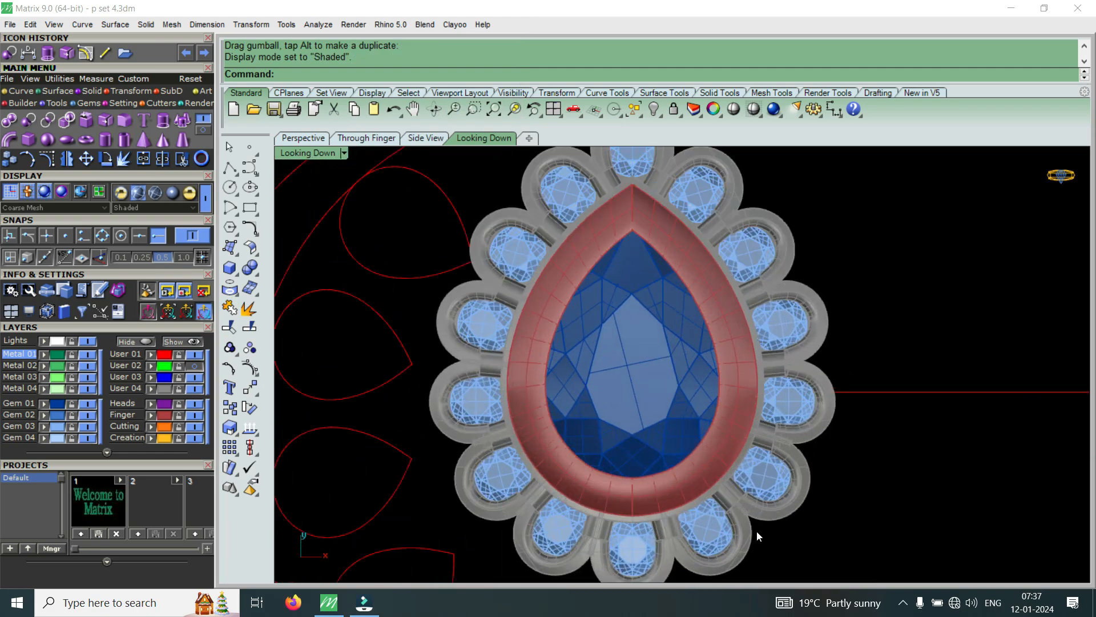
{"action": "scroll", "coordinate": [628, 445], "scroll_direction": "down", "scroll_amount": 2}
{"action": "scroll", "coordinate": [506, 355], "scroll_direction": "up", "scroll_amount": 6}
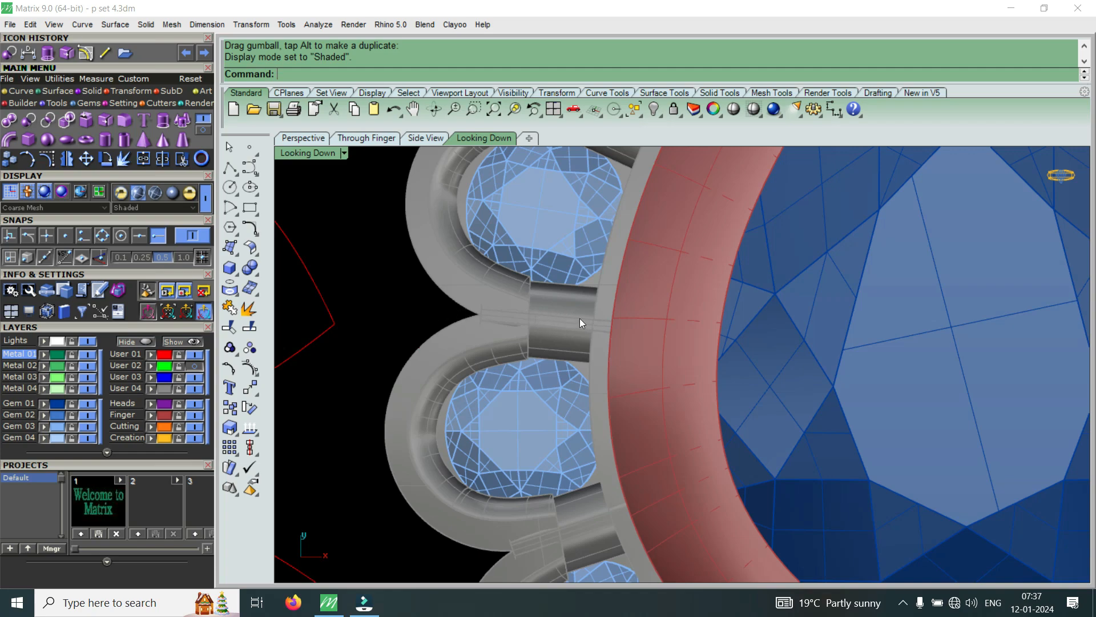
{"action": "scroll", "coordinate": [571, 319], "scroll_direction": "down", "scroll_amount": 7}
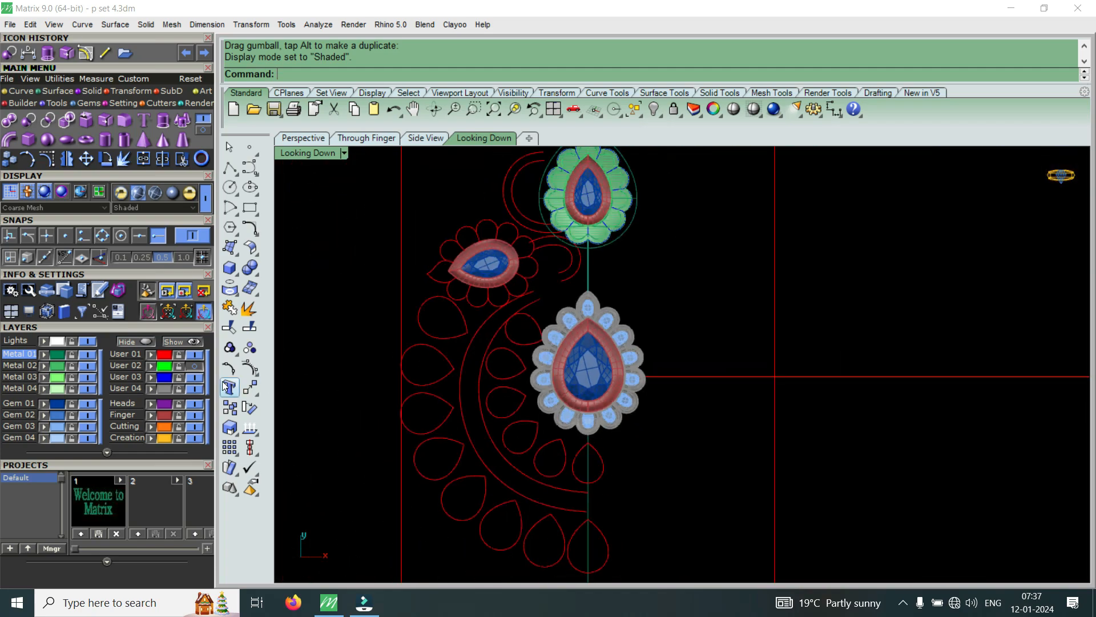
Show the User 02 reference photo again and compare the shaded side and upper flowers with it.
{"action": "left_click", "coordinate": [200, 366]}
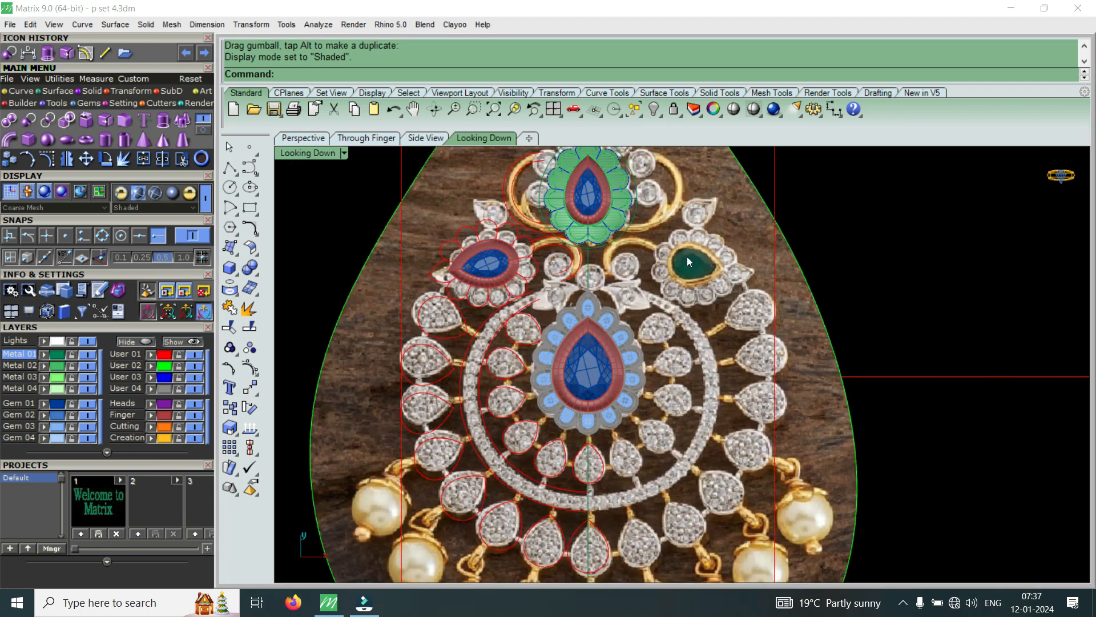
{"action": "scroll", "coordinate": [688, 255], "scroll_direction": "up", "scroll_amount": 3}
{"action": "scroll", "coordinate": [685, 298], "scroll_direction": "down", "scroll_amount": 3}
{"action": "scroll", "coordinate": [528, 297], "scroll_direction": "up", "scroll_amount": 3}
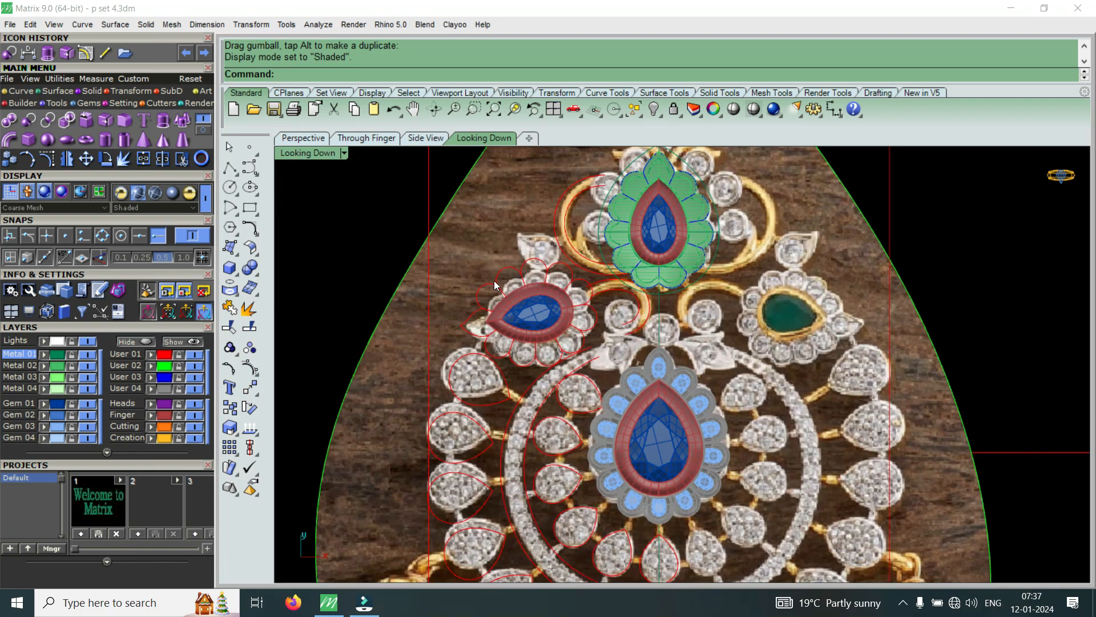
{"action": "scroll", "coordinate": [633, 211], "scroll_direction": "down", "scroll_amount": 3}
{"action": "scroll", "coordinate": [525, 275], "scroll_direction": "up", "scroll_amount": 4}
{"action": "scroll", "coordinate": [657, 285], "scroll_direction": "down", "scroll_amount": 1}
{"action": "scroll", "coordinate": [693, 229], "scroll_direction": "up", "scroll_amount": 3}
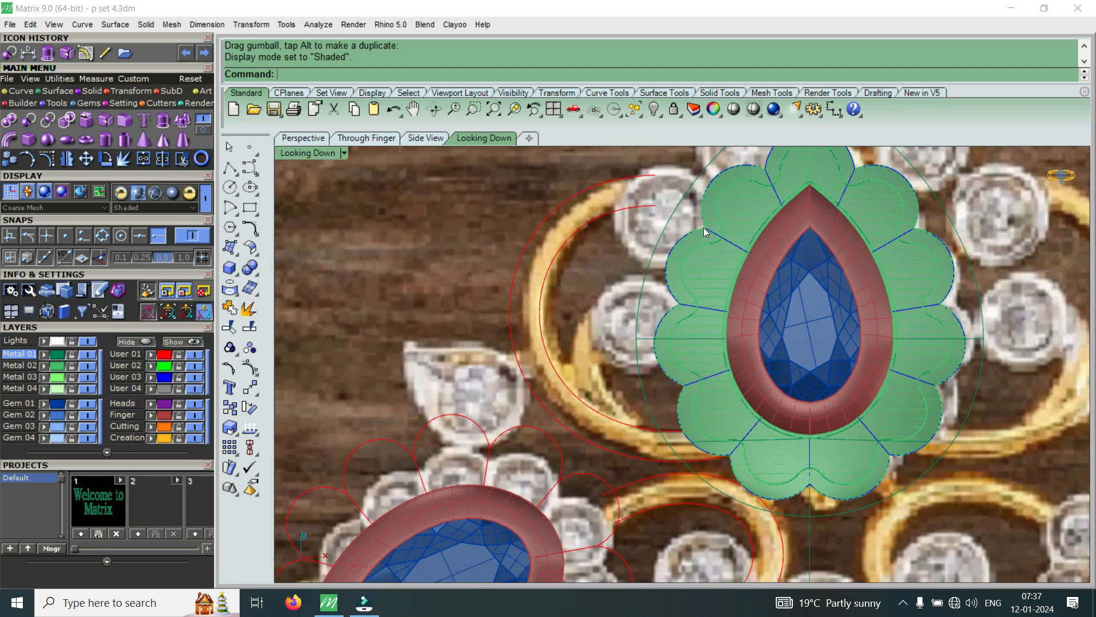
Compare the upper green flower's petal divisions with the grey central flower's petal borders and stone seats.
{"action": "scroll", "coordinate": [725, 296], "scroll_direction": "down", "scroll_amount": 3}
{"action": "scroll", "coordinate": [734, 281], "scroll_direction": "up", "scroll_amount": 2}
{"action": "scroll", "coordinate": [728, 291], "scroll_direction": "down", "scroll_amount": 1}
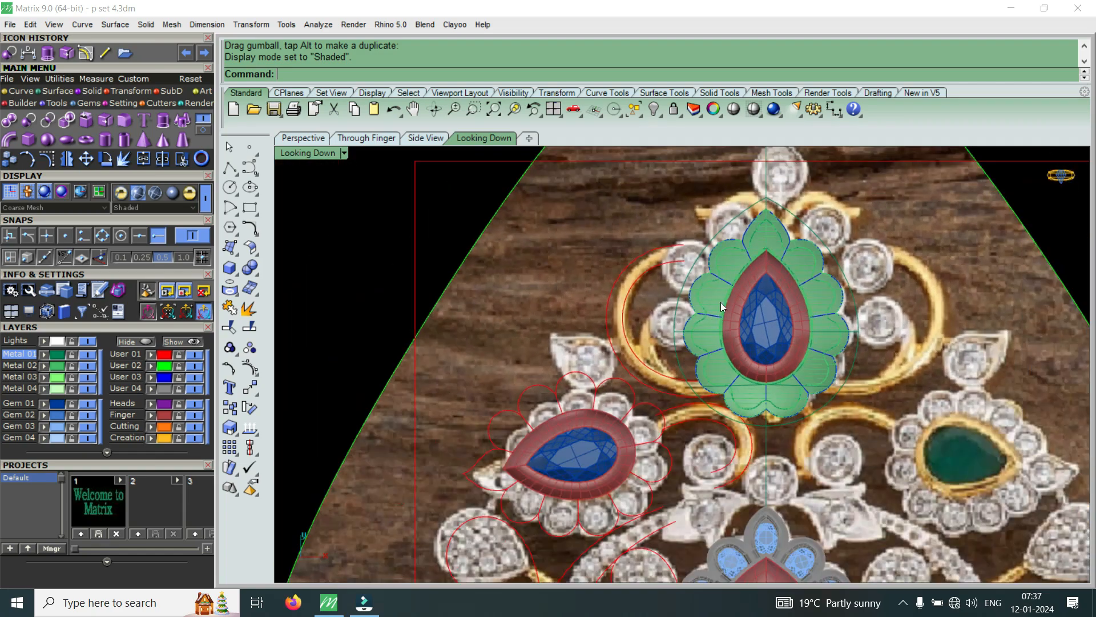
{"action": "scroll", "coordinate": [726, 281], "scroll_direction": "up", "scroll_amount": 5}
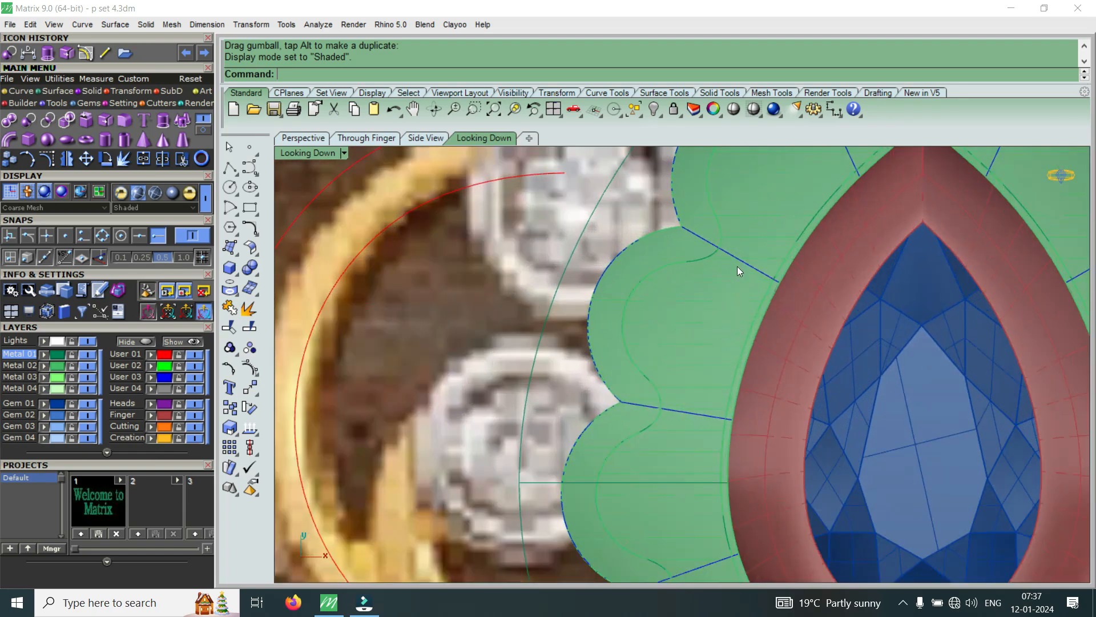
{"action": "scroll", "coordinate": [719, 343], "scroll_direction": "down", "scroll_amount": 6}
{"action": "scroll", "coordinate": [694, 477], "scroll_direction": "up", "scroll_amount": 3}
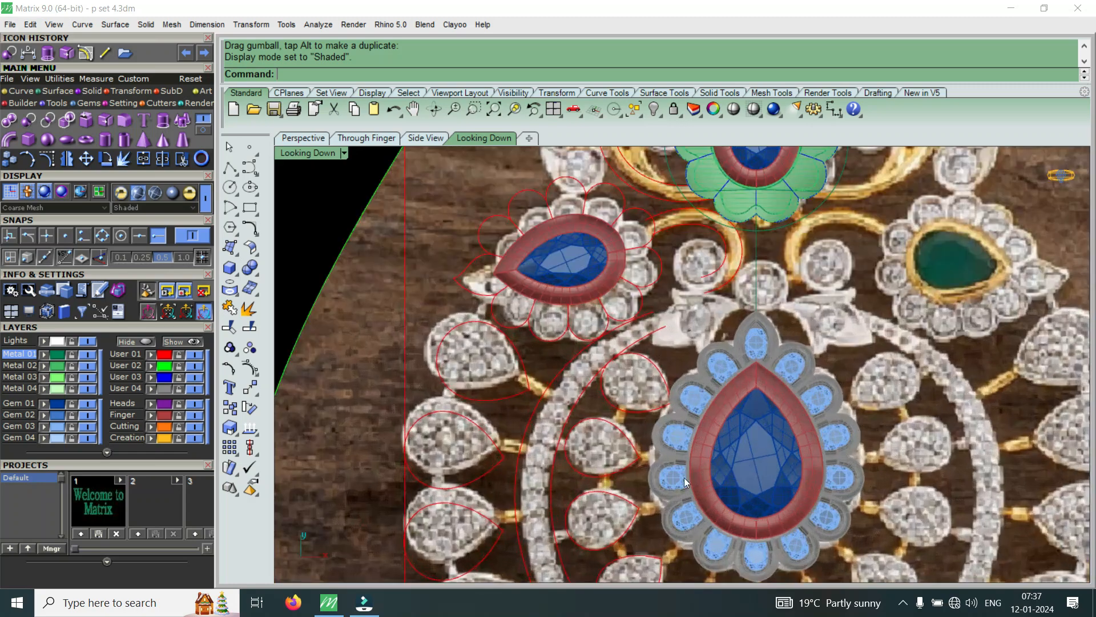
{"action": "scroll", "coordinate": [695, 476], "scroll_direction": "up", "scroll_amount": 4}
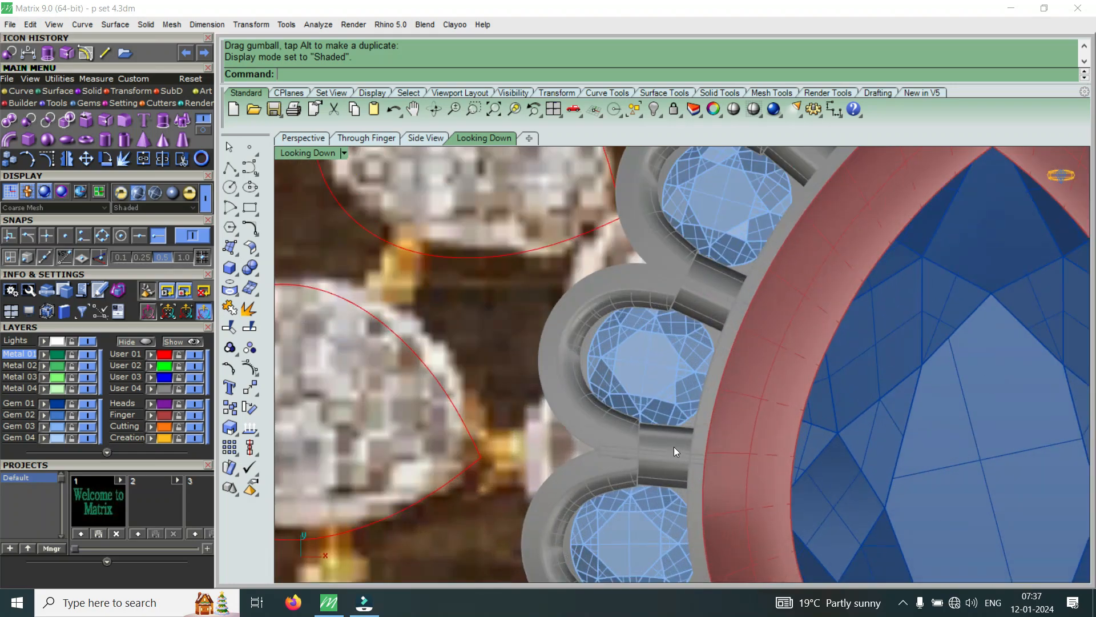
{"action": "scroll", "coordinate": [673, 448], "scroll_direction": "down", "scroll_amount": 3}
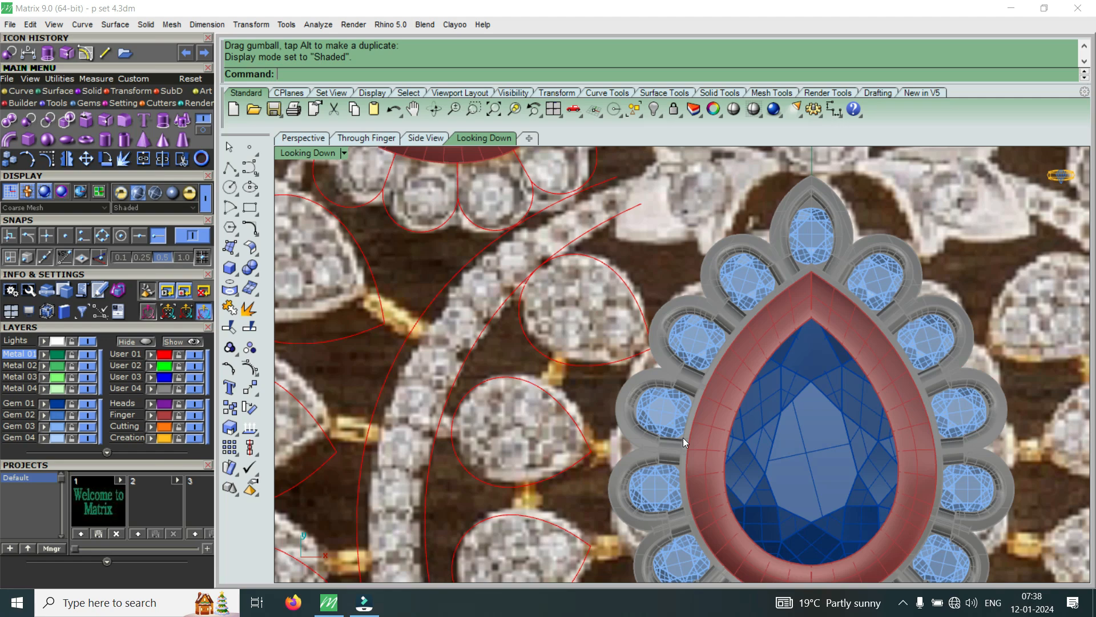
Study the side flower's petal curves against the reference photo, along with its place in the whole pendant.
{"action": "scroll", "coordinate": [771, 438], "scroll_direction": "down", "scroll_amount": 10}
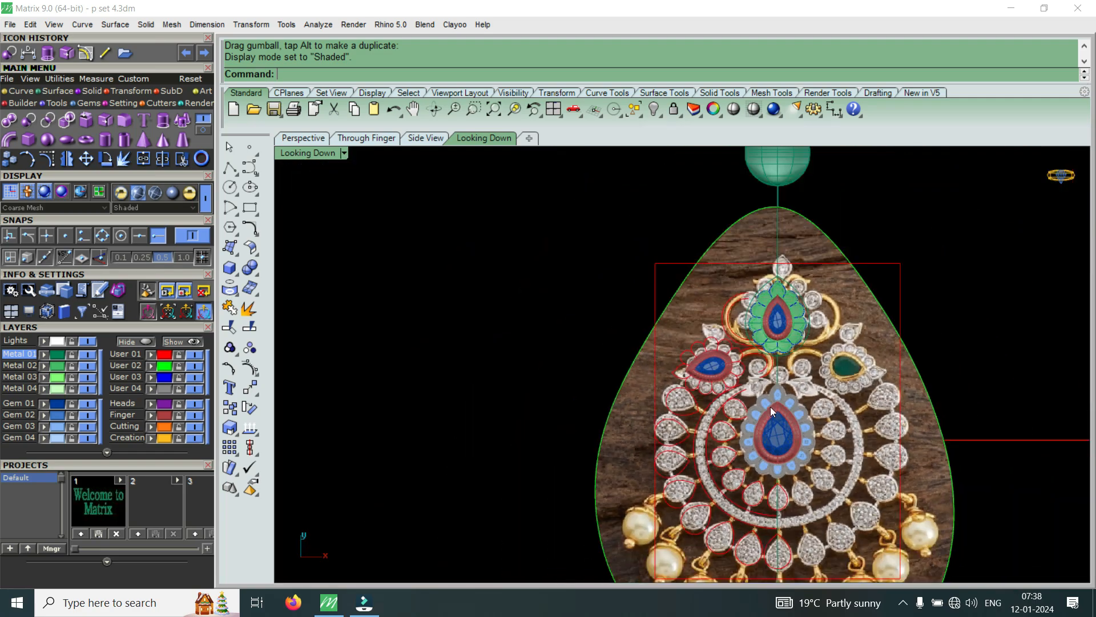
{"action": "scroll", "coordinate": [793, 262], "scroll_direction": "up", "scroll_amount": 4}
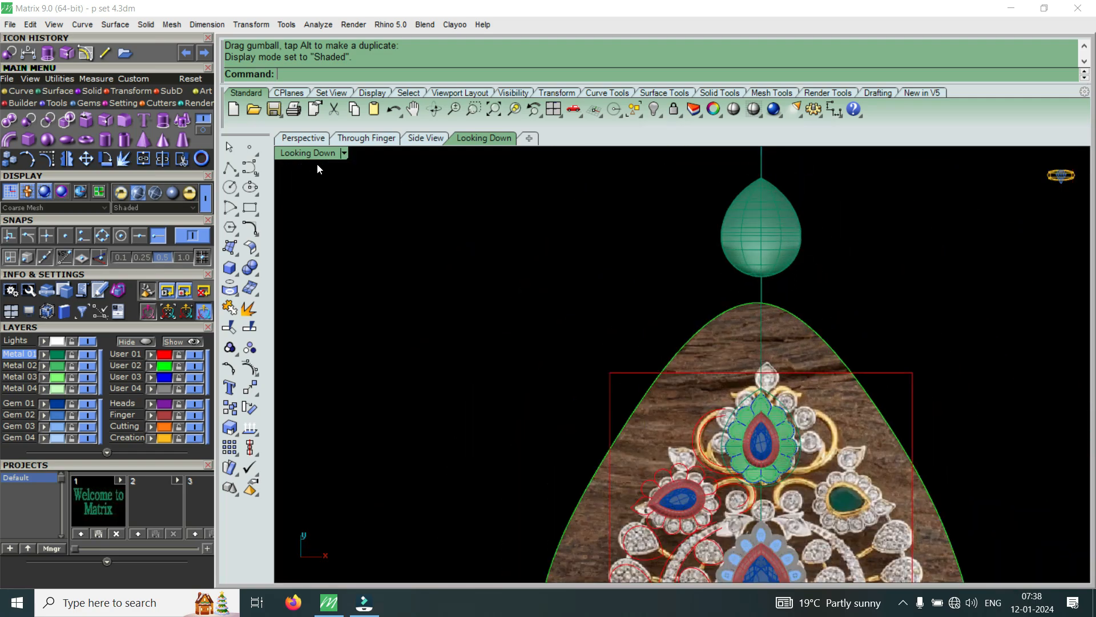
{"action": "scroll", "coordinate": [621, 309], "scroll_direction": "down", "scroll_amount": 3}
{"action": "scroll", "coordinate": [743, 314], "scroll_direction": "up", "scroll_amount": 5}
{"action": "scroll", "coordinate": [743, 317], "scroll_direction": "up", "scroll_amount": 3}
{"action": "scroll", "coordinate": [657, 370], "scroll_direction": "down", "scroll_amount": 4}
{"action": "scroll", "coordinate": [557, 426], "scroll_direction": "up", "scroll_amount": 6}
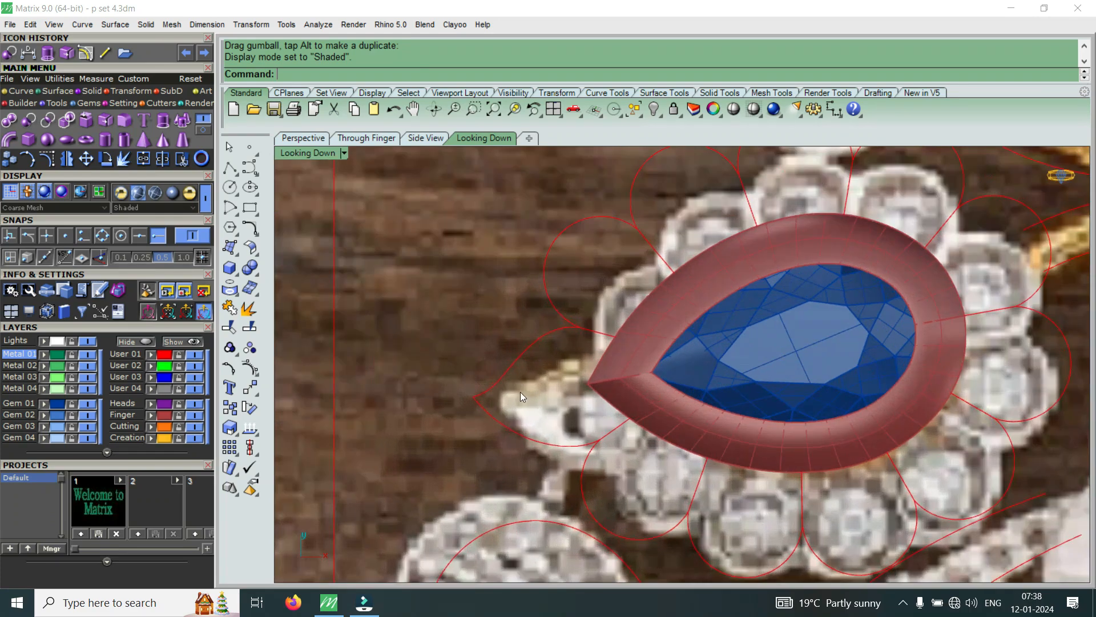
{"action": "scroll", "coordinate": [544, 388], "scroll_direction": "down", "scroll_amount": 3}
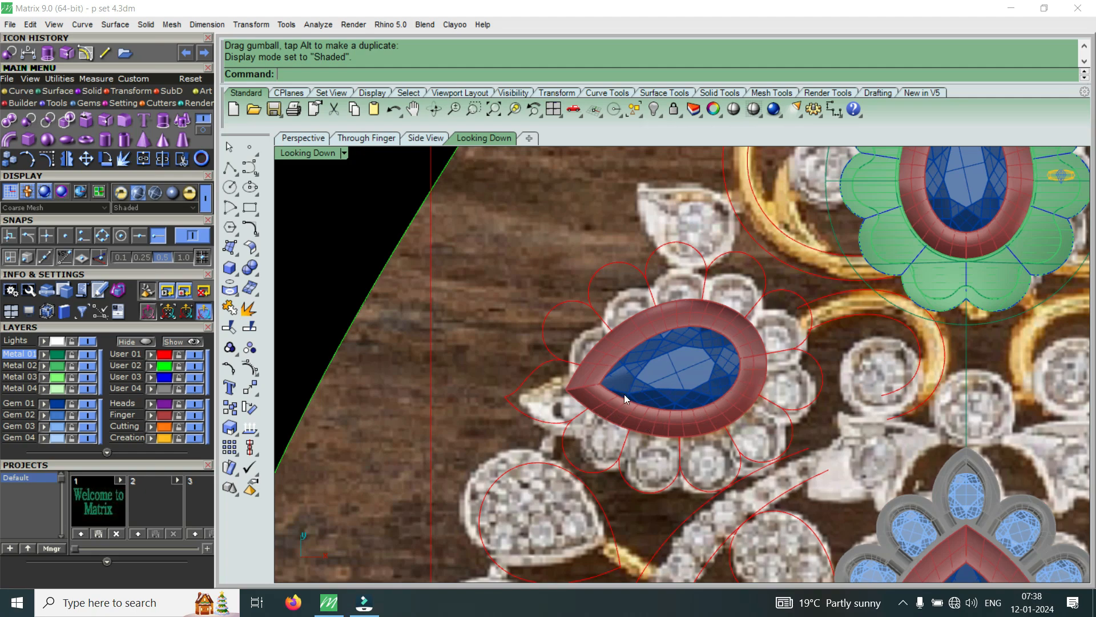
{"action": "scroll", "coordinate": [648, 402], "scroll_direction": "down", "scroll_amount": 4}
{"action": "scroll", "coordinate": [706, 340], "scroll_direction": "up", "scroll_amount": 1}
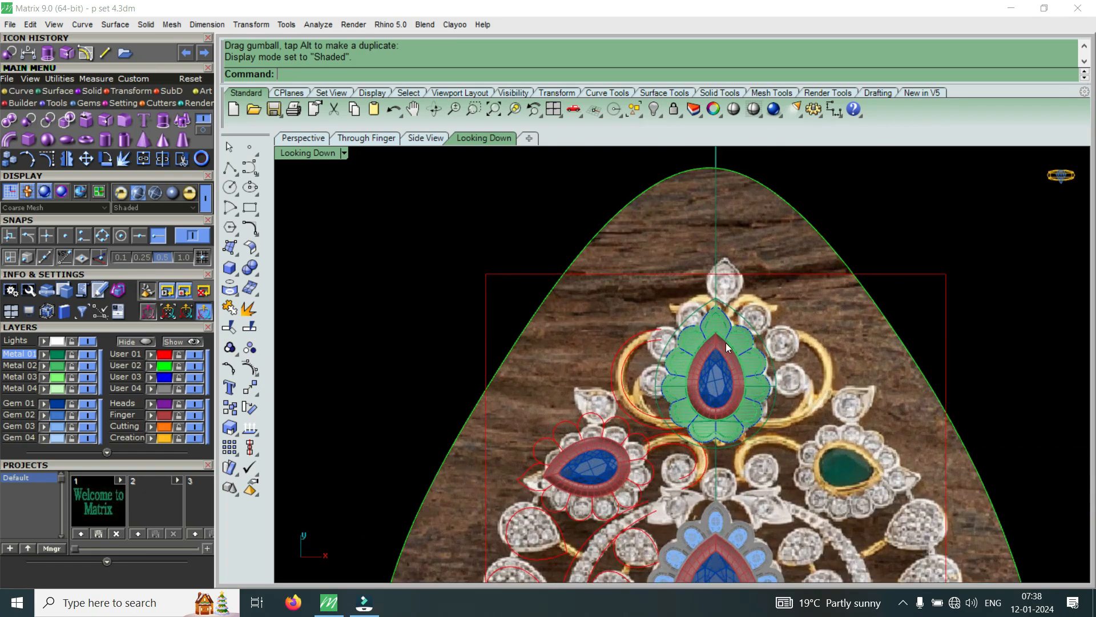
{"action": "scroll", "coordinate": [723, 346], "scroll_direction": "down", "scroll_amount": 4}
{"action": "scroll", "coordinate": [685, 389], "scroll_direction": "up", "scroll_amount": 3}
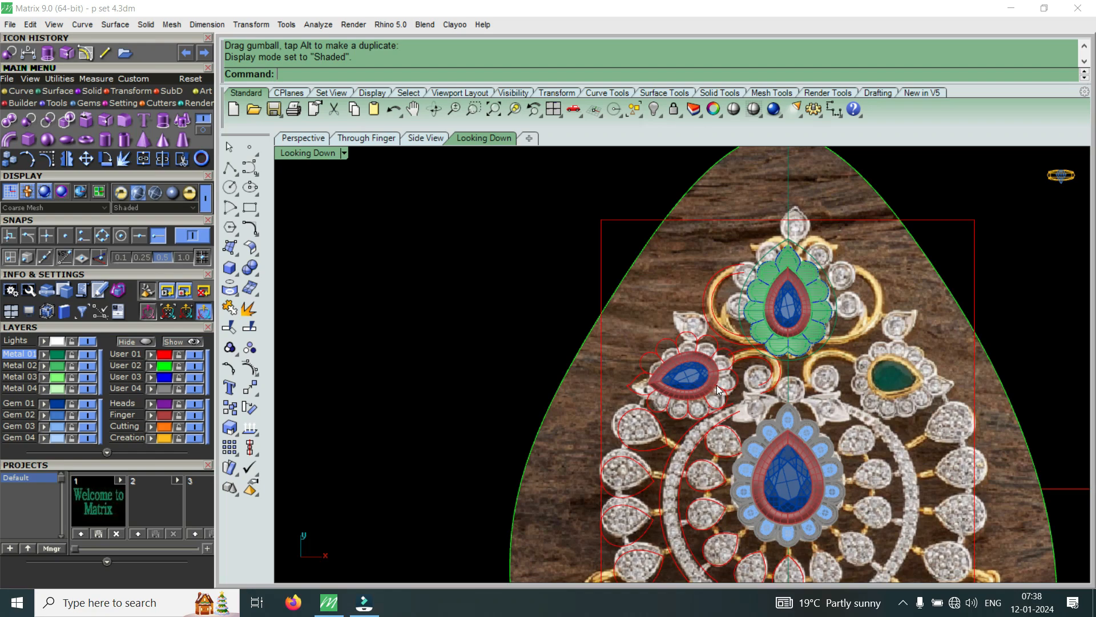
Maximize the Perspective view and hide the stone and bezel assembly beneath the separate green pear-shaped dome.
{"action": "double_click", "coordinate": [329, 154]}
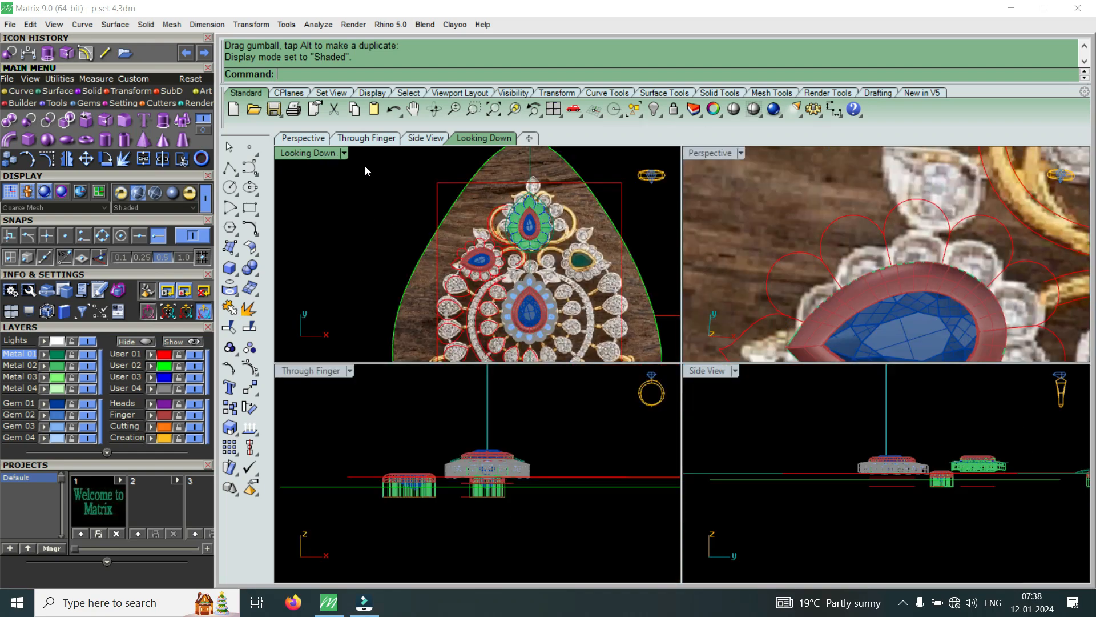
{"action": "double_click", "coordinate": [711, 154]}
{"action": "scroll", "coordinate": [700, 273], "scroll_direction": "down", "scroll_amount": 5}
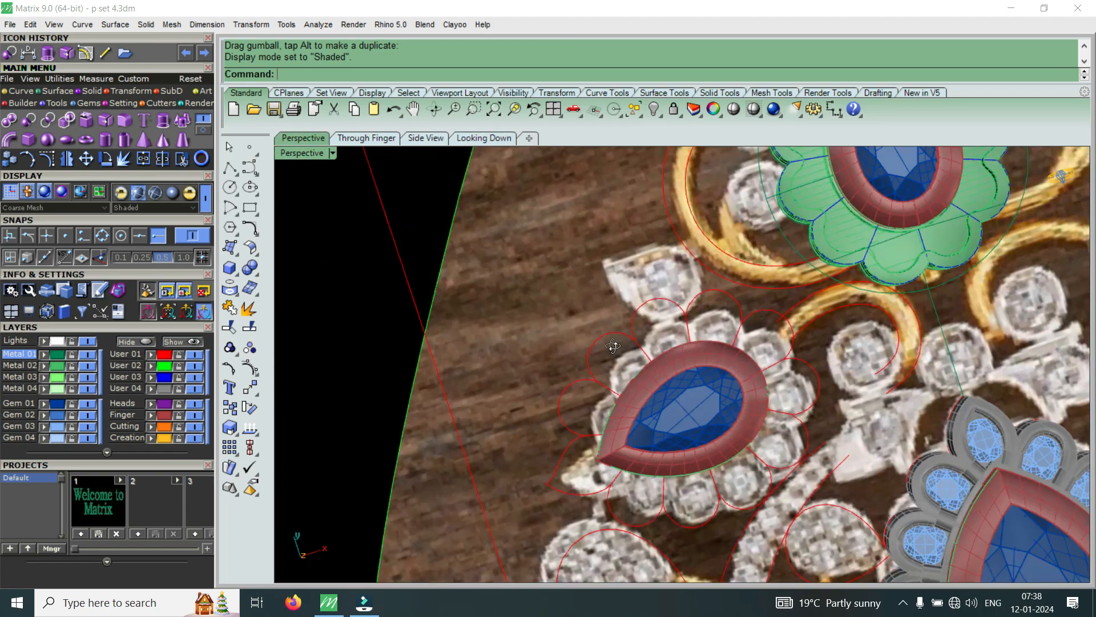
{"action": "scroll", "coordinate": [743, 363], "scroll_direction": "down", "scroll_amount": 4}
{"action": "scroll", "coordinate": [611, 268], "scroll_direction": "up", "scroll_amount": 6}
{"action": "right_click_drag", "start_coordinate": [549, 358], "coordinate": [590, 171]}
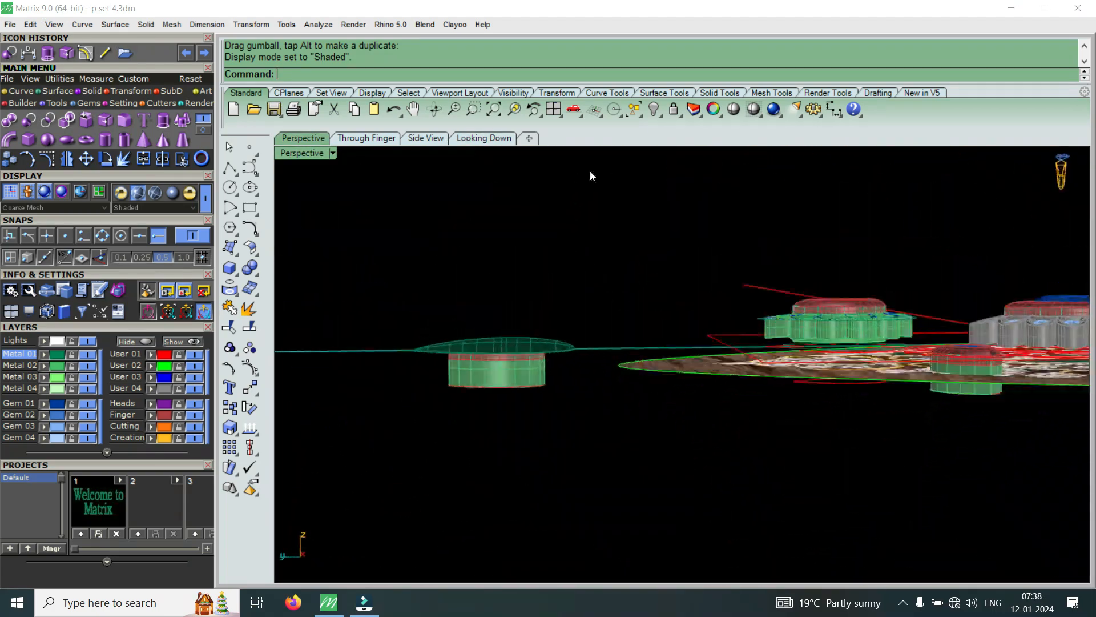
{"action": "scroll", "coordinate": [500, 362], "scroll_direction": "up", "scroll_amount": 7}
{"action": "left_click", "coordinate": [520, 422]}
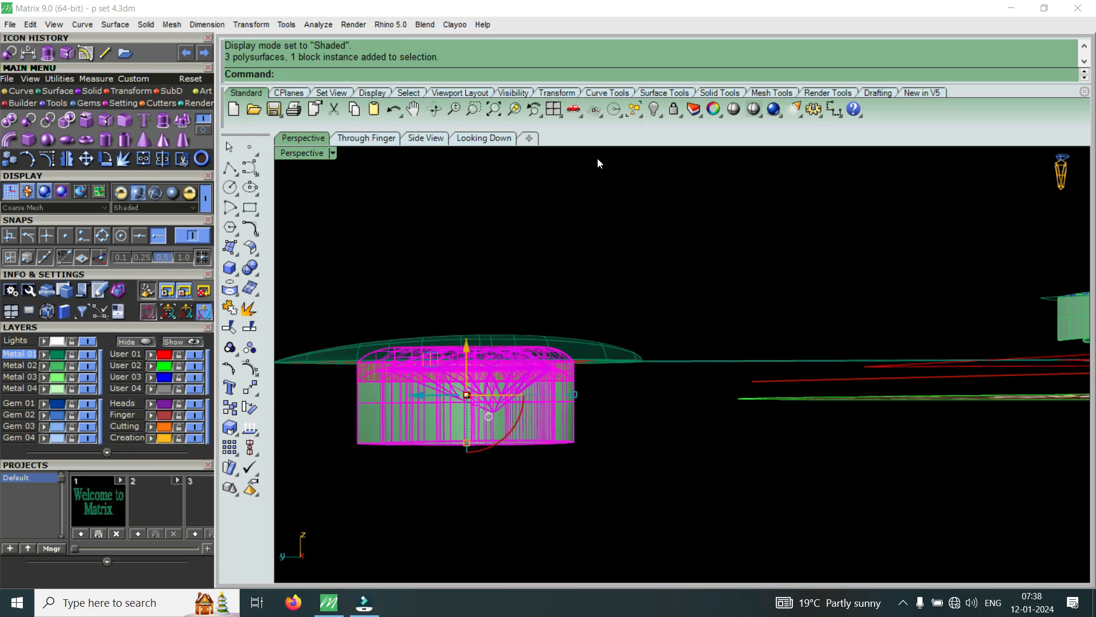
{"action": "left_click", "coordinate": [656, 111]}
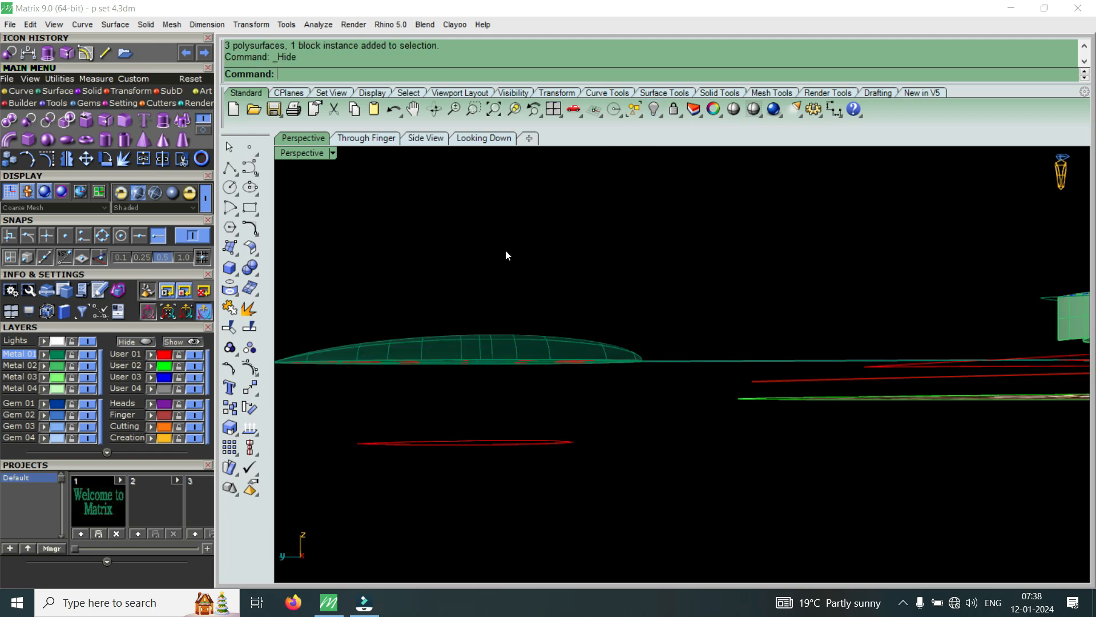
Set the Looking Down view to Wireframe and delete the extra curve just outside the dome's inner pear outline.
{"action": "double_click", "coordinate": [303, 152]}
{"action": "scroll", "coordinate": [452, 254], "scroll_direction": "down", "scroll_amount": 5}
{"action": "scroll", "coordinate": [366, 195], "scroll_direction": "up", "scroll_amount": 3}
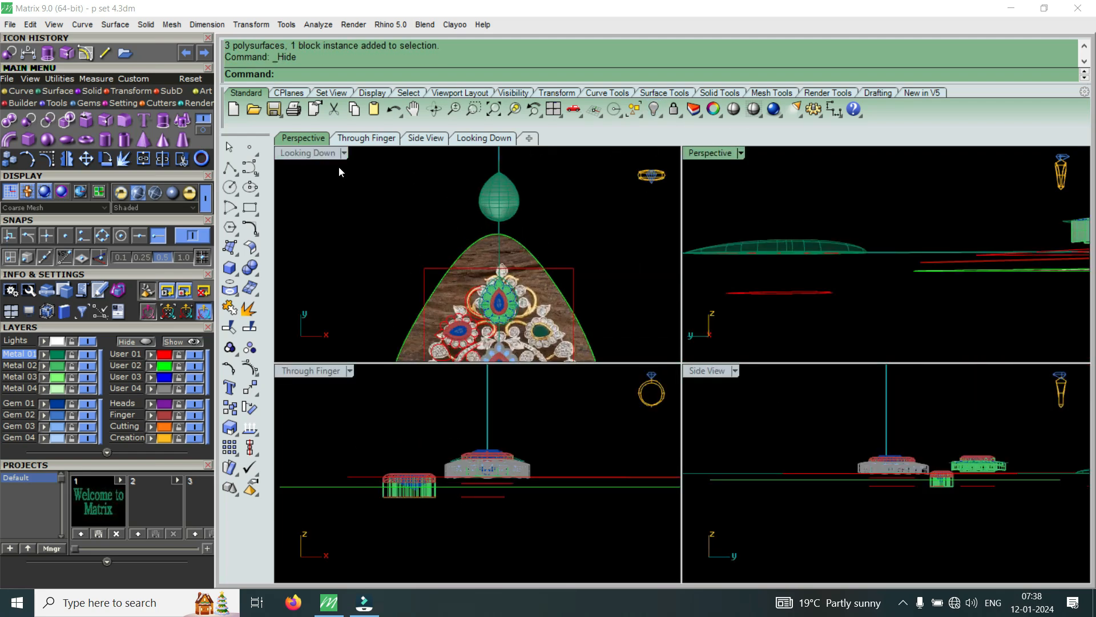
{"action": "left_click", "coordinate": [343, 153]}
{"action": "left_click", "coordinate": [416, 44]}
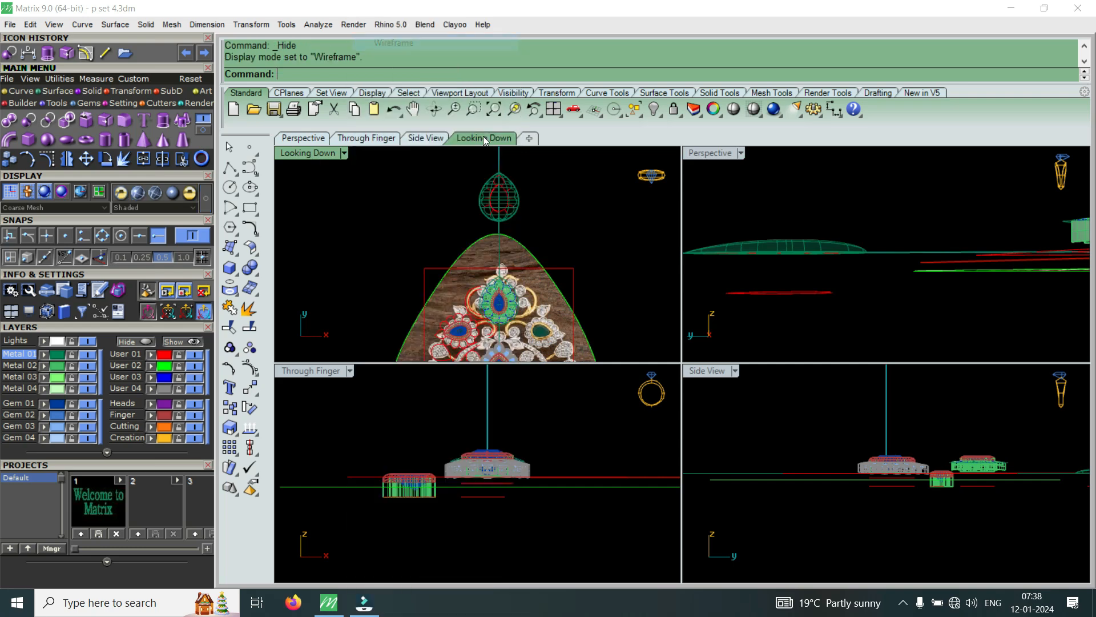
{"action": "scroll", "coordinate": [498, 210], "scroll_direction": "up", "scroll_amount": 5}
{"action": "scroll", "coordinate": [498, 210], "scroll_direction": "up", "scroll_amount": 3}
{"action": "left_click", "coordinate": [536, 227]}
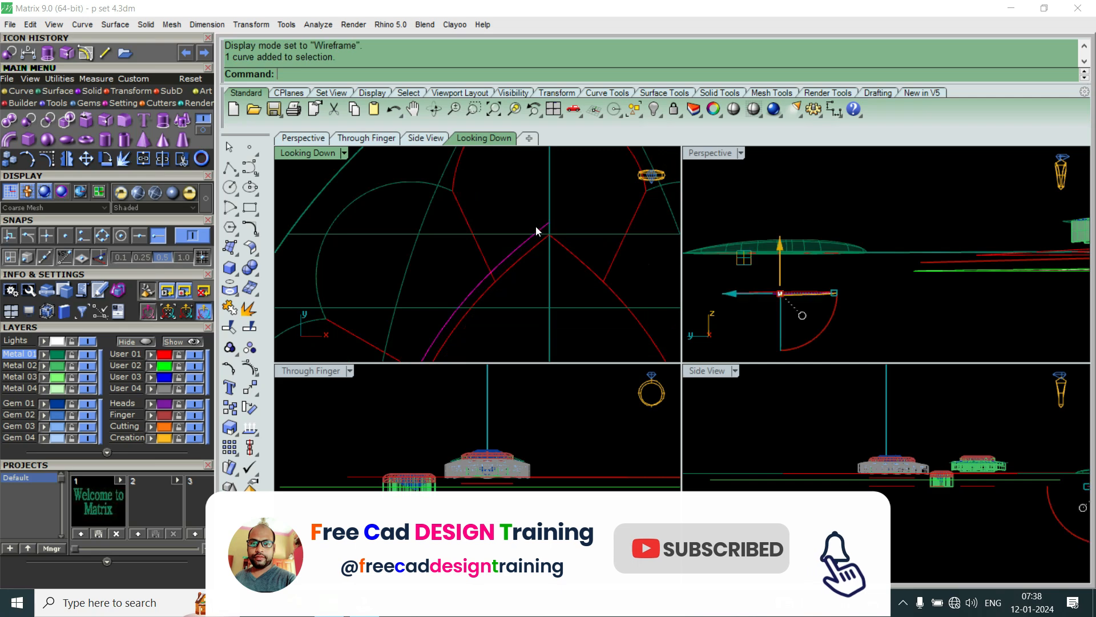
{"action": "key", "text": "Delete"}
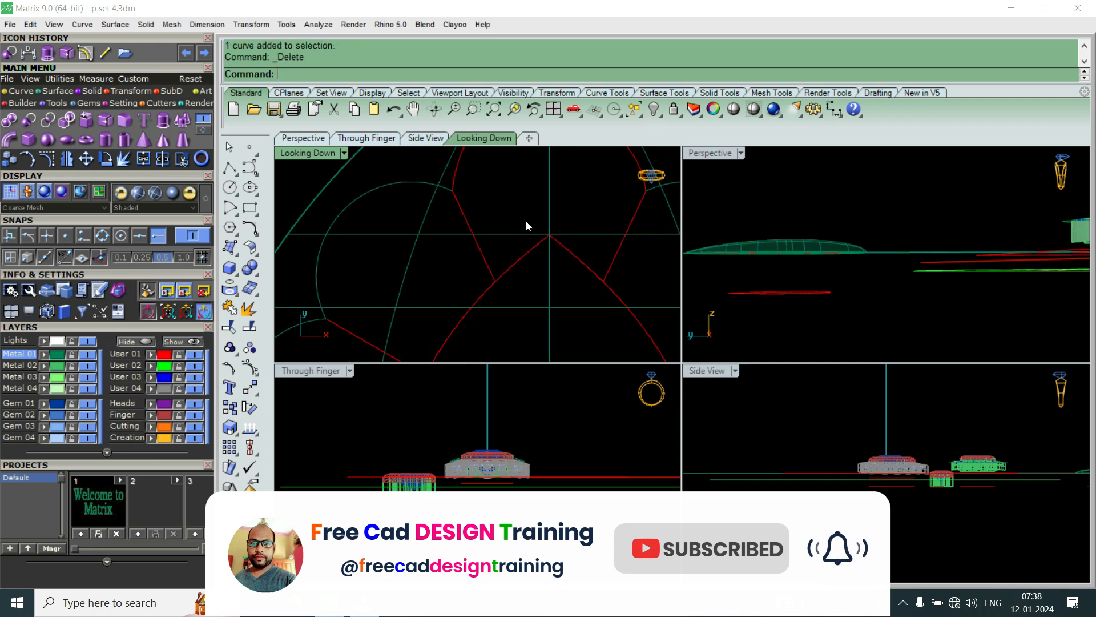
Project the side flower's petal curves and inner pear outline onto the green domed surface.
{"action": "scroll", "coordinate": [502, 210], "scroll_direction": "down", "scroll_amount": 6}
{"action": "left_click_drag", "start_coordinate": [448, 172], "coordinate": [576, 305]}
{"action": "scroll", "coordinate": [533, 285], "scroll_direction": "up", "scroll_amount": 4}
{"action": "left_click", "coordinate": [521, 283], "text": "ctrl"}
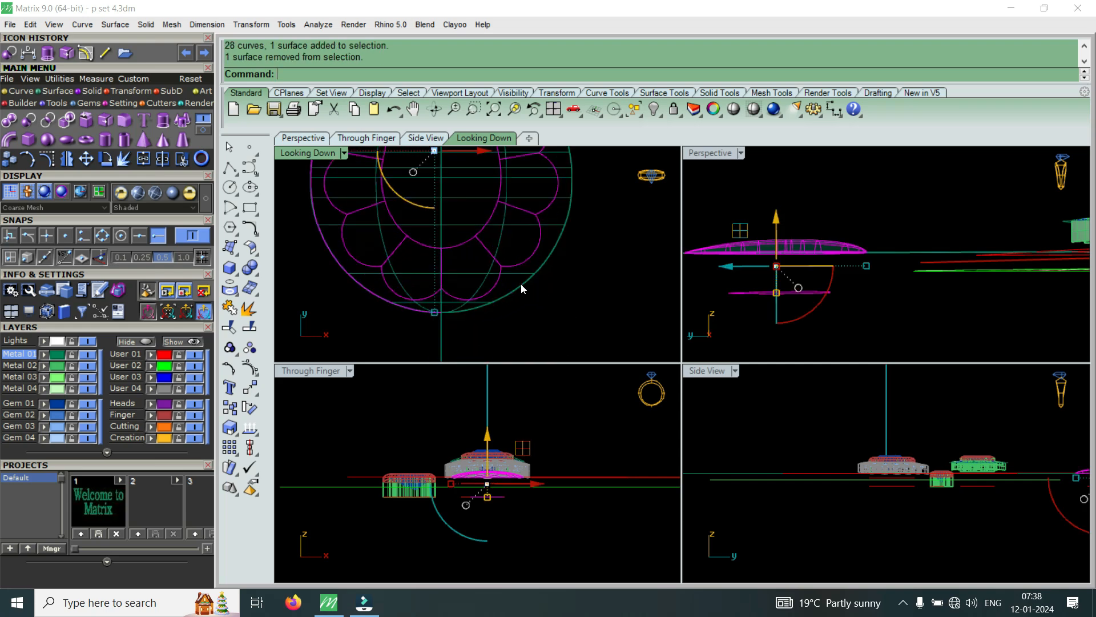
{"action": "scroll", "coordinate": [522, 295], "scroll_direction": "down", "scroll_amount": 4}
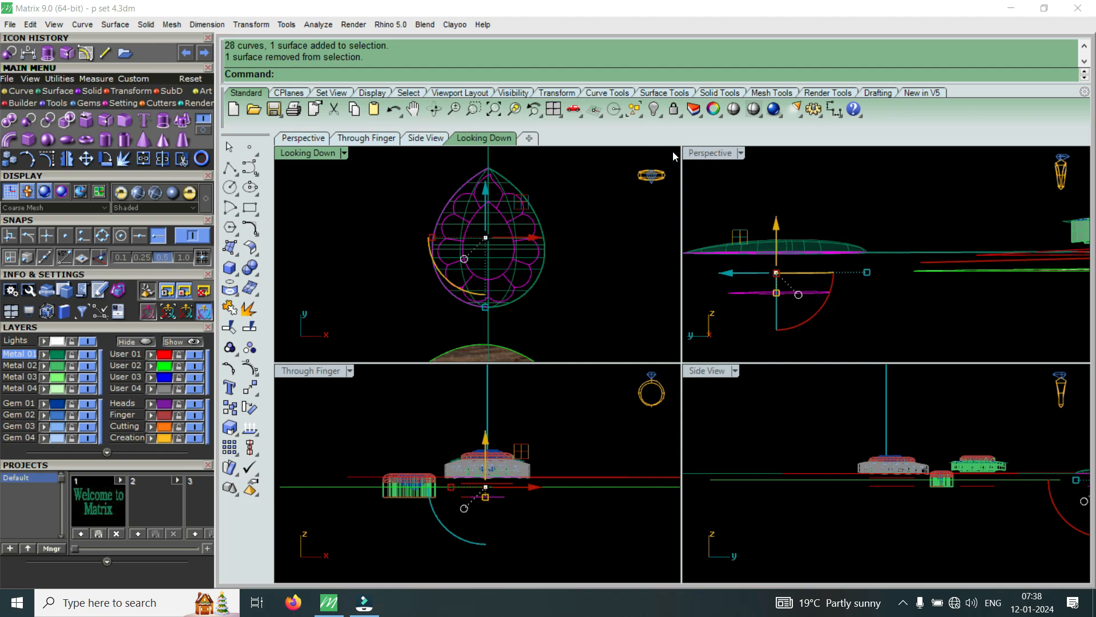
{"action": "double_click", "coordinate": [707, 155]}
{"action": "right_click_drag", "start_coordinate": [672, 218], "coordinate": [552, 304]}
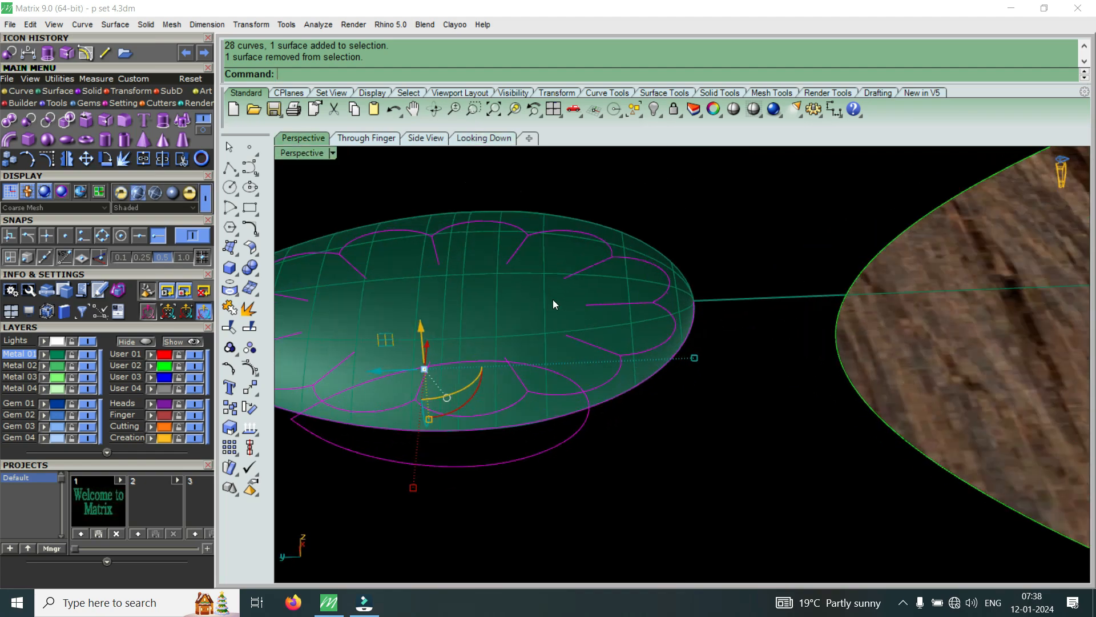
{"action": "type", "text": "Pj"}
{"action": "key", "text": "Return"}
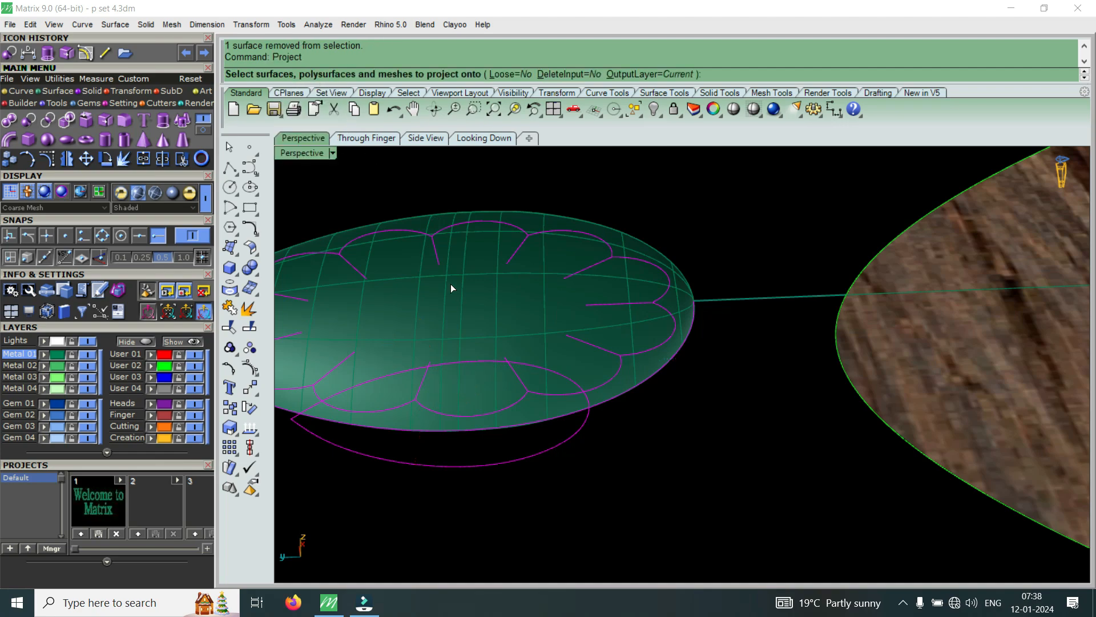
{"action": "left_click", "coordinate": [462, 297]}
{"action": "key", "text": "Return"}
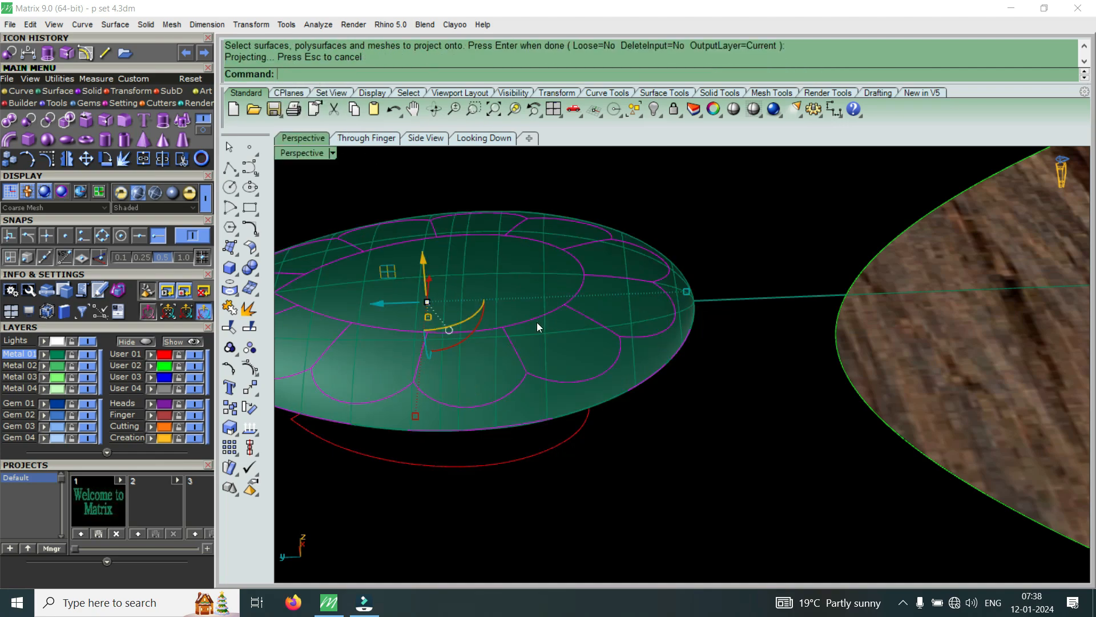
Trim the dome with the projected curves, removing the area outside the petals and inside the pear outline.
{"action": "right_click_drag", "start_coordinate": [674, 329], "coordinate": [620, 412]}
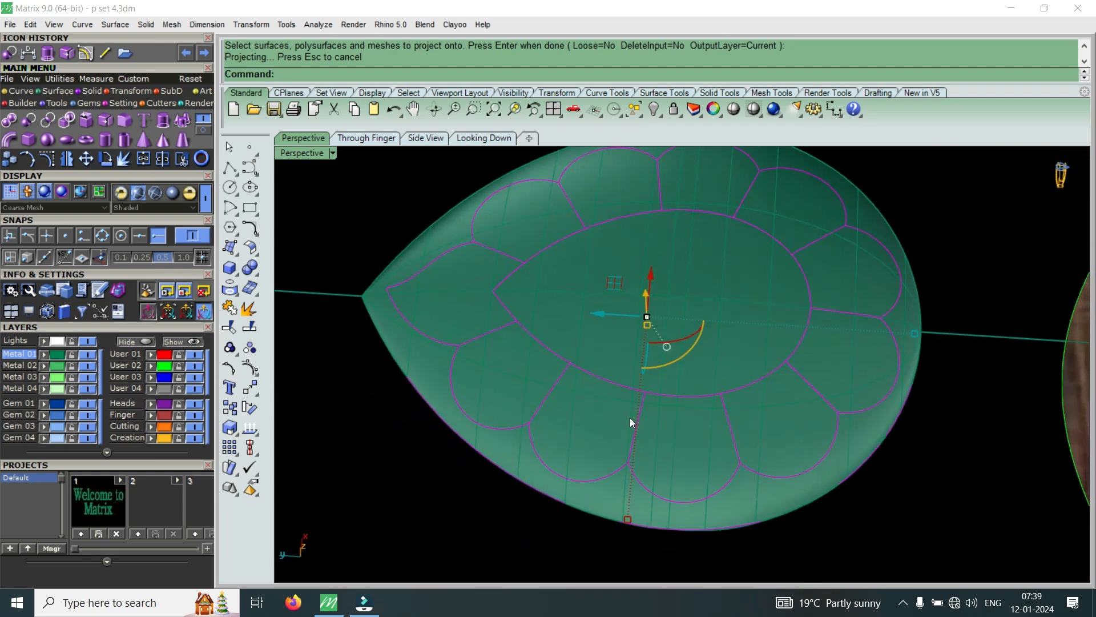
{"action": "left_click", "coordinate": [181, 162]}
{"action": "scroll", "coordinate": [482, 440], "scroll_direction": "up", "scroll_amount": 3}
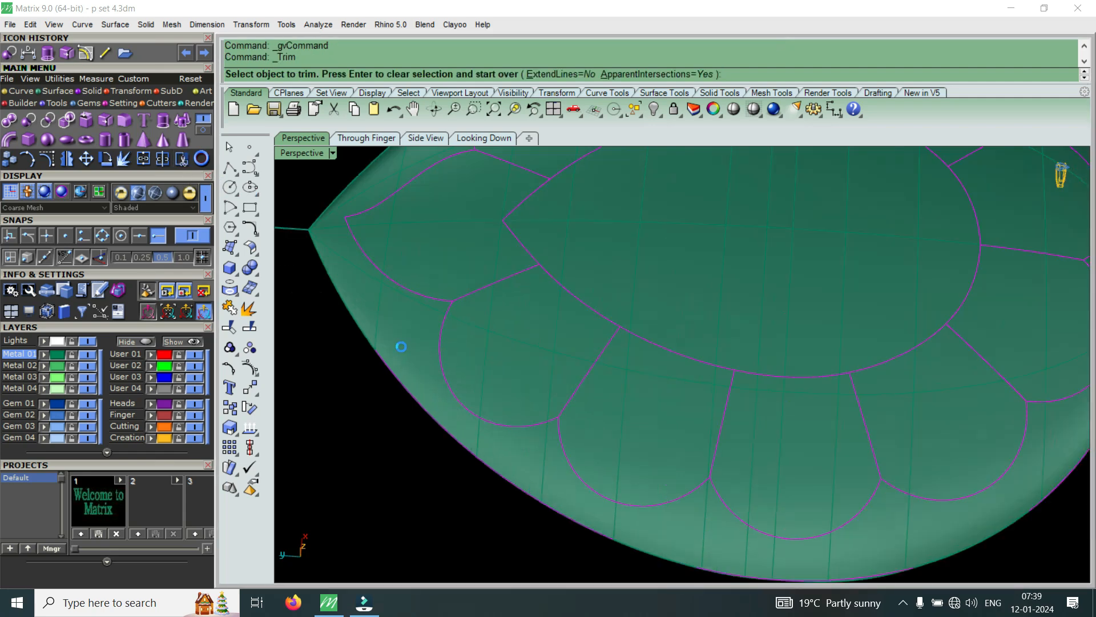
{"action": "left_click", "coordinate": [400, 345]}
{"action": "scroll", "coordinate": [424, 408], "scroll_direction": "down", "scroll_amount": 3}
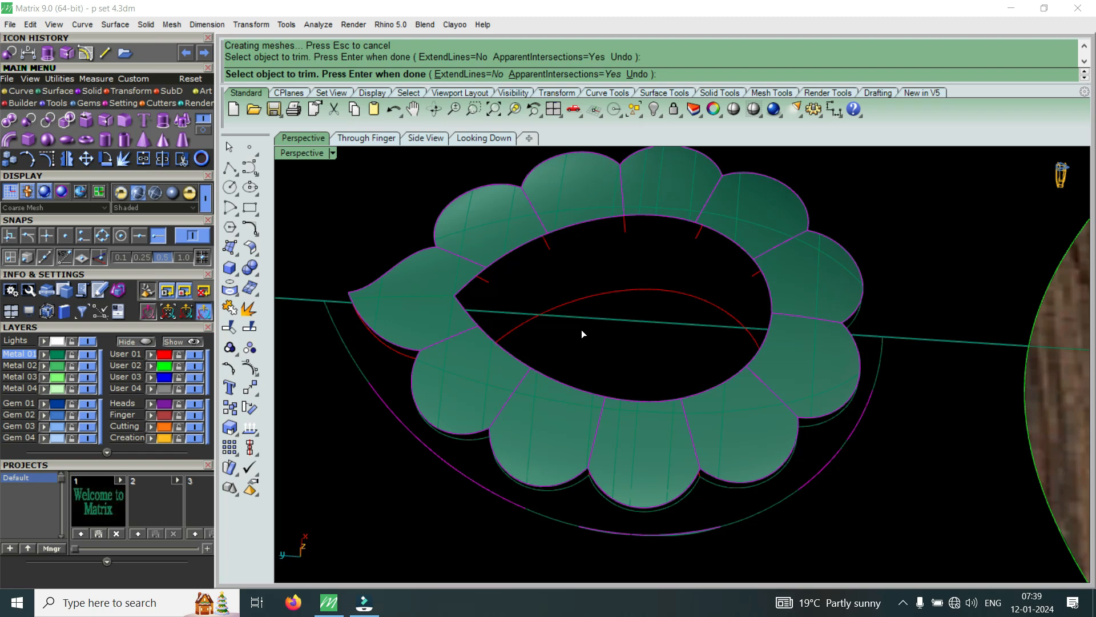
{"action": "right_click", "coordinate": [652, 374]}
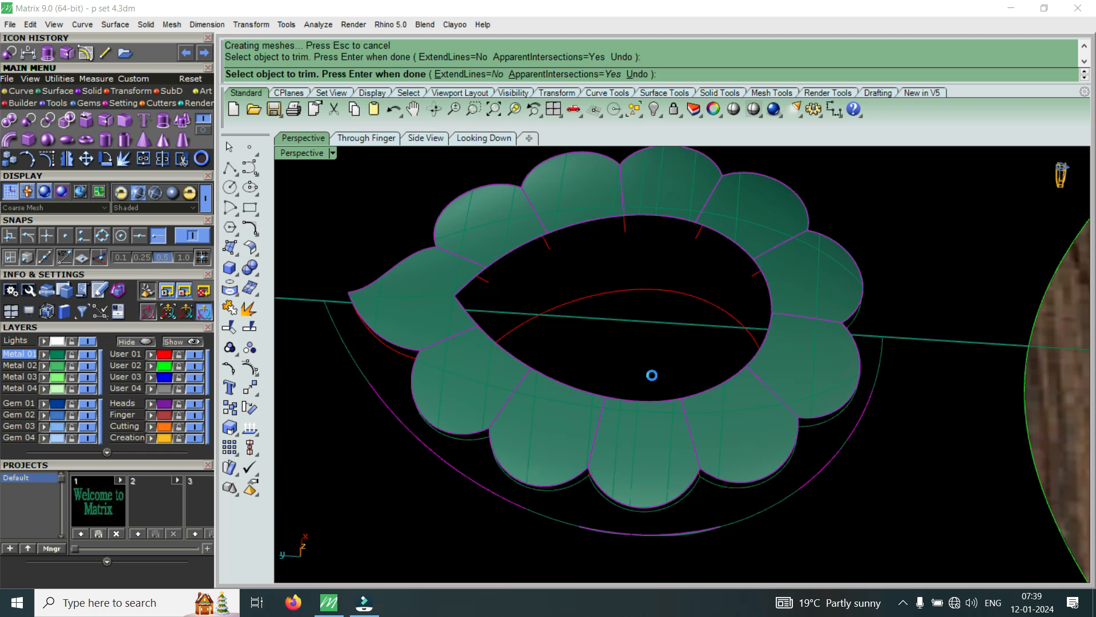
Move the trimmed petal surface to the Metal 04 layer.
{"action": "left_click", "coordinate": [597, 435]}
{"action": "key", "text": "Return"}
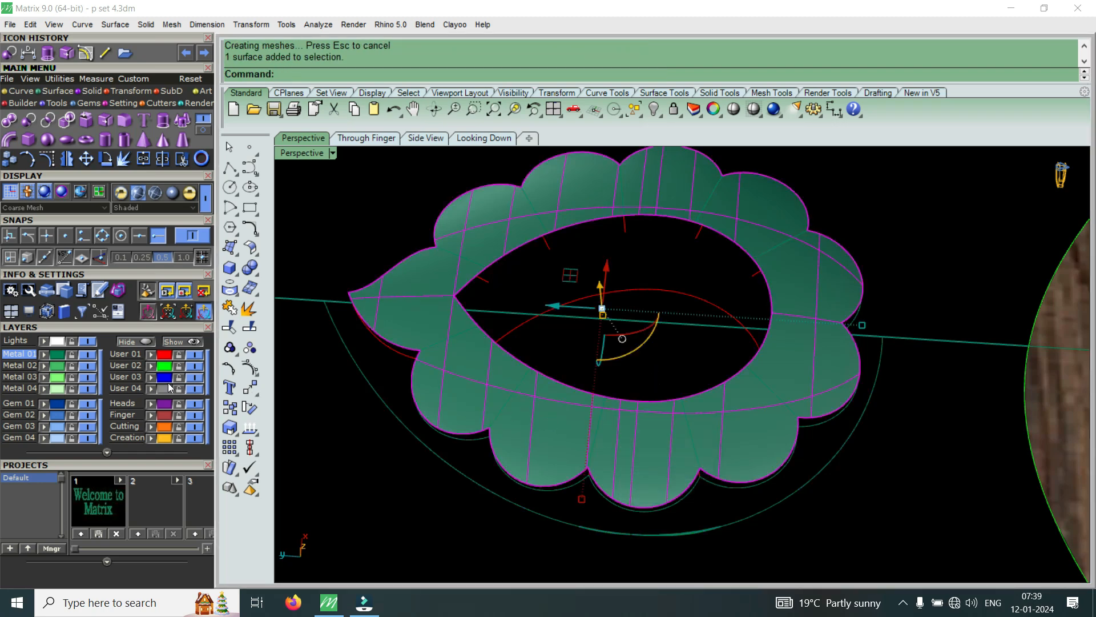
{"action": "left_click", "coordinate": [46, 389]}
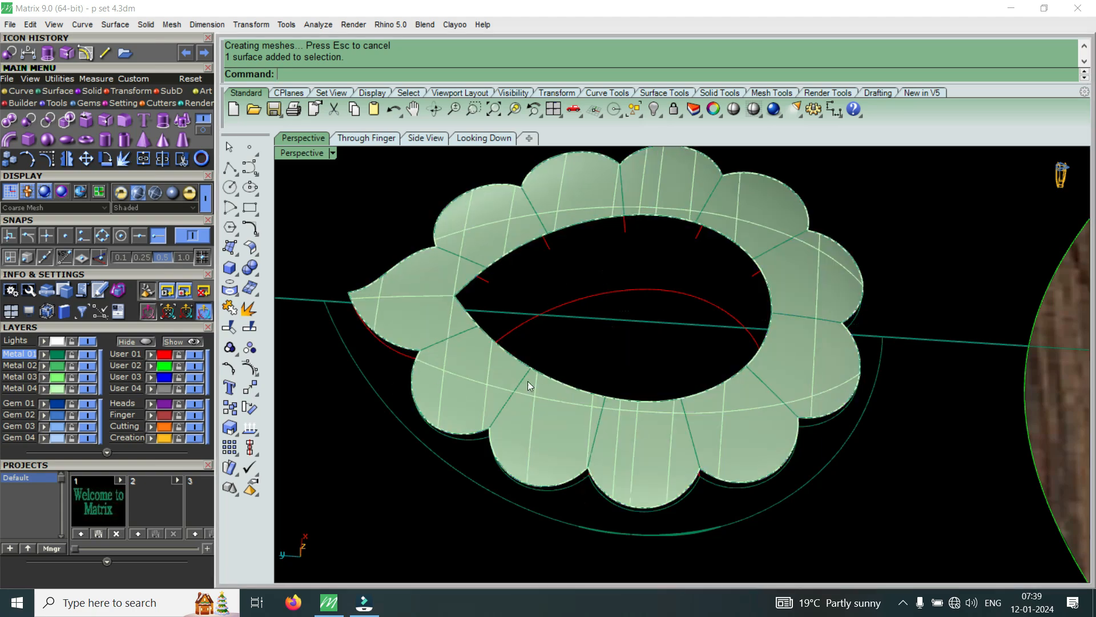
Extrude the petal surface to one side only as a solid, with a distance of -1.4.
{"action": "right_click_drag", "start_coordinate": [562, 442], "coordinate": [509, 325]}
{"action": "left_click", "coordinate": [519, 391]}
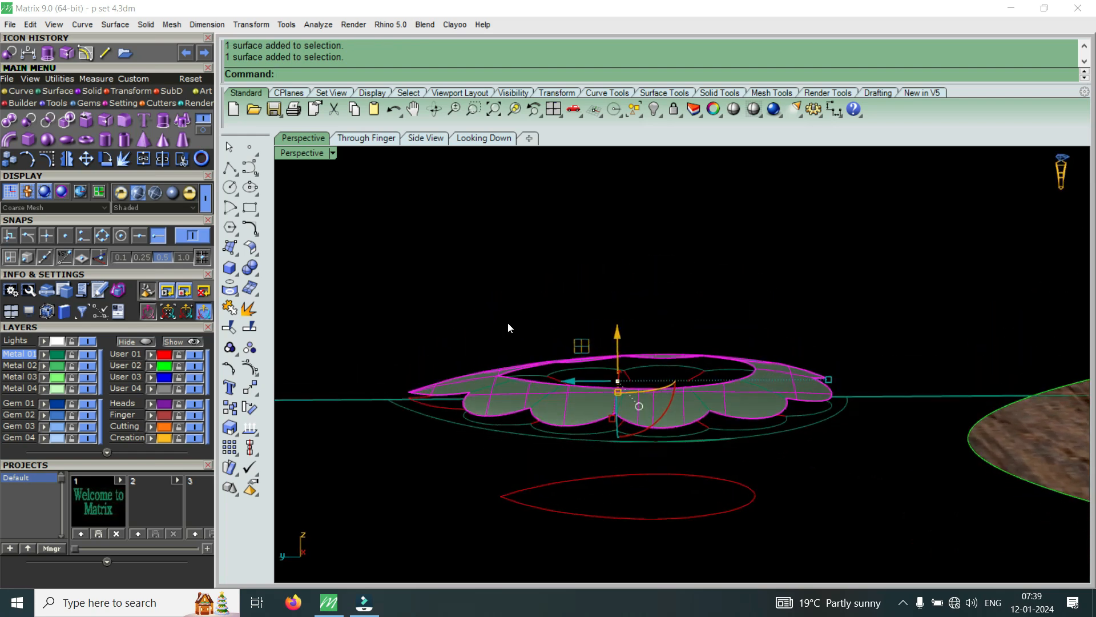
{"action": "left_click", "coordinate": [49, 54]}
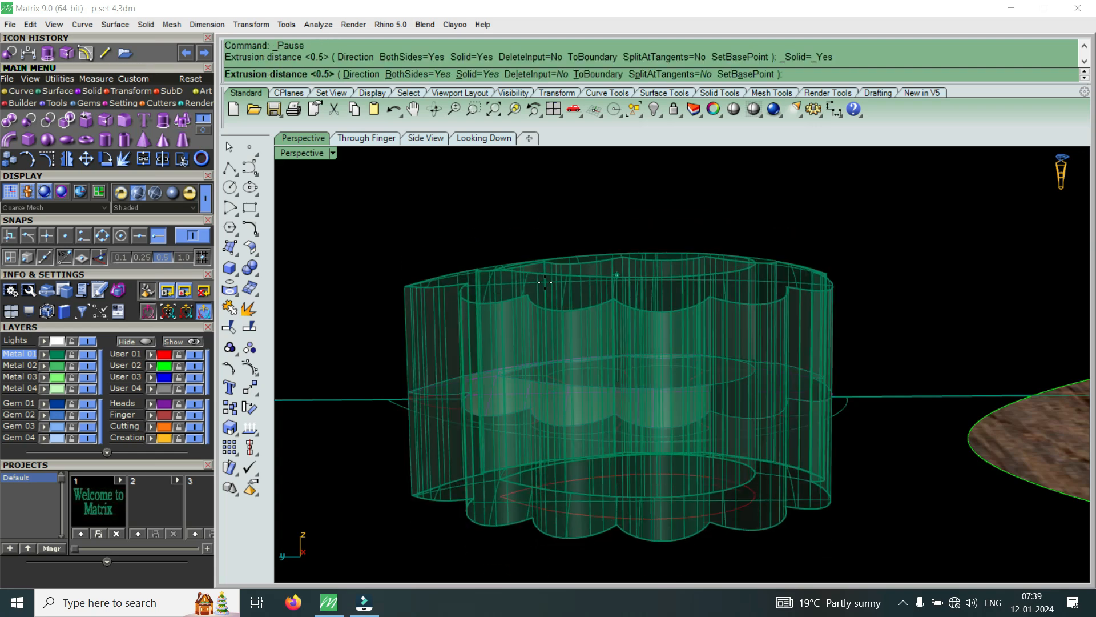
{"action": "left_click", "coordinate": [443, 74]}
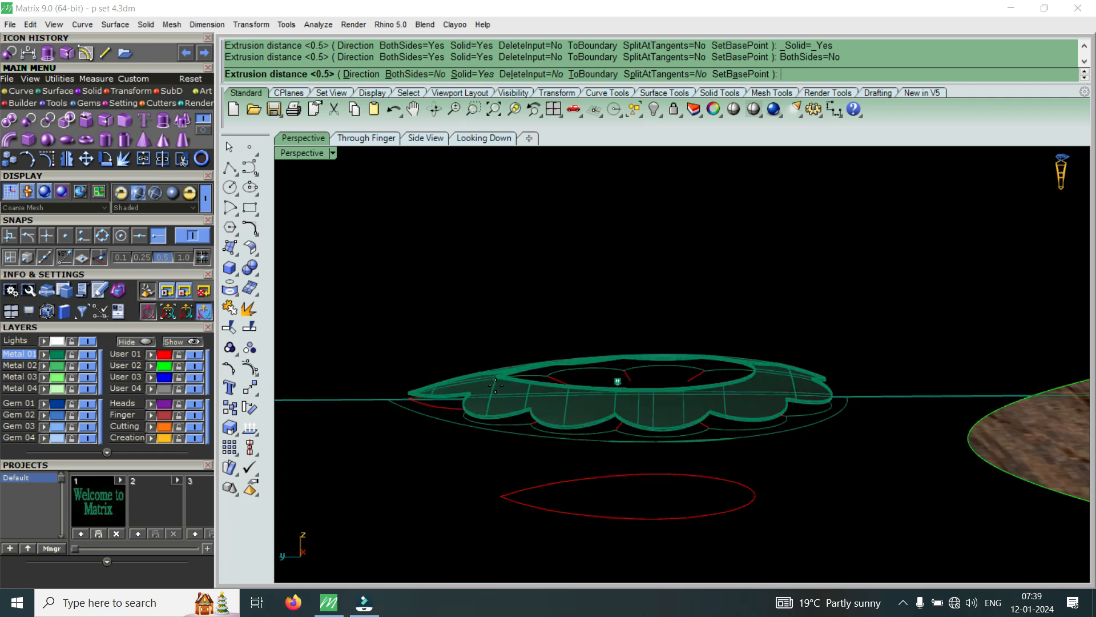
{"action": "type", "text": "-1.4"}
{"action": "key", "text": "Return"}
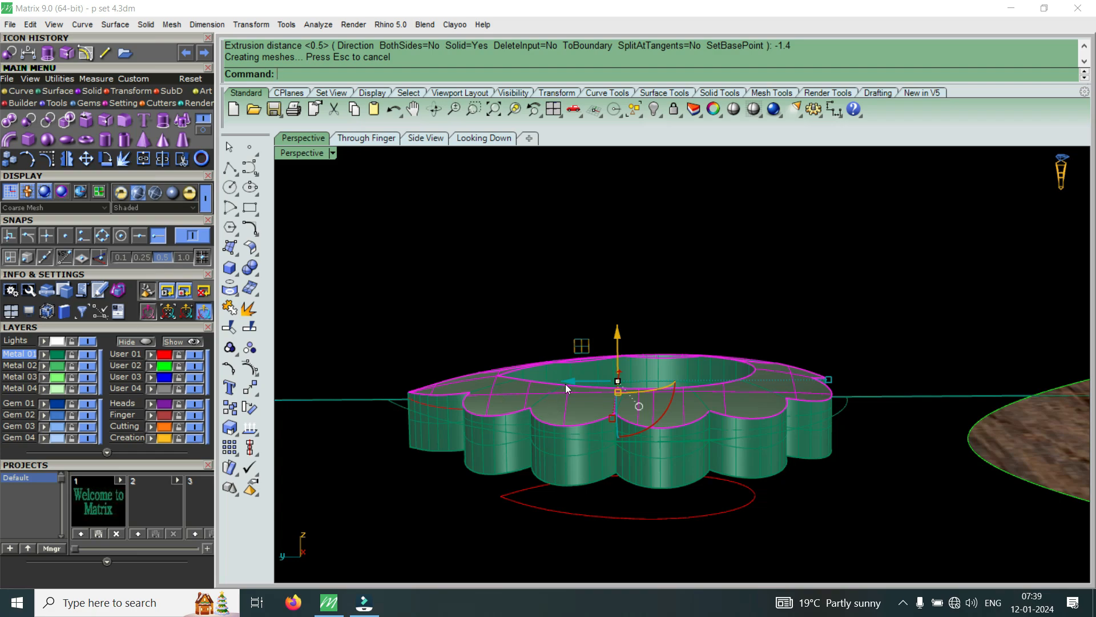
Move the extruded petal solid to the grey User 04 layer.
{"action": "right_click_drag", "start_coordinate": [565, 384], "coordinate": [479, 431]}
{"action": "scroll", "coordinate": [479, 430], "scroll_direction": "up", "scroll_amount": 5}
{"action": "left_click", "coordinate": [555, 541]}
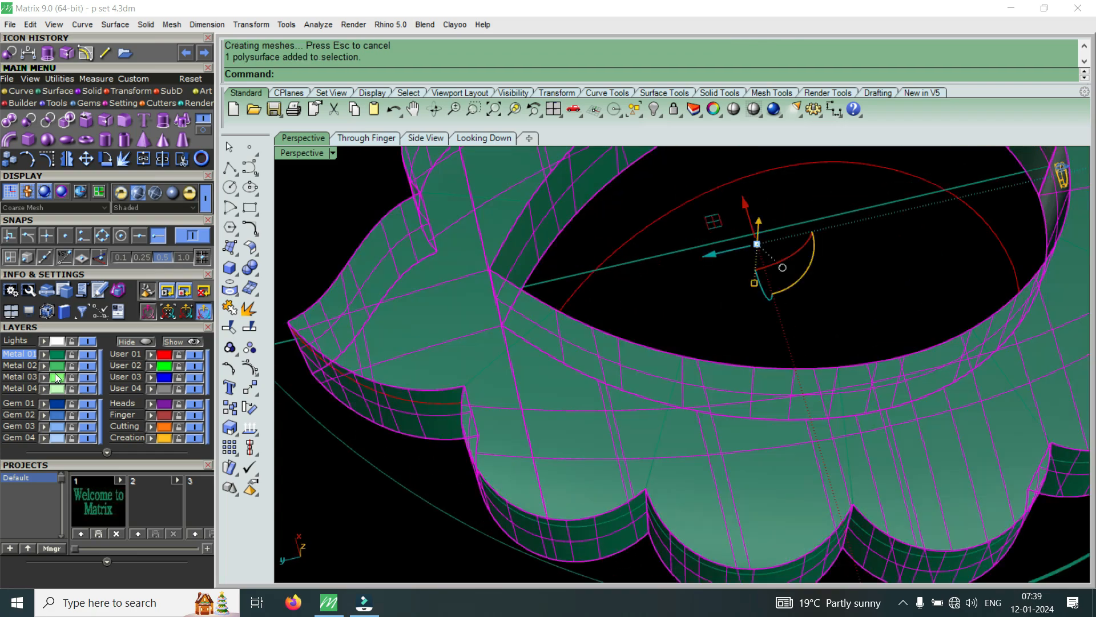
{"action": "right_click_drag", "start_coordinate": [532, 379], "coordinate": [456, 346]}
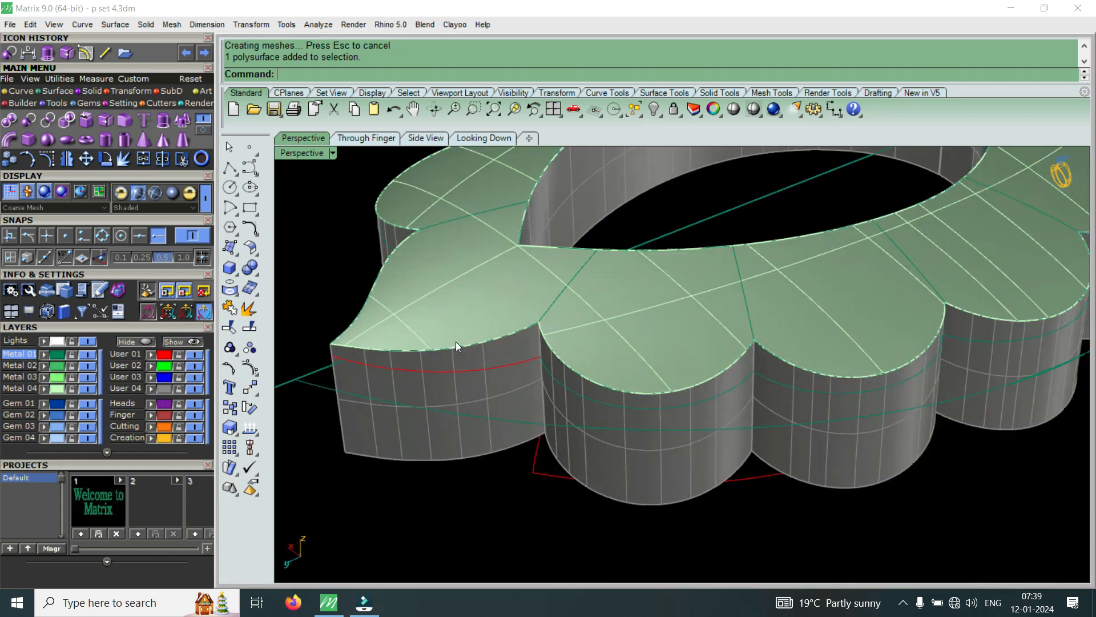
Join the projected curves along the petal ring's inner pear-shaped opening.
{"action": "left_click", "coordinate": [564, 245]}
{"action": "left_click", "coordinate": [611, 278]}
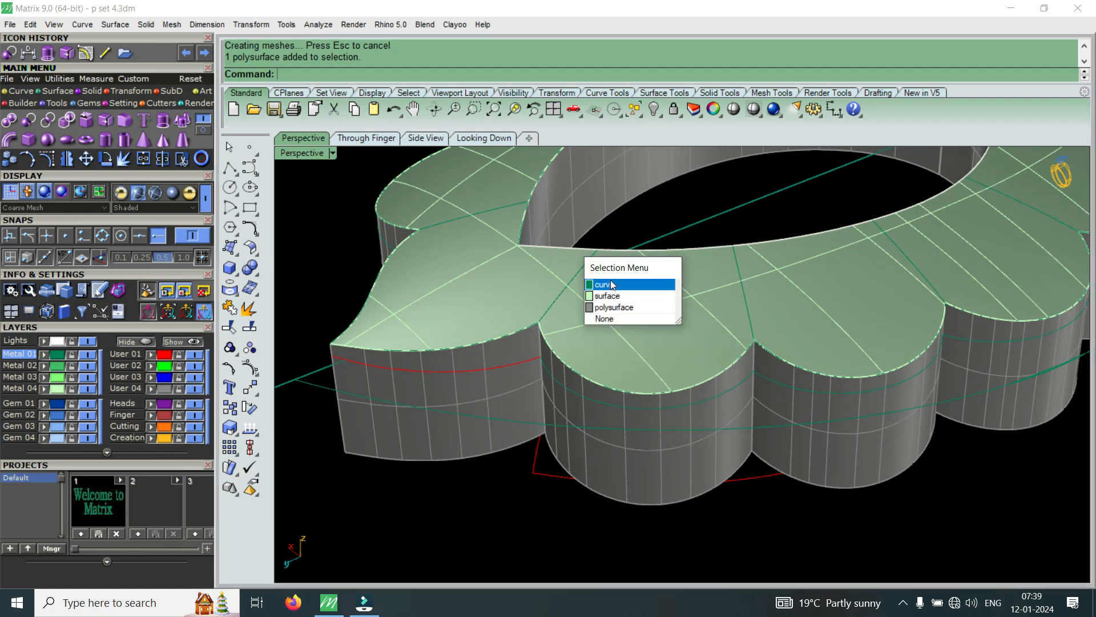
{"action": "scroll", "coordinate": [600, 330], "scroll_direction": "down", "scroll_amount": 3}
{"action": "scroll", "coordinate": [567, 243], "scroll_direction": "up", "scroll_amount": 5}
{"action": "left_click", "coordinate": [587, 286]}
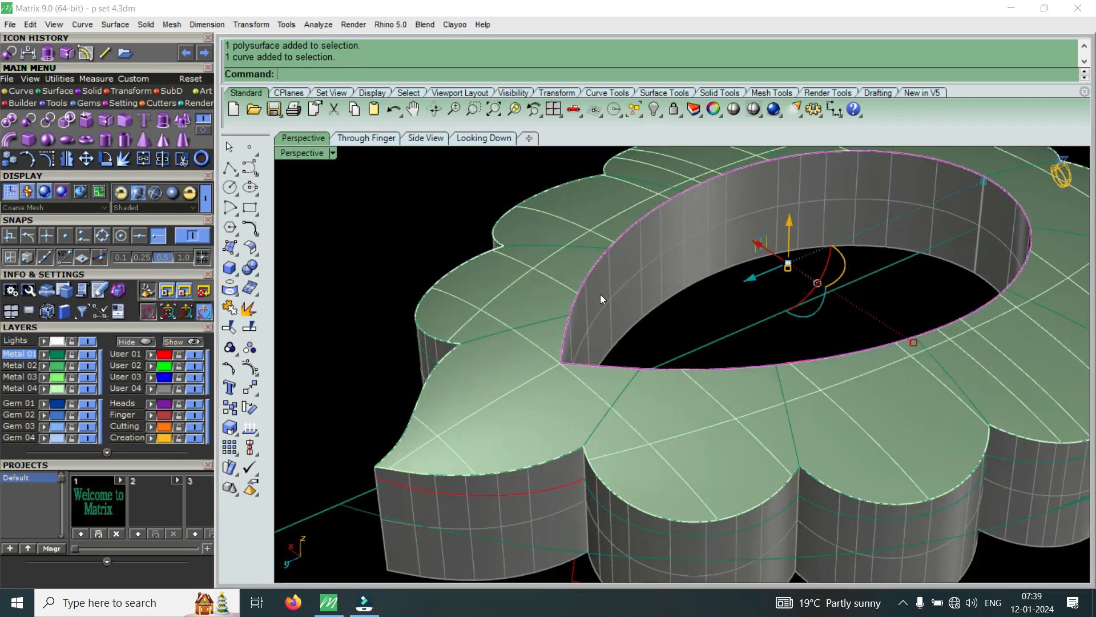
{"action": "scroll", "coordinate": [601, 315], "scroll_direction": "up", "scroll_amount": 3}
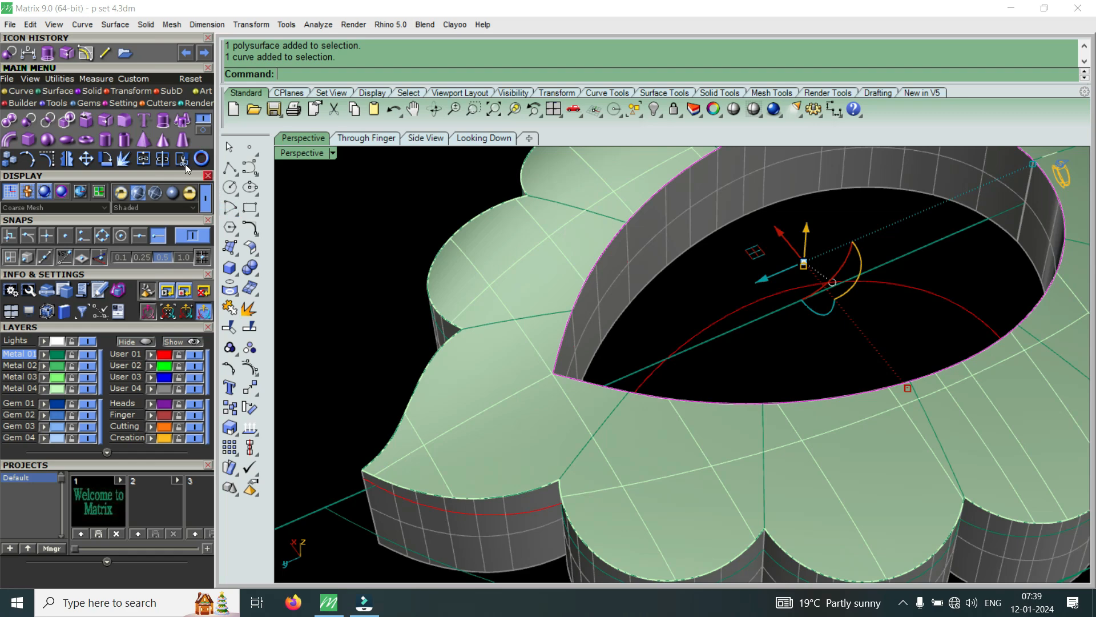
{"action": "left_click", "coordinate": [144, 158]}
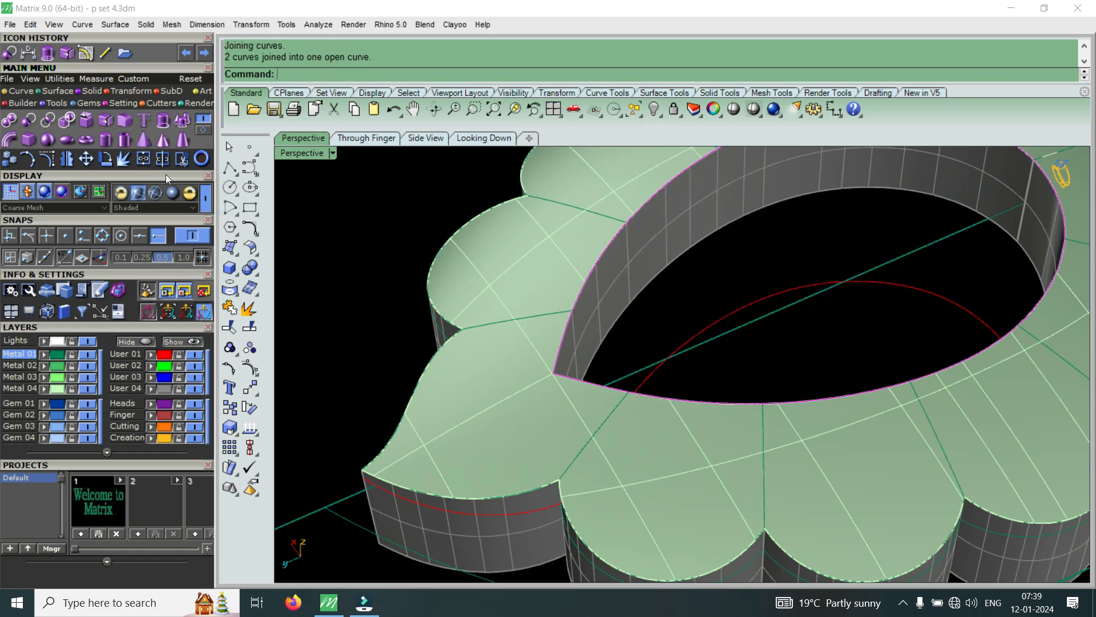
Offset the inner pear curve on the petal surface by 0.2, away from the opening.
{"action": "left_click", "coordinate": [92, 56]}
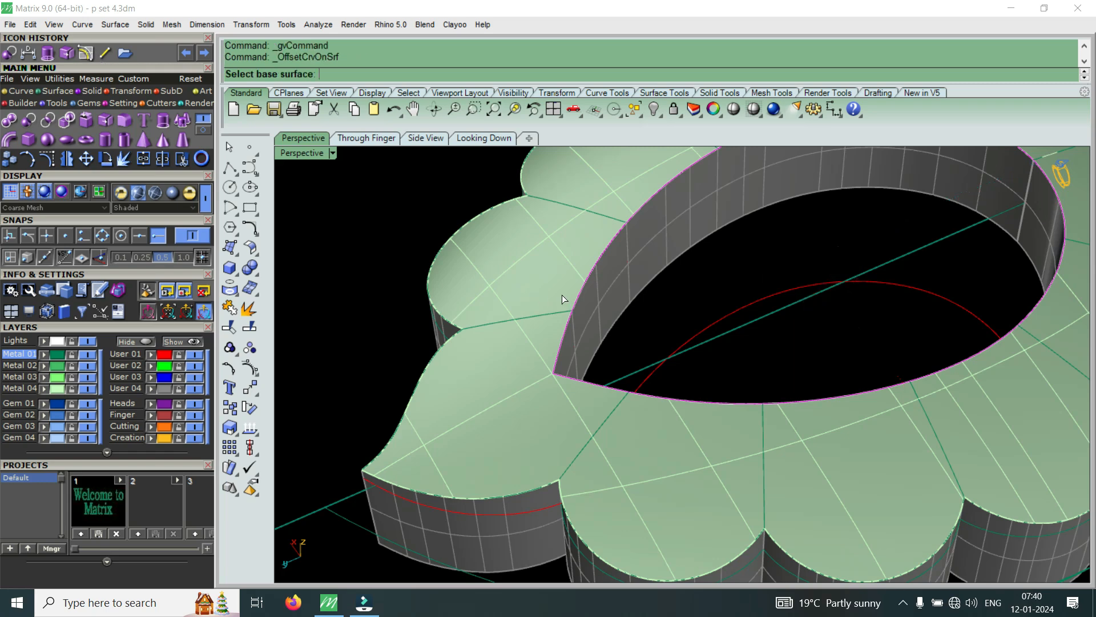
{"action": "left_click", "coordinate": [552, 289]}
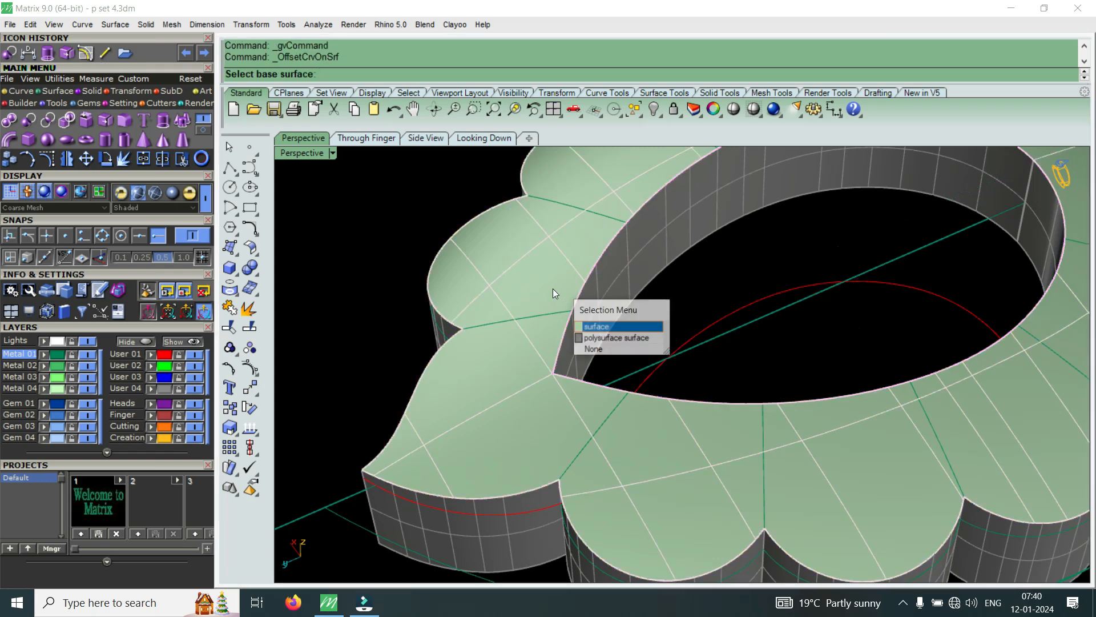
{"action": "left_click", "coordinate": [608, 337]}
{"action": "type", "text": "f"}
{"action": "key", "text": "Return"}
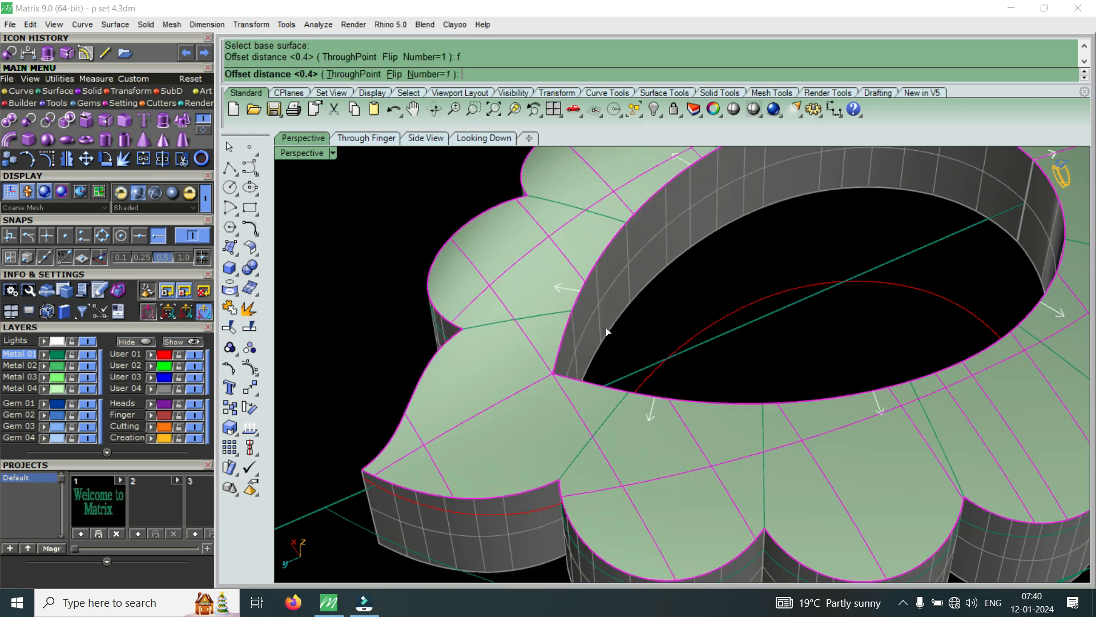
{"action": "type", "text": ".2"}
{"action": "key", "text": "Return"}
{"action": "right_click_drag", "start_coordinate": [567, 319], "coordinate": [528, 388]}
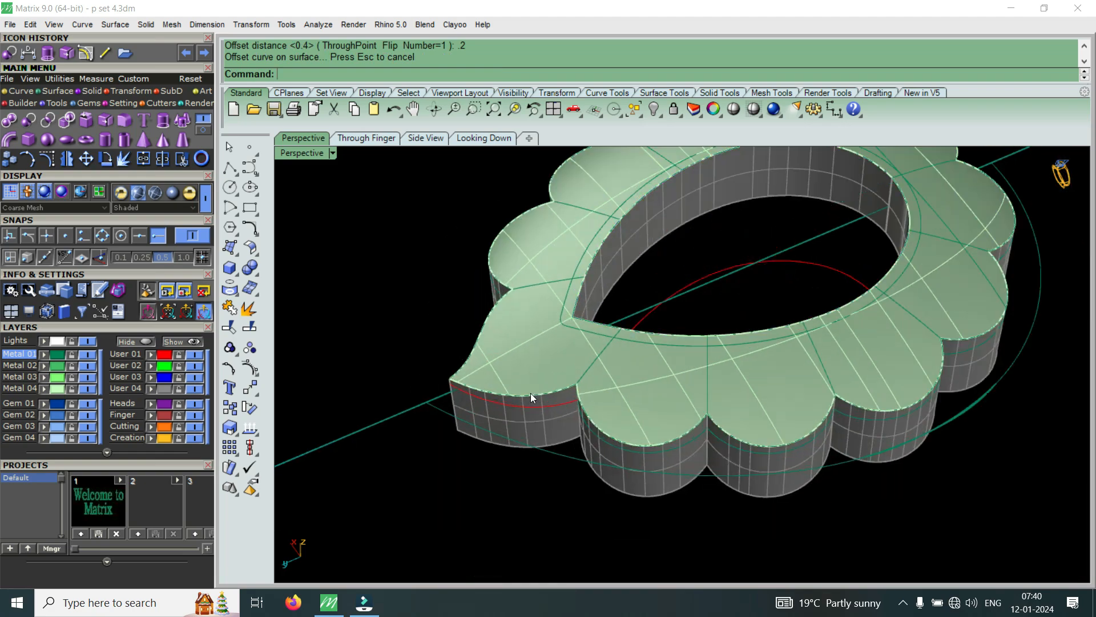
{"action": "left_click", "coordinate": [531, 392]}
{"action": "left_click", "coordinate": [593, 431]}
{"action": "scroll", "coordinate": [612, 383], "scroll_direction": "down", "scroll_amount": 8}
{"action": "scroll", "coordinate": [827, 288], "scroll_direction": "up", "scroll_amount": 8}
{"action": "scroll", "coordinate": [822, 292], "scroll_direction": "down", "scroll_amount": 5}
{"action": "scroll", "coordinate": [453, 433], "scroll_direction": "up", "scroll_amount": 10}
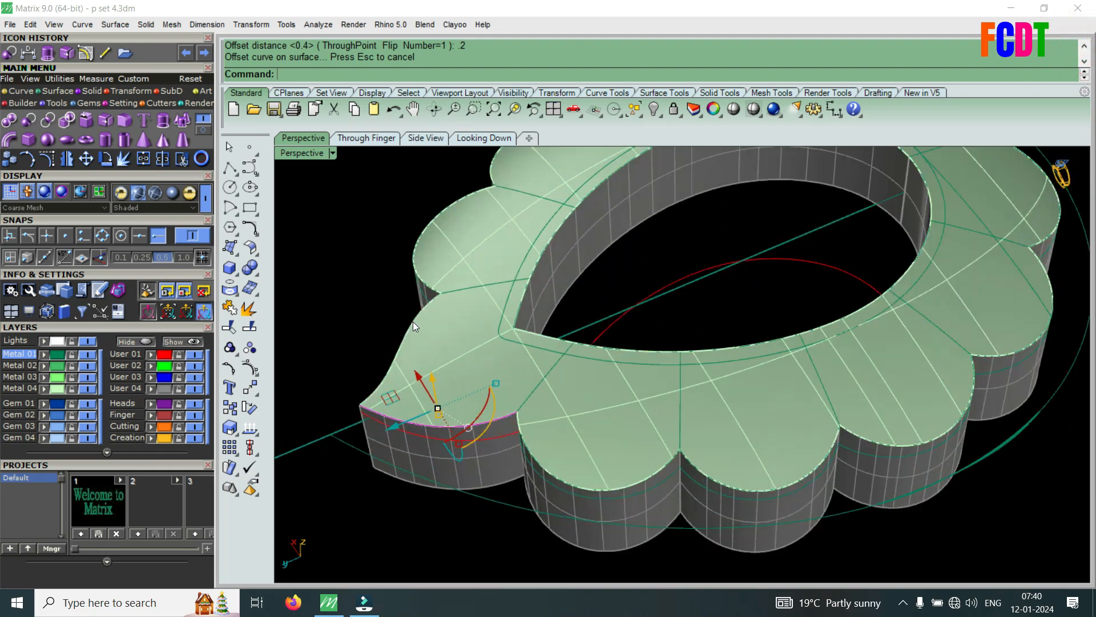
{"action": "left_click", "coordinate": [413, 321]}
{"action": "left_click", "coordinate": [454, 359]}
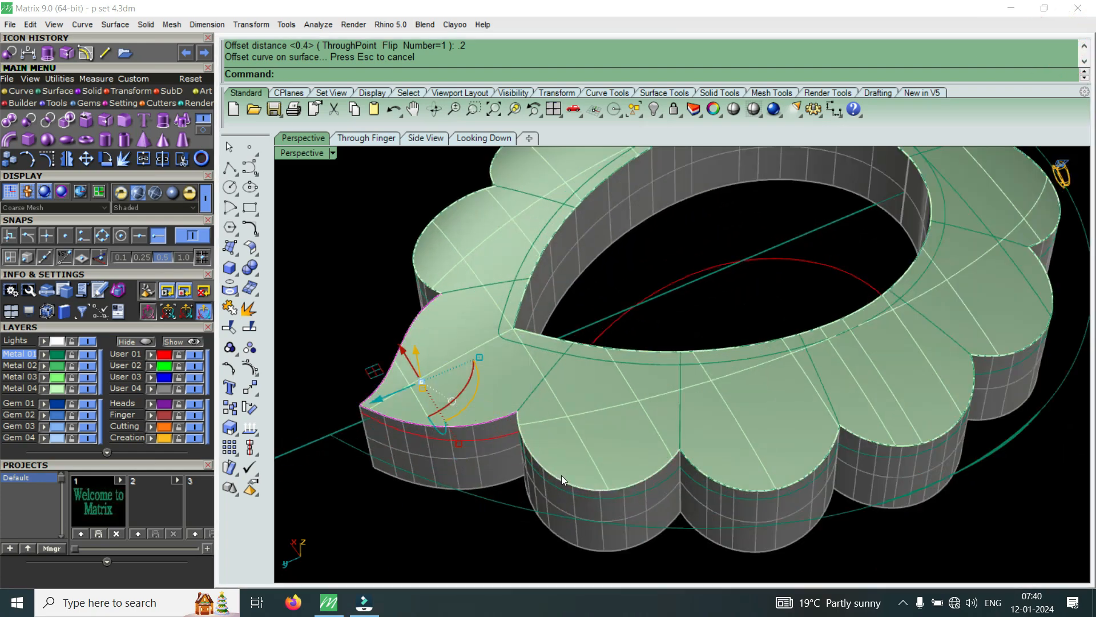
{"action": "left_click", "coordinate": [538, 461]}
{"action": "left_click", "coordinate": [595, 495]}
{"action": "scroll", "coordinate": [583, 472], "scroll_direction": "down", "scroll_amount": 4}
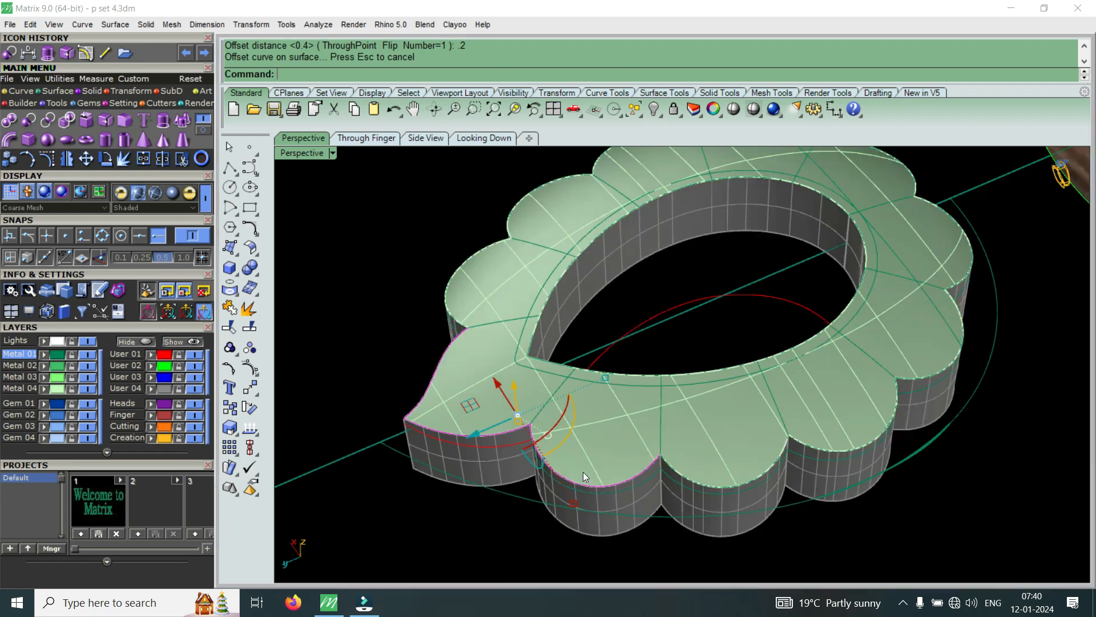
{"action": "scroll", "coordinate": [582, 473], "scroll_direction": "up", "scroll_amount": 4}
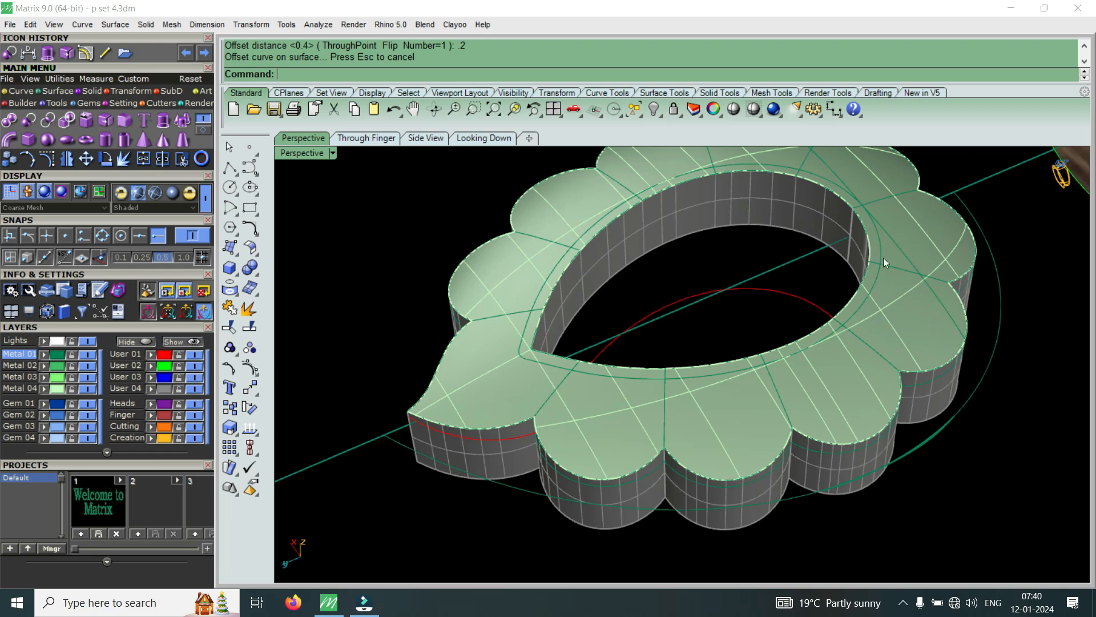
Duplicate the inner and outer borders of the light green petal surface with DupBorder.
{"action": "scroll", "coordinate": [693, 425], "scroll_direction": "down", "scroll_amount": 3}
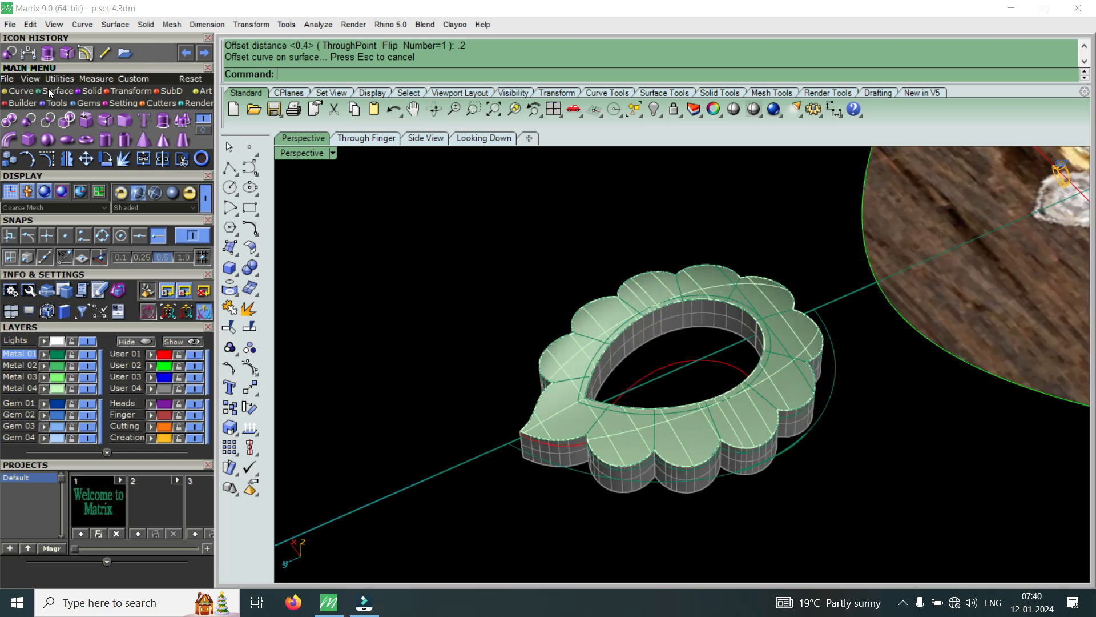
{"action": "left_click", "coordinate": [30, 90]}
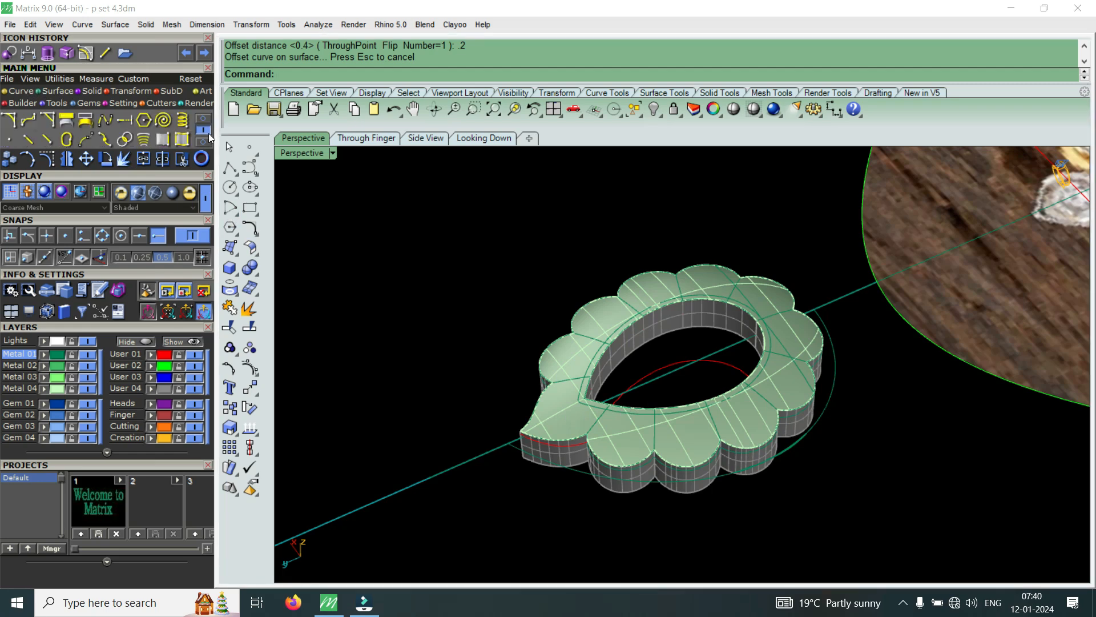
{"action": "left_click", "coordinate": [179, 144]}
{"action": "scroll", "coordinate": [618, 462], "scroll_direction": "up", "scroll_amount": 8}
{"action": "left_click", "coordinate": [540, 385]}
{"action": "left_click", "coordinate": [581, 426]}
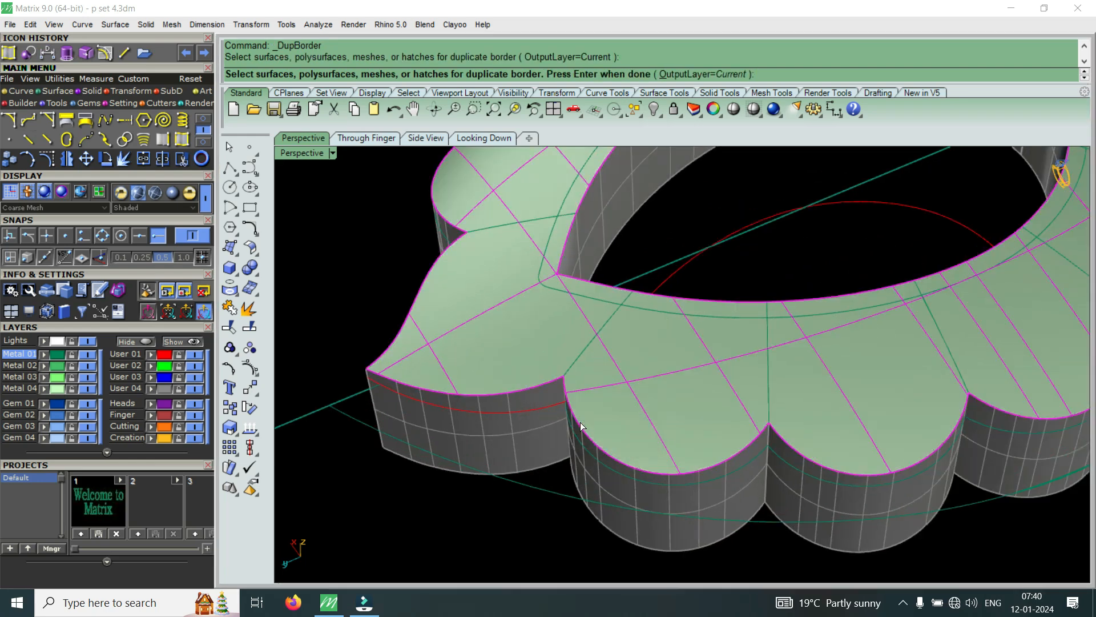
{"action": "key", "text": "Return"}
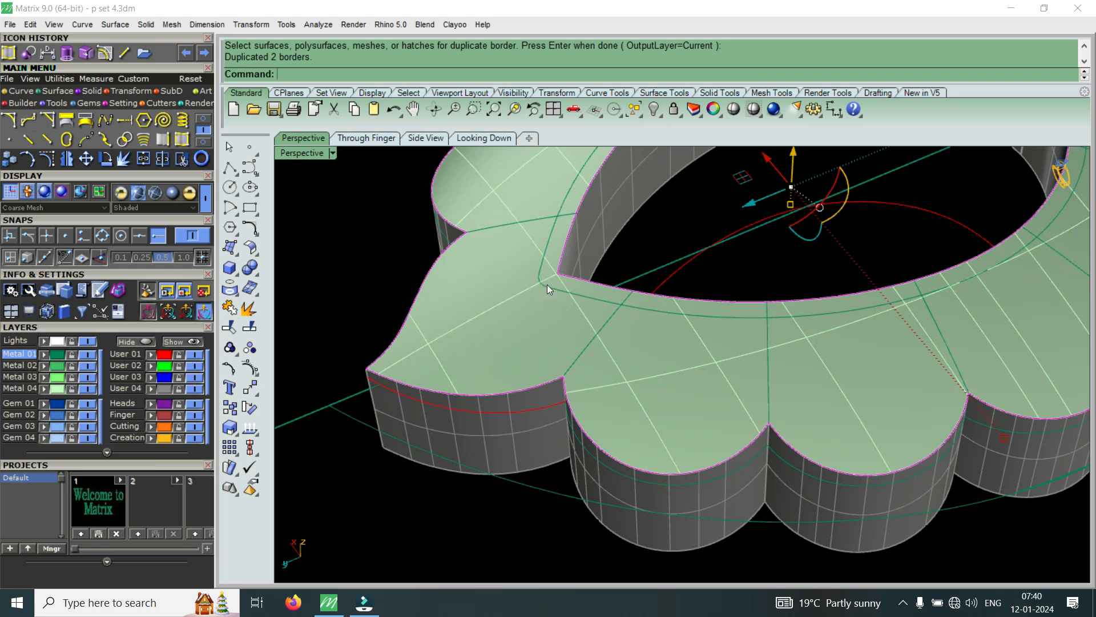
{"action": "key", "text": "Escape"}
Offset the scalloped outer border curve inward on the light green petal surface by 0.4.
{"action": "scroll", "coordinate": [549, 383], "scroll_direction": "up", "scroll_amount": 5}
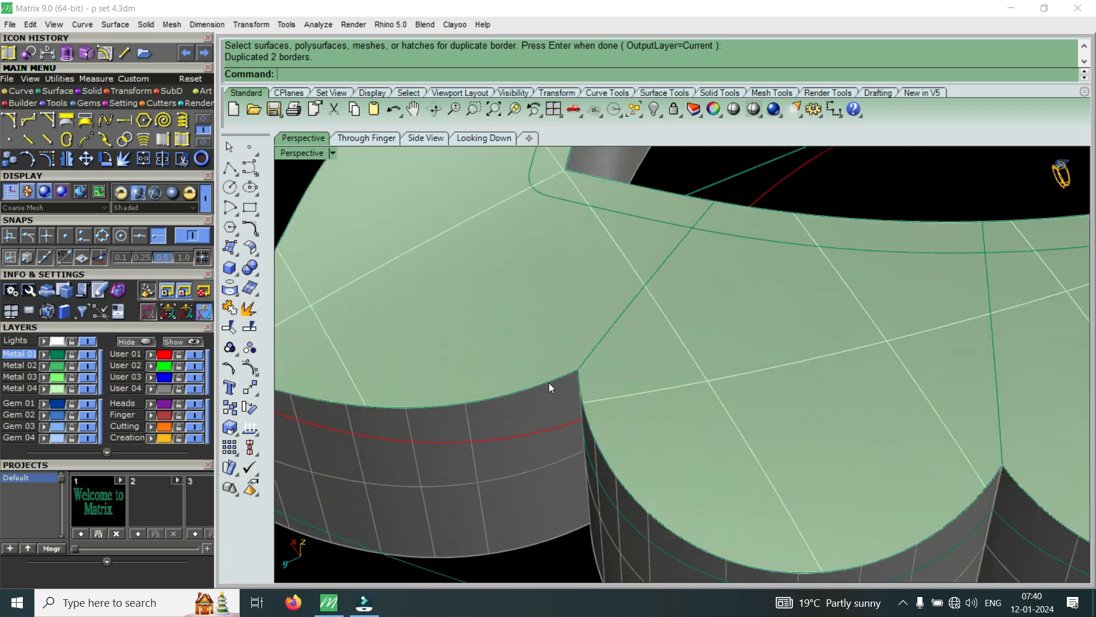
{"action": "left_click", "coordinate": [550, 388]}
{"action": "left_click", "coordinate": [596, 428]}
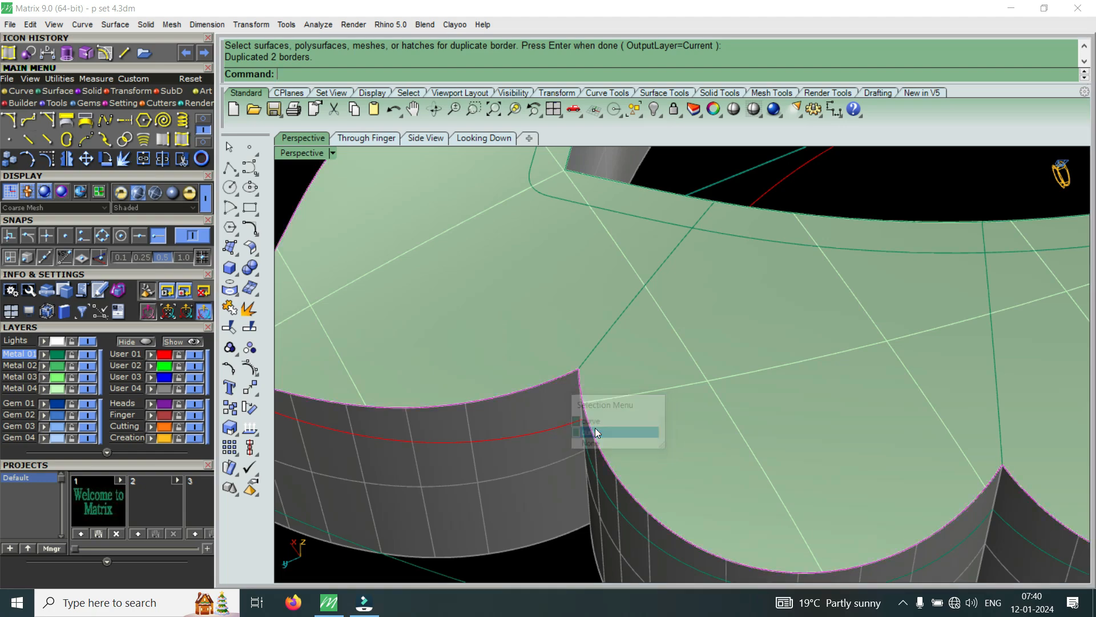
{"action": "scroll", "coordinate": [597, 432], "scroll_direction": "down", "scroll_amount": 5}
{"action": "scroll", "coordinate": [839, 474], "scroll_direction": "down", "scroll_amount": 5}
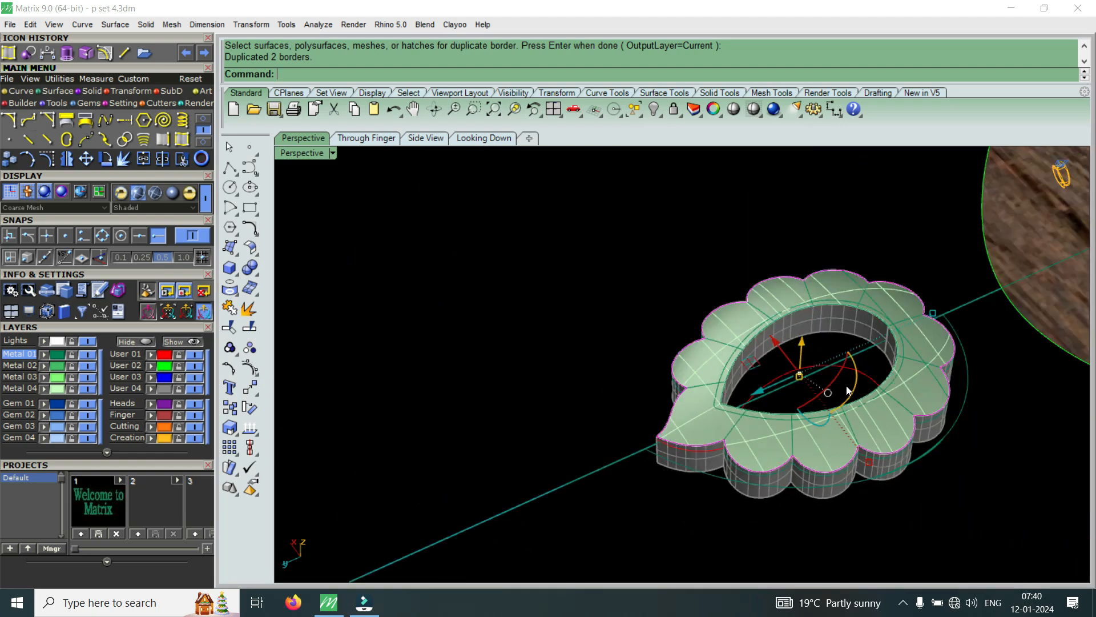
{"action": "scroll", "coordinate": [732, 430], "scroll_direction": "up", "scroll_amount": 4}
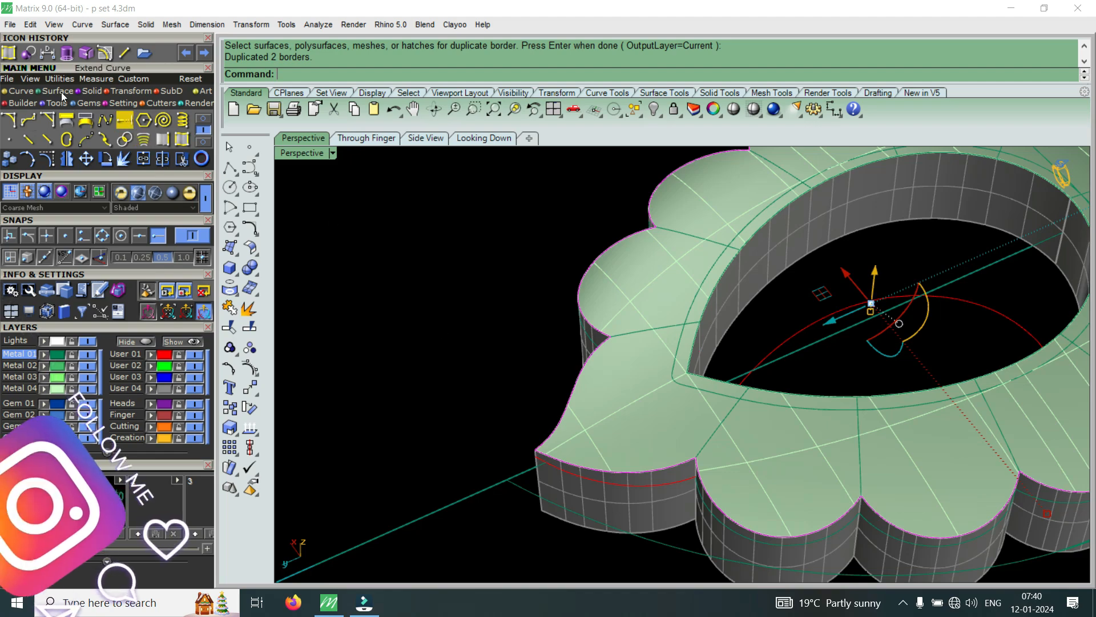
{"action": "scroll", "coordinate": [588, 364], "scroll_direction": "down", "scroll_amount": 4}
{"action": "scroll", "coordinate": [588, 364], "scroll_direction": "down", "scroll_amount": 3}
{"action": "scroll", "coordinate": [953, 249], "scroll_direction": "up", "scroll_amount": 6}
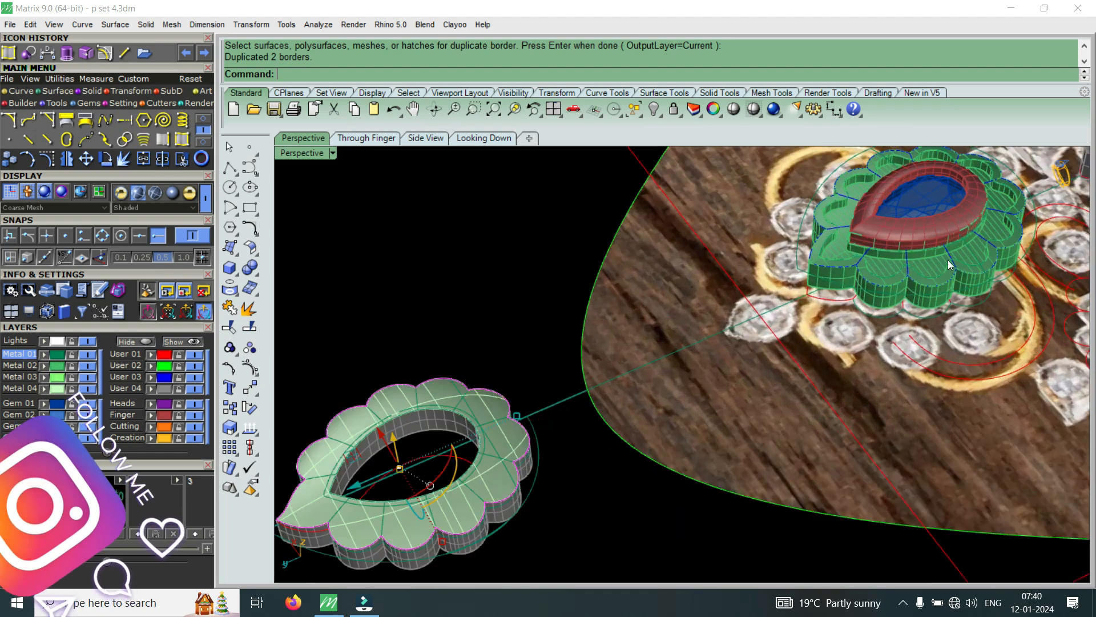
{"action": "scroll", "coordinate": [856, 265], "scroll_direction": "down", "scroll_amount": 5}
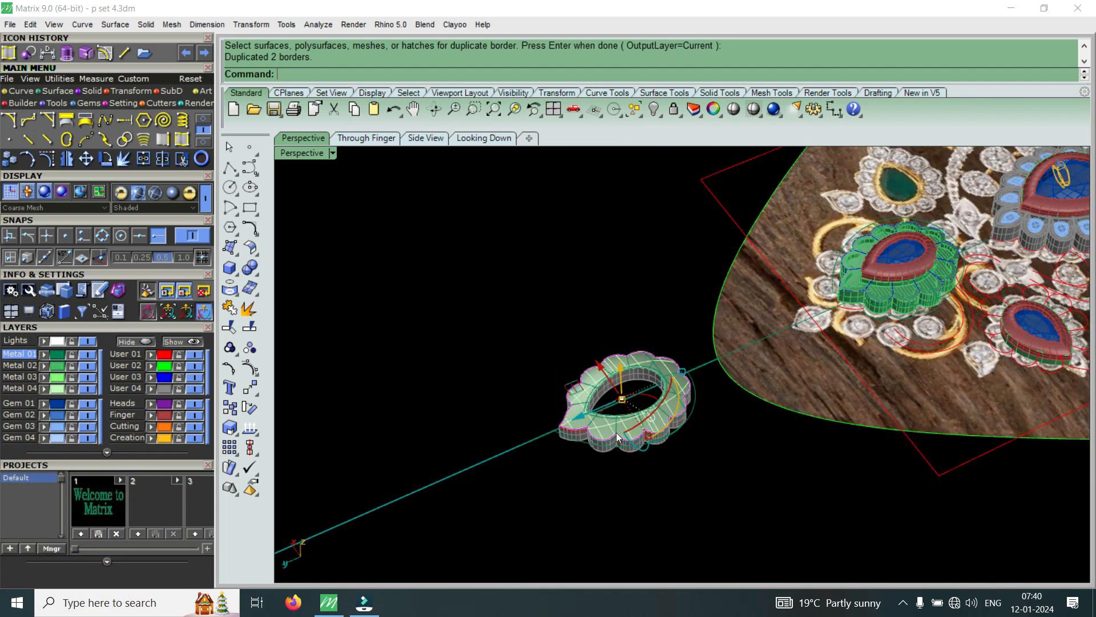
{"action": "scroll", "coordinate": [615, 433], "scroll_direction": "up", "scroll_amount": 6}
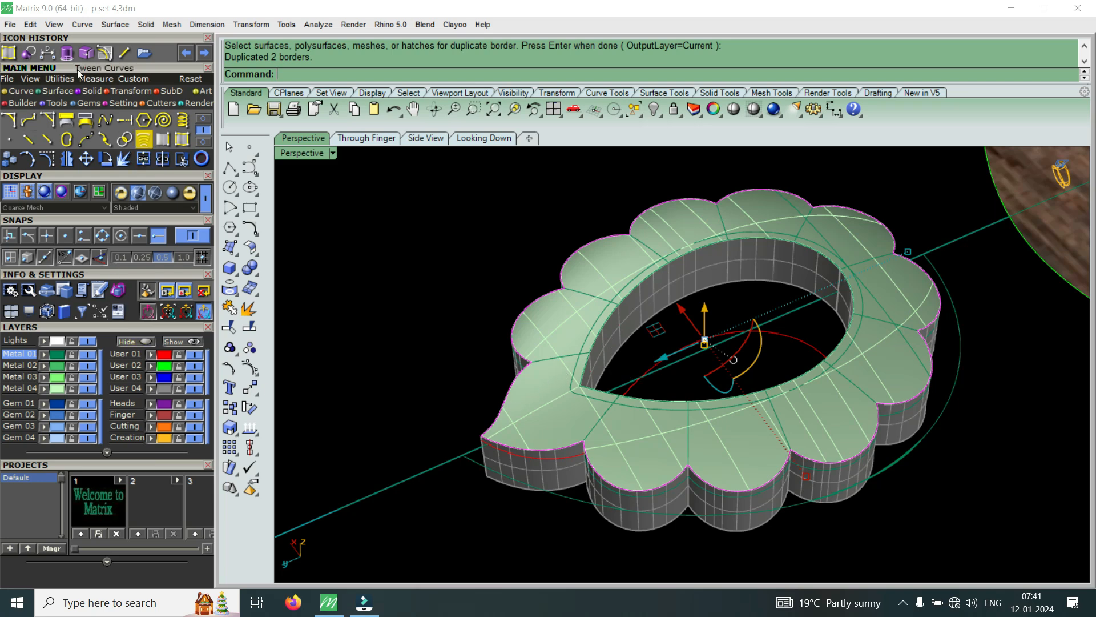
{"action": "left_click", "coordinate": [105, 58]}
{"action": "scroll", "coordinate": [518, 419], "scroll_direction": "up", "scroll_amount": 3}
{"action": "left_click", "coordinate": [560, 430]}
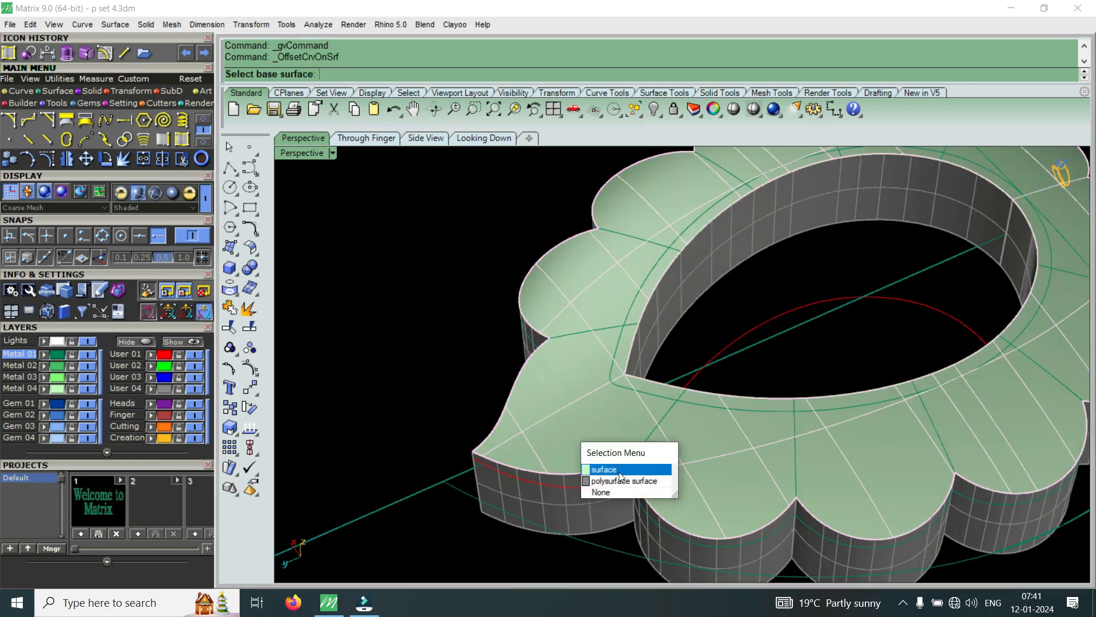
{"action": "left_click", "coordinate": [621, 472]}
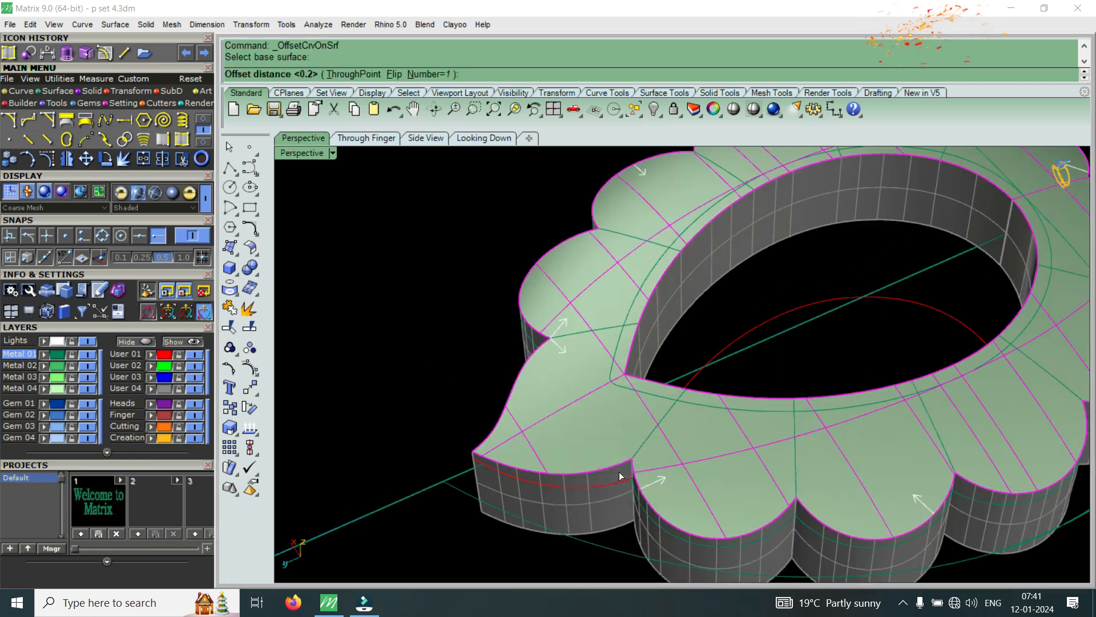
{"action": "type", "text": ".4"}
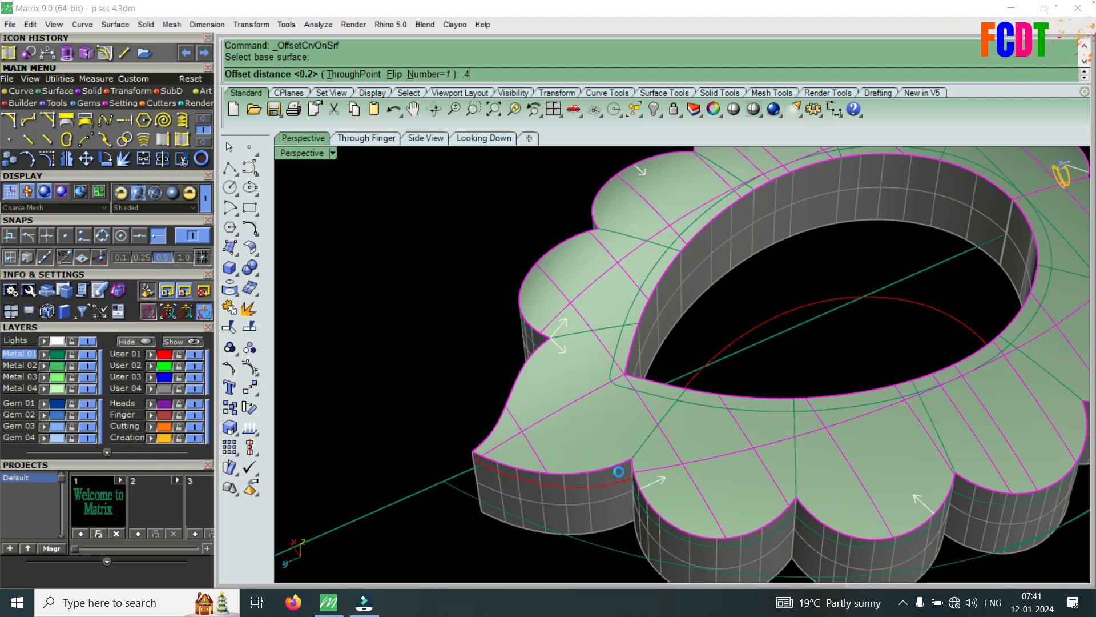
{"action": "key", "text": "Return"}
Hide the grey User 04 layer and trim away the petal surface inside the inner pear-shaped offset curve.
{"action": "scroll", "coordinate": [556, 421], "scroll_direction": "down", "scroll_amount": 5}
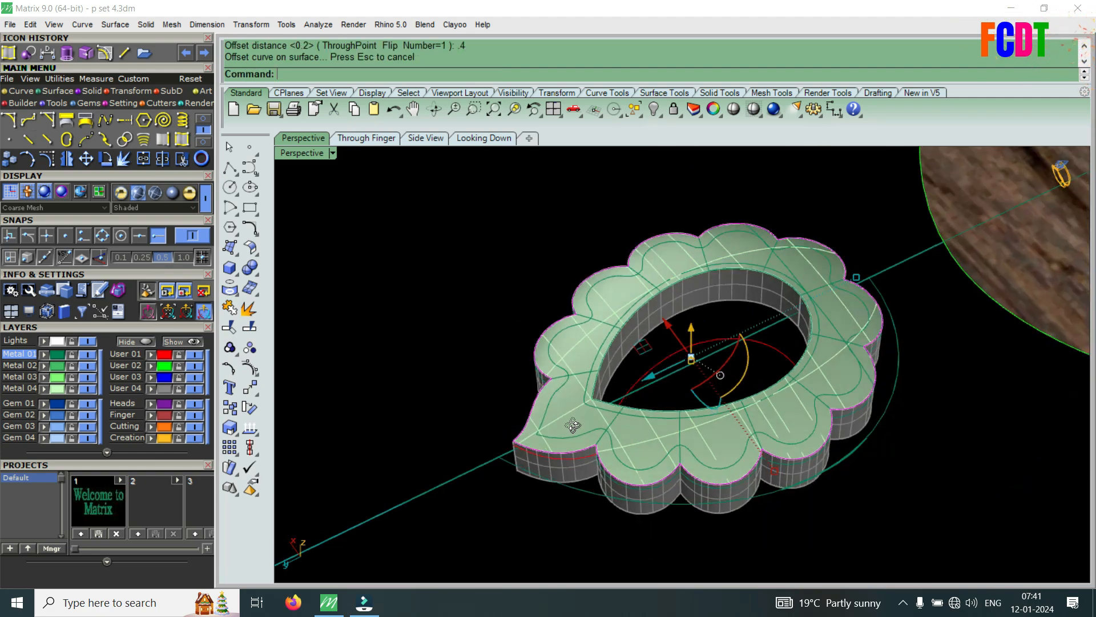
{"action": "right_click_drag", "start_coordinate": [573, 426], "coordinate": [585, 482]}
{"action": "scroll", "coordinate": [595, 441], "scroll_direction": "up", "scroll_amount": 4}
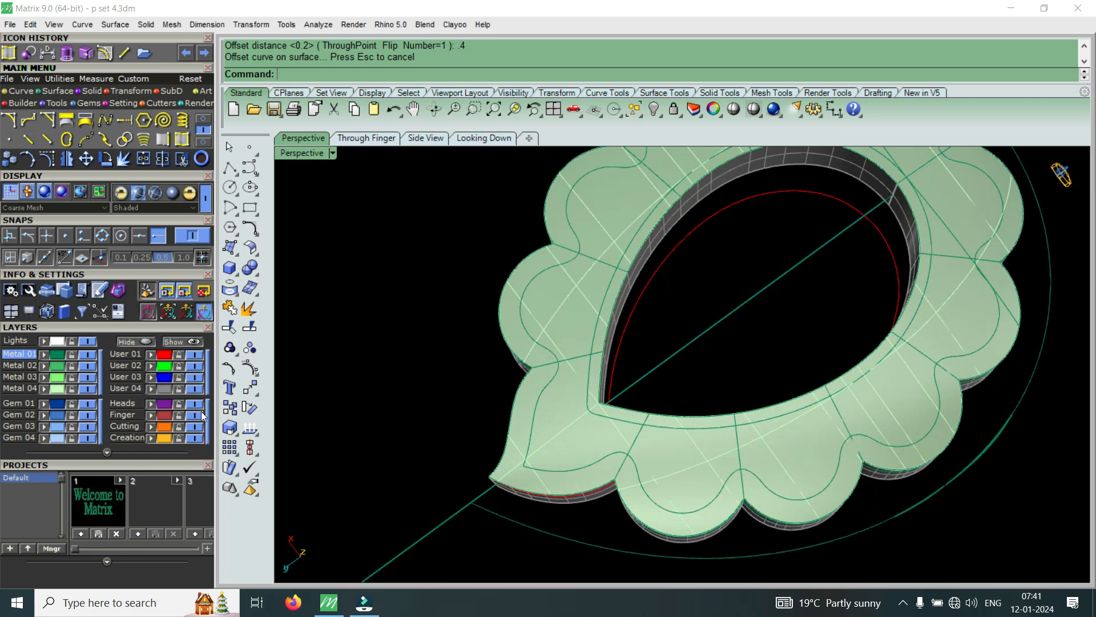
{"action": "scroll", "coordinate": [596, 441], "scroll_direction": "up", "scroll_amount": 4}
{"action": "left_click", "coordinate": [596, 399]}
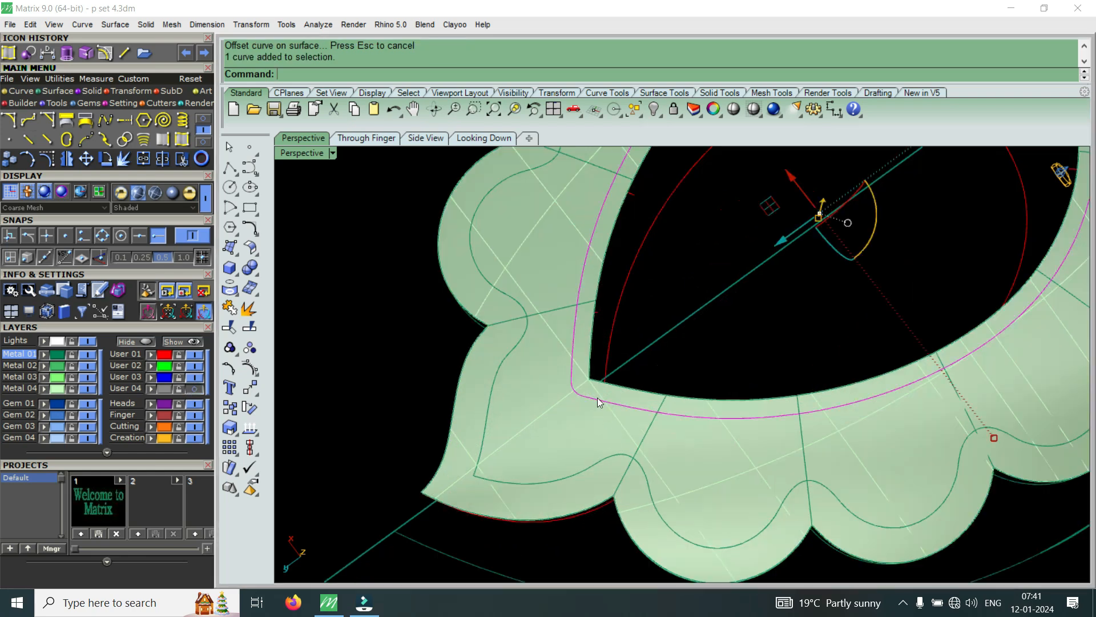
{"action": "left_click", "coordinate": [182, 159]}
{"action": "scroll", "coordinate": [620, 382], "scroll_direction": "up", "scroll_amount": 5}
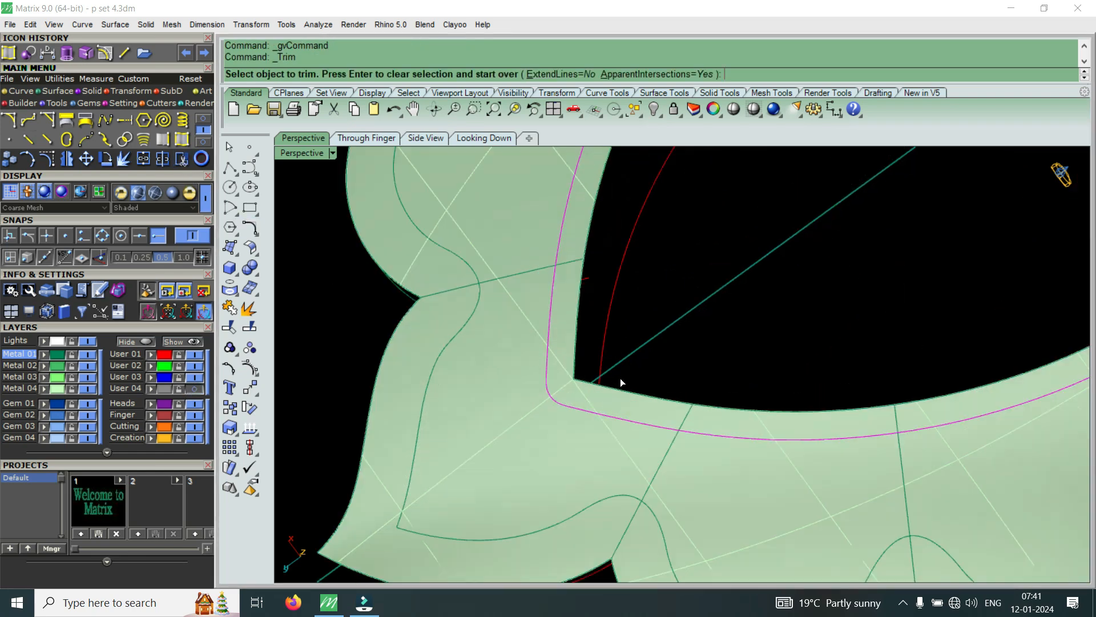
{"action": "left_click", "coordinate": [614, 404]}
{"action": "scroll", "coordinate": [614, 404], "scroll_direction": "down", "scroll_amount": 5}
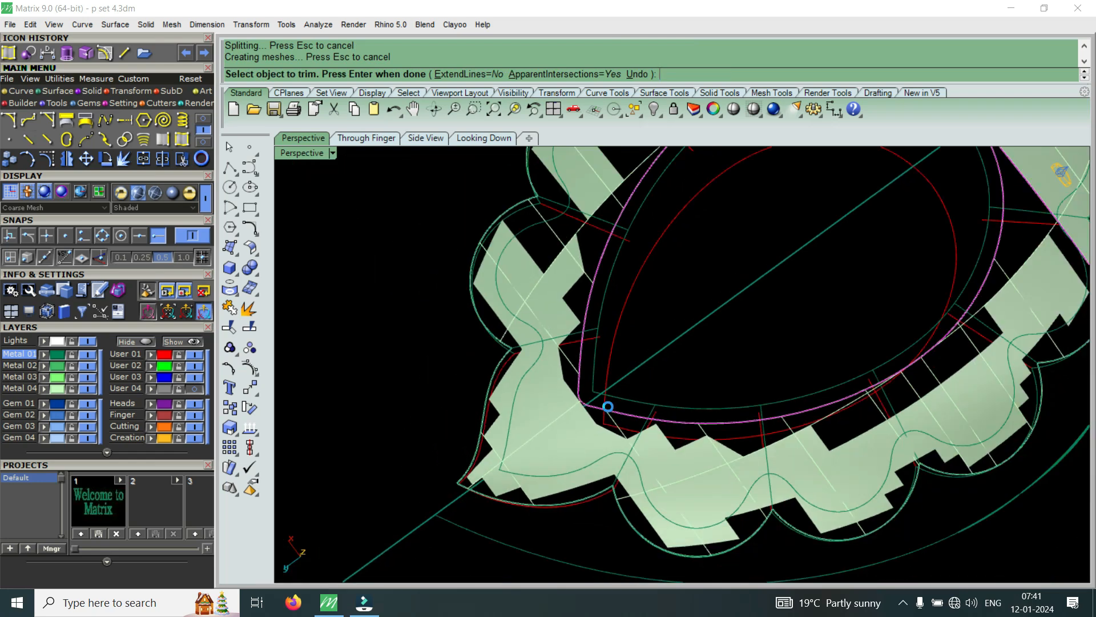
{"action": "key", "text": "Return"}
Trim away the petal surface's outer rim beyond the scalloped offset curve.
{"action": "left_click", "coordinate": [513, 472]}
{"action": "left_click", "coordinate": [544, 511]}
{"action": "scroll", "coordinate": [543, 496], "scroll_direction": "up", "scroll_amount": 6}
{"action": "key", "text": "ctrl+t"}
{"action": "left_click", "coordinate": [543, 497]}
{"action": "scroll", "coordinate": [545, 497], "scroll_direction": "down", "scroll_amount": 5}
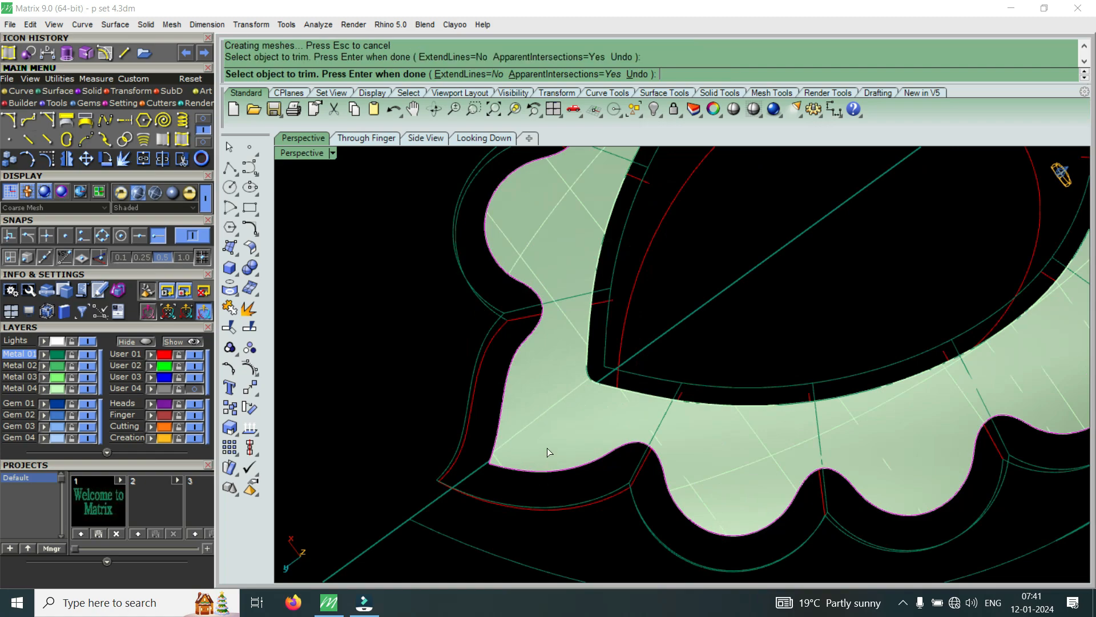
{"action": "key", "text": "Return"}
With the User 04 layer shown, extrude the trimmed petal surface as a solid by 0.5 to both sides and delete the source surface.
{"action": "left_click", "coordinate": [549, 446]}
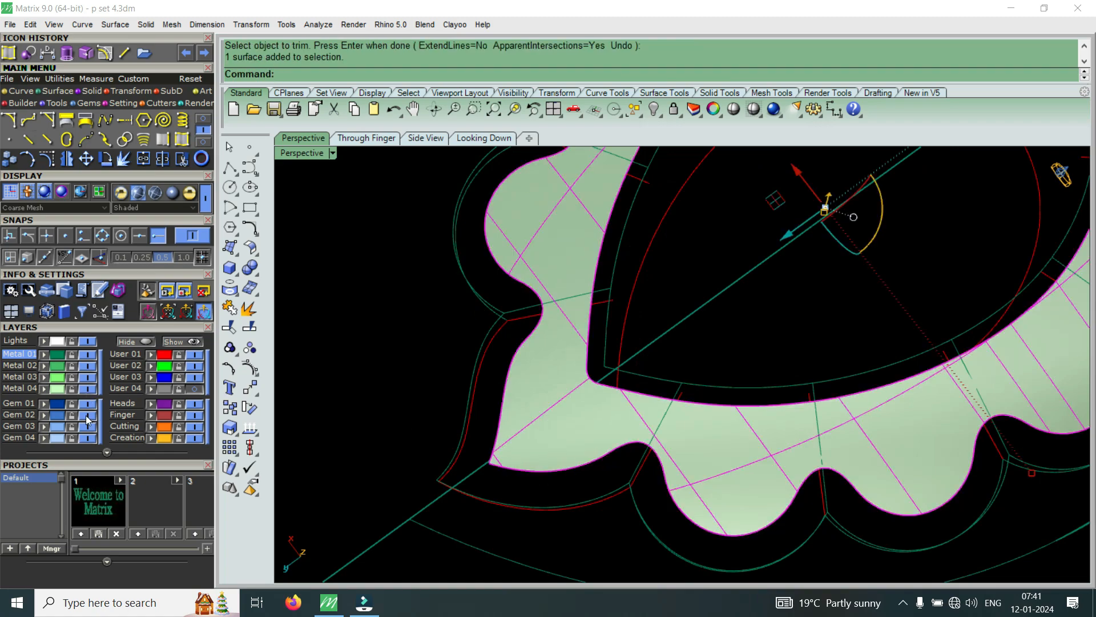
{"action": "left_click", "coordinate": [197, 389]}
{"action": "scroll", "coordinate": [406, 402], "scroll_direction": "down", "scroll_amount": 5}
{"action": "right_click_drag", "start_coordinate": [407, 402], "coordinate": [421, 303]}
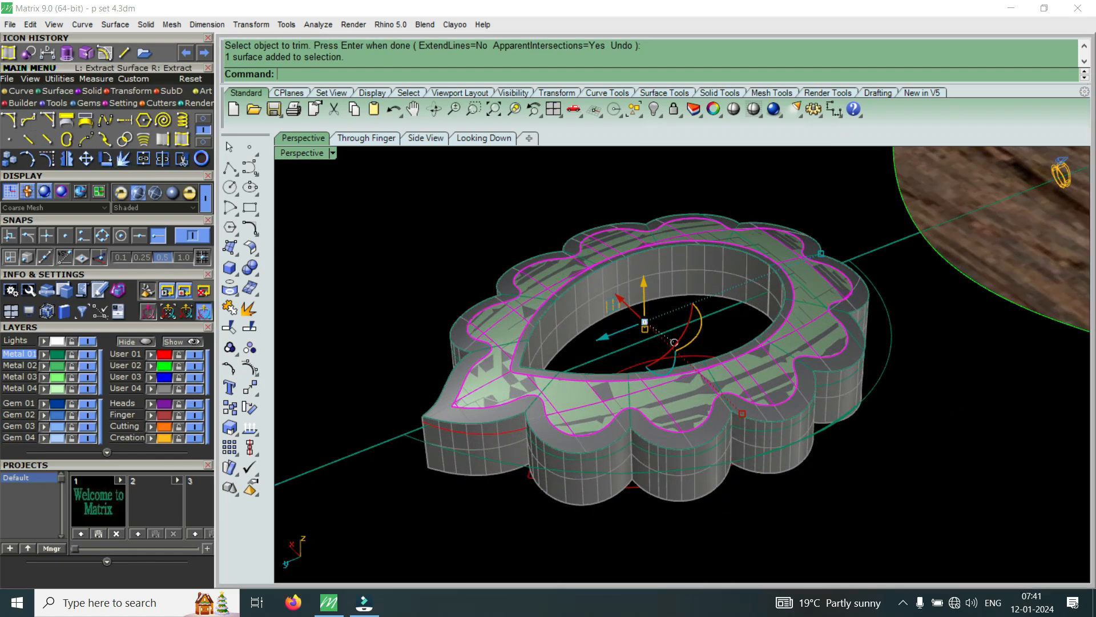
{"action": "left_click", "coordinate": [66, 54]}
{"action": "left_click", "coordinate": [412, 73]}
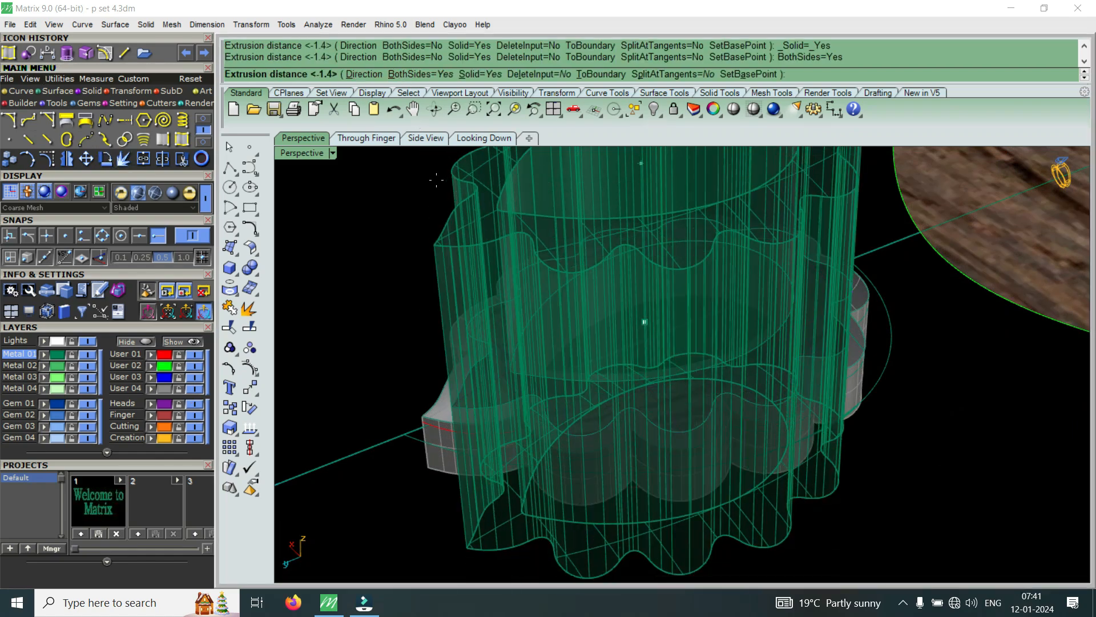
{"action": "type", "text": ".5"}
{"action": "key", "text": "Return"}
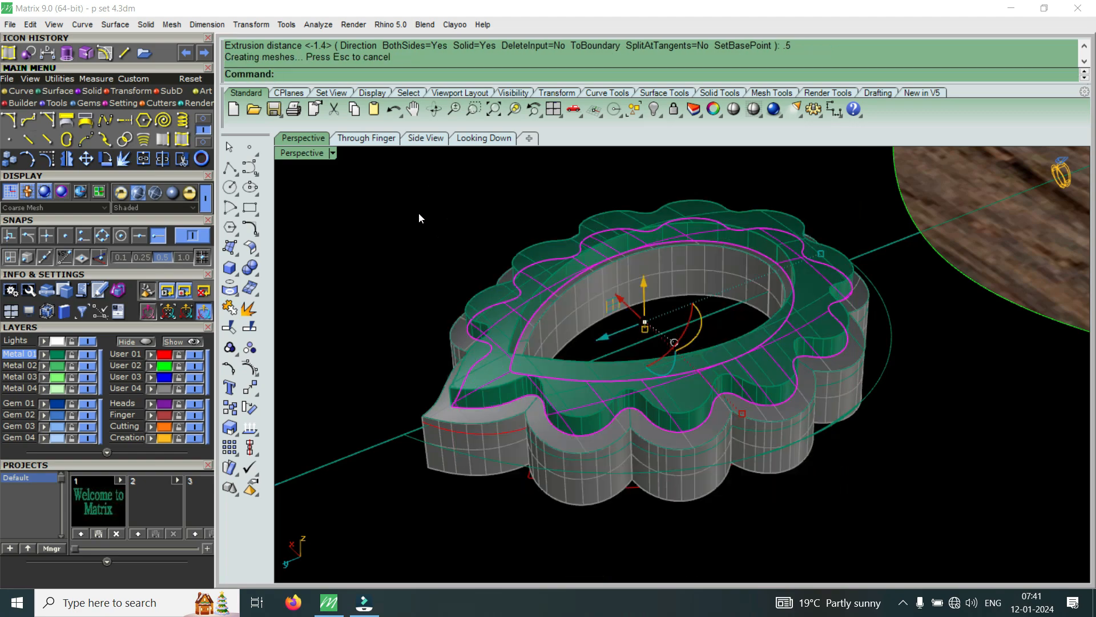
{"action": "key", "text": "Delete"}
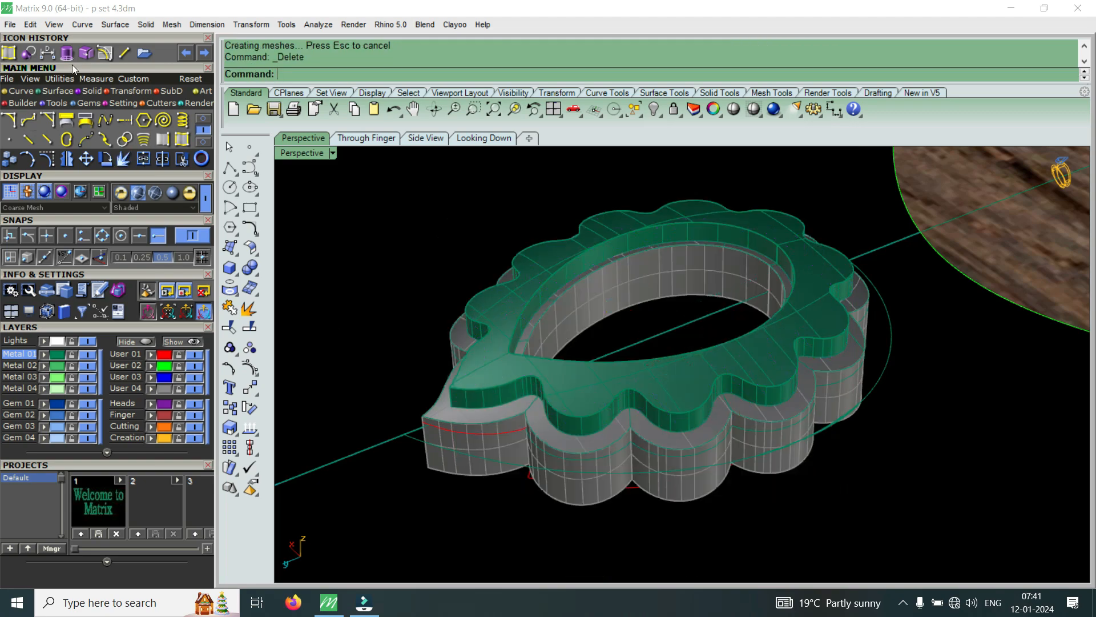
Subtract the extruded green solid from the grey petal solid with BooleanDifference.
{"action": "left_click", "coordinate": [31, 52]}
{"action": "scroll", "coordinate": [452, 414], "scroll_direction": "up", "scroll_amount": 3}
{"action": "left_click", "coordinate": [452, 413]}
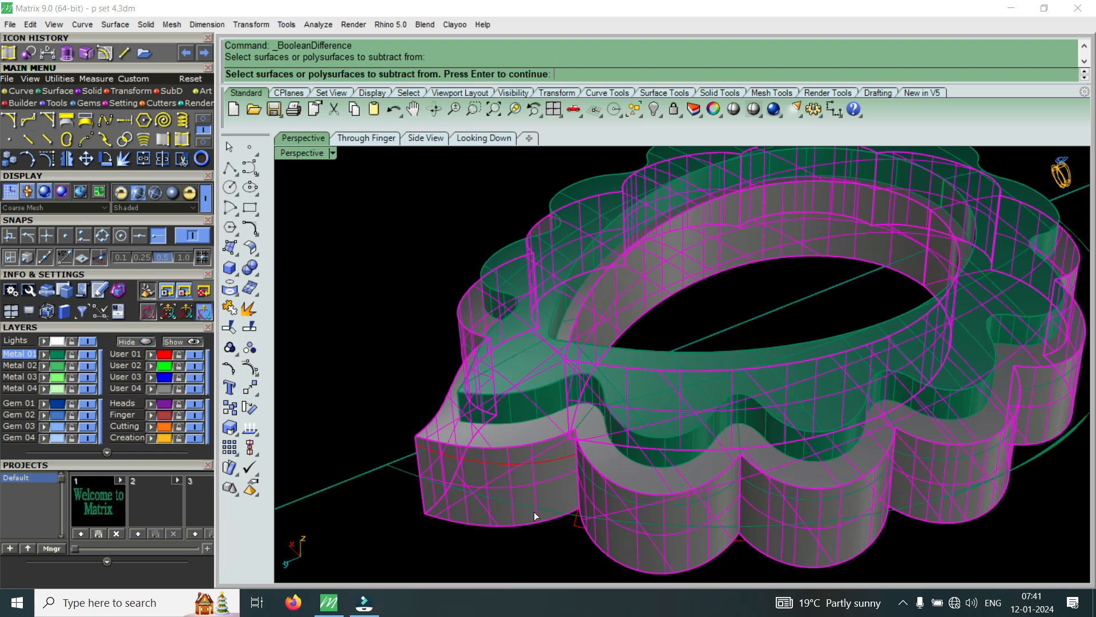
{"action": "key", "text": "Return"}
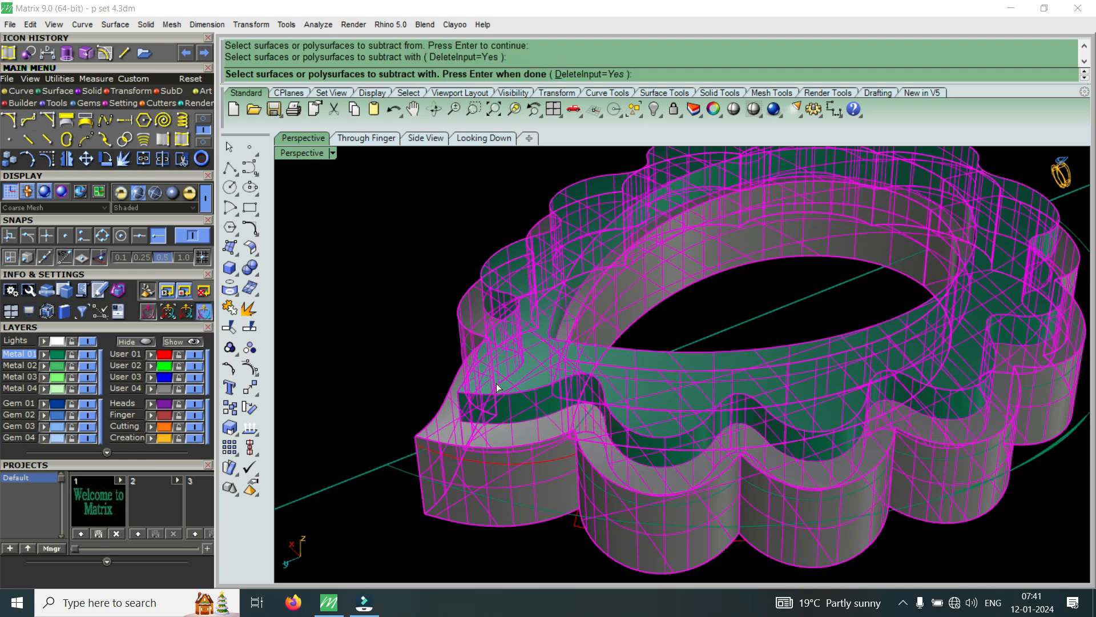
{"action": "key", "text": "Return"}
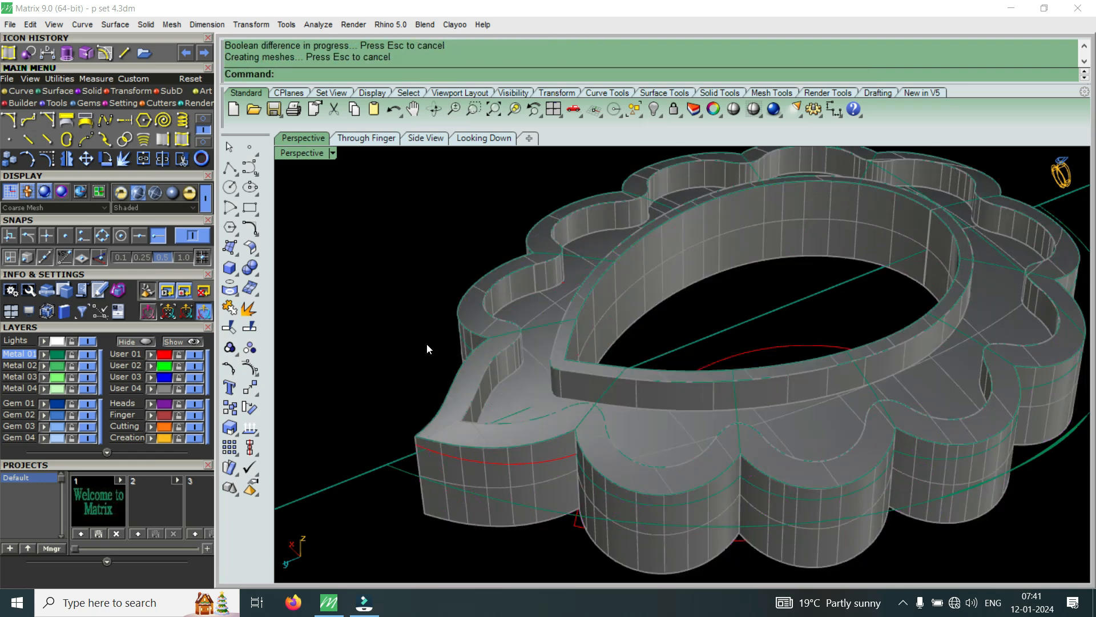
Show the hidden objects and raise the red bezel with its blue gem above the recessed petal solid.
{"action": "left_click", "coordinate": [661, 116]}
{"action": "left_click", "coordinate": [677, 135]}
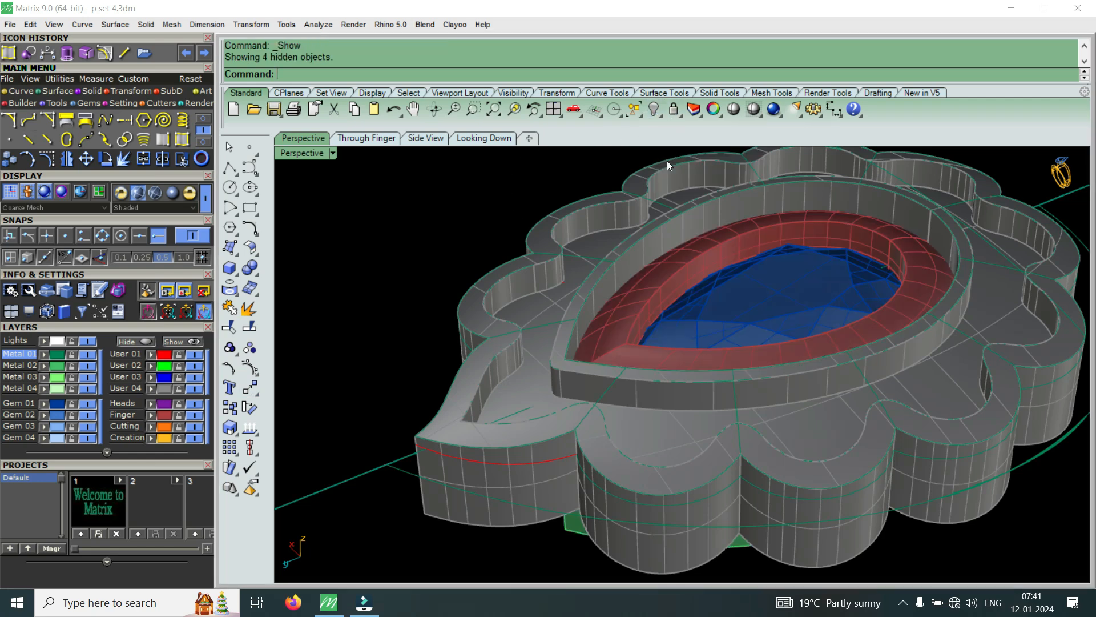
{"action": "left_click", "coordinate": [658, 273]}
{"action": "right_click_drag", "start_coordinate": [645, 370], "coordinate": [748, 368]}
{"action": "left_click_drag", "start_coordinate": [737, 364], "coordinate": [745, 290]}
{"action": "key", "text": "Escape"}
{"action": "scroll", "coordinate": [628, 317], "scroll_direction": "down", "scroll_amount": 5}
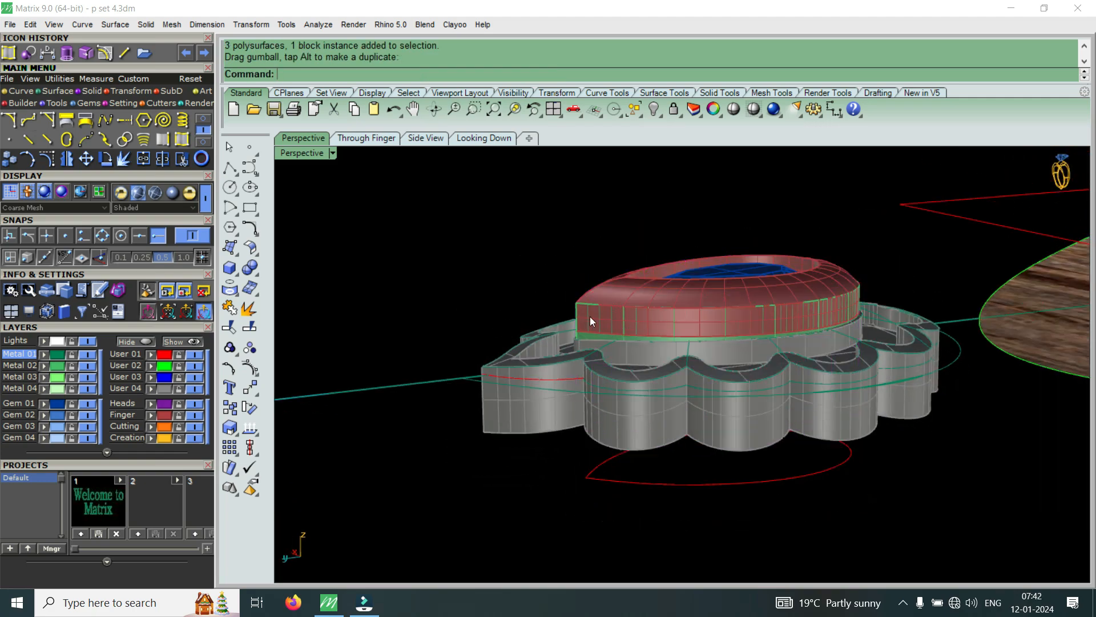
Compare the bezel height with the green flower and lower the grey flower's bezel and gem slightly.
{"action": "scroll", "coordinate": [871, 280], "scroll_direction": "up", "scroll_amount": 5}
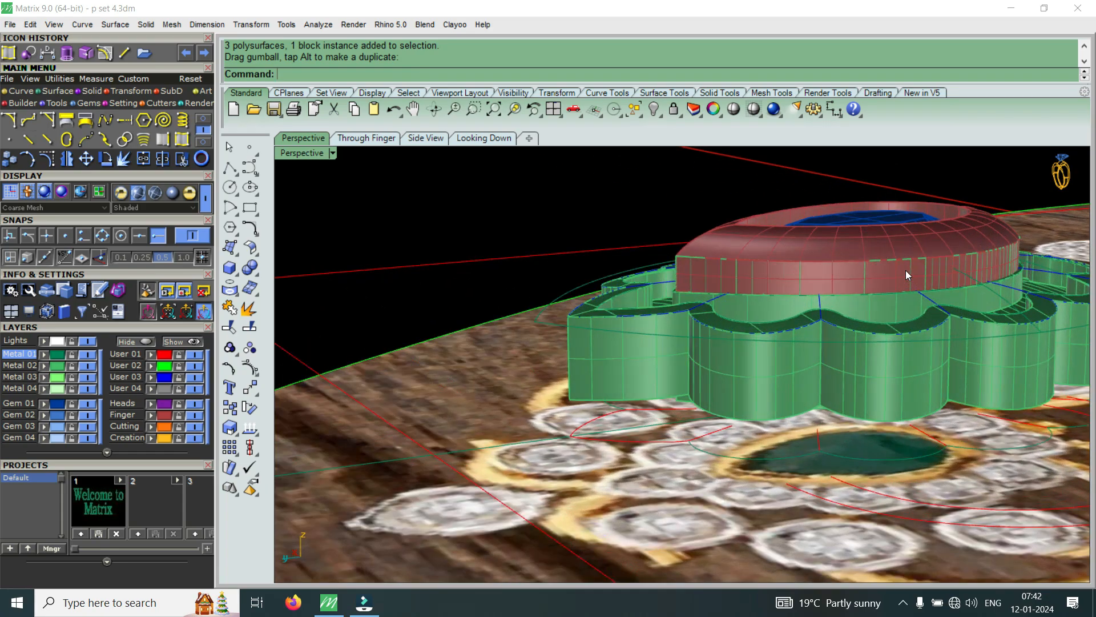
{"action": "scroll", "coordinate": [905, 269], "scroll_direction": "down", "scroll_amount": 6}
{"action": "scroll", "coordinate": [480, 377], "scroll_direction": "up", "scroll_amount": 5}
{"action": "left_click", "coordinate": [479, 375]}
{"action": "scroll", "coordinate": [465, 371], "scroll_direction": "up", "scroll_amount": 3}
{"action": "left_click_drag", "start_coordinate": [463, 374], "coordinate": [463, 378]}
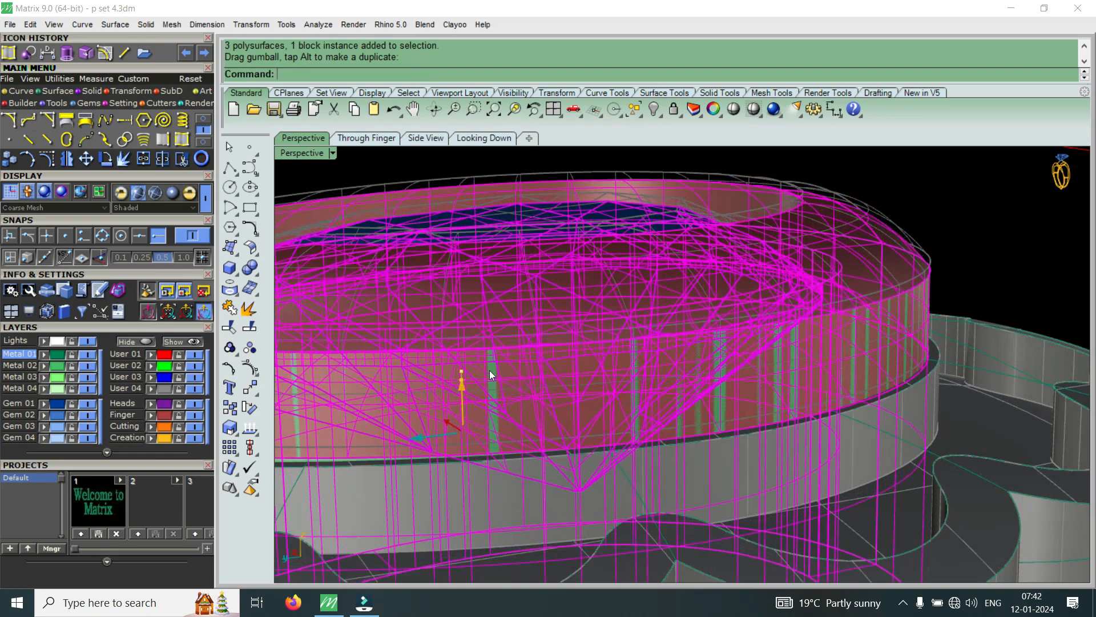
{"action": "key", "text": "Escape"}
{"action": "scroll", "coordinate": [641, 333], "scroll_direction": "down", "scroll_amount": 9}
Hide the User 02 layer and select the grey flower's petal solid, surfaces and curves, leaving out the bezel and gem group.
{"action": "right_click_drag", "start_coordinate": [723, 310], "coordinate": [640, 468]}
{"action": "scroll", "coordinate": [521, 331], "scroll_direction": "down", "scroll_amount": 10}
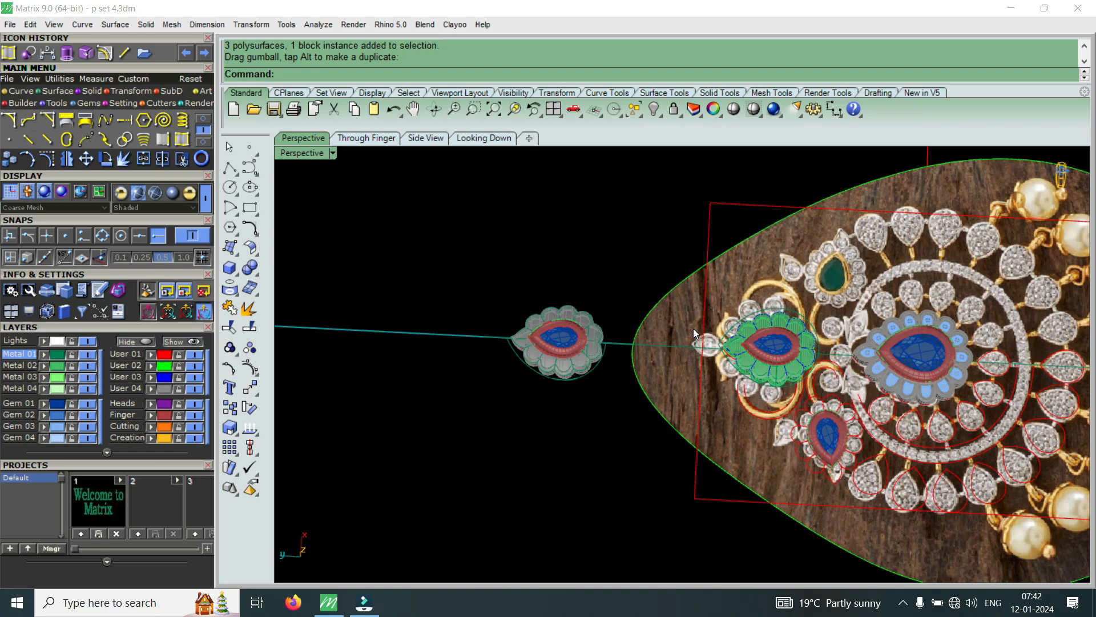
{"action": "scroll", "coordinate": [816, 353], "scroll_direction": "up", "scroll_amount": 3}
{"action": "right_click_drag", "start_coordinate": [767, 358], "coordinate": [763, 387]}
{"action": "scroll", "coordinate": [764, 388], "scroll_direction": "down", "scroll_amount": 3}
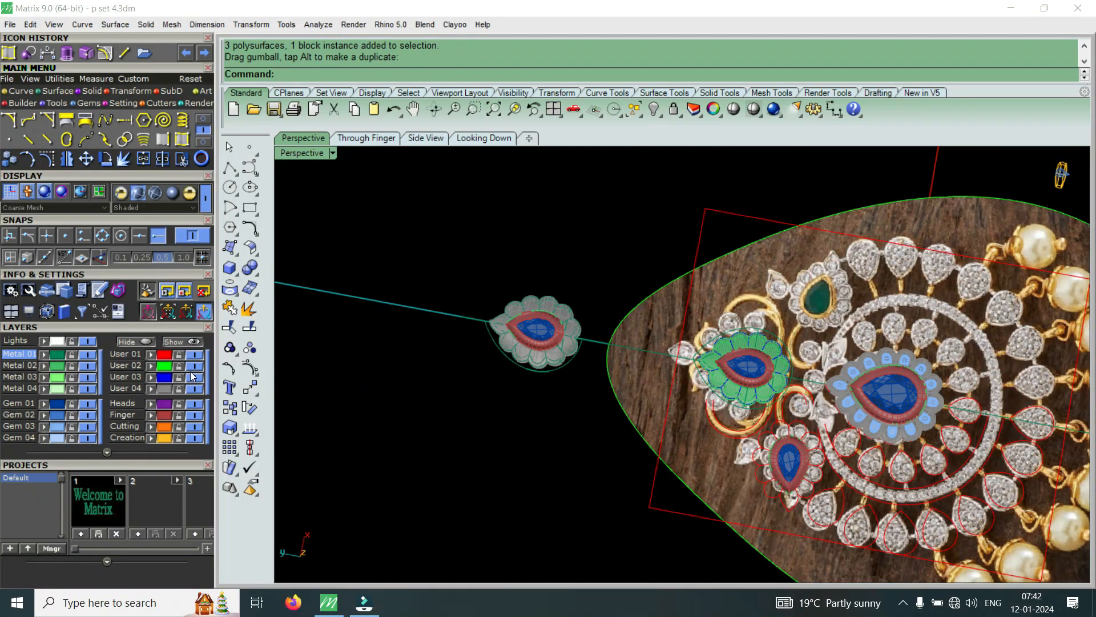
{"action": "left_click", "coordinate": [194, 366]}
{"action": "scroll", "coordinate": [517, 311], "scroll_direction": "up", "scroll_amount": 3}
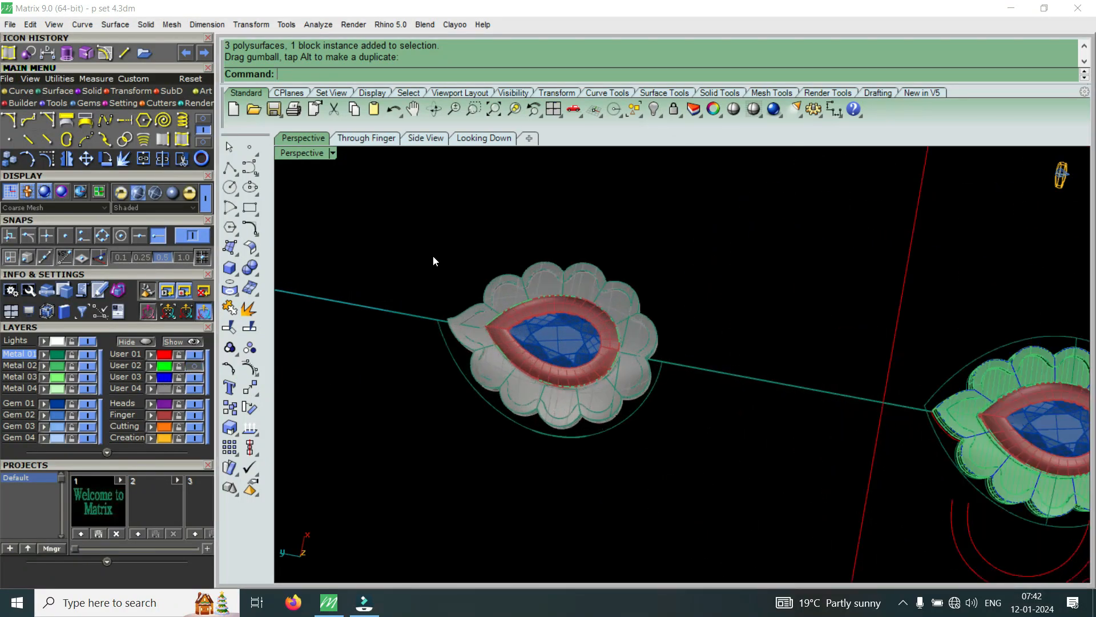
{"action": "left_click_drag", "start_coordinate": [393, 216], "coordinate": [713, 466]}
{"action": "scroll", "coordinate": [603, 322], "scroll_direction": "up", "scroll_amount": 8}
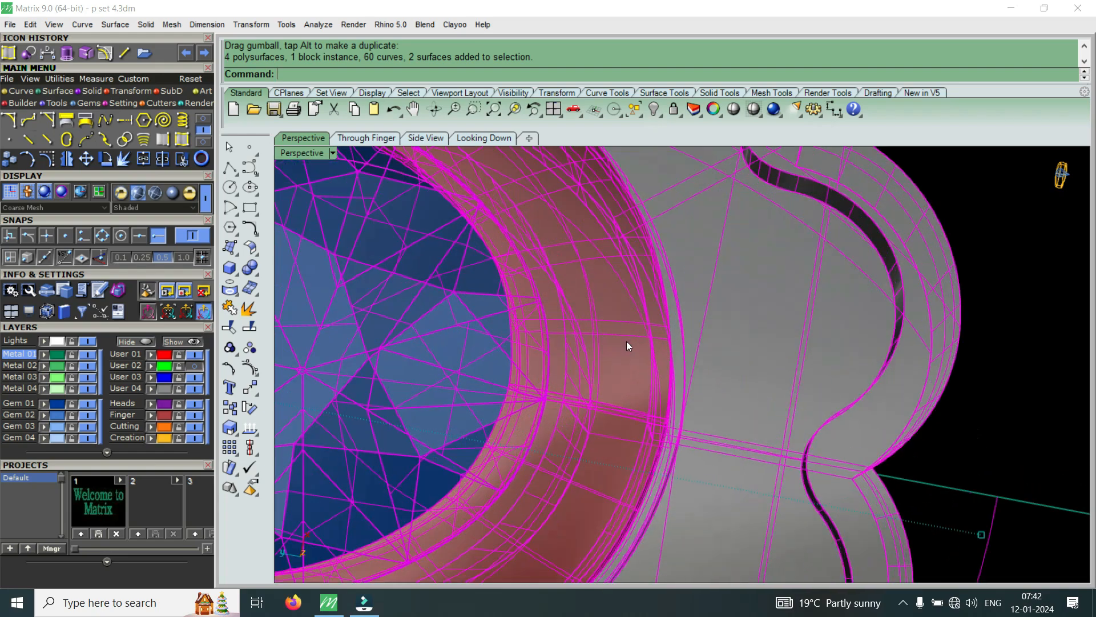
{"action": "left_click", "coordinate": [627, 342], "text": "ctrl"}
{"action": "scroll", "coordinate": [764, 360], "scroll_direction": "down", "scroll_amount": 10}
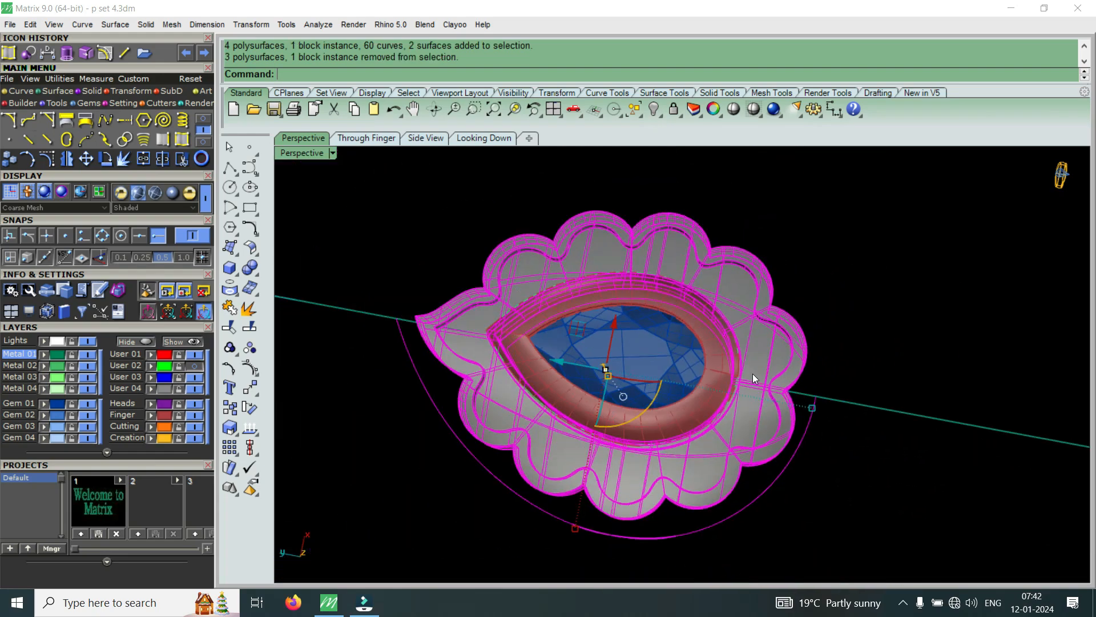
Delete the large pear-shaped guide outline that surrounds the green flower.
{"action": "right_click_drag", "start_coordinate": [694, 336], "coordinate": [486, 351]}
{"action": "scroll", "coordinate": [488, 352], "scroll_direction": "down", "scroll_amount": 10}
{"action": "scroll", "coordinate": [594, 413], "scroll_direction": "up", "scroll_amount": 12}
{"action": "right_click_drag", "start_coordinate": [594, 406], "coordinate": [558, 261]}
{"action": "scroll", "coordinate": [593, 275], "scroll_direction": "up", "scroll_amount": 3}
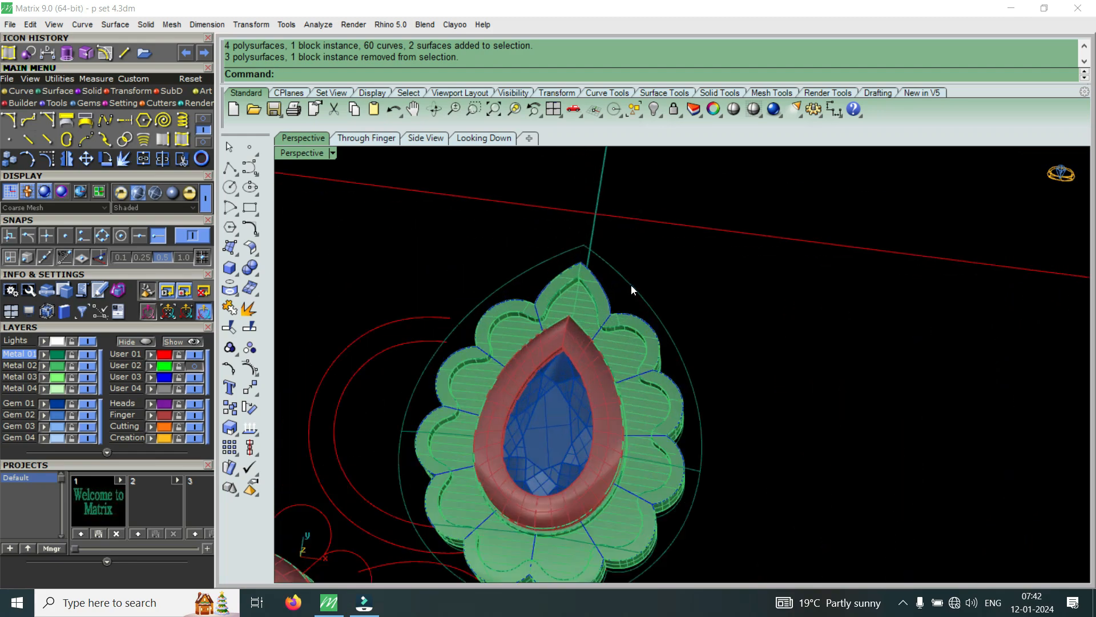
{"action": "left_click", "coordinate": [631, 285]}
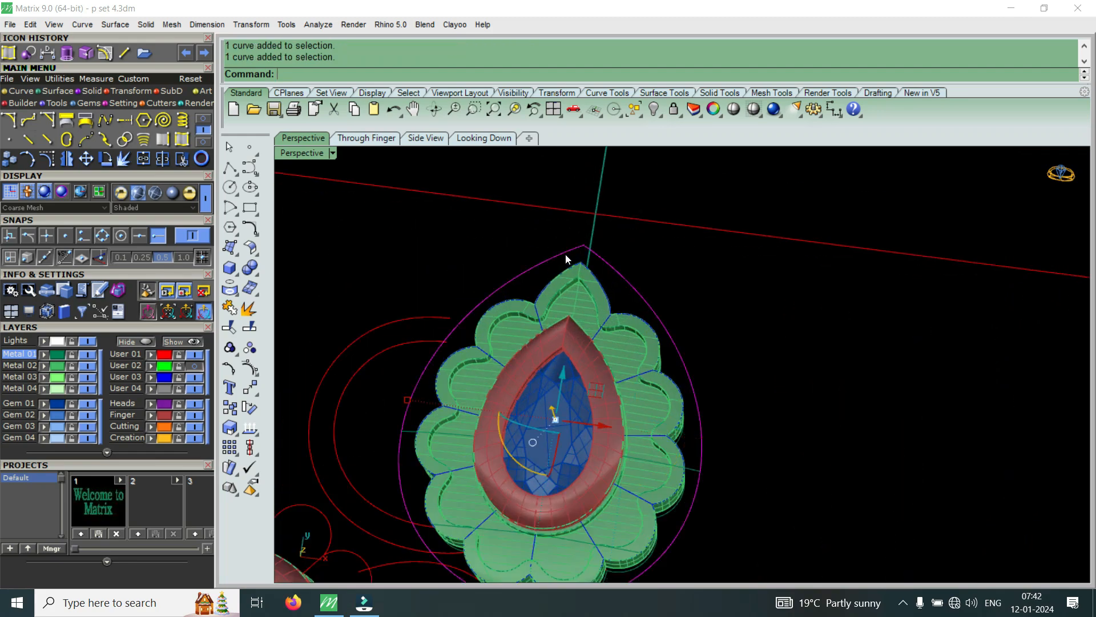
{"action": "key", "text": "Delete"}
{"action": "scroll", "coordinate": [632, 345], "scroll_direction": "down", "scroll_amount": 3}
{"action": "scroll", "coordinate": [686, 431], "scroll_direction": "up", "scroll_amount": 3}
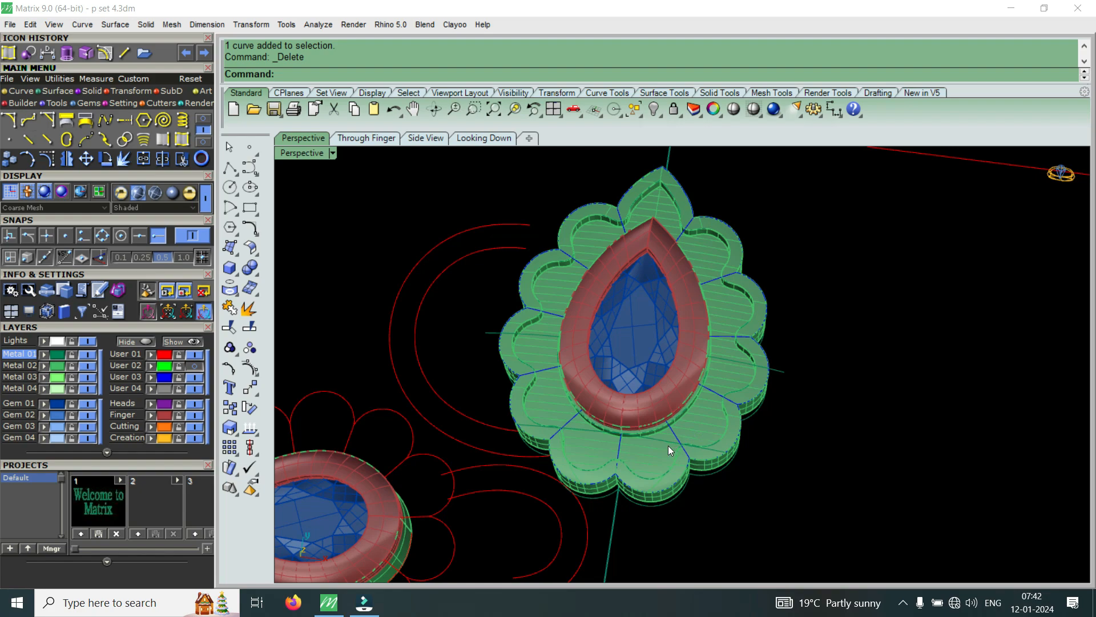
Place one 1.6 mm round gem with Gem on Surface in a petal recess at the green flower's rounded end.
{"action": "left_click", "coordinate": [668, 446]}
{"action": "scroll", "coordinate": [668, 446], "scroll_direction": "up", "scroll_amount": 3}
{"action": "left_click", "coordinate": [677, 443]}
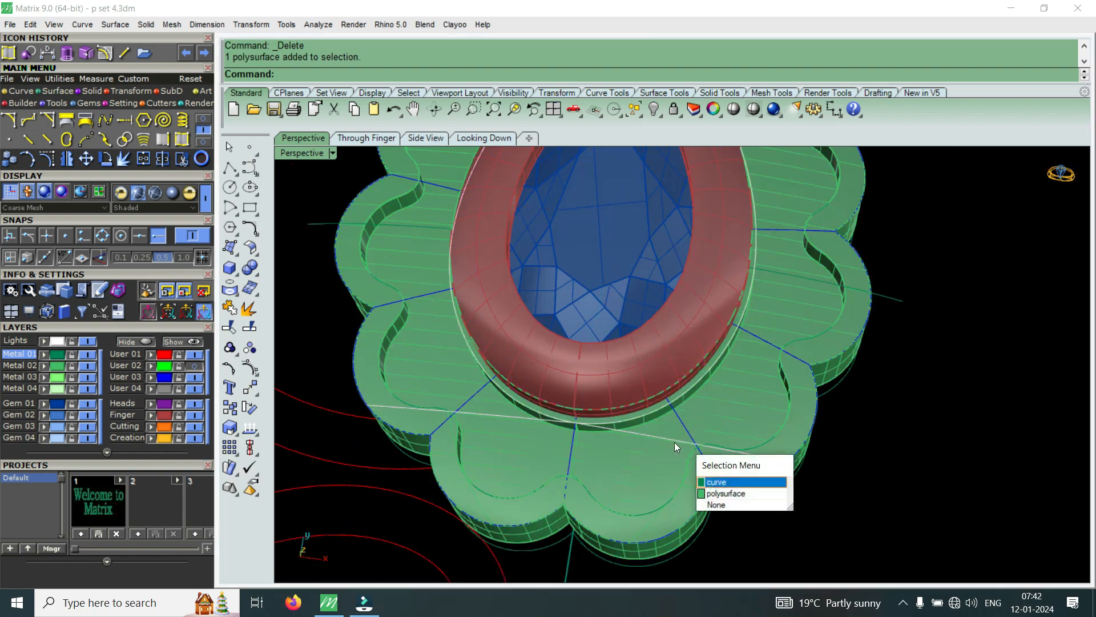
{"action": "key", "text": "Escape"}
{"action": "scroll", "coordinate": [722, 421], "scroll_direction": "down", "scroll_amount": 3}
{"action": "scroll", "coordinate": [679, 360], "scroll_direction": "up", "scroll_amount": 4}
{"action": "right_click_drag", "start_coordinate": [679, 361], "coordinate": [672, 452]}
{"action": "left_click", "coordinate": [639, 456]}
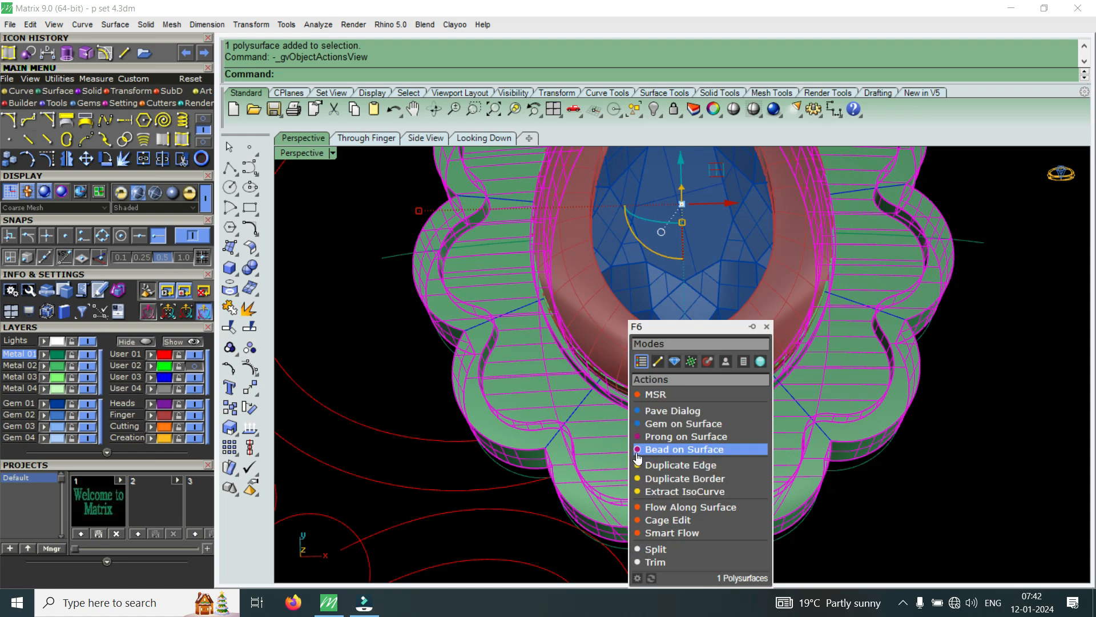
{"action": "left_click", "coordinate": [684, 430]}
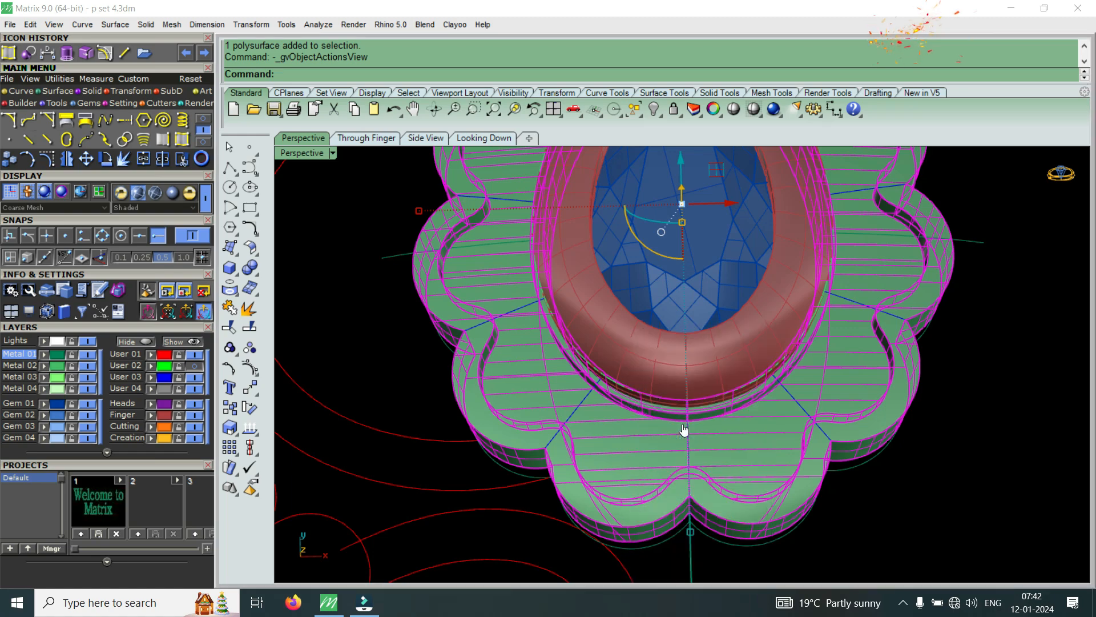
{"action": "scroll", "coordinate": [675, 428], "scroll_direction": "up", "scroll_amount": 4}
{"action": "scroll", "coordinate": [619, 460], "scroll_direction": "down", "scroll_amount": 4}
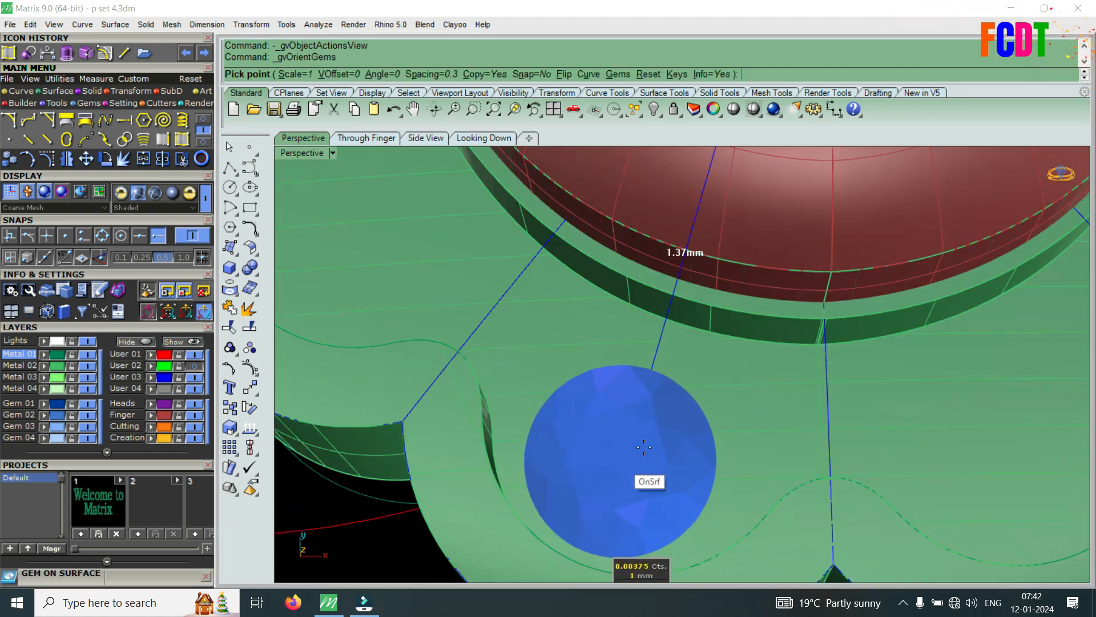
{"action": "scroll", "coordinate": [861, 378], "scroll_direction": "up", "scroll_amount": 5}
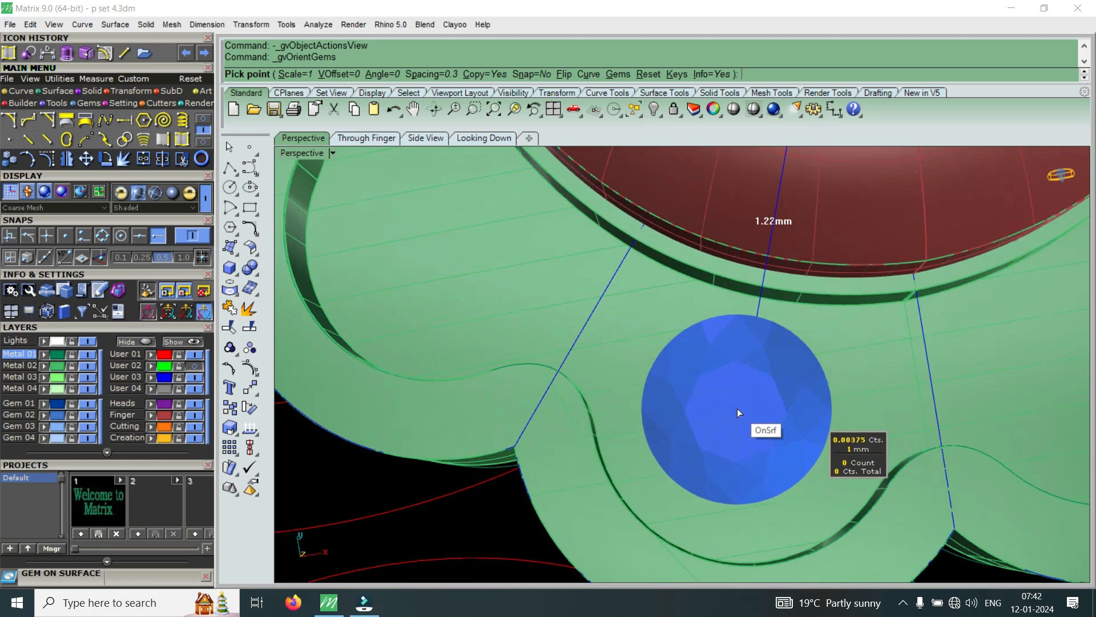
{"action": "scroll", "coordinate": [740, 407], "scroll_direction": "up", "scroll_amount": 4, "text": "ctrl"}
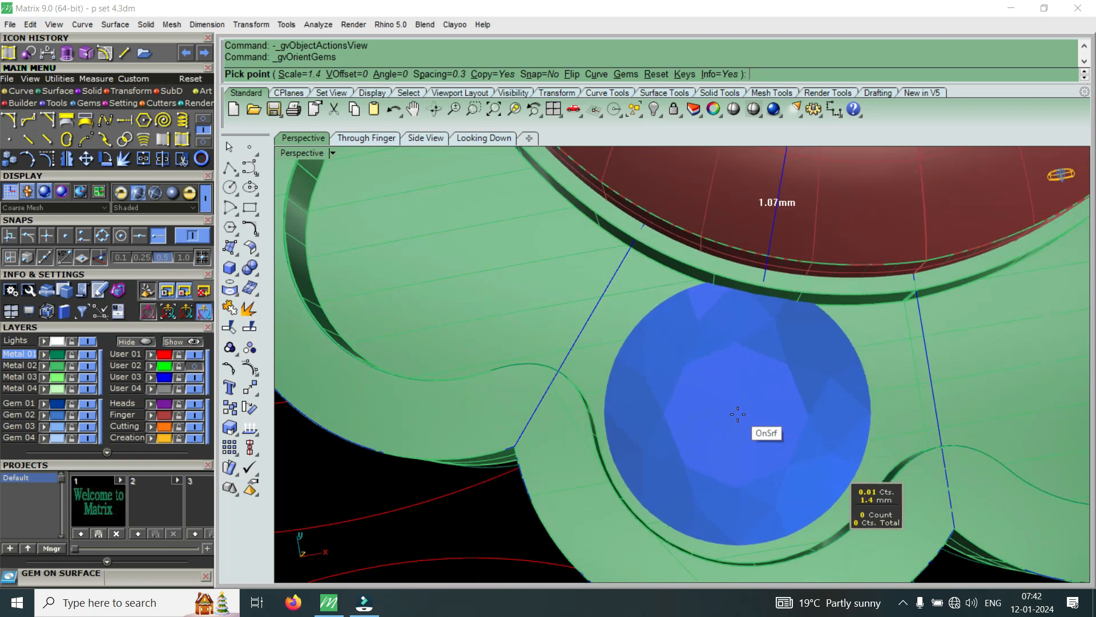
{"action": "scroll", "coordinate": [739, 417], "scroll_direction": "up", "scroll_amount": 1, "text": "ctrl"}
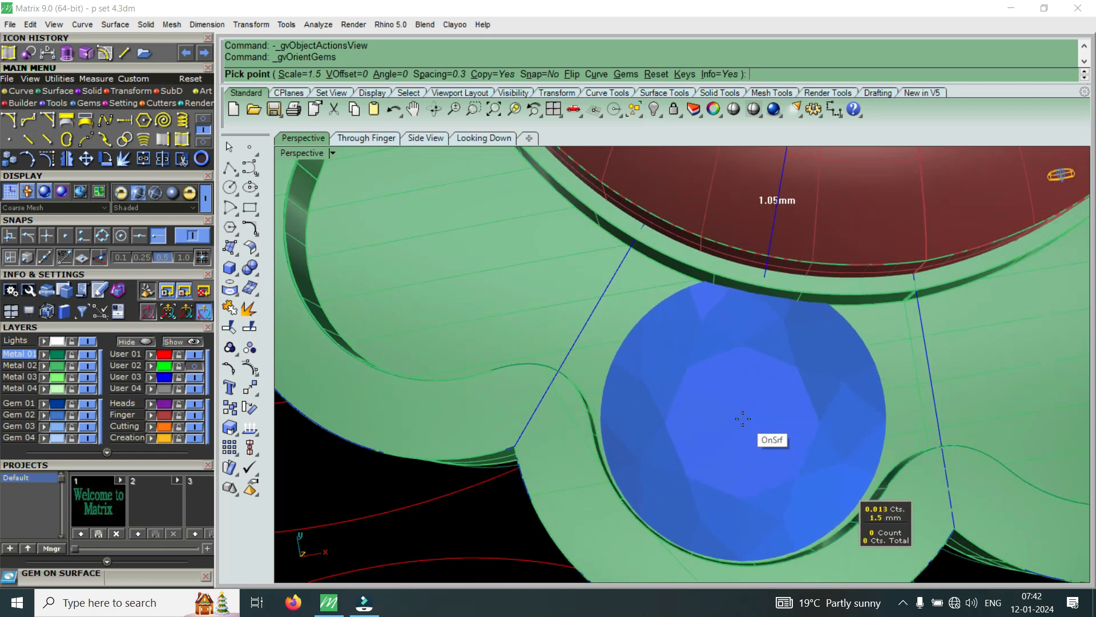
{"action": "scroll", "coordinate": [743, 426], "scroll_direction": "up", "scroll_amount": 1, "text": "ctrl"}
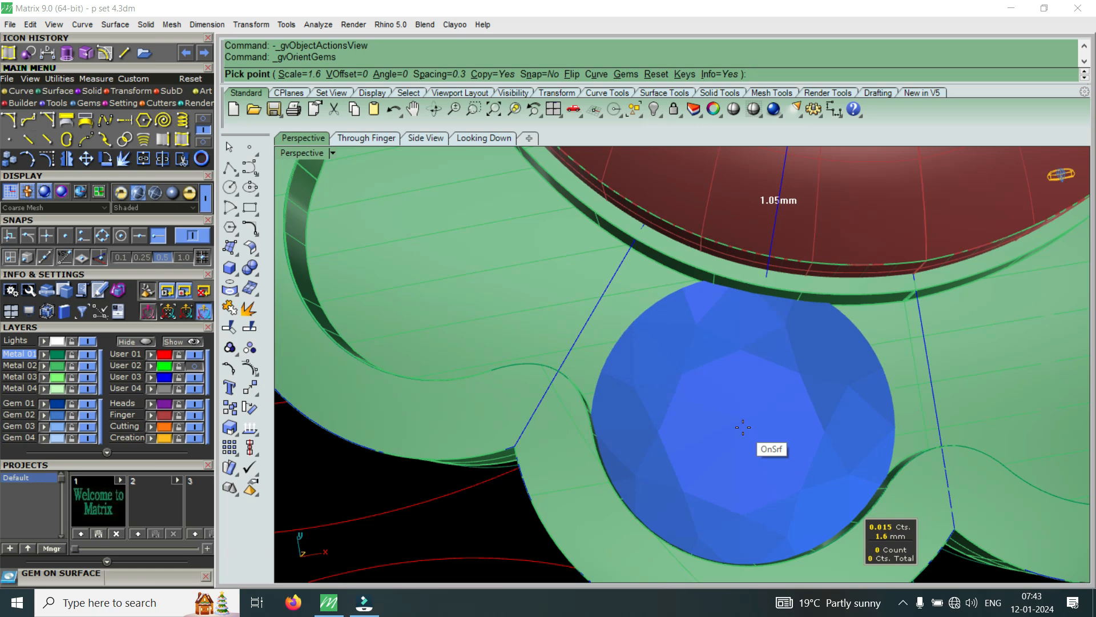
{"action": "left_click", "coordinate": [742, 428]}
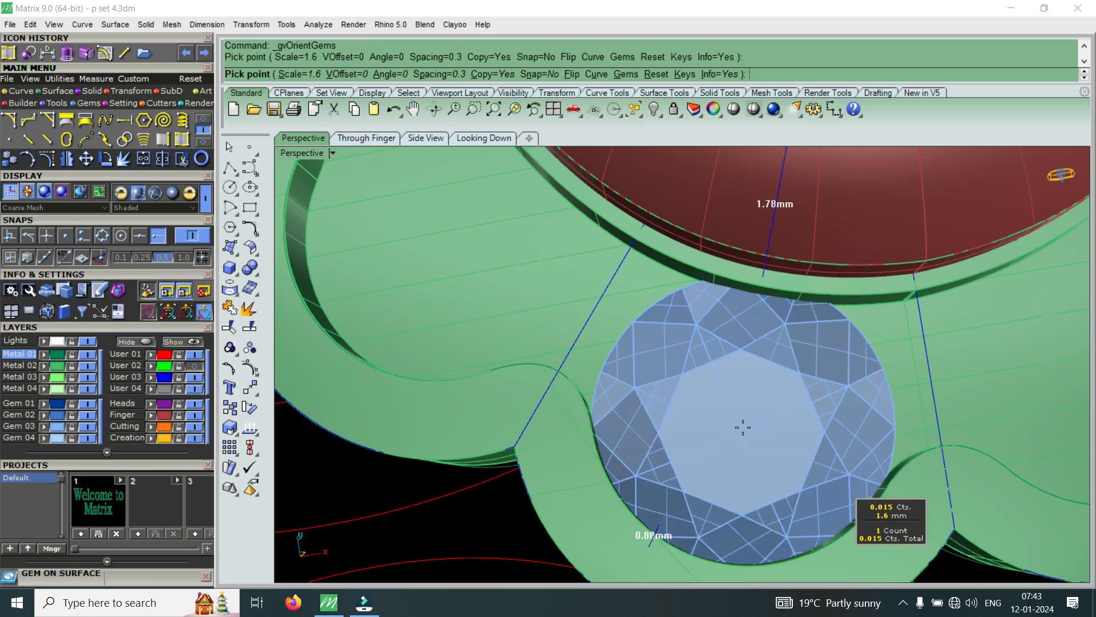
{"action": "key", "text": "Return"}
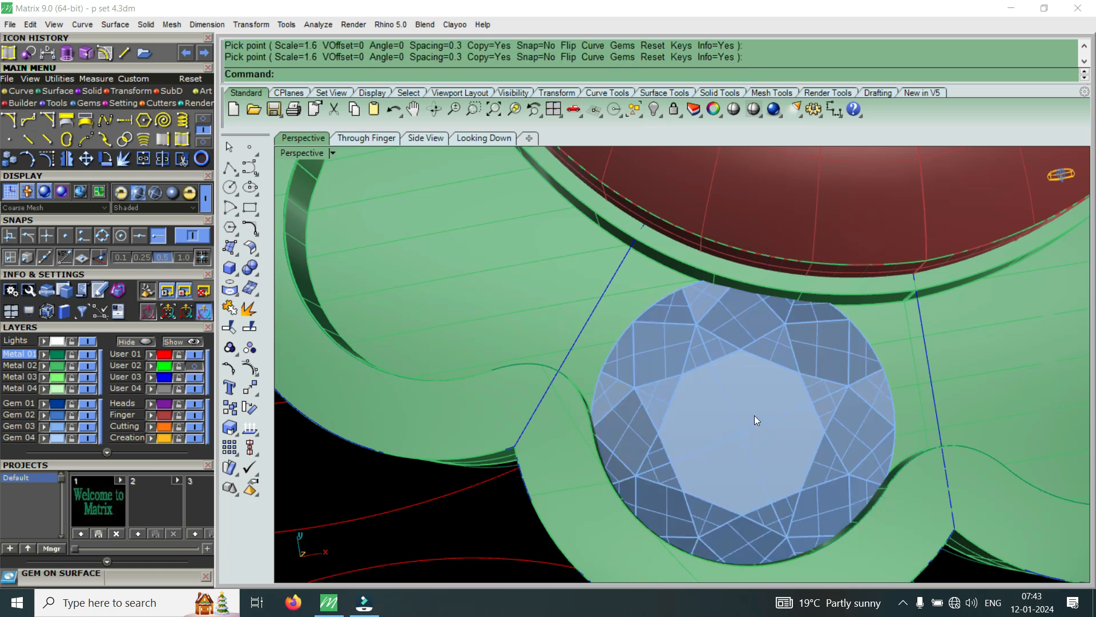
{"action": "scroll", "coordinate": [755, 415], "scroll_direction": "down", "scroll_amount": 5}
{"action": "scroll", "coordinate": [703, 405], "scroll_direction": "up", "scroll_amount": 6}
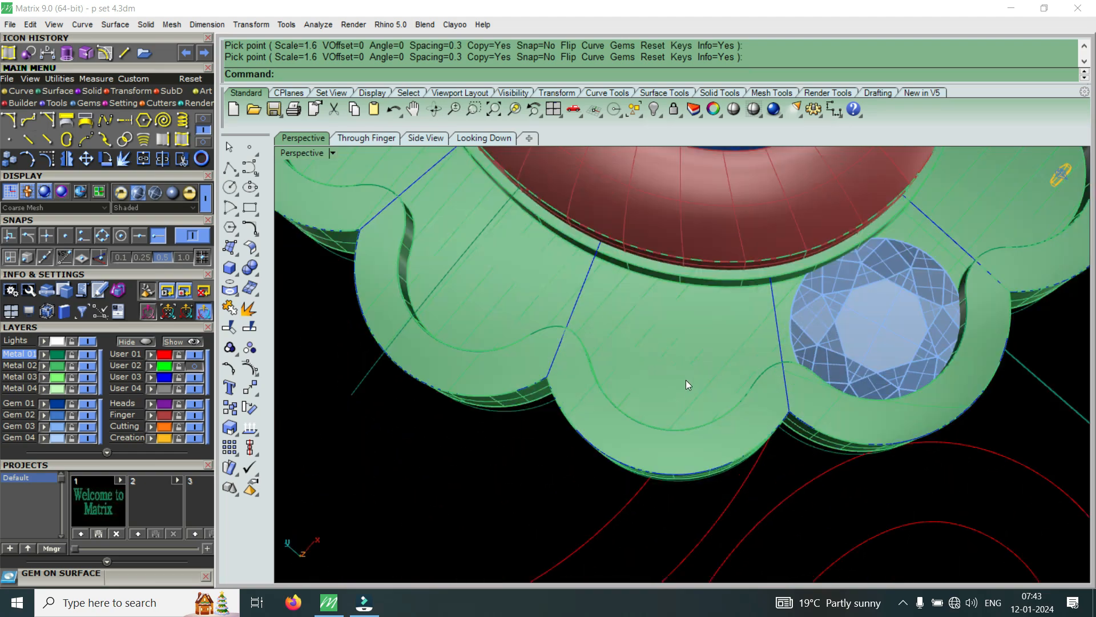
{"action": "left_click", "coordinate": [648, 366]}
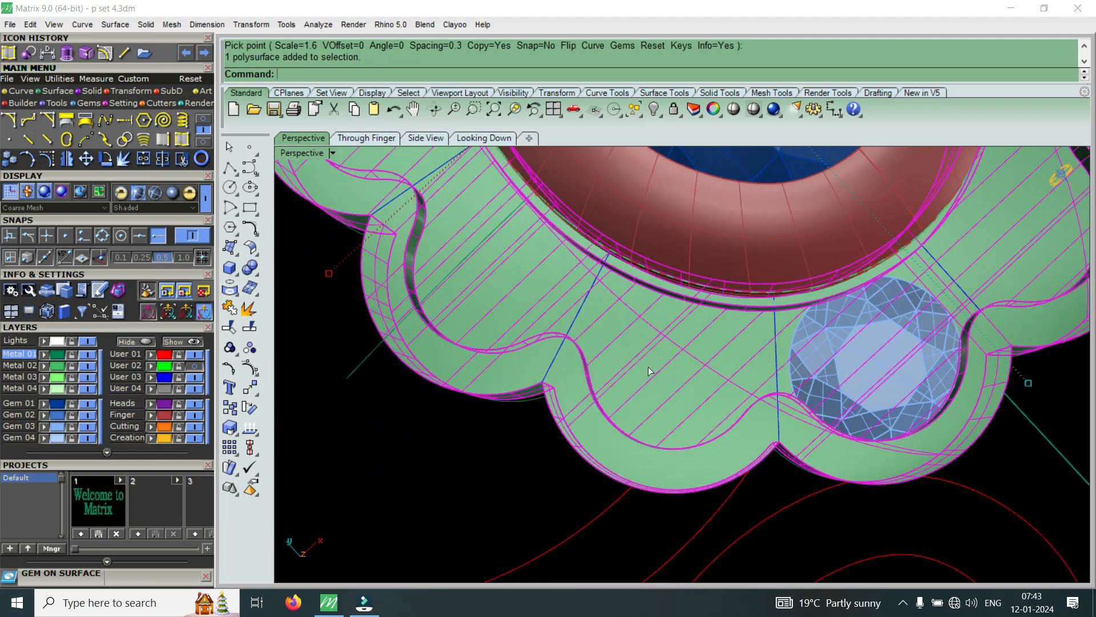
{"action": "key", "text": "Return"}
{"action": "scroll", "coordinate": [662, 368], "scroll_direction": "up", "scroll_amount": 5}
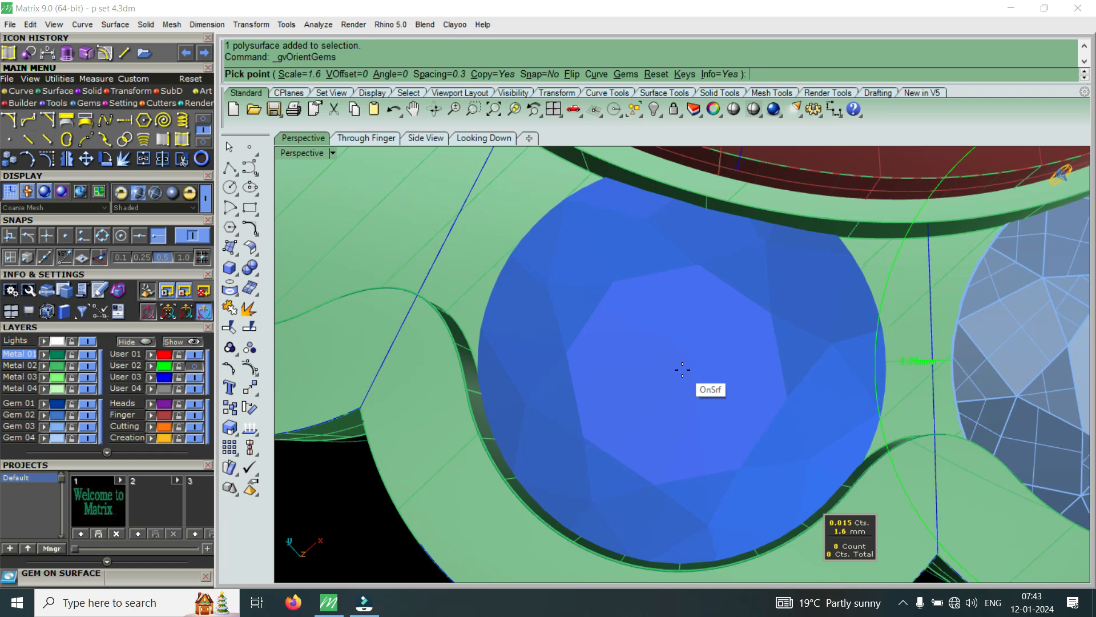
{"action": "scroll", "coordinate": [684, 373], "scroll_direction": "down", "scroll_amount": 5}
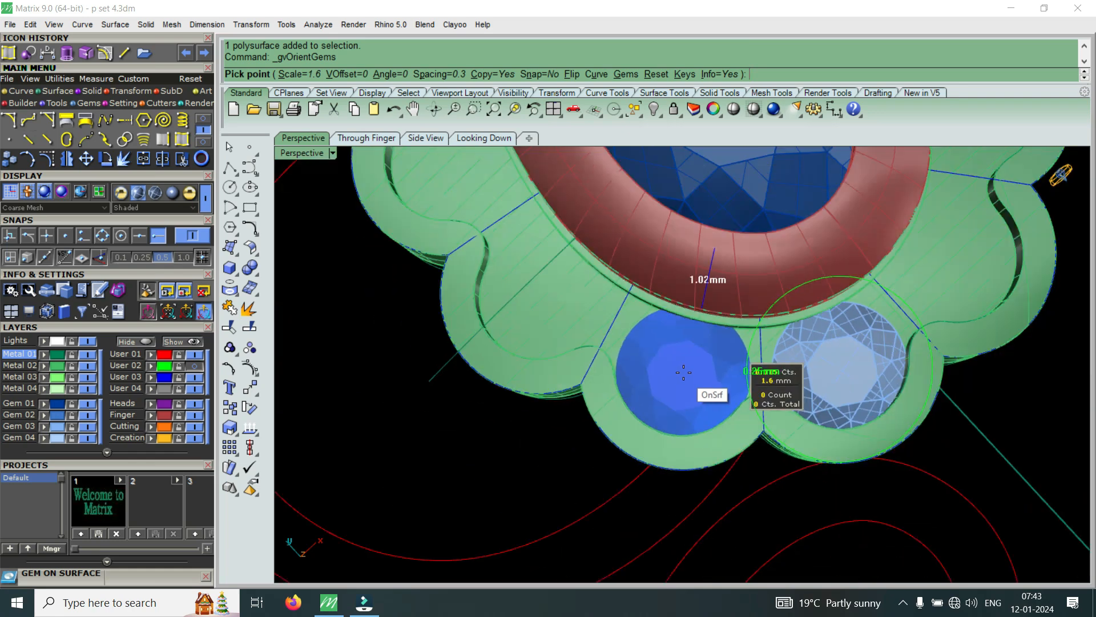
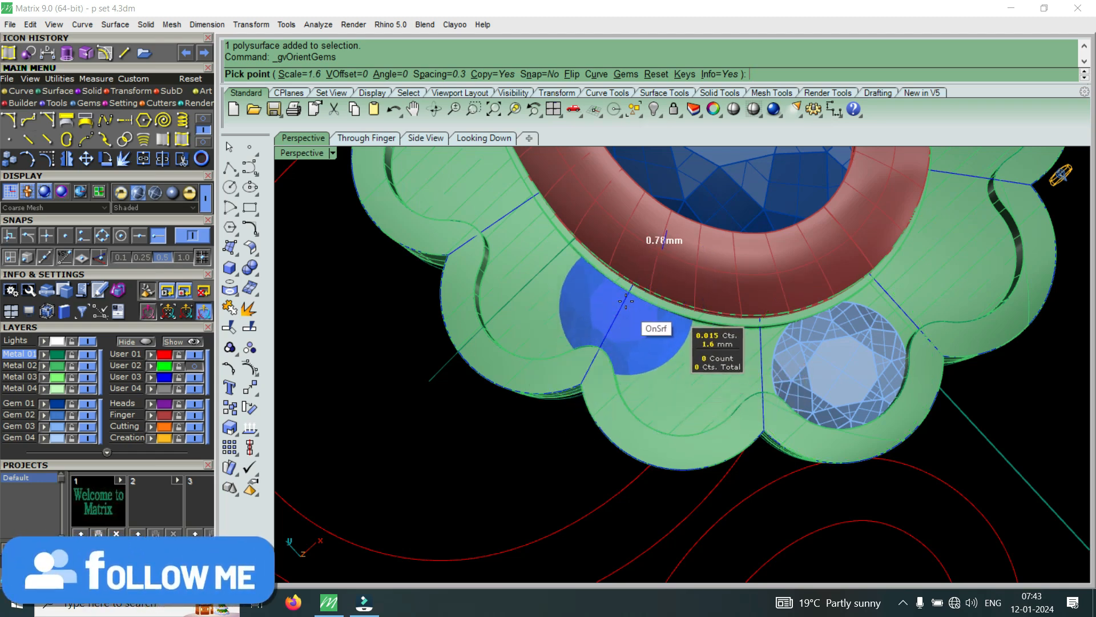
{"action": "key", "text": "Escape"}
{"action": "scroll", "coordinate": [735, 360], "scroll_direction": "down", "scroll_amount": 3}
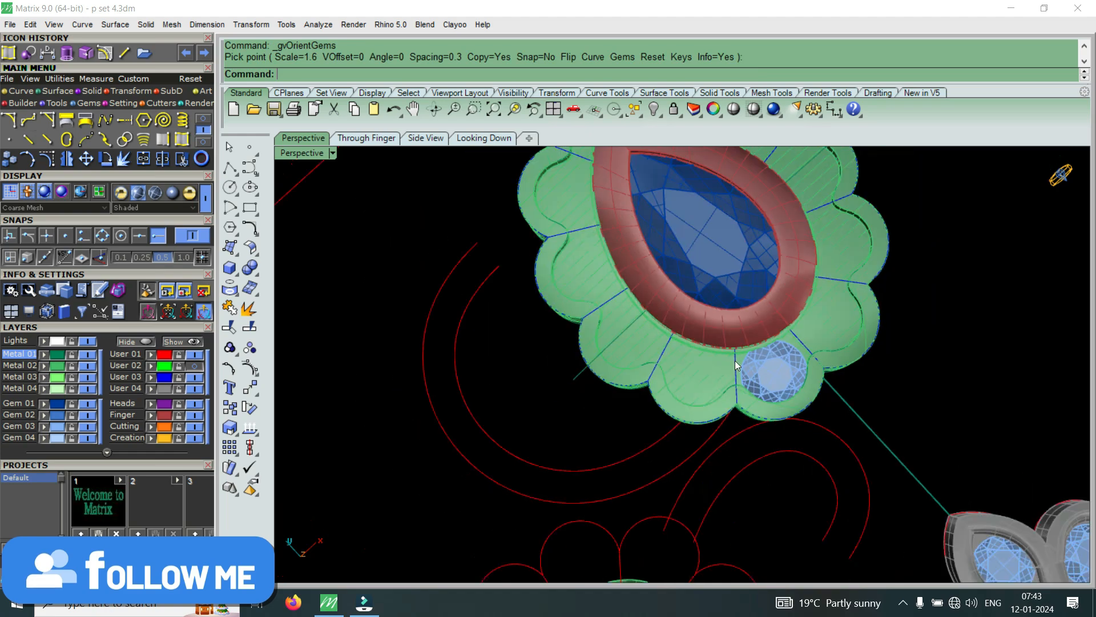
Extrude the five petal divider lines along one side of the green flower 0.6 mm downward.
{"action": "scroll", "coordinate": [730, 369], "scroll_direction": "up", "scroll_amount": 5}
{"action": "left_click", "coordinate": [733, 376]}
{"action": "left_click", "coordinate": [765, 416]}
{"action": "right_click_drag", "start_coordinate": [765, 416], "coordinate": [772, 332]}
{"action": "scroll", "coordinate": [613, 251], "scroll_direction": "down", "scroll_amount": 3}
{"action": "scroll", "coordinate": [613, 251], "scroll_direction": "up", "scroll_amount": 6}
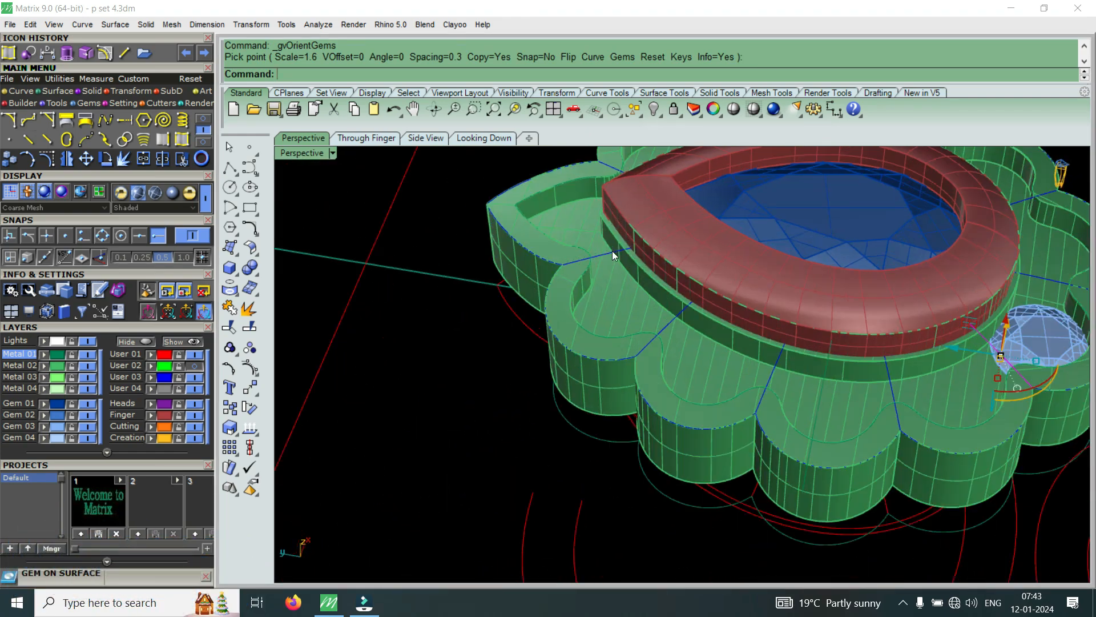
{"action": "left_click", "coordinate": [666, 339]}
{"action": "left_click", "coordinate": [662, 289]}
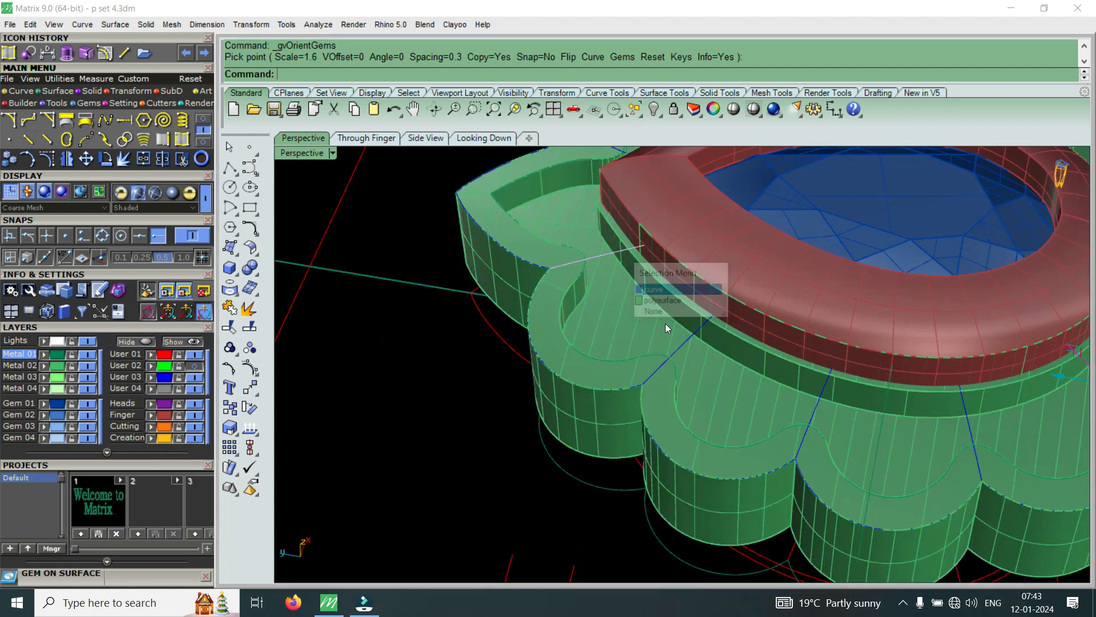
{"action": "left_click", "coordinate": [707, 371]}
{"action": "left_click", "coordinate": [709, 381]}
{"action": "scroll", "coordinate": [754, 375], "scroll_direction": "down", "scroll_amount": 2}
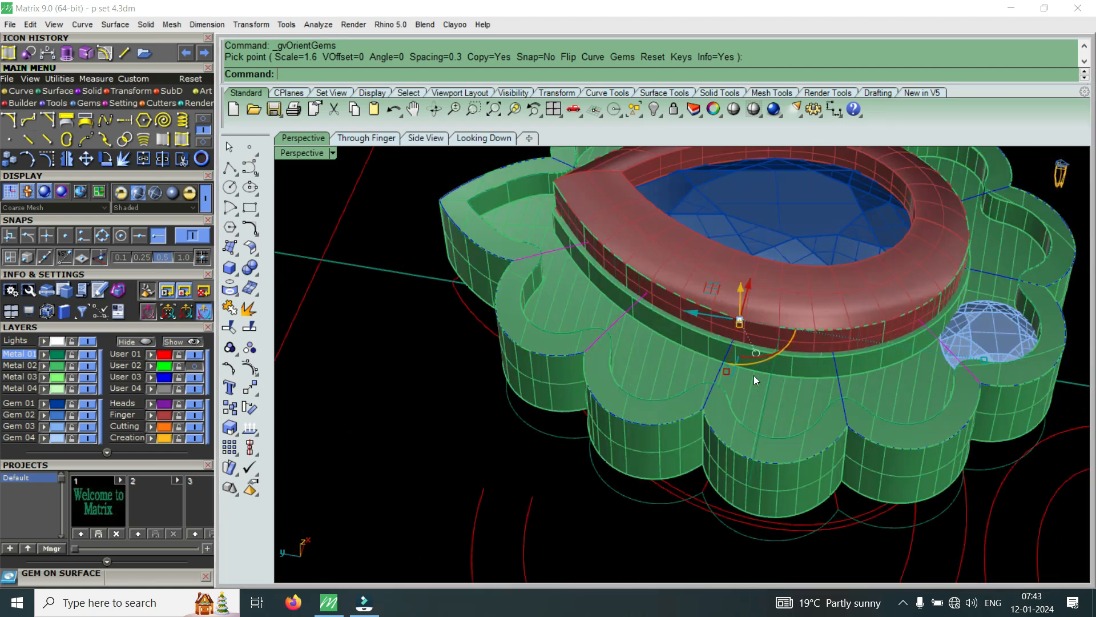
{"action": "scroll", "coordinate": [714, 374], "scroll_direction": "up", "scroll_amount": 5}
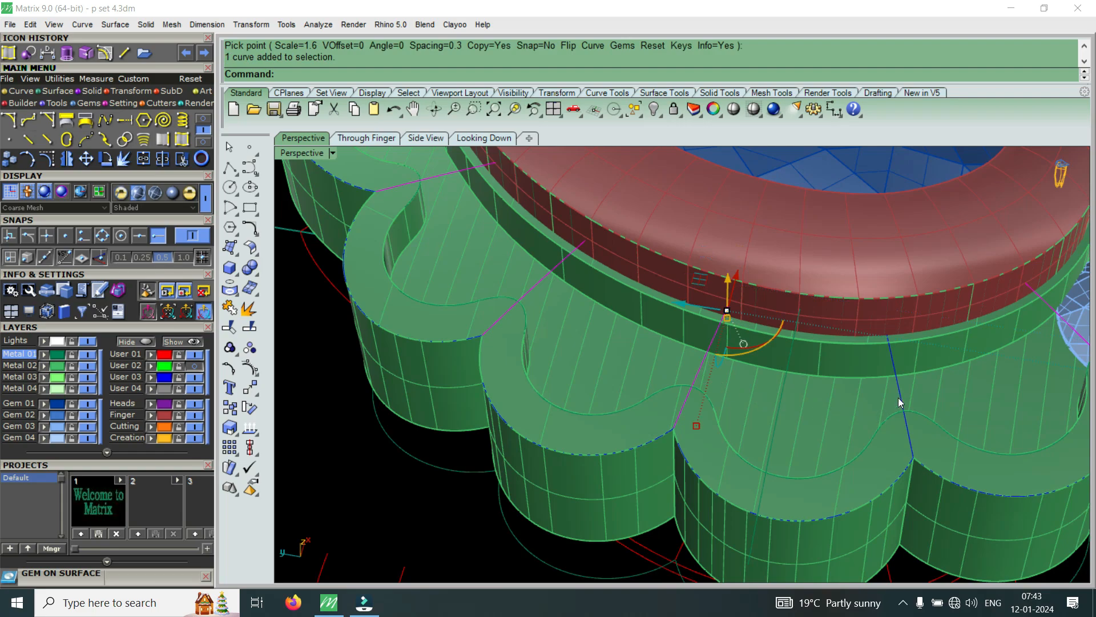
{"action": "scroll", "coordinate": [863, 384], "scroll_direction": "down", "scroll_amount": 3}
{"action": "scroll", "coordinate": [934, 367], "scroll_direction": "up", "scroll_amount": 3}
{"action": "right_click_drag", "start_coordinate": [938, 361], "coordinate": [794, 309]}
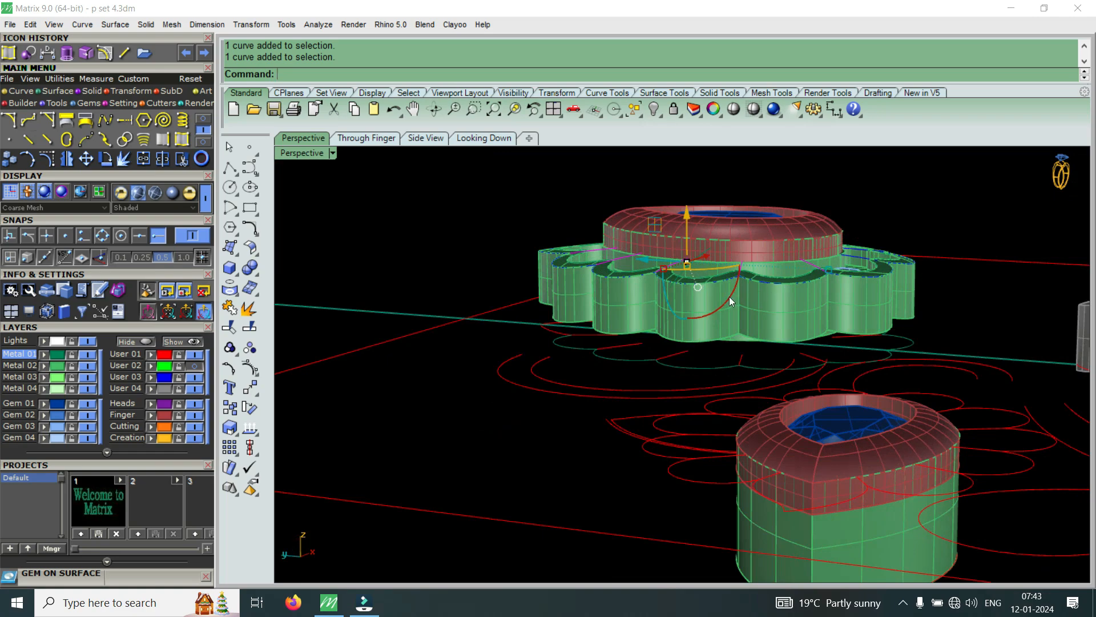
{"action": "right_click_drag", "start_coordinate": [684, 291], "coordinate": [800, 330]}
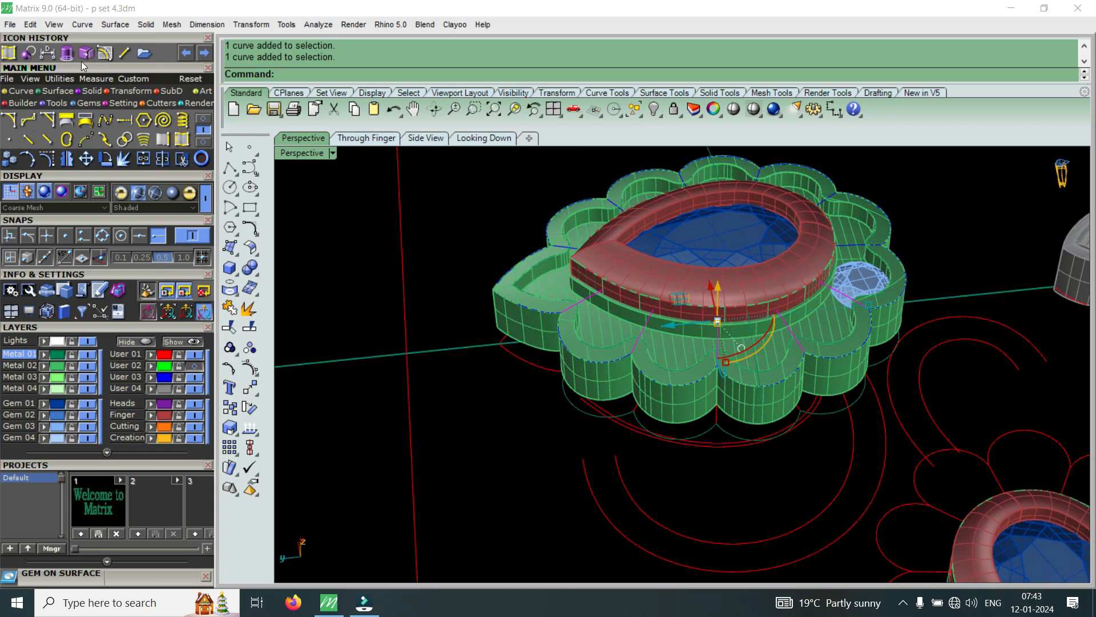
{"action": "left_click", "coordinate": [89, 93]}
{"action": "left_click", "coordinate": [164, 120]}
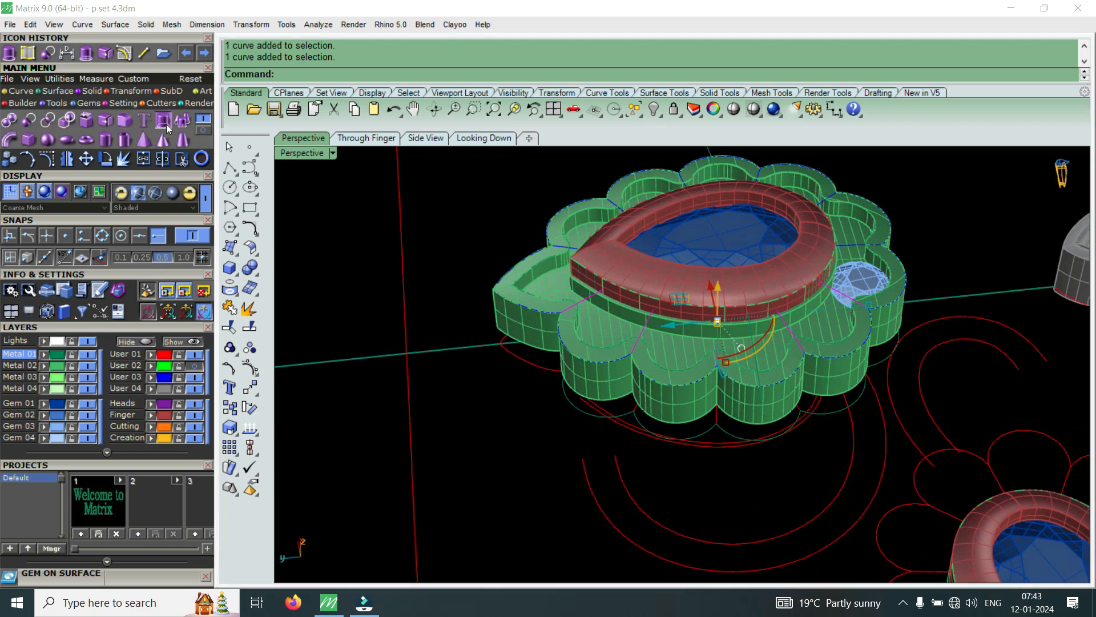
{"action": "scroll", "coordinate": [634, 294], "scroll_direction": "up", "scroll_amount": 4}
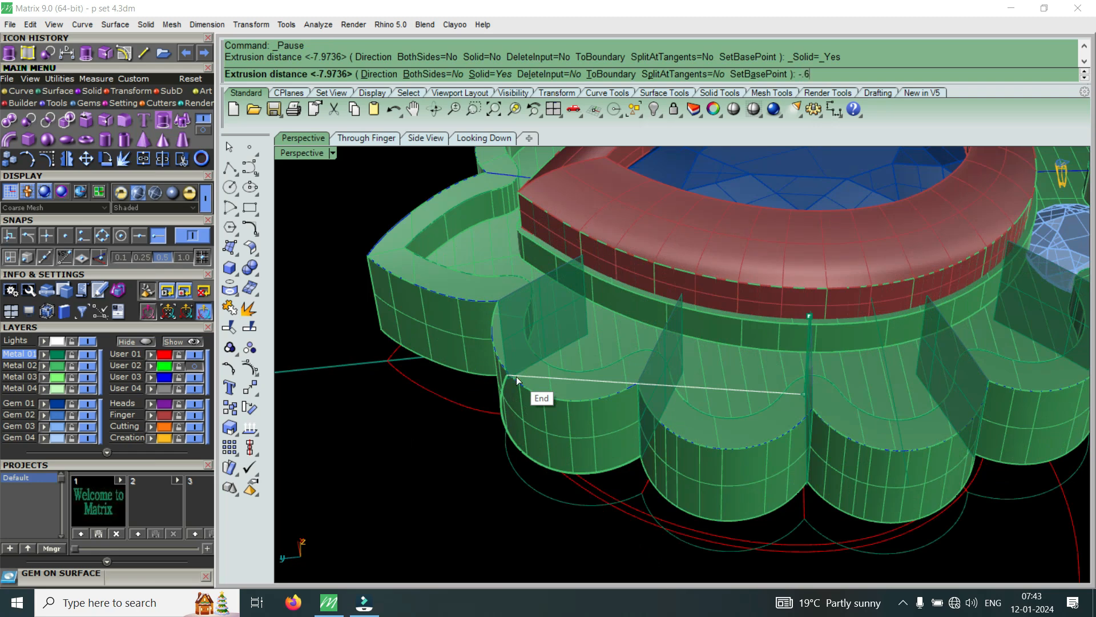
{"action": "key", "text": "Return"}
Thicken the green flower's five petal divider surfaces into solids by offsetting them 0.25 mm to both sides.
{"action": "right_click_drag", "start_coordinate": [564, 332], "coordinate": [706, 349]}
{"action": "scroll", "coordinate": [595, 394], "scroll_direction": "up", "scroll_amount": 4}
{"action": "scroll", "coordinate": [681, 408], "scroll_direction": "down", "scroll_amount": 5}
{"action": "scroll", "coordinate": [547, 318], "scroll_direction": "up", "scroll_amount": 3}
{"action": "left_click", "coordinate": [584, 308]}
{"action": "scroll", "coordinate": [583, 308], "scroll_direction": "down", "scroll_amount": 5}
{"action": "scroll", "coordinate": [744, 396], "scroll_direction": "up", "scroll_amount": 7}
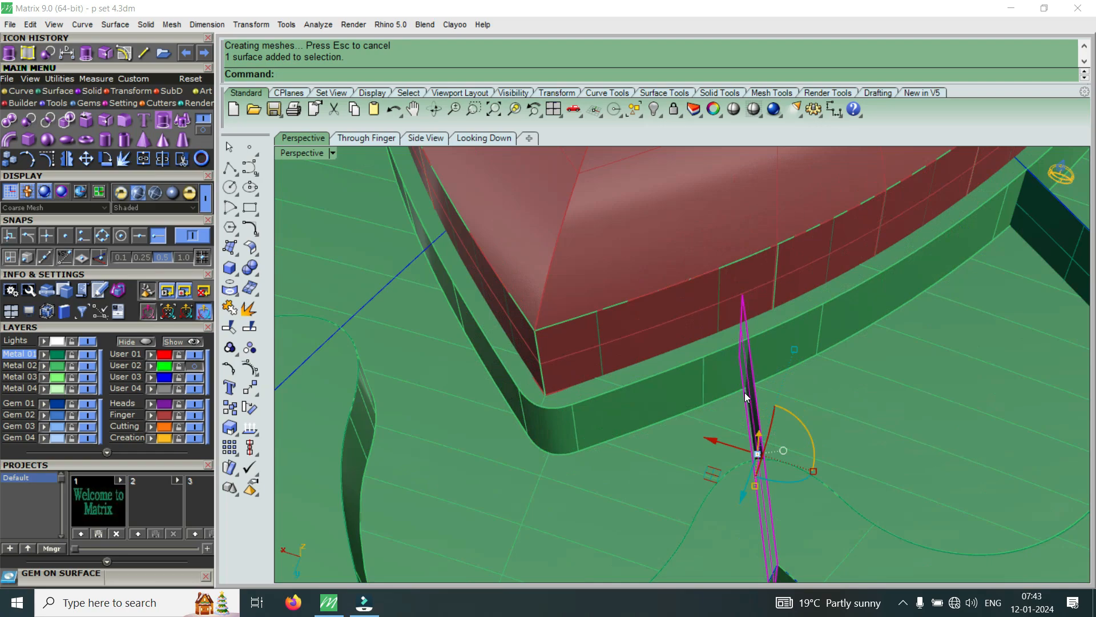
{"action": "scroll", "coordinate": [743, 382], "scroll_direction": "down", "scroll_amount": 5}
{"action": "scroll", "coordinate": [876, 354], "scroll_direction": "up", "scroll_amount": 5}
{"action": "left_click", "coordinate": [820, 357], "text": "shift"}
{"action": "scroll", "coordinate": [811, 358], "scroll_direction": "down", "scroll_amount": 6}
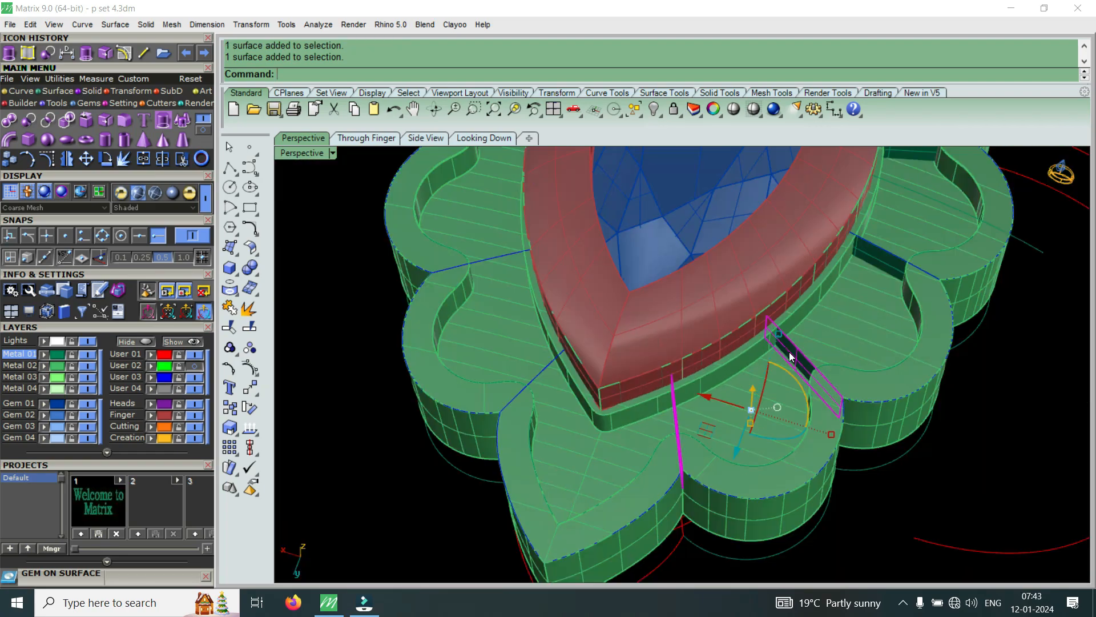
{"action": "right_click_drag", "start_coordinate": [789, 355], "coordinate": [731, 332]}
{"action": "scroll", "coordinate": [988, 343], "scroll_direction": "up", "scroll_amount": 4}
{"action": "scroll", "coordinate": [852, 370], "scroll_direction": "up", "scroll_amount": 3}
{"action": "right_click_drag", "start_coordinate": [970, 350], "coordinate": [875, 408]}
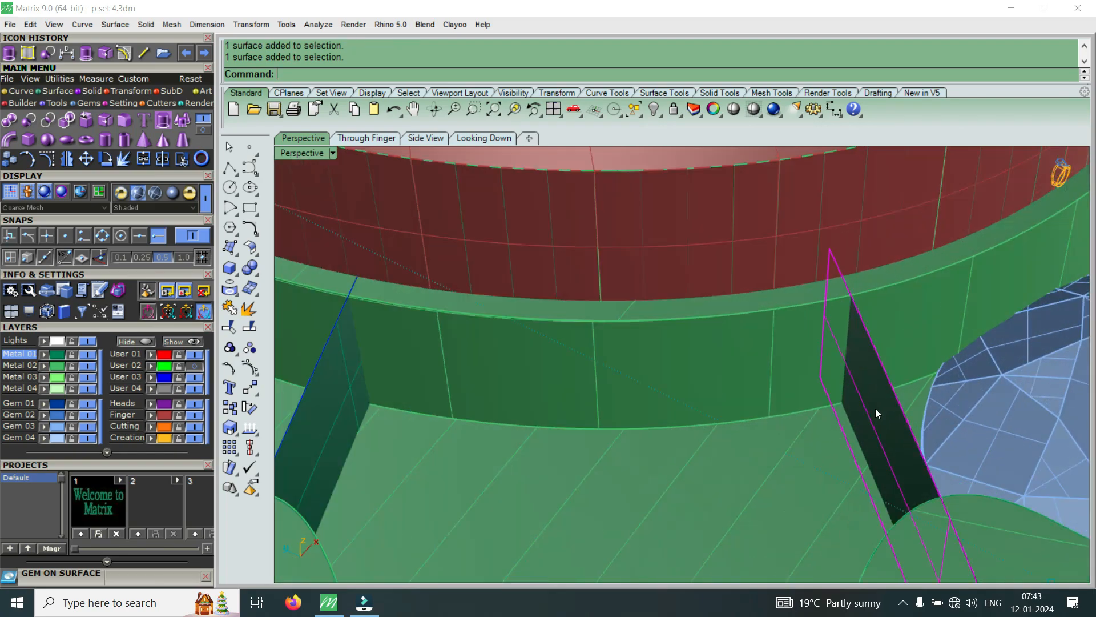
{"action": "scroll", "coordinate": [875, 409], "scroll_direction": "down", "scroll_amount": 4}
{"action": "scroll", "coordinate": [742, 431], "scroll_direction": "up", "scroll_amount": 5}
{"action": "left_click", "coordinate": [743, 430], "text": "shift"}
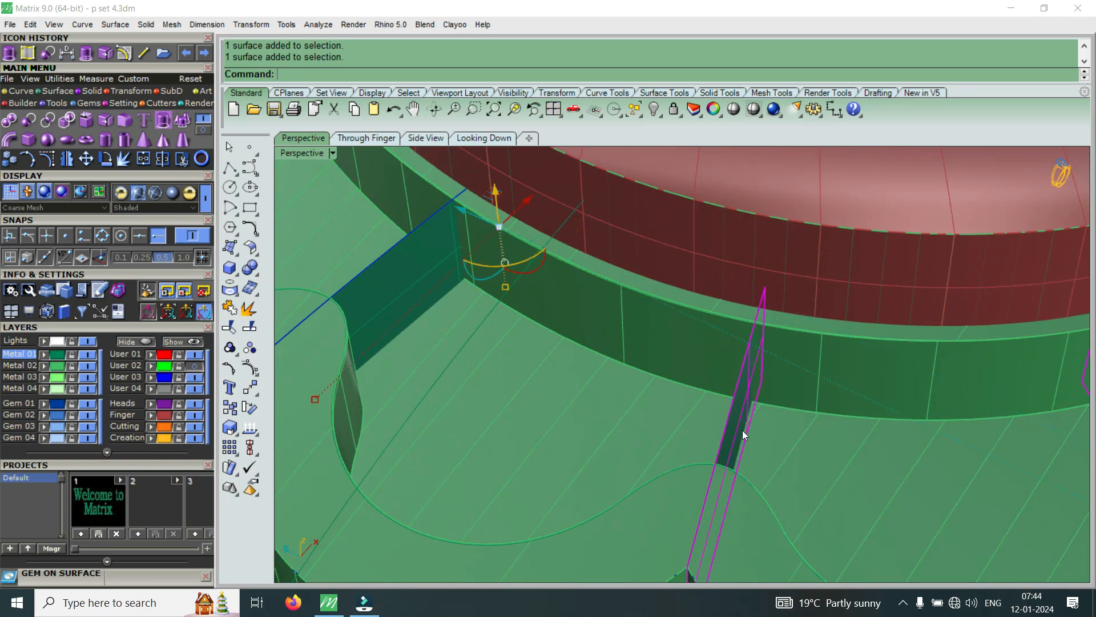
{"action": "scroll", "coordinate": [531, 326], "scroll_direction": "down", "scroll_amount": 6}
{"action": "scroll", "coordinate": [565, 398], "scroll_direction": "up", "scroll_amount": 2}
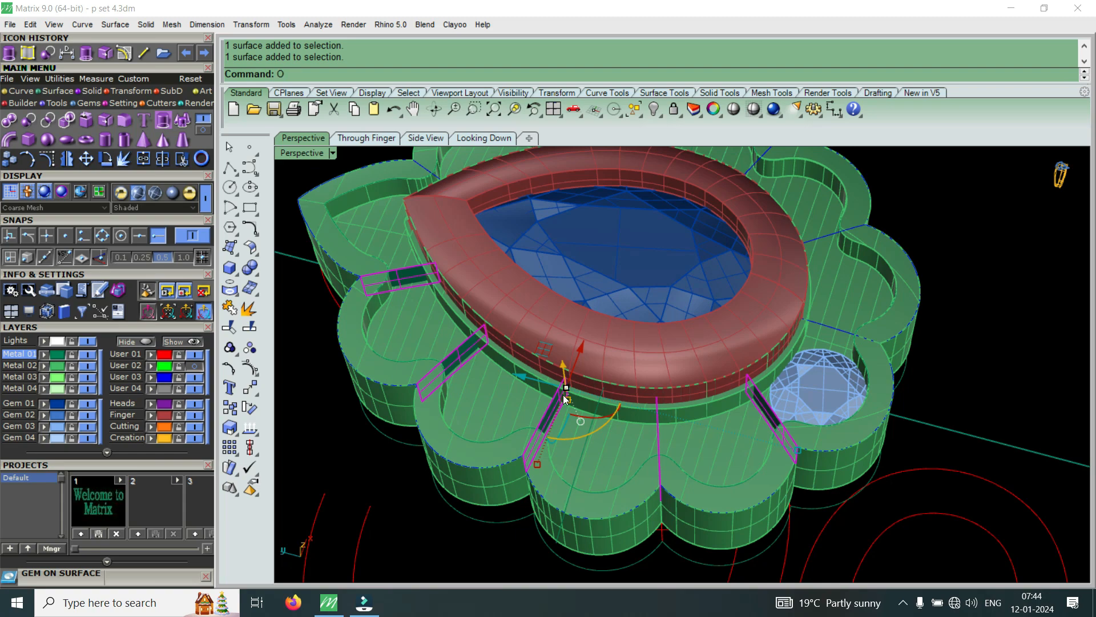
{"action": "type", "text": "ffsetSrf"}
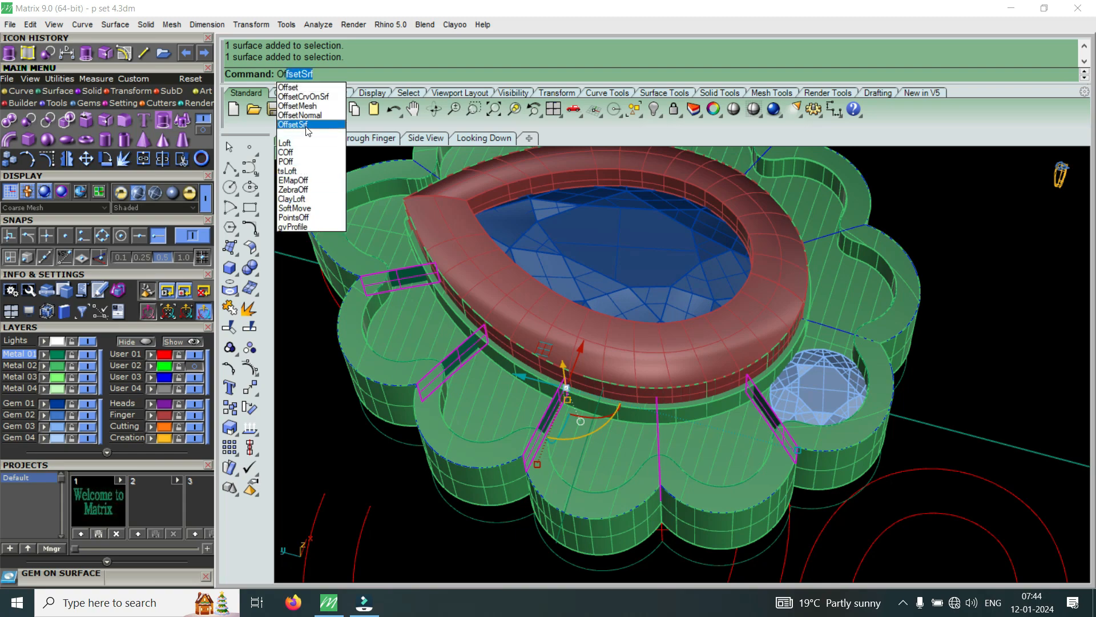
{"action": "left_click", "coordinate": [307, 125]}
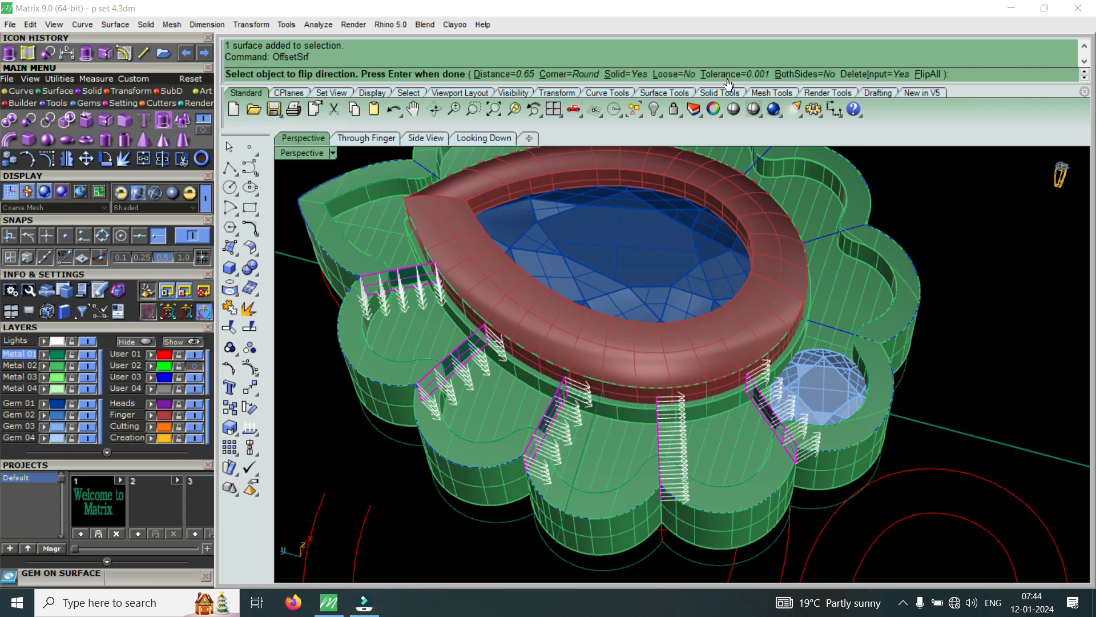
{"action": "left_click", "coordinate": [813, 74]}
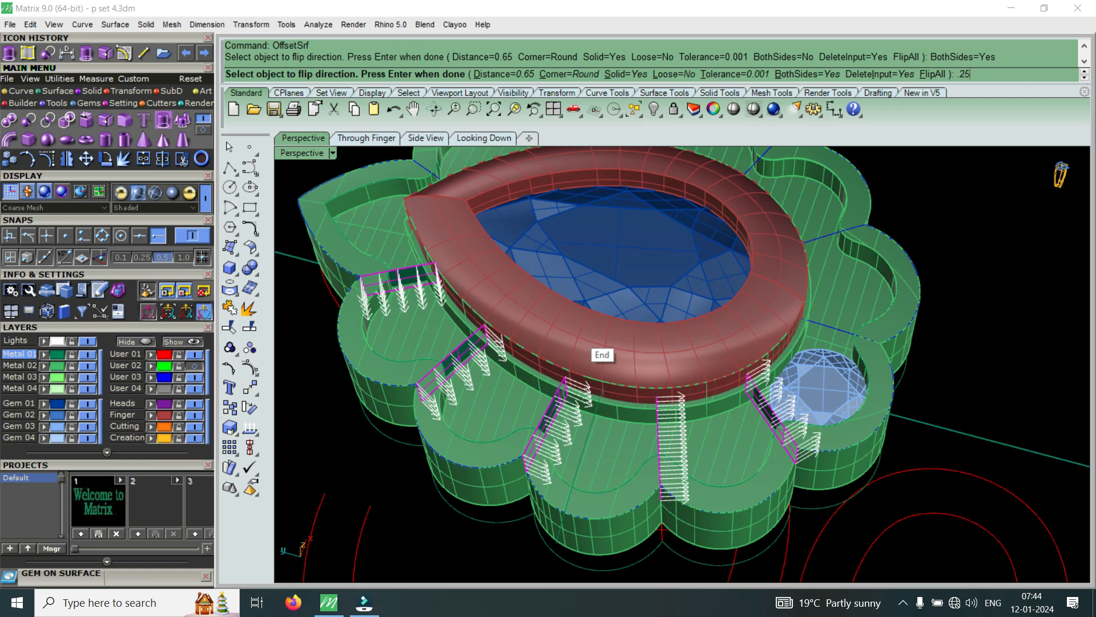
{"action": "type", "text": ".25"}
{"action": "key", "text": "Return"}
{"action": "key", "text": "Return"}
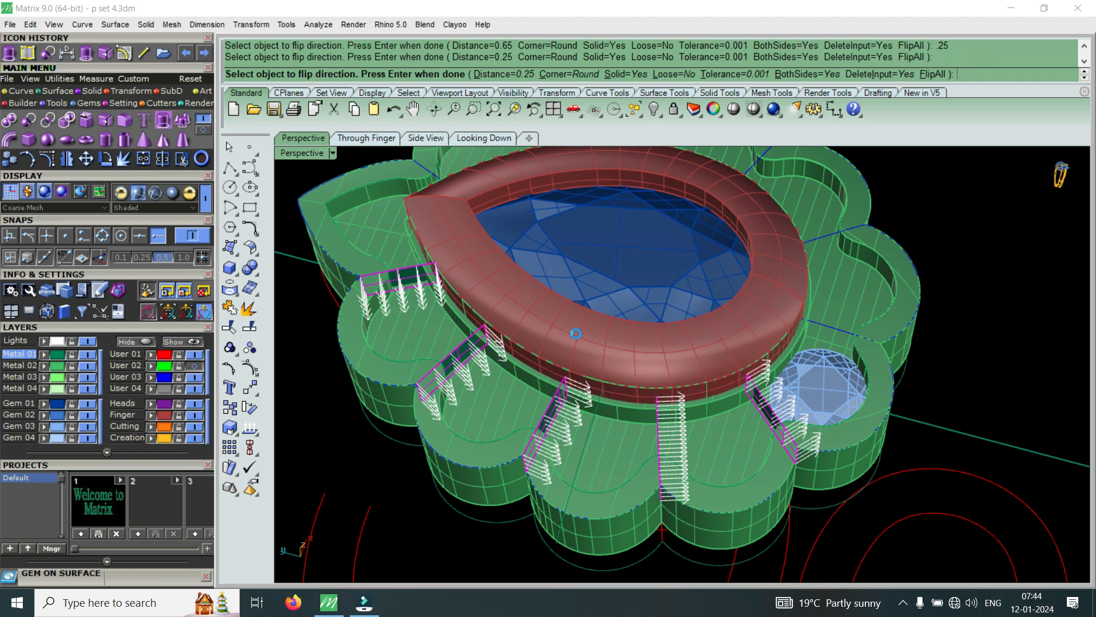
{"action": "right_click_drag", "start_coordinate": [732, 410], "coordinate": [683, 468]}
{"action": "scroll", "coordinate": [621, 445], "scroll_direction": "down", "scroll_amount": 3}
{"action": "scroll", "coordinate": [630, 456], "scroll_direction": "up", "scroll_amount": 4}
{"action": "key", "text": "Escape"}
Examine the thickened dividers and their spacing beside the round gem in the green flower's petal recess.
{"action": "scroll", "coordinate": [648, 435], "scroll_direction": "down", "scroll_amount": 5}
{"action": "scroll", "coordinate": [683, 469], "scroll_direction": "up", "scroll_amount": 3}
{"action": "scroll", "coordinate": [694, 431], "scroll_direction": "up", "scroll_amount": 4}
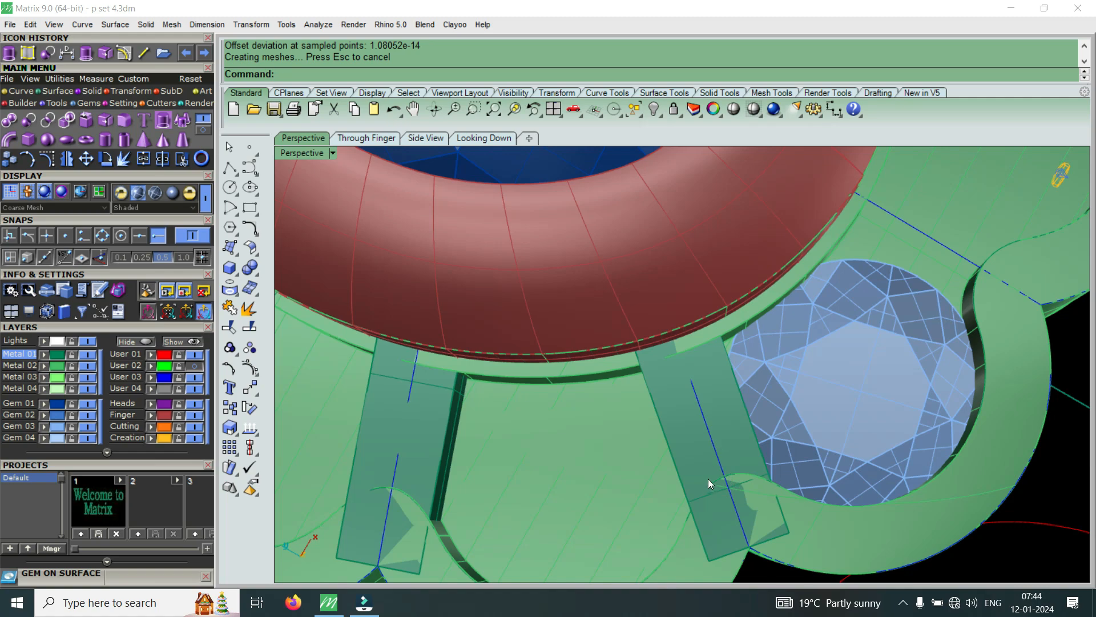
{"action": "scroll", "coordinate": [713, 418], "scroll_direction": "down", "scroll_amount": 4}
{"action": "scroll", "coordinate": [692, 417], "scroll_direction": "up", "scroll_amount": 4}
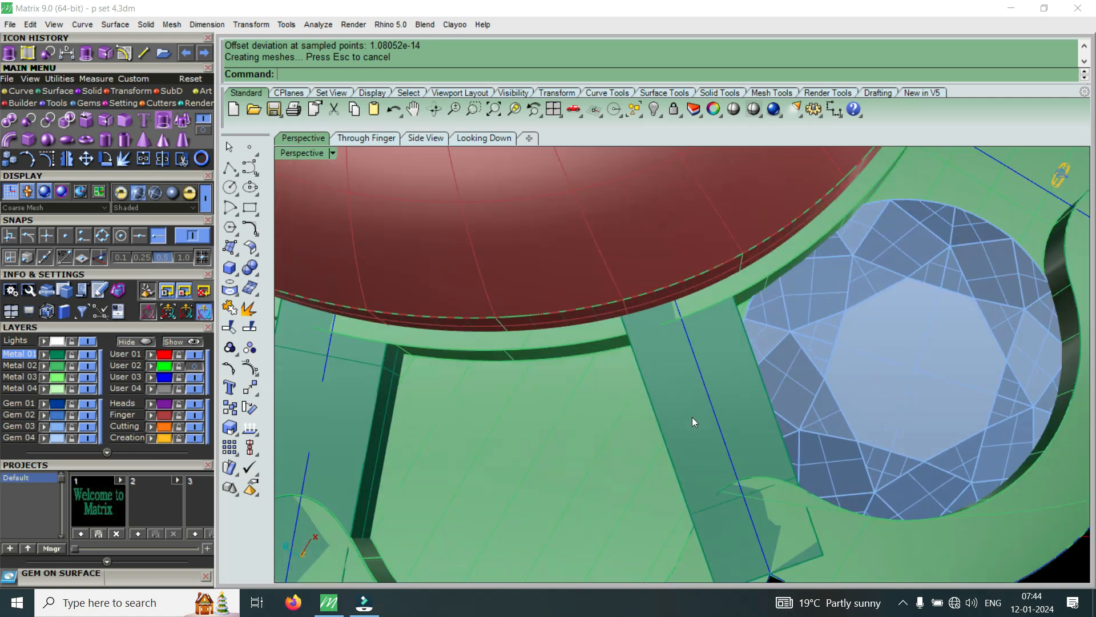
{"action": "left_click", "coordinate": [672, 389]}
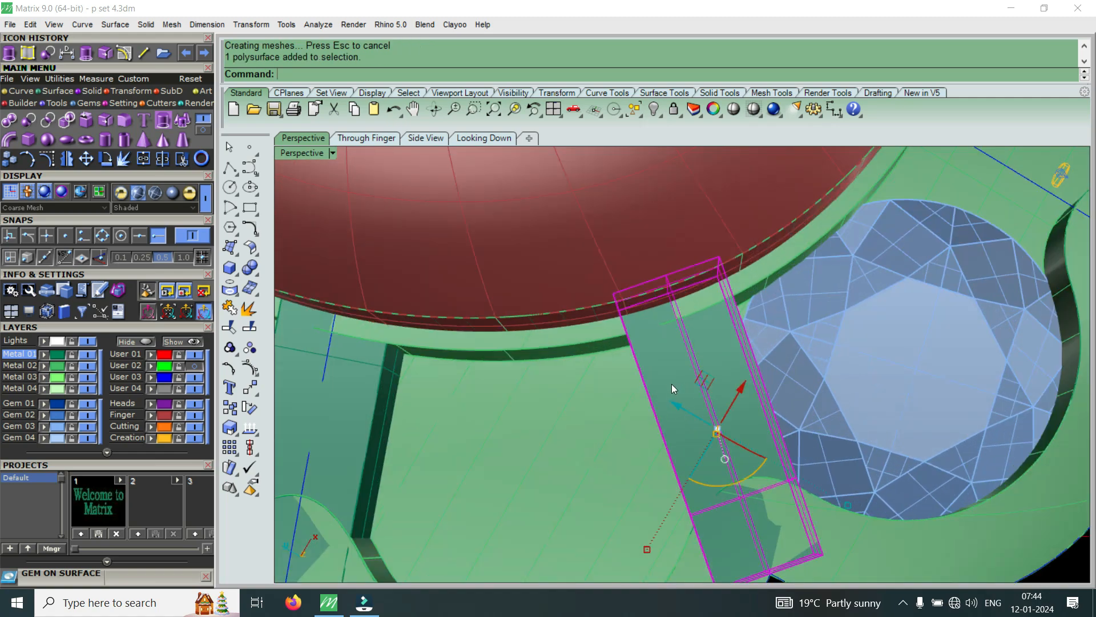
{"action": "scroll", "coordinate": [670, 330], "scroll_direction": "down", "scroll_amount": 3}
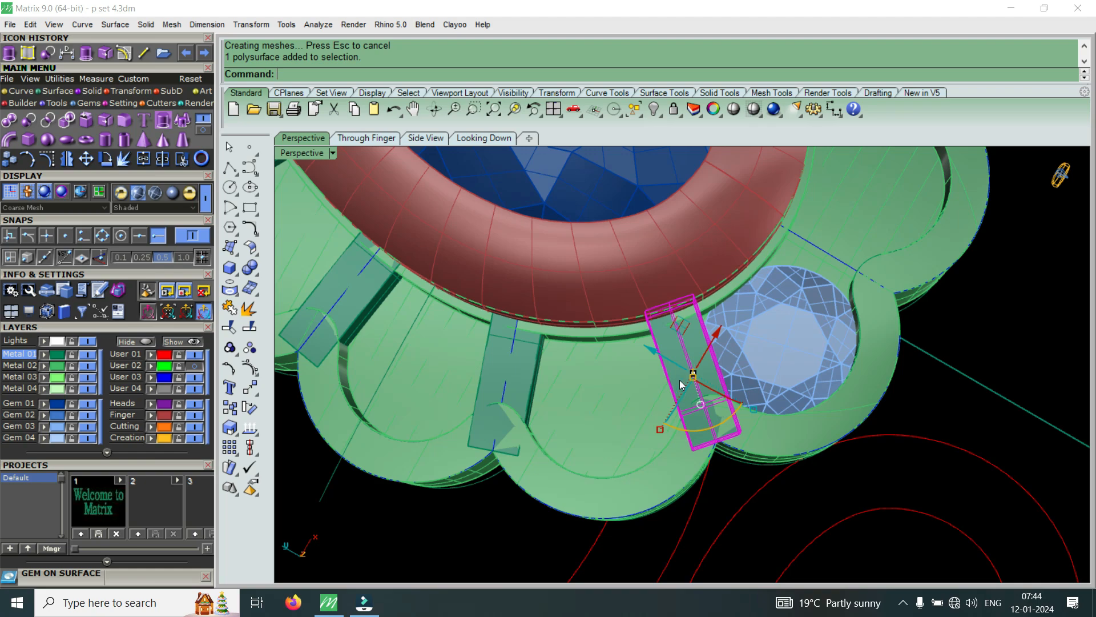
{"action": "scroll", "coordinate": [685, 349], "scroll_direction": "down", "scroll_amount": 3}
{"action": "scroll", "coordinate": [747, 372], "scroll_direction": "up", "scroll_amount": 5}
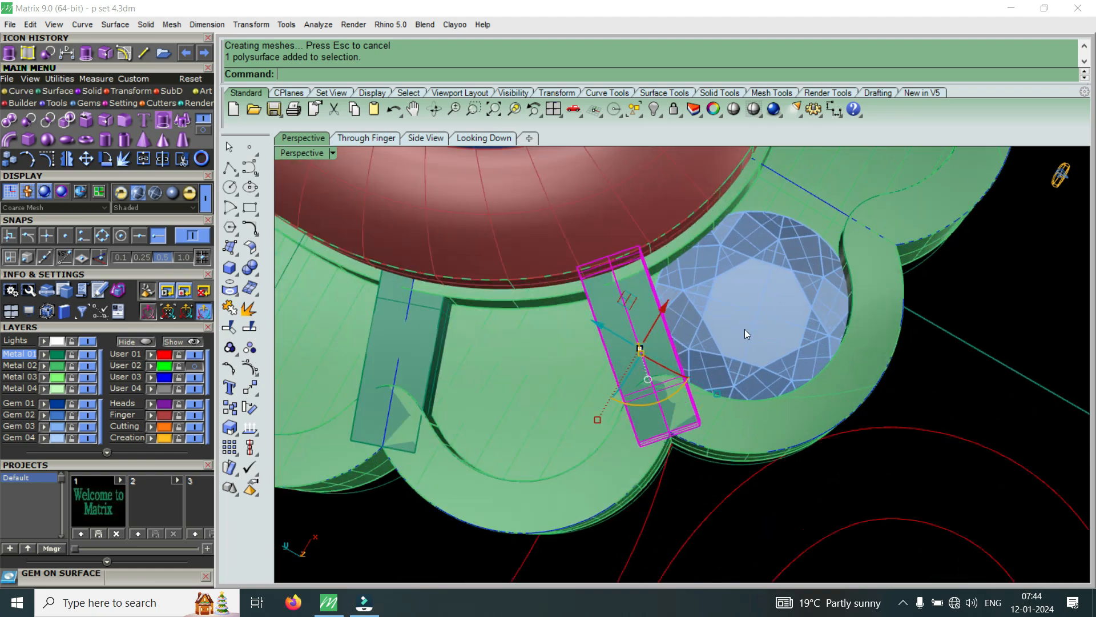
Measure the width of one divider between two neighbouring gems on the grey flower.
{"action": "left_click", "coordinate": [795, 318]}
{"action": "right_click_drag", "start_coordinate": [796, 318], "coordinate": [690, 323]}
{"action": "scroll", "coordinate": [693, 324], "scroll_direction": "up", "scroll_amount": 4}
{"action": "scroll", "coordinate": [694, 324], "scroll_direction": "down", "scroll_amount": 7}
{"action": "right_click_drag", "start_coordinate": [617, 288], "coordinate": [783, 309]}
{"action": "scroll", "coordinate": [690, 311], "scroll_direction": "down", "scroll_amount": 6}
{"action": "scroll", "coordinate": [583, 345], "scroll_direction": "up", "scroll_amount": 3}
{"action": "right_click_drag", "start_coordinate": [583, 345], "coordinate": [659, 309]}
{"action": "scroll", "coordinate": [659, 308], "scroll_direction": "down", "scroll_amount": 4}
{"action": "scroll", "coordinate": [810, 211], "scroll_direction": "up", "scroll_amount": 6}
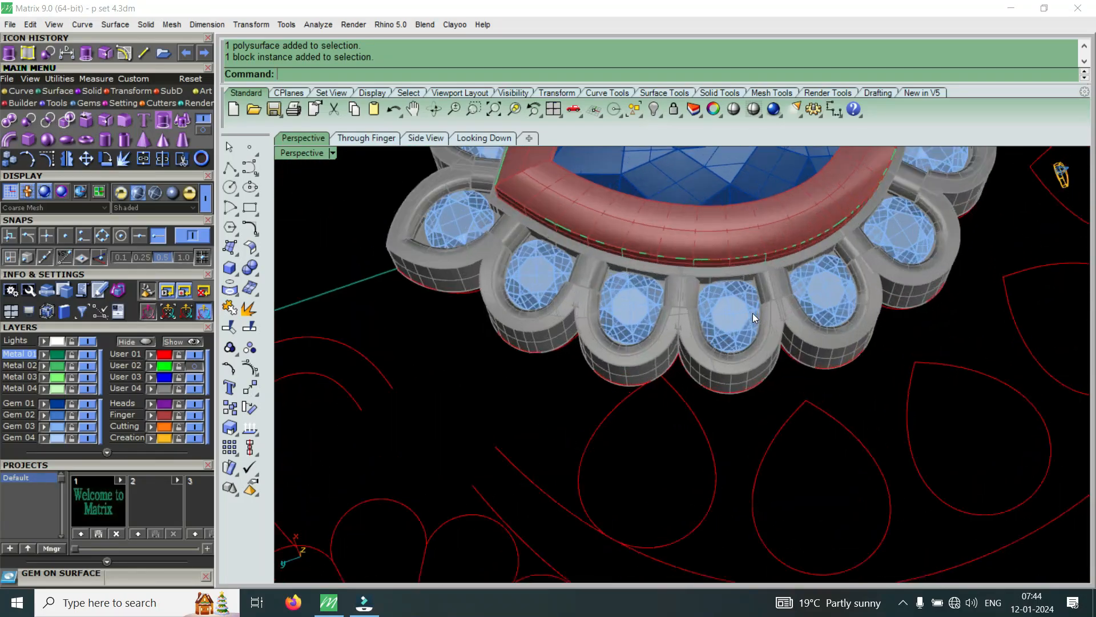
{"action": "scroll", "coordinate": [753, 313], "scroll_direction": "up", "scroll_amount": 2}
{"action": "key", "text": "ctrl+a"}
{"action": "scroll", "coordinate": [638, 234], "scroll_direction": "up", "scroll_amount": 6}
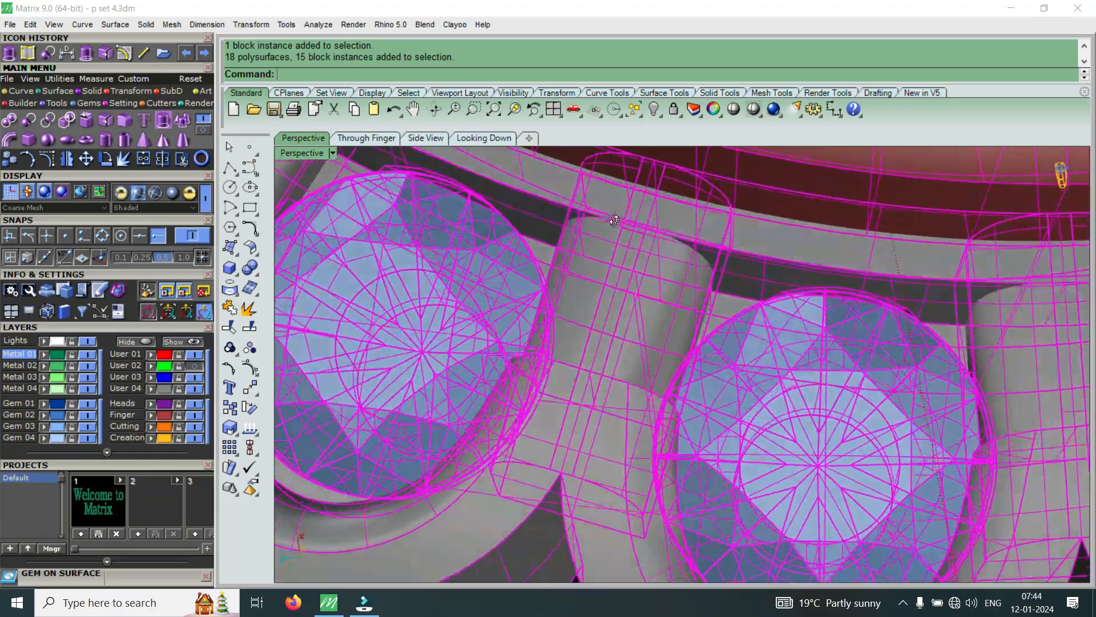
{"action": "right_click_drag", "start_coordinate": [614, 219], "coordinate": [708, 215]}
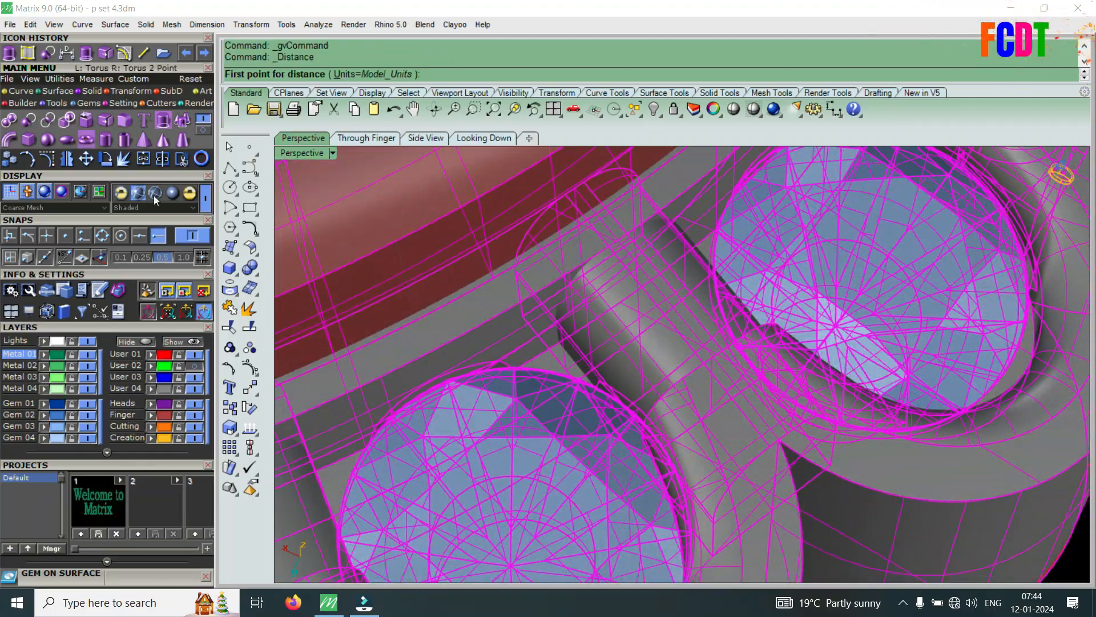
{"action": "left_click", "coordinate": [531, 322]}
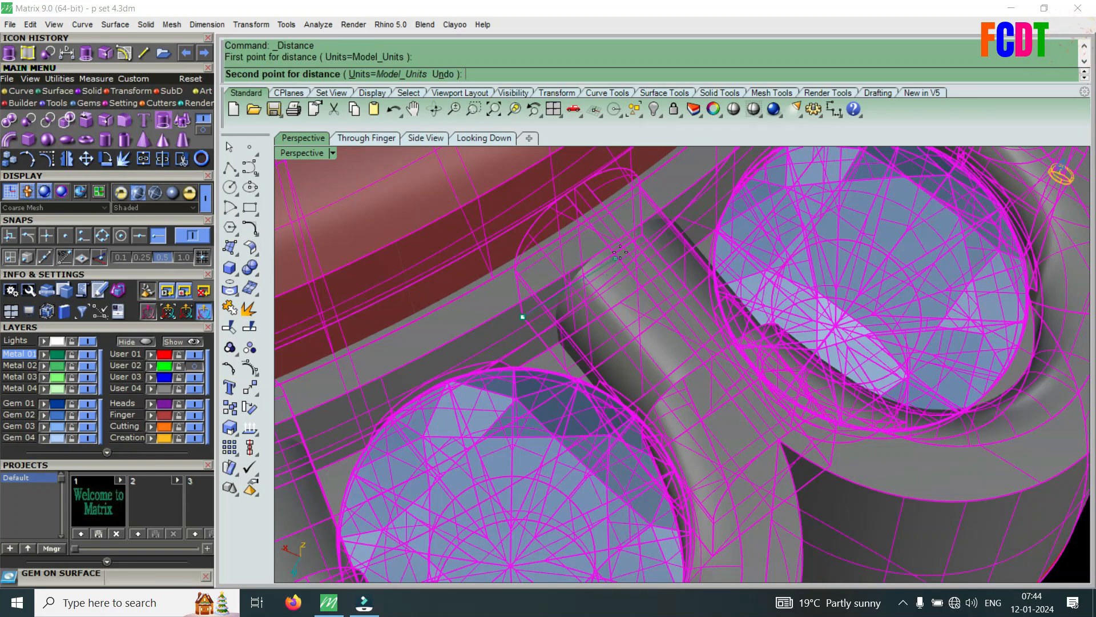
{"action": "left_click", "coordinate": [645, 235]}
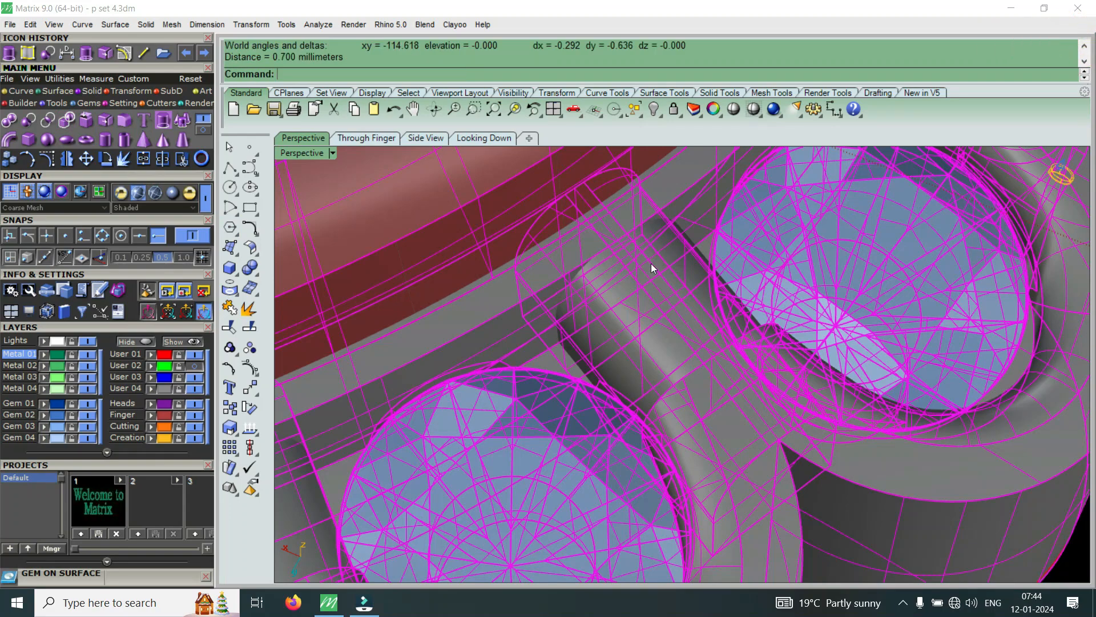
{"action": "scroll", "coordinate": [791, 349], "scroll_direction": "down", "scroll_amount": 4}
{"action": "scroll", "coordinate": [806, 345], "scroll_direction": "down", "scroll_amount": 5}
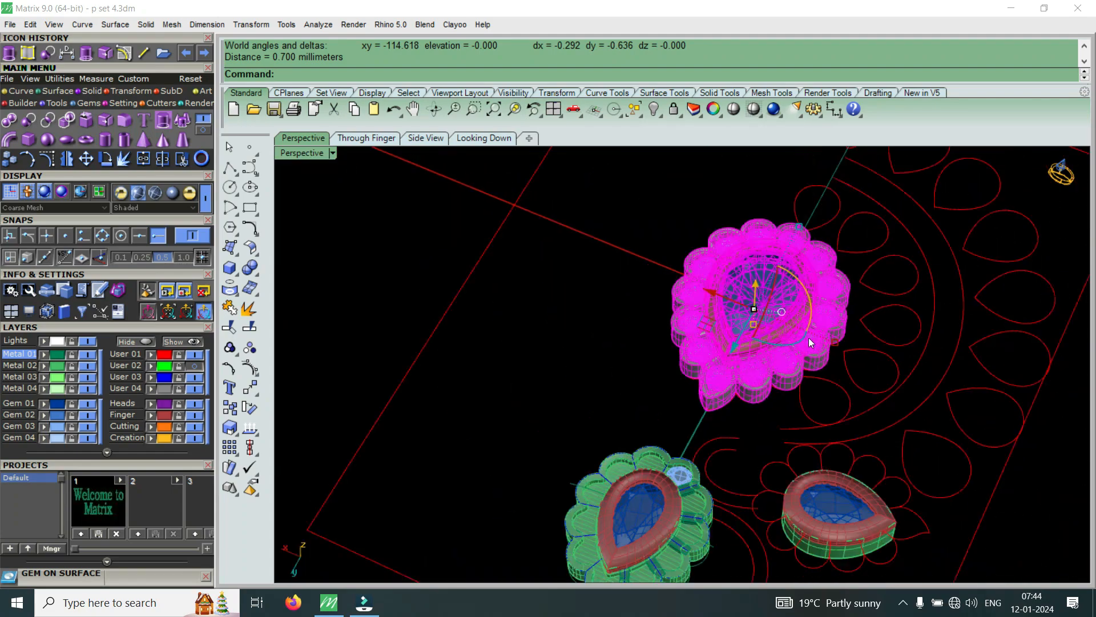
Place a 1.6 mm round gem with Gem on Surface in the green flower's petal recess beside the first small gem.
{"action": "scroll", "coordinate": [743, 417], "scroll_direction": "up", "scroll_amount": 3}
{"action": "scroll", "coordinate": [734, 407], "scroll_direction": "up", "scroll_amount": 5}
{"action": "left_click", "coordinate": [793, 385]}
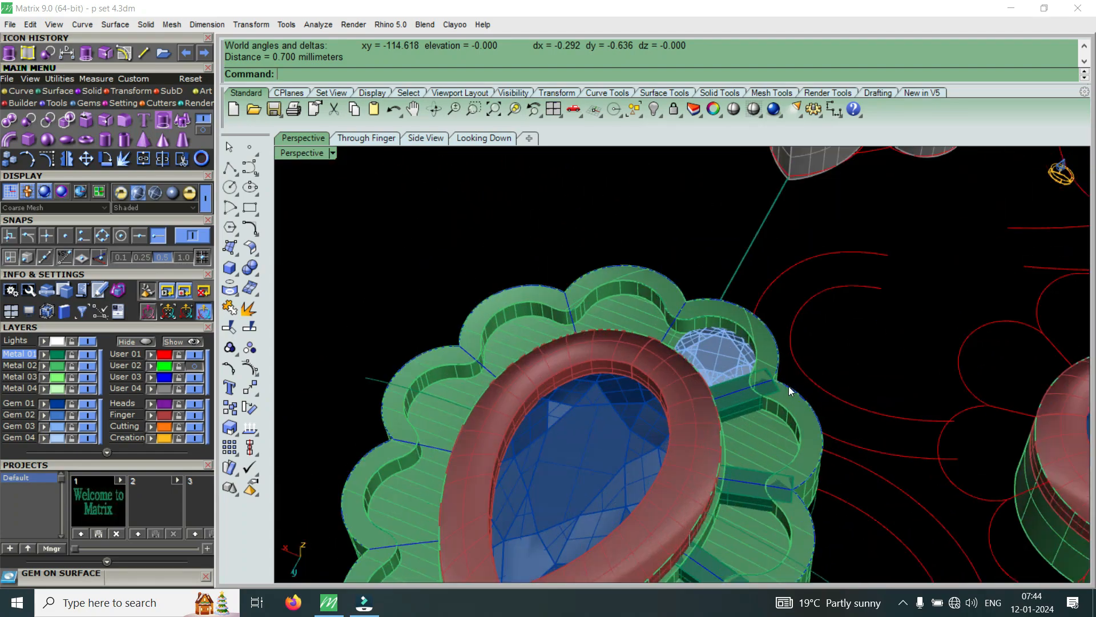
{"action": "right_click_drag", "start_coordinate": [794, 384], "coordinate": [585, 395]}
{"action": "scroll", "coordinate": [727, 378], "scroll_direction": "down", "scroll_amount": 5}
{"action": "right_click_drag", "start_coordinate": [725, 378], "coordinate": [584, 318]}
{"action": "scroll", "coordinate": [584, 317], "scroll_direction": "up", "scroll_amount": 6}
{"action": "scroll", "coordinate": [594, 335], "scroll_direction": "up", "scroll_amount": 6}
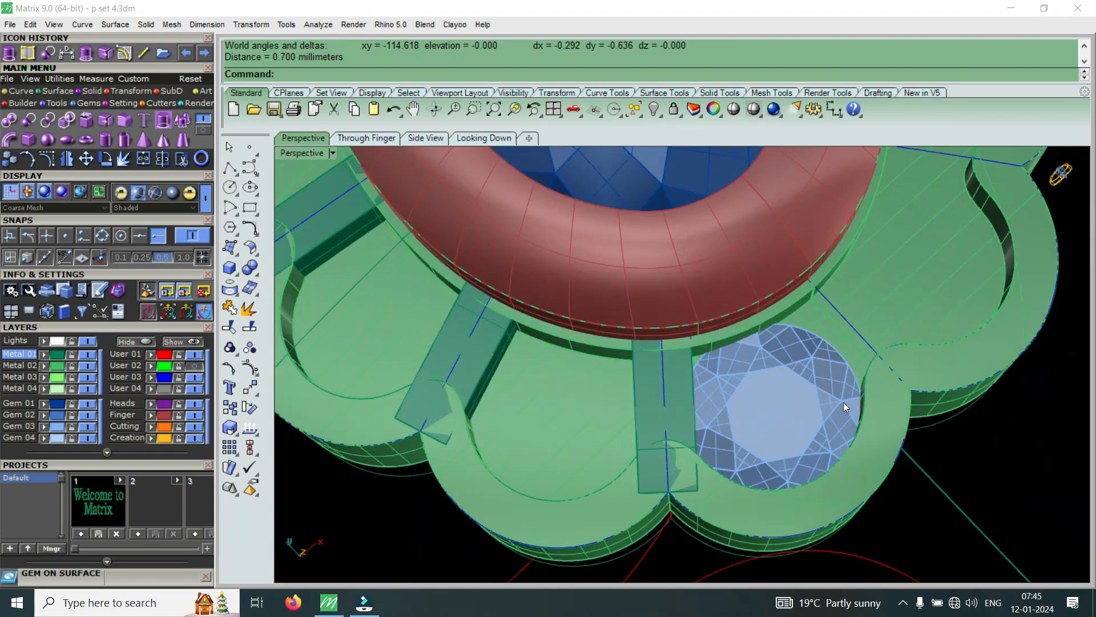
{"action": "scroll", "coordinate": [779, 418], "scroll_direction": "up", "scroll_amount": 3}
{"action": "scroll", "coordinate": [753, 415], "scroll_direction": "down", "scroll_amount": 6}
{"action": "scroll", "coordinate": [652, 407], "scroll_direction": "up", "scroll_amount": 6}
{"action": "right_click_drag", "start_coordinate": [652, 406], "coordinate": [699, 391]}
{"action": "left_click", "coordinate": [683, 408]}
{"action": "scroll", "coordinate": [706, 403], "scroll_direction": "down", "scroll_amount": 5}
{"action": "scroll", "coordinate": [650, 402], "scroll_direction": "up", "scroll_amount": 3}
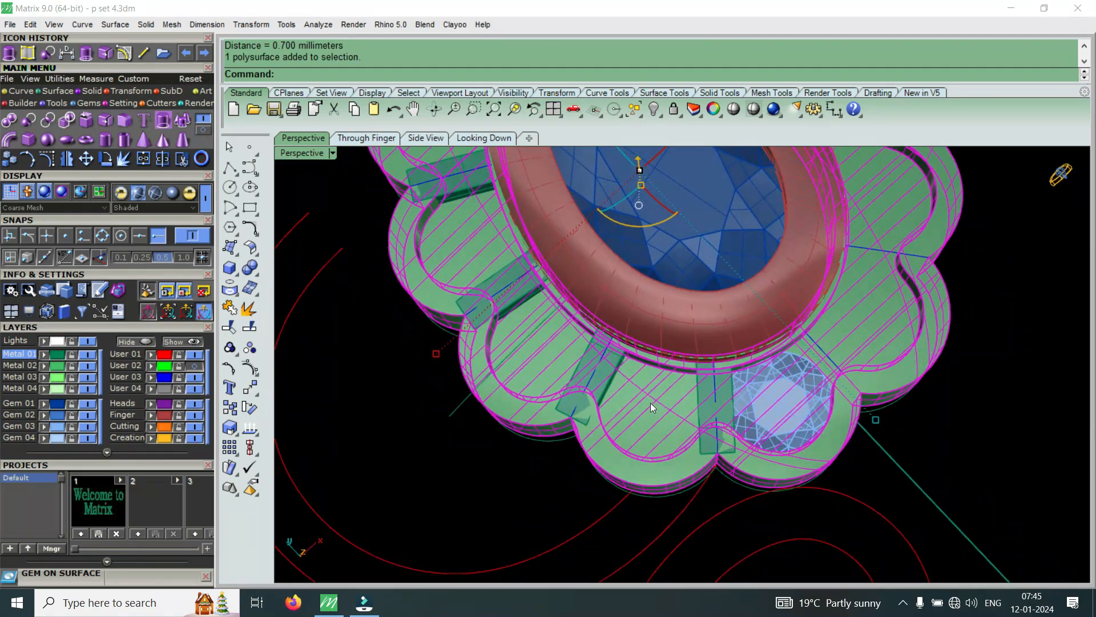
{"action": "left_click", "coordinate": [652, 406]}
{"action": "key", "text": "F6"}
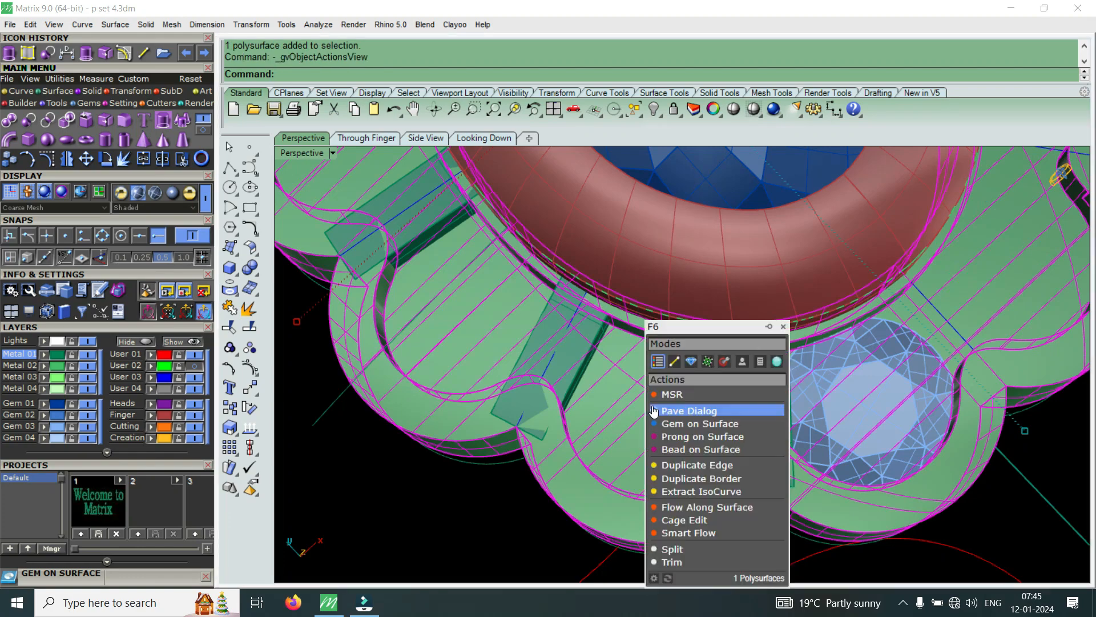
{"action": "left_click", "coordinate": [686, 428]}
{"action": "scroll", "coordinate": [654, 412], "scroll_direction": "up", "scroll_amount": 4}
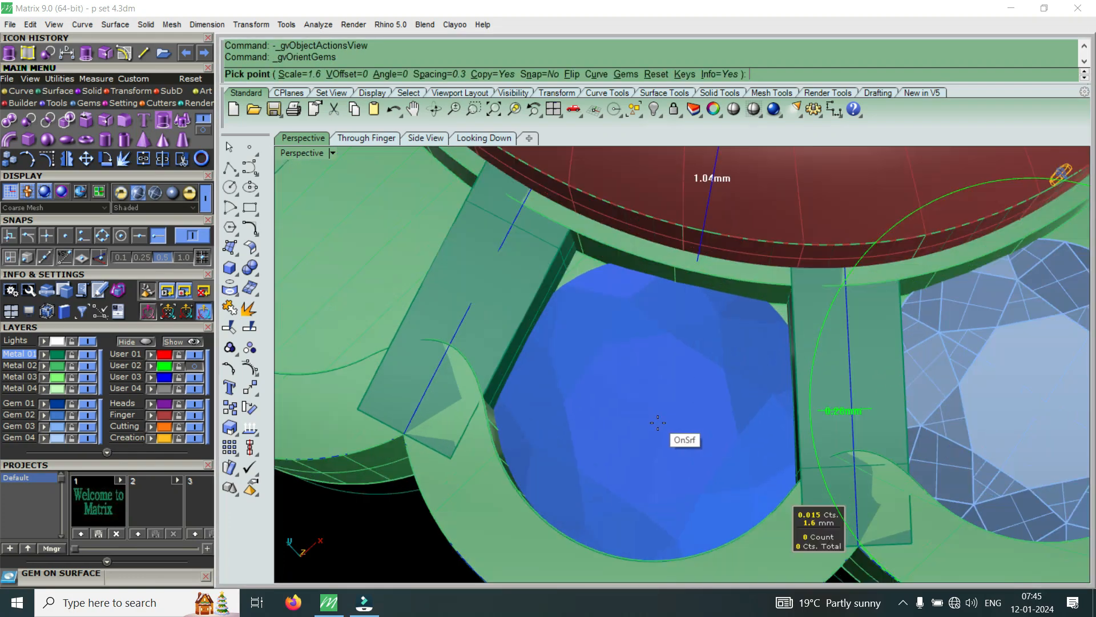
{"action": "scroll", "coordinate": [849, 355], "scroll_direction": "down", "scroll_amount": 8}
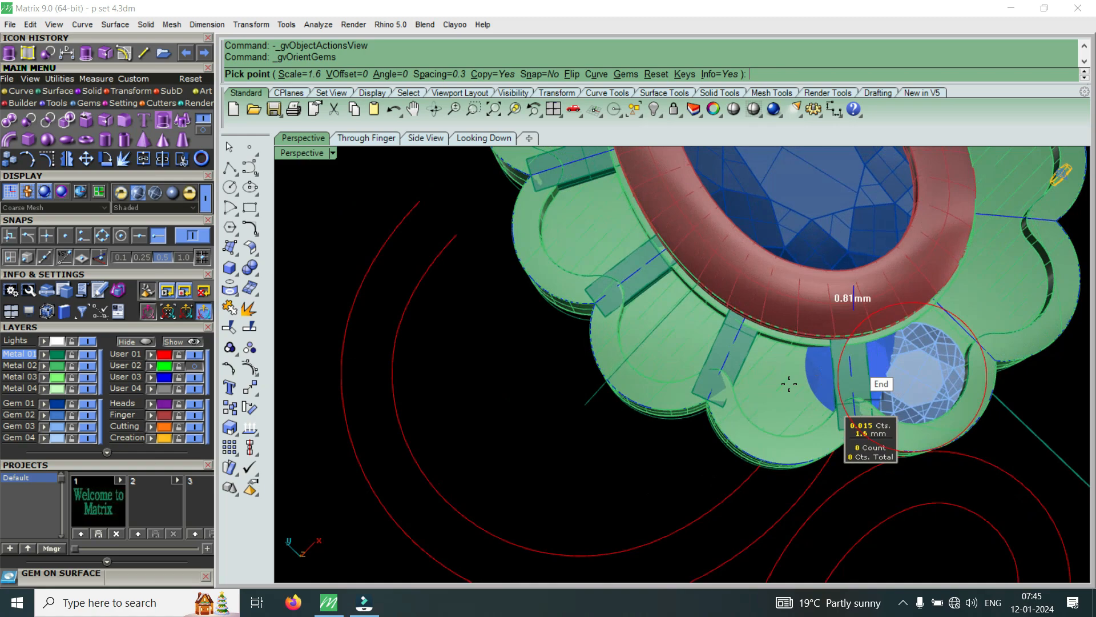
{"action": "scroll", "coordinate": [815, 386], "scroll_direction": "up", "scroll_amount": 5}
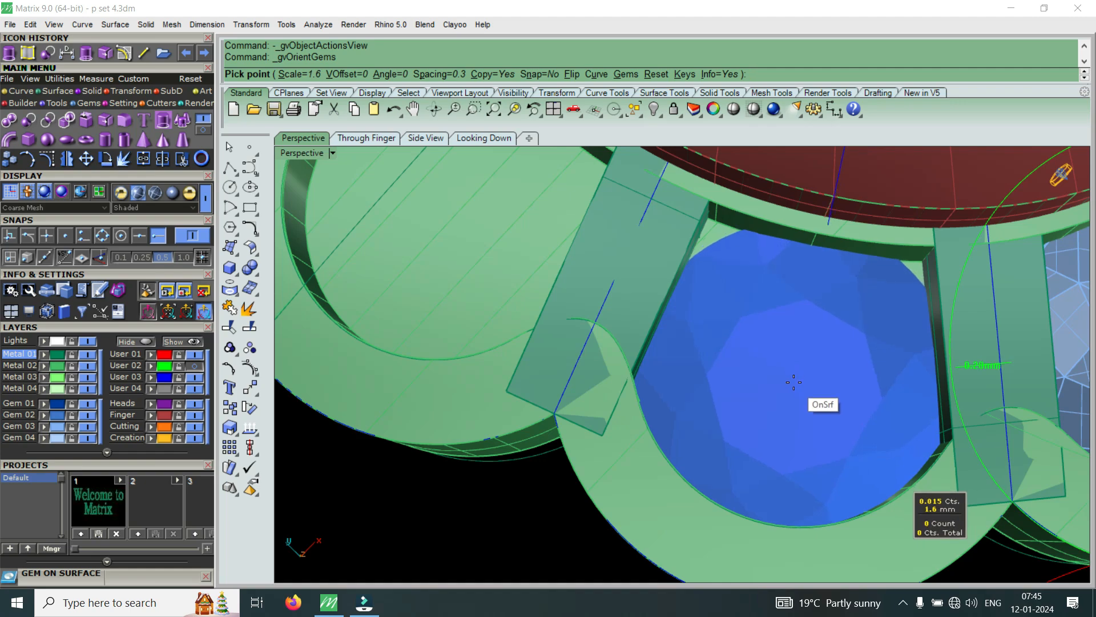
{"action": "left_click", "coordinate": [794, 381]}
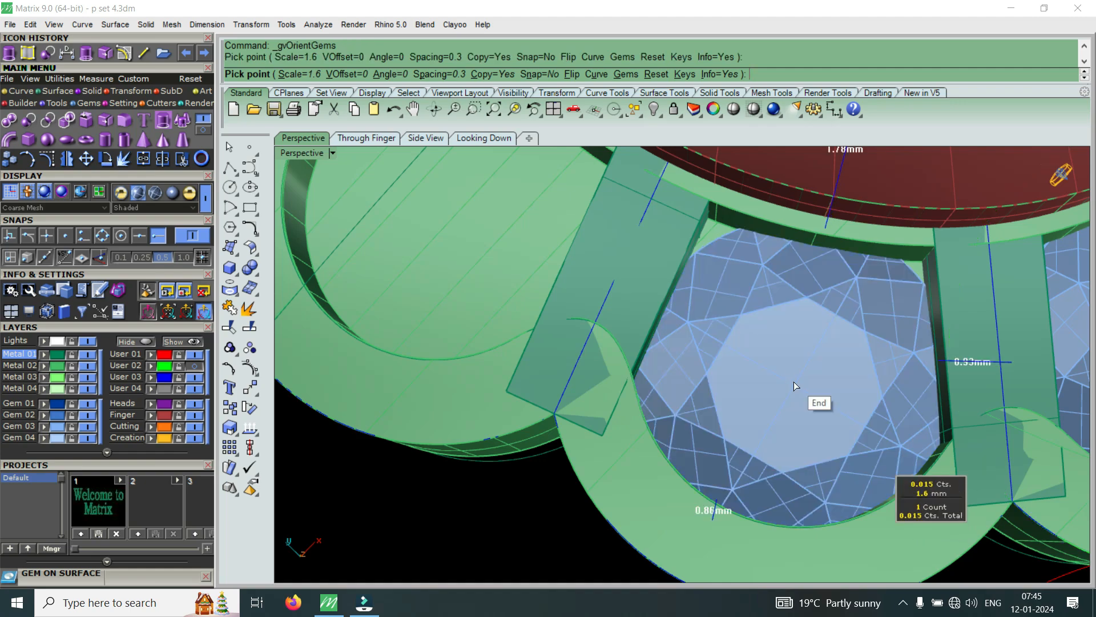
{"action": "right_click", "coordinate": [794, 381]}
Nudge the second small gem slightly within its petal recess to centre it between the two dividers.
{"action": "right_click_drag", "start_coordinate": [823, 368], "coordinate": [739, 368], "text": "shift"}
{"action": "left_click", "coordinate": [730, 310]}
{"action": "scroll", "coordinate": [700, 366], "scroll_direction": "up", "scroll_amount": 3}
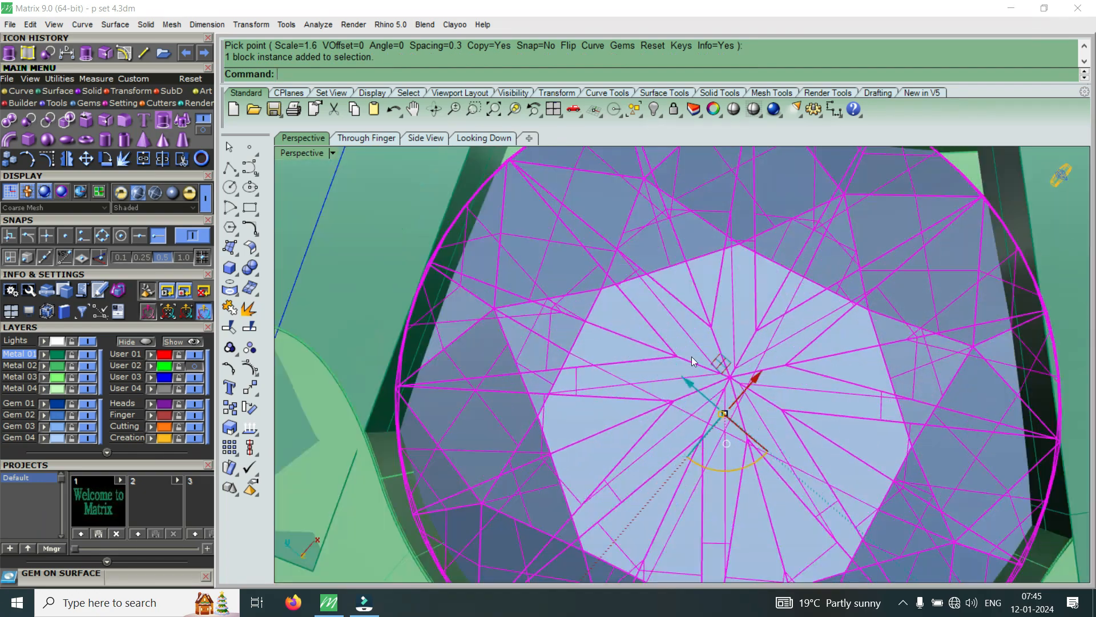
{"action": "scroll", "coordinate": [696, 366], "scroll_direction": "down", "scroll_amount": 3}
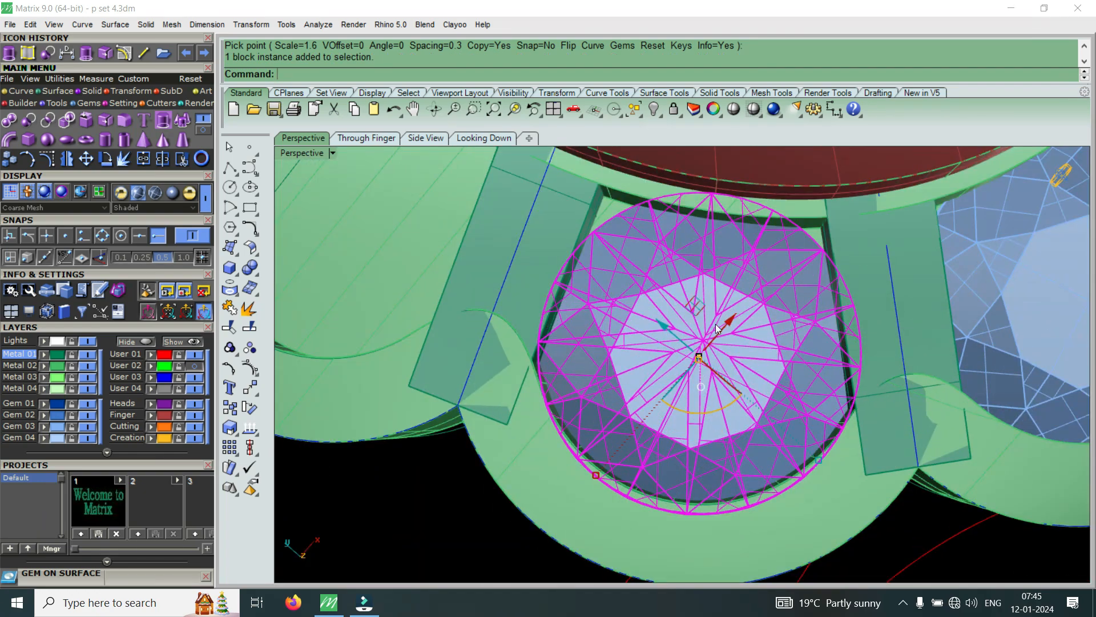
{"action": "left_click_drag", "start_coordinate": [657, 326], "coordinate": [656, 327]}
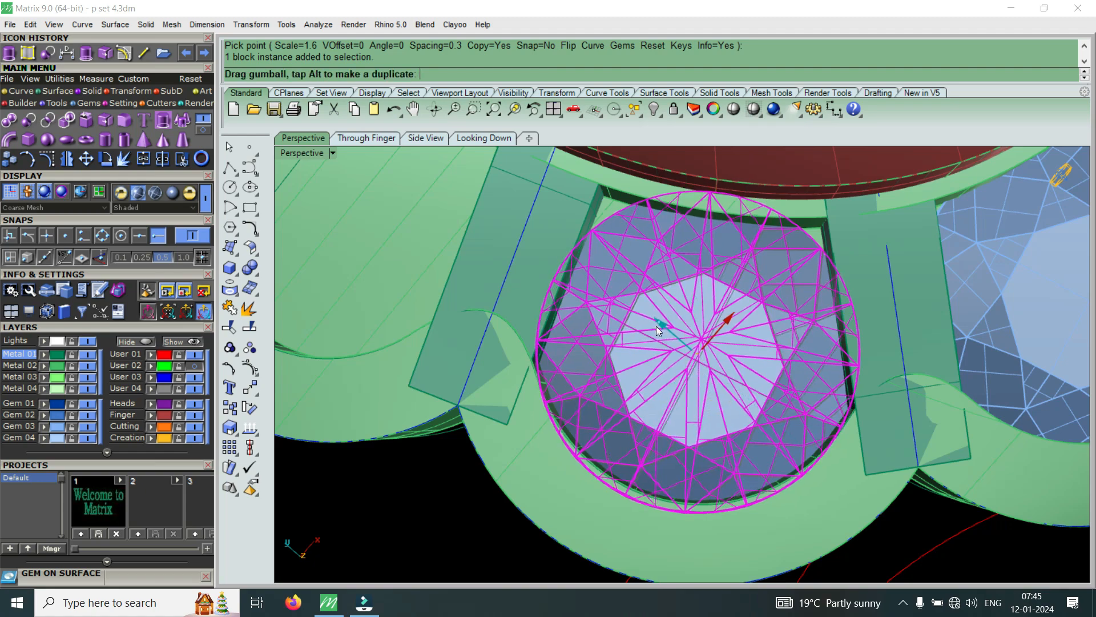
{"action": "left_click_drag", "start_coordinate": [728, 320], "coordinate": [664, 323]}
{"action": "key", "text": "Escape"}
Place another 1.6 mm round gem on the recessed surface of the green flower's third petal, beyond the second small gem.
{"action": "scroll", "coordinate": [794, 392], "scroll_direction": "down", "scroll_amount": 6}
{"action": "right_click_drag", "start_coordinate": [794, 393], "coordinate": [653, 373]}
{"action": "scroll", "coordinate": [653, 373], "scroll_direction": "up", "scroll_amount": 4}
{"action": "scroll", "coordinate": [654, 377], "scroll_direction": "down", "scroll_amount": 4}
{"action": "scroll", "coordinate": [832, 384], "scroll_direction": "up", "scroll_amount": 4}
{"action": "left_click", "coordinate": [778, 357]}
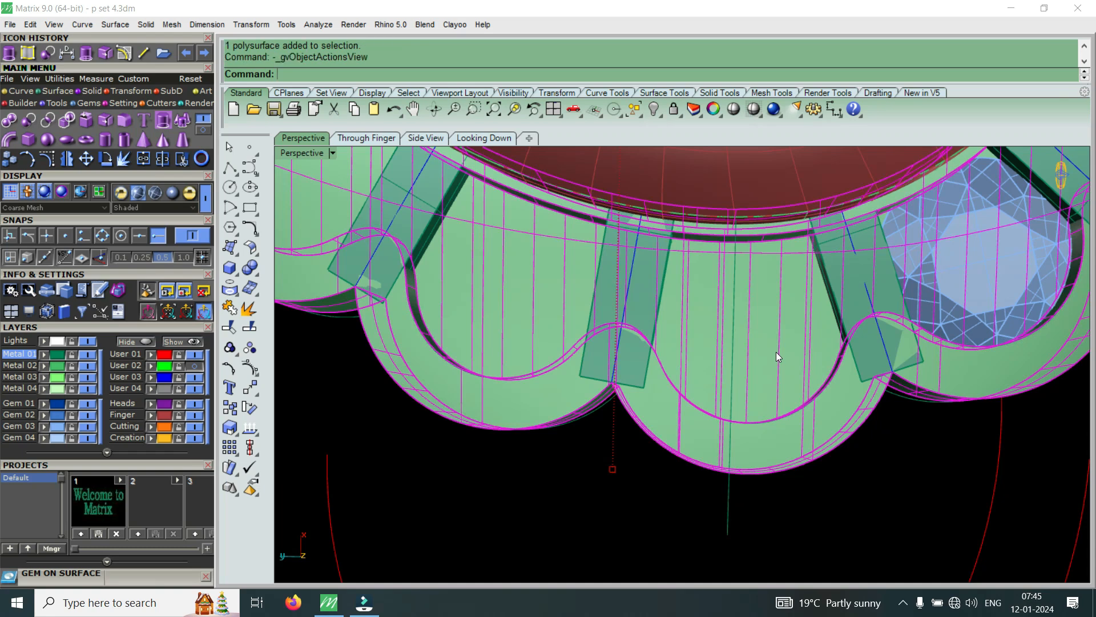
{"action": "left_click", "coordinate": [814, 387]}
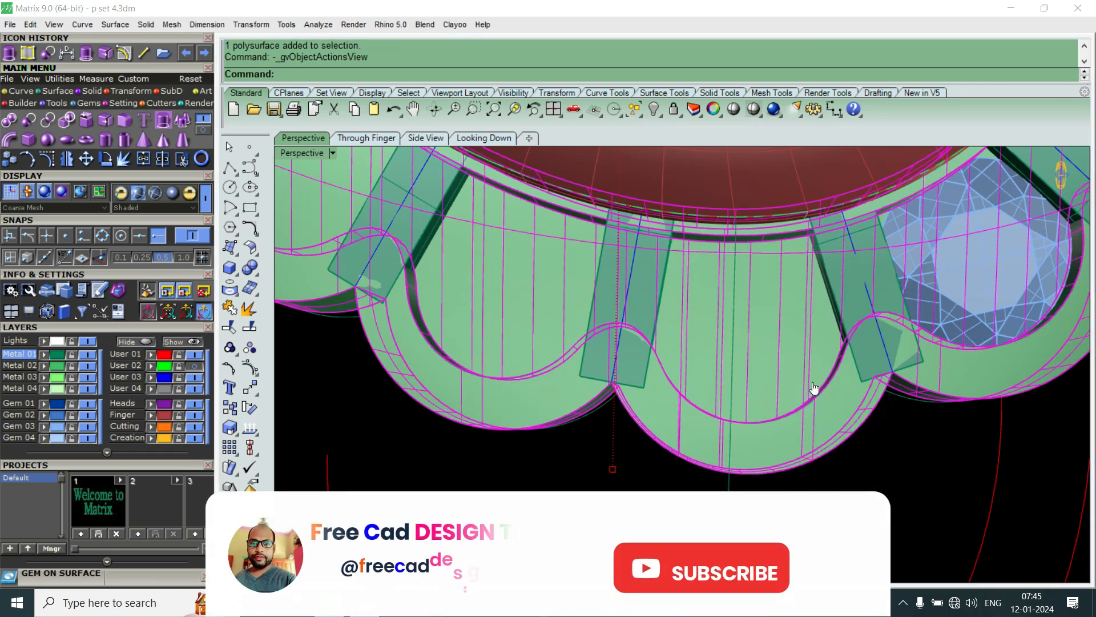
{"action": "scroll", "coordinate": [793, 366], "scroll_direction": "up", "scroll_amount": 5}
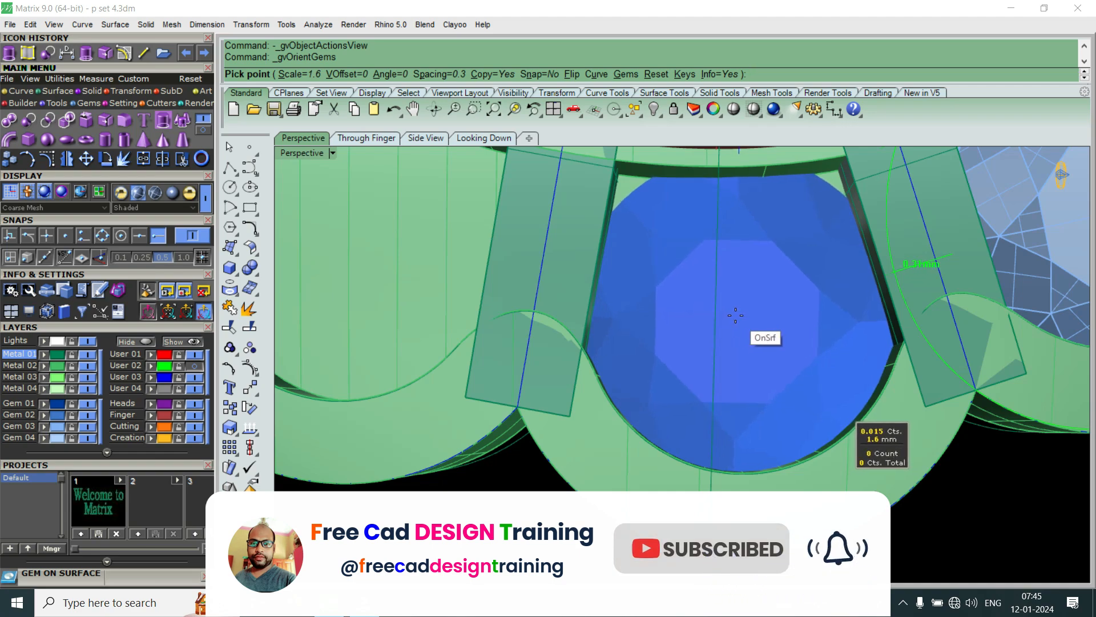
{"action": "left_click", "coordinate": [738, 321]}
{"action": "scroll", "coordinate": [735, 314], "scroll_direction": "down", "scroll_amount": 6}
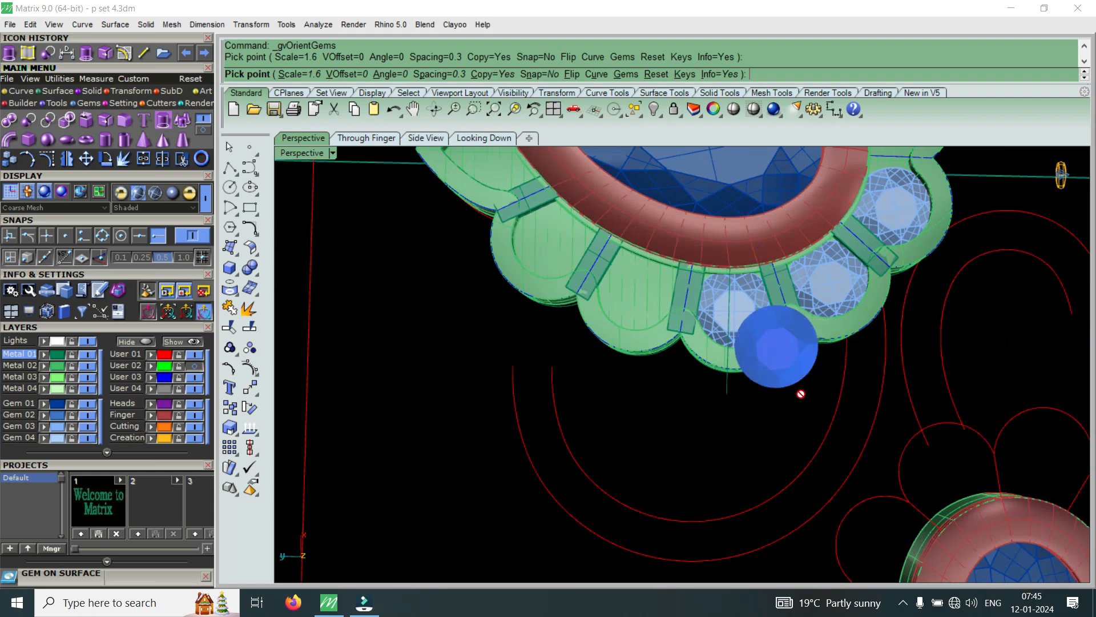
Place a 1.6 mm round gem in the recess of the green flower's fourth petal, centred between its two dividers.
{"action": "scroll", "coordinate": [630, 300], "scroll_direction": "up", "scroll_amount": 6}
{"action": "scroll", "coordinate": [639, 302], "scroll_direction": "down", "scroll_amount": 4}
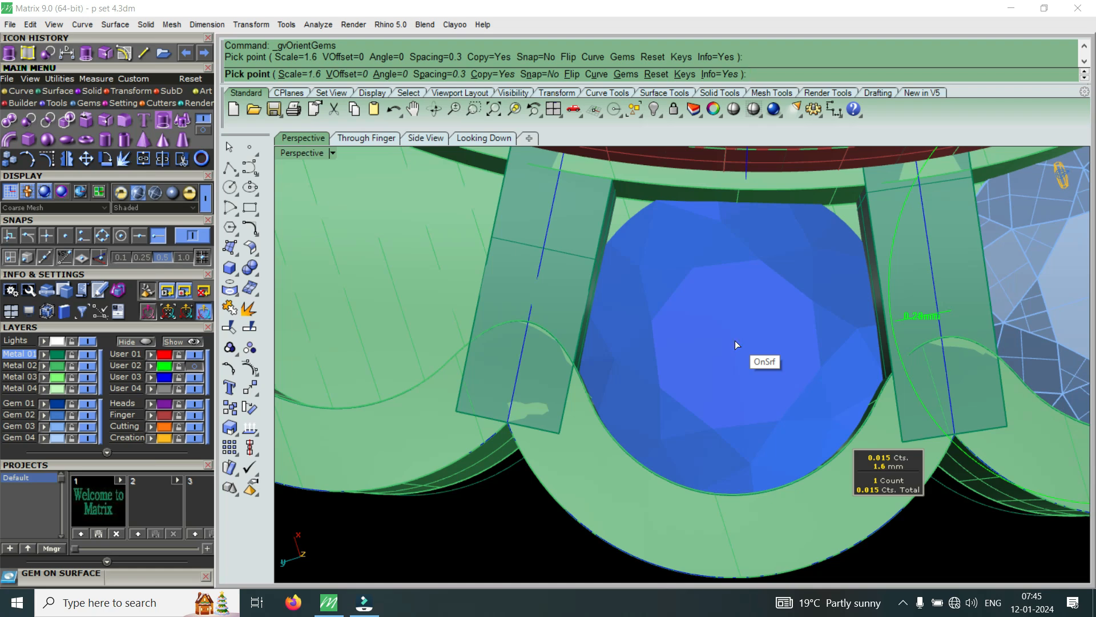
{"action": "key", "text": "Down"}
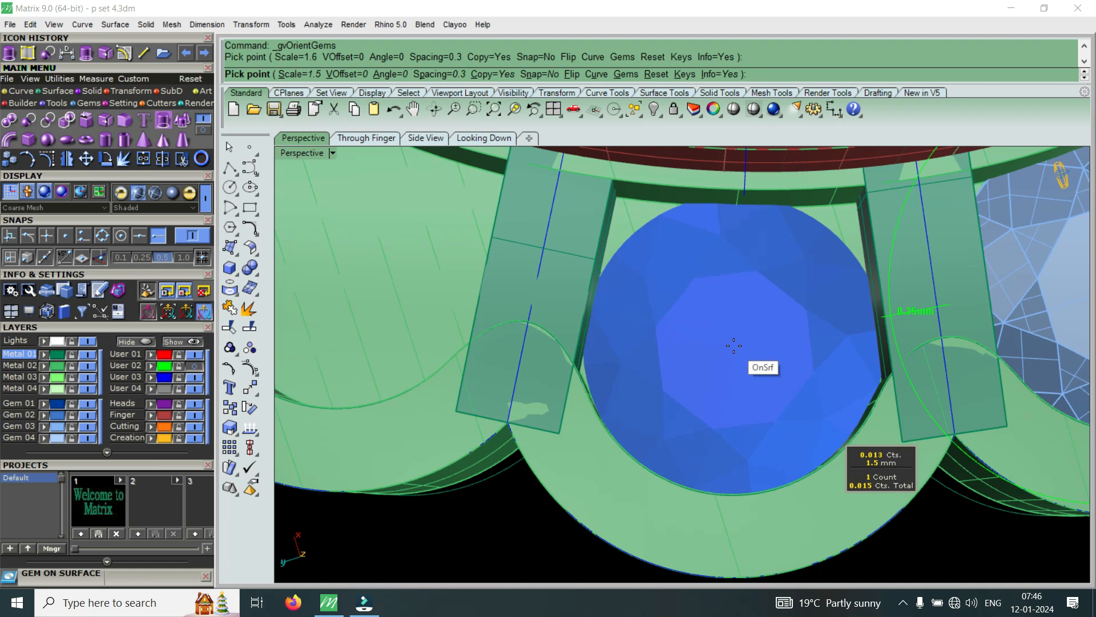
{"action": "key", "text": "Up"}
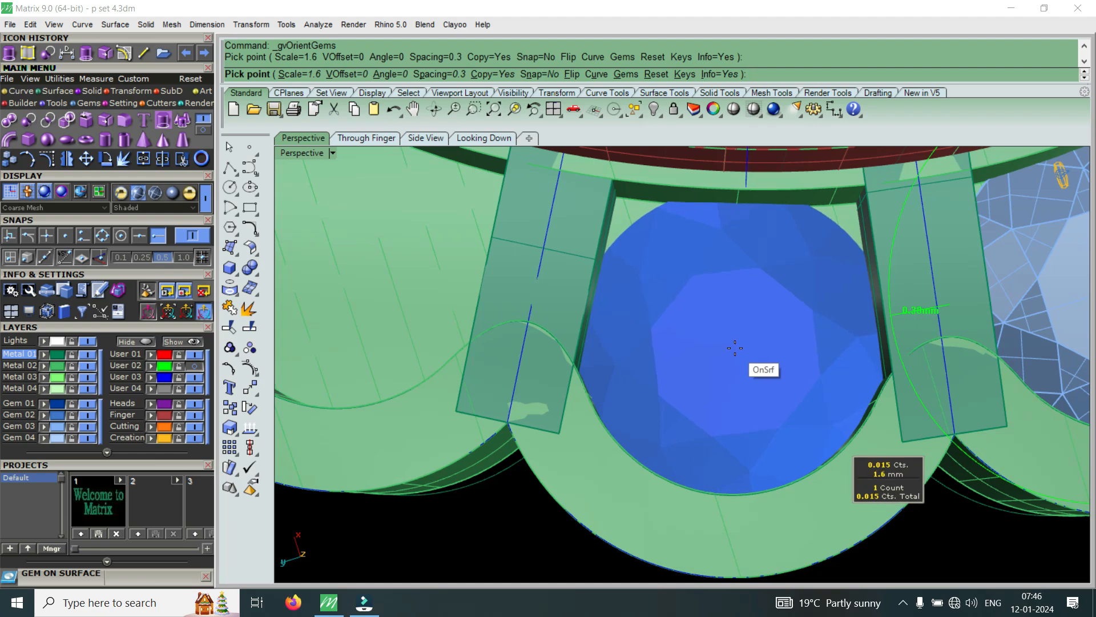
{"action": "left_click", "coordinate": [735, 353]}
{"action": "key", "text": "Return"}
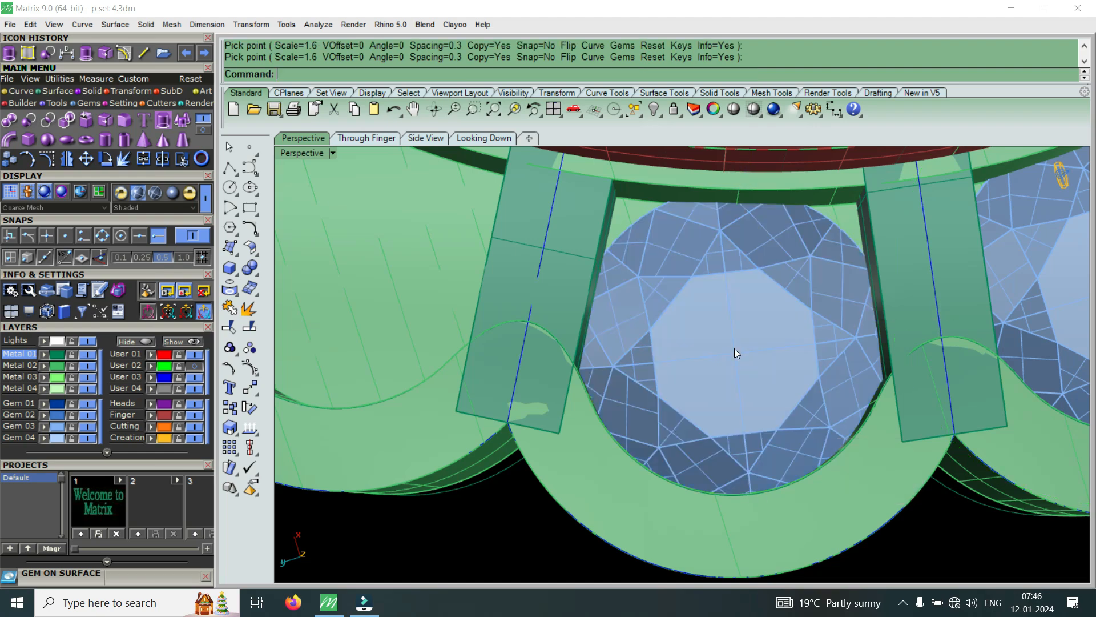
Examine how the fourth petal's small gem fits between its two dividers and the petal's rim.
{"action": "scroll", "coordinate": [733, 353], "scroll_direction": "down", "scroll_amount": 5}
{"action": "scroll", "coordinate": [713, 350], "scroll_direction": "up", "scroll_amount": 2}
{"action": "left_click", "coordinate": [715, 320]}
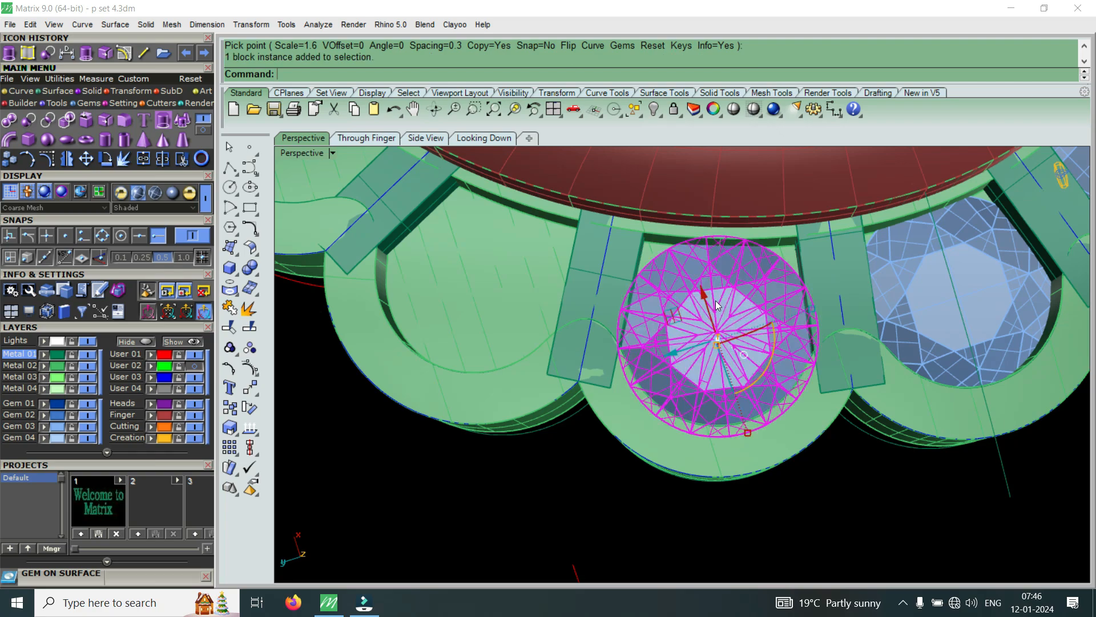
{"action": "scroll", "coordinate": [716, 301], "scroll_direction": "up", "scroll_amount": 4}
{"action": "scroll", "coordinate": [721, 233], "scroll_direction": "down", "scroll_amount": 5}
{"action": "scroll", "coordinate": [573, 349], "scroll_direction": "up", "scroll_amount": 4}
{"action": "scroll", "coordinate": [613, 358], "scroll_direction": "down", "scroll_amount": 3}
{"action": "scroll", "coordinate": [738, 429], "scroll_direction": "up", "scroll_amount": 3}
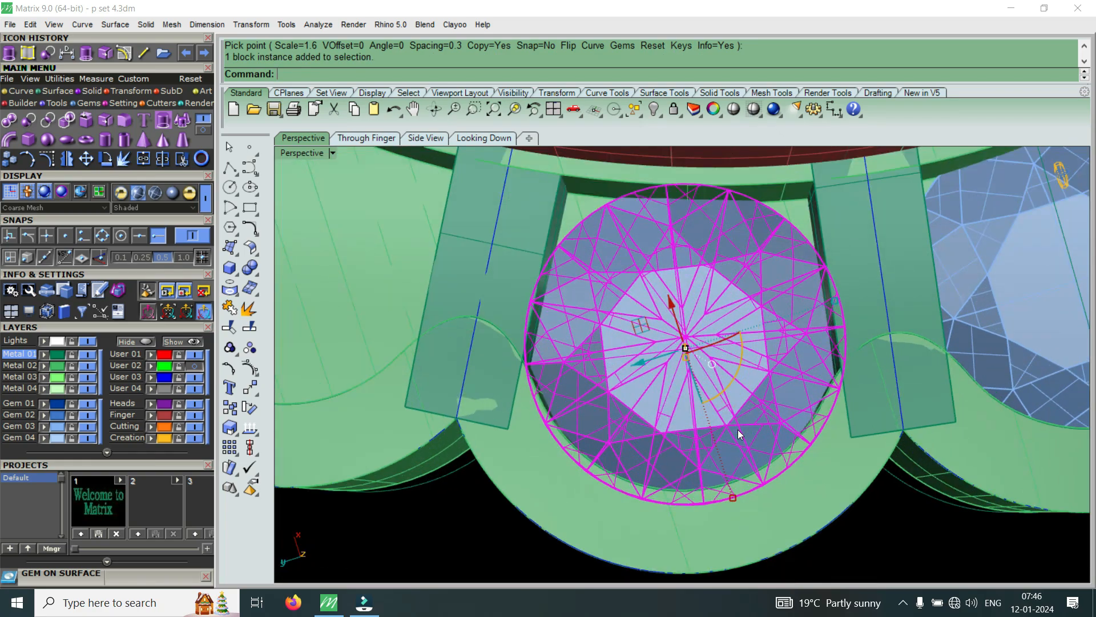
{"action": "scroll", "coordinate": [675, 506], "scroll_direction": "down", "scroll_amount": 3}
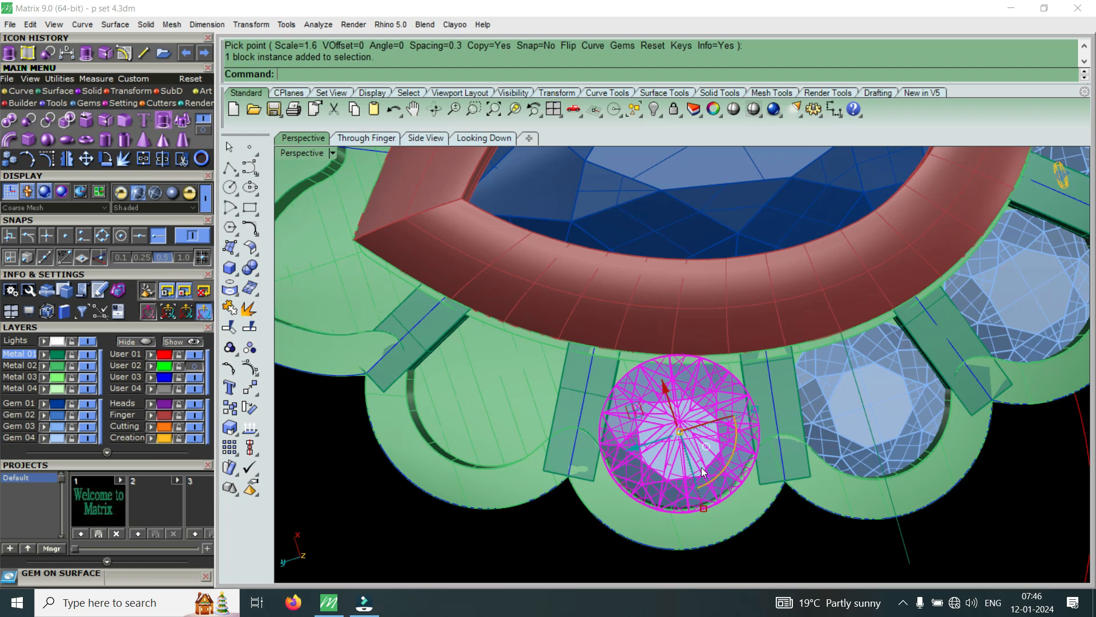
{"action": "scroll", "coordinate": [722, 466], "scroll_direction": "up", "scroll_amount": 5}
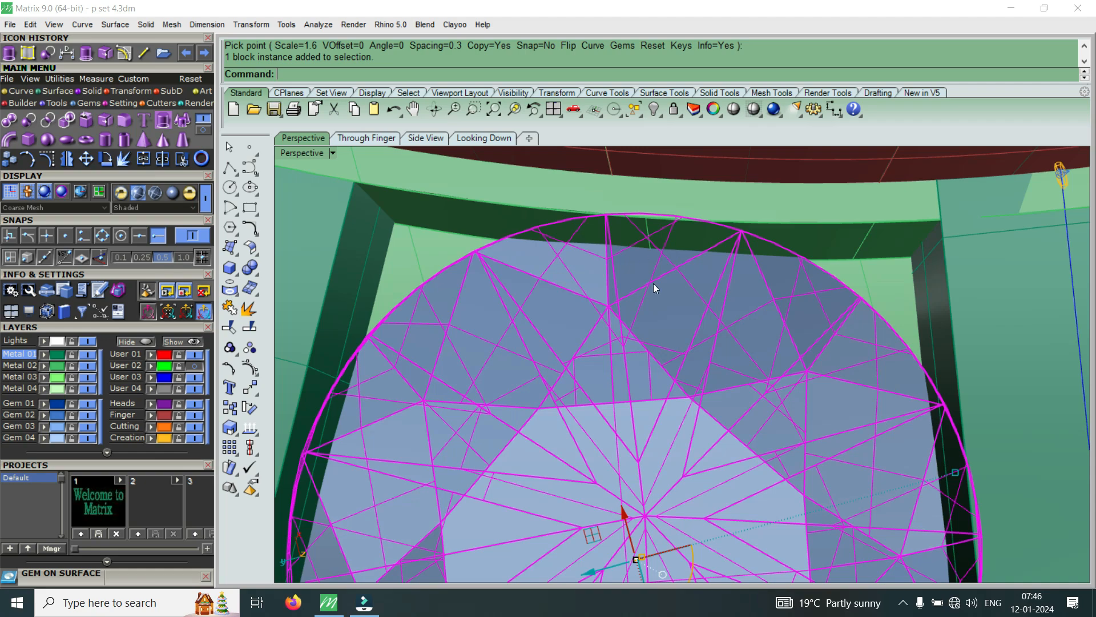
{"action": "scroll", "coordinate": [662, 294], "scroll_direction": "down", "scroll_amount": 6}
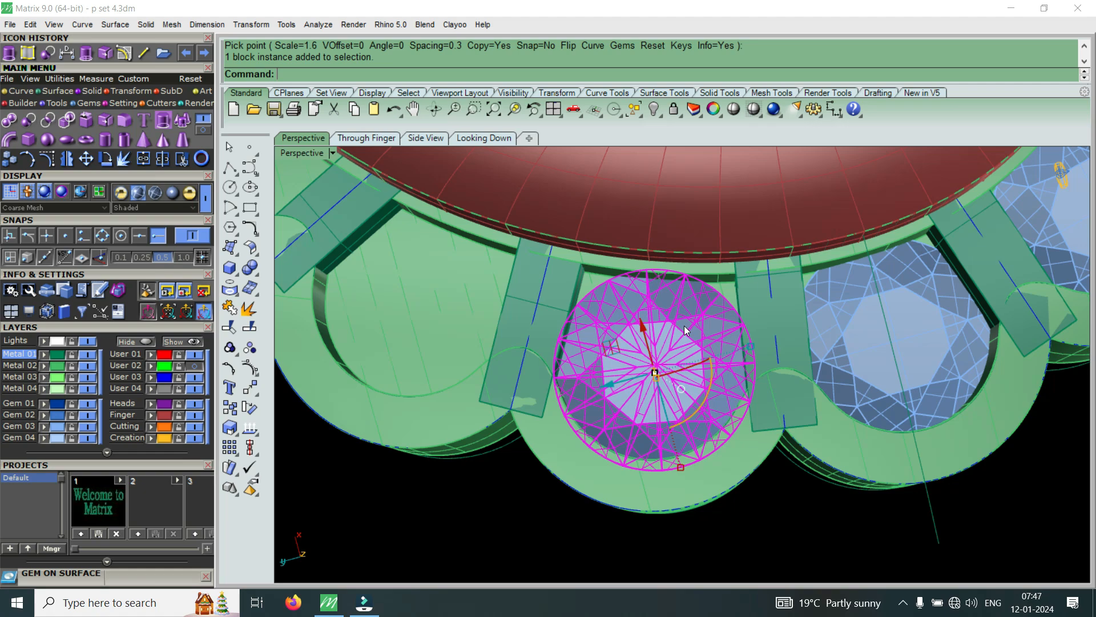
{"action": "scroll", "coordinate": [784, 327], "scroll_direction": "down", "scroll_amount": 6}
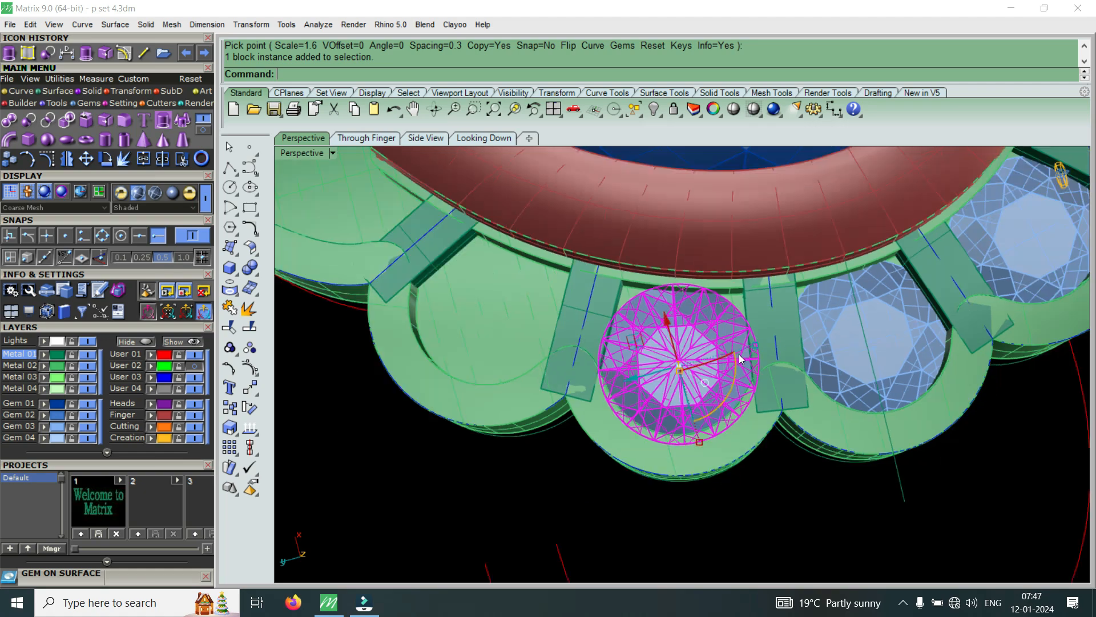
{"action": "scroll", "coordinate": [626, 342], "scroll_direction": "up", "scroll_amount": 6}
{"action": "scroll", "coordinate": [683, 344], "scroll_direction": "down", "scroll_amount": 3}
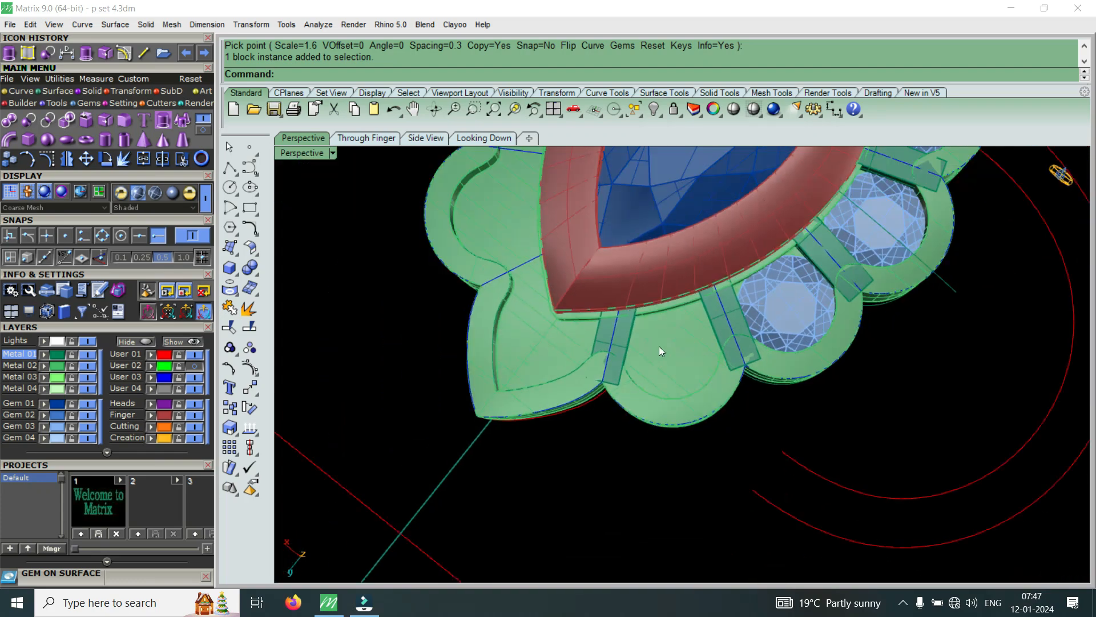
Place a 1.6 mm round gem with Gem on Surface in the recess of the round petal beside the pointed tip petal.
{"action": "scroll", "coordinate": [680, 352], "scroll_direction": "up", "scroll_amount": 5}
{"action": "left_click", "coordinate": [679, 352]}
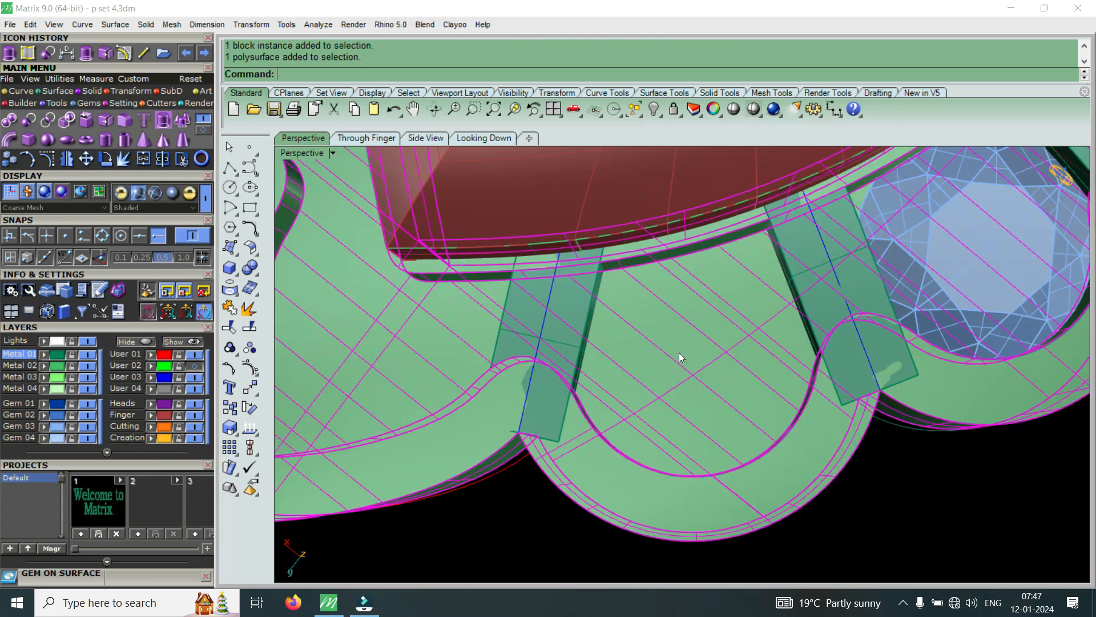
{"action": "right_click", "coordinate": [679, 352]}
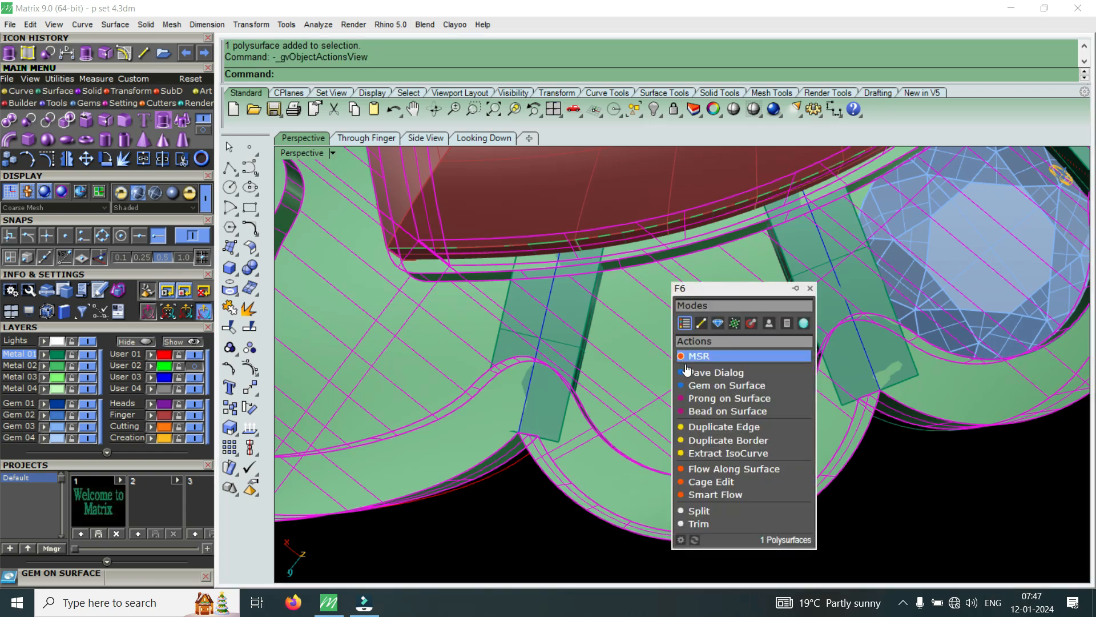
{"action": "left_click", "coordinate": [723, 394]}
{"action": "scroll", "coordinate": [702, 368], "scroll_direction": "up", "scroll_amount": 3}
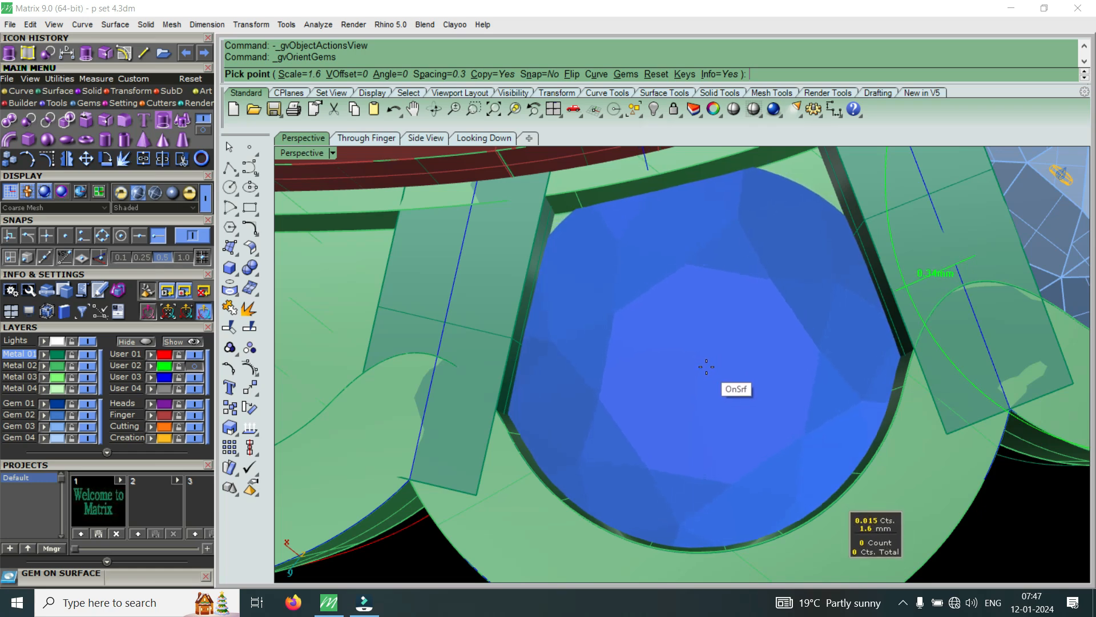
{"action": "left_click", "coordinate": [707, 367]}
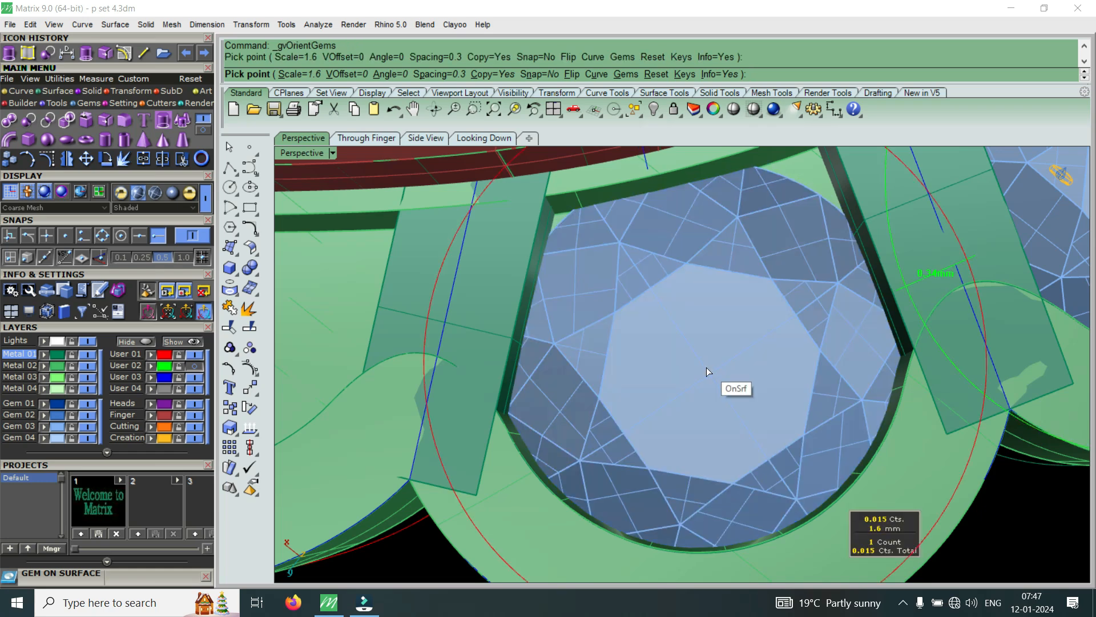
{"action": "key", "text": "Return"}
{"action": "scroll", "coordinate": [730, 344], "scroll_direction": "down", "scroll_amount": 3}
{"action": "left_click", "coordinate": [721, 345]}
{"action": "scroll", "coordinate": [722, 348], "scroll_direction": "up", "scroll_amount": 3}
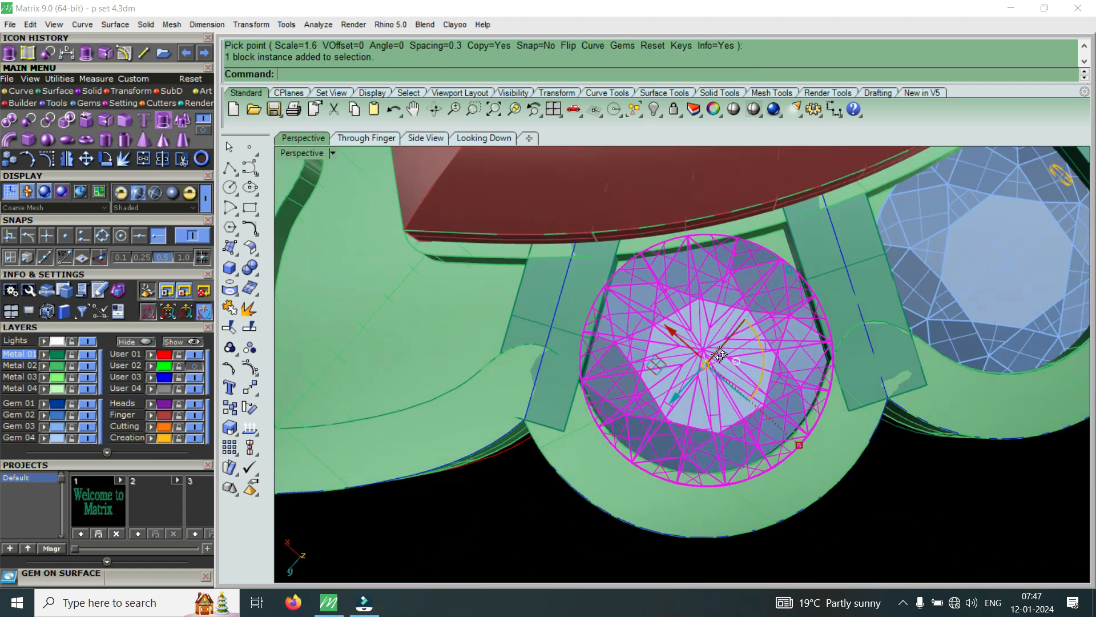
Place a 1.5 mm round gem with Gem on Surface in the recess of the green flower's pointed tip petal.
{"action": "scroll", "coordinate": [720, 355], "scroll_direction": "down", "scroll_amount": 5}
{"action": "scroll", "coordinate": [701, 371], "scroll_direction": "up", "scroll_amount": 5}
{"action": "key", "text": "Return"}
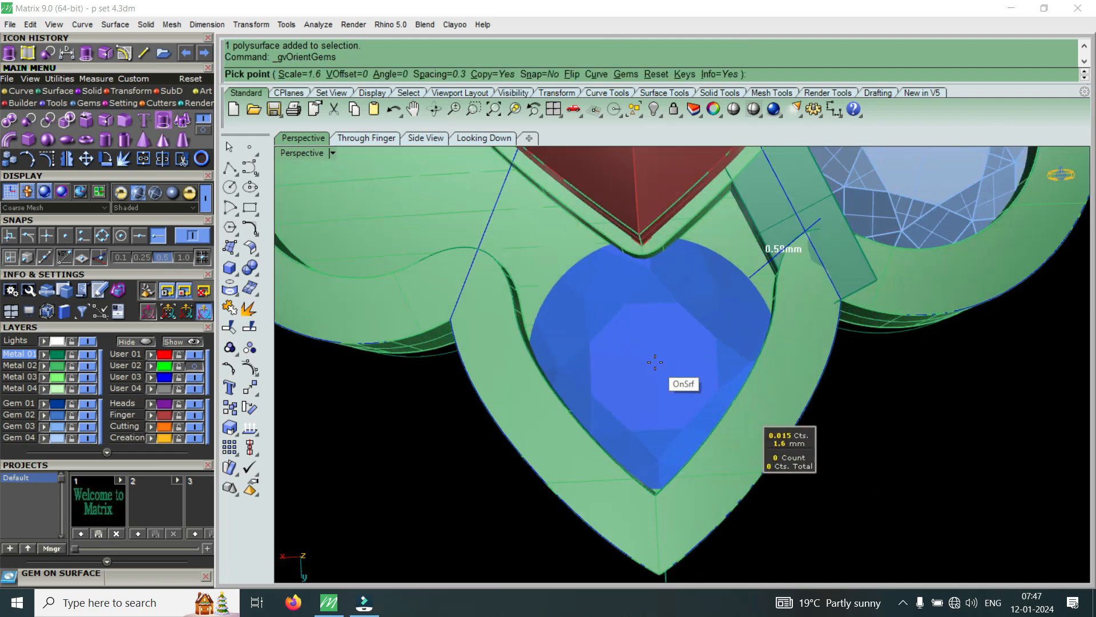
{"action": "scroll", "coordinate": [655, 362], "scroll_direction": "up", "scroll_amount": 2}
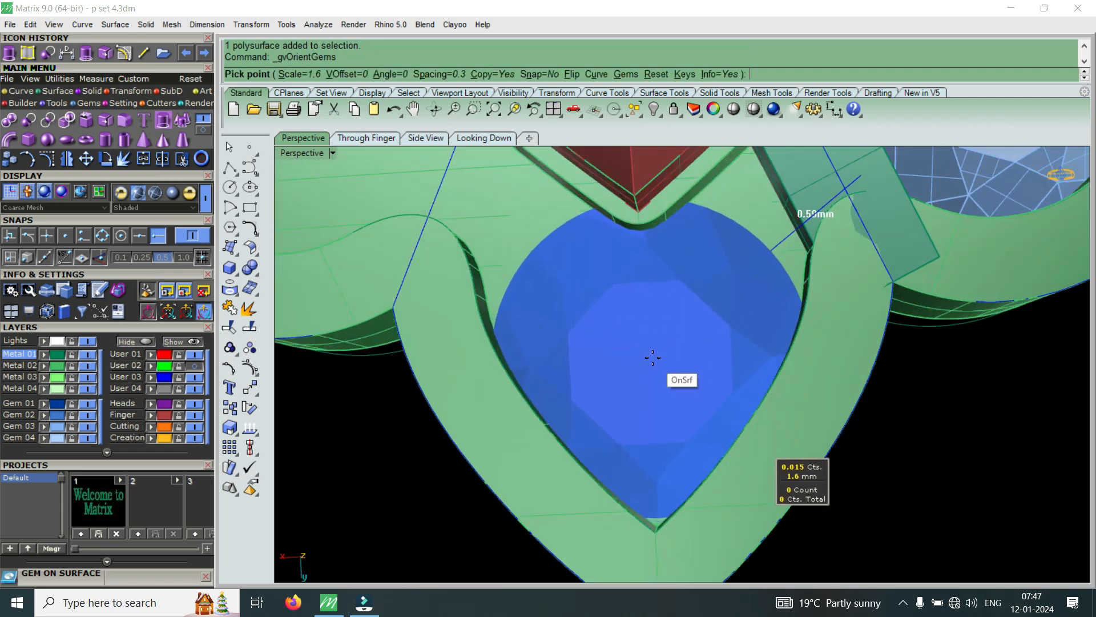
{"action": "right_click_drag", "start_coordinate": [655, 358], "coordinate": [665, 349]}
{"action": "scroll", "coordinate": [647, 345], "scroll_direction": "down", "scroll_amount": 5}
{"action": "key", "text": "Down"}
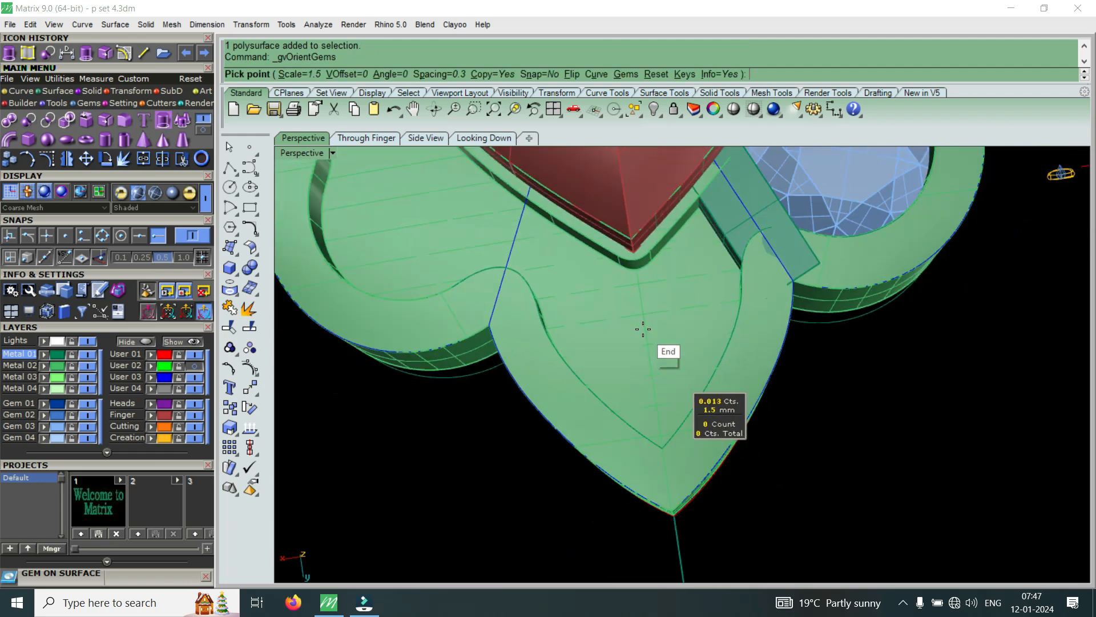
{"action": "scroll", "coordinate": [644, 329], "scroll_direction": "up", "scroll_amount": 3}
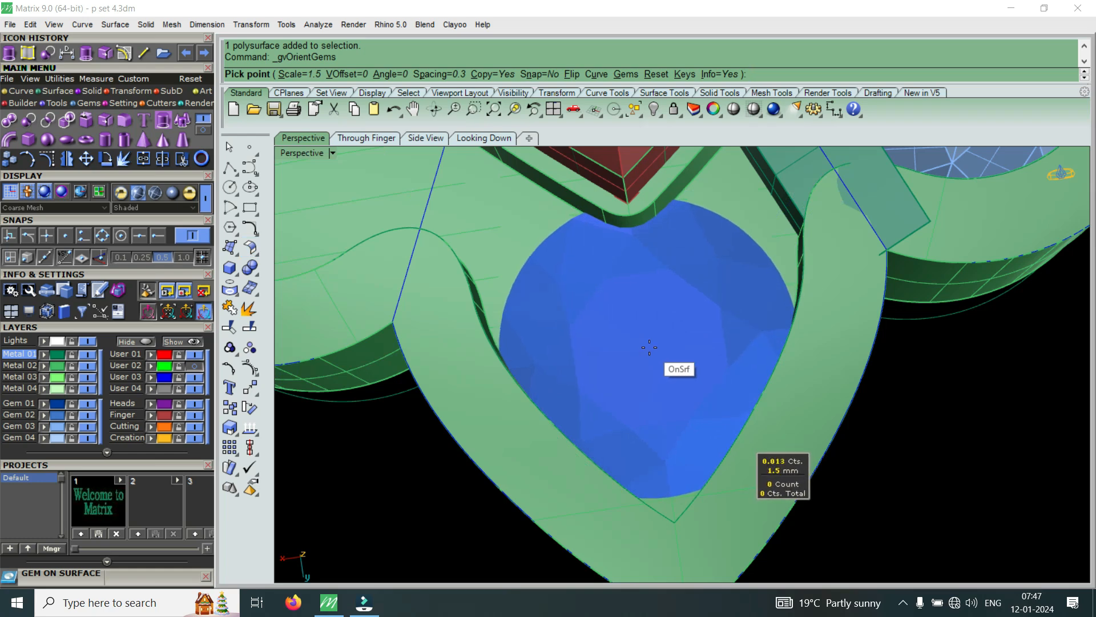
{"action": "left_click", "coordinate": [649, 347]}
{"action": "key", "text": "Return"}
Set up an edge fillet with radius 0.2 on both upper long edges of the divider nearest the tip petal.
{"action": "scroll", "coordinate": [650, 348], "scroll_direction": "down", "scroll_amount": 4}
{"action": "scroll", "coordinate": [654, 348], "scroll_direction": "down", "scroll_amount": 5}
{"action": "right_click_drag", "start_coordinate": [653, 348], "coordinate": [734, 273]}
{"action": "scroll", "coordinate": [734, 272], "scroll_direction": "up", "scroll_amount": 12}
{"action": "scroll", "coordinate": [683, 339], "scroll_direction": "down", "scroll_amount": 8}
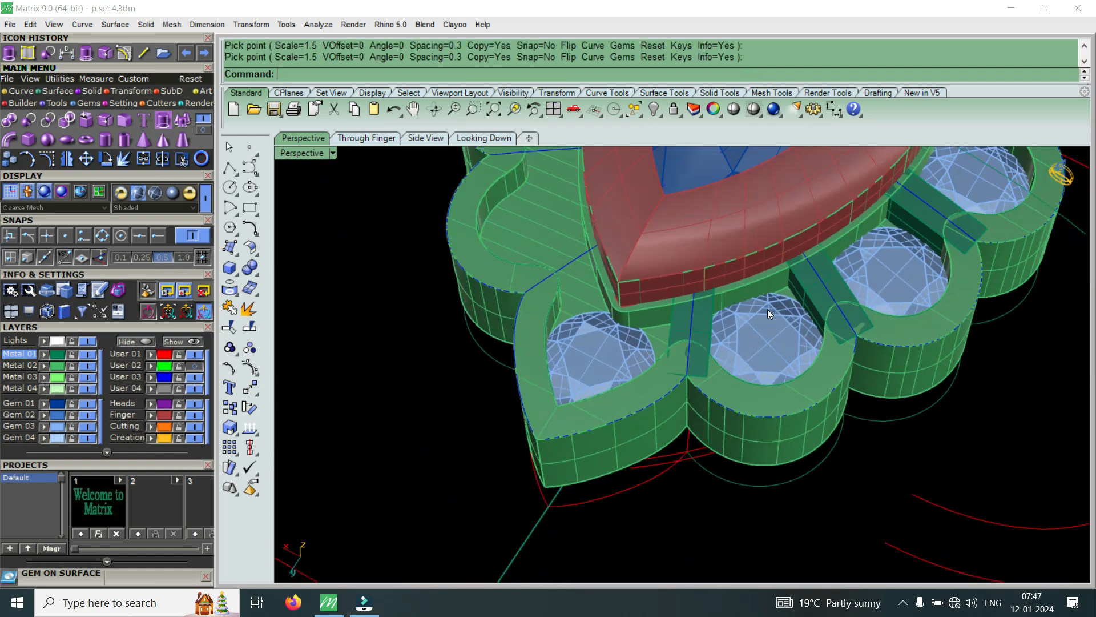
{"action": "scroll", "coordinate": [770, 314], "scroll_direction": "up", "scroll_amount": 8}
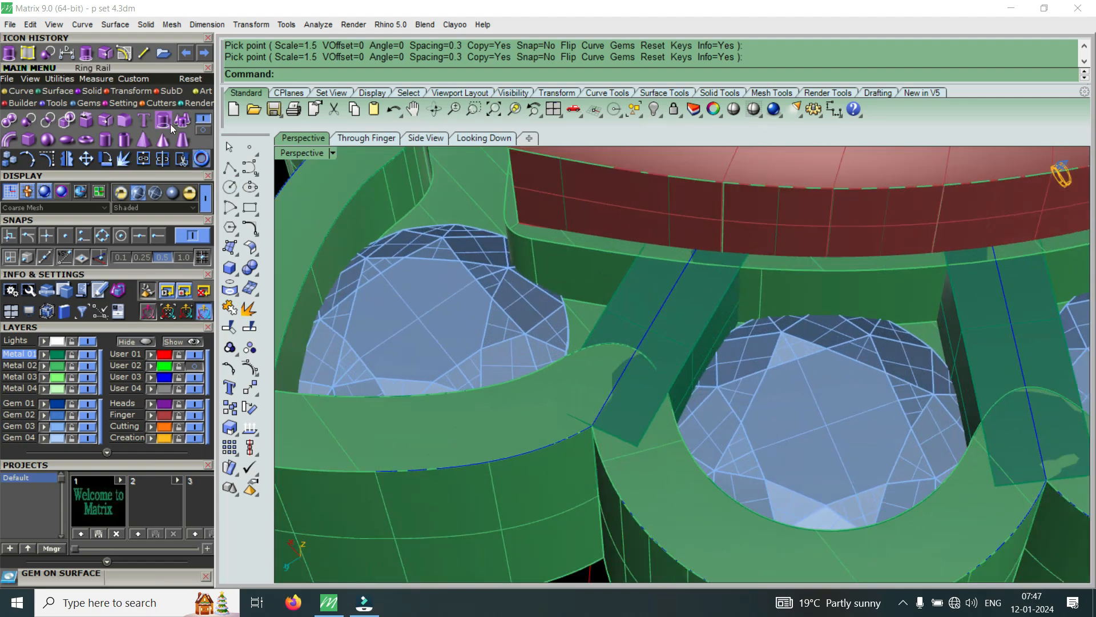
{"action": "left_click", "coordinate": [124, 121]}
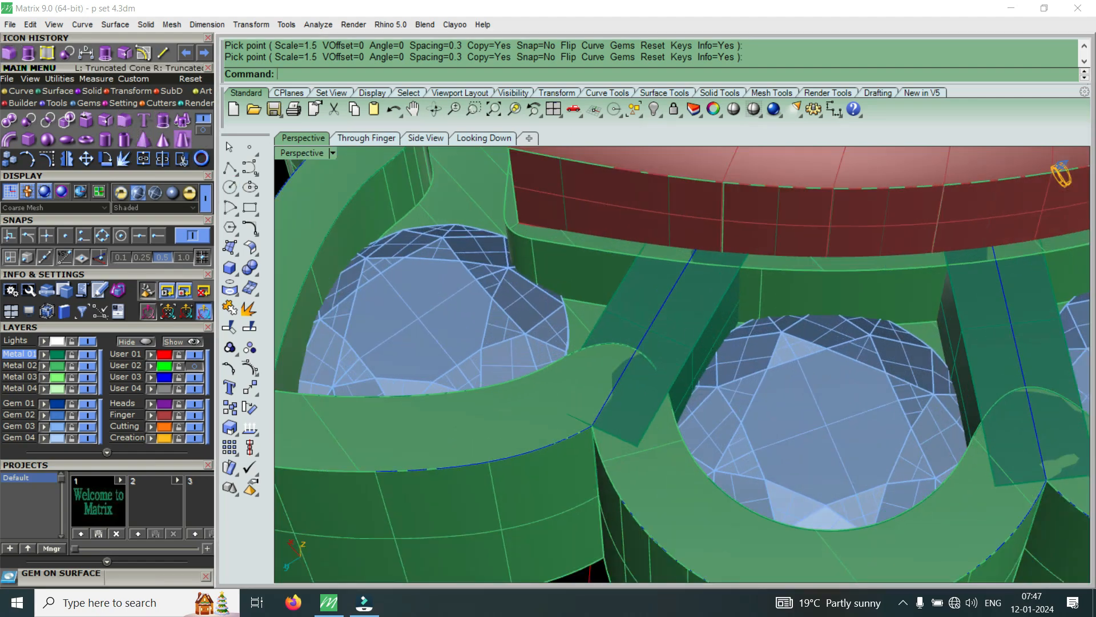
{"action": "type", "text": ".2"}
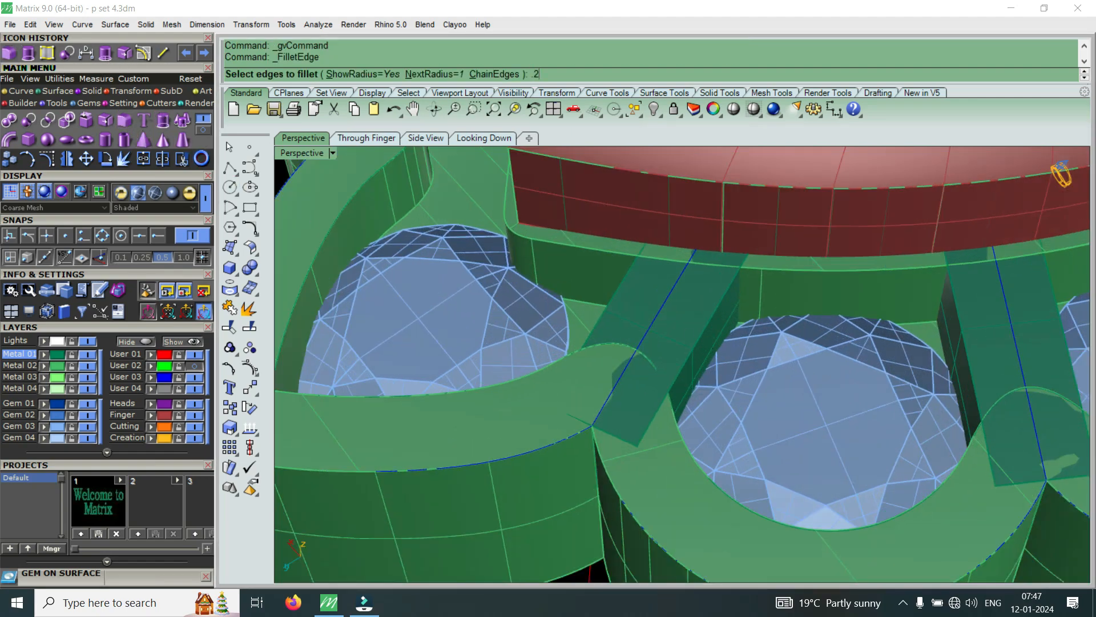
{"action": "key", "text": "Return"}
{"action": "left_click", "coordinate": [703, 330]}
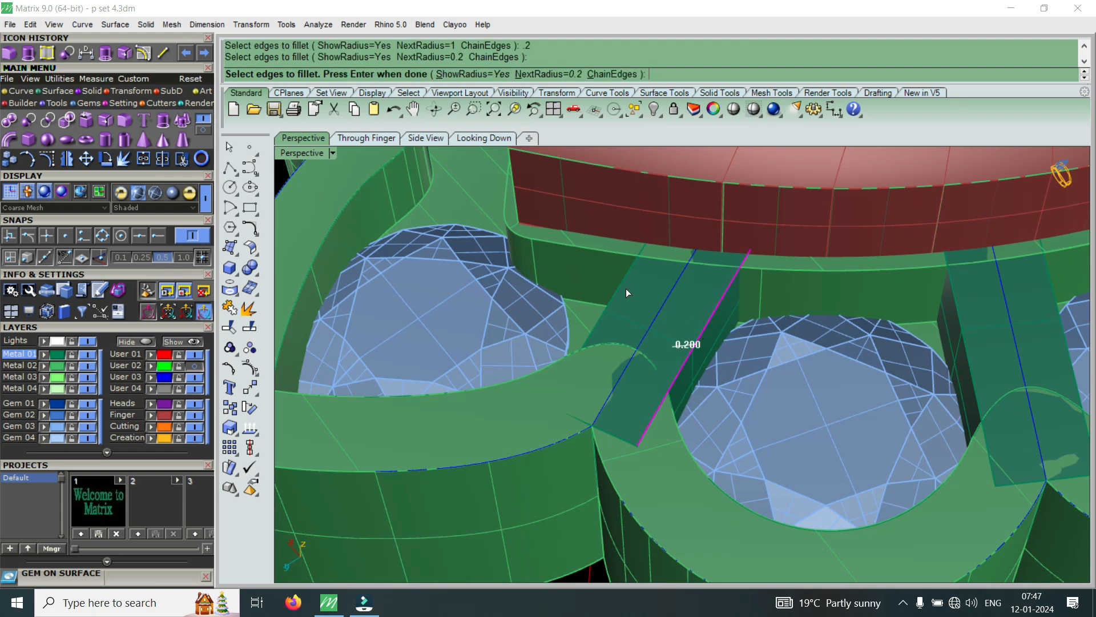
{"action": "left_click", "coordinate": [615, 299]}
Add both upper long edges of the second and third dividers from the tip petal to the 0.2 fillet selection.
{"action": "scroll", "coordinate": [616, 300], "scroll_direction": "down", "scroll_amount": 7}
{"action": "scroll", "coordinate": [770, 340], "scroll_direction": "up", "scroll_amount": 4}
{"action": "left_click", "coordinate": [795, 303]}
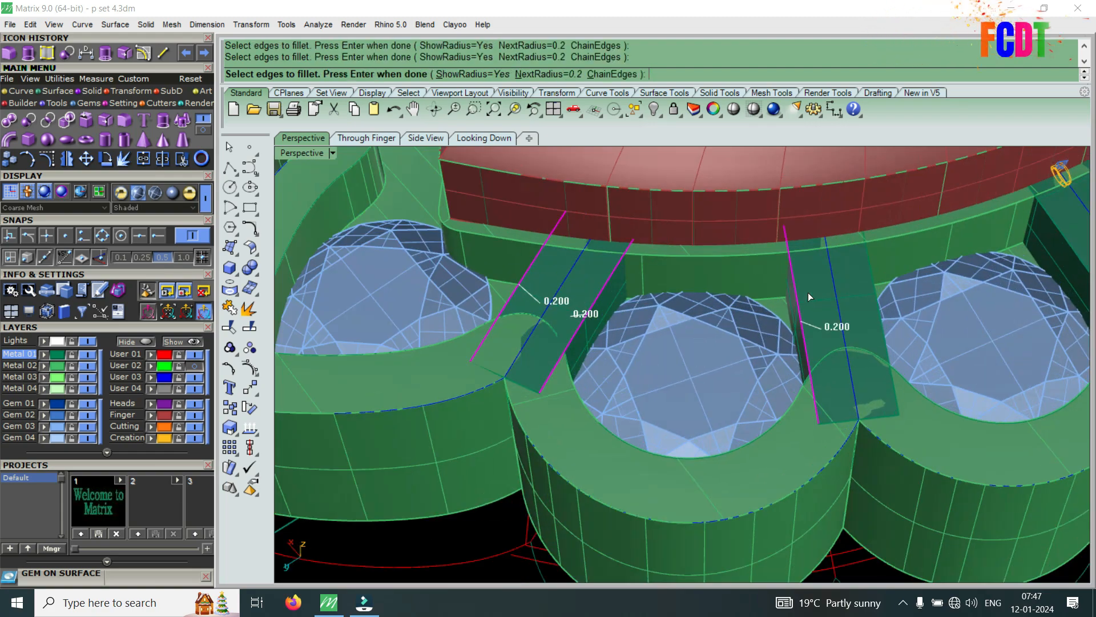
{"action": "left_click", "coordinate": [867, 269]}
{"action": "scroll", "coordinate": [866, 268], "scroll_direction": "down", "scroll_amount": 5}
{"action": "scroll", "coordinate": [925, 283], "scroll_direction": "up", "scroll_amount": 5}
{"action": "left_click", "coordinate": [917, 287]}
{"action": "left_click", "coordinate": [901, 284]}
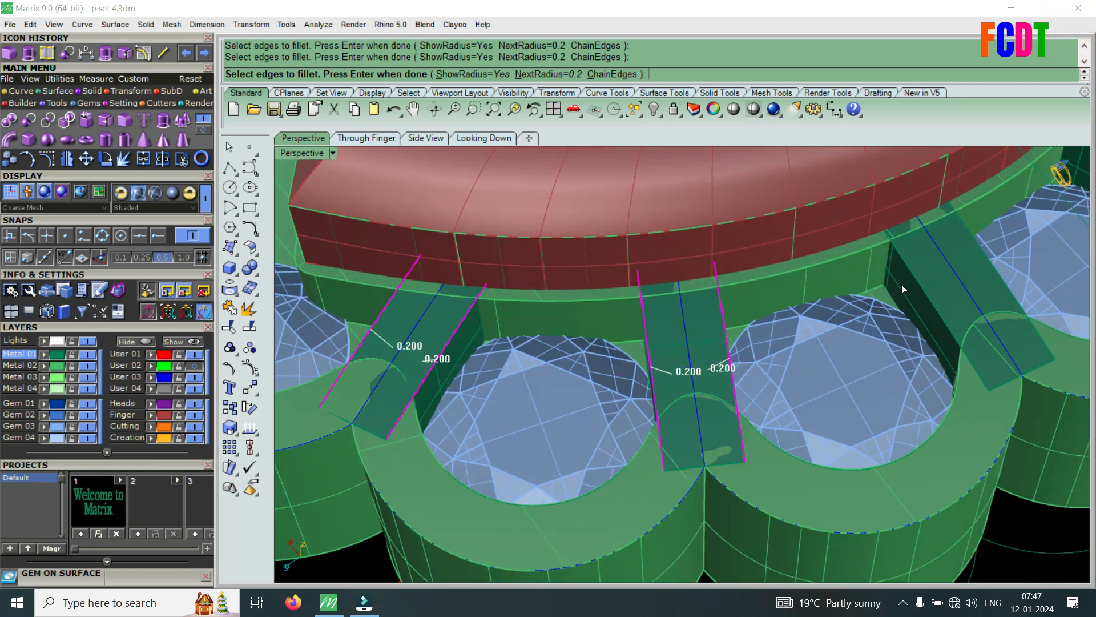
{"action": "left_click", "coordinate": [909, 270]}
{"action": "left_click", "coordinate": [962, 230]}
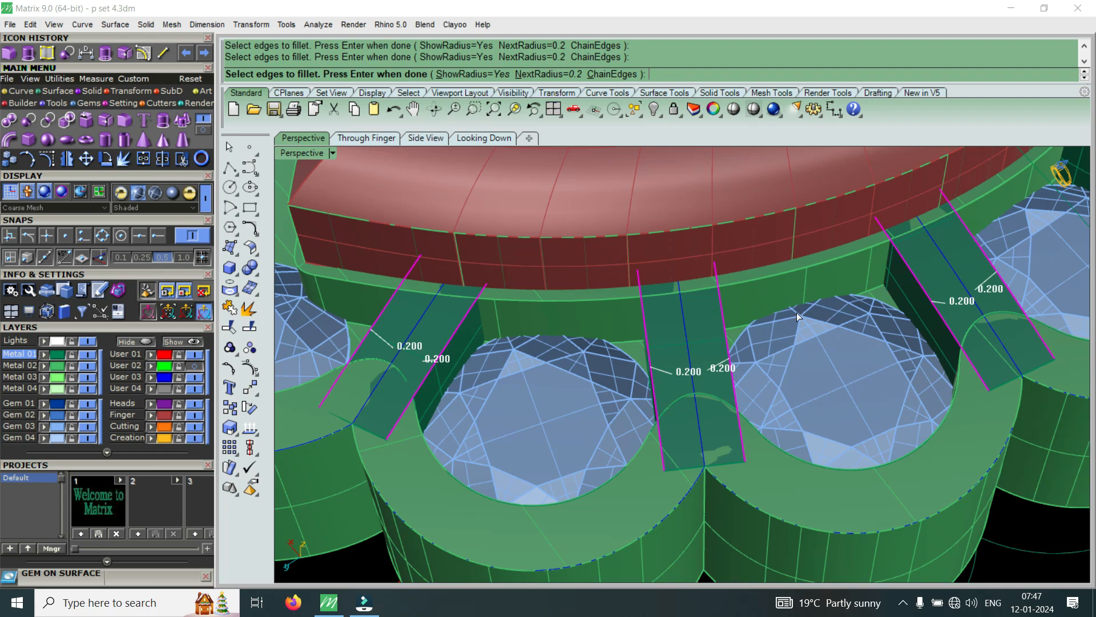
Add both upper long edges of the last two dividers and apply the 0.2 fillets to all five dividers.
{"action": "scroll", "coordinate": [797, 313], "scroll_direction": "down", "scroll_amount": 5}
{"action": "right_click_drag", "start_coordinate": [796, 312], "coordinate": [754, 314]}
{"action": "scroll", "coordinate": [970, 343], "scroll_direction": "up", "scroll_amount": 5}
{"action": "left_click", "coordinate": [935, 339]}
{"action": "scroll", "coordinate": [966, 267], "scroll_direction": "up", "scroll_amount": 6}
{"action": "left_click", "coordinate": [972, 266]}
{"action": "scroll", "coordinate": [738, 347], "scroll_direction": "down", "scroll_amount": 8}
{"action": "right_click_drag", "start_coordinate": [738, 347], "coordinate": [694, 348]}
{"action": "scroll", "coordinate": [886, 298], "scroll_direction": "up", "scroll_amount": 6}
{"action": "left_click", "coordinate": [885, 299]}
{"action": "scroll", "coordinate": [884, 300], "scroll_direction": "down", "scroll_amount": 3}
{"action": "right_click_drag", "start_coordinate": [873, 298], "coordinate": [798, 298]}
{"action": "scroll", "coordinate": [846, 302], "scroll_direction": "up", "scroll_amount": 3}
{"action": "left_click", "coordinate": [875, 305]}
{"action": "scroll", "coordinate": [750, 318], "scroll_direction": "down", "scroll_amount": 7}
{"action": "scroll", "coordinate": [954, 277], "scroll_direction": "up", "scroll_amount": 5}
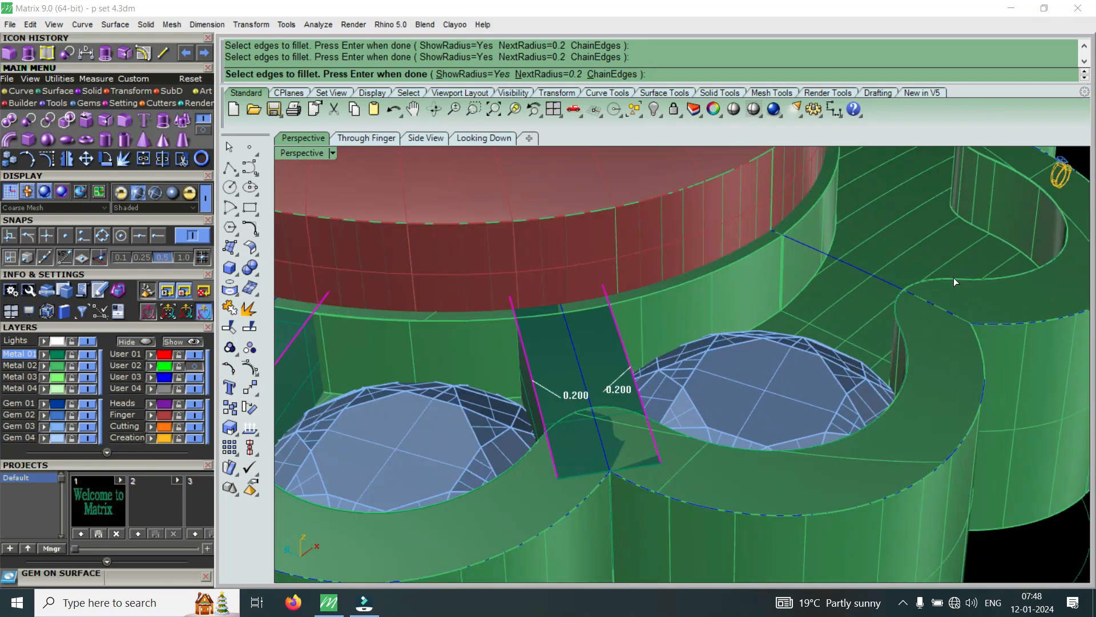
{"action": "scroll", "coordinate": [894, 309], "scroll_direction": "down", "scroll_amount": 7}
{"action": "right_click_drag", "start_coordinate": [894, 308], "coordinate": [826, 358]}
{"action": "key", "text": "Return"}
{"action": "key", "text": "Return"}
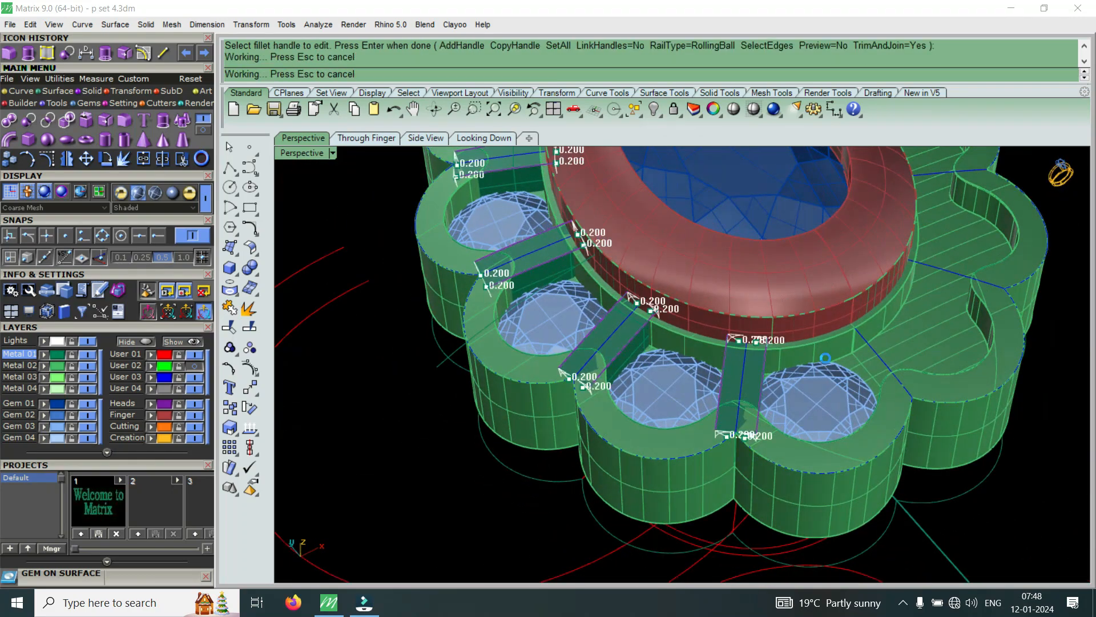
Select all five filleted dividers together along the gem-set side of the green flower.
{"action": "right_click_drag", "start_coordinate": [689, 365], "coordinate": [823, 428]}
{"action": "scroll", "coordinate": [825, 429], "scroll_direction": "down", "scroll_amount": 8}
{"action": "scroll", "coordinate": [624, 341], "scroll_direction": "up", "scroll_amount": 8}
{"action": "right_click_drag", "start_coordinate": [639, 340], "coordinate": [587, 277]}
{"action": "scroll", "coordinate": [586, 280], "scroll_direction": "up", "scroll_amount": 4}
{"action": "left_click", "coordinate": [583, 326]}
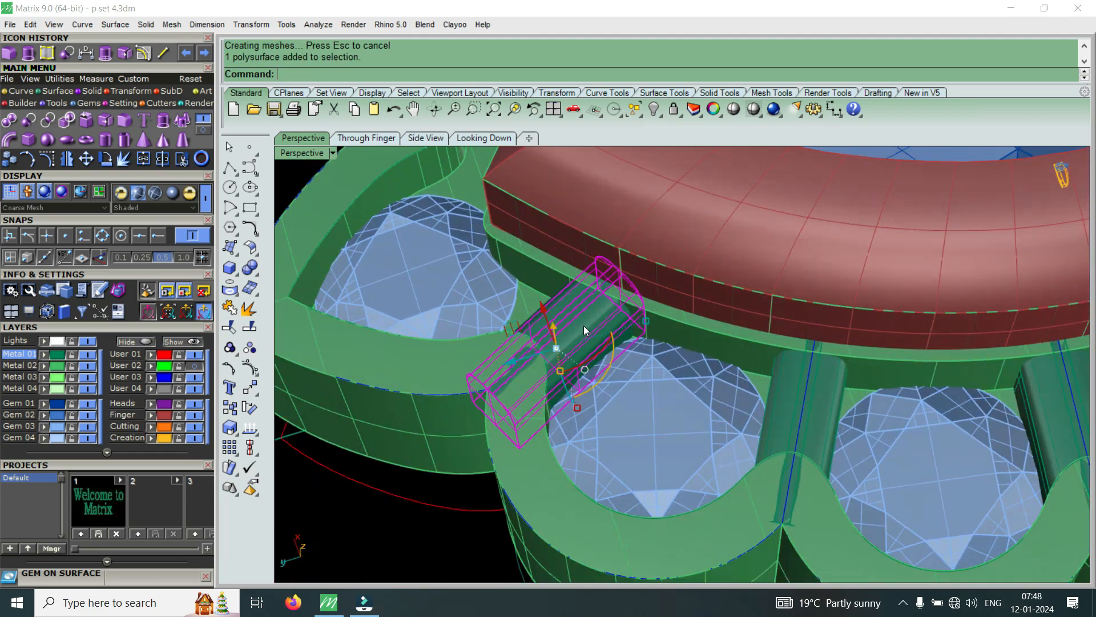
{"action": "right_click_drag", "start_coordinate": [583, 325], "coordinate": [712, 345]}
{"action": "scroll", "coordinate": [713, 347], "scroll_direction": "up", "scroll_amount": 2}
{"action": "left_click", "coordinate": [729, 374], "text": "shift"}
{"action": "scroll", "coordinate": [766, 351], "scroll_direction": "down", "scroll_amount": 8}
{"action": "scroll", "coordinate": [790, 343], "scroll_direction": "up", "scroll_amount": 8}
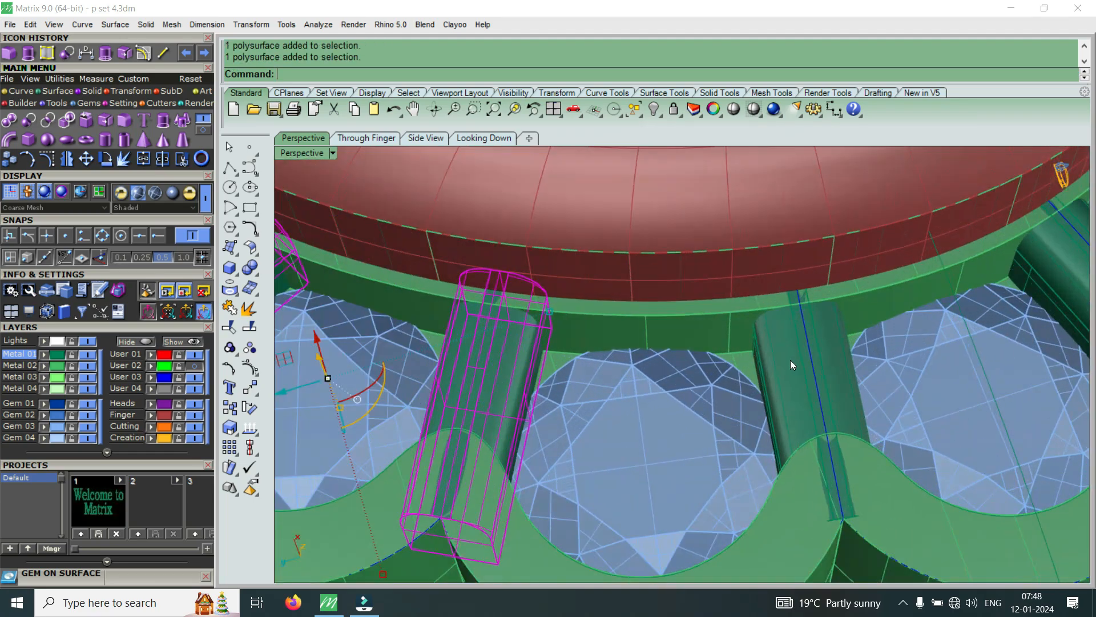
{"action": "left_click", "coordinate": [791, 360], "text": "shift"}
{"action": "scroll", "coordinate": [799, 357], "scroll_direction": "down", "scroll_amount": 9}
{"action": "scroll", "coordinate": [901, 304], "scroll_direction": "up", "scroll_amount": 8}
{"action": "left_click", "coordinate": [799, 332], "text": "shift"}
{"action": "scroll", "coordinate": [760, 337], "scroll_direction": "down", "scroll_amount": 6}
{"action": "scroll", "coordinate": [909, 239], "scroll_direction": "up", "scroll_amount": 6}
{"action": "left_click", "coordinate": [832, 266], "text": "shift"}
{"action": "scroll", "coordinate": [831, 266], "scroll_direction": "down", "scroll_amount": 7}
{"action": "right_click_drag", "start_coordinate": [869, 306], "coordinate": [680, 401]}
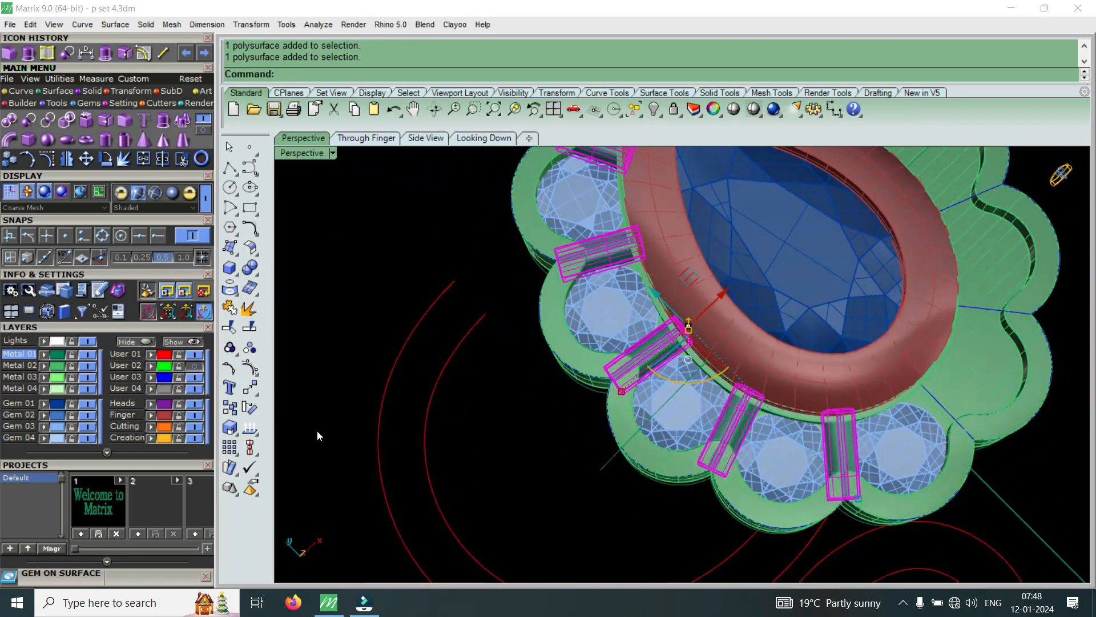
{"action": "scroll", "coordinate": [636, 400], "scroll_direction": "down", "scroll_amount": 3}
{"action": "right_click_drag", "start_coordinate": [636, 400], "coordinate": [525, 412]}
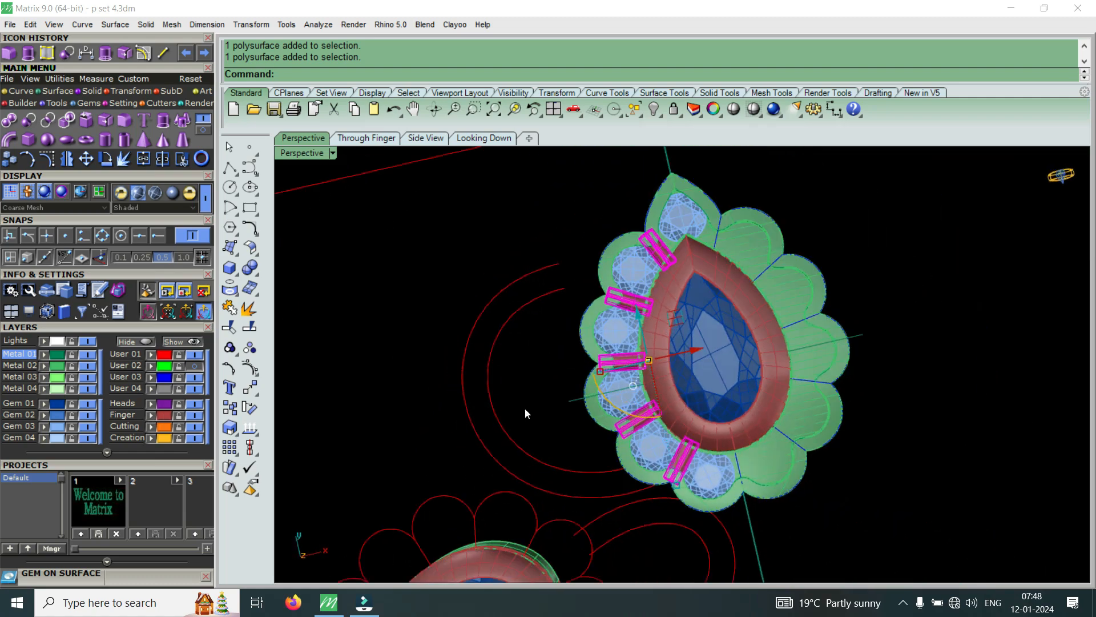
Mirror a copy of the five connecting bars to the opposite side of the pear setting, starting the mirror plane at 0.
{"action": "left_click", "coordinate": [66, 161]}
{"action": "type", "text": "0"}
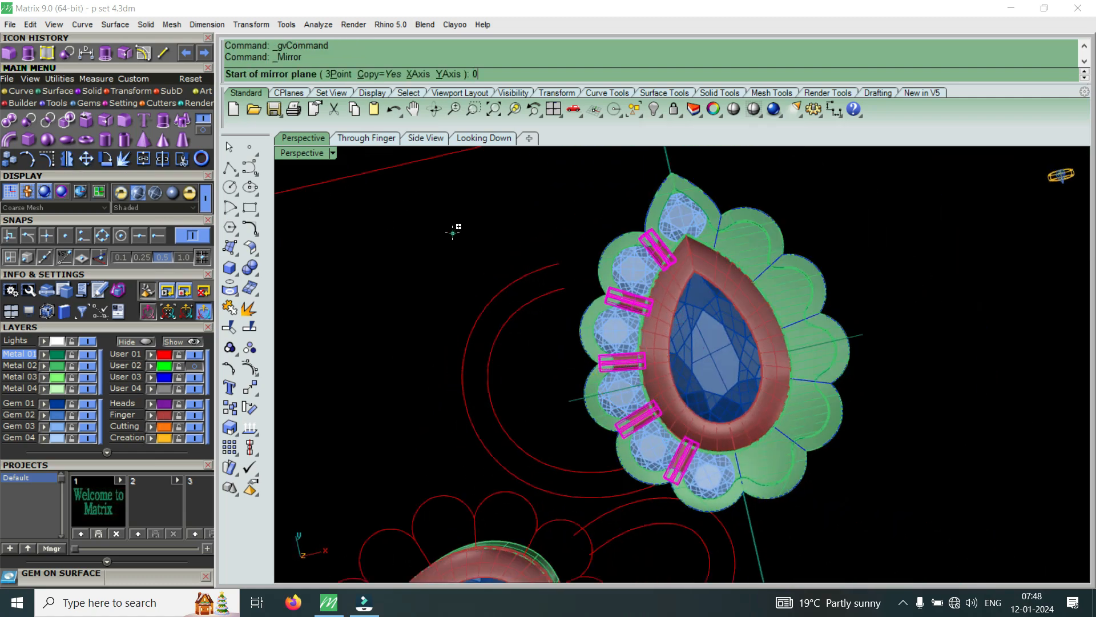
{"action": "key", "text": "Return"}
{"action": "left_click", "coordinate": [452, 232]}
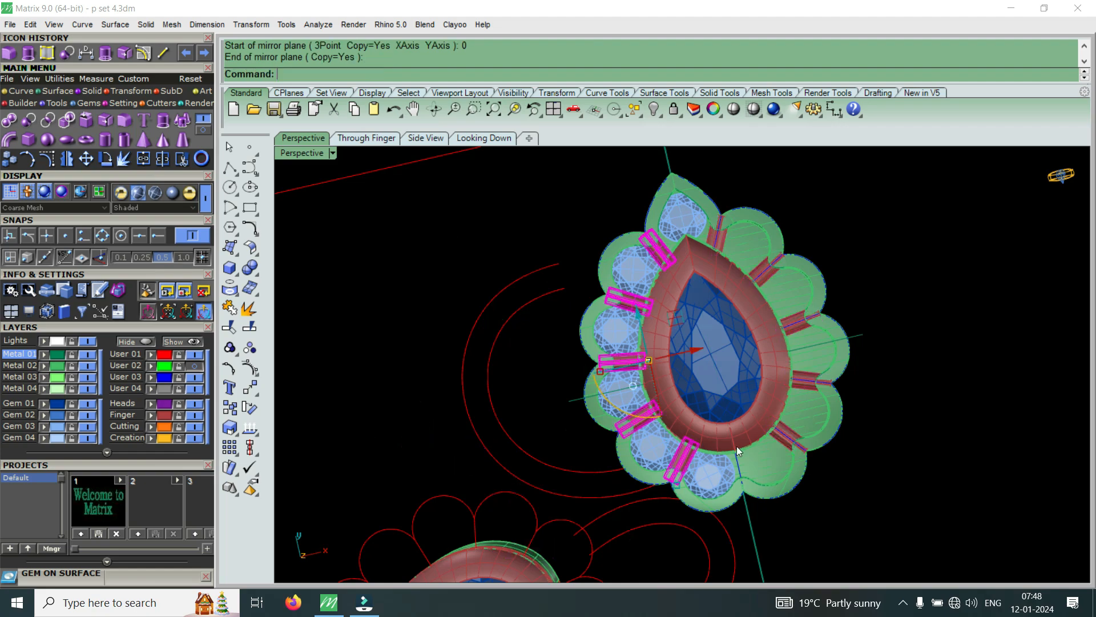
Add the five mirrored bars to the selection and group them with the original five bars.
{"action": "scroll", "coordinate": [736, 446], "scroll_direction": "up", "scroll_amount": 4}
{"action": "left_click", "coordinate": [829, 435]}
{"action": "left_click", "coordinate": [858, 324]}
{"action": "scroll", "coordinate": [844, 314], "scroll_direction": "down", "scroll_amount": 3}
{"action": "scroll", "coordinate": [794, 490], "scroll_direction": "up", "scroll_amount": 2}
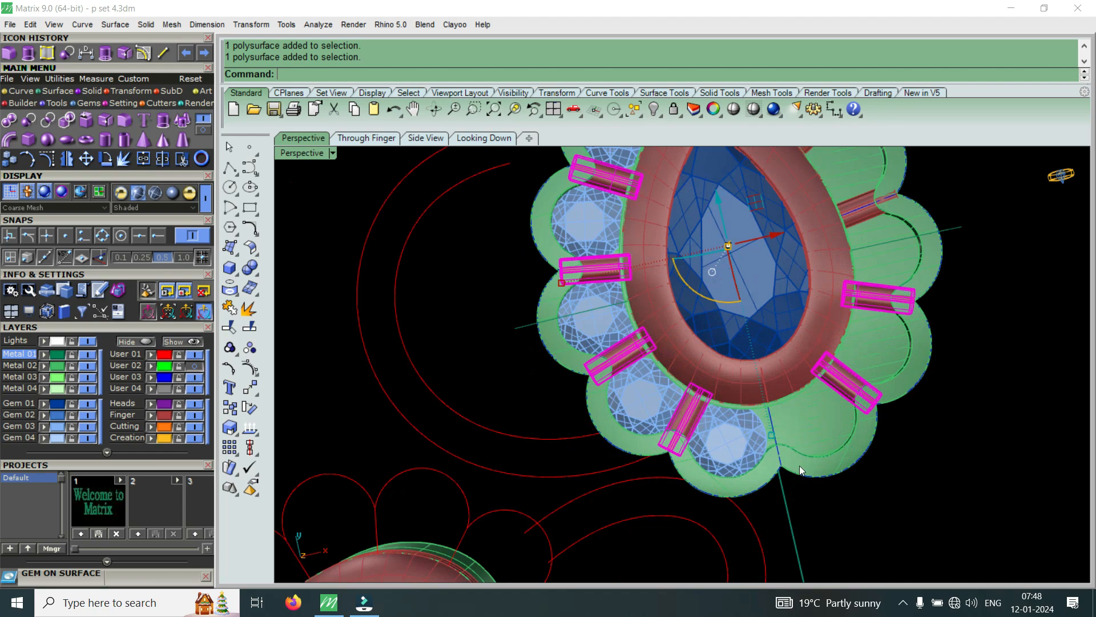
{"action": "scroll", "coordinate": [800, 466], "scroll_direction": "down", "scroll_amount": 2}
{"action": "scroll", "coordinate": [841, 311], "scroll_direction": "up", "scroll_amount": 3}
{"action": "scroll", "coordinate": [841, 305], "scroll_direction": "down", "scroll_amount": 2}
{"action": "scroll", "coordinate": [781, 278], "scroll_direction": "up", "scroll_amount": 5}
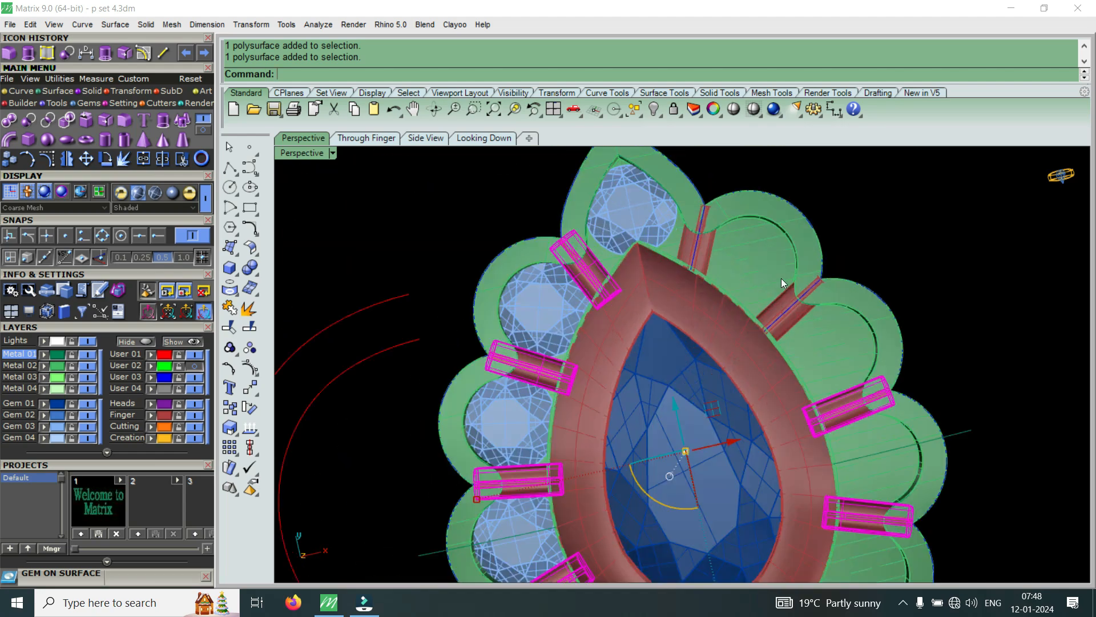
{"action": "left_click", "coordinate": [791, 322]}
{"action": "left_click", "coordinate": [656, 221]}
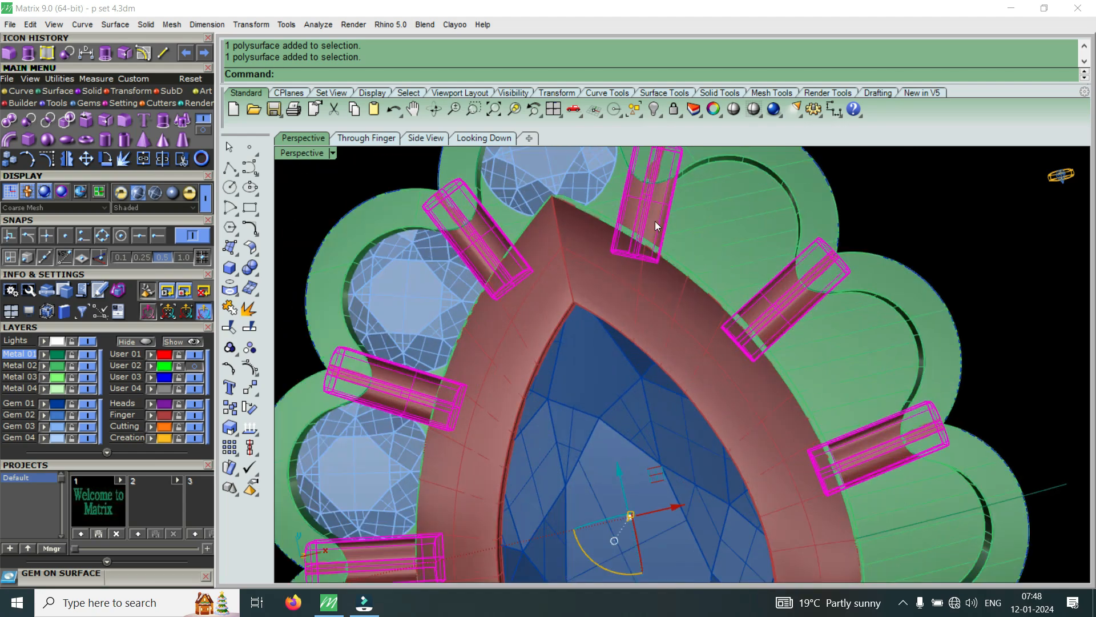
{"action": "type", "text": "g"}
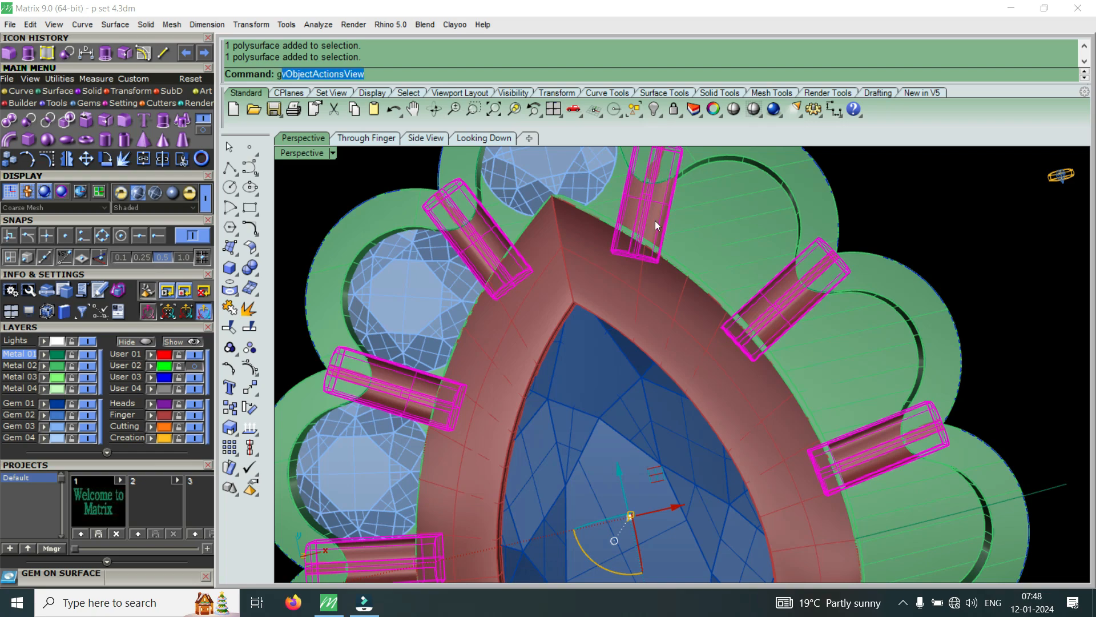
{"action": "type", "text": "roup"}
{"action": "key", "text": "Return"}
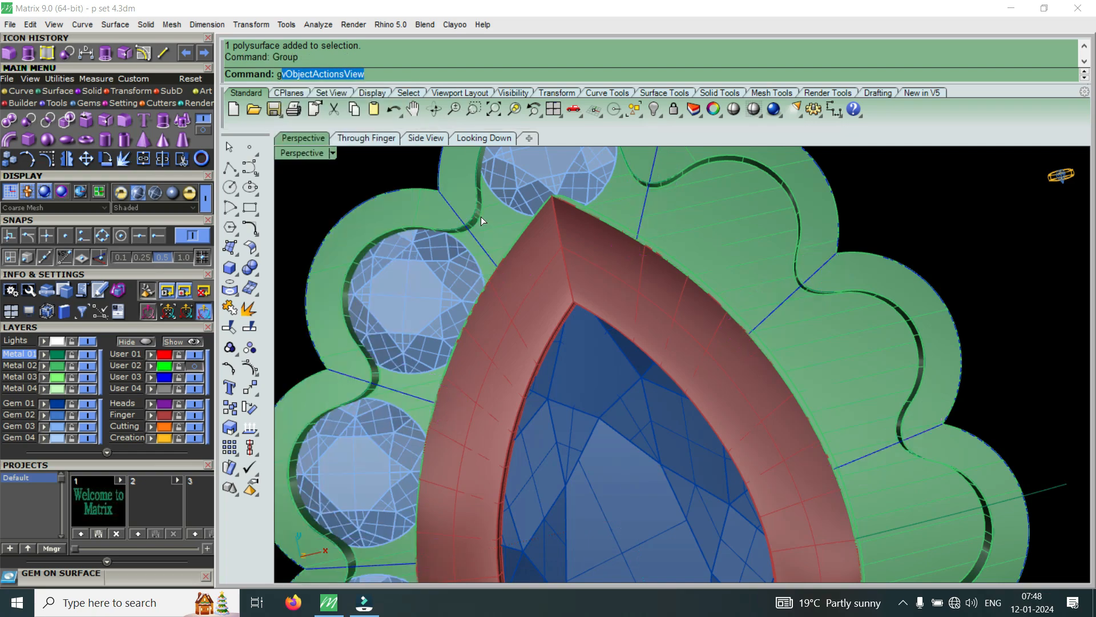
Select the straight centre curve between the two petals at the rounded end of the pear setting.
{"action": "scroll", "coordinate": [622, 273], "scroll_direction": "down", "scroll_amount": 10}
{"action": "key", "text": "Escape"}
{"action": "scroll", "coordinate": [670, 418], "scroll_direction": "up", "scroll_amount": 8}
{"action": "right_click_drag", "start_coordinate": [671, 417], "coordinate": [732, 373]}
{"action": "scroll", "coordinate": [732, 372], "scroll_direction": "up", "scroll_amount": 3}
{"action": "left_click", "coordinate": [712, 382]}
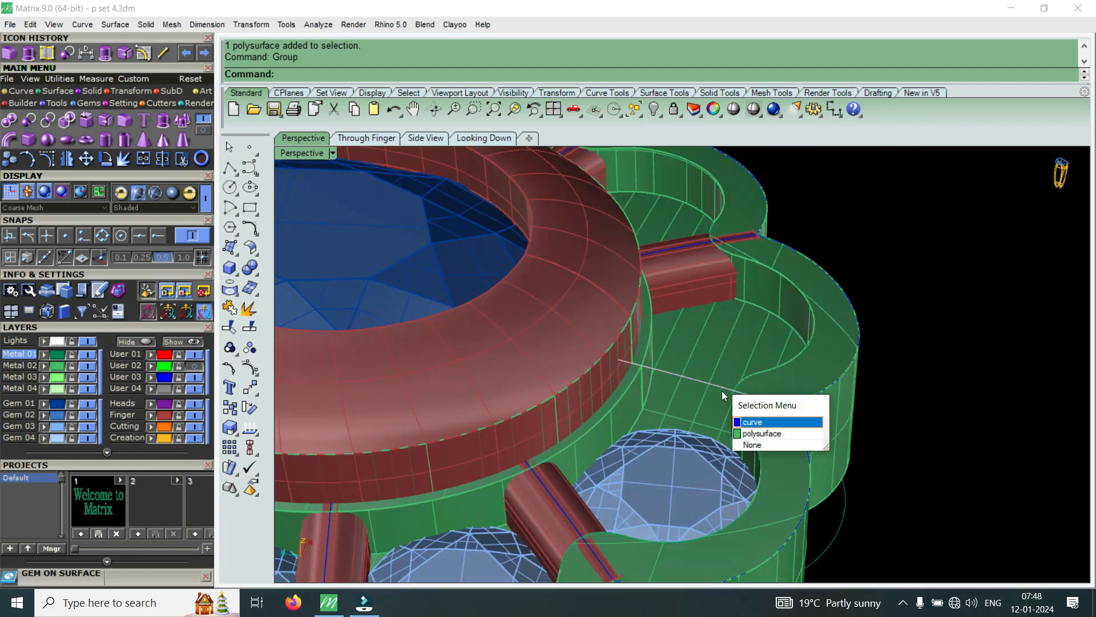
{"action": "left_click", "coordinate": [754, 419]}
Try a one-sided extrusion of the selected centre curve at the default distance of -0.6 and undo it.
{"action": "left_click", "coordinate": [29, 54]}
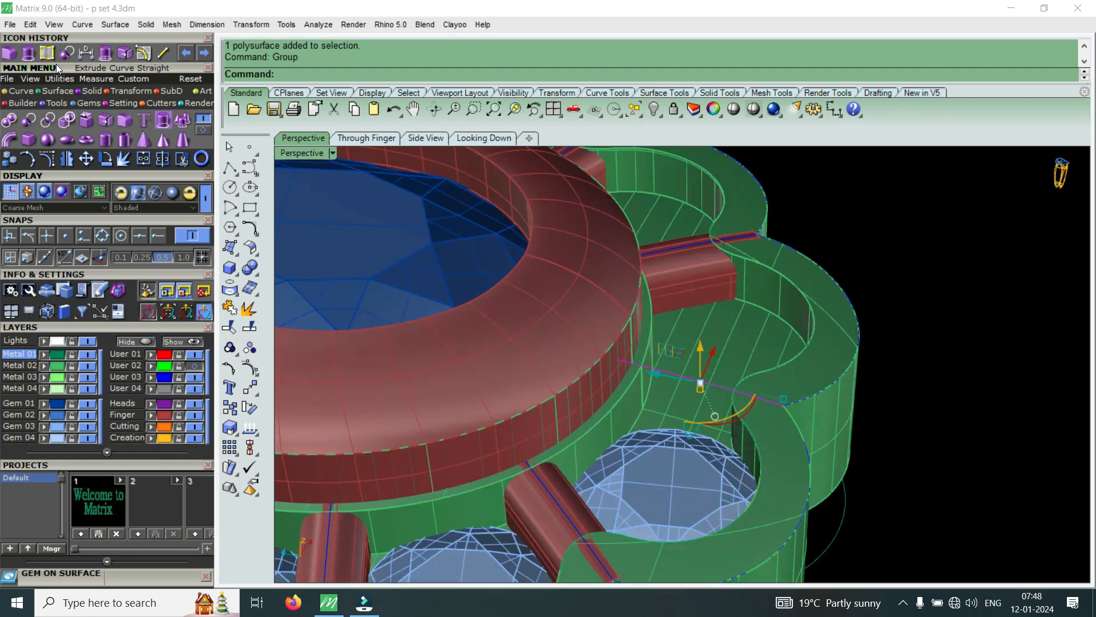
{"action": "right_click", "coordinate": [616, 287]}
{"action": "right_click_drag", "start_coordinate": [693, 338], "coordinate": [558, 315]}
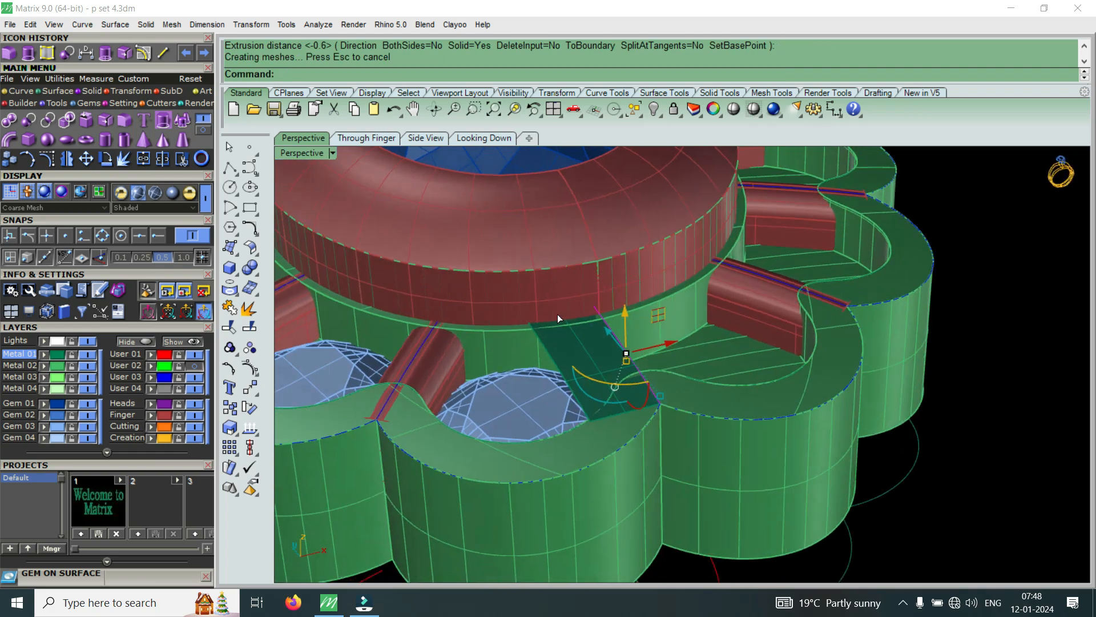
{"action": "key", "text": "ctrl+z"}
Extrude the centre curve sideways to both sides by 0.25 to make a flat strip.
{"action": "right_click_drag", "start_coordinate": [616, 338], "coordinate": [552, 294]}
{"action": "right_click", "coordinate": [551, 293]}
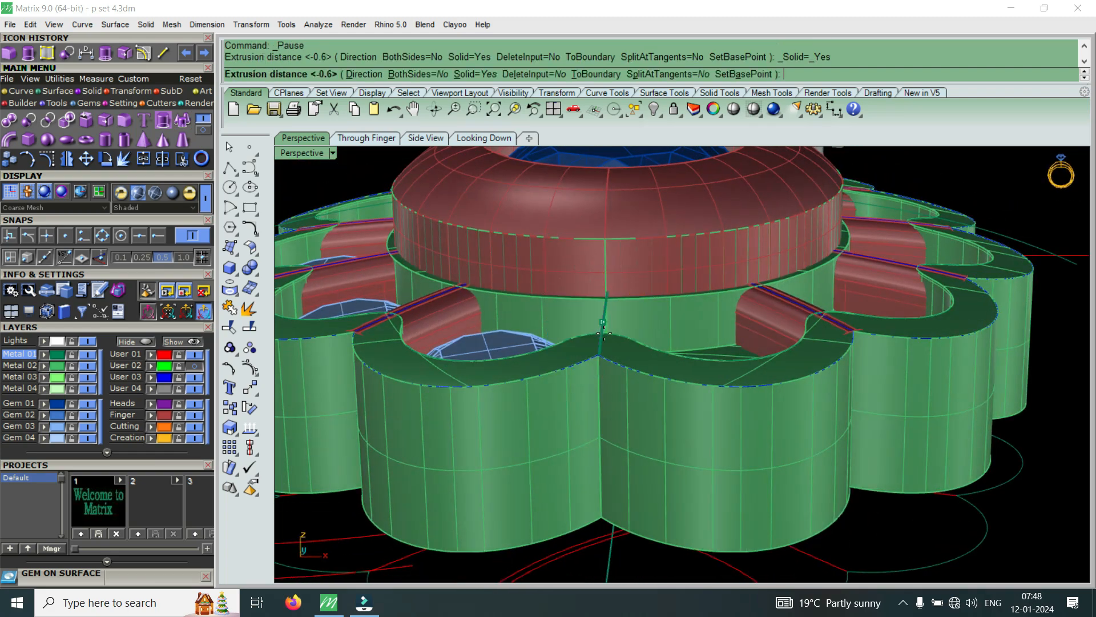
{"action": "left_click", "coordinate": [422, 76]}
{"action": "type", "text": ".25"}
{"action": "key", "text": "Return"}
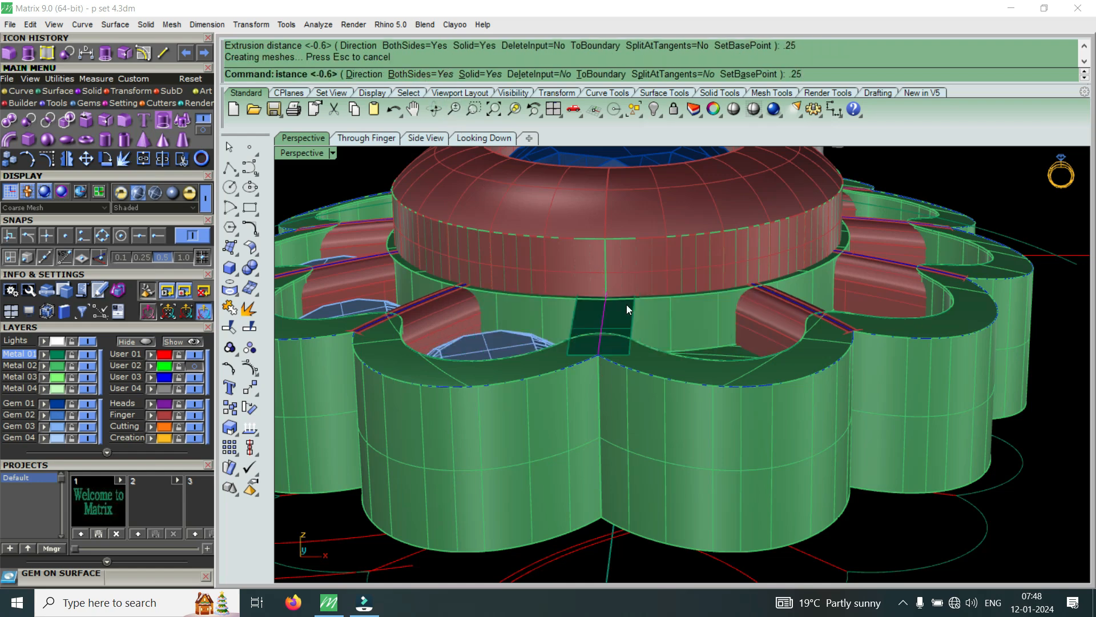
Extrude the flat strip to one side by -0.6 as a solid bar and delete the source strip.
{"action": "left_click", "coordinate": [618, 306]}
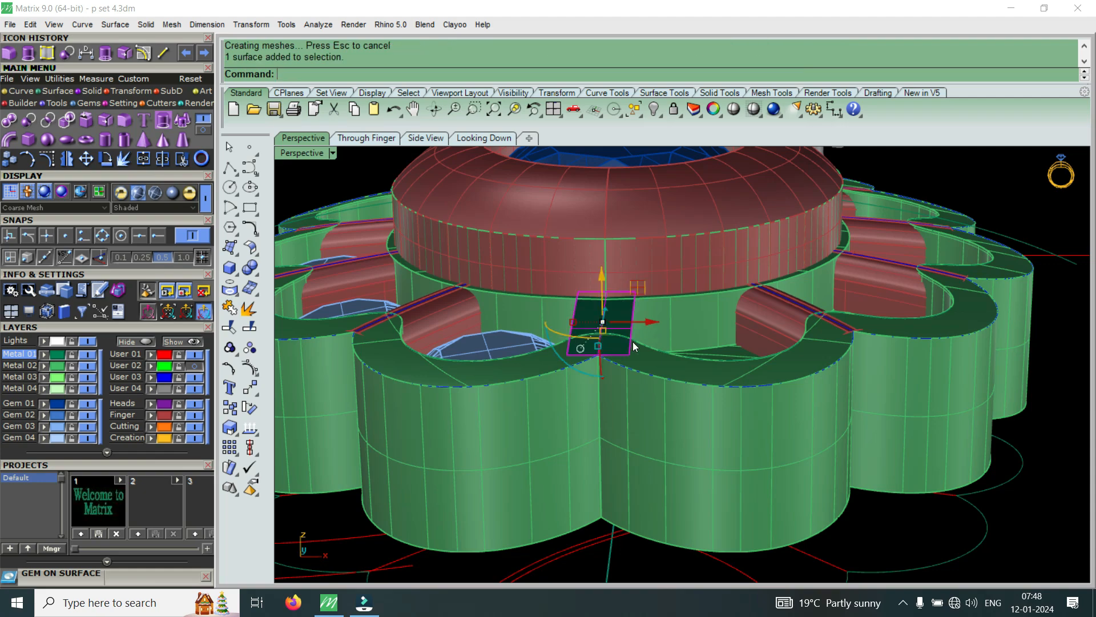
{"action": "right_click_drag", "start_coordinate": [654, 340], "coordinate": [588, 337]}
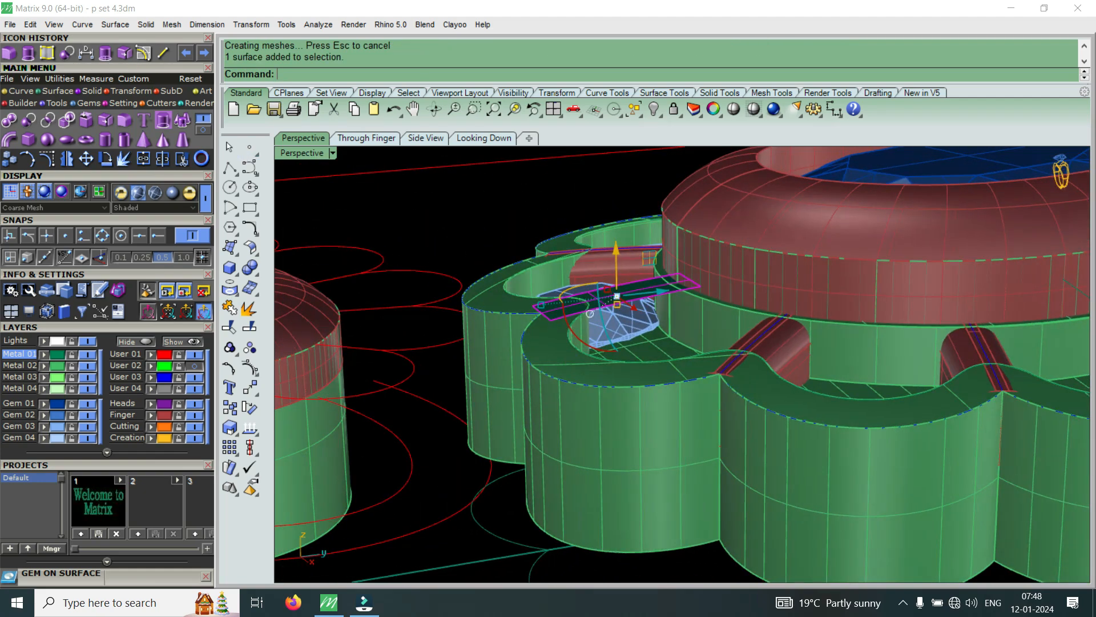
{"action": "right_click", "coordinate": [596, 342]}
{"action": "left_click", "coordinate": [418, 74]}
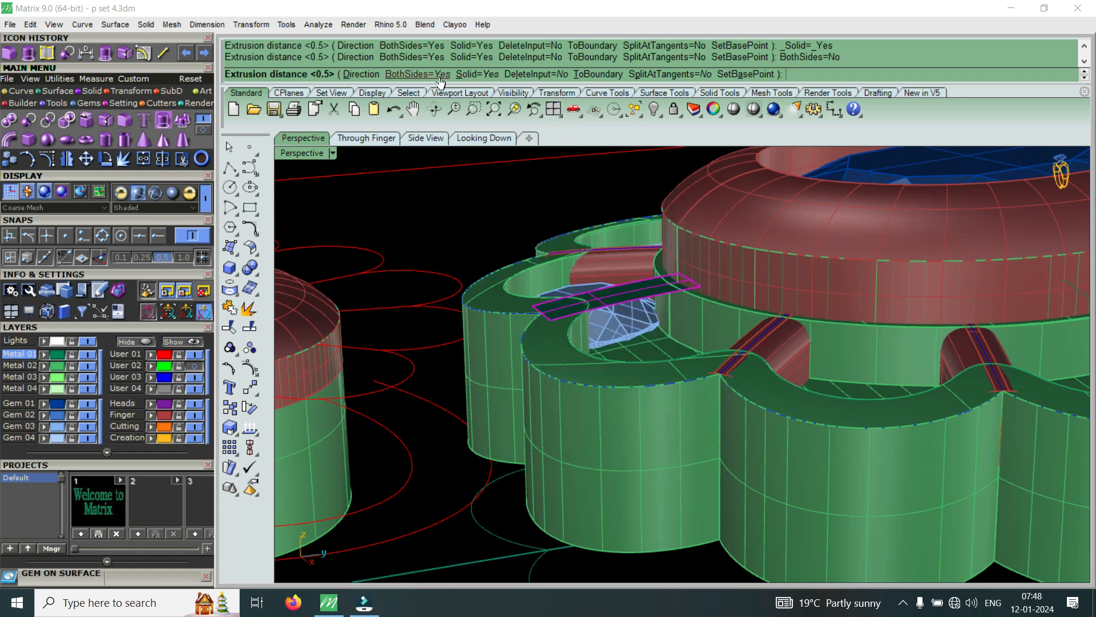
{"action": "type", "text": "-.6"}
{"action": "key", "text": "Return"}
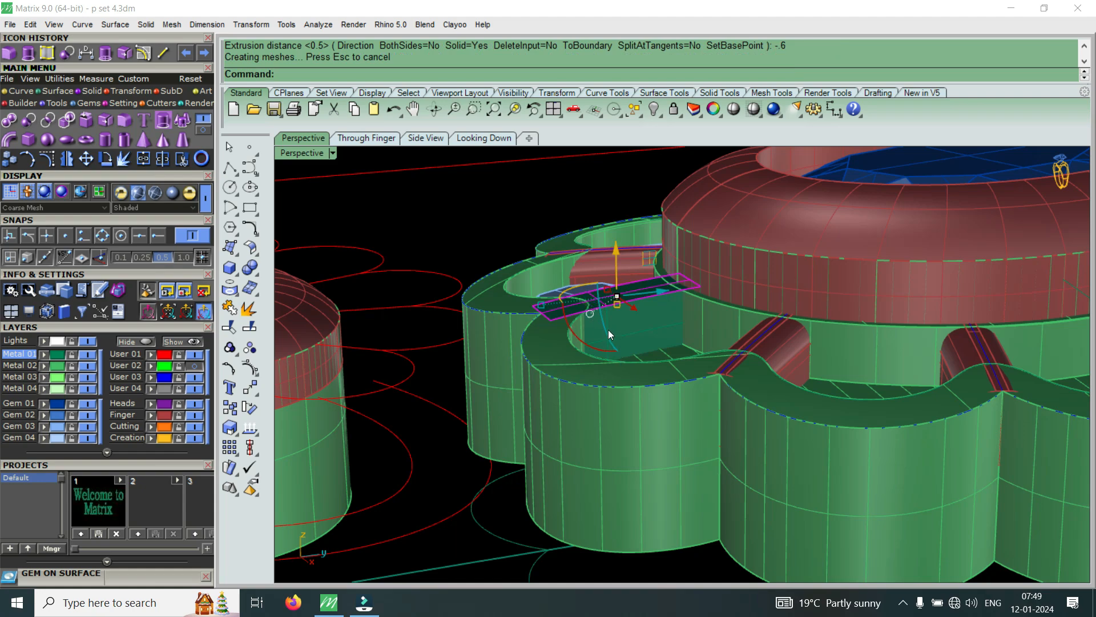
{"action": "key", "text": "Delete"}
Fillet the two long upper edges of the new bar and put the bar on the Finger layer.
{"action": "scroll", "coordinate": [620, 308], "scroll_direction": "up", "scroll_amount": 5}
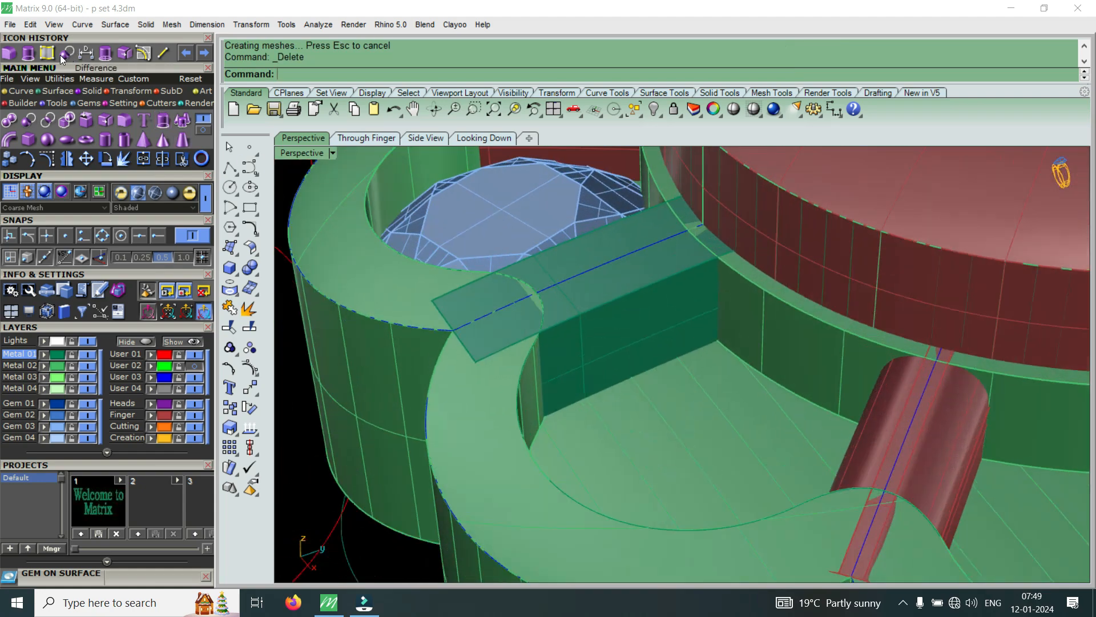
{"action": "left_click", "coordinate": [13, 55]}
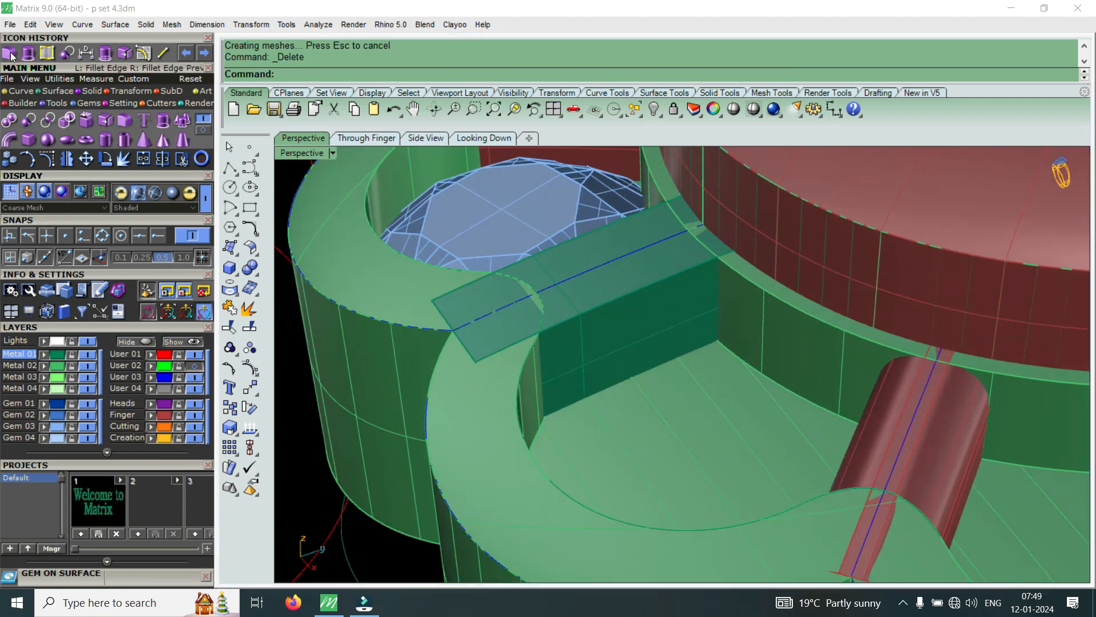
{"action": "left_click", "coordinate": [635, 290]}
{"action": "left_click", "coordinate": [616, 224]}
{"action": "key", "text": "Return"}
{"action": "key", "text": "Return"}
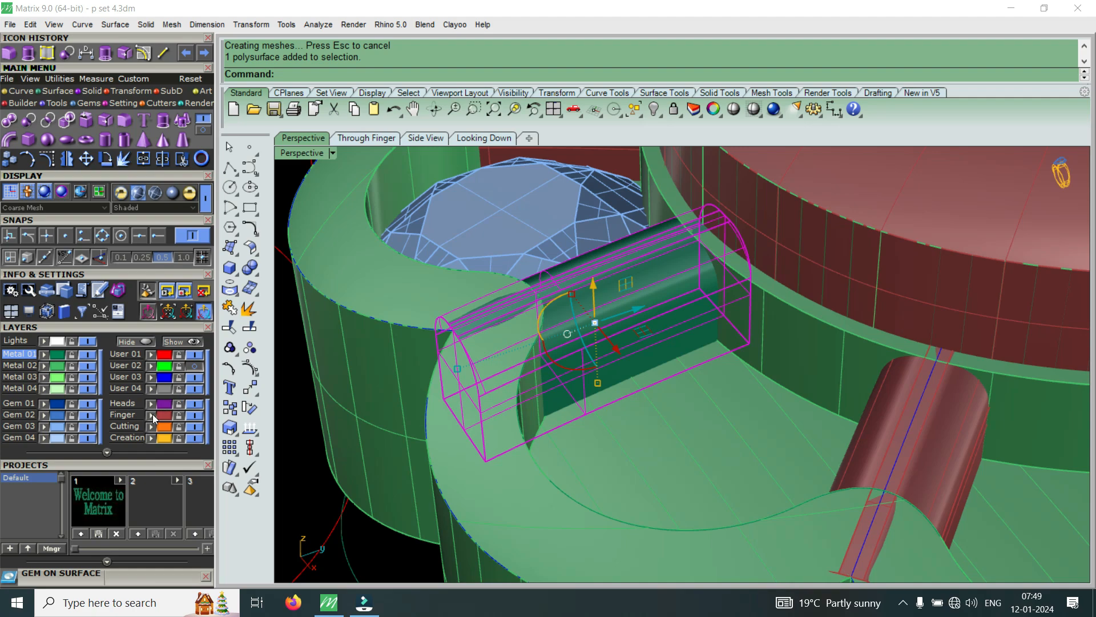
{"action": "key", "text": "Escape"}
Select the new centre bar together with the ten grouped bars and group them all.
{"action": "right_click_drag", "start_coordinate": [498, 360], "coordinate": [618, 393]}
{"action": "scroll", "coordinate": [630, 401], "scroll_direction": "down", "scroll_amount": 5}
{"action": "scroll", "coordinate": [629, 400], "scroll_direction": "up", "scroll_amount": 5}
{"action": "left_click", "coordinate": [656, 403]}
{"action": "key", "text": "ctrl+a"}
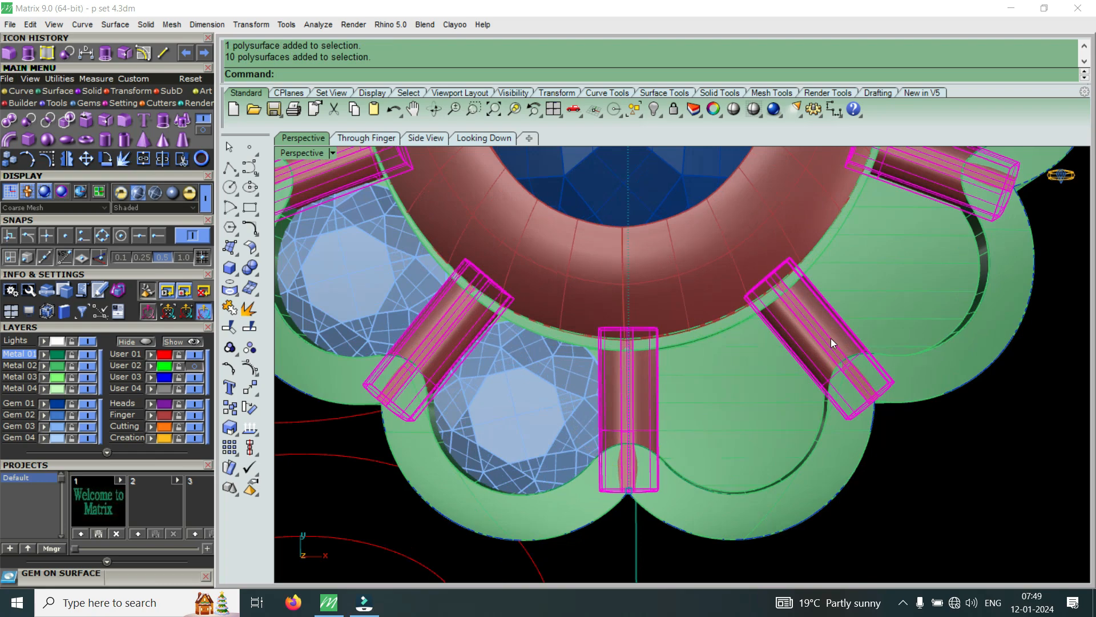
{"action": "type", "text": "g"}
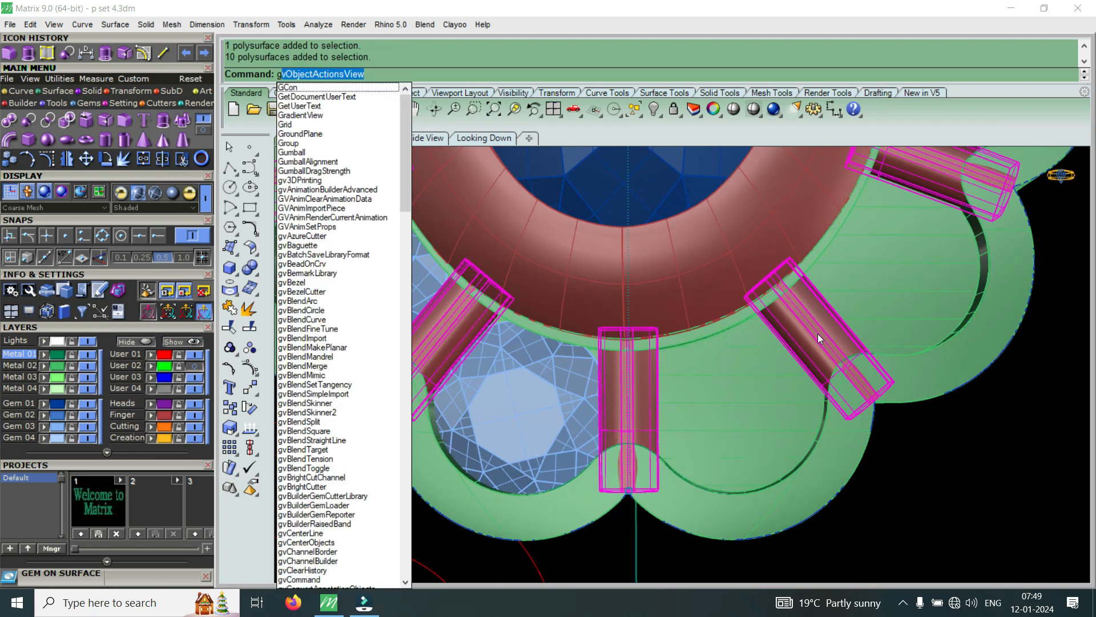
{"action": "left_click", "coordinate": [304, 145]}
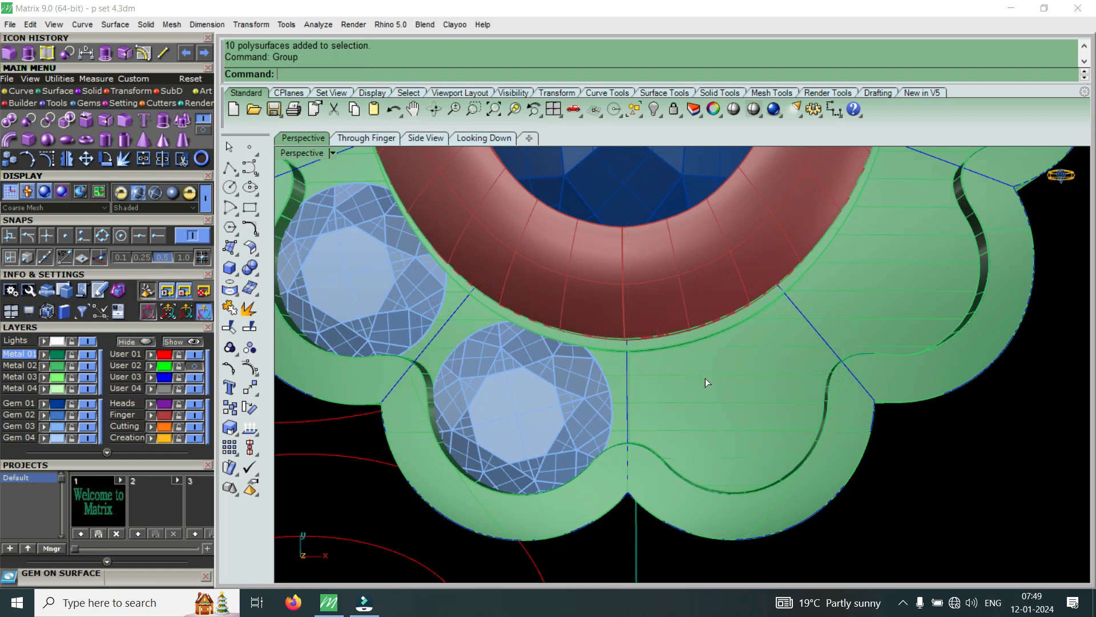
Select the five round gems in the petals along the pear's left side, without the bars, and group them.
{"action": "scroll", "coordinate": [696, 376], "scroll_direction": "down", "scroll_amount": 6}
{"action": "left_click", "coordinate": [632, 404]}
{"action": "left_click", "coordinate": [532, 325], "text": "shift"}
{"action": "scroll", "coordinate": [533, 324], "scroll_direction": "down", "scroll_amount": 4}
{"action": "scroll", "coordinate": [514, 257], "scroll_direction": "up", "scroll_amount": 4}
{"action": "left_click", "coordinate": [514, 254], "text": "shift"}
{"action": "scroll", "coordinate": [528, 326], "scroll_direction": "down", "scroll_amount": 8}
{"action": "scroll", "coordinate": [540, 246], "scroll_direction": "up", "scroll_amount": 8}
{"action": "left_click", "coordinate": [522, 255], "text": "shift"}
{"action": "scroll", "coordinate": [548, 193], "scroll_direction": "down", "scroll_amount": 4}
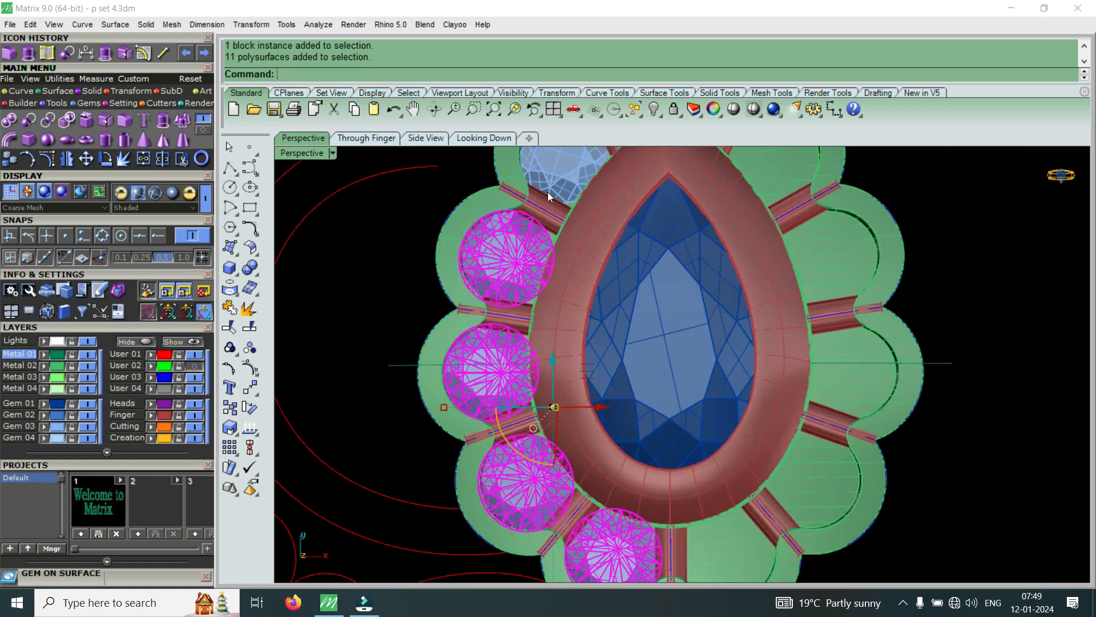
{"action": "left_click", "coordinate": [567, 347], "text": "shift"}
{"action": "scroll", "coordinate": [576, 282], "scroll_direction": "up", "scroll_amount": 4}
{"action": "left_click", "coordinate": [571, 275], "text": "ctrl"}
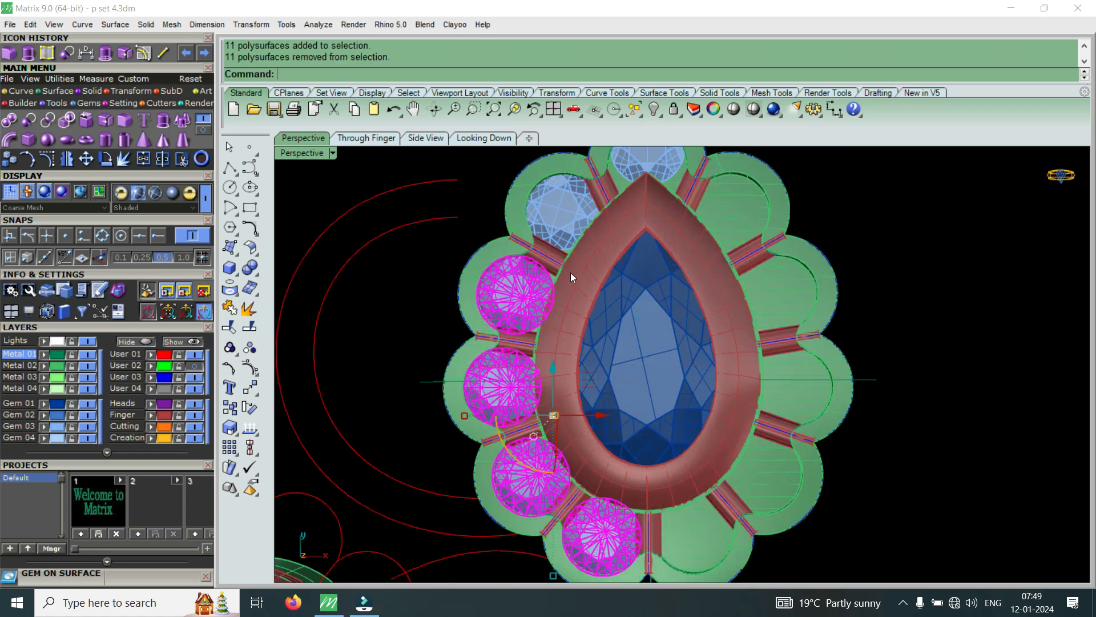
{"action": "left_click", "coordinate": [563, 234], "text": "shift"}
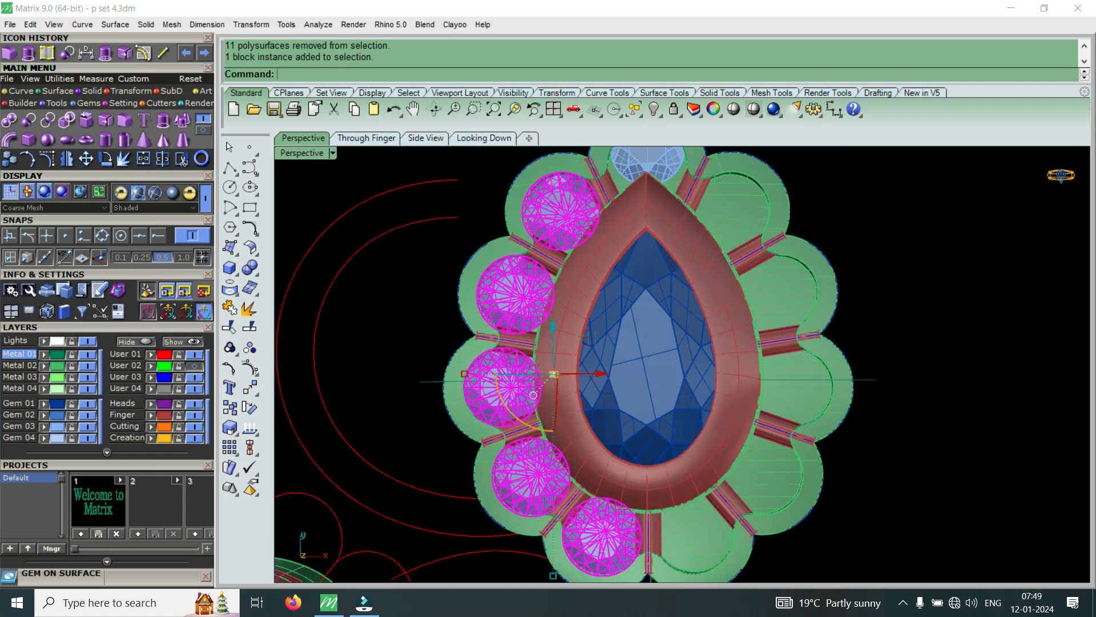
{"action": "type", "text": "gvObjectActionsView"}
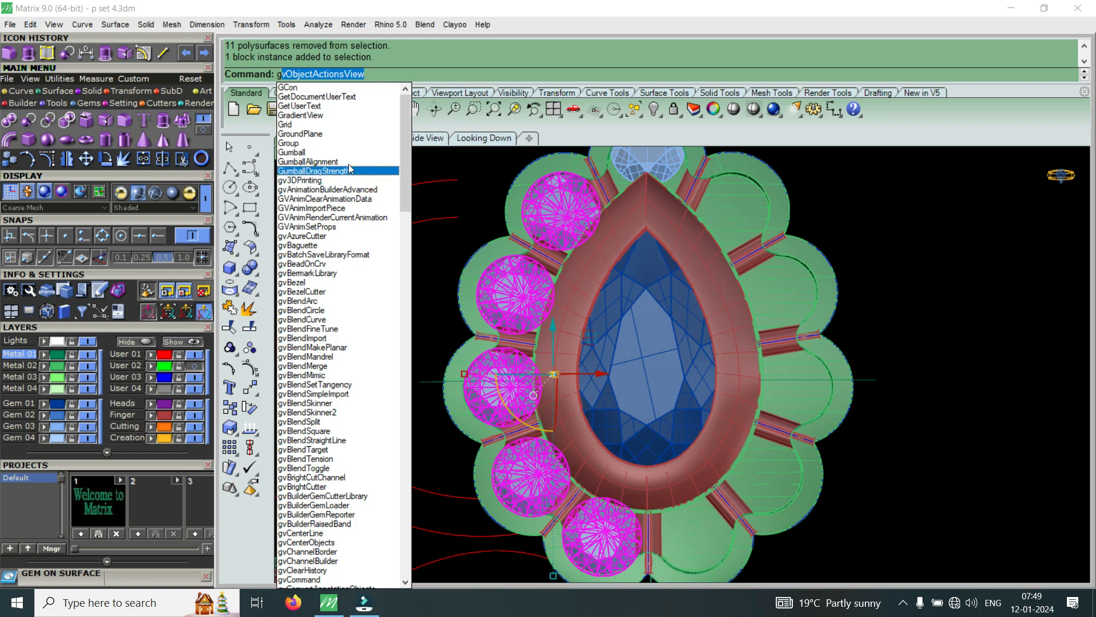
{"action": "left_click", "coordinate": [289, 143]}
Mirror a copy of the five grouped gems into the empty petals on the opposite side, starting the mirror plane at 0.
{"action": "scroll", "coordinate": [551, 322], "scroll_direction": "down", "scroll_amount": 4}
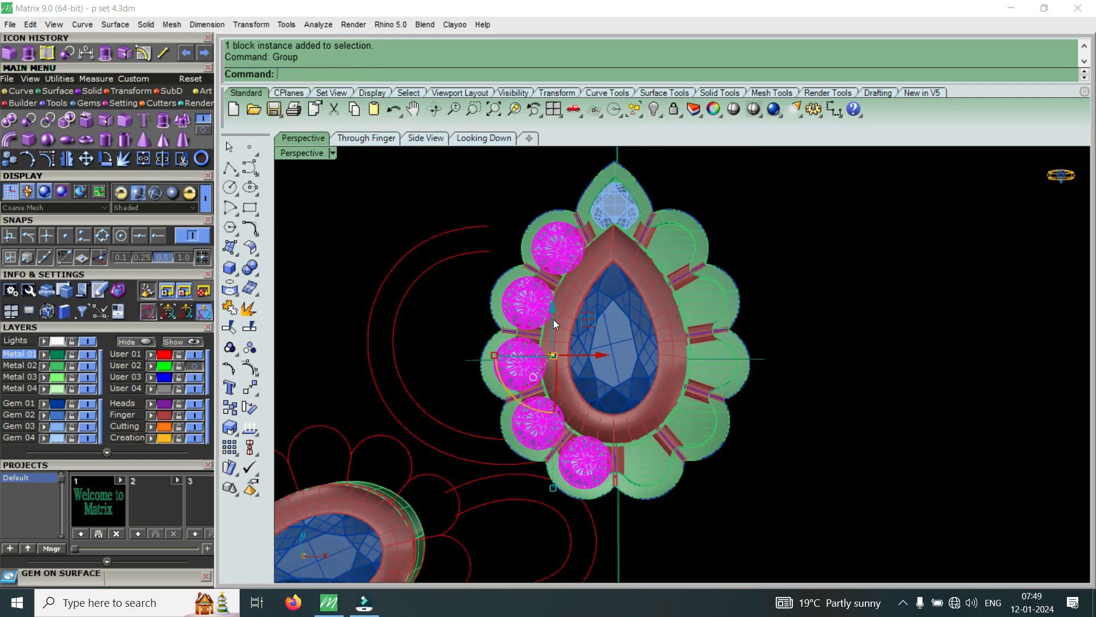
{"action": "key", "text": "ctrl+m"}
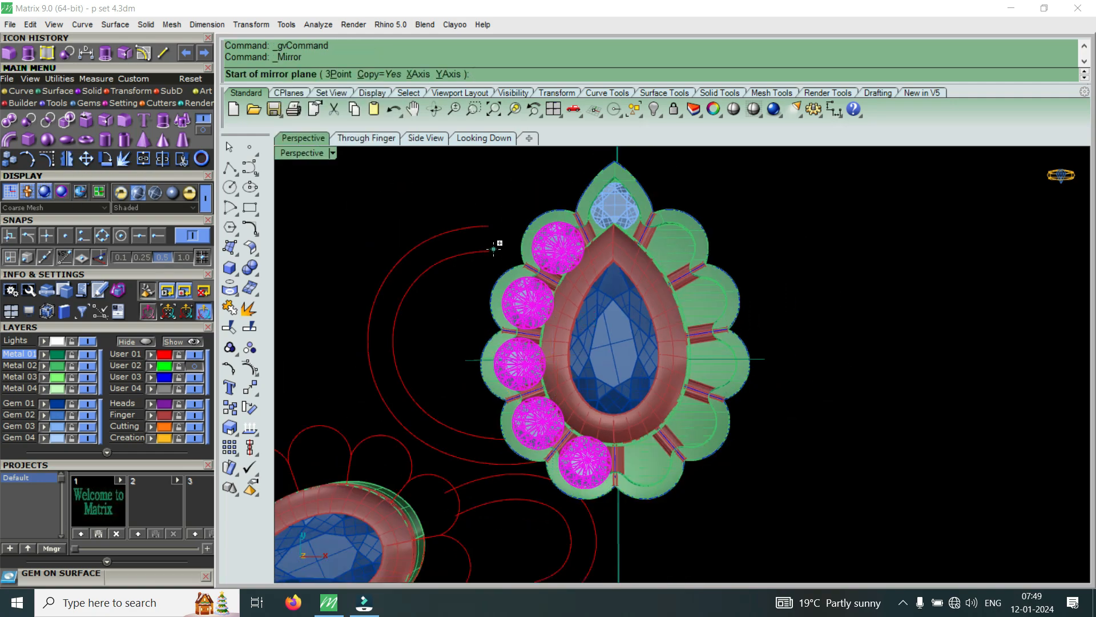
{"action": "type", "text": "0"}
{"action": "key", "text": "Return"}
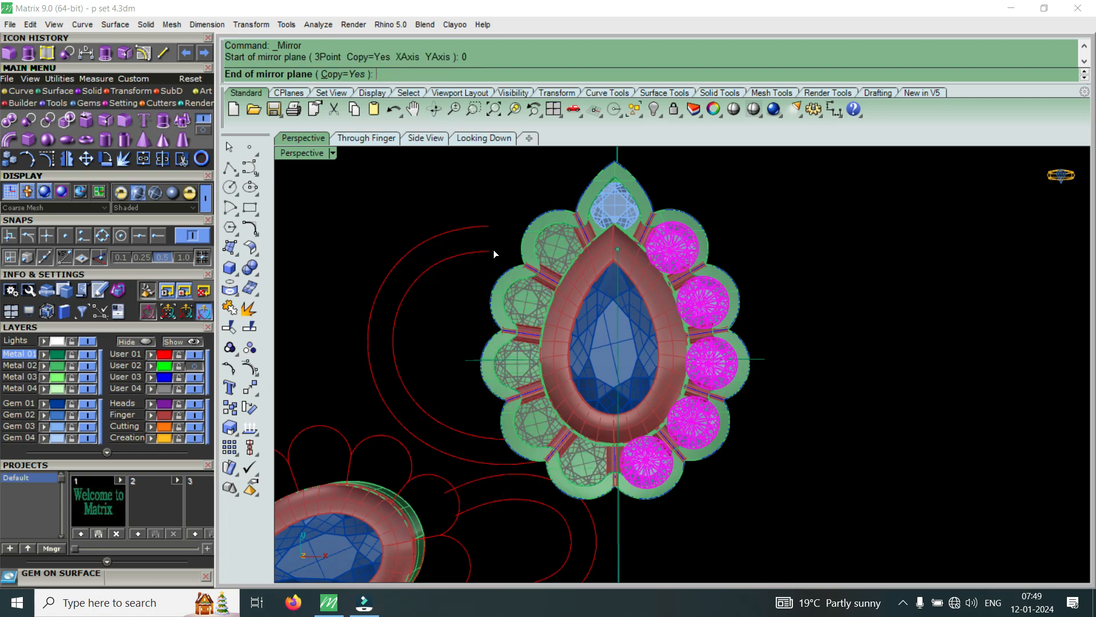
{"action": "left_click", "coordinate": [494, 249]}
Add the gem in the pointed top petal to the selection of both gem rows and group all the round gems.
{"action": "scroll", "coordinate": [593, 422], "scroll_direction": "up", "scroll_amount": 3}
{"action": "scroll", "coordinate": [651, 467], "scroll_direction": "down", "scroll_amount": 1}
{"action": "scroll", "coordinate": [612, 215], "scroll_direction": "up", "scroll_amount": 3}
{"action": "left_click", "coordinate": [609, 215], "text": "shift"}
{"action": "scroll", "coordinate": [589, 227], "scroll_direction": "down", "scroll_amount": 3}
{"action": "scroll", "coordinate": [580, 271], "scroll_direction": "up", "scroll_amount": 3}
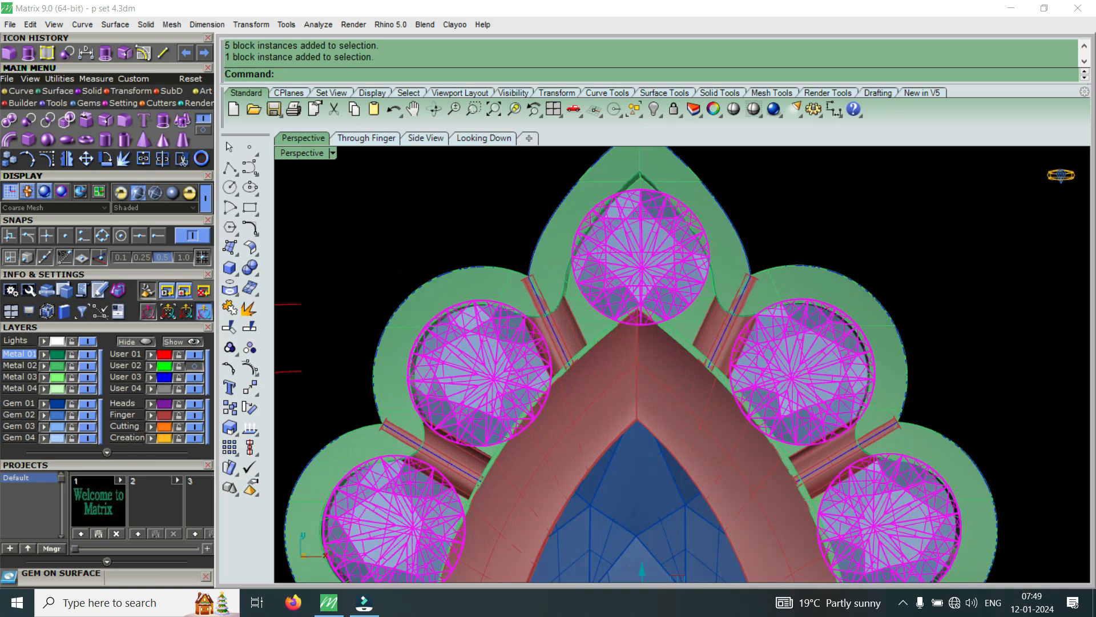
{"action": "type", "text": "gvObjectActionsView"}
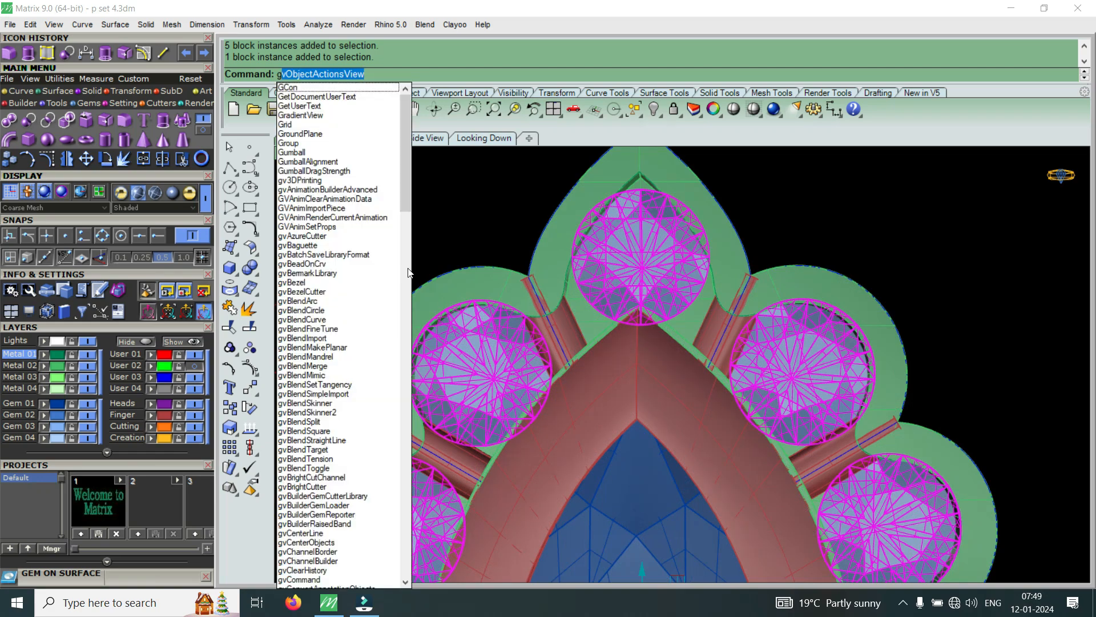
{"action": "left_click", "coordinate": [317, 143]}
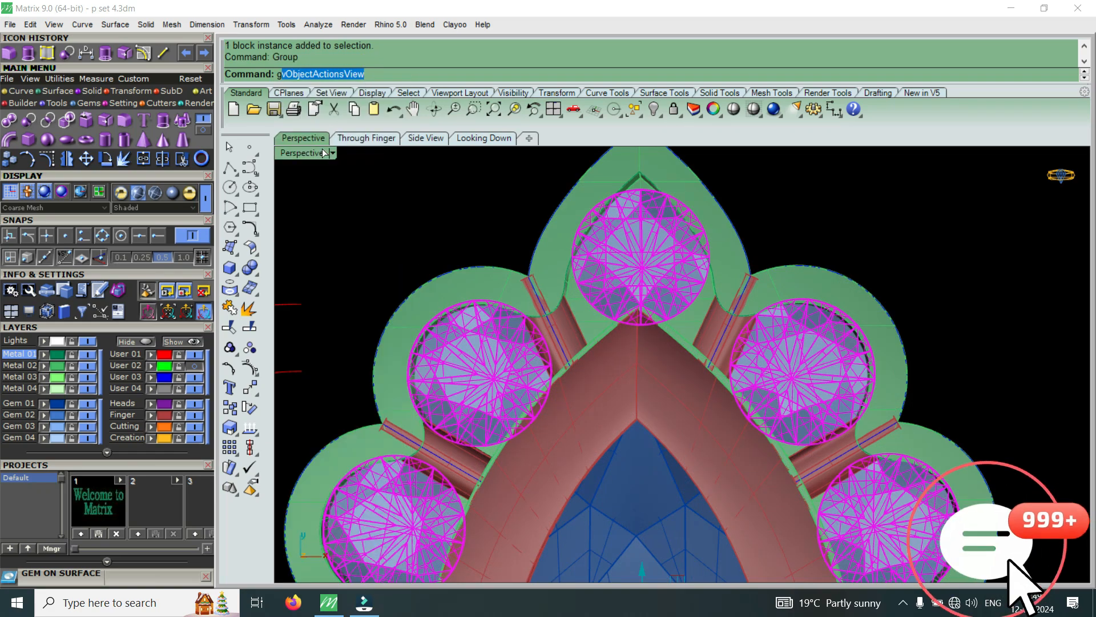
{"action": "key", "text": "Escape"}
{"action": "scroll", "coordinate": [580, 319], "scroll_direction": "down", "scroll_amount": 1}
{"action": "right_click_drag", "start_coordinate": [579, 319], "coordinate": [820, 410]}
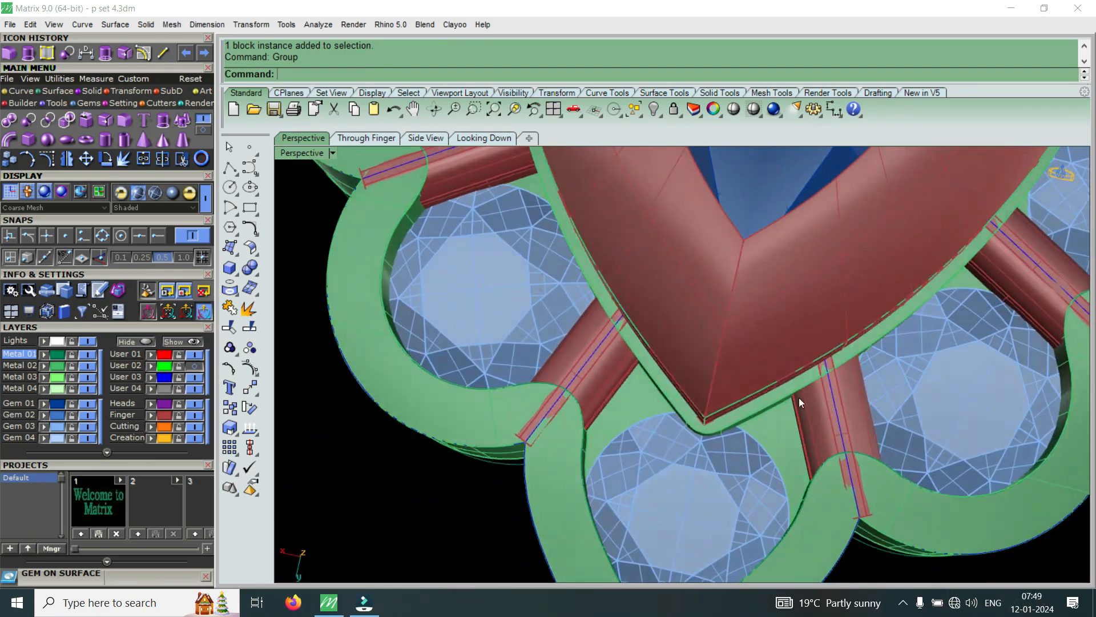
{"action": "scroll", "coordinate": [752, 401], "scroll_direction": "down", "scroll_amount": 2}
{"action": "scroll", "coordinate": [751, 432], "scroll_direction": "up", "scroll_amount": 1}
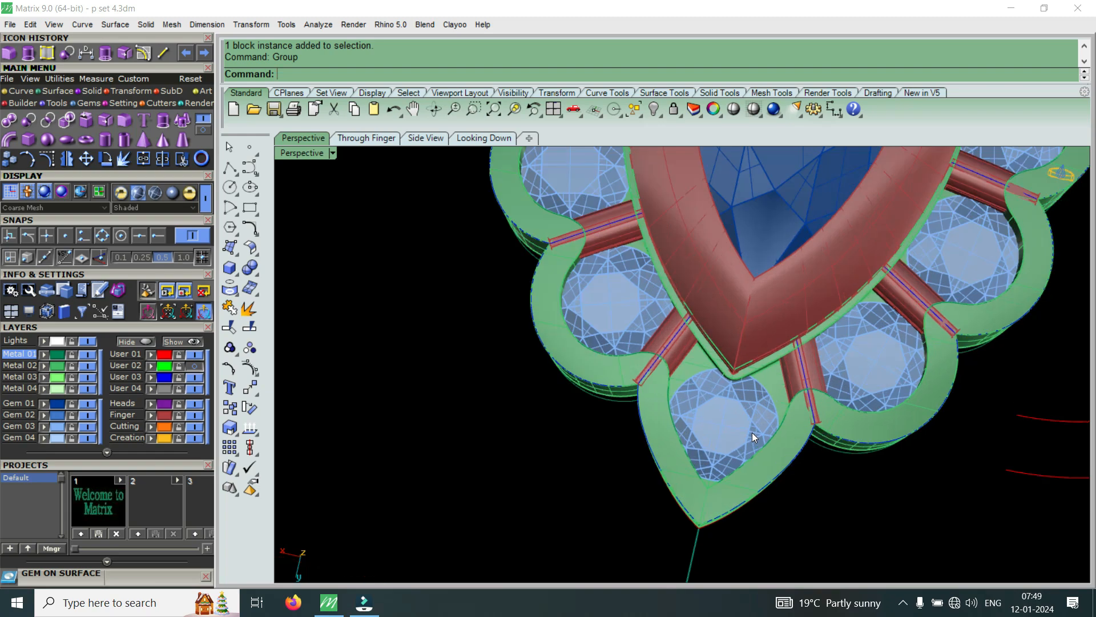
{"action": "right_click_drag", "start_coordinate": [590, 434], "coordinate": [591, 356]}
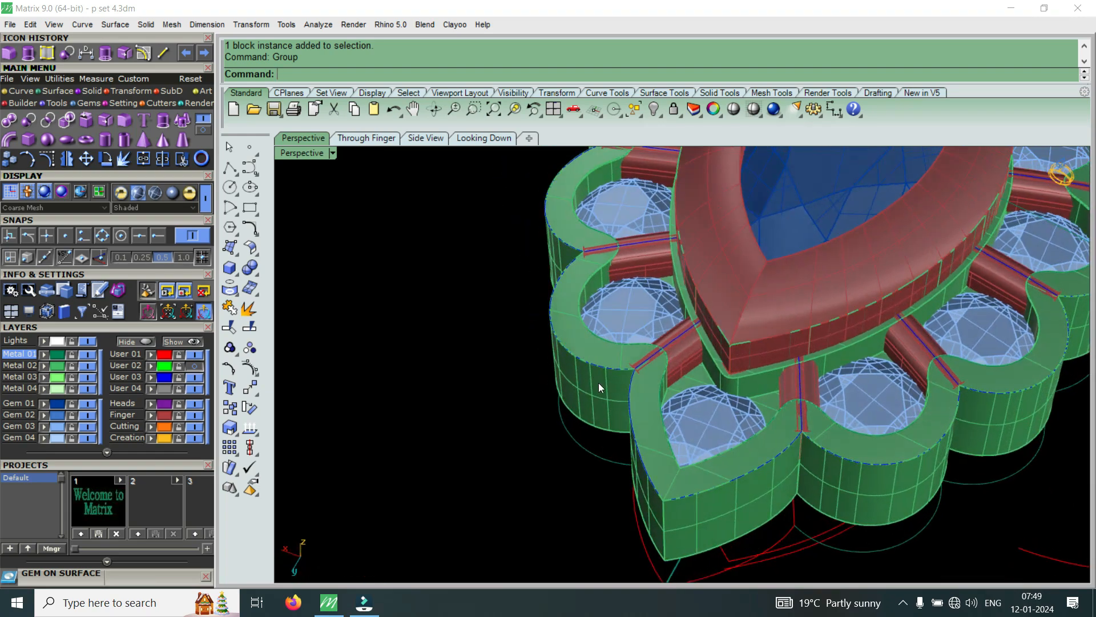
Fillet the inner top edges of the green petal halo on both sides of the pear with a 0.2 radius.
{"action": "scroll", "coordinate": [613, 310], "scroll_direction": "up", "scroll_amount": 5}
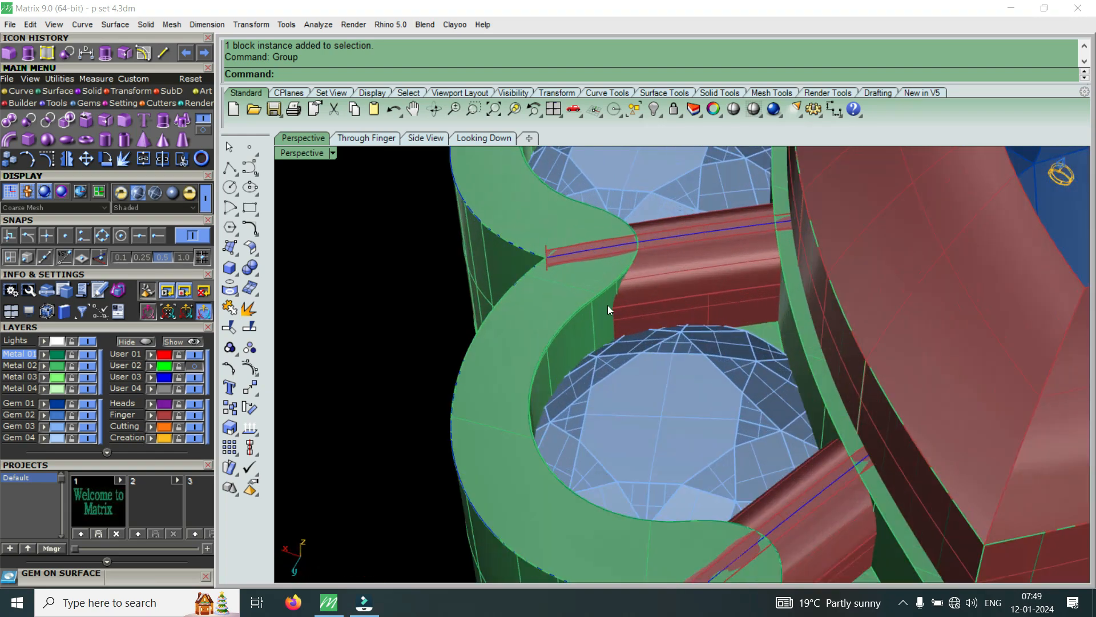
{"action": "left_click", "coordinate": [26, 55]}
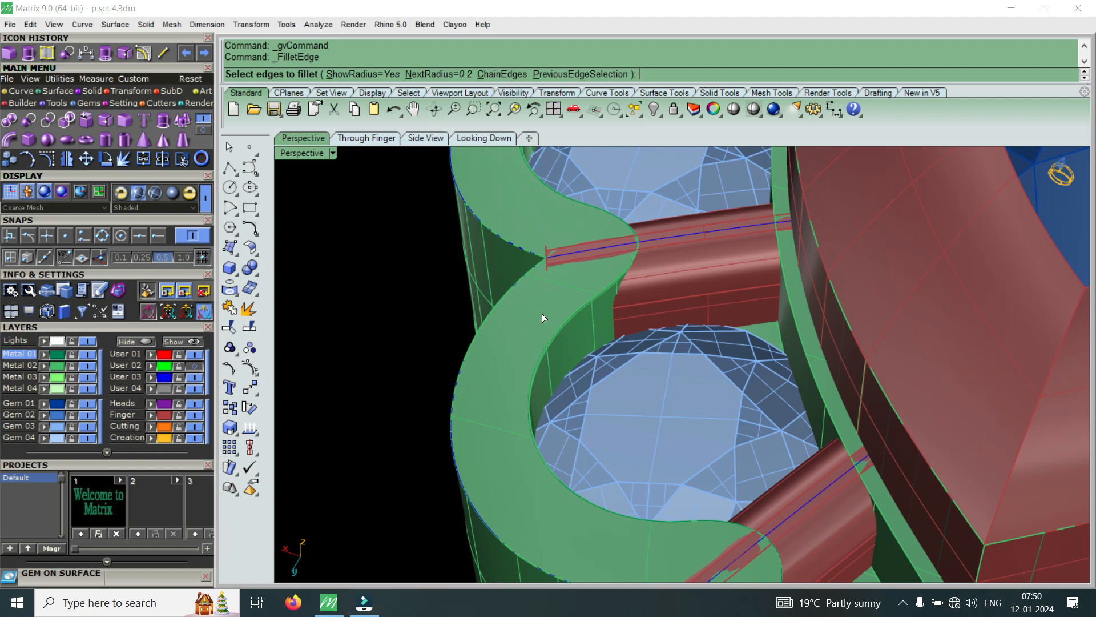
{"action": "scroll", "coordinate": [591, 290], "scroll_direction": "down", "scroll_amount": 4}
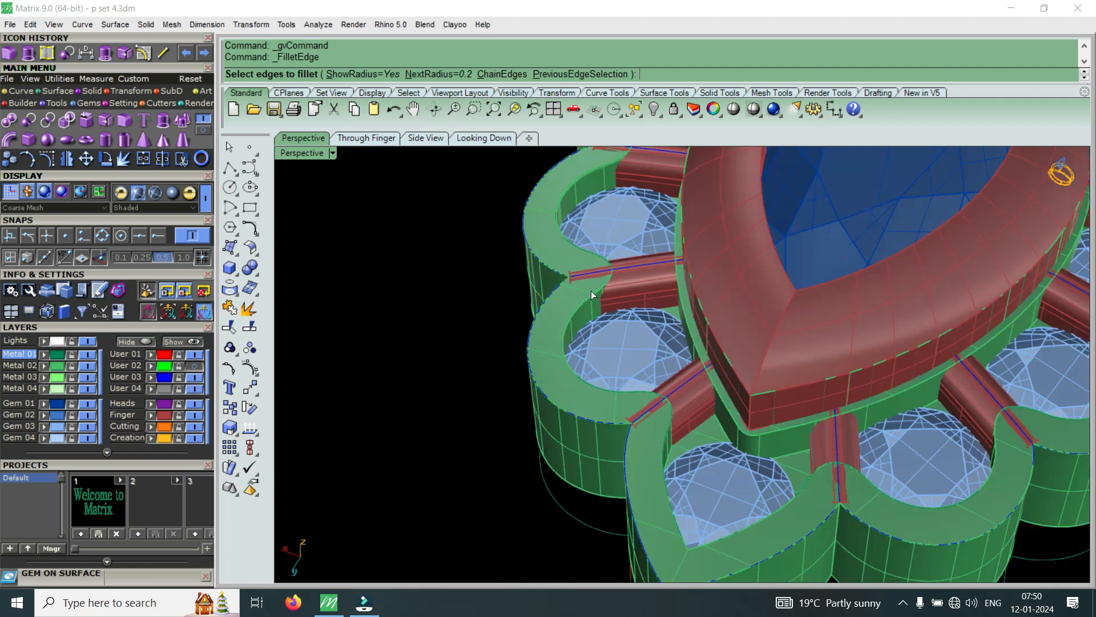
{"action": "scroll", "coordinate": [763, 420], "scroll_direction": "up", "scroll_amount": 3}
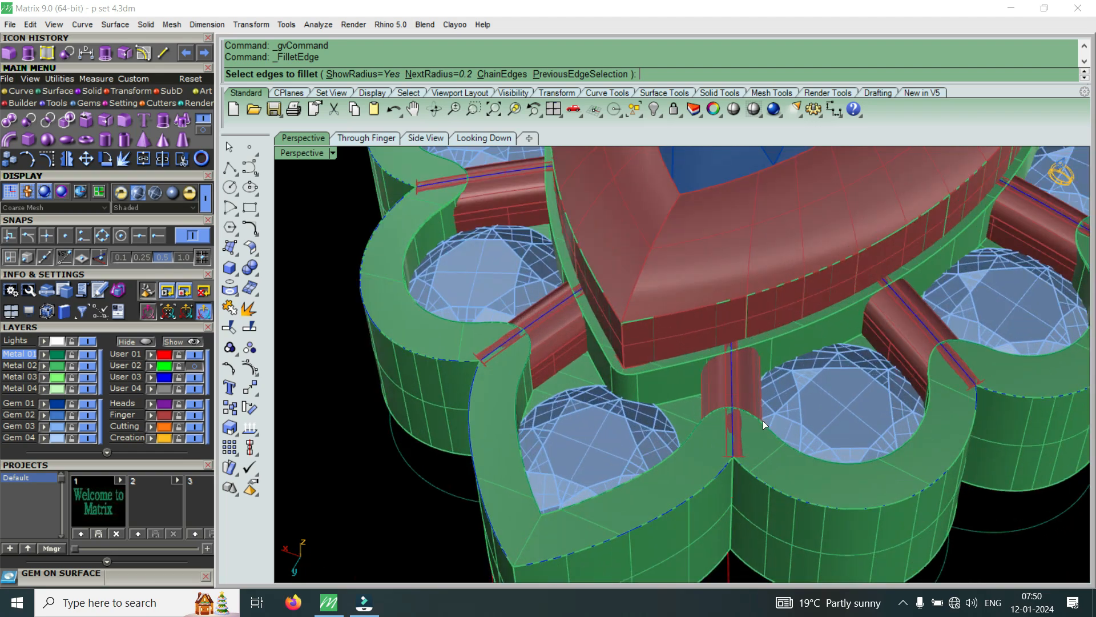
{"action": "left_click", "coordinate": [763, 421]}
{"action": "scroll", "coordinate": [943, 299], "scroll_direction": "down", "scroll_amount": 5}
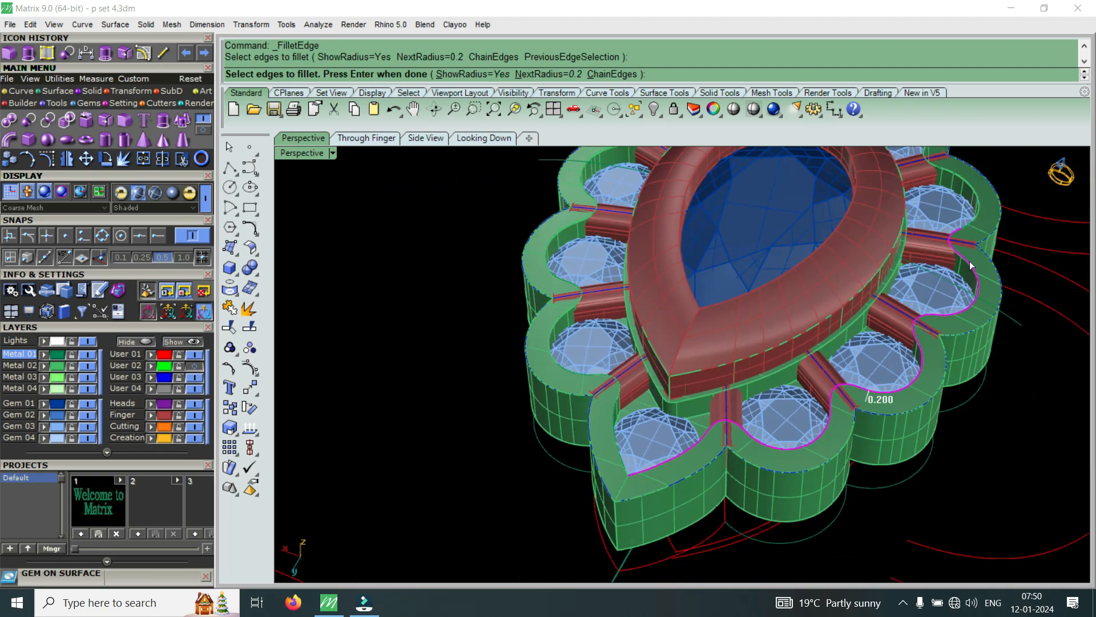
{"action": "scroll", "coordinate": [943, 299], "scroll_direction": "up", "scroll_amount": 6}
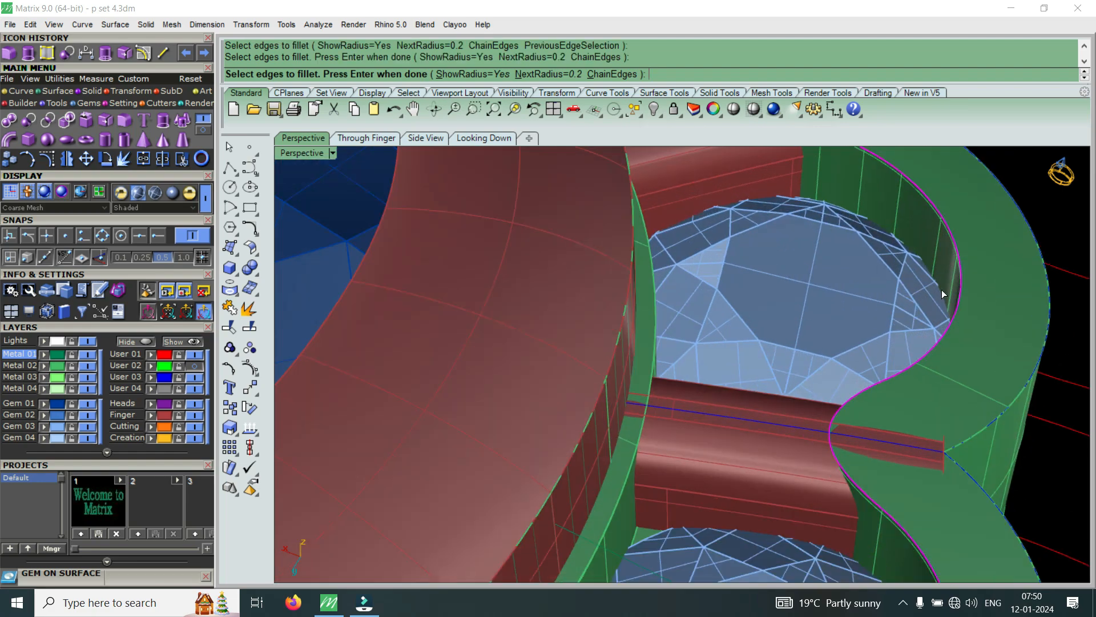
{"action": "scroll", "coordinate": [740, 222], "scroll_direction": "down", "scroll_amount": 6}
{"action": "scroll", "coordinate": [654, 427], "scroll_direction": "up", "scroll_amount": 5}
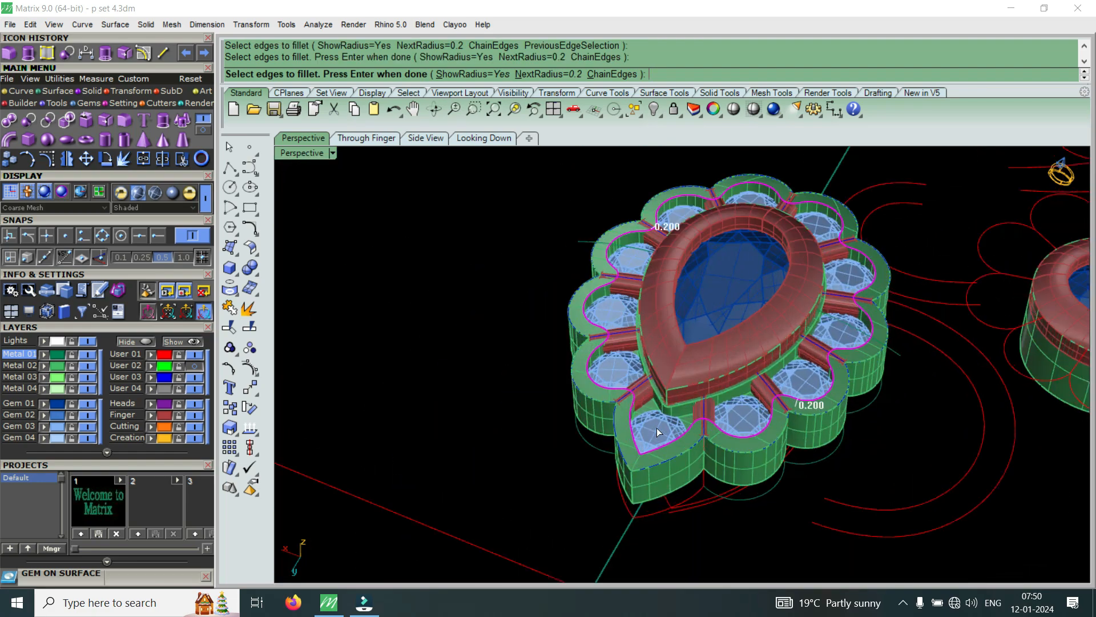
{"action": "key", "text": "Return"}
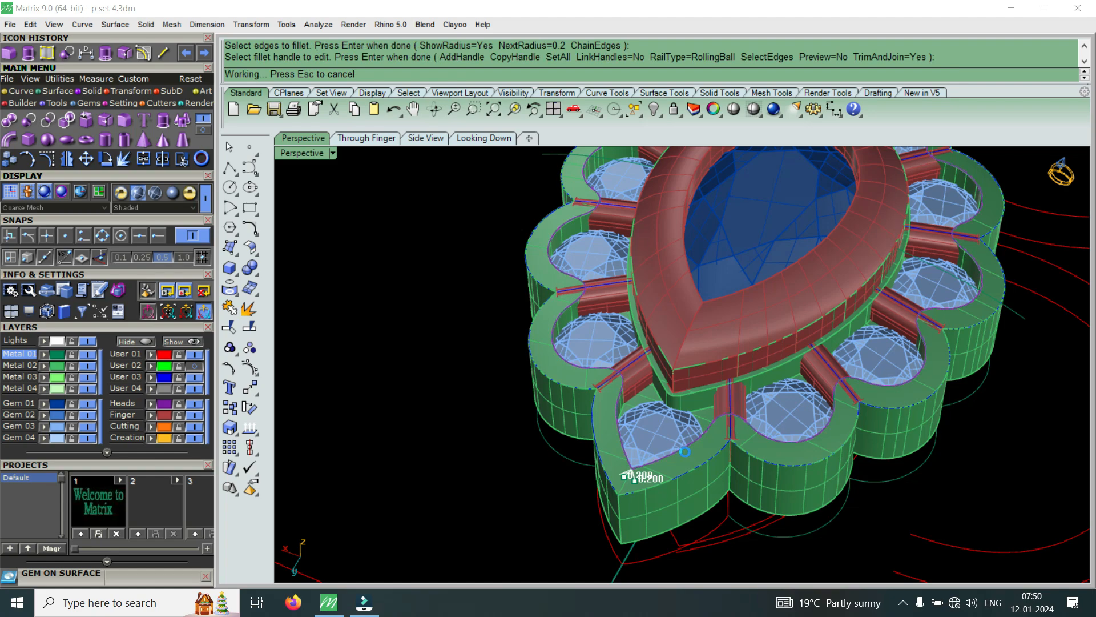
{"action": "key", "text": "Return"}
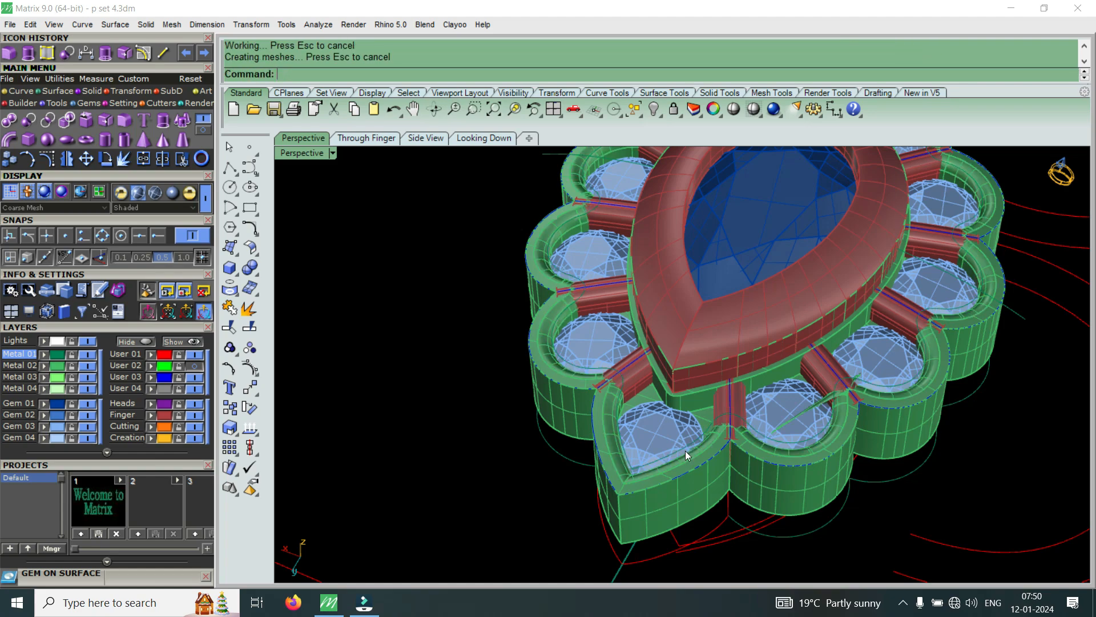
Inspect the filleted inner edges around the petals and bars, and undo the 0.2 fillet.
{"action": "scroll", "coordinate": [576, 355], "scroll_direction": "up", "scroll_amount": 3}
{"action": "right_click_drag", "start_coordinate": [582, 377], "coordinate": [591, 504]}
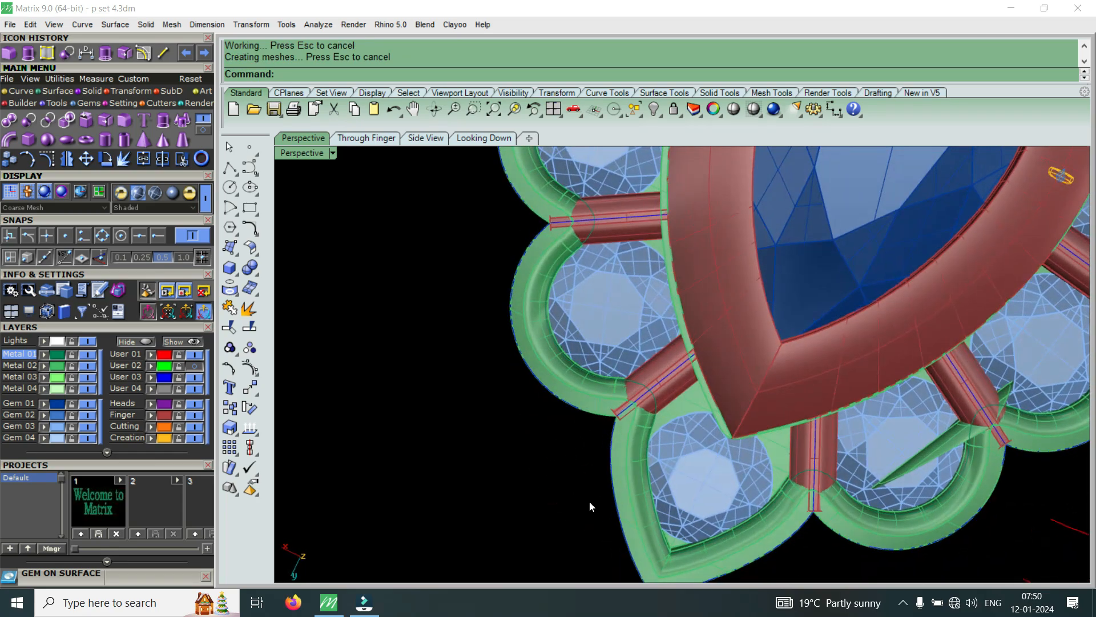
{"action": "scroll", "coordinate": [562, 418], "scroll_direction": "down", "scroll_amount": 9}
{"action": "scroll", "coordinate": [642, 355], "scroll_direction": "down", "scroll_amount": 3}
{"action": "scroll", "coordinate": [655, 334], "scroll_direction": "up", "scroll_amount": 10}
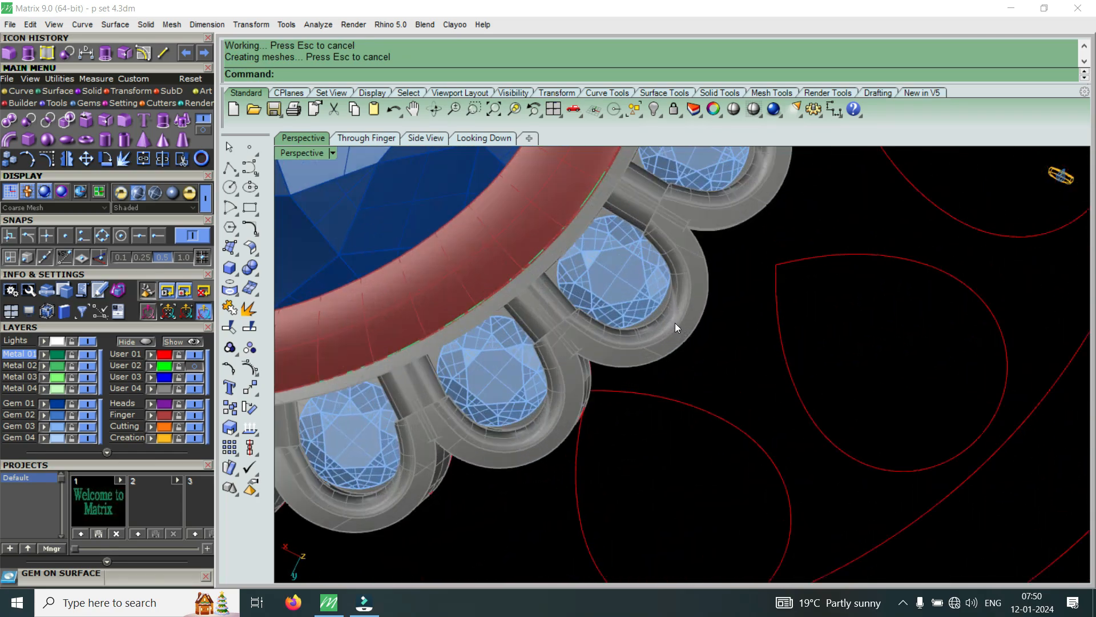
{"action": "scroll", "coordinate": [800, 279], "scroll_direction": "down", "scroll_amount": 8}
{"action": "right_click_drag", "start_coordinate": [799, 279], "coordinate": [774, 439]}
{"action": "scroll", "coordinate": [732, 398], "scroll_direction": "up", "scroll_amount": 8}
{"action": "scroll", "coordinate": [773, 439], "scroll_direction": "up", "scroll_amount": 5}
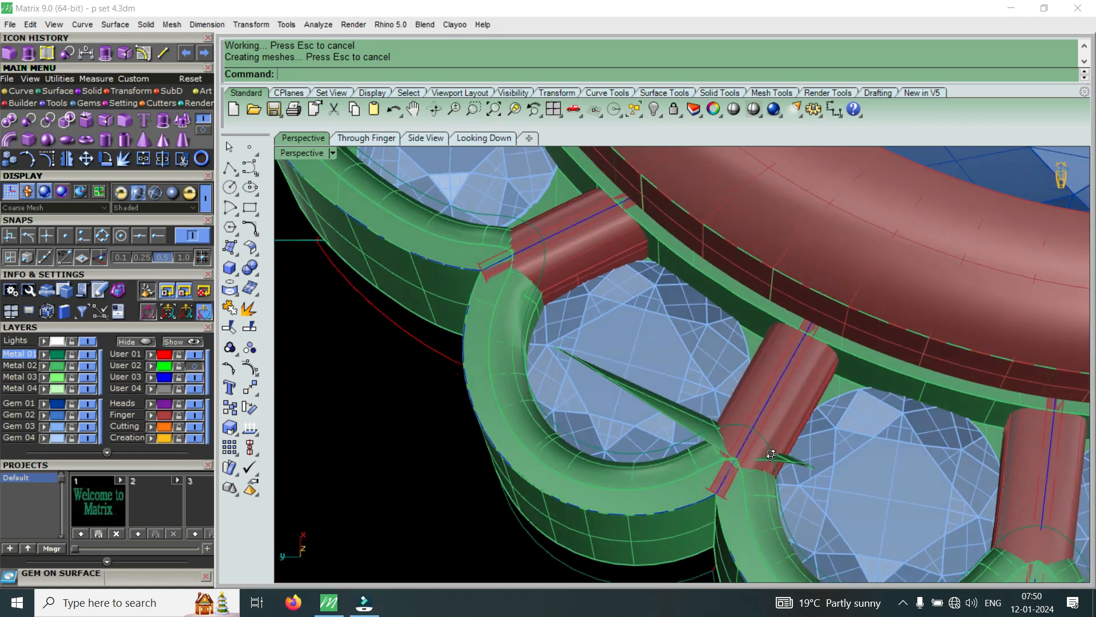
{"action": "scroll", "coordinate": [753, 474], "scroll_direction": "up", "scroll_amount": 3}
{"action": "key", "text": "ctrl+z"}
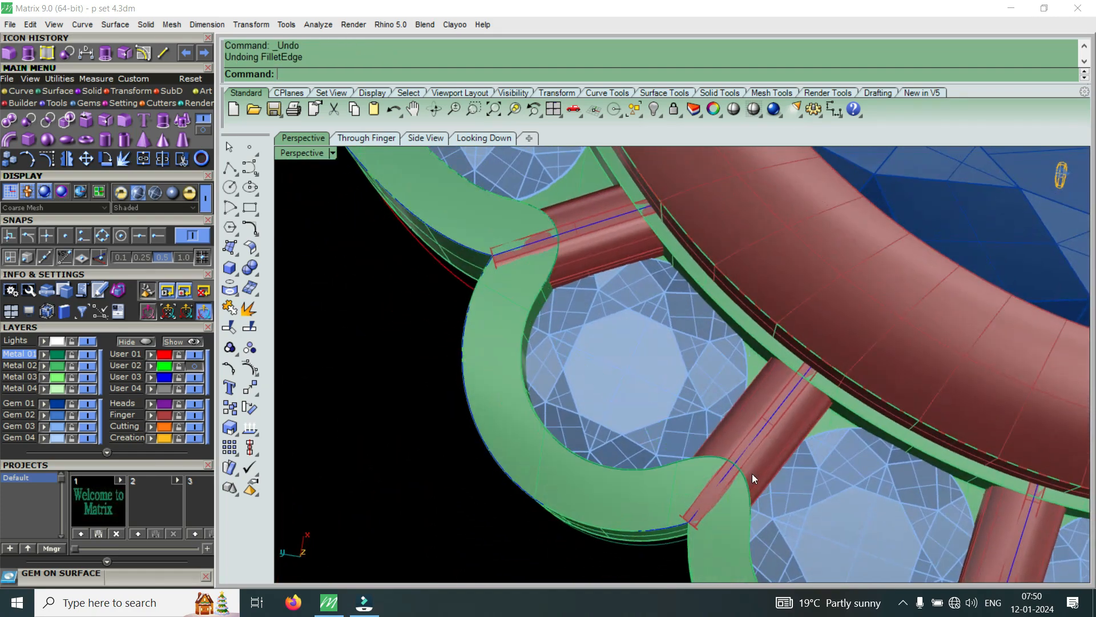
Fillet the inner top edges of the petal halo on both sides of the pear with a 0.15 radius.
{"action": "key", "text": "Return"}
{"action": "type", "text": ".15"}
{"action": "key", "text": "Return"}
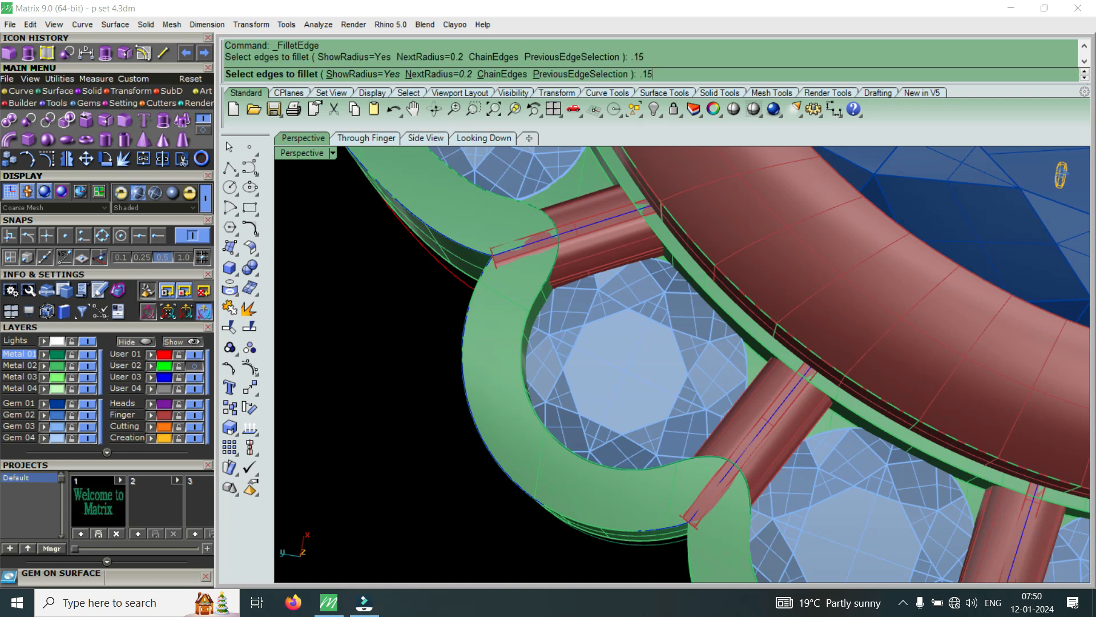
{"action": "left_click", "coordinate": [673, 472]}
{"action": "key", "text": "Escape"}
{"action": "right_click", "coordinate": [673, 469]}
{"action": "left_click", "coordinate": [673, 465]}
{"action": "scroll", "coordinate": [628, 406], "scroll_direction": "down", "scroll_amount": 8}
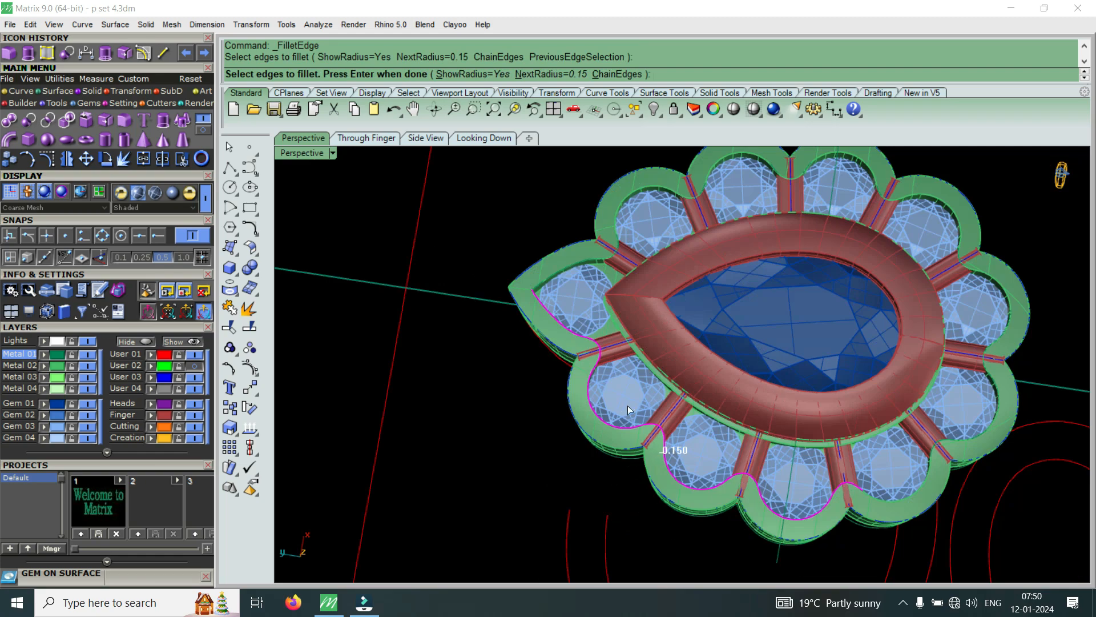
{"action": "scroll", "coordinate": [884, 518], "scroll_direction": "up", "scroll_amount": 8}
{"action": "left_click", "coordinate": [892, 479]}
{"action": "scroll", "coordinate": [792, 525], "scroll_direction": "down", "scroll_amount": 8}
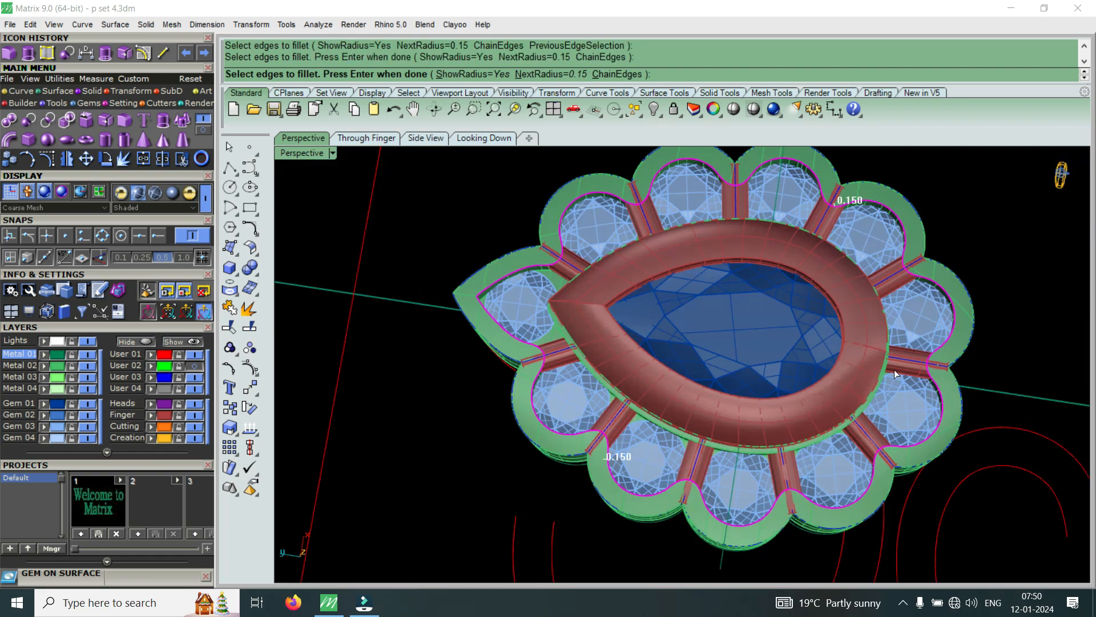
{"action": "key", "text": "Return"}
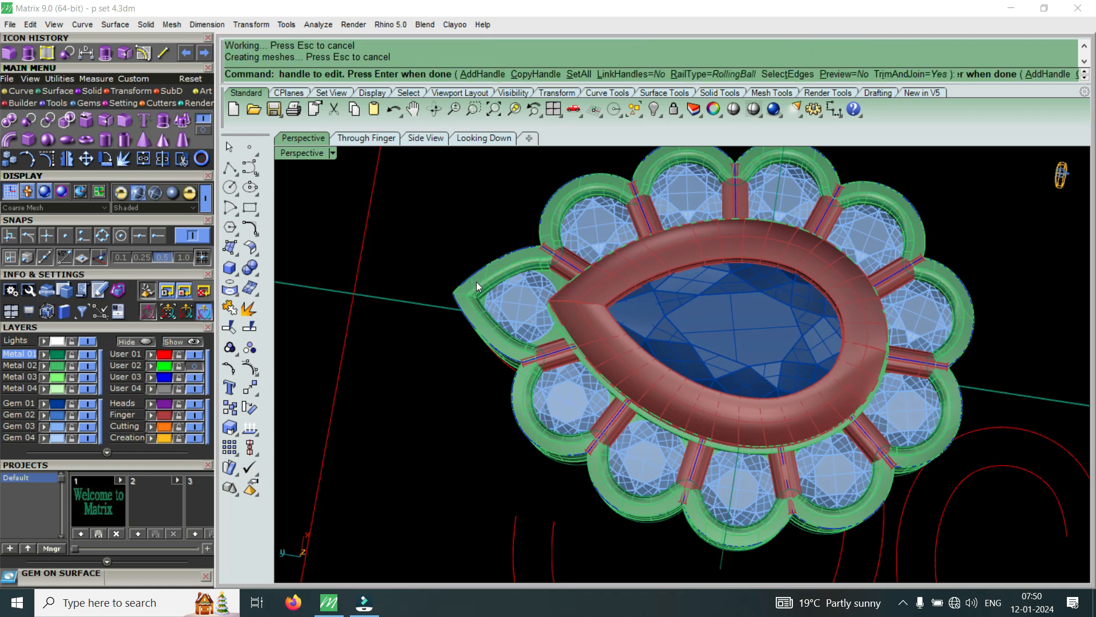
Examine the filleted petal halo from several angles and compare it with the separate grey pear halo that has no petal gems.
{"action": "right_click_drag", "start_coordinate": [555, 292], "coordinate": [633, 275]}
{"action": "scroll", "coordinate": [541, 330], "scroll_direction": "up", "scroll_amount": 5}
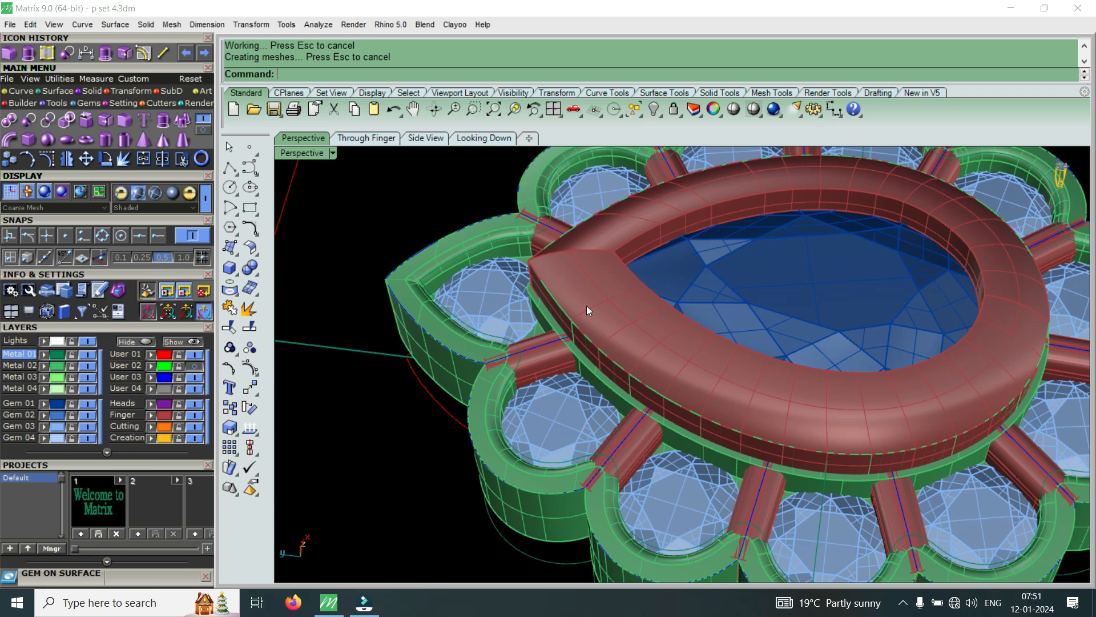
{"action": "scroll", "coordinate": [587, 306], "scroll_direction": "down", "scroll_amount": 10}
{"action": "scroll", "coordinate": [751, 357], "scroll_direction": "up", "scroll_amount": 6}
{"action": "scroll", "coordinate": [752, 364], "scroll_direction": "down", "scroll_amount": 3}
{"action": "scroll", "coordinate": [344, 319], "scroll_direction": "up", "scroll_amount": 10}
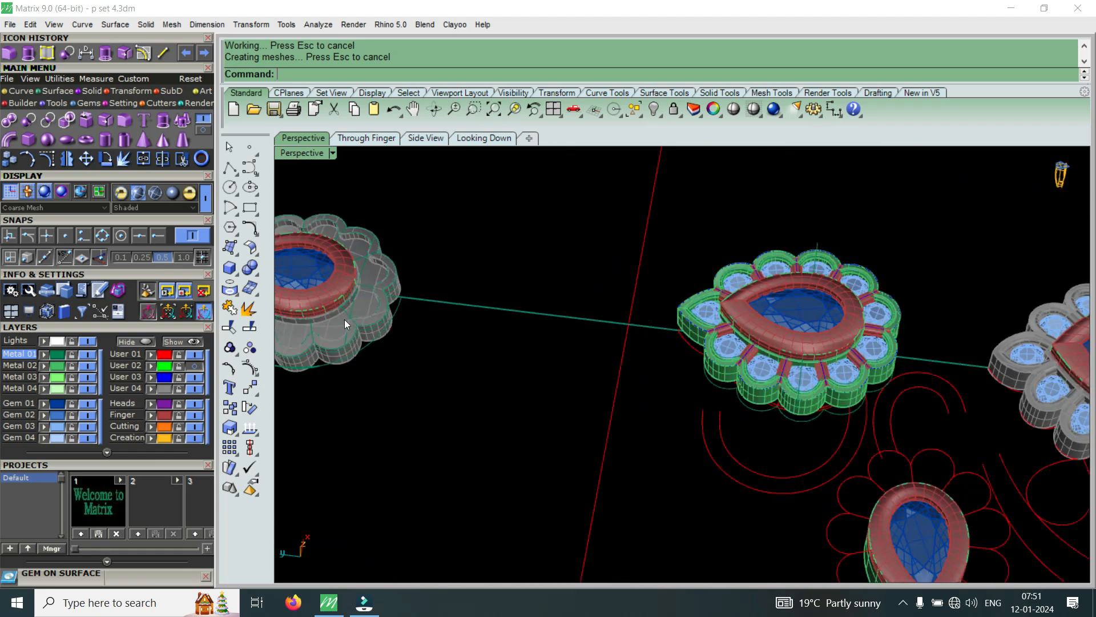
{"action": "scroll", "coordinate": [659, 355], "scroll_direction": "down", "scroll_amount": 8}
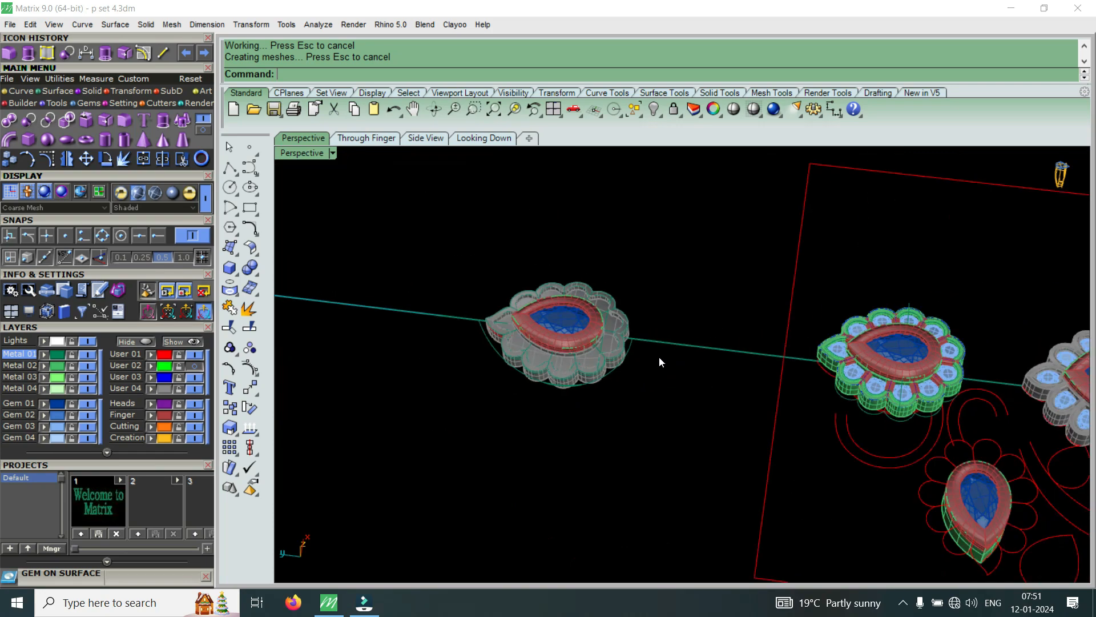
{"action": "scroll", "coordinate": [748, 322], "scroll_direction": "up", "scroll_amount": 3}
{"action": "scroll", "coordinate": [895, 343], "scroll_direction": "up", "scroll_amount": 4}
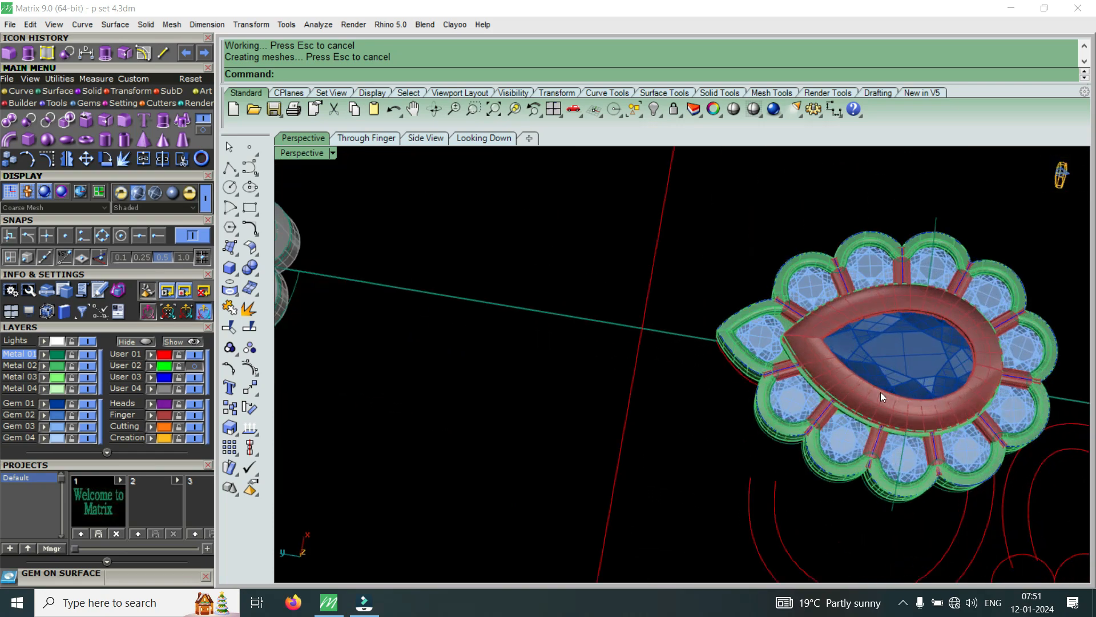
{"action": "scroll", "coordinate": [1008, 403], "scroll_direction": "up", "scroll_amount": 3}
{"action": "scroll", "coordinate": [770, 399], "scroll_direction": "down", "scroll_amount": 3}
{"action": "scroll", "coordinate": [625, 314], "scroll_direction": "up", "scroll_amount": 4}
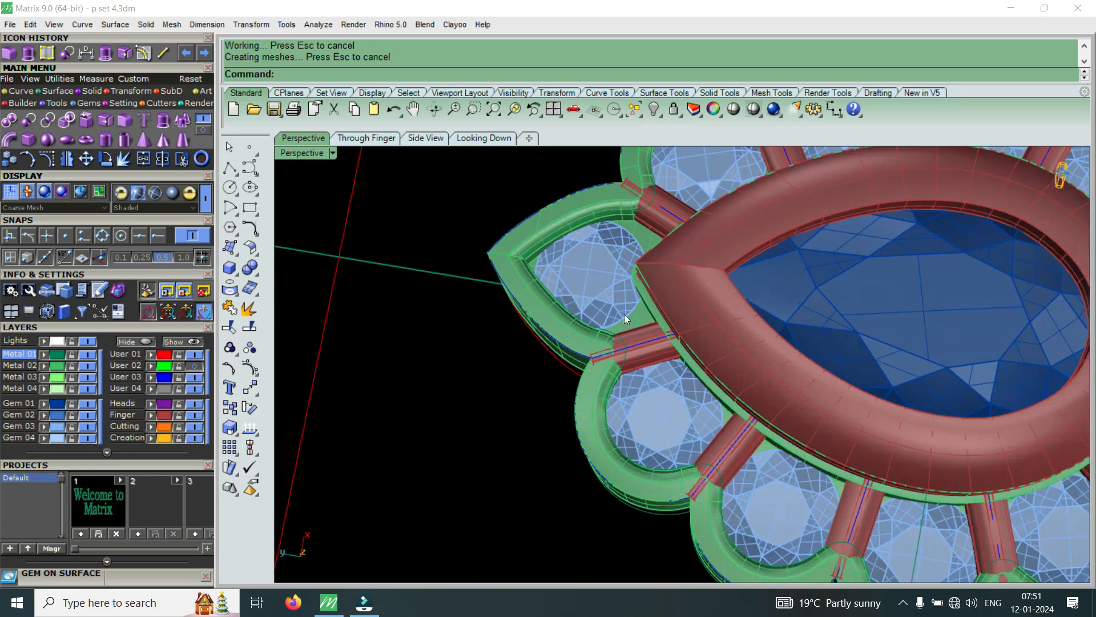
Copy the grouped round gems from the outer corner between two petals to the matching petal corner on the separate grey pear halo.
{"action": "left_click", "coordinate": [662, 370]}
{"action": "scroll", "coordinate": [666, 371], "scroll_direction": "down", "scroll_amount": 6}
{"action": "scroll", "coordinate": [799, 400], "scroll_direction": "up", "scroll_amount": 7}
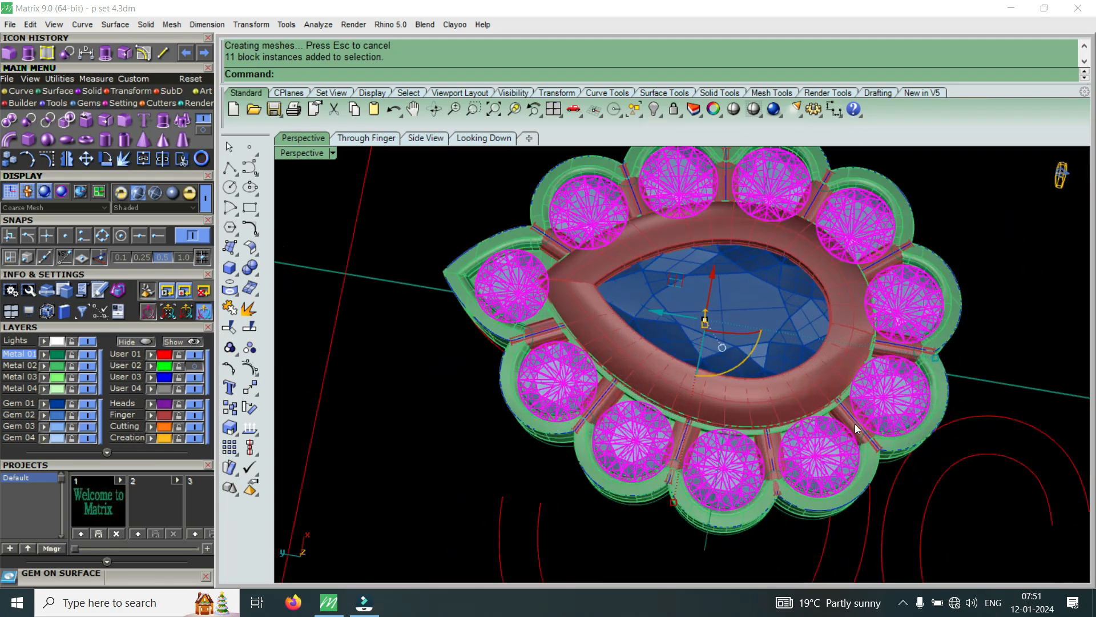
{"action": "scroll", "coordinate": [940, 347], "scroll_direction": "up", "scroll_amount": 8}
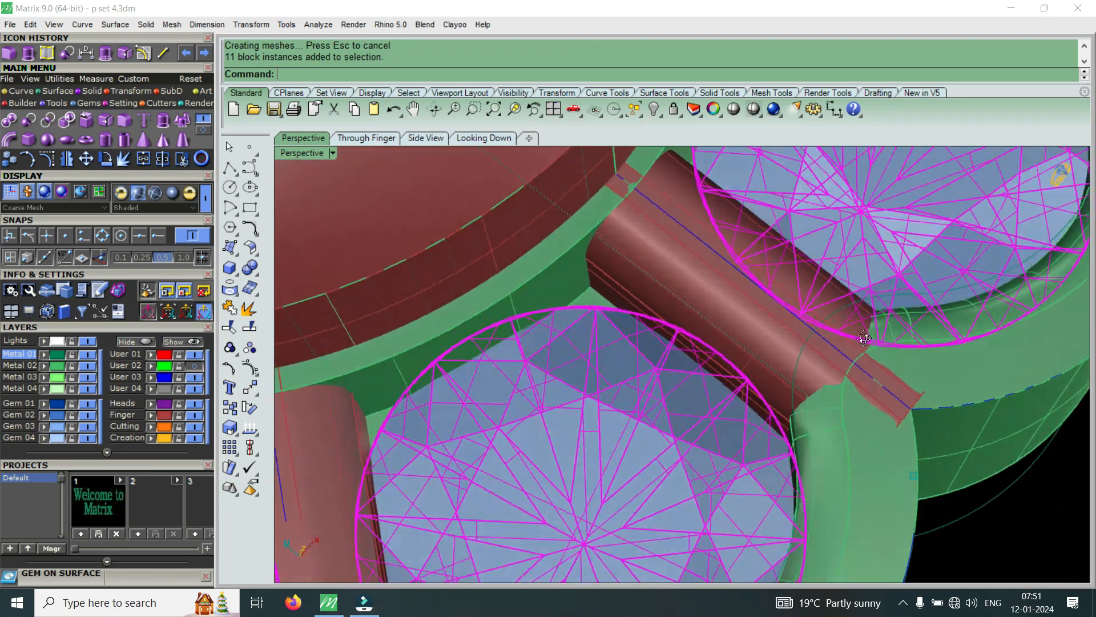
{"action": "scroll", "coordinate": [806, 366], "scroll_direction": "down", "scroll_amount": 3}
{"action": "scroll", "coordinate": [822, 394], "scroll_direction": "up", "scroll_amount": 9}
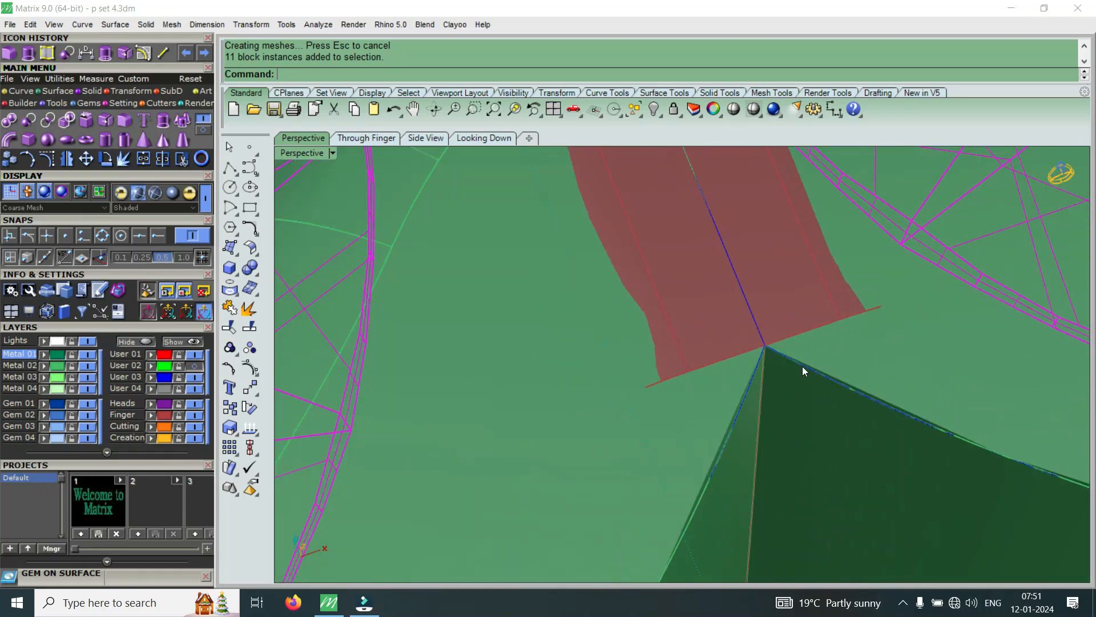
{"action": "left_click", "coordinate": [10, 158]}
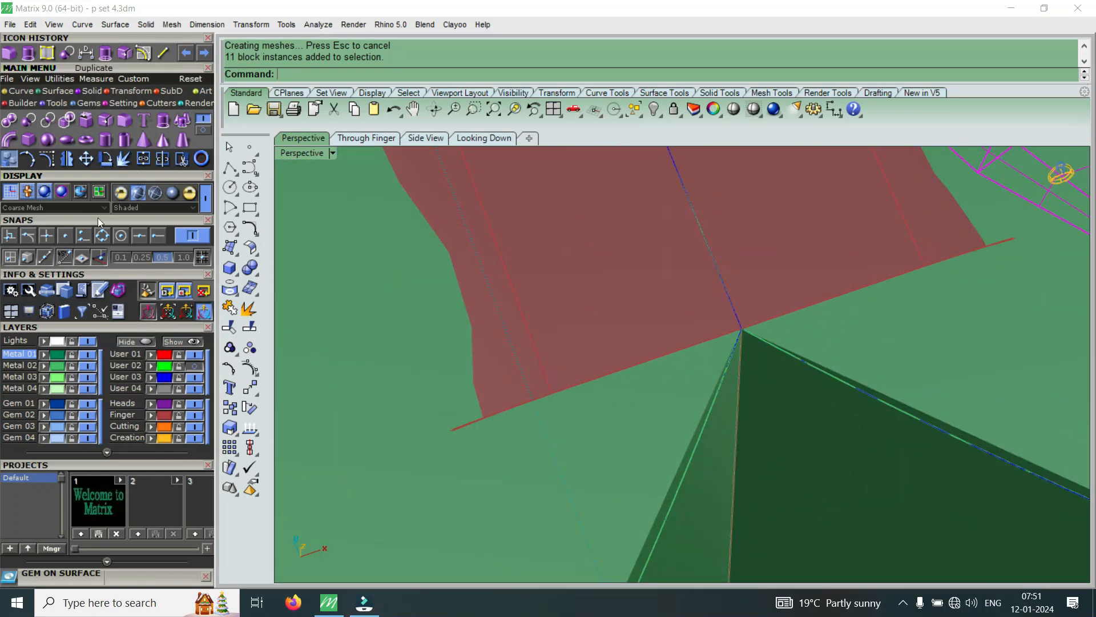
{"action": "left_click", "coordinate": [742, 333]}
{"action": "scroll", "coordinate": [753, 388], "scroll_direction": "down", "scroll_amount": 10}
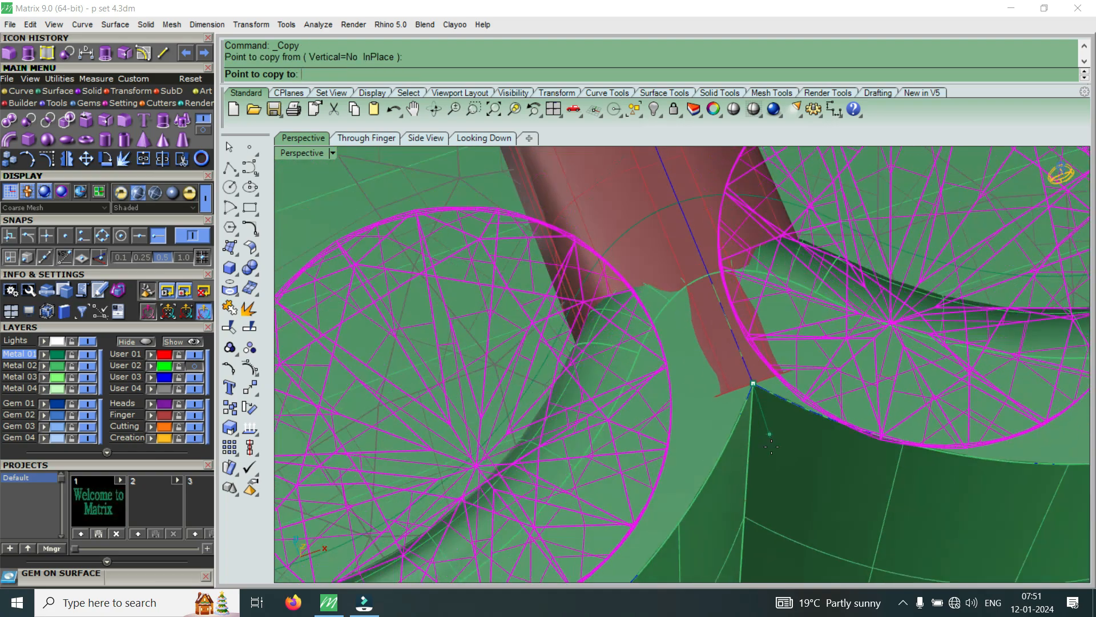
{"action": "scroll", "coordinate": [775, 453], "scroll_direction": "down", "scroll_amount": 2}
{"action": "scroll", "coordinate": [649, 276], "scroll_direction": "up", "scroll_amount": 10}
{"action": "scroll", "coordinate": [649, 277], "scroll_direction": "up", "scroll_amount": 3}
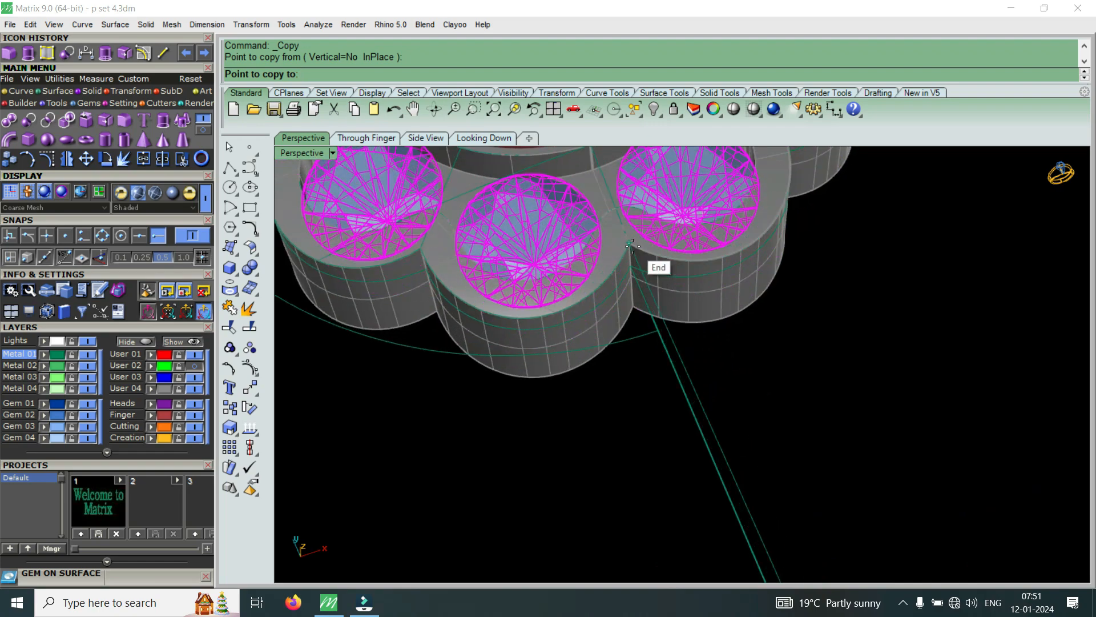
{"action": "left_click", "coordinate": [633, 250]}
{"action": "key", "text": "Return"}
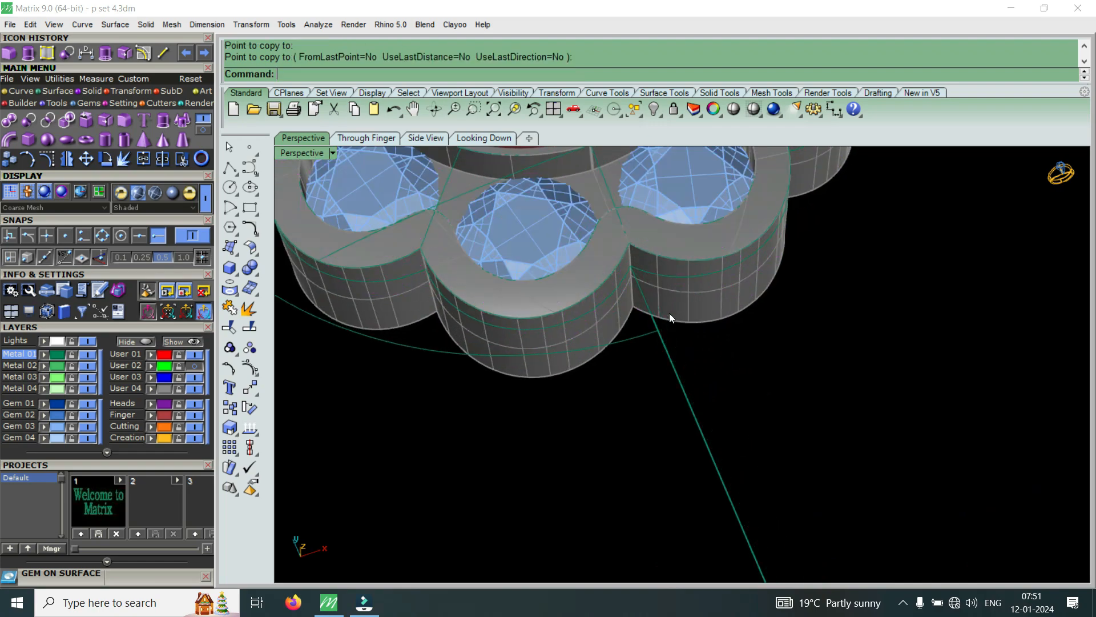
Select the copied gem group in the grey pear halo and nudge it slightly upward.
{"action": "scroll", "coordinate": [650, 293], "scroll_direction": "down", "scroll_amount": 5}
{"action": "right_click_drag", "start_coordinate": [654, 369], "coordinate": [833, 299]}
{"action": "scroll", "coordinate": [842, 295], "scroll_direction": "down", "scroll_amount": 9}
{"action": "scroll", "coordinate": [675, 379], "scroll_direction": "up", "scroll_amount": 9}
{"action": "right_click_drag", "start_coordinate": [676, 379], "coordinate": [725, 456]}
{"action": "scroll", "coordinate": [624, 281], "scroll_direction": "up", "scroll_amount": 5}
{"action": "scroll", "coordinate": [624, 283], "scroll_direction": "up", "scroll_amount": 2}
{"action": "left_click", "coordinate": [615, 341]}
{"action": "scroll", "coordinate": [616, 343], "scroll_direction": "up", "scroll_amount": 3}
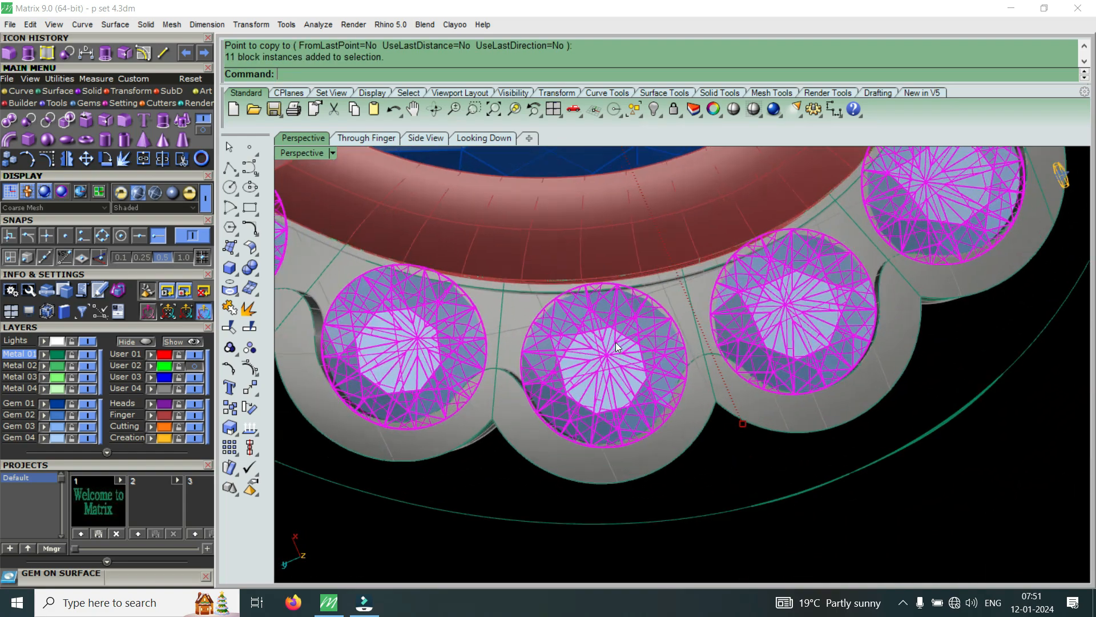
{"action": "scroll", "coordinate": [616, 377], "scroll_direction": "down", "scroll_amount": 9}
{"action": "right_click_drag", "start_coordinate": [616, 378], "coordinate": [553, 238]}
{"action": "scroll", "coordinate": [553, 237], "scroll_direction": "down", "scroll_amount": 6}
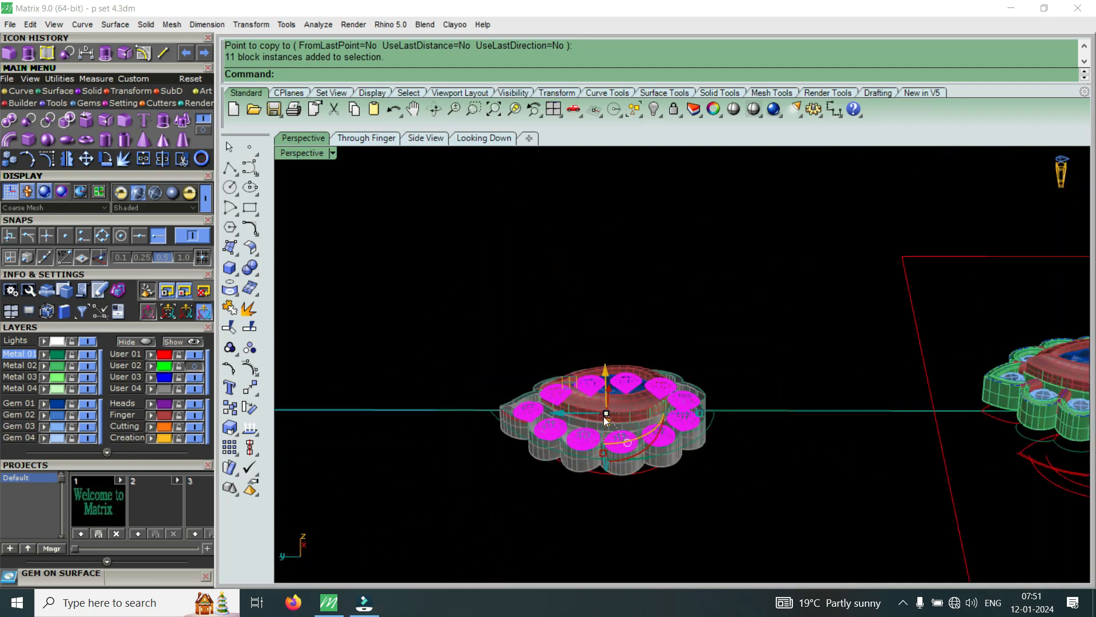
{"action": "scroll", "coordinate": [629, 423], "scroll_direction": "up", "scroll_amount": 13}
{"action": "left_click_drag", "start_coordinate": [575, 301], "coordinate": [578, 296]}
{"action": "key", "text": "Escape"}
Check how the copied round gems sit in the grey petals, viewing the halo from the side and from above.
{"action": "right_click_drag", "start_coordinate": [604, 325], "coordinate": [636, 367]}
{"action": "scroll", "coordinate": [636, 367], "scroll_direction": "down", "scroll_amount": 5}
{"action": "scroll", "coordinate": [599, 463], "scroll_direction": "up", "scroll_amount": 8}
{"action": "left_click", "coordinate": [579, 487]}
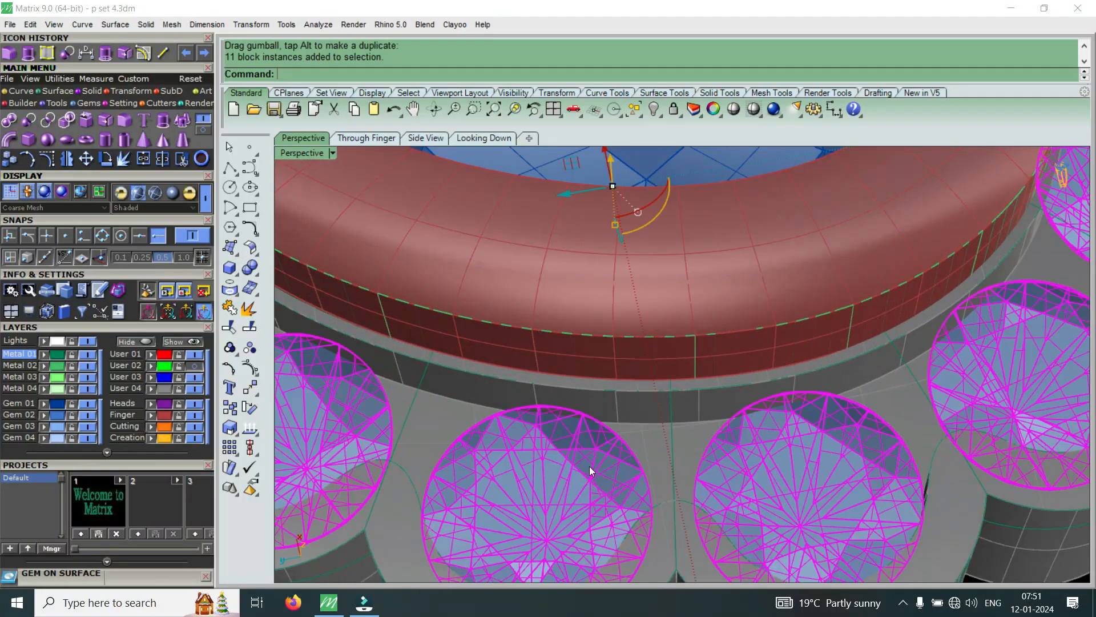
{"action": "scroll", "coordinate": [622, 452], "scroll_direction": "down", "scroll_amount": 8}
{"action": "key", "text": "Escape"}
{"action": "right_click_drag", "start_coordinate": [702, 385], "coordinate": [697, 445]}
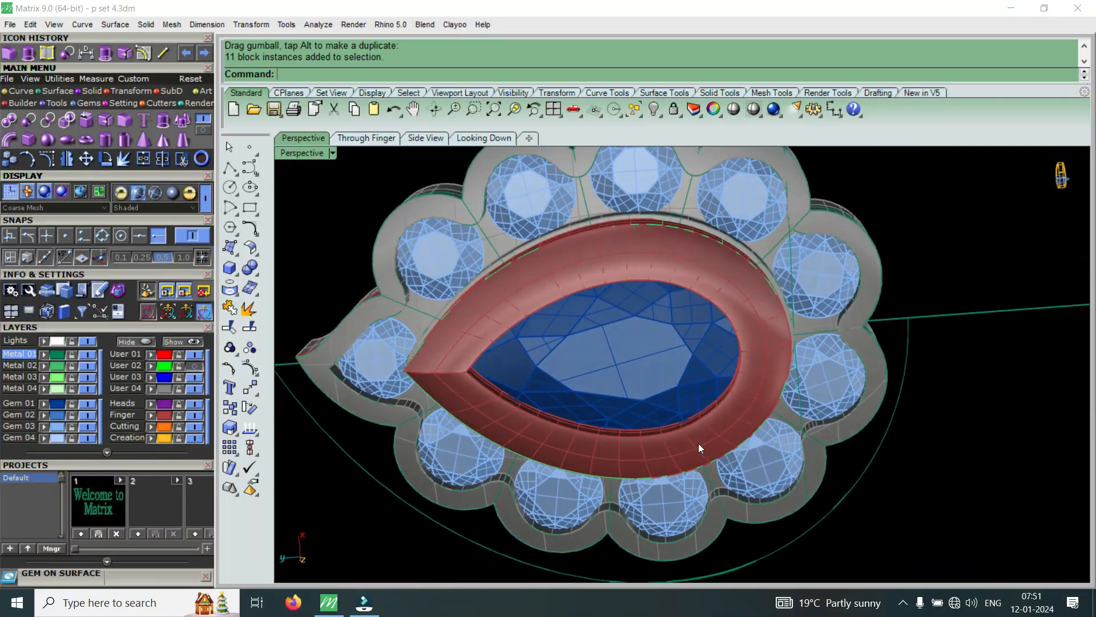
{"action": "right_click_drag", "start_coordinate": [590, 447], "coordinate": [595, 373]}
{"action": "scroll", "coordinate": [468, 401], "scroll_direction": "down", "scroll_amount": 3}
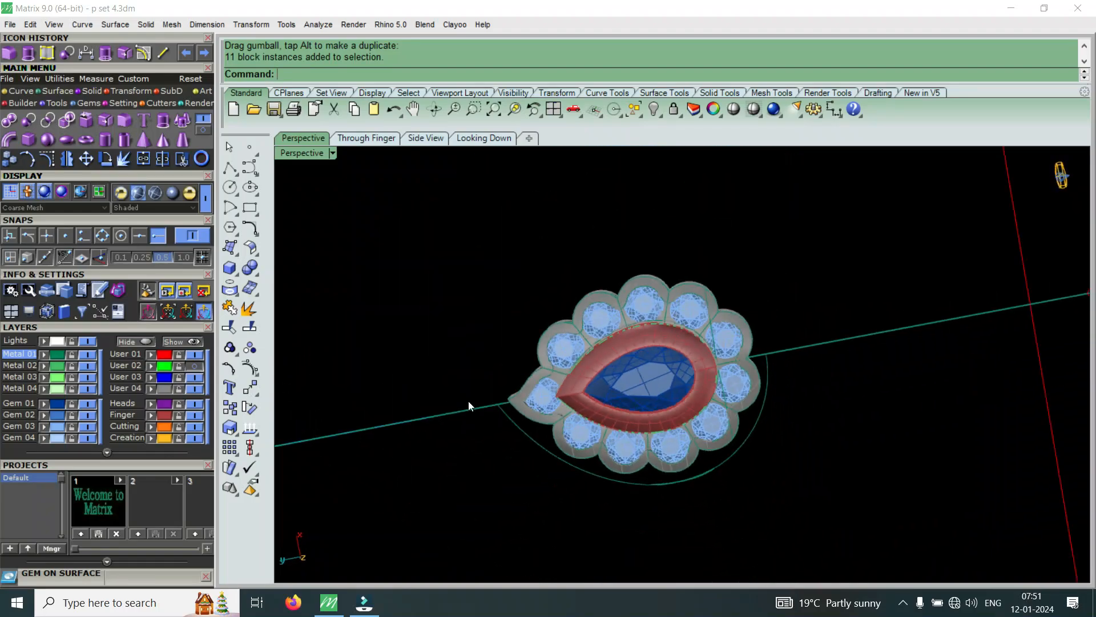
Examine how the copied round gems sit in the grey petals near the pear's pointed tip, selecting the gem group to check it.
{"action": "scroll", "coordinate": [592, 443], "scroll_direction": "up", "scroll_amount": 5}
{"action": "scroll", "coordinate": [695, 332], "scroll_direction": "up", "scroll_amount": 4}
{"action": "left_click", "coordinate": [692, 327]}
{"action": "scroll", "coordinate": [688, 353], "scroll_direction": "down", "scroll_amount": 4}
{"action": "scroll", "coordinate": [688, 389], "scroll_direction": "down", "scroll_amount": 5}
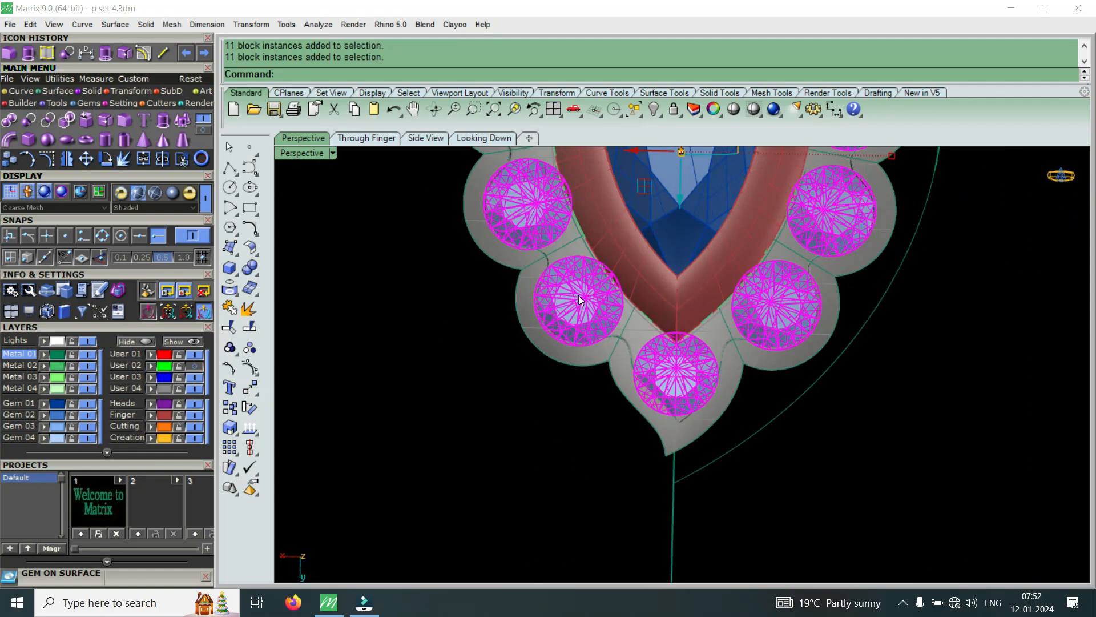
{"action": "scroll", "coordinate": [581, 302], "scroll_direction": "up", "scroll_amount": 7}
{"action": "right_click_drag", "start_coordinate": [581, 332], "coordinate": [665, 337]}
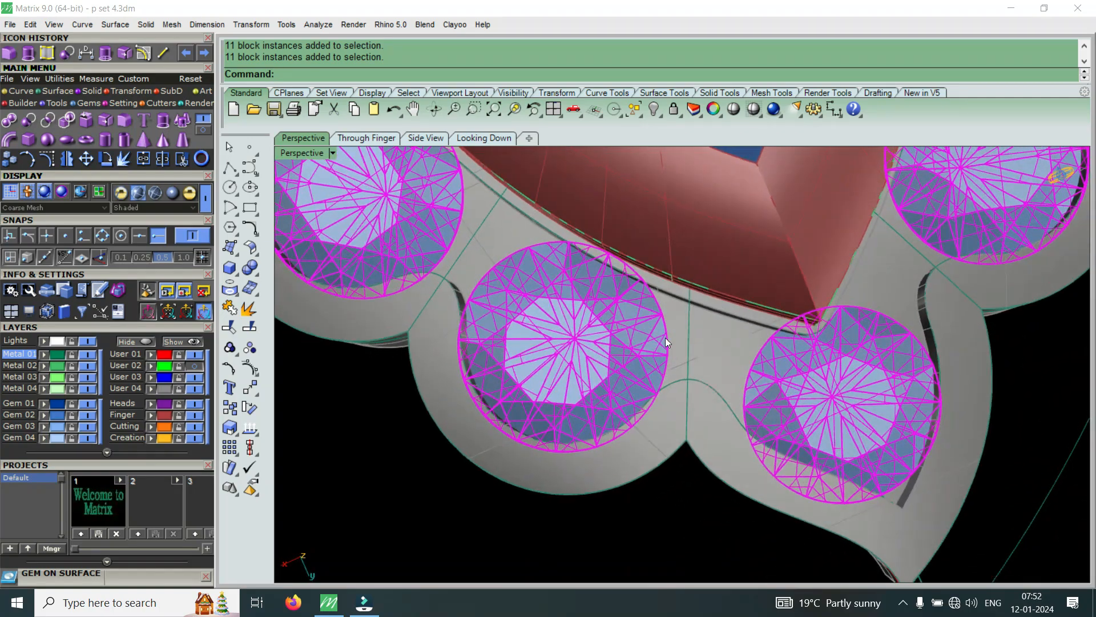
{"action": "scroll", "coordinate": [664, 341], "scroll_direction": "down", "scroll_amount": 8}
{"action": "left_click", "coordinate": [862, 321]}
{"action": "right_click_drag", "start_coordinate": [863, 321], "coordinate": [666, 330]}
{"action": "scroll", "coordinate": [680, 349], "scroll_direction": "down", "scroll_amount": 4}
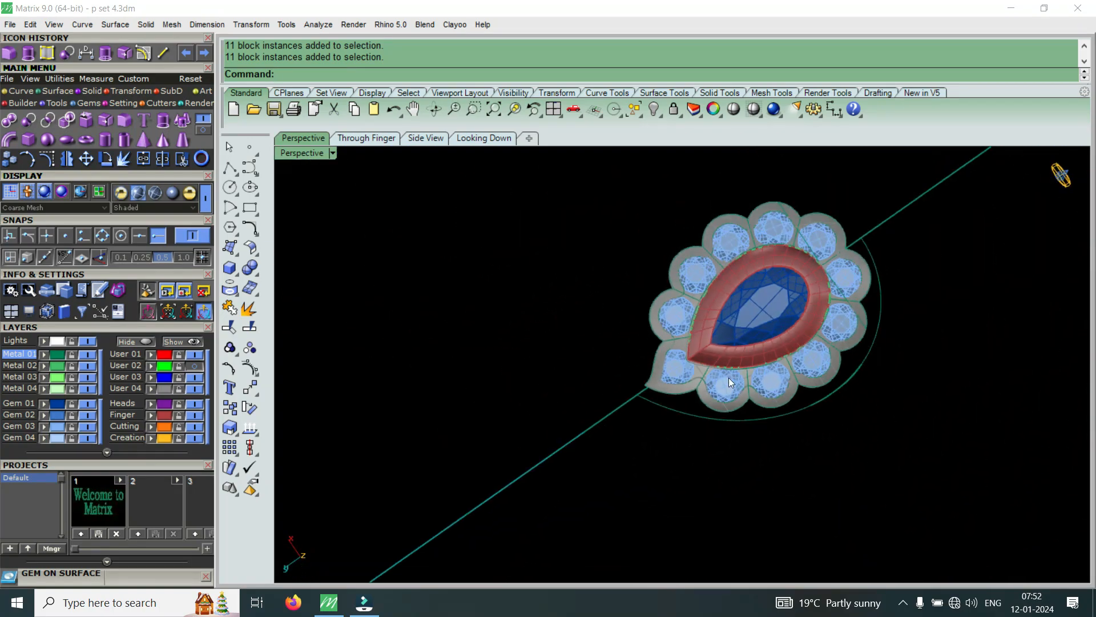
Select the first three divider curves between neighbouring petals on one side of the halo, starting beside the pointed tip.
{"action": "scroll", "coordinate": [703, 355], "scroll_direction": "up", "scroll_amount": 8}
{"action": "left_click", "coordinate": [680, 387]}
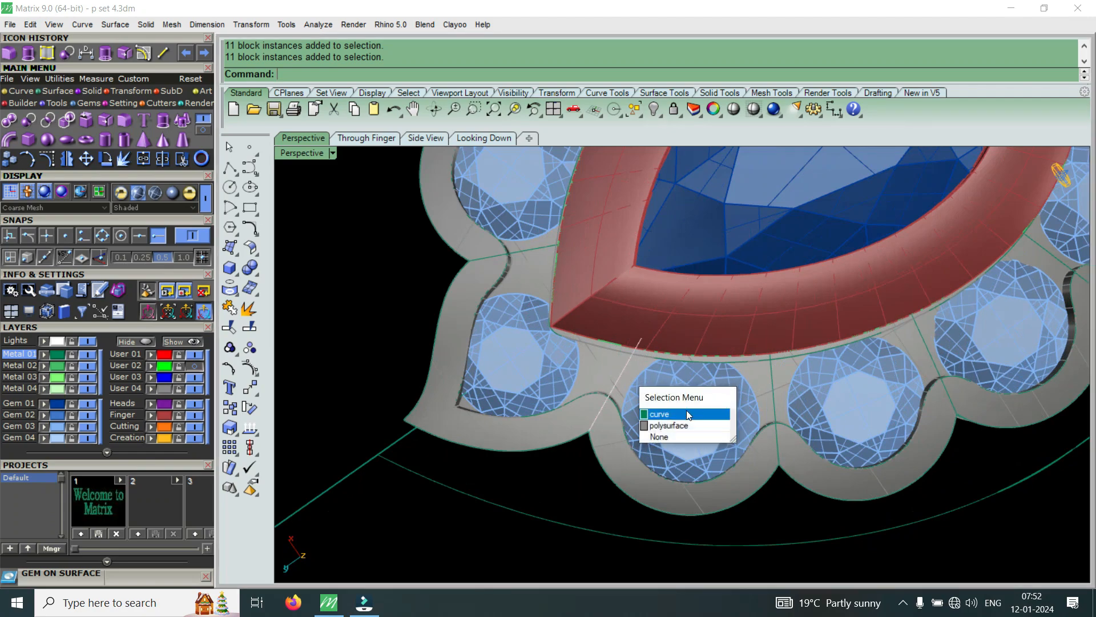
{"action": "left_click", "coordinate": [685, 411]}
{"action": "scroll", "coordinate": [735, 399], "scroll_direction": "down", "scroll_amount": 4}
{"action": "scroll", "coordinate": [734, 396], "scroll_direction": "up", "scroll_amount": 6}
{"action": "left_click", "coordinate": [715, 413]}
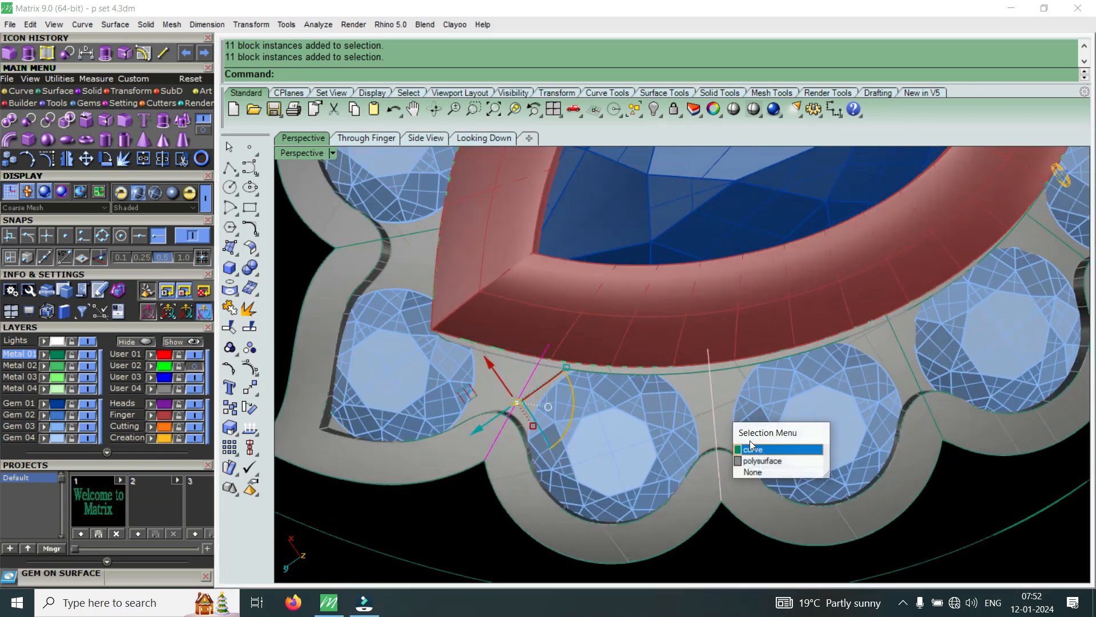
{"action": "left_click", "coordinate": [748, 446]}
{"action": "scroll", "coordinate": [680, 395], "scroll_direction": "down", "scroll_amount": 6}
{"action": "scroll", "coordinate": [728, 394], "scroll_direction": "up", "scroll_amount": 8}
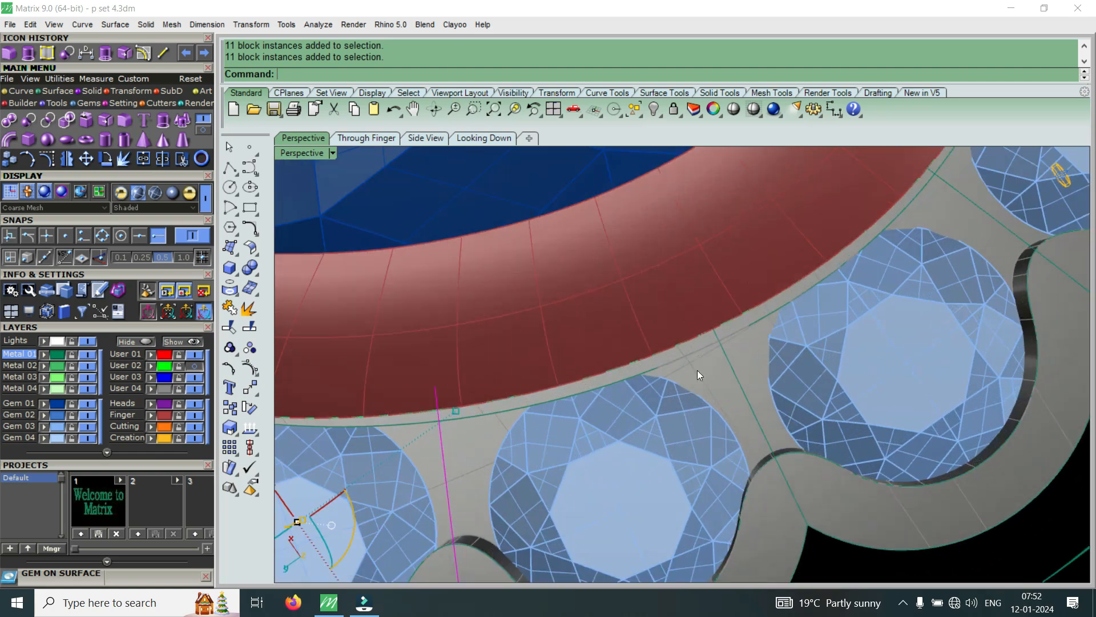
{"action": "left_click", "coordinate": [728, 363]}
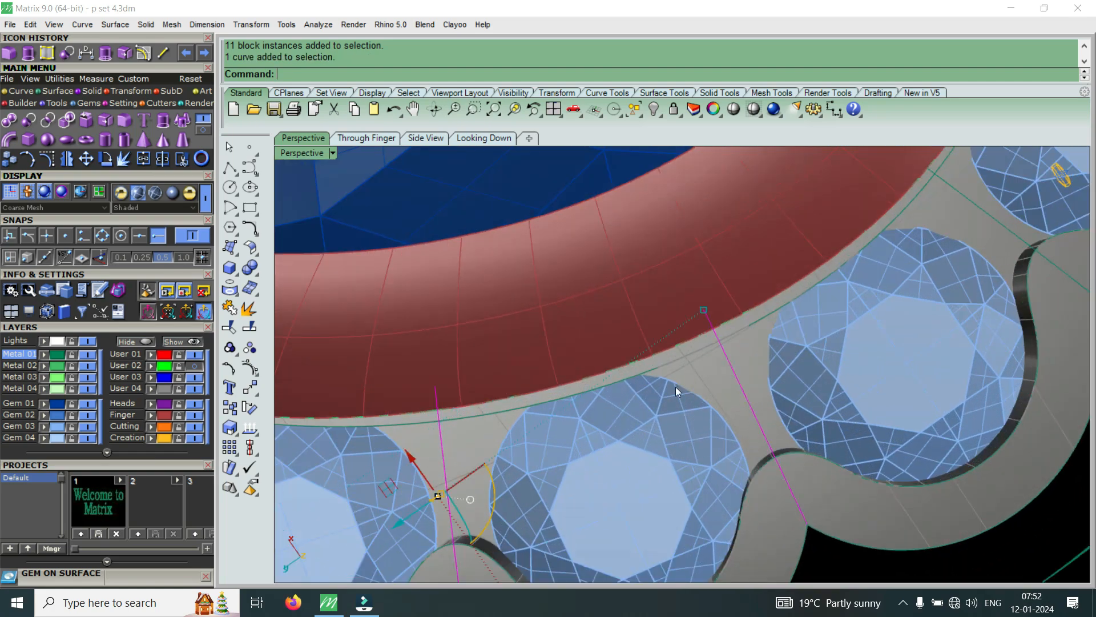
Add the next three divider curves around the rounded end of the halo to the selection.
{"action": "scroll", "coordinate": [689, 387], "scroll_direction": "down", "scroll_amount": 5}
{"action": "scroll", "coordinate": [796, 398], "scroll_direction": "up", "scroll_amount": 6}
{"action": "left_click", "coordinate": [806, 387]}
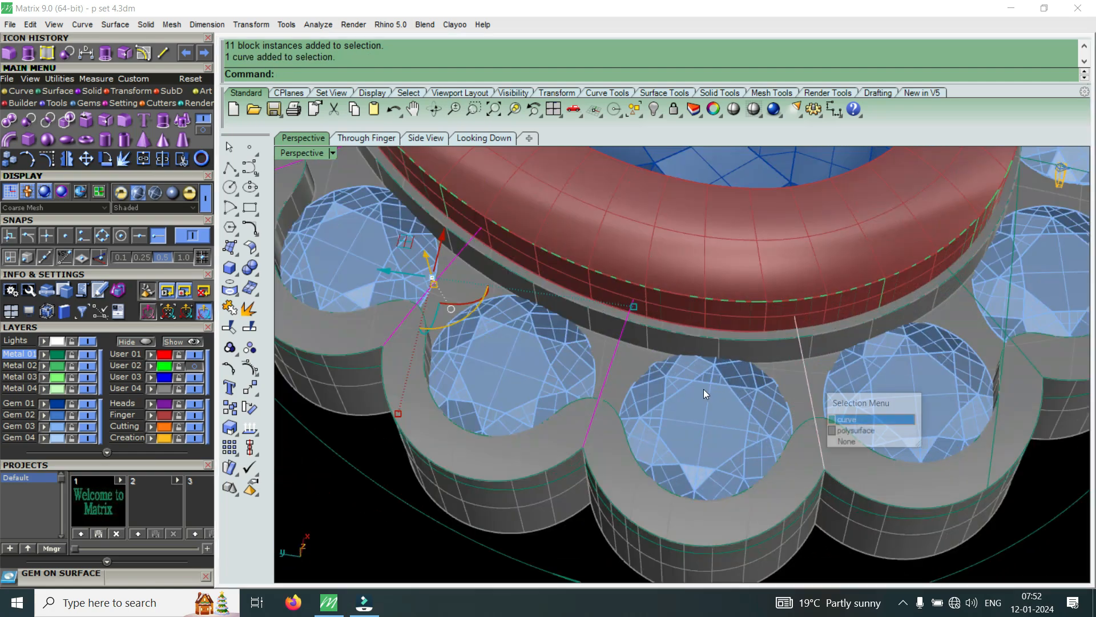
{"action": "scroll", "coordinate": [731, 407], "scroll_direction": "down", "scroll_amount": 6}
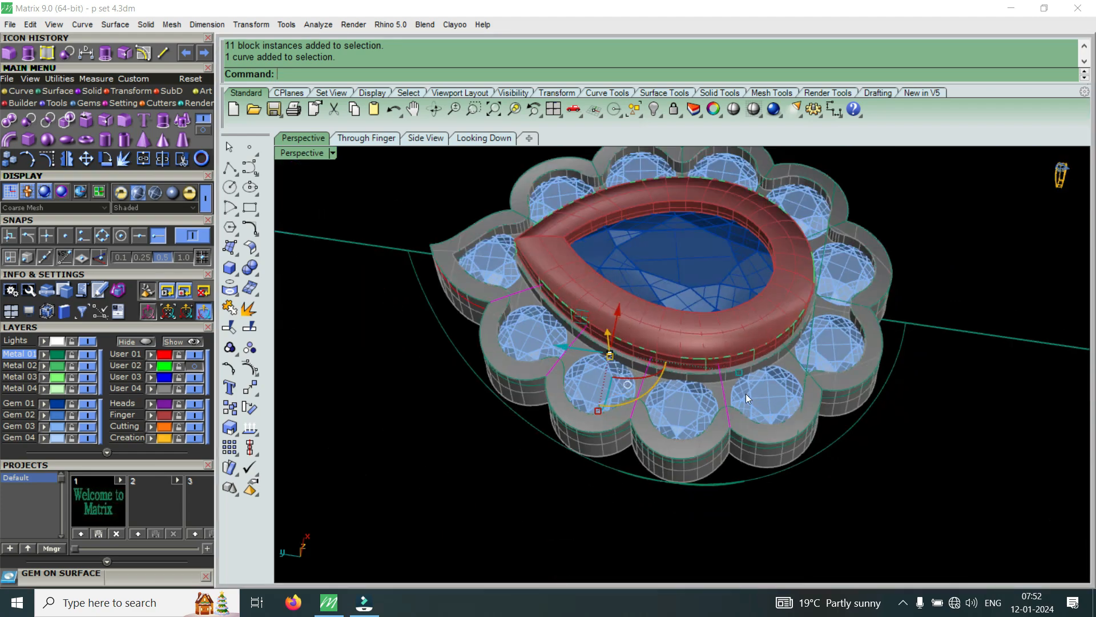
{"action": "scroll", "coordinate": [807, 364], "scroll_direction": "up", "scroll_amount": 7}
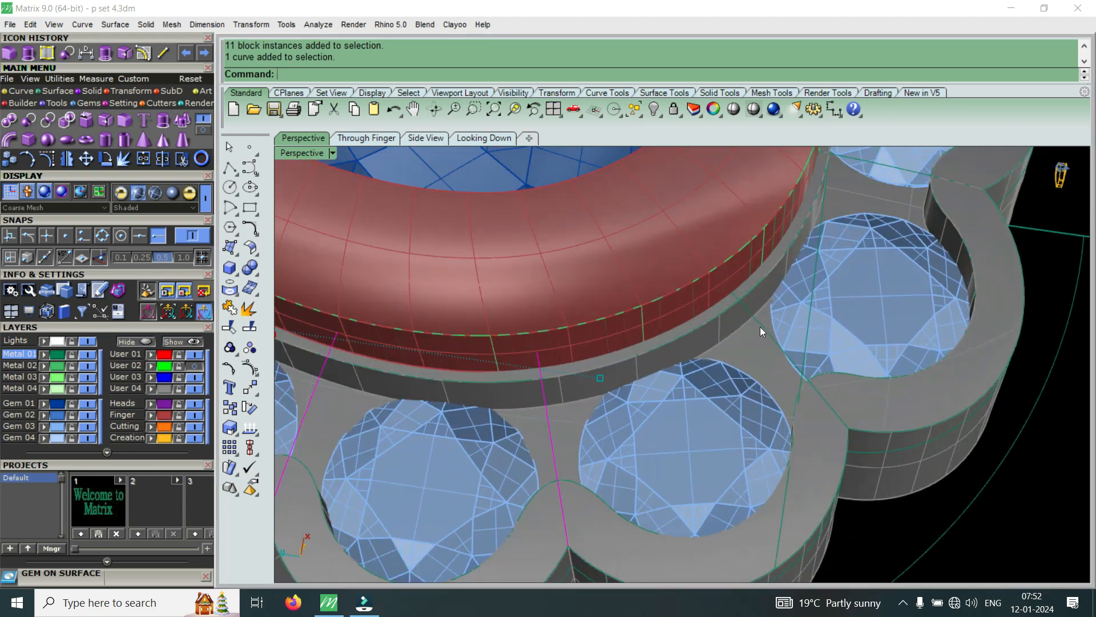
{"action": "left_click", "coordinate": [760, 326]}
{"action": "scroll", "coordinate": [829, 343], "scroll_direction": "down", "scroll_amount": 6}
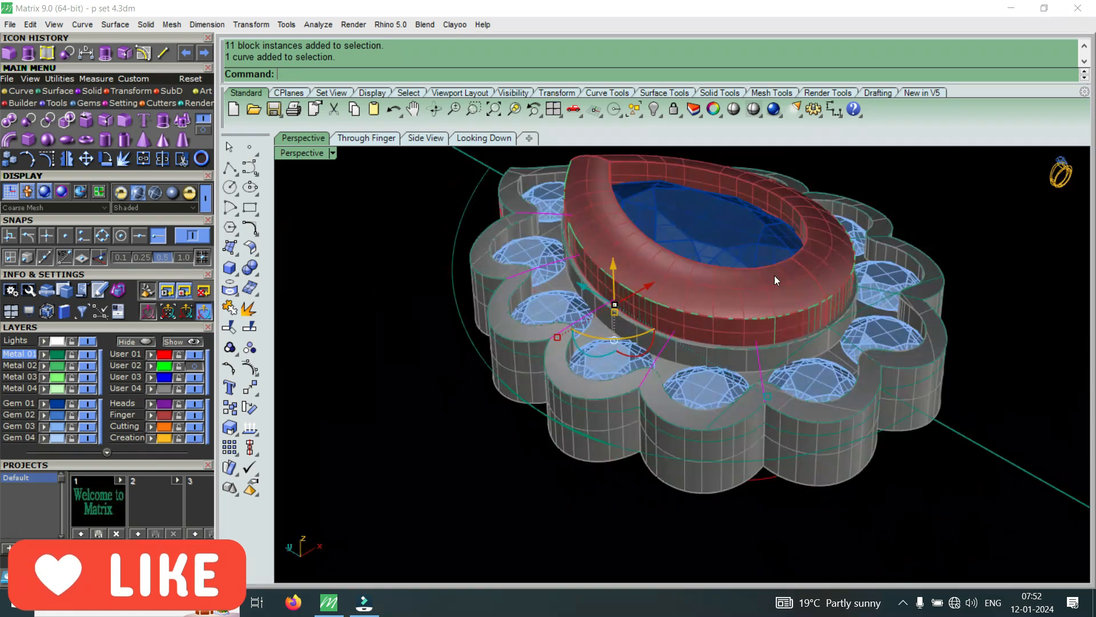
{"action": "scroll", "coordinate": [859, 346], "scroll_direction": "up", "scroll_amount": 7}
{"action": "left_click", "coordinate": [866, 347]}
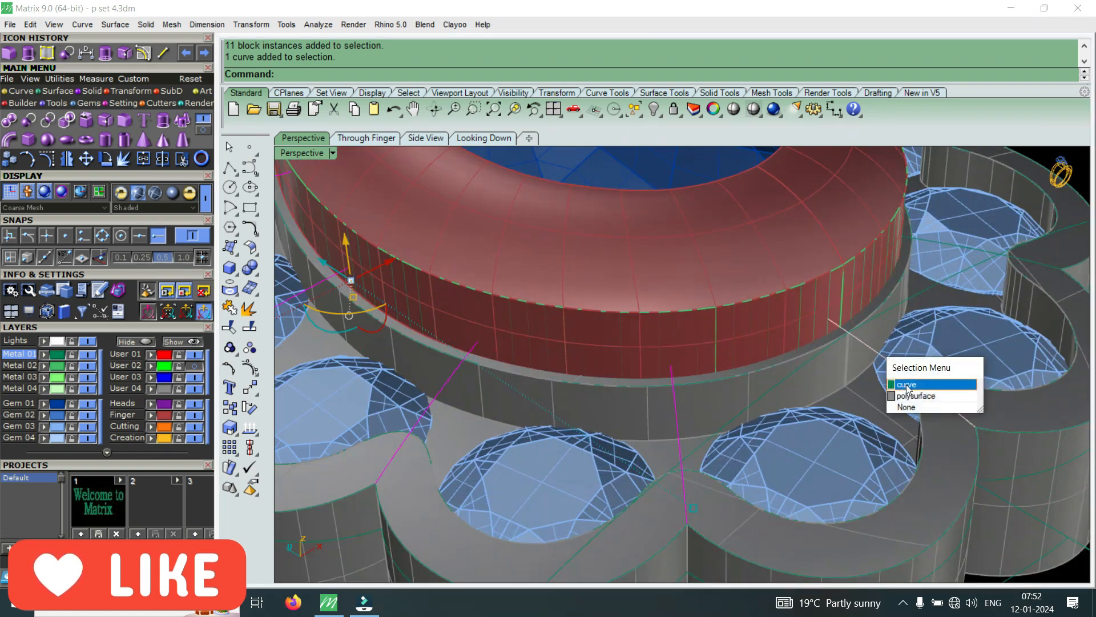
{"action": "scroll", "coordinate": [826, 361], "scroll_direction": "down", "scroll_amount": 5}
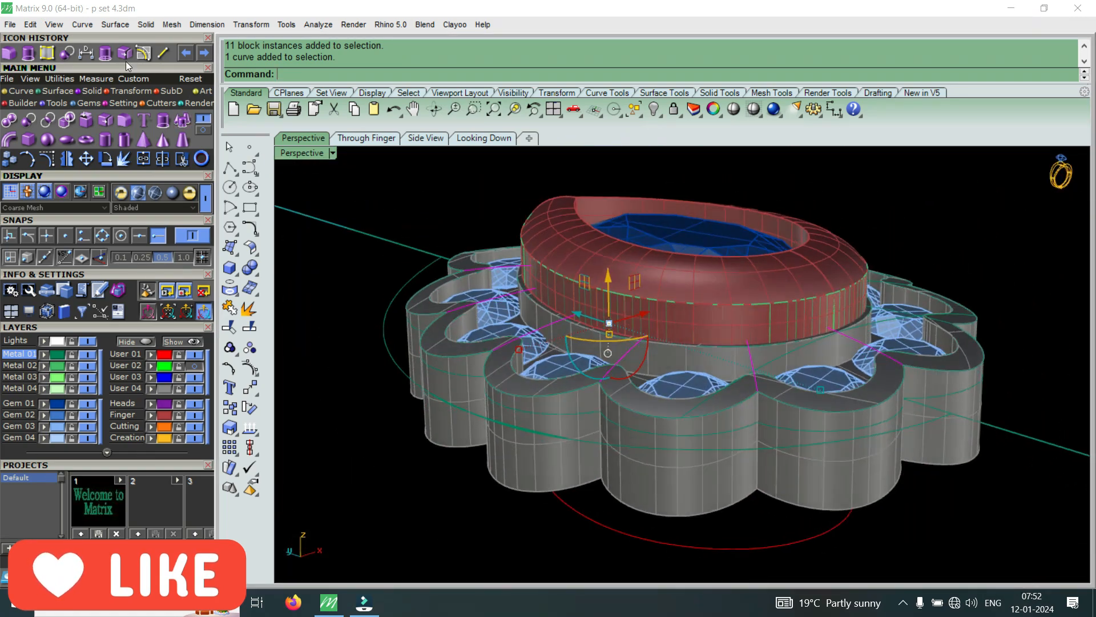
Extrude the six selected divider curves 0.6 downward in one direction only, with BothSides set to No.
{"action": "left_click", "coordinate": [28, 53]}
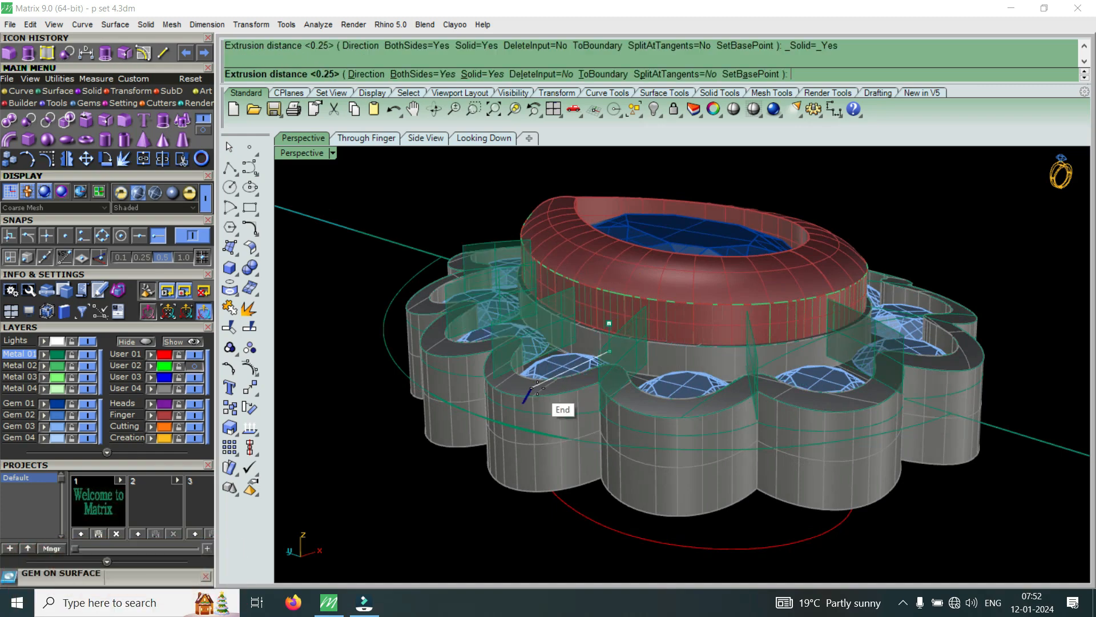
{"action": "left_click", "coordinate": [446, 75]}
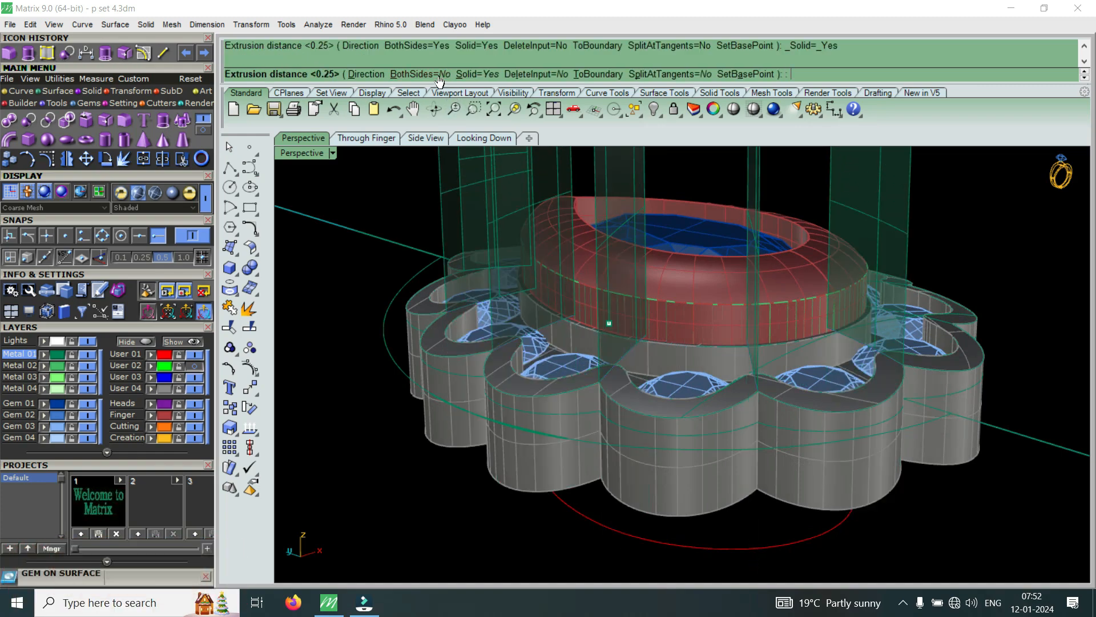
{"action": "type", "text": "6"}
{"action": "key", "text": "Return"}
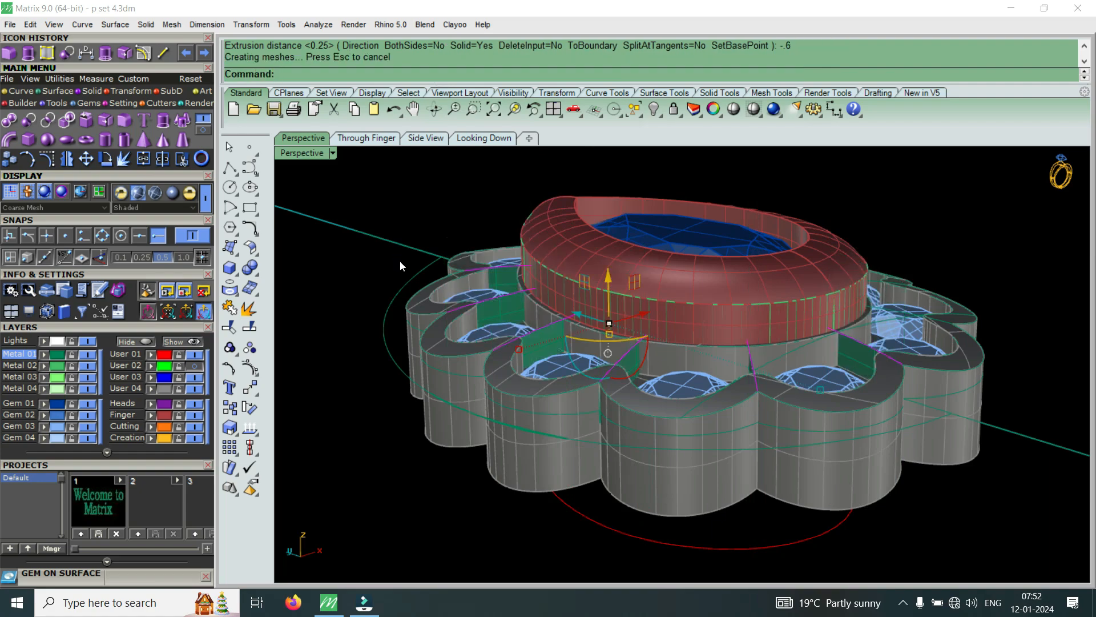
Select the first two extruded divider surfaces between the petals, starting beside the pointed tip.
{"action": "right_click_drag", "start_coordinate": [403, 277], "coordinate": [492, 338]}
{"action": "scroll", "coordinate": [492, 338], "scroll_direction": "down", "scroll_amount": 4}
{"action": "scroll", "coordinate": [420, 347], "scroll_direction": "up", "scroll_amount": 5}
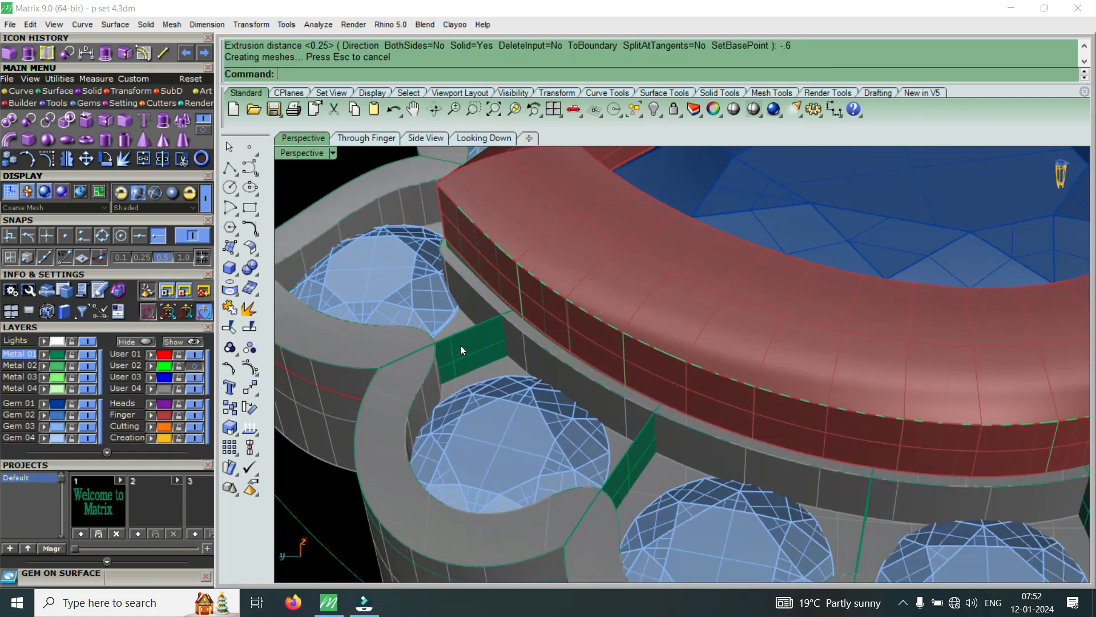
{"action": "left_click", "coordinate": [460, 345]}
{"action": "scroll", "coordinate": [460, 346], "scroll_direction": "down", "scroll_amount": 7}
{"action": "scroll", "coordinate": [522, 367], "scroll_direction": "up", "scroll_amount": 8}
{"action": "left_click", "coordinate": [504, 358], "text": "shift"}
{"action": "scroll", "coordinate": [505, 358], "scroll_direction": "down", "scroll_amount": 8}
{"action": "scroll", "coordinate": [659, 384], "scroll_direction": "up", "scroll_amount": 4}
Add the remaining four extruded divider surfaces toward the rounded end of the halo to the selection.
{"action": "right_click_drag", "start_coordinate": [754, 381], "coordinate": [569, 352]}
{"action": "scroll", "coordinate": [549, 318], "scroll_direction": "up", "scroll_amount": 4}
{"action": "left_click", "coordinate": [545, 304], "text": "shift"}
{"action": "scroll", "coordinate": [545, 304], "scroll_direction": "down", "scroll_amount": 6}
{"action": "scroll", "coordinate": [683, 414], "scroll_direction": "up", "scroll_amount": 11}
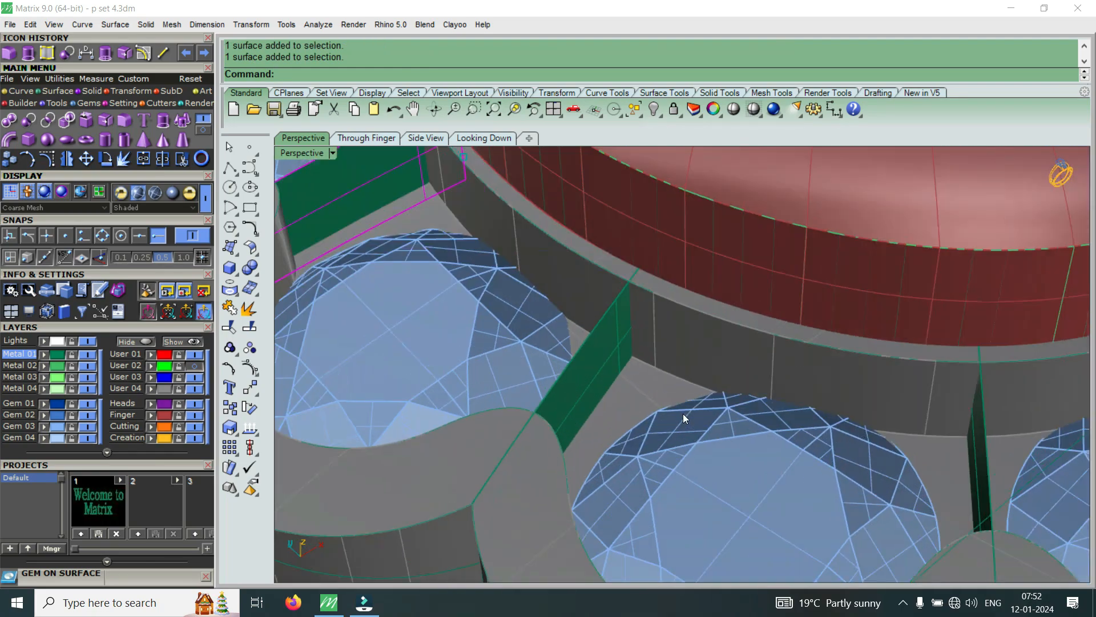
{"action": "left_click", "coordinate": [587, 343], "text": "shift"}
{"action": "scroll", "coordinate": [587, 343], "scroll_direction": "down", "scroll_amount": 6}
{"action": "scroll", "coordinate": [594, 359], "scroll_direction": "up", "scroll_amount": 10}
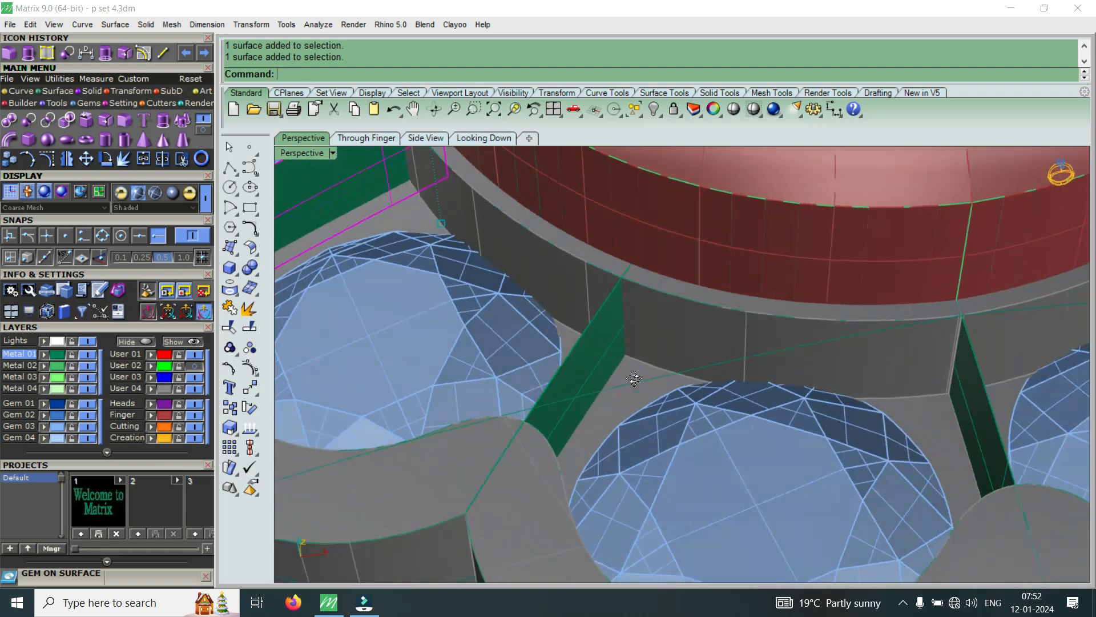
{"action": "left_click", "coordinate": [583, 350], "text": "shift"}
{"action": "left_click", "coordinate": [941, 463], "text": "shift"}
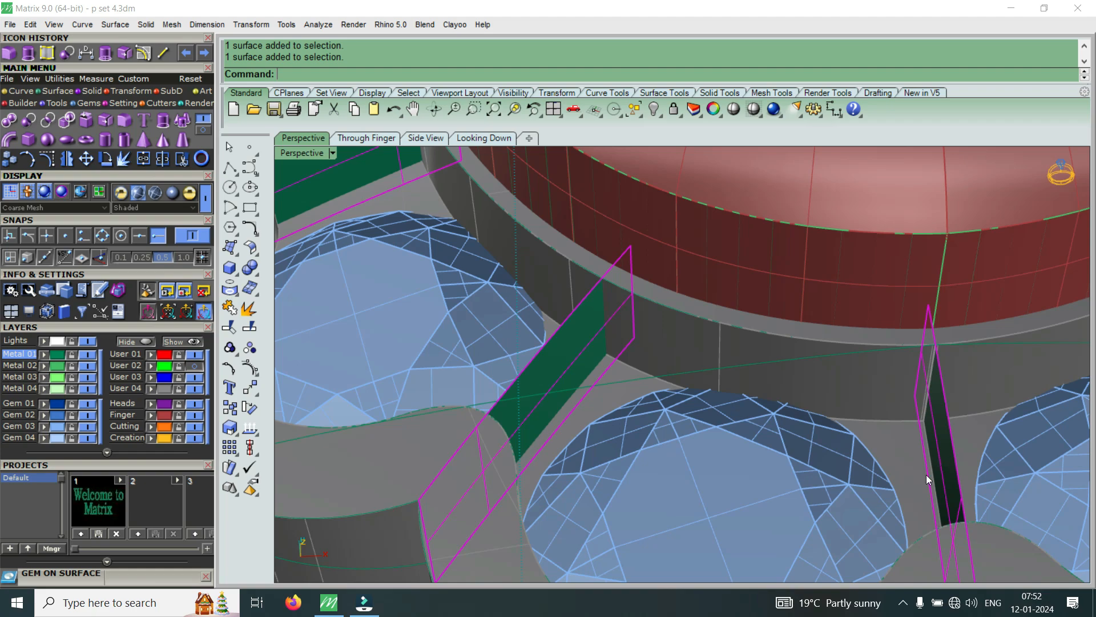
{"action": "scroll", "coordinate": [929, 474], "scroll_direction": "down", "scroll_amount": 10}
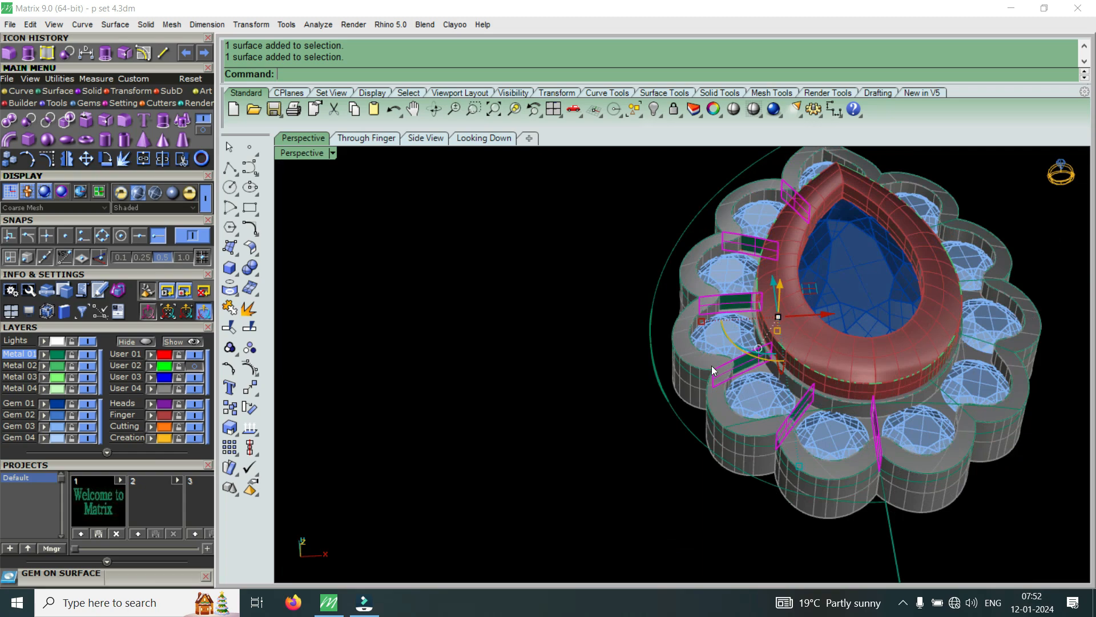
Offset the selected divider surfaces with OffsetSrf by 0.25 on both sides as solids with round corners, deleting the input surfaces.
{"action": "right_click_drag", "start_coordinate": [641, 361], "coordinate": [772, 378]}
{"action": "scroll", "coordinate": [771, 375], "scroll_direction": "down", "scroll_amount": 6}
{"action": "scroll", "coordinate": [757, 360], "scroll_direction": "up", "scroll_amount": 6}
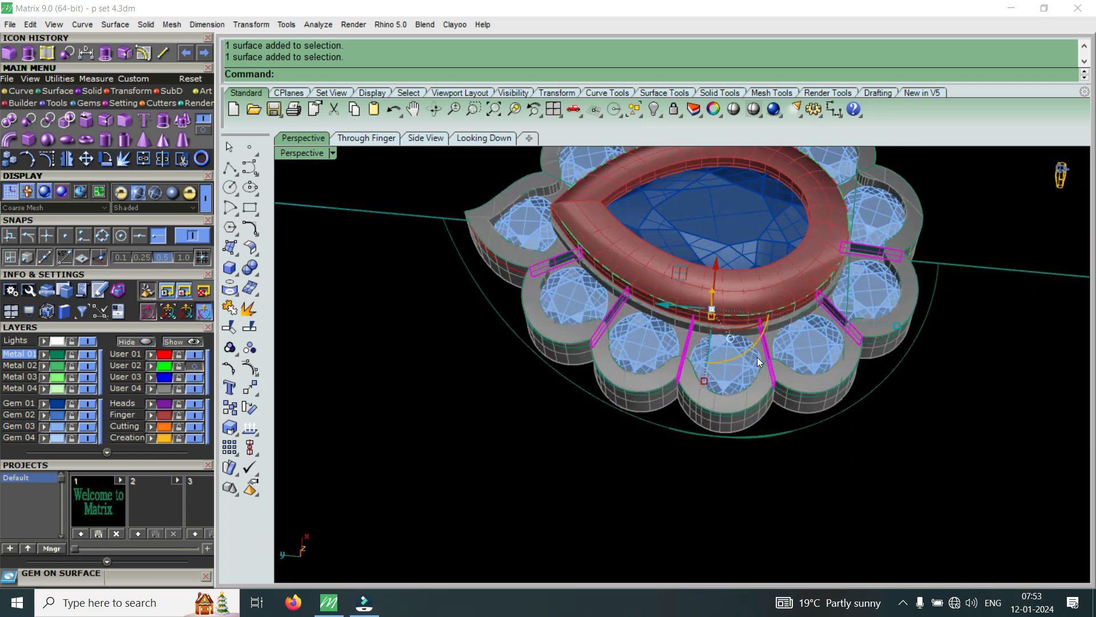
{"action": "scroll", "coordinate": [669, 321], "scroll_direction": "up", "scroll_amount": 6}
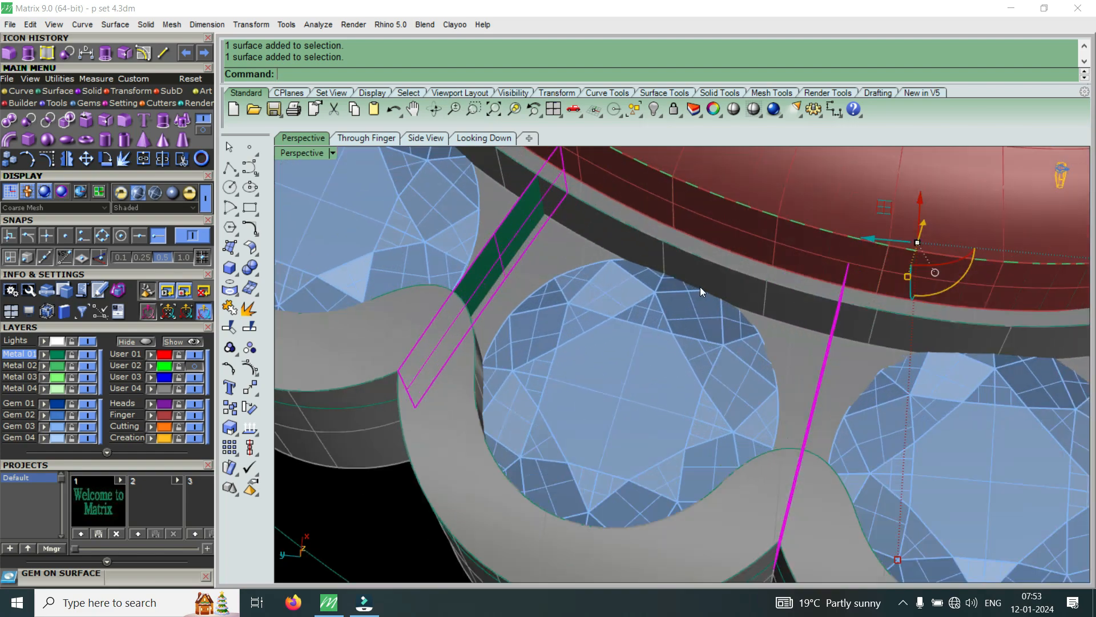
{"action": "scroll", "coordinate": [699, 288], "scroll_direction": "down", "scroll_amount": 5}
{"action": "scroll", "coordinate": [742, 341], "scroll_direction": "up", "scroll_amount": 3}
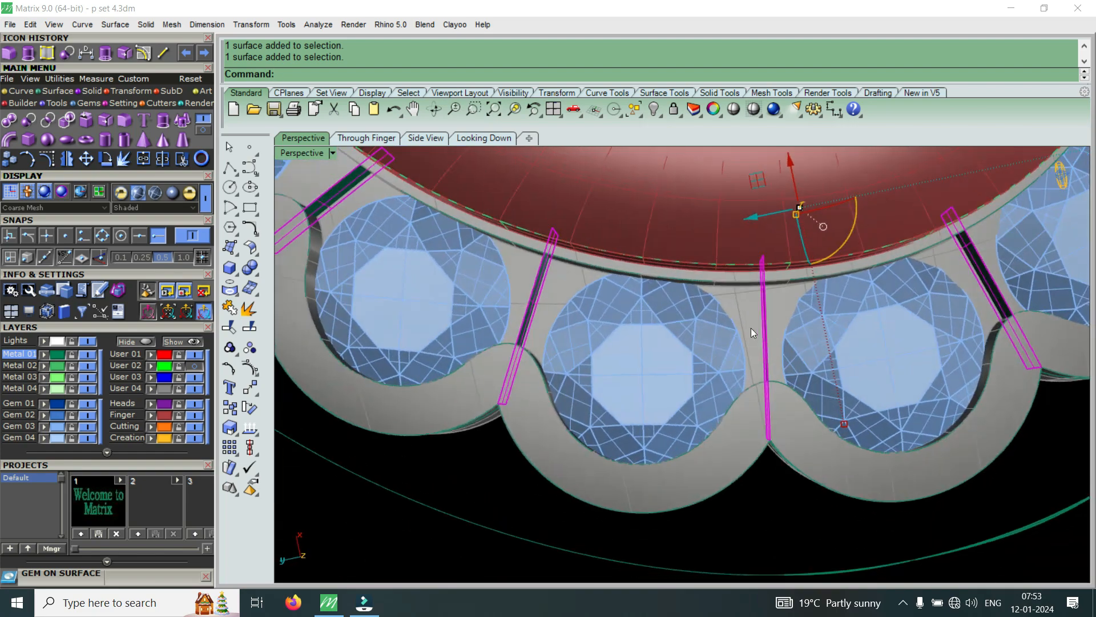
{"action": "scroll", "coordinate": [671, 394], "scroll_direction": "down", "scroll_amount": 4}
{"action": "scroll", "coordinate": [707, 377], "scroll_direction": "up", "scroll_amount": 3}
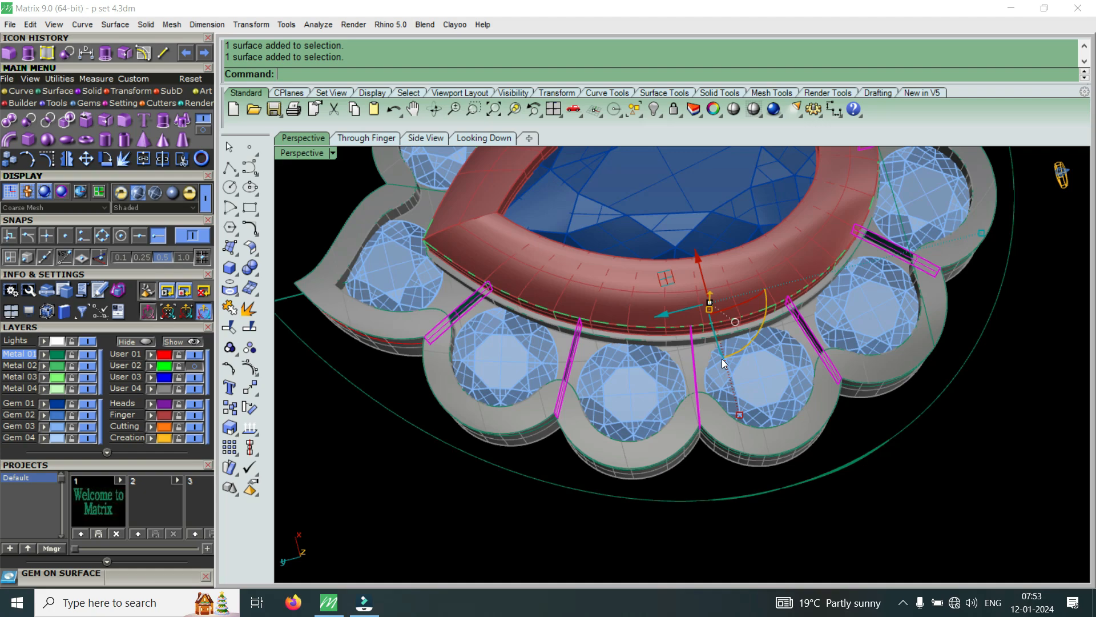
{"action": "type", "text": "OffsetSrf"}
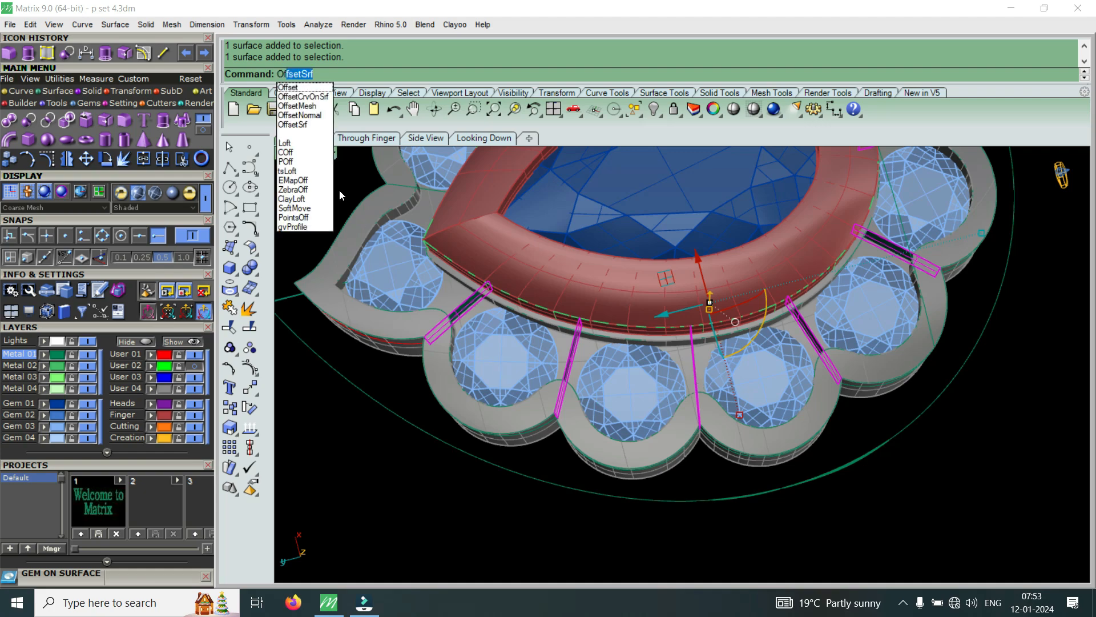
{"action": "left_click", "coordinate": [294, 124]}
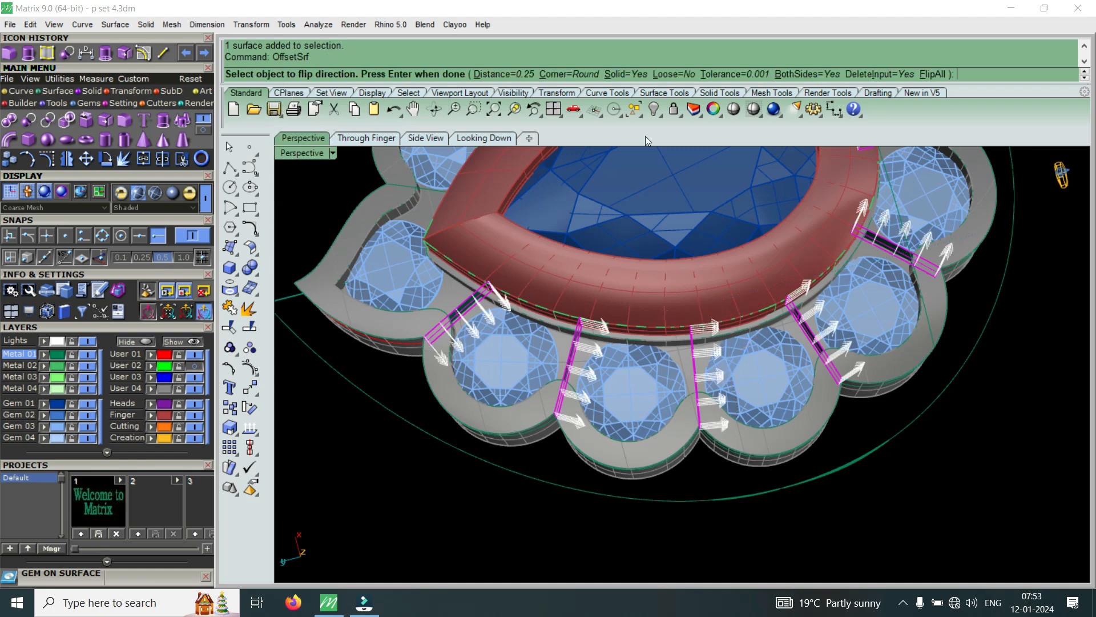
{"action": "key", "text": "Return"}
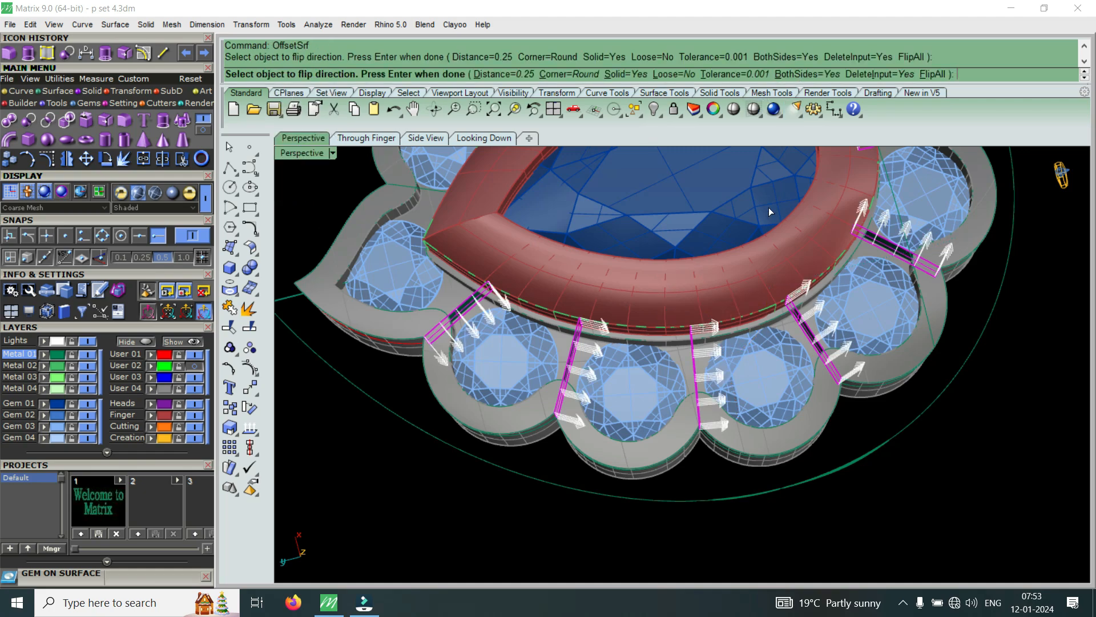
{"action": "key", "text": "Escape"}
Examine how the thickened divider blocks meet the round gems and petal walls near the pear's pointed tip.
{"action": "scroll", "coordinate": [429, 337], "scroll_direction": "up", "scroll_amount": 5}
{"action": "right_click_drag", "start_coordinate": [430, 336], "coordinate": [554, 353]}
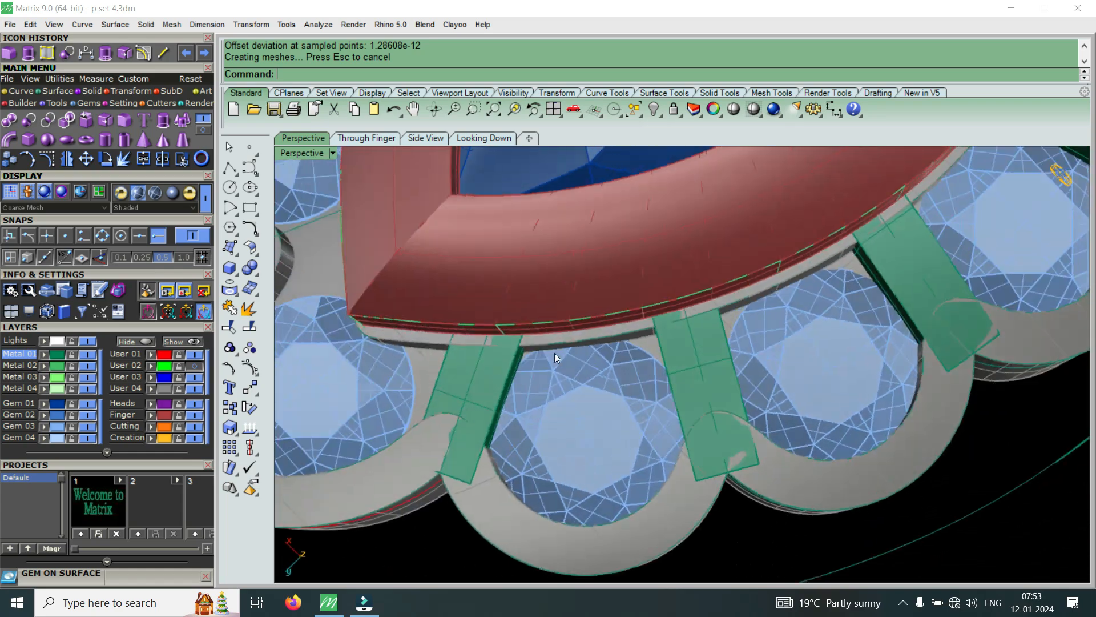
{"action": "scroll", "coordinate": [554, 353], "scroll_direction": "up", "scroll_amount": 4}
{"action": "right_click_drag", "start_coordinate": [563, 413], "coordinate": [688, 386]}
{"action": "scroll", "coordinate": [687, 386], "scroll_direction": "down", "scroll_amount": 5}
{"action": "key", "text": "ctrl+shift+g"}
{"action": "scroll", "coordinate": [687, 386], "scroll_direction": "down", "scroll_amount": 5}
{"action": "scroll", "coordinate": [535, 422], "scroll_direction": "up", "scroll_amount": 7}
{"action": "right_click_drag", "start_coordinate": [582, 429], "coordinate": [620, 429]}
{"action": "key", "text": "Escape"}
{"action": "key", "text": "ctrl+shift+g"}
{"action": "scroll", "coordinate": [613, 427], "scroll_direction": "down", "scroll_amount": 5}
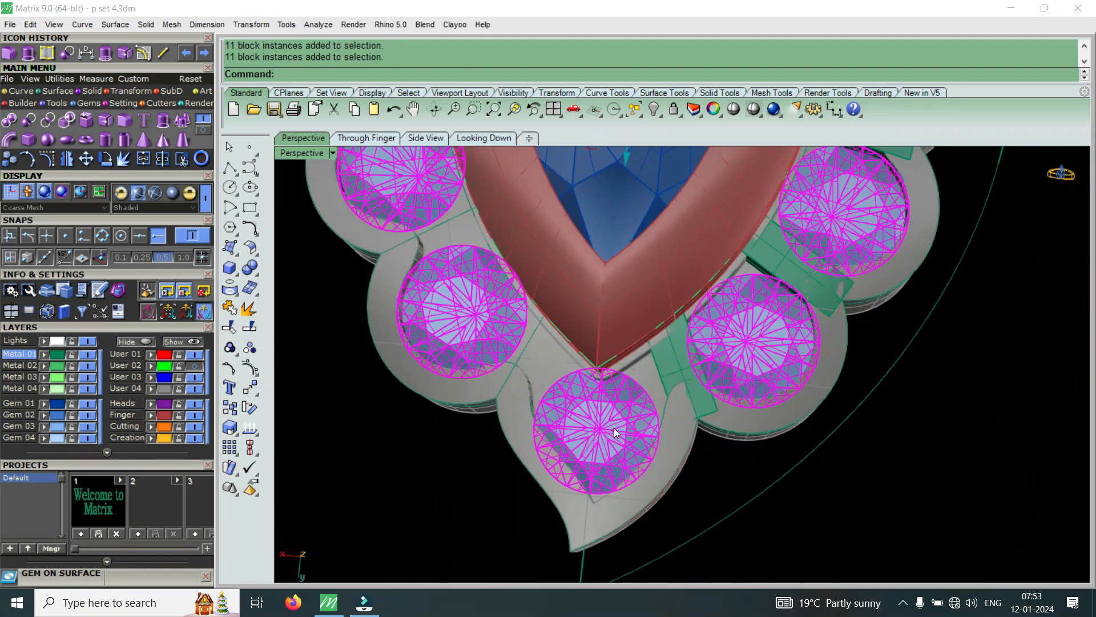
{"action": "scroll", "coordinate": [619, 433], "scroll_direction": "up", "scroll_amount": 6}
{"action": "left_click", "coordinate": [625, 412]}
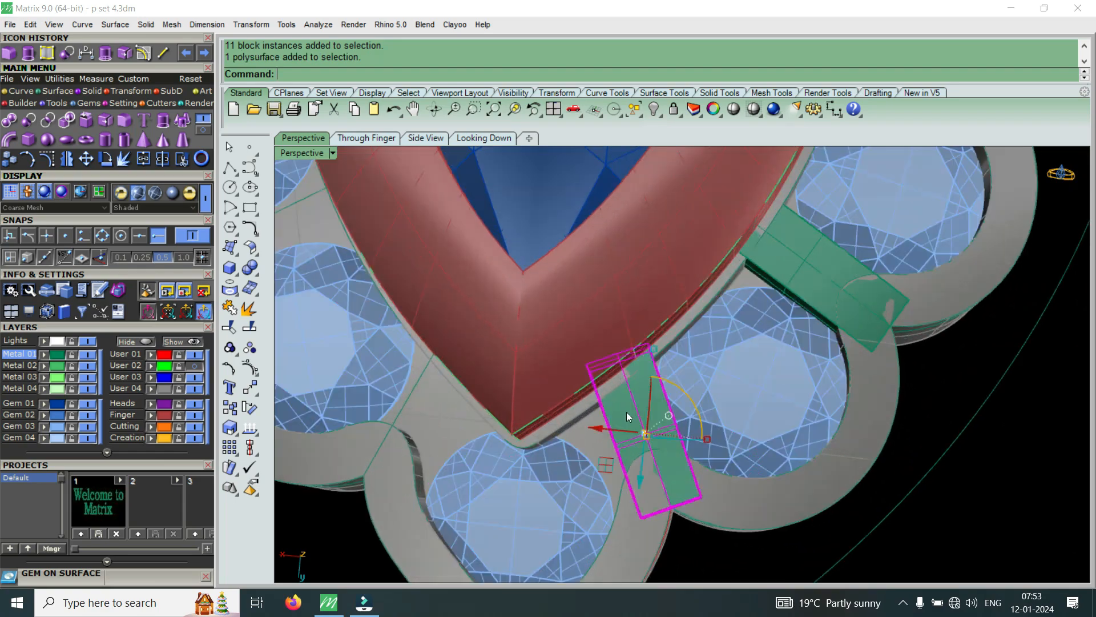
{"action": "left_click", "coordinate": [779, 289], "text": "shift"}
{"action": "scroll", "coordinate": [665, 388], "scroll_direction": "down", "scroll_amount": 8}
{"action": "right_click_drag", "start_coordinate": [714, 452], "coordinate": [628, 425]}
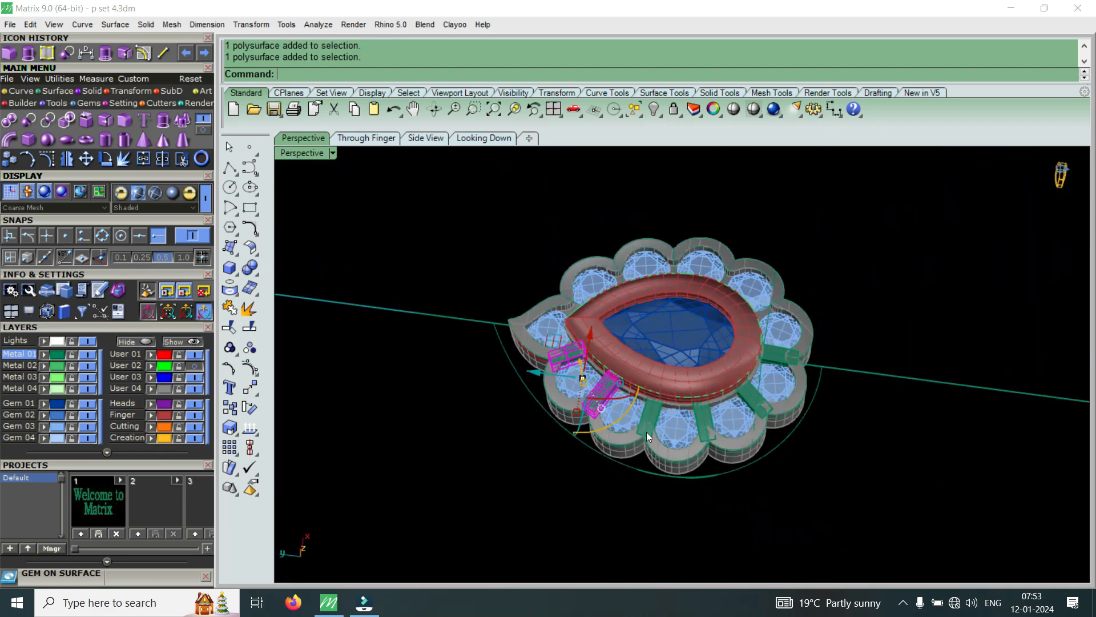
{"action": "scroll", "coordinate": [654, 400], "scroll_direction": "up", "scroll_amount": 9}
{"action": "scroll", "coordinate": [661, 371], "scroll_direction": "down", "scroll_amount": 6}
{"action": "right_click_drag", "start_coordinate": [634, 383], "coordinate": [668, 343]}
{"action": "scroll", "coordinate": [412, 356], "scroll_direction": "up", "scroll_amount": 7}
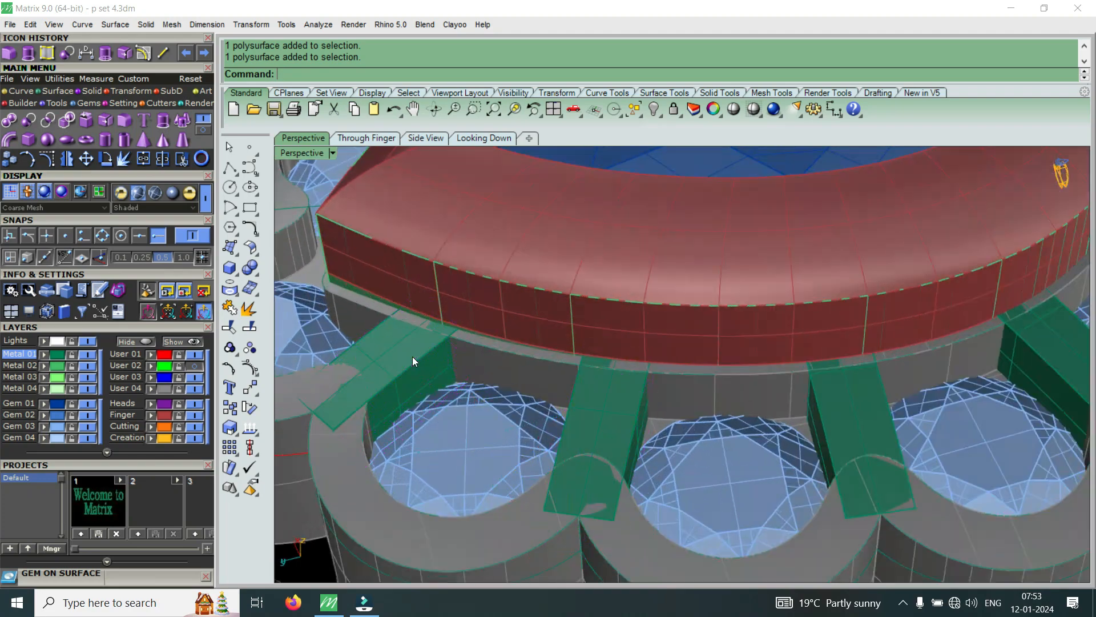
{"action": "key", "text": "Escape"}
Start filleting the divider blocks with radius 0.15, picking the long upper edges of the blocks from the pointed tip onward.
{"action": "left_click", "coordinate": [124, 120]}
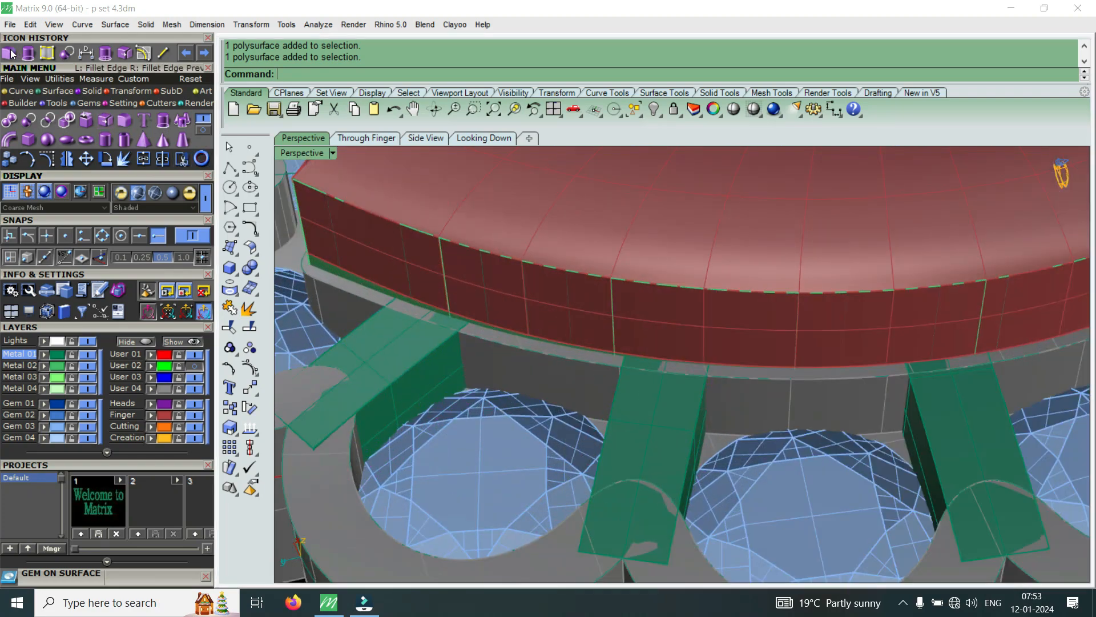
{"action": "left_click", "coordinate": [416, 364]}
{"action": "left_click", "coordinate": [354, 330]}
{"action": "scroll", "coordinate": [393, 350], "scroll_direction": "down", "scroll_amount": 6}
{"action": "scroll", "coordinate": [523, 382], "scroll_direction": "up", "scroll_amount": 10}
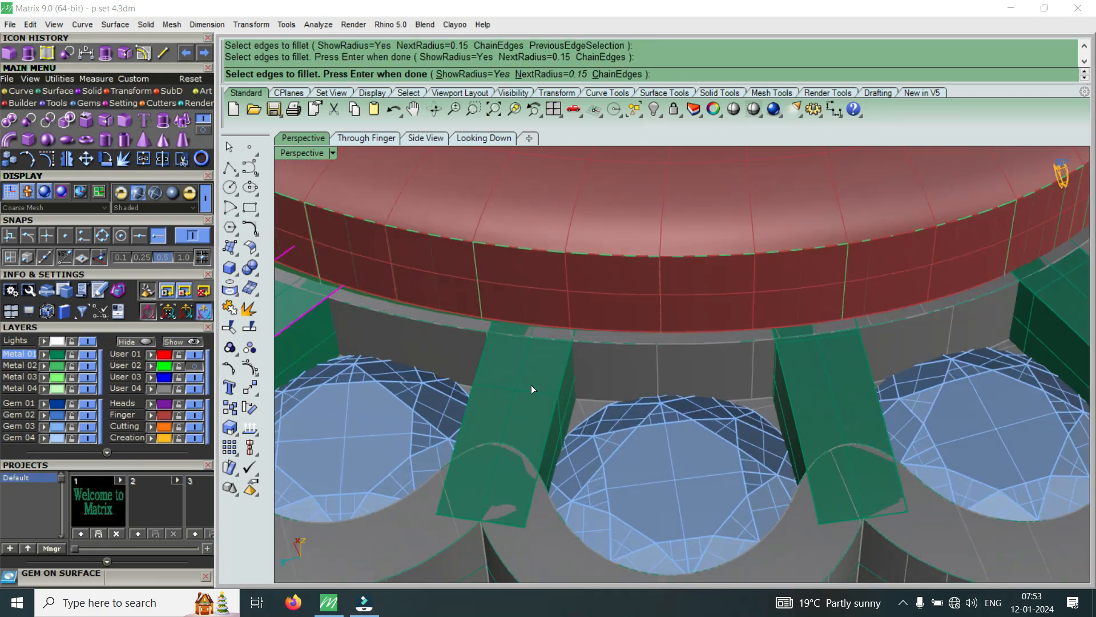
{"action": "left_click", "coordinate": [576, 398]}
{"action": "scroll", "coordinate": [463, 348], "scroll_direction": "down", "scroll_amount": 5}
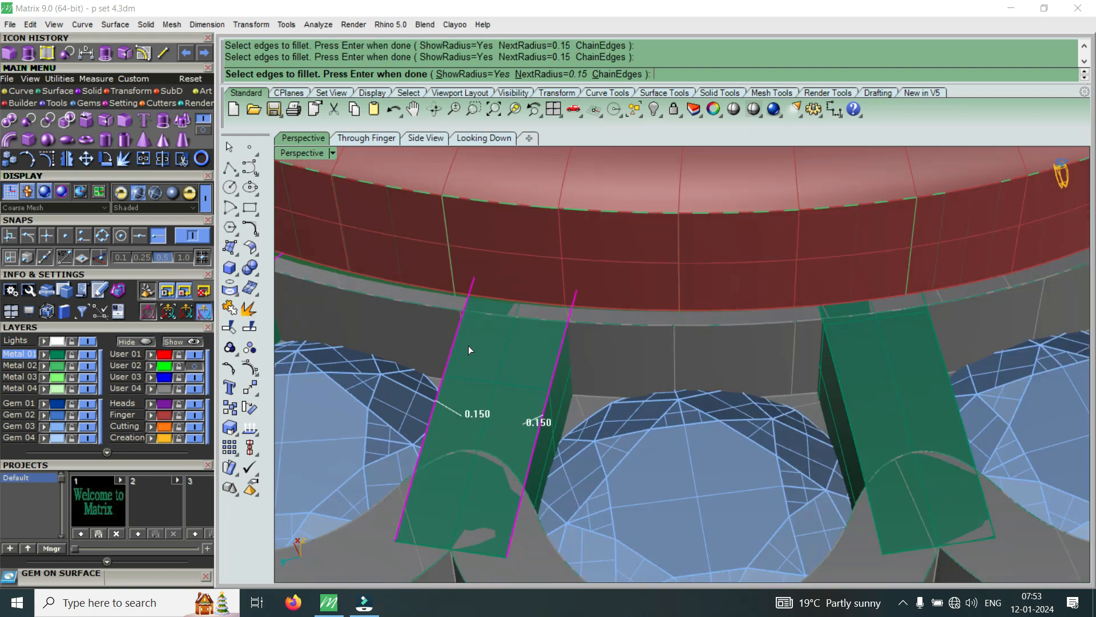
{"action": "scroll", "coordinate": [647, 360], "scroll_direction": "up", "scroll_amount": 8}
{"action": "left_click", "coordinate": [597, 363]}
{"action": "left_click", "coordinate": [717, 321]}
{"action": "scroll", "coordinate": [653, 325], "scroll_direction": "down", "scroll_amount": 4}
{"action": "scroll", "coordinate": [832, 296], "scroll_direction": "up", "scroll_amount": 4}
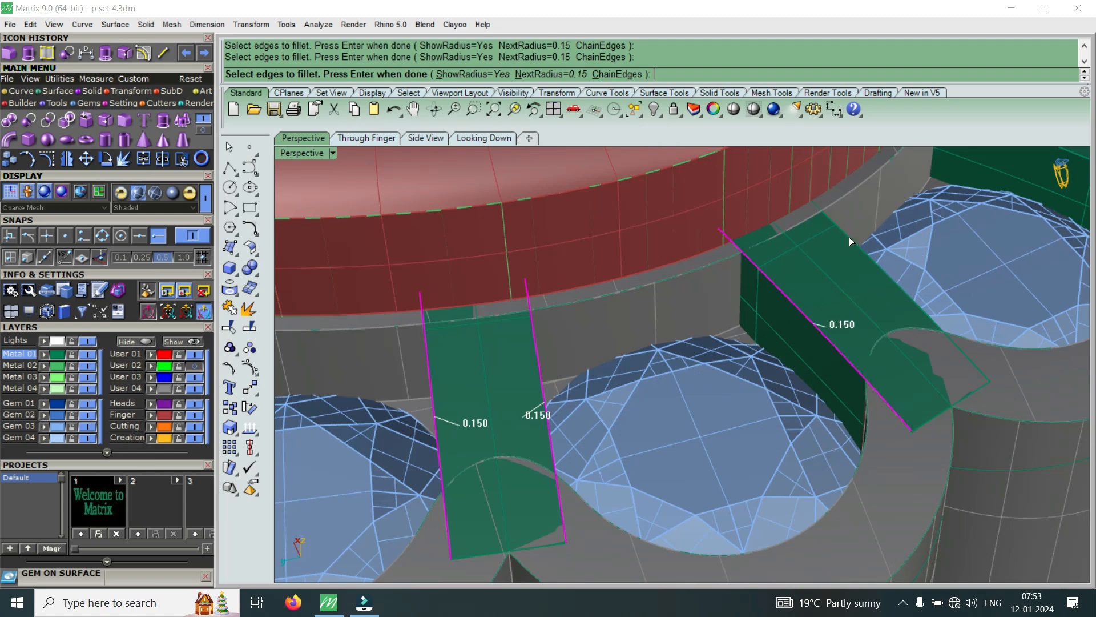
Add the long upper edges of the remaining divider blocks around the rounded end and apply the 0.15 fillet.
{"action": "scroll", "coordinate": [824, 241], "scroll_direction": "down", "scroll_amount": 5}
{"action": "scroll", "coordinate": [914, 302], "scroll_direction": "up", "scroll_amount": 3}
{"action": "scroll", "coordinate": [914, 297], "scroll_direction": "up", "scroll_amount": 4}
{"action": "left_click", "coordinate": [877, 301]}
{"action": "left_click", "coordinate": [932, 251]}
{"action": "scroll", "coordinate": [765, 311], "scroll_direction": "down", "scroll_amount": 3}
{"action": "scroll", "coordinate": [763, 309], "scroll_direction": "down", "scroll_amount": 3}
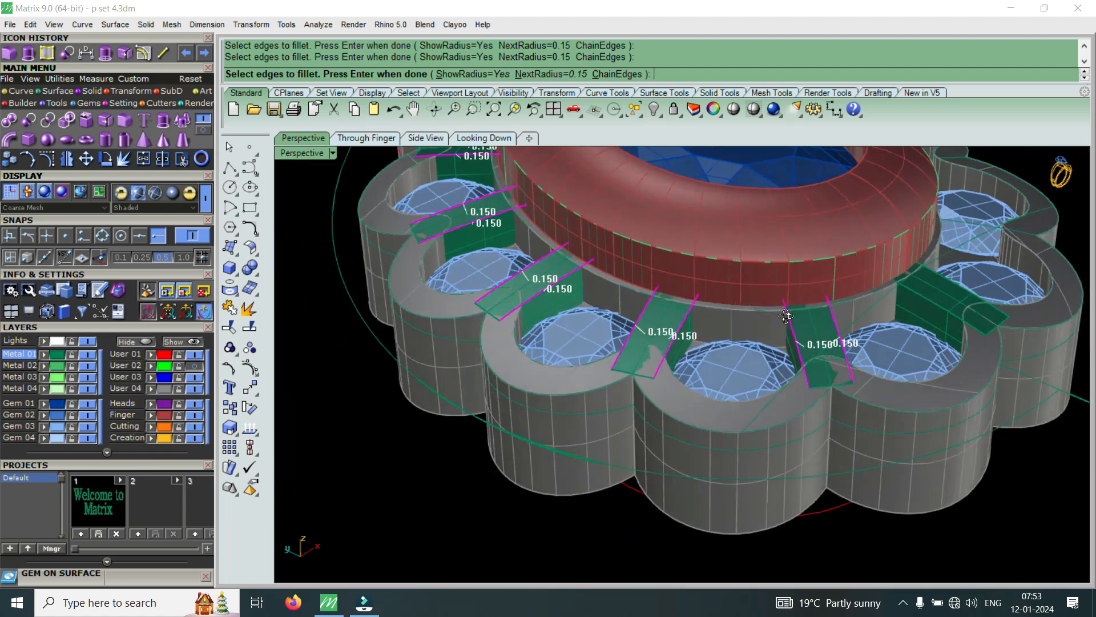
{"action": "scroll", "coordinate": [910, 313], "scroll_direction": "up", "scroll_amount": 5}
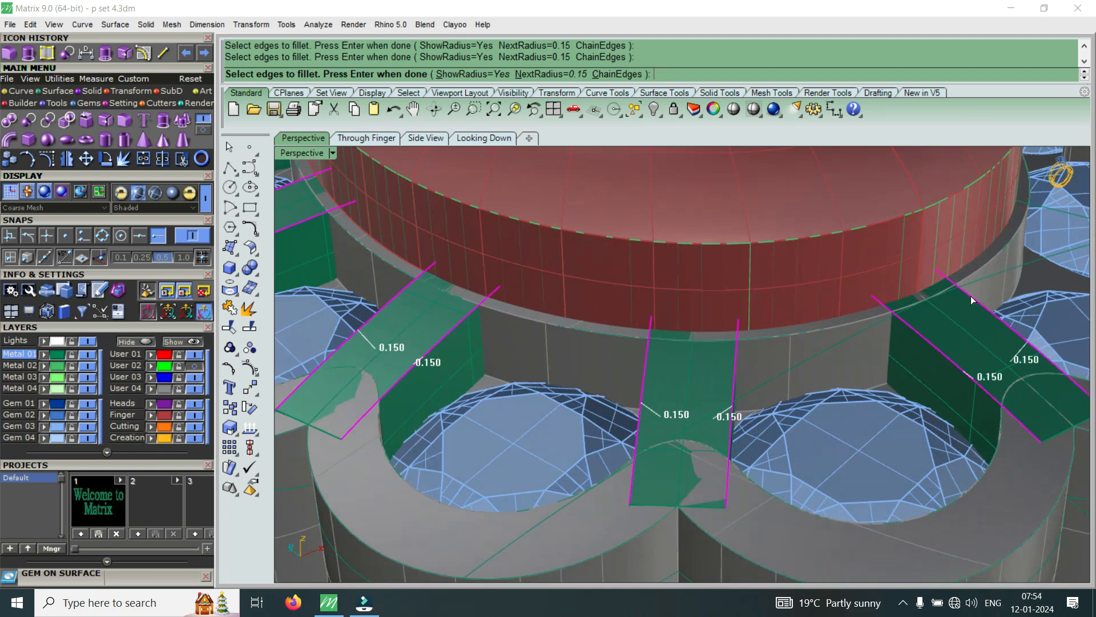
{"action": "key", "text": "Return"}
{"action": "key", "text": "Return"}
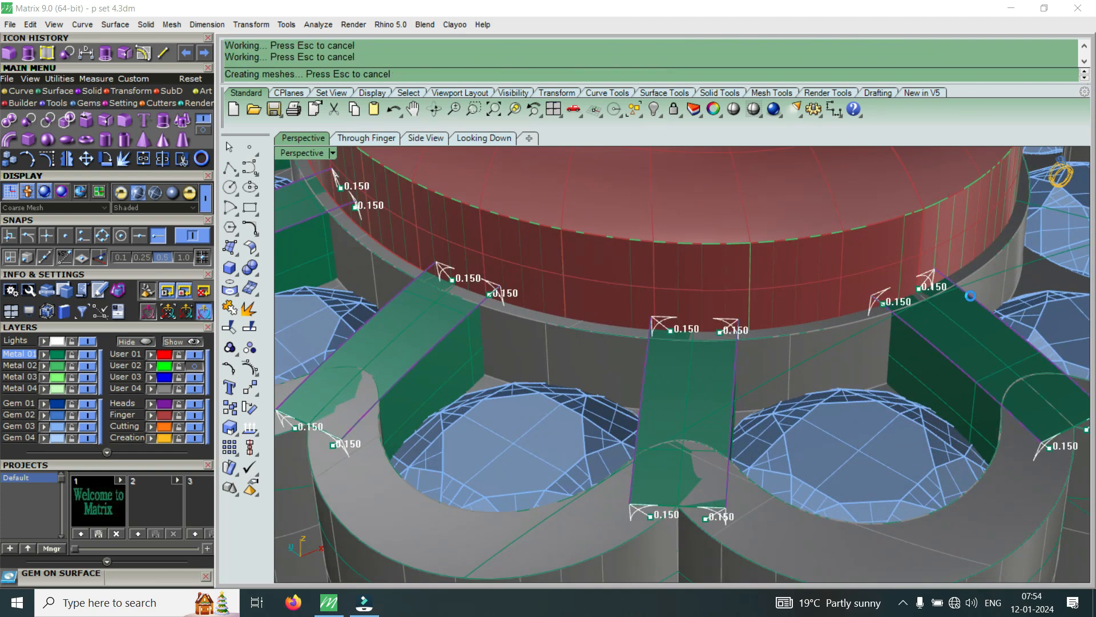
{"action": "scroll", "coordinate": [970, 295], "scroll_direction": "down", "scroll_amount": 5}
{"action": "right_click_drag", "start_coordinate": [765, 342], "coordinate": [765, 456]}
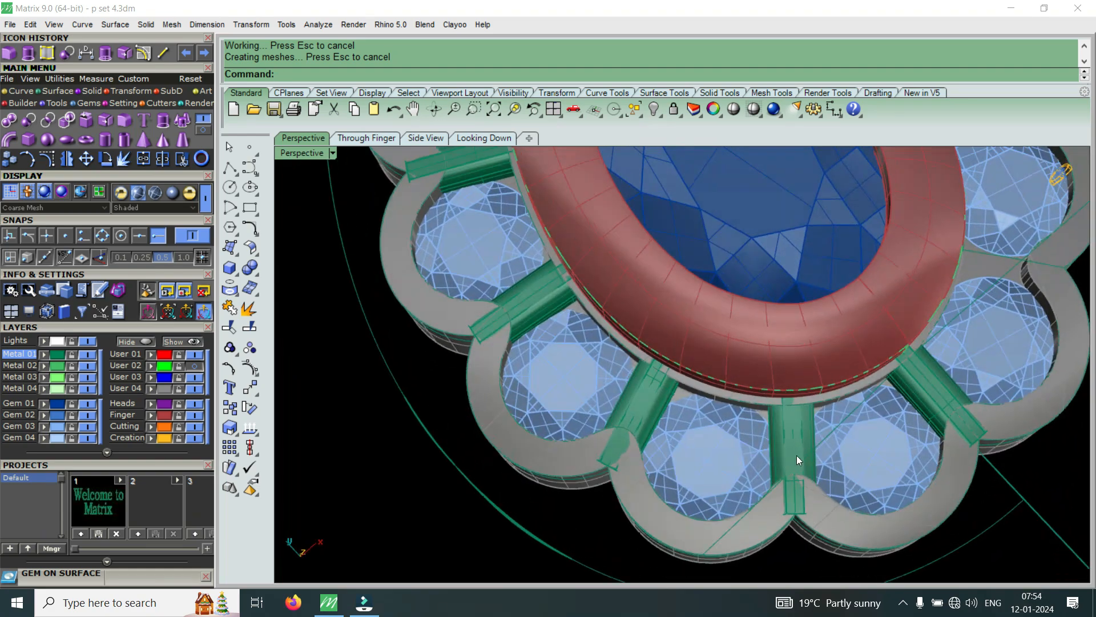
{"action": "scroll", "coordinate": [796, 455], "scroll_direction": "up", "scroll_amount": 3}
{"action": "left_click", "coordinate": [796, 453]}
{"action": "scroll", "coordinate": [796, 453], "scroll_direction": "down", "scroll_amount": 4}
{"action": "left_click", "coordinate": [680, 418], "text": "shift"}
{"action": "left_click", "coordinate": [594, 324], "text": "shift"}
{"action": "scroll", "coordinate": [593, 323], "scroll_direction": "down", "scroll_amount": 3}
{"action": "right_click_drag", "start_coordinate": [594, 323], "coordinate": [594, 382]}
{"action": "key", "text": "Escape"}
Select the five filleted divider blocks on one side of the halo, leaving out the block on the centre axis.
{"action": "scroll", "coordinate": [597, 384], "scroll_direction": "up", "scroll_amount": 5}
{"action": "left_click", "coordinate": [597, 383]}
{"action": "scroll", "coordinate": [597, 383], "scroll_direction": "down", "scroll_amount": 5}
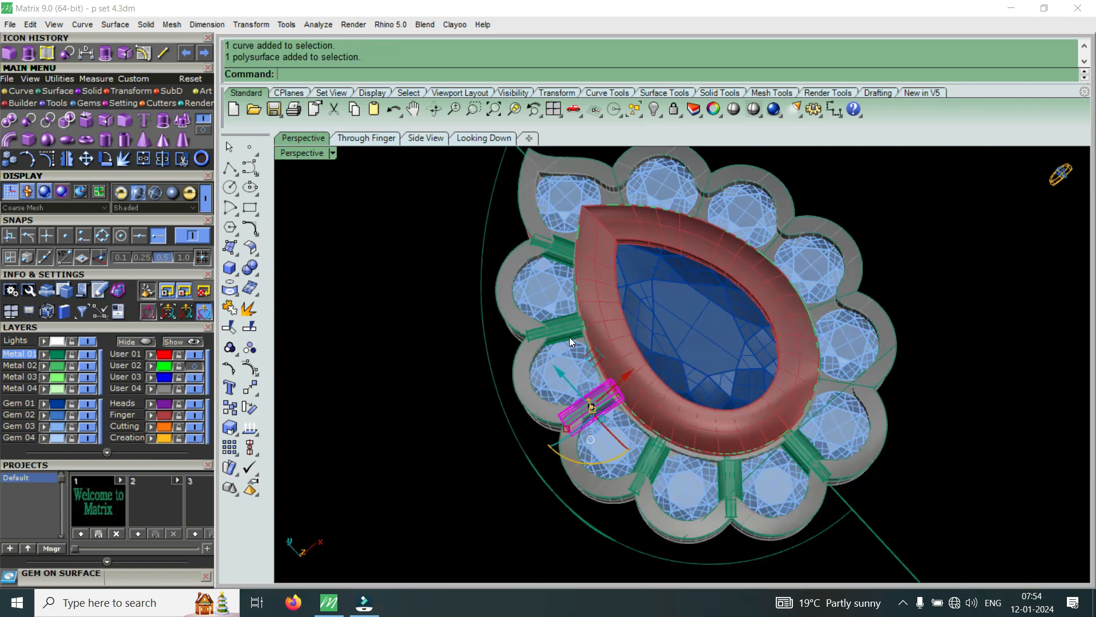
{"action": "scroll", "coordinate": [581, 351], "scroll_direction": "up", "scroll_amount": 6}
{"action": "left_click", "coordinate": [581, 353], "text": "shift"}
{"action": "scroll", "coordinate": [581, 352], "scroll_direction": "down", "scroll_amount": 4}
{"action": "scroll", "coordinate": [567, 278], "scroll_direction": "up", "scroll_amount": 6}
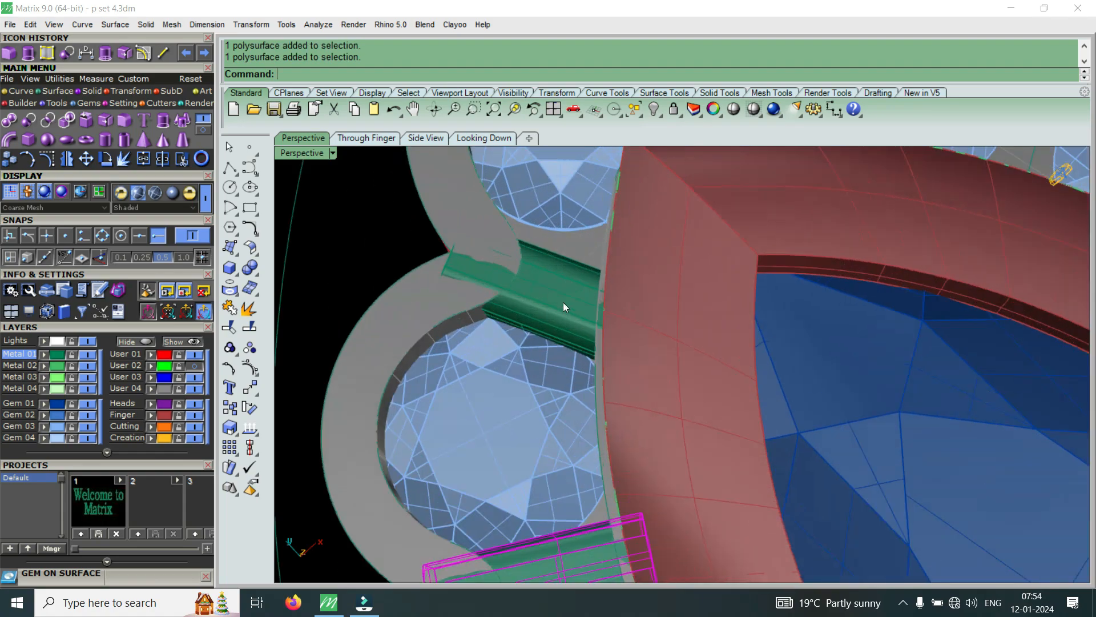
{"action": "left_click", "coordinate": [563, 303], "text": "shift"}
{"action": "scroll", "coordinate": [563, 303], "scroll_direction": "down", "scroll_amount": 5}
{"action": "scroll", "coordinate": [631, 452], "scroll_direction": "up", "scroll_amount": 6}
{"action": "scroll", "coordinate": [631, 451], "scroll_direction": "up", "scroll_amount": 1}
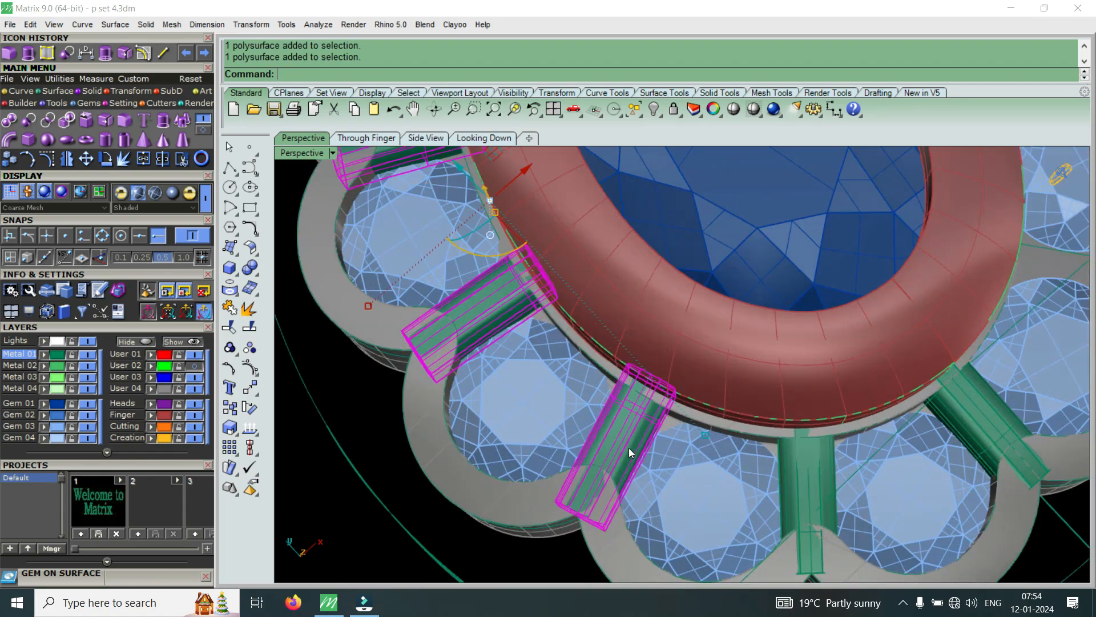
{"action": "scroll", "coordinate": [630, 451], "scroll_direction": "down", "scroll_amount": 5}
{"action": "scroll", "coordinate": [711, 460], "scroll_direction": "up", "scroll_amount": 7}
{"action": "left_click", "coordinate": [711, 453], "text": "shift"}
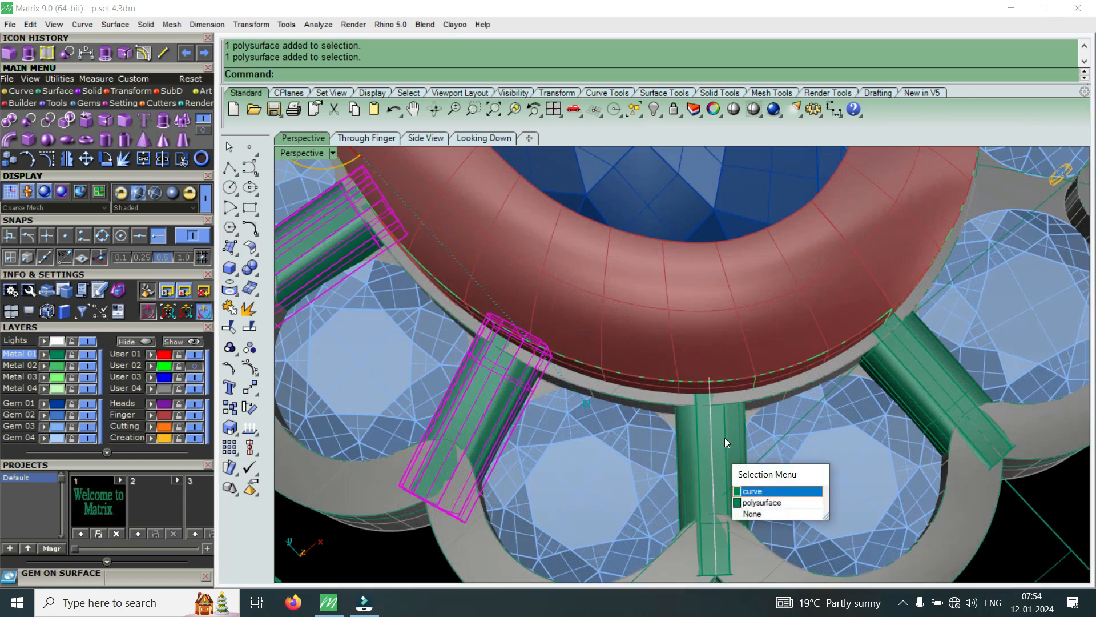
{"action": "left_click", "coordinate": [754, 503]}
Examine how the three pear settings sit within the traced pendant outline curves.
{"action": "scroll", "coordinate": [695, 423], "scroll_direction": "down", "scroll_amount": 6}
{"action": "scroll", "coordinate": [669, 351], "scroll_direction": "down", "scroll_amount": 5}
{"action": "scroll", "coordinate": [669, 348], "scroll_direction": "up", "scroll_amount": 4}
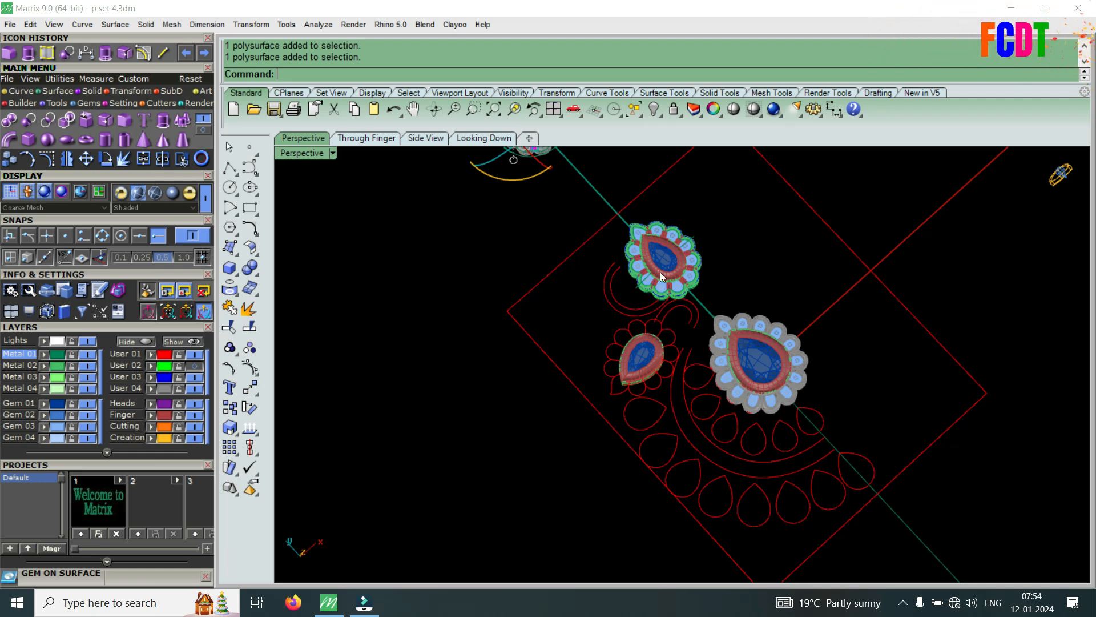
{"action": "scroll", "coordinate": [682, 261], "scroll_direction": "up", "scroll_amount": 5}
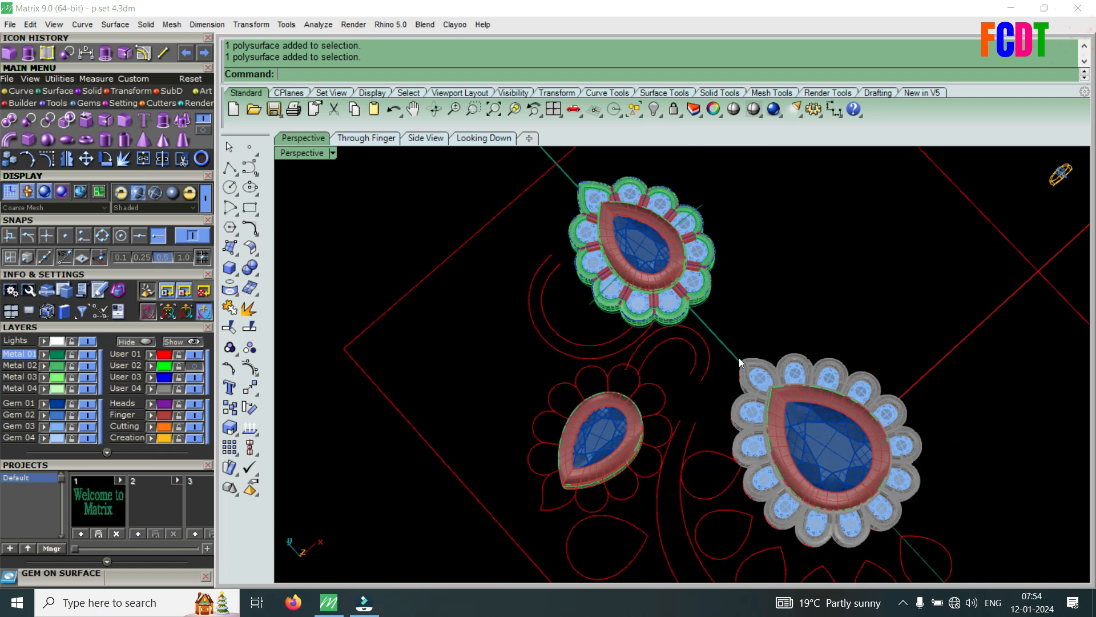
{"action": "scroll", "coordinate": [751, 412], "scroll_direction": "down", "scroll_amount": 5}
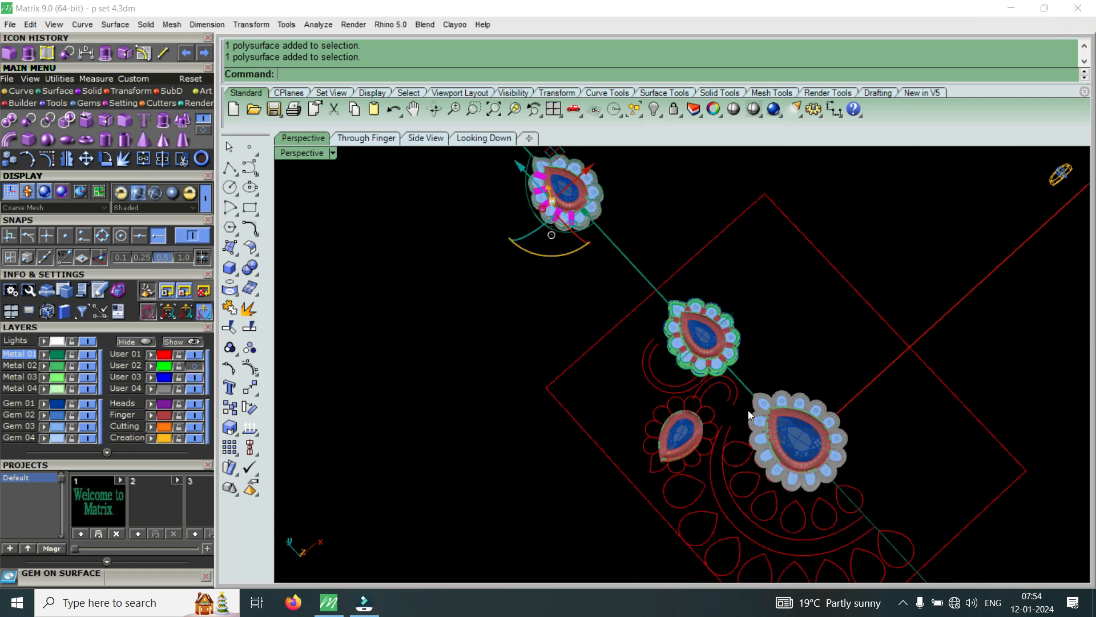
{"action": "scroll", "coordinate": [801, 393], "scroll_direction": "down", "scroll_amount": 2}
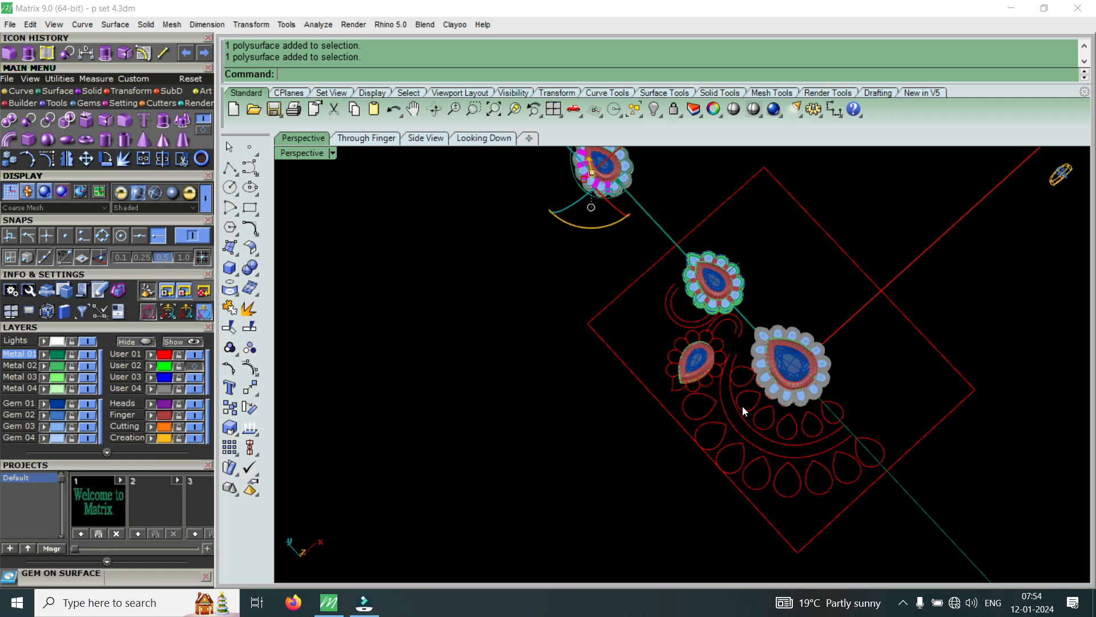
{"action": "right_click_drag", "start_coordinate": [842, 430], "coordinate": [683, 327]}
{"action": "scroll", "coordinate": [685, 330], "scroll_direction": "down", "scroll_amount": 2}
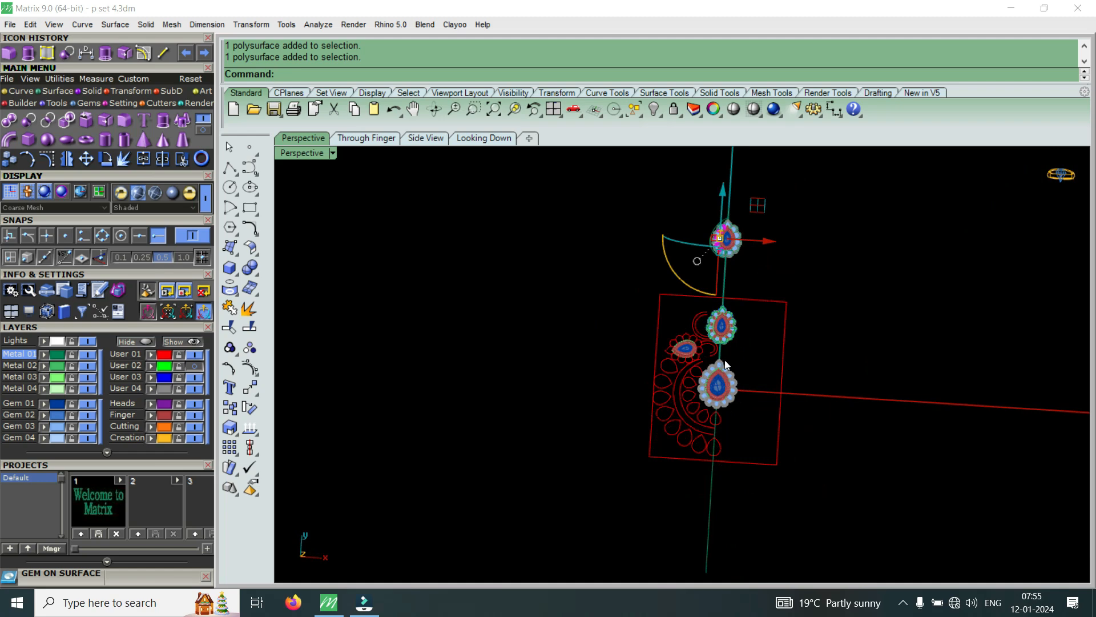
{"action": "scroll", "coordinate": [730, 366], "scroll_direction": "up", "scroll_amount": 5}
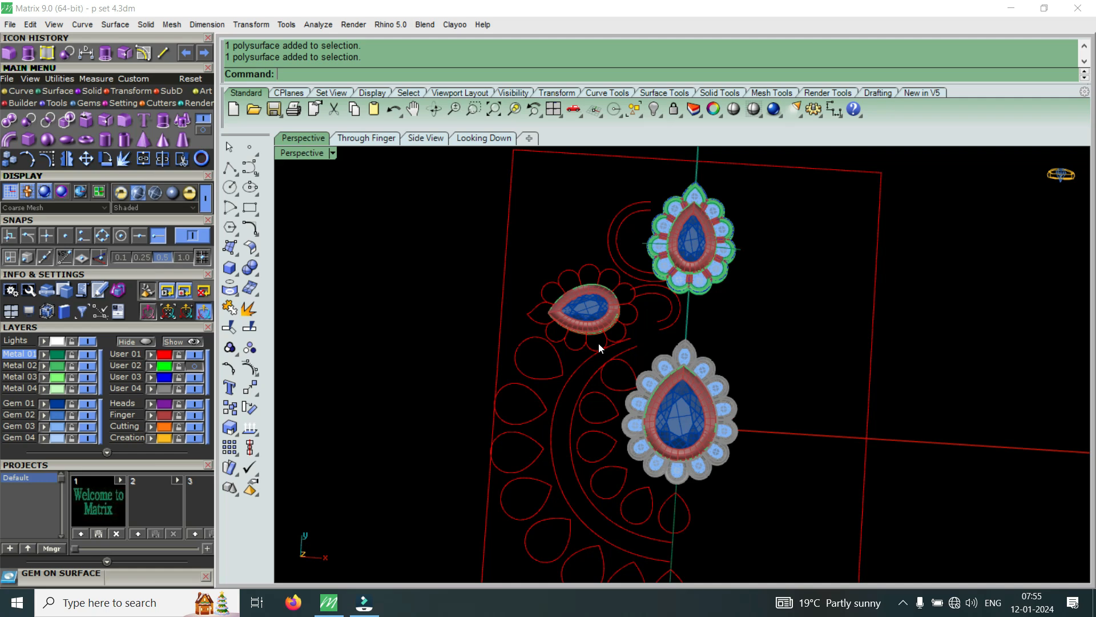
{"action": "scroll", "coordinate": [660, 307], "scroll_direction": "down", "scroll_amount": 5}
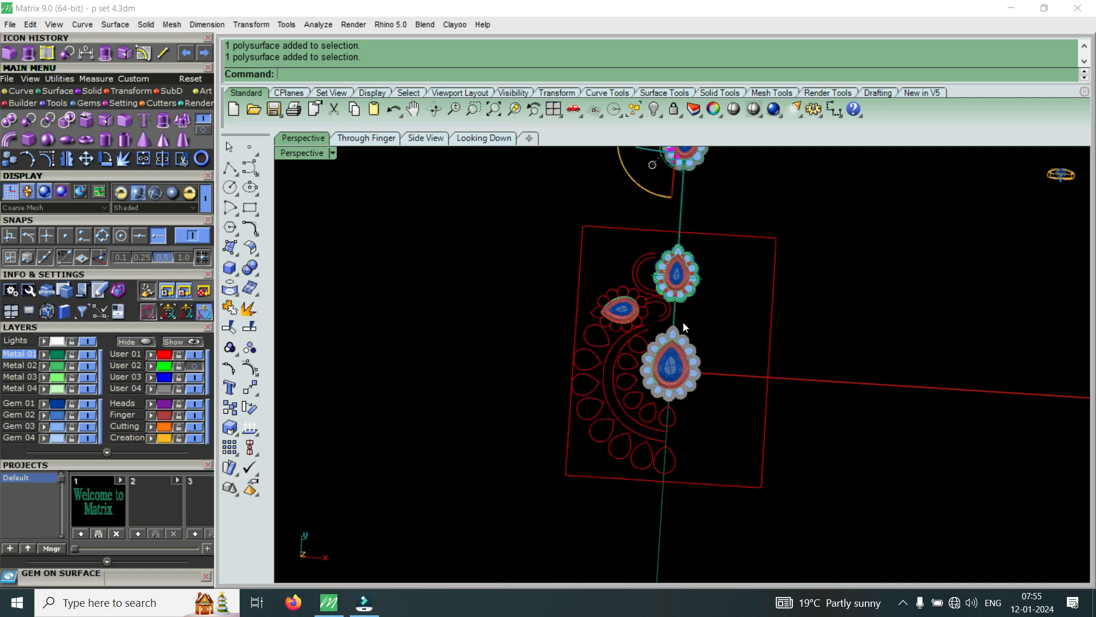
Show the reference photo of the pendant beneath the model and compare the pear settings and traced outlines with it.
{"action": "left_click", "coordinate": [196, 369]}
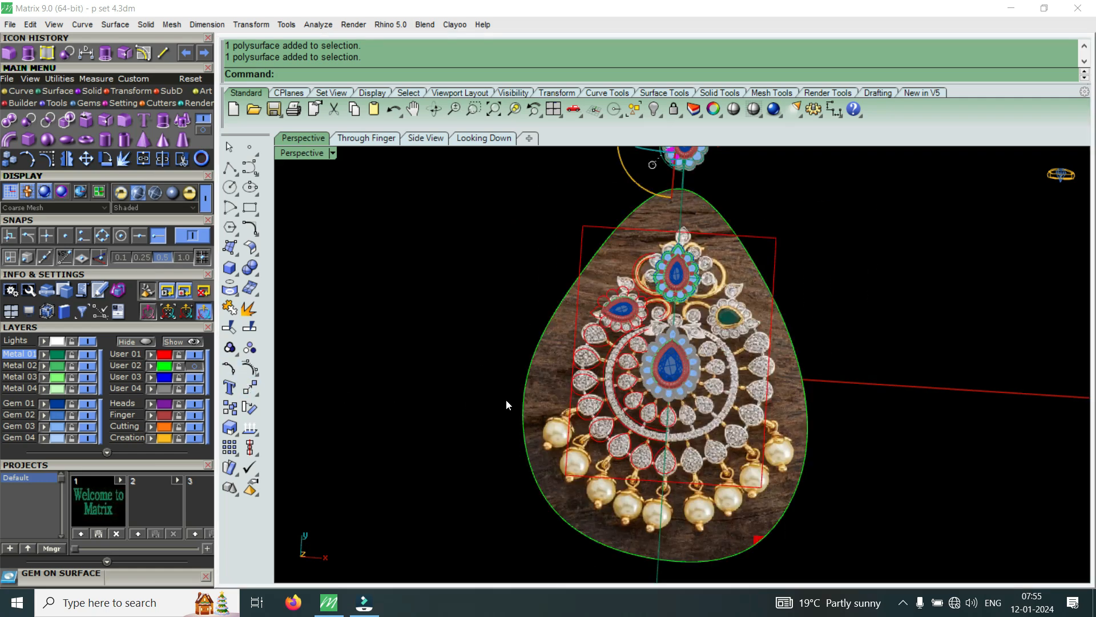
{"action": "scroll", "coordinate": [708, 323], "scroll_direction": "up", "scroll_amount": 4}
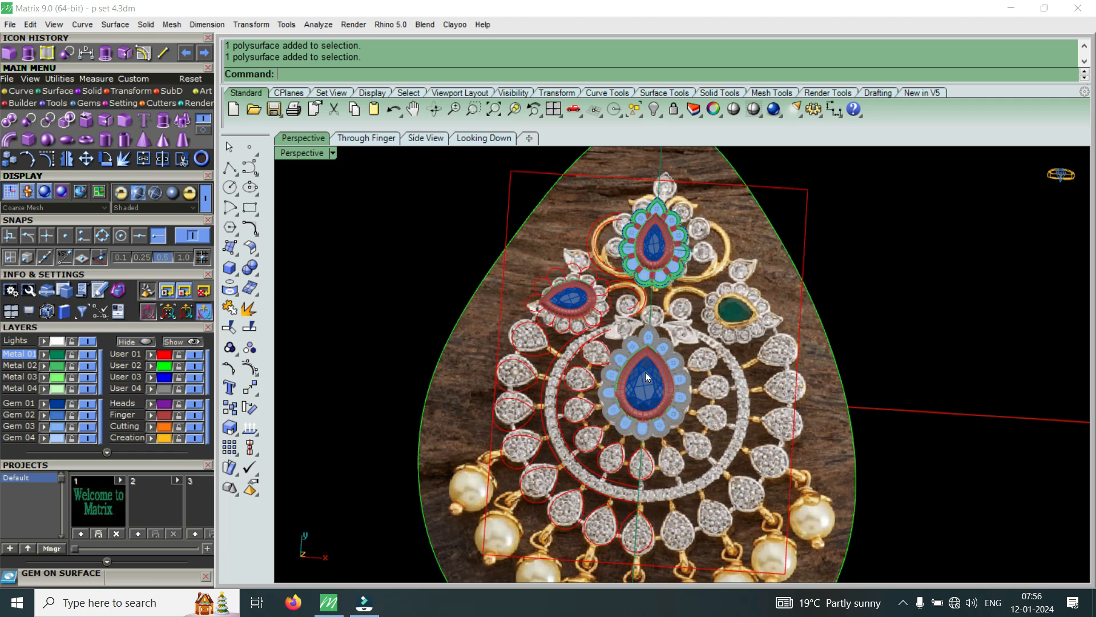
{"action": "scroll", "coordinate": [625, 399], "scroll_direction": "up", "scroll_amount": 2}
{"action": "scroll", "coordinate": [608, 301], "scroll_direction": "down", "scroll_amount": 2}
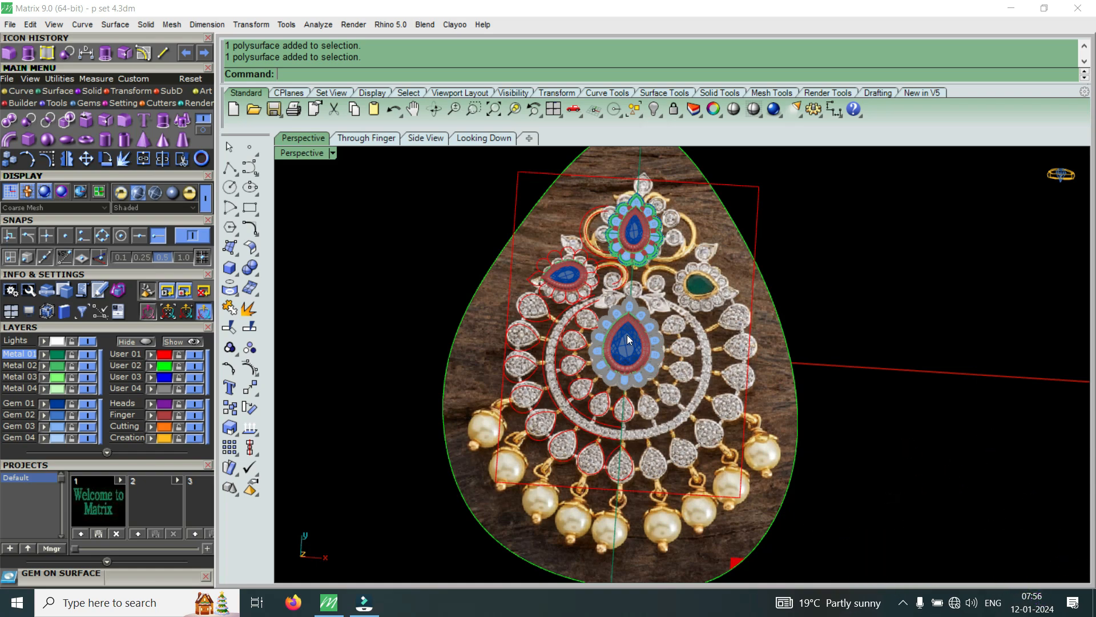
{"action": "scroll", "coordinate": [628, 336], "scroll_direction": "up", "scroll_amount": 5}
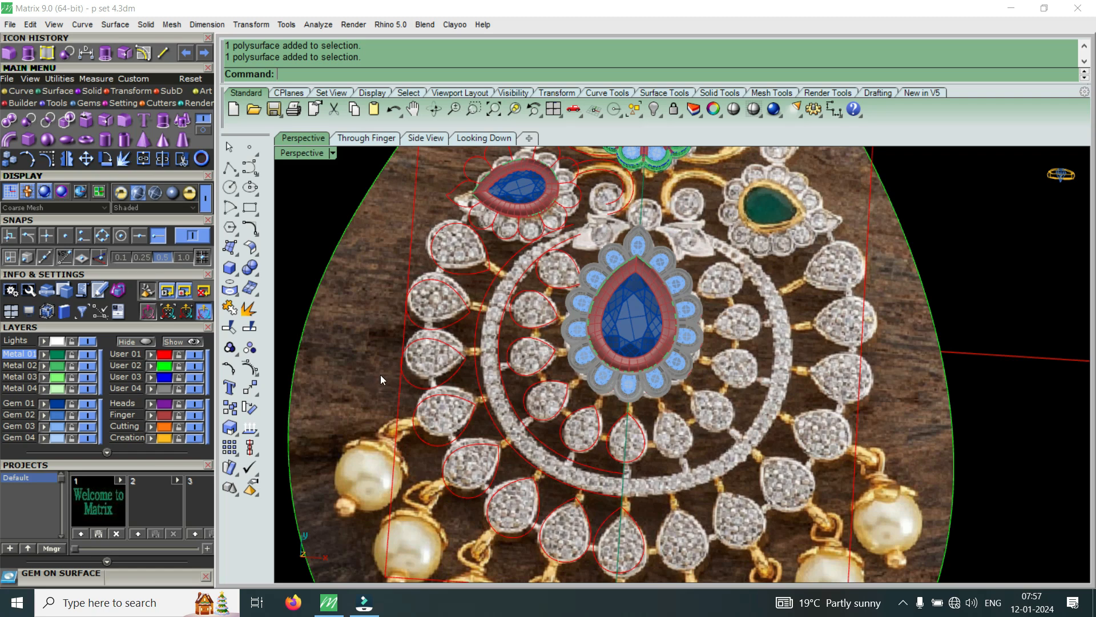
{"action": "scroll", "coordinate": [457, 356], "scroll_direction": "down", "scroll_amount": 5}
{"action": "left_click", "coordinate": [694, 193]}
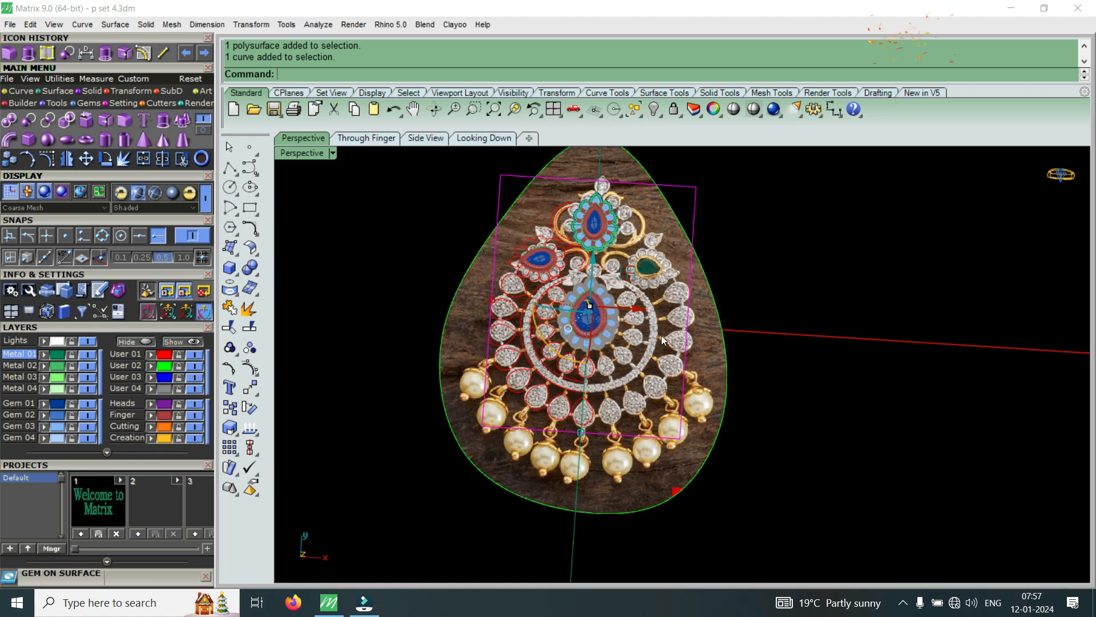
{"action": "scroll", "coordinate": [670, 270], "scroll_direction": "up", "scroll_amount": 3}
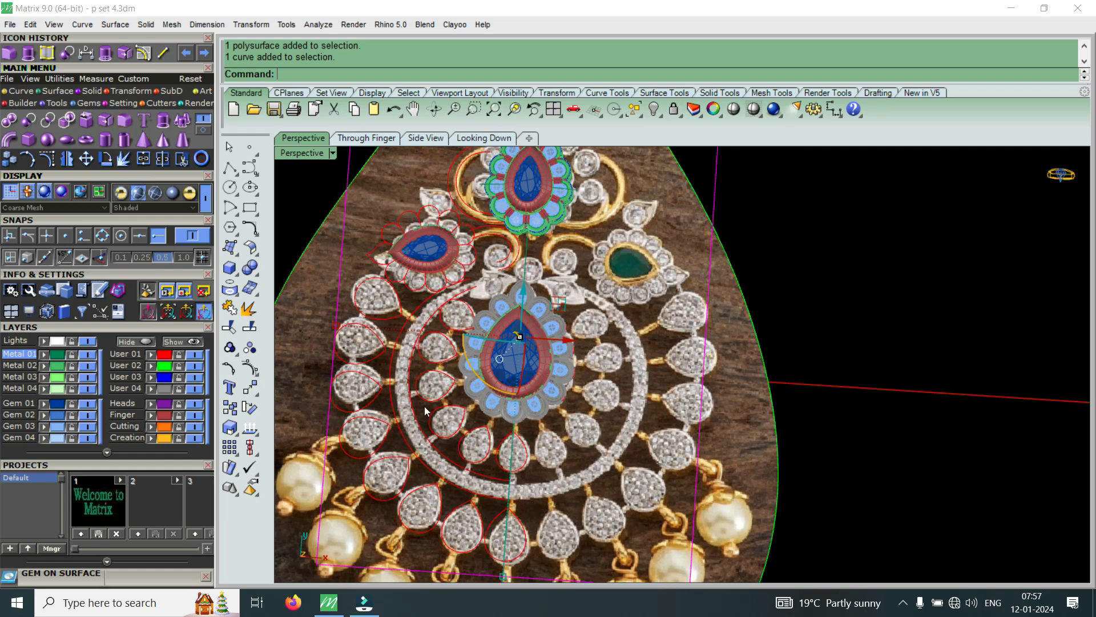
Ungroup the round gems of the halo that has the divider blocks.
{"action": "scroll", "coordinate": [608, 397], "scroll_direction": "down", "scroll_amount": 5}
{"action": "scroll", "coordinate": [542, 251], "scroll_direction": "up", "scroll_amount": 5}
{"action": "right_click_drag", "start_coordinate": [516, 320], "coordinate": [849, 318]}
{"action": "scroll", "coordinate": [688, 413], "scroll_direction": "up", "scroll_amount": 5}
{"action": "scroll", "coordinate": [845, 319], "scroll_direction": "down", "scroll_amount": 4}
{"action": "scroll", "coordinate": [696, 407], "scroll_direction": "up", "scroll_amount": 10}
{"action": "scroll", "coordinate": [697, 387], "scroll_direction": "down", "scroll_amount": 3}
{"action": "left_click", "coordinate": [630, 386]}
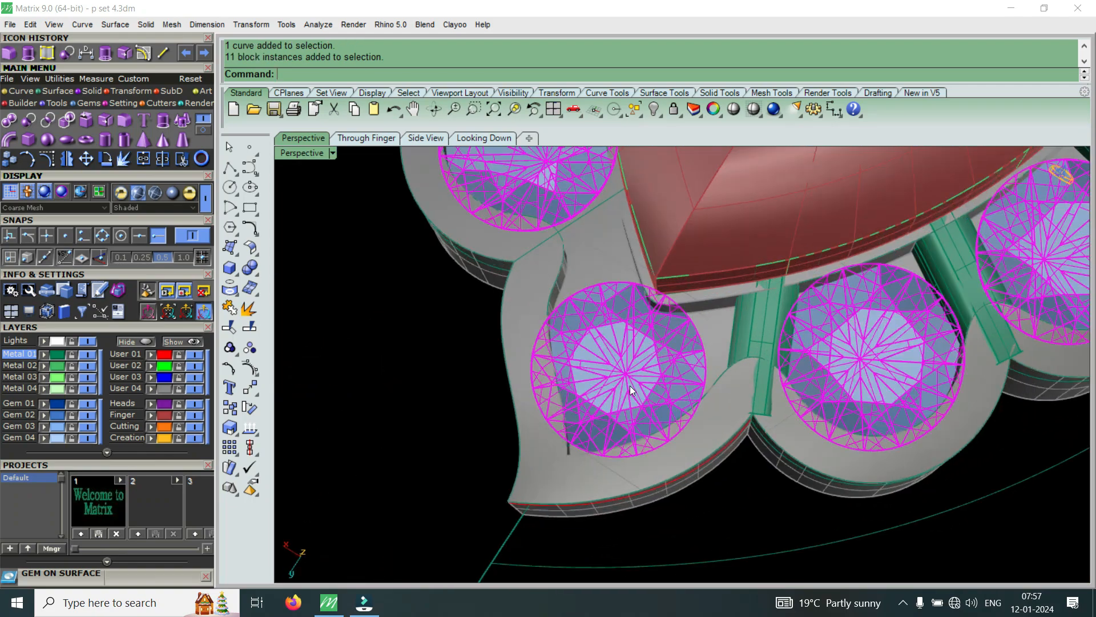
{"action": "scroll", "coordinate": [688, 384], "scroll_direction": "up", "scroll_amount": 5}
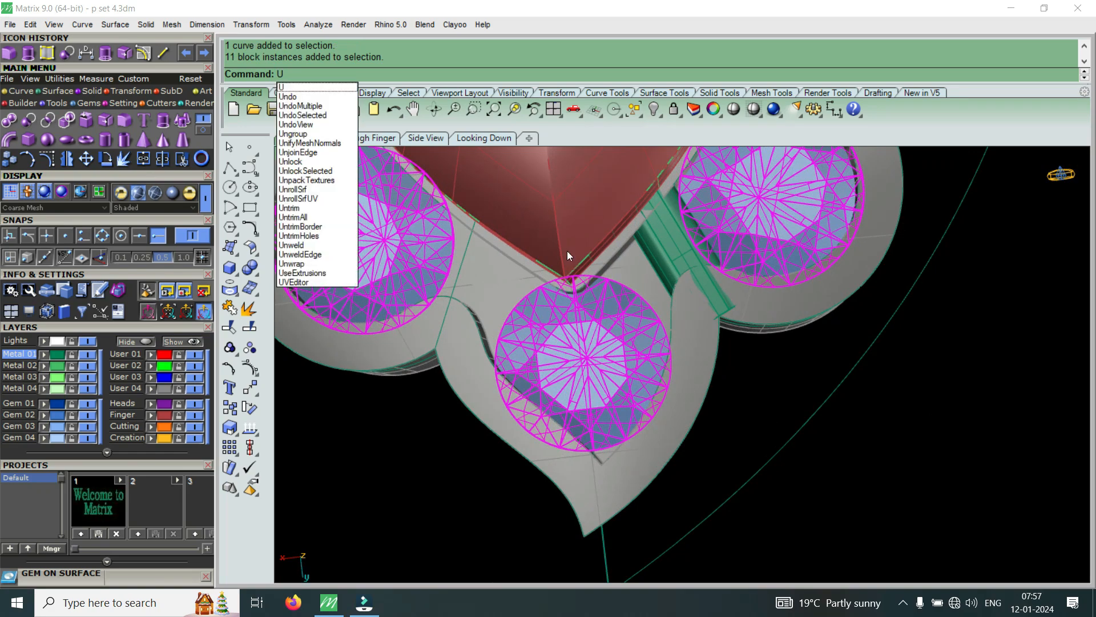
{"action": "left_click", "coordinate": [293, 134]}
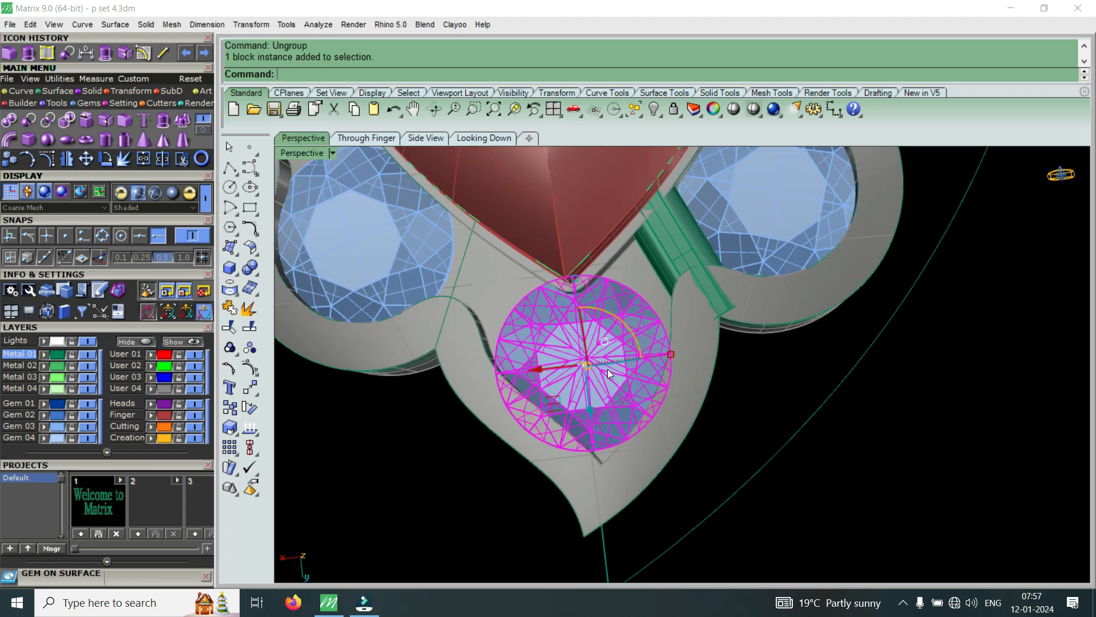
Adjust the position of the single round gem inside the petal at the pear's pointed tip.
{"action": "scroll", "coordinate": [607, 369], "scroll_direction": "up", "scroll_amount": 2}
{"action": "left_click_drag", "start_coordinate": [592, 408], "coordinate": [603, 397]}
{"action": "scroll", "coordinate": [617, 432], "scroll_direction": "down", "scroll_amount": 4}
{"action": "key", "text": "Escape"}
{"action": "scroll", "coordinate": [696, 343], "scroll_direction": "up", "scroll_amount": 4}
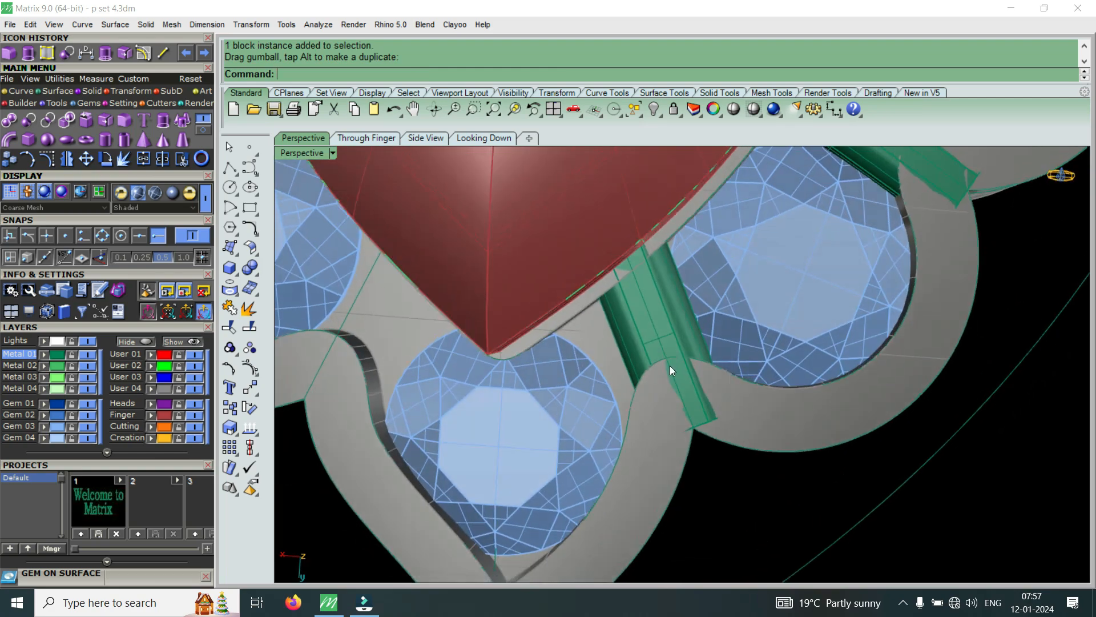
{"action": "scroll", "coordinate": [671, 366], "scroll_direction": "down", "scroll_amount": 3}
{"action": "left_click", "coordinate": [611, 422]}
{"action": "scroll", "coordinate": [664, 403], "scroll_direction": "up", "scroll_amount": 4}
{"action": "left_click_drag", "start_coordinate": [598, 368], "coordinate": [619, 352]}
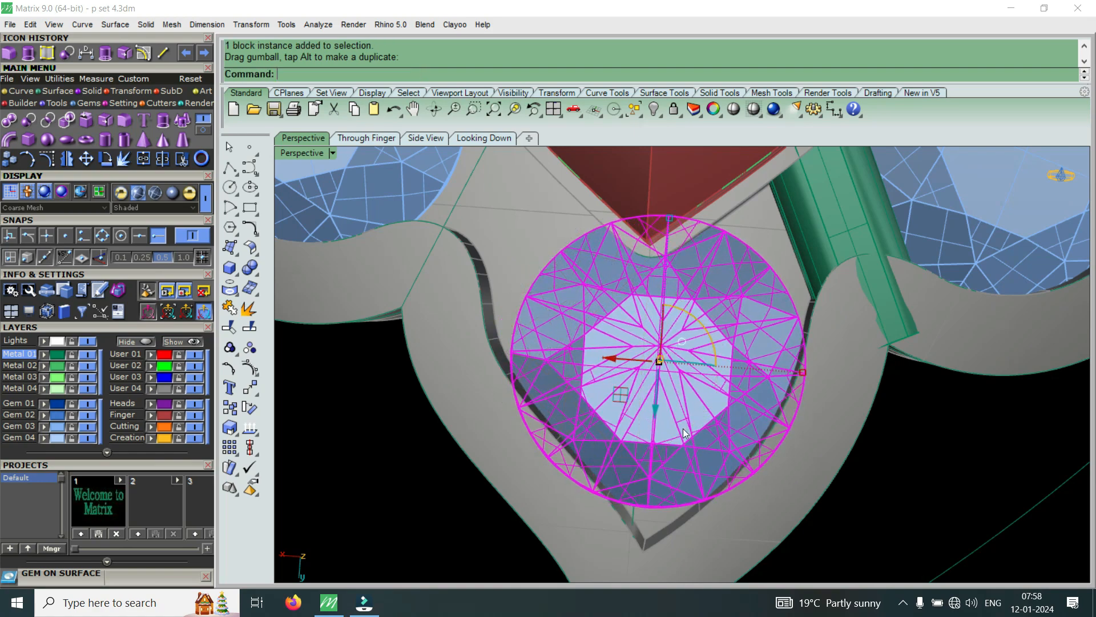
{"action": "scroll", "coordinate": [760, 389], "scroll_direction": "down", "scroll_amount": 4}
{"action": "key", "text": "Escape"}
Select the first three filleted divider blocks on one side of the halo, starting beside the pointed tip.
{"action": "scroll", "coordinate": [755, 352], "scroll_direction": "up", "scroll_amount": 2}
{"action": "left_click", "coordinate": [753, 326]}
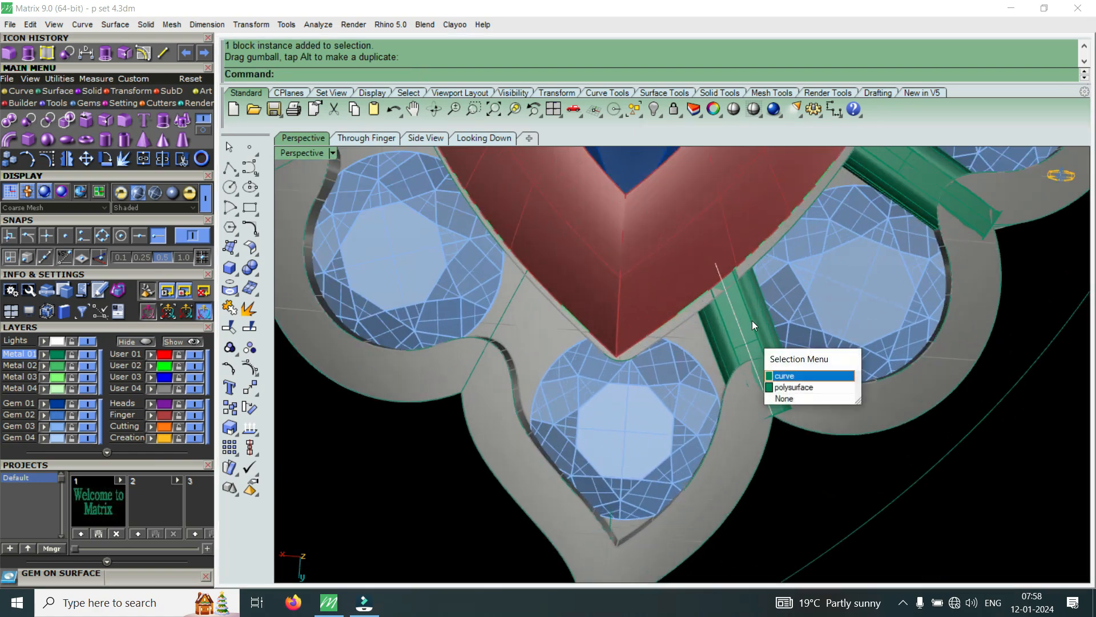
{"action": "left_click", "coordinate": [781, 388]}
{"action": "scroll", "coordinate": [795, 417], "scroll_direction": "down", "scroll_amount": 6}
{"action": "right_click_drag", "start_coordinate": [800, 429], "coordinate": [693, 403]}
{"action": "scroll", "coordinate": [692, 402], "scroll_direction": "up", "scroll_amount": 6}
{"action": "left_click", "coordinate": [682, 433], "text": "shift"}
{"action": "left_click", "coordinate": [723, 480]}
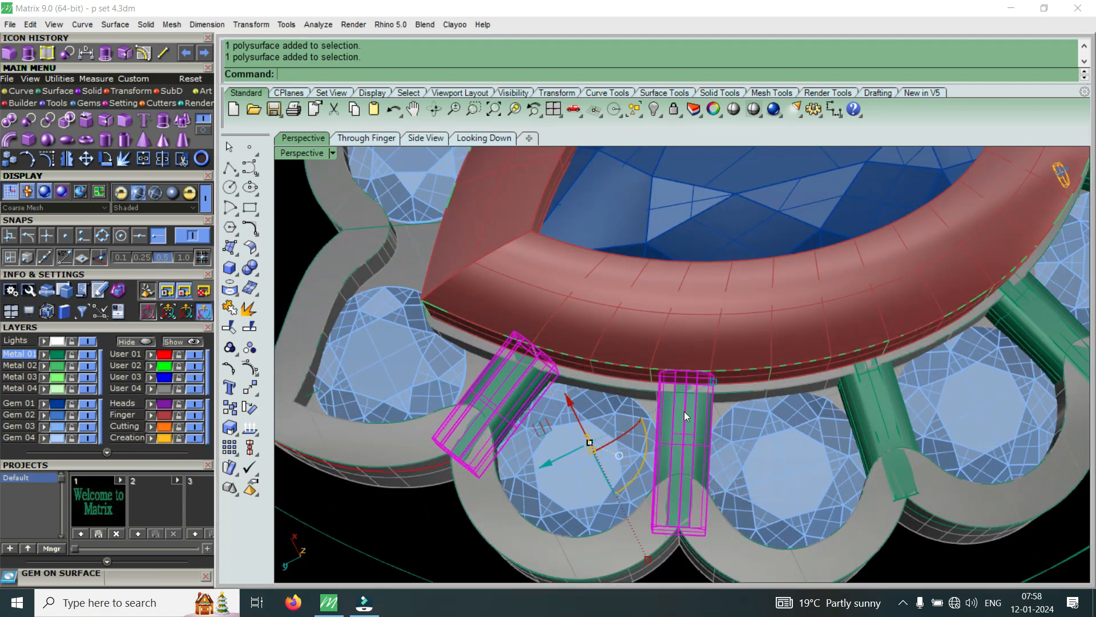
{"action": "scroll", "coordinate": [698, 417], "scroll_direction": "down", "scroll_amount": 5}
{"action": "scroll", "coordinate": [780, 408], "scroll_direction": "up", "scroll_amount": 5}
{"action": "left_click", "coordinate": [730, 411], "text": "shift"}
Add the next two divider blocks toward the rounded end to the selection and group the five, excluding the axis block.
{"action": "scroll", "coordinate": [722, 403], "scroll_direction": "down", "scroll_amount": 3}
{"action": "right_click_drag", "start_coordinate": [721, 403], "coordinate": [624, 397]}
{"action": "scroll", "coordinate": [652, 430], "scroll_direction": "up", "scroll_amount": 5}
{"action": "left_click", "coordinate": [662, 389], "text": "shift"}
{"action": "scroll", "coordinate": [666, 391], "scroll_direction": "down", "scroll_amount": 5}
{"action": "scroll", "coordinate": [757, 431], "scroll_direction": "up", "scroll_amount": 5}
{"action": "scroll", "coordinate": [757, 428], "scroll_direction": "up", "scroll_amount": 1}
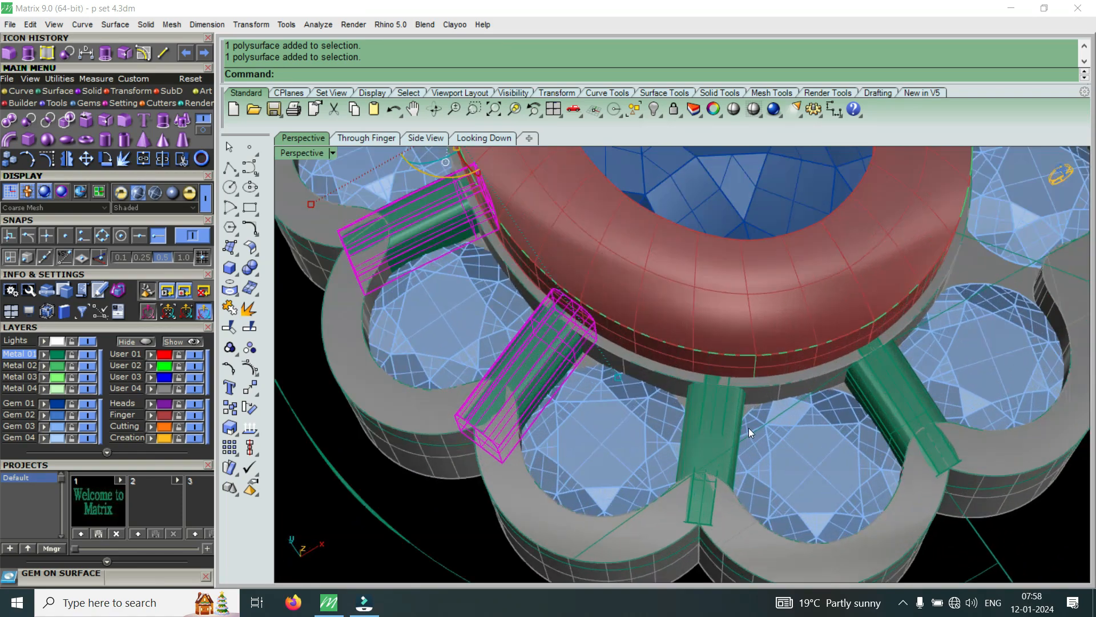
{"action": "left_click", "coordinate": [734, 417], "text": "shift"}
{"action": "scroll", "coordinate": [678, 404], "scroll_direction": "down", "scroll_amount": 5}
{"action": "right_click_drag", "start_coordinate": [678, 404], "coordinate": [647, 453]}
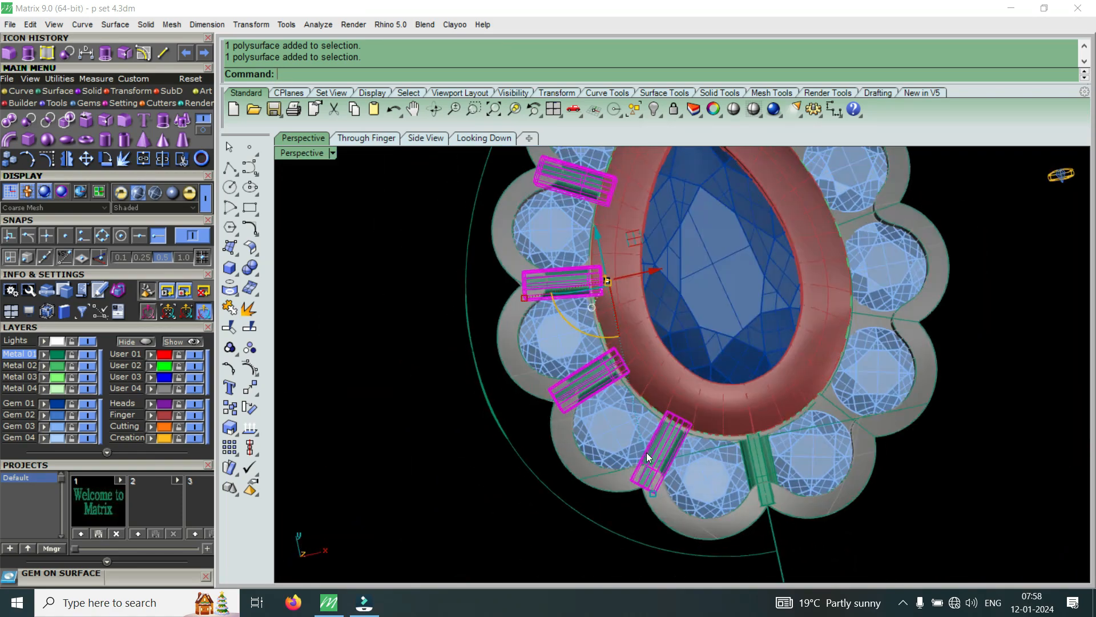
{"action": "type", "text": "Group"}
{"action": "key", "text": "Return"}
{"action": "scroll", "coordinate": [637, 434], "scroll_direction": "down", "scroll_amount": 4}
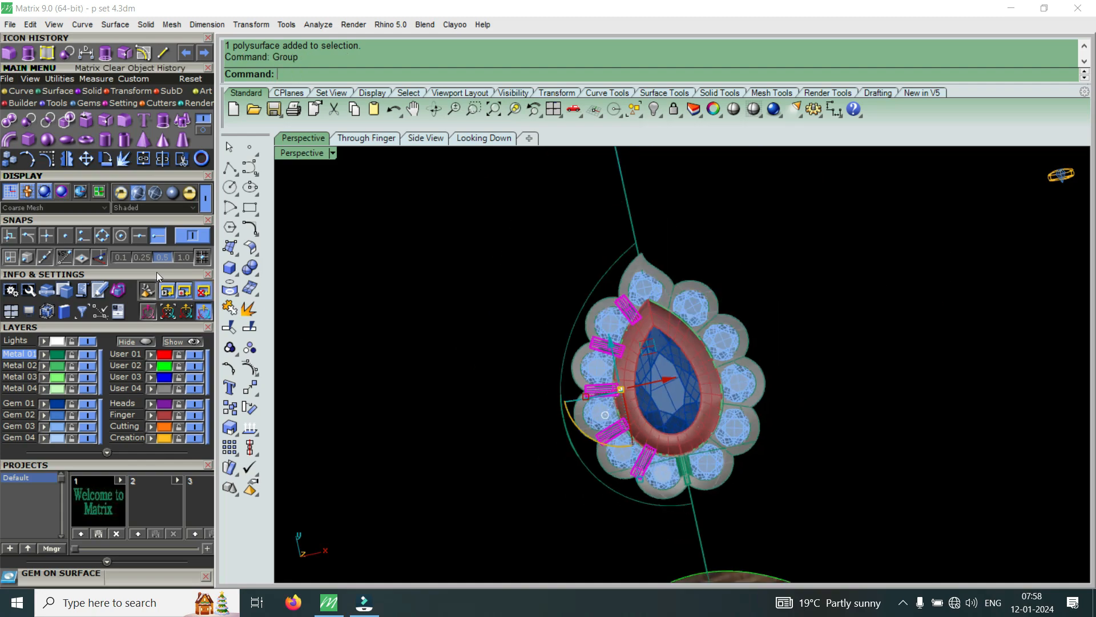
Mirror the group of five divider blocks to the opposite side of the halo across its central axis, starting the mirror plane at 0.
{"action": "left_click", "coordinate": [73, 159]}
{"action": "type", "text": "0"}
{"action": "key", "text": "Return"}
{"action": "left_click", "coordinate": [546, 254]}
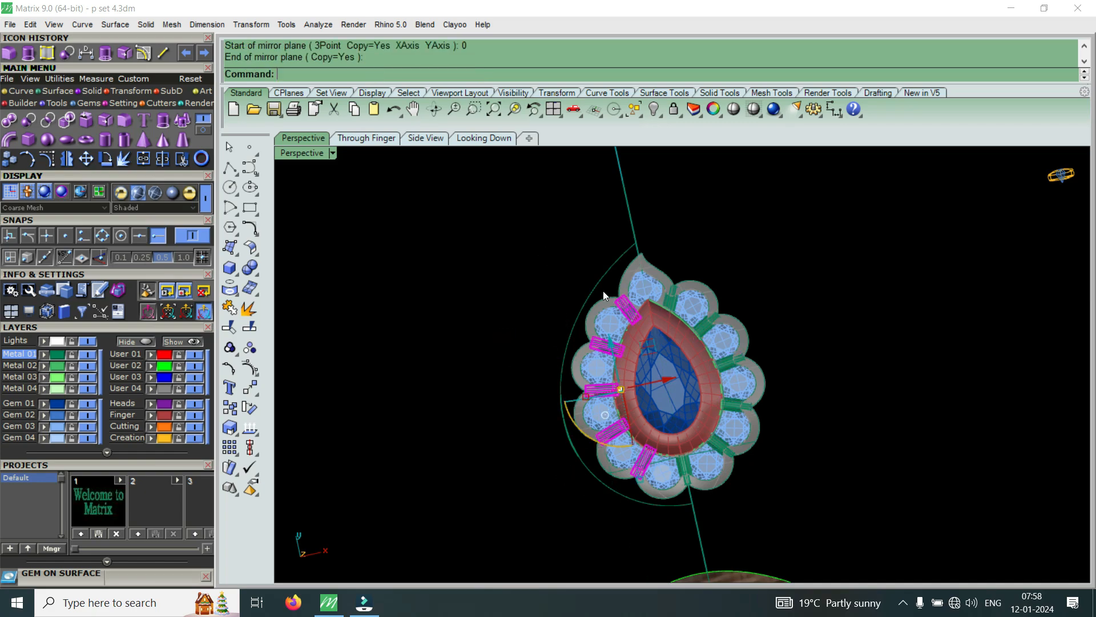
Examine how the round gem fits inside the petal at the pear's pointed tip and compare it with the neighbouring gems.
{"action": "scroll", "coordinate": [661, 287], "scroll_direction": "up", "scroll_amount": 3}
{"action": "scroll", "coordinate": [662, 286], "scroll_direction": "up", "scroll_amount": 4}
{"action": "right_click_drag", "start_coordinate": [661, 288], "coordinate": [794, 366]}
{"action": "right_click_drag", "start_coordinate": [624, 406], "coordinate": [833, 340]}
{"action": "scroll", "coordinate": [674, 448], "scroll_direction": "up", "scroll_amount": 2}
{"action": "right_click_drag", "start_coordinate": [697, 430], "coordinate": [711, 406]}
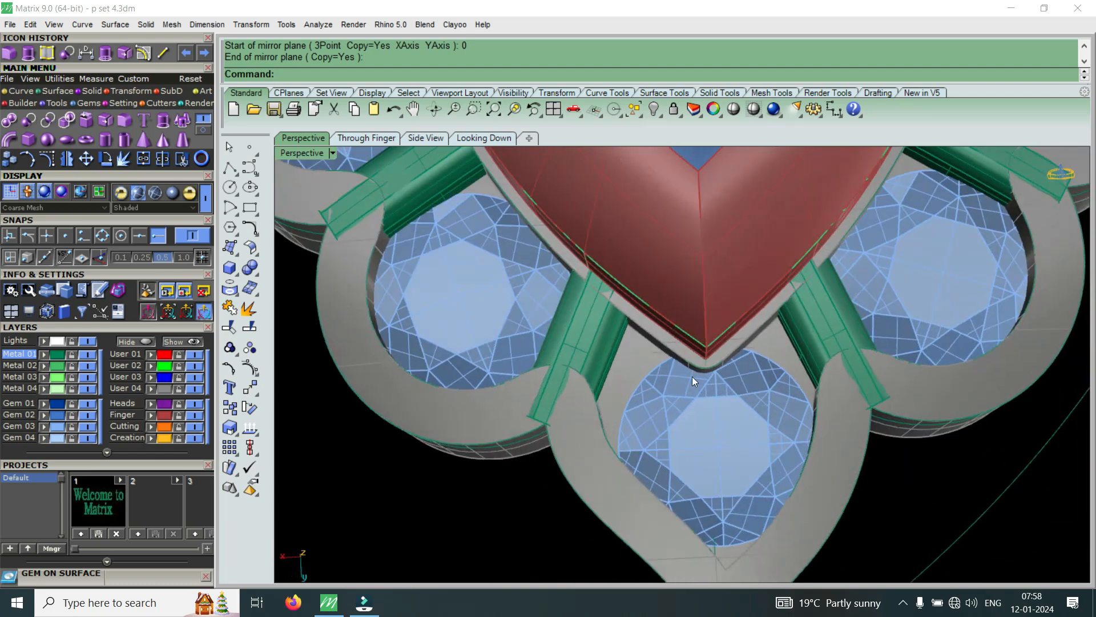
{"action": "left_click", "coordinate": [733, 398]}
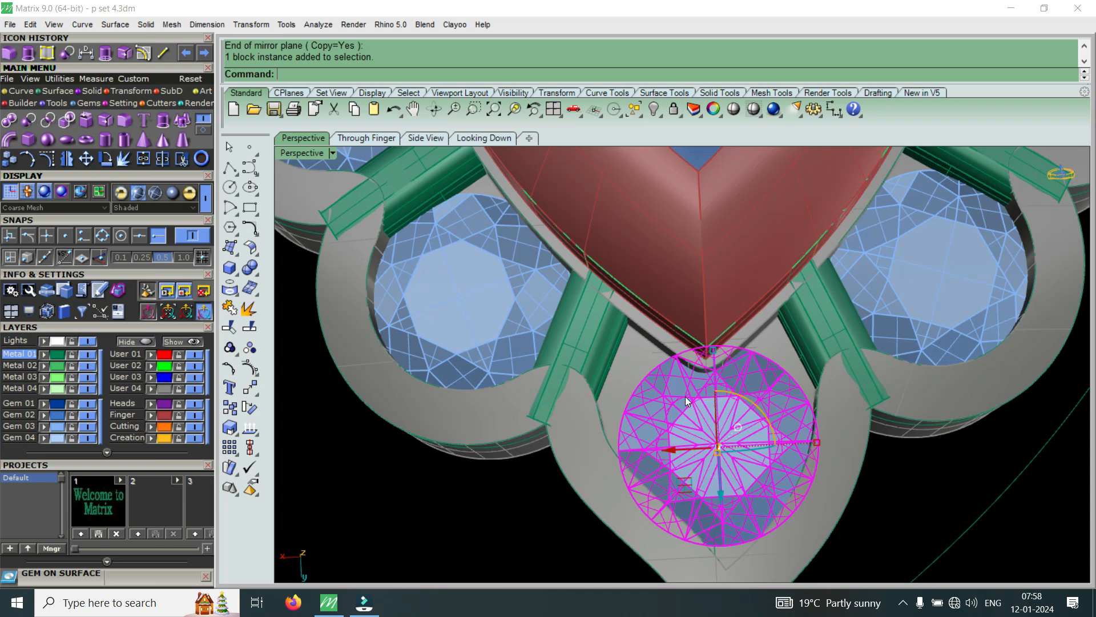
{"action": "right_click_drag", "start_coordinate": [788, 475], "coordinate": [778, 470]}
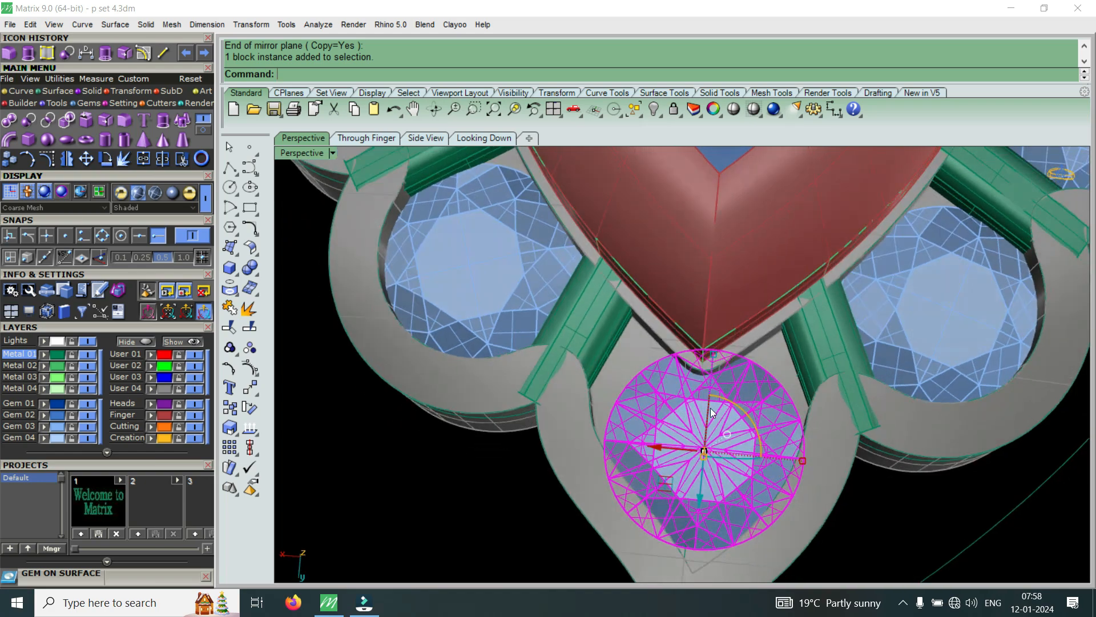
{"action": "scroll", "coordinate": [635, 507], "scroll_direction": "up", "scroll_amount": 4}
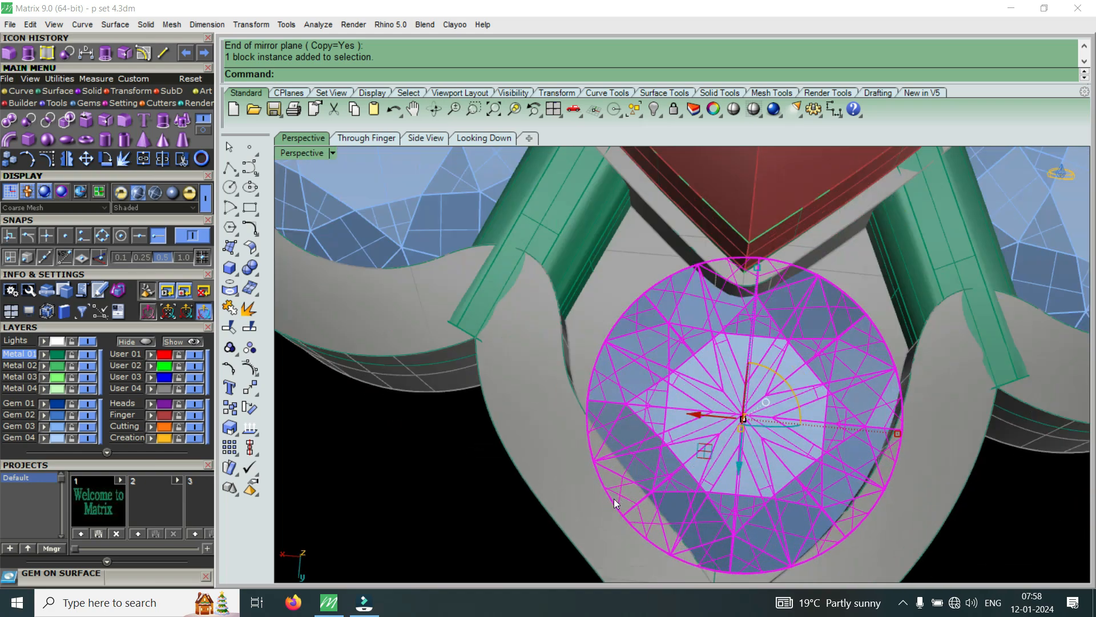
{"action": "right_click_drag", "start_coordinate": [615, 499], "coordinate": [584, 469]}
{"action": "scroll", "coordinate": [784, 434], "scroll_direction": "down", "scroll_amount": 5}
{"action": "right_click_drag", "start_coordinate": [781, 430], "coordinate": [760, 412]}
{"action": "scroll", "coordinate": [758, 410], "scroll_direction": "up", "scroll_amount": 5}
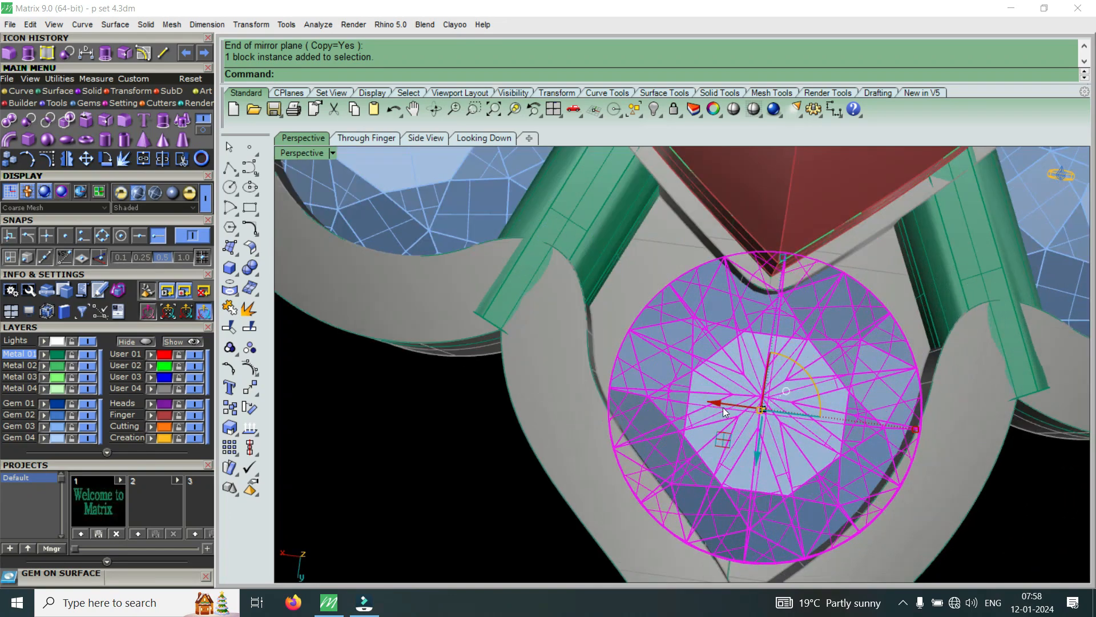
{"action": "scroll", "coordinate": [726, 412], "scroll_direction": "down", "scroll_amount": 5}
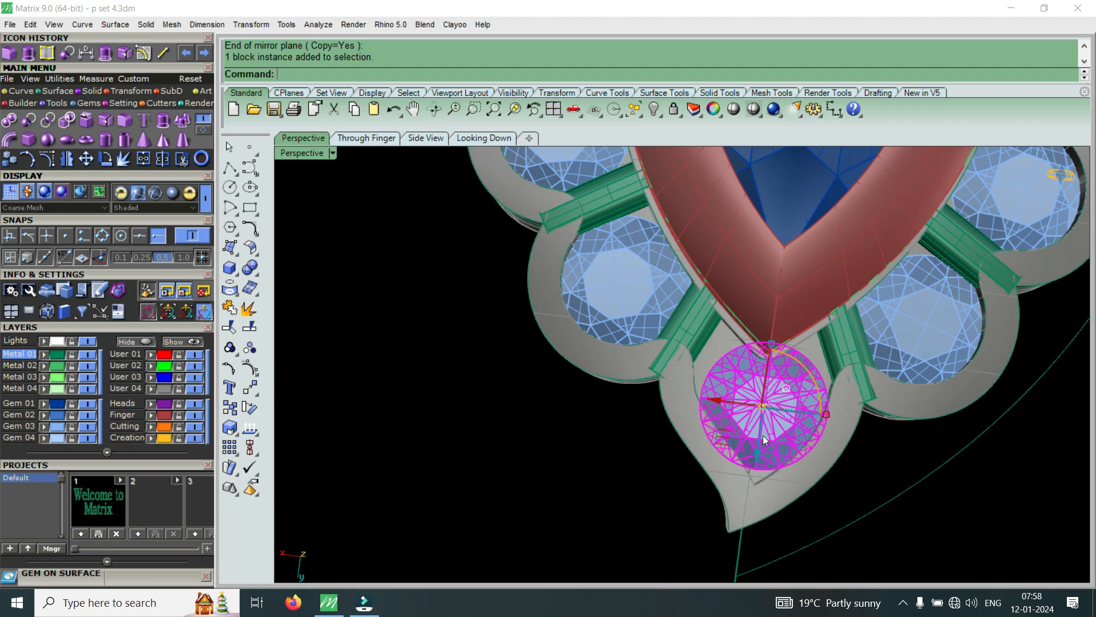
{"action": "scroll", "coordinate": [833, 426], "scroll_direction": "down", "scroll_amount": 5}
{"action": "scroll", "coordinate": [880, 431], "scroll_direction": "up", "scroll_amount": 5}
{"action": "right_click_drag", "start_coordinate": [881, 429], "coordinate": [755, 342]}
{"action": "scroll", "coordinate": [756, 342], "scroll_direction": "up", "scroll_amount": 3}
{"action": "scroll", "coordinate": [838, 388], "scroll_direction": "down", "scroll_amount": 4}
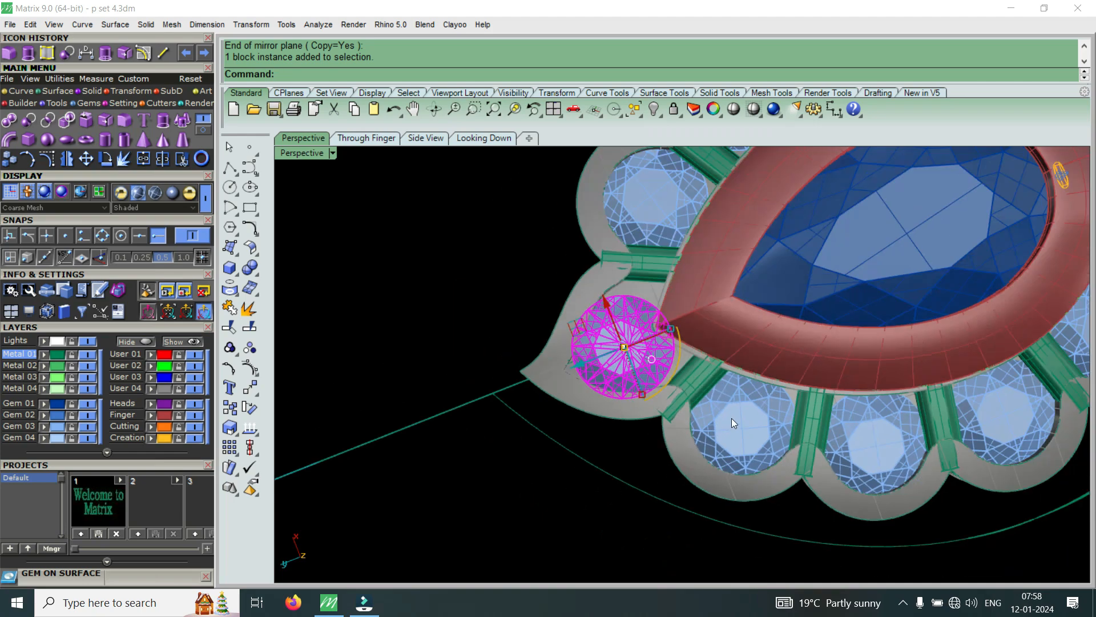
{"action": "scroll", "coordinate": [729, 421], "scroll_direction": "up", "scroll_amount": 4}
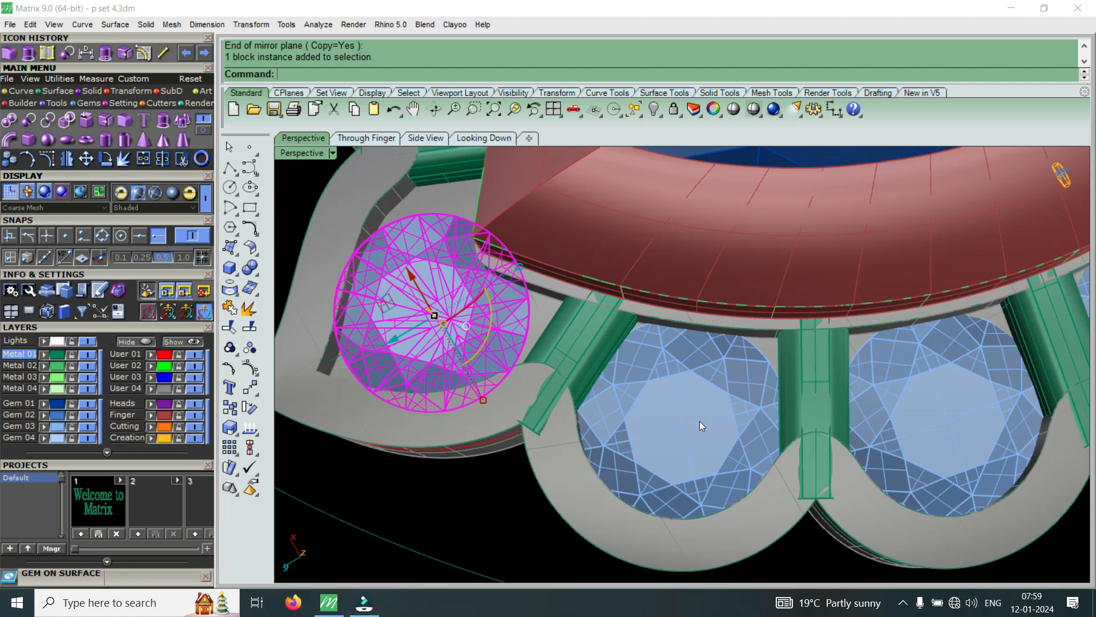
Nudge the round gem at the pointed tip slightly sideways within its petal and deselect it.
{"action": "scroll", "coordinate": [700, 422], "scroll_direction": "down", "scroll_amount": 5}
{"action": "scroll", "coordinate": [603, 395], "scroll_direction": "up", "scroll_amount": 4}
{"action": "right_click_drag", "start_coordinate": [603, 395], "coordinate": [671, 496]}
{"action": "scroll", "coordinate": [762, 354], "scroll_direction": "up", "scroll_amount": 6}
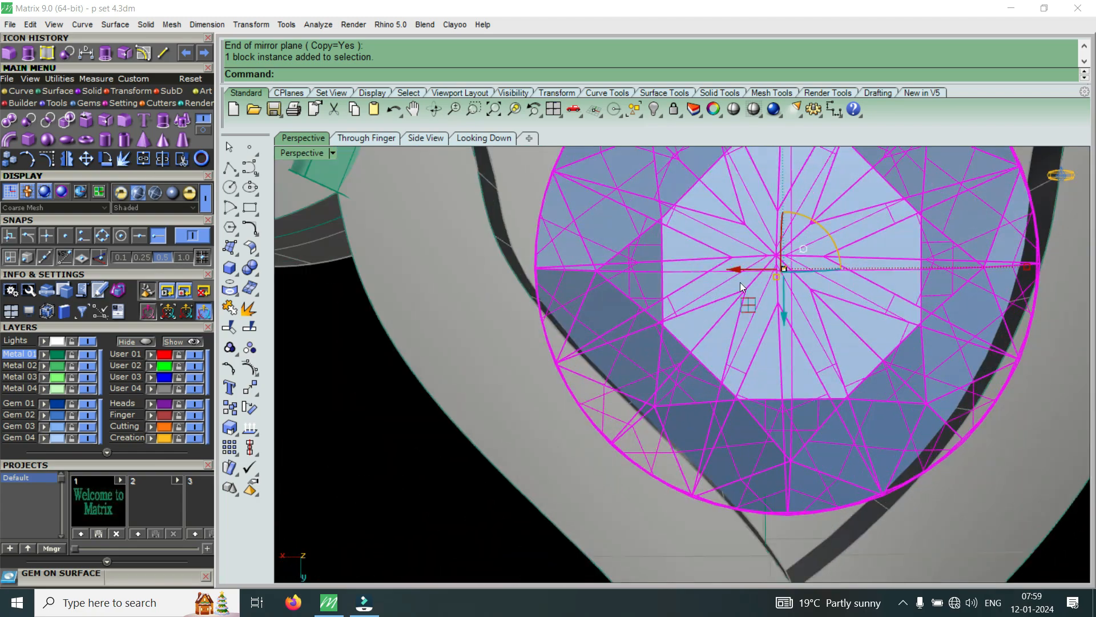
{"action": "left_click_drag", "start_coordinate": [738, 271], "coordinate": [742, 268]}
{"action": "scroll", "coordinate": [641, 370], "scroll_direction": "down", "scroll_amount": 3}
{"action": "scroll", "coordinate": [727, 385], "scroll_direction": "up", "scroll_amount": 3}
{"action": "key", "text": "Escape"}
Select the round gems on both sides of the halo plus the gem at the pointed tip, and group them.
{"action": "scroll", "coordinate": [692, 385], "scroll_direction": "down", "scroll_amount": 4}
{"action": "scroll", "coordinate": [717, 346], "scroll_direction": "up", "scroll_amount": 2}
{"action": "scroll", "coordinate": [724, 416], "scroll_direction": "down", "scroll_amount": 1}
{"action": "right_click_drag", "start_coordinate": [714, 417], "coordinate": [739, 397]}
{"action": "scroll", "coordinate": [739, 397], "scroll_direction": "up", "scroll_amount": 6}
{"action": "right_click_drag", "start_coordinate": [813, 402], "coordinate": [663, 420]}
{"action": "left_click", "coordinate": [702, 437]}
{"action": "scroll", "coordinate": [768, 367], "scroll_direction": "up", "scroll_amount": 2}
{"action": "left_click", "coordinate": [769, 367], "text": "shift"}
{"action": "scroll", "coordinate": [685, 472], "scroll_direction": "down", "scroll_amount": 4}
{"action": "scroll", "coordinate": [661, 420], "scroll_direction": "down", "scroll_amount": 4}
{"action": "scroll", "coordinate": [679, 263], "scroll_direction": "up", "scroll_amount": 6}
{"action": "left_click", "coordinate": [620, 326], "text": "shift"}
{"action": "scroll", "coordinate": [616, 328], "scroll_direction": "down", "scroll_amount": 5}
{"action": "scroll", "coordinate": [534, 389], "scroll_direction": "up", "scroll_amount": 4}
{"action": "right_click_drag", "start_coordinate": [534, 389], "coordinate": [643, 337]}
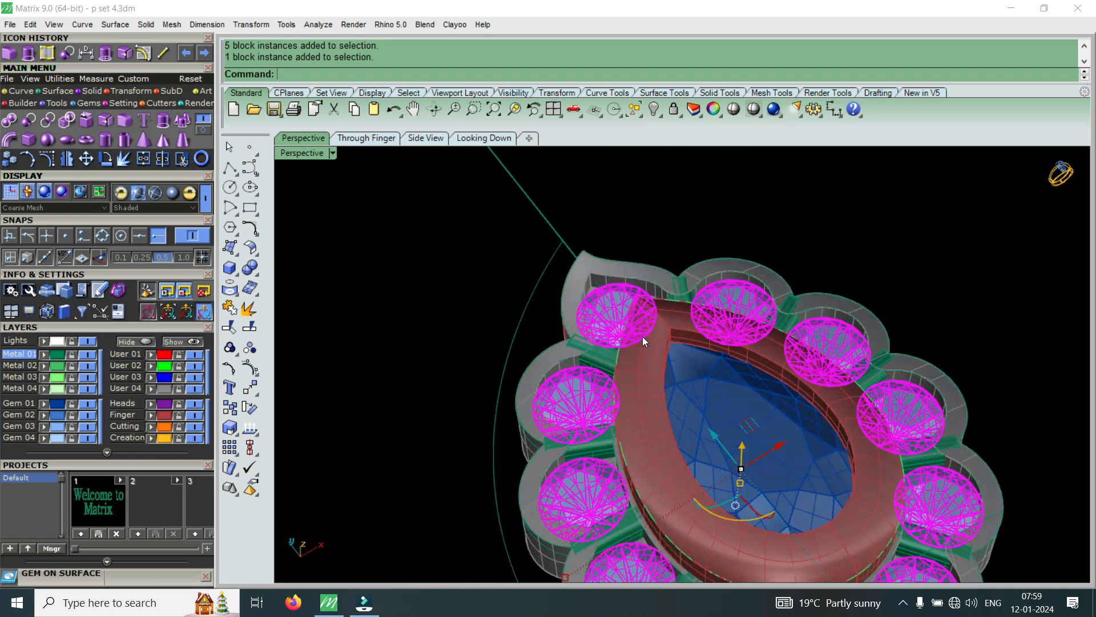
{"action": "type", "text": "Group"}
{"action": "key", "text": "Return"}
{"action": "key", "text": "Escape"}
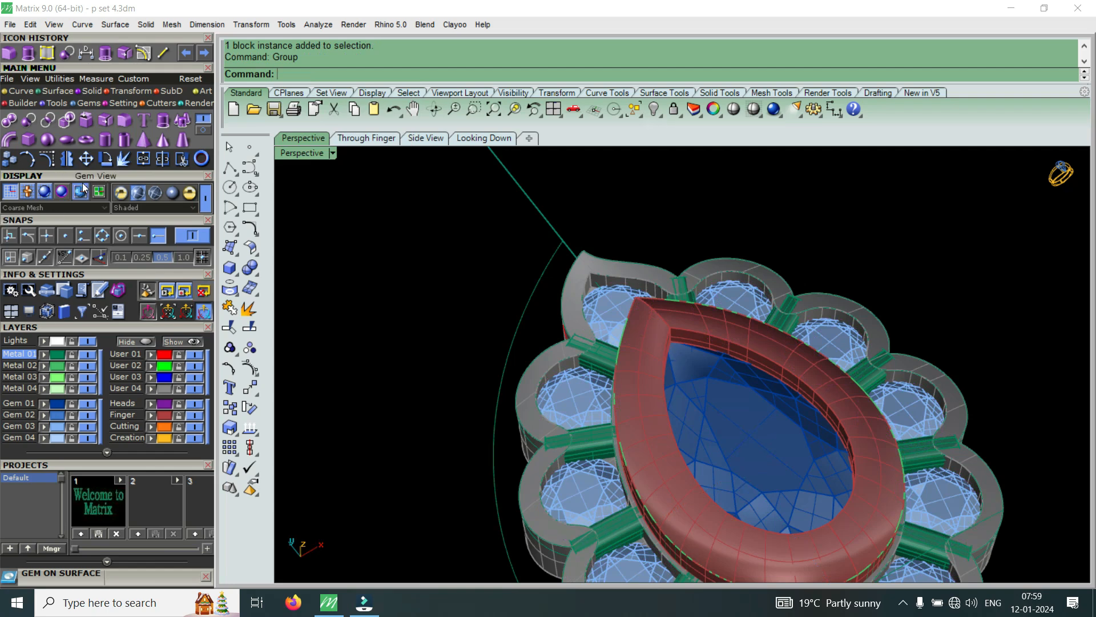
Fillet the upper inner edge of the scalloped halo all the way around with a 0.15 radius.
{"action": "left_click", "coordinate": [119, 120]}
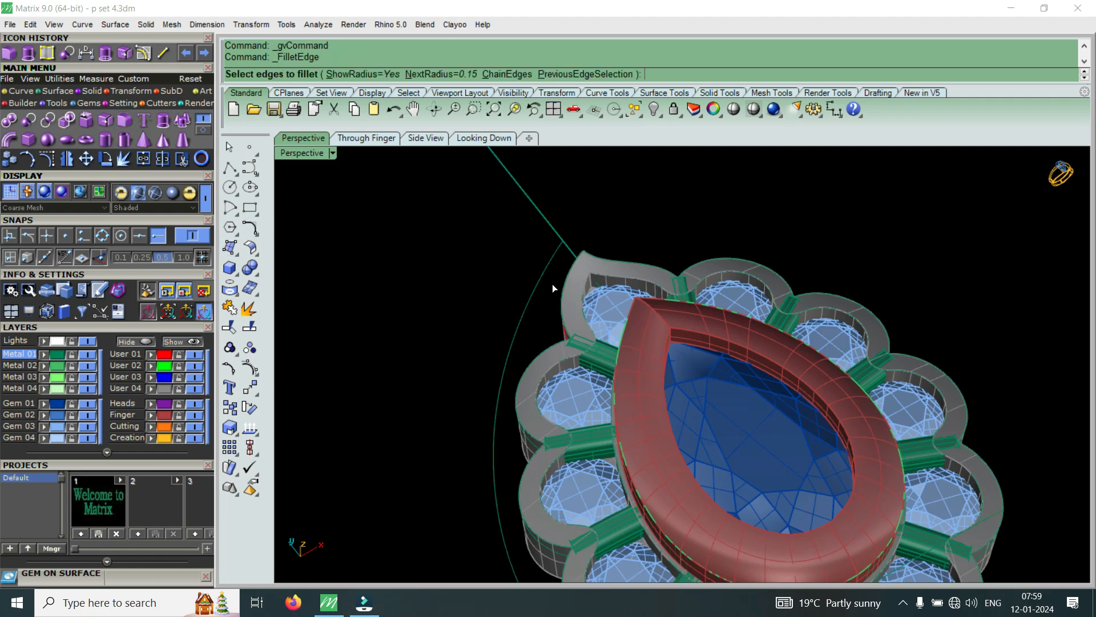
{"action": "scroll", "coordinate": [626, 288], "scroll_direction": "up", "scroll_amount": 2}
{"action": "left_click", "coordinate": [640, 282]}
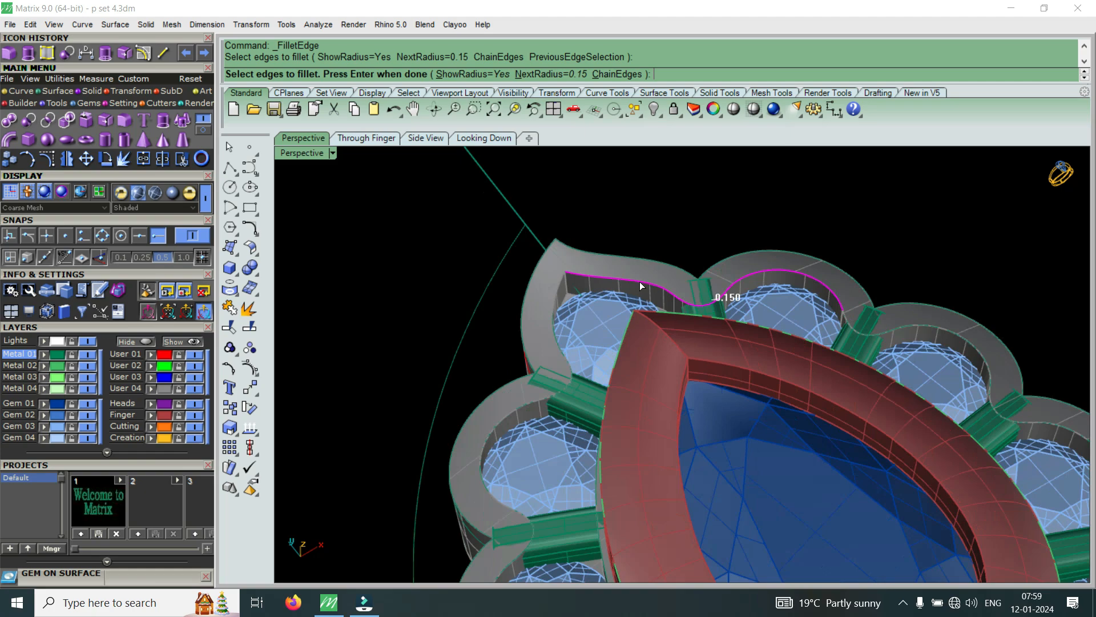
{"action": "scroll", "coordinate": [640, 282], "scroll_direction": "up", "scroll_amount": 2}
{"action": "scroll", "coordinate": [601, 312], "scroll_direction": "up", "scroll_amount": 3}
{"action": "left_click", "coordinate": [580, 255]}
{"action": "scroll", "coordinate": [581, 250], "scroll_direction": "down", "scroll_amount": 9}
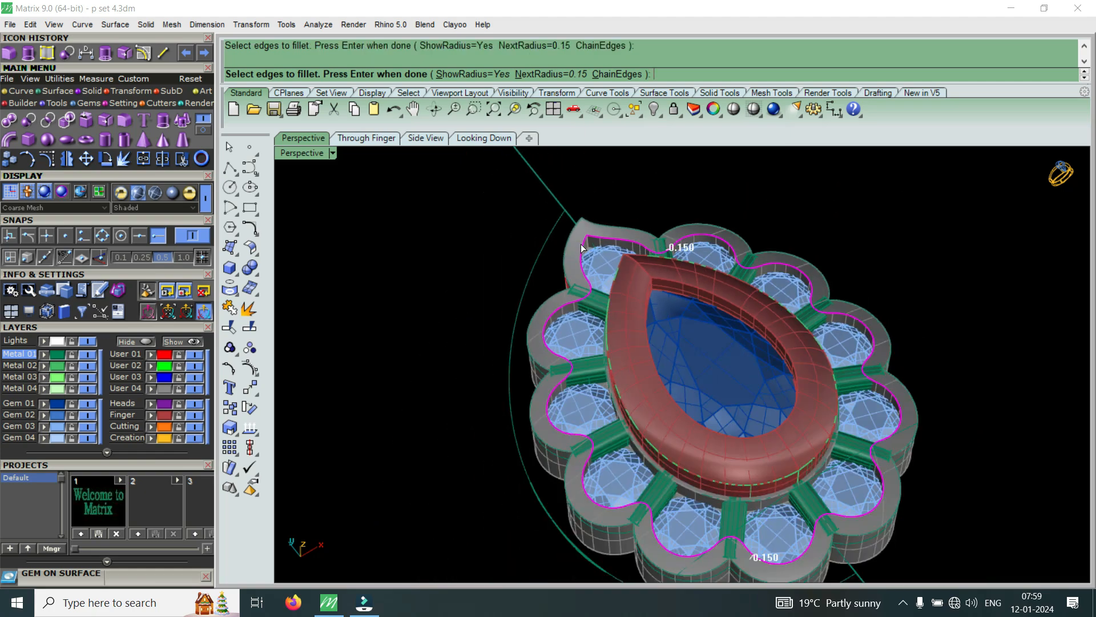
{"action": "scroll", "coordinate": [751, 287], "scroll_direction": "up", "scroll_amount": 1}
{"action": "scroll", "coordinate": [673, 217], "scroll_direction": "up", "scroll_amount": 4}
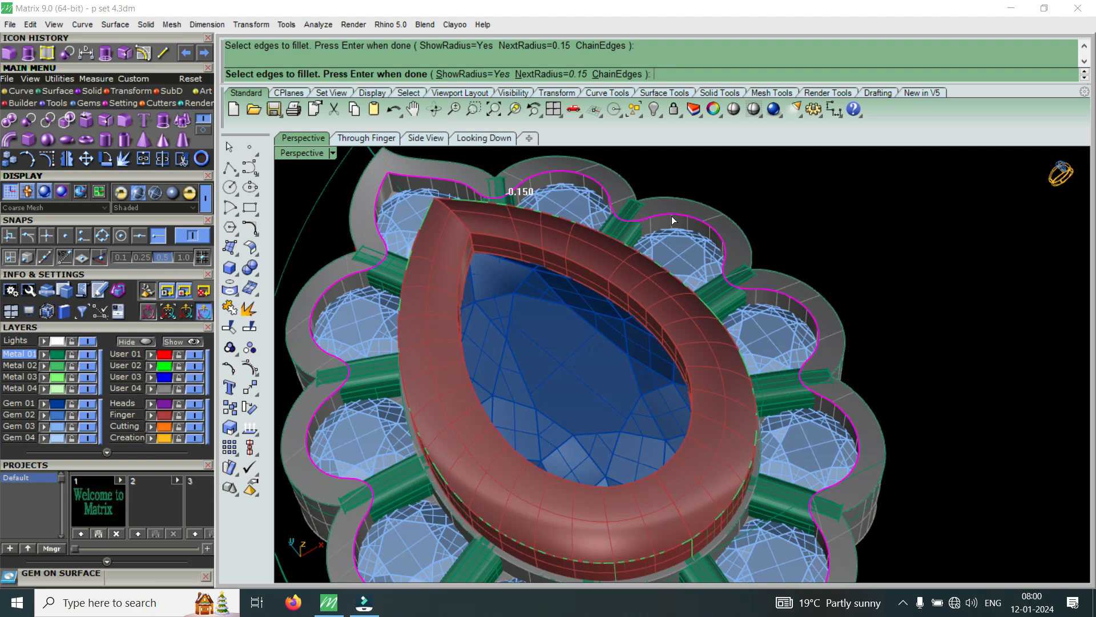
{"action": "key", "text": "Return"}
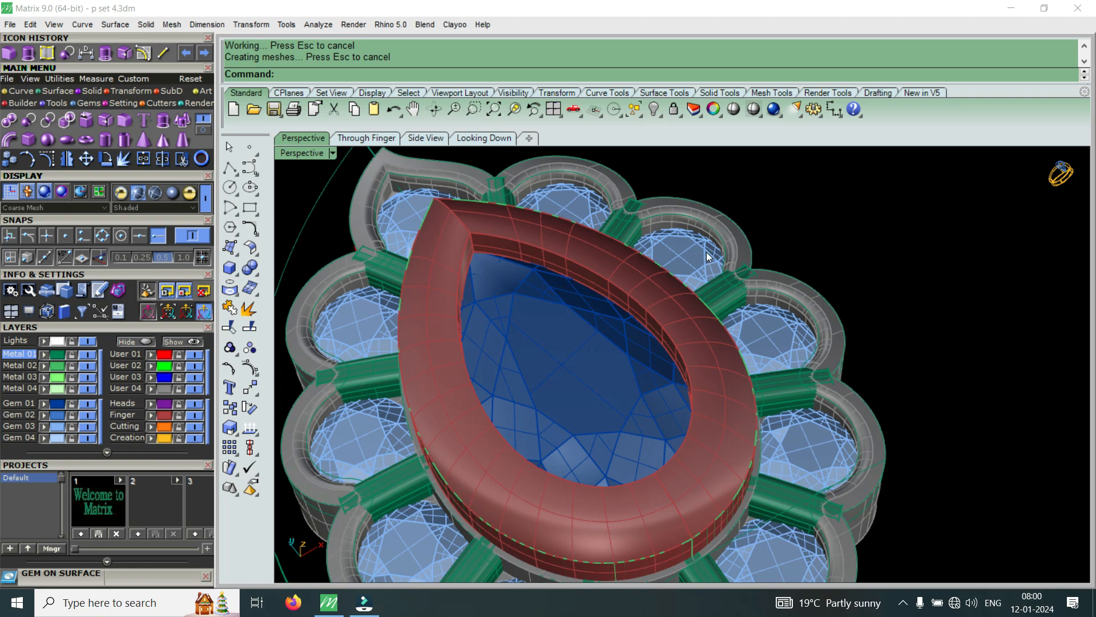
Select the filleted halo metal together with its divider blocks and group them, leaving the gems out.
{"action": "scroll", "coordinate": [781, 302], "scroll_direction": "down", "scroll_amount": 10}
{"action": "scroll", "coordinate": [656, 409], "scroll_direction": "up", "scroll_amount": 11}
{"action": "left_click", "coordinate": [689, 436]}
{"action": "scroll", "coordinate": [690, 436], "scroll_direction": "down", "scroll_amount": 9}
{"action": "scroll", "coordinate": [593, 297], "scroll_direction": "up", "scroll_amount": 6}
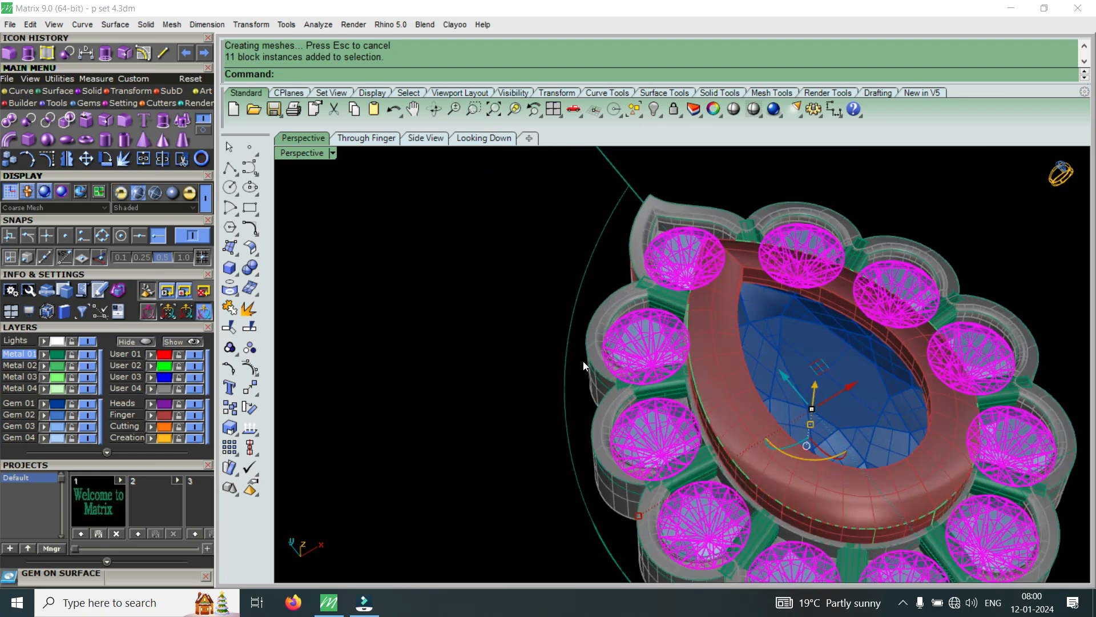
{"action": "right_click_drag", "start_coordinate": [584, 361], "coordinate": [689, 377]}
{"action": "scroll", "coordinate": [620, 330], "scroll_direction": "up", "scroll_amount": 7}
{"action": "left_click", "coordinate": [634, 321]}
{"action": "scroll", "coordinate": [633, 285], "scroll_direction": "down", "scroll_amount": 3}
{"action": "left_click", "coordinate": [629, 290]}
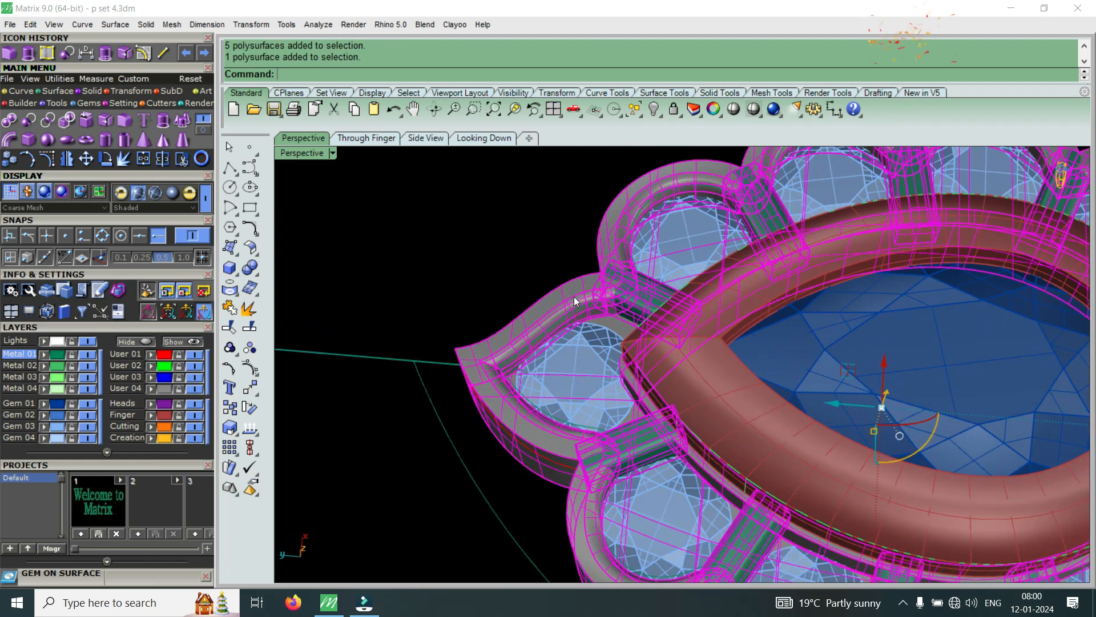
{"action": "key", "text": "ctrl+g"}
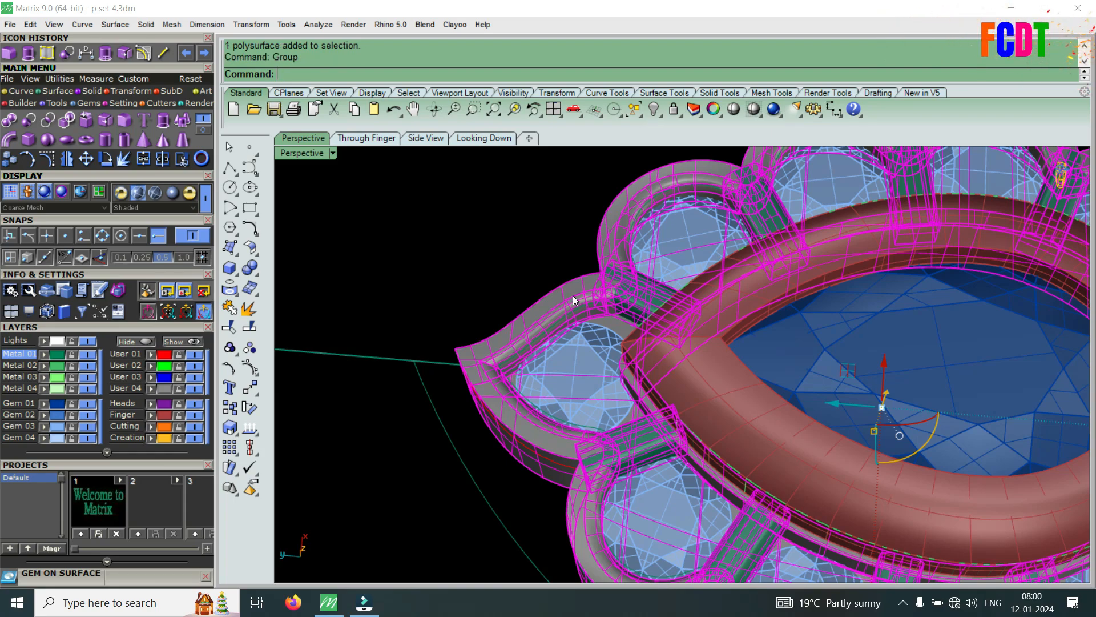
Group the divider blocks and scalloped metal of the halo lying over the reference photo, and deselect it.
{"action": "scroll", "coordinate": [573, 297], "scroll_direction": "down", "scroll_amount": 14}
{"action": "scroll", "coordinate": [969, 349], "scroll_direction": "up", "scroll_amount": 14}
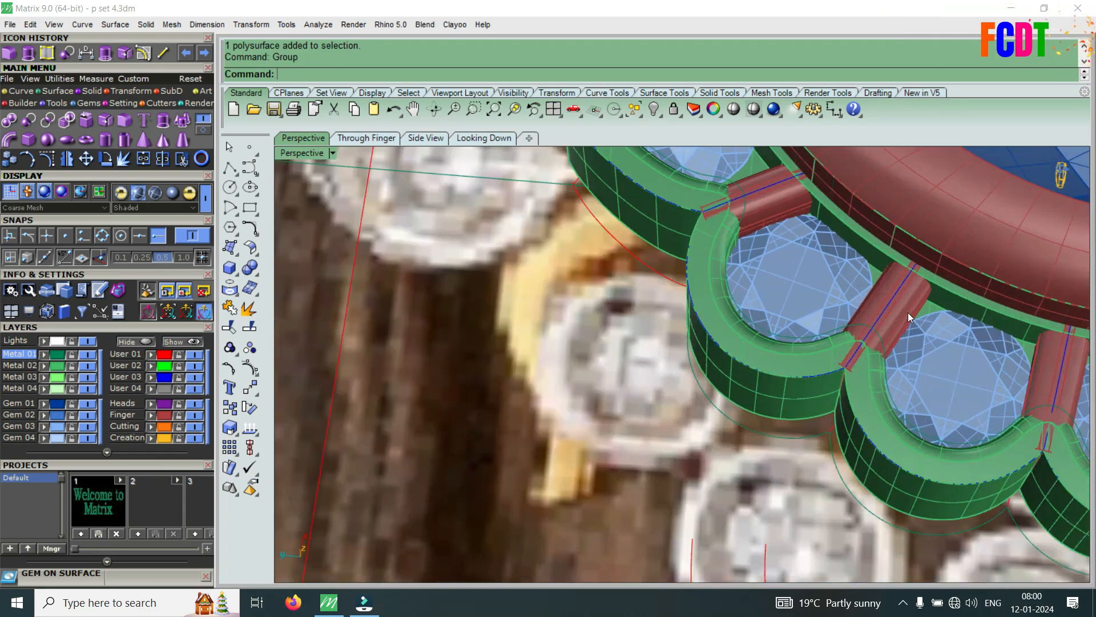
{"action": "left_click", "coordinate": [869, 340]}
{"action": "scroll", "coordinate": [713, 291], "scroll_direction": "down", "scroll_amount": 5}
{"action": "scroll", "coordinate": [663, 324], "scroll_direction": "up", "scroll_amount": 5}
{"action": "left_click", "coordinate": [661, 330], "text": "shift"}
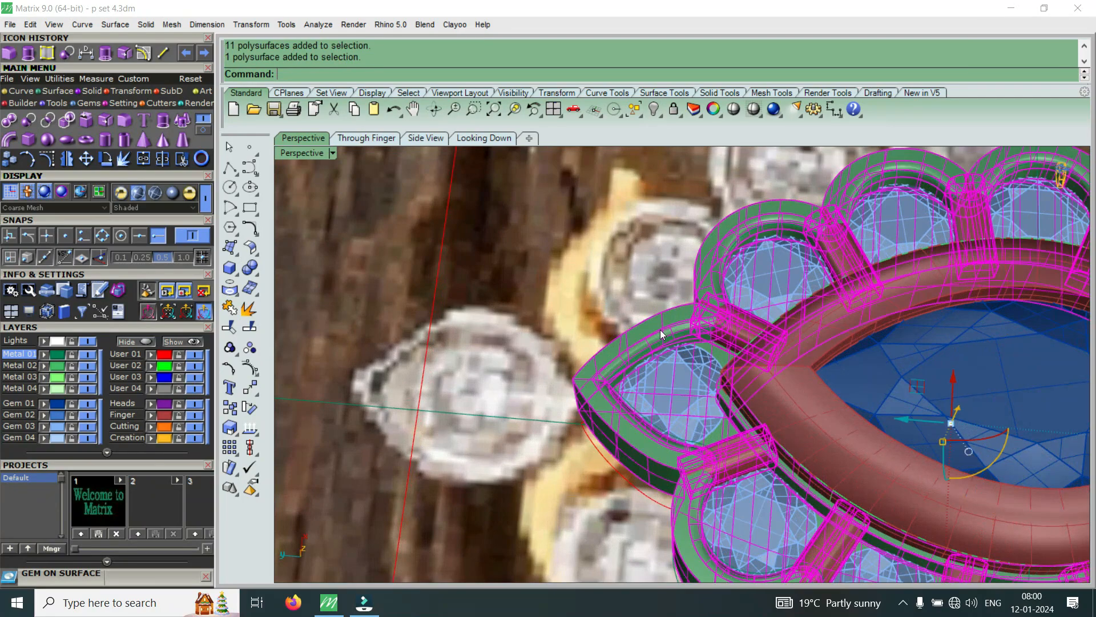
{"action": "key", "text": "ctrl+g"}
{"action": "scroll", "coordinate": [851, 323], "scroll_direction": "down", "scroll_amount": 14}
{"action": "key", "text": "Escape"}
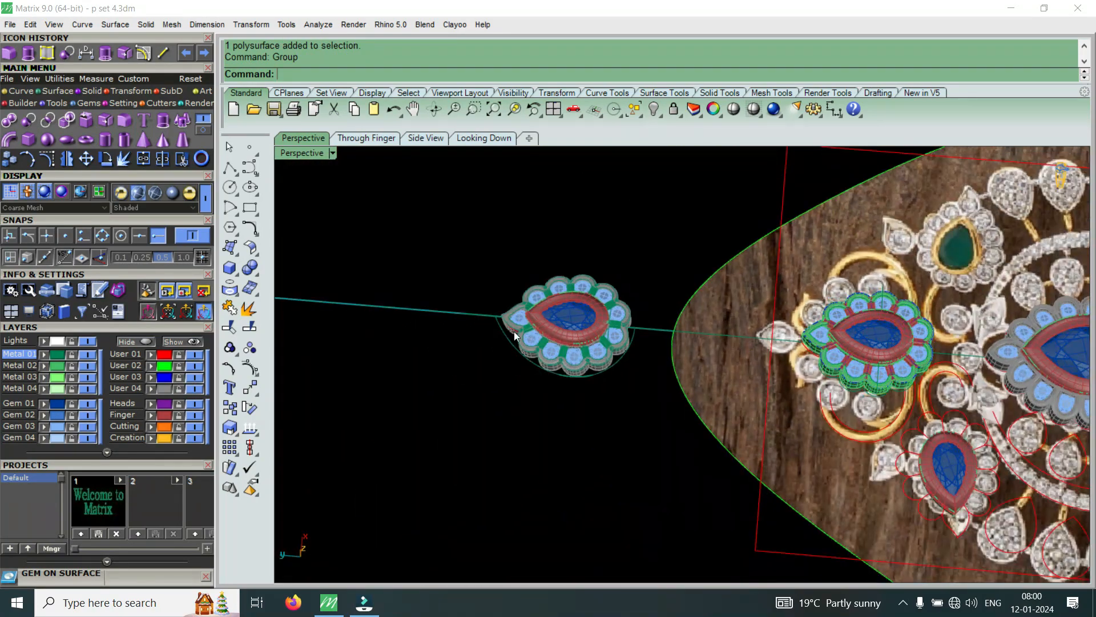
Select the grouped round gems of the halo outside the photo and start Gem Cutter on them.
{"action": "scroll", "coordinate": [529, 342], "scroll_direction": "up", "scroll_amount": 14}
{"action": "left_click", "coordinate": [583, 362]}
{"action": "scroll", "coordinate": [551, 332], "scroll_direction": "down", "scroll_amount": 5}
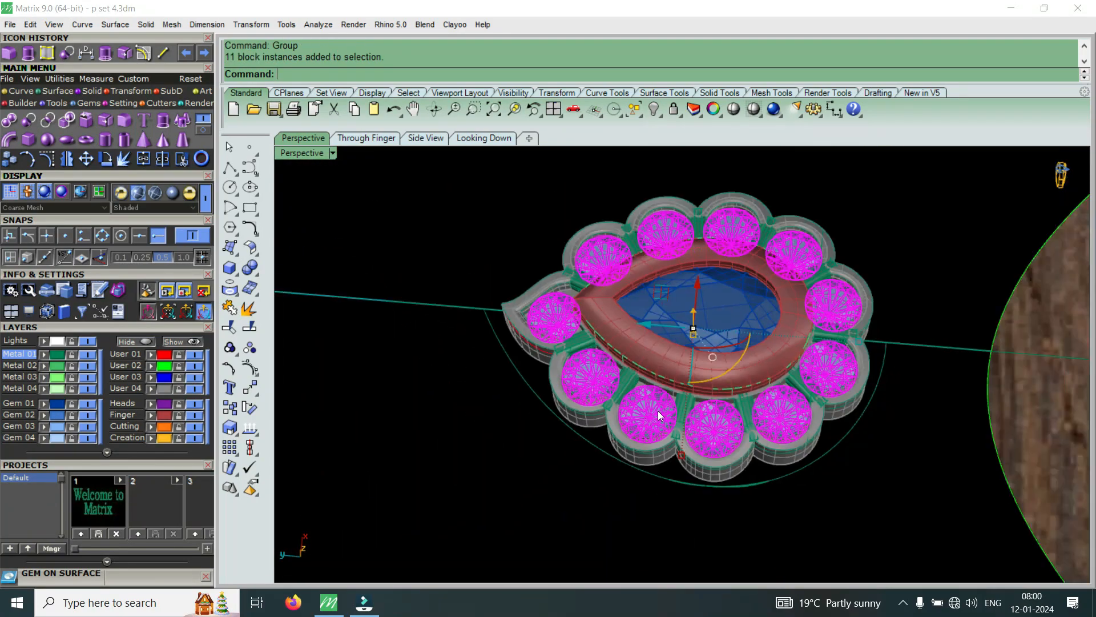
{"action": "right_click_drag", "start_coordinate": [707, 387], "coordinate": [664, 328]}
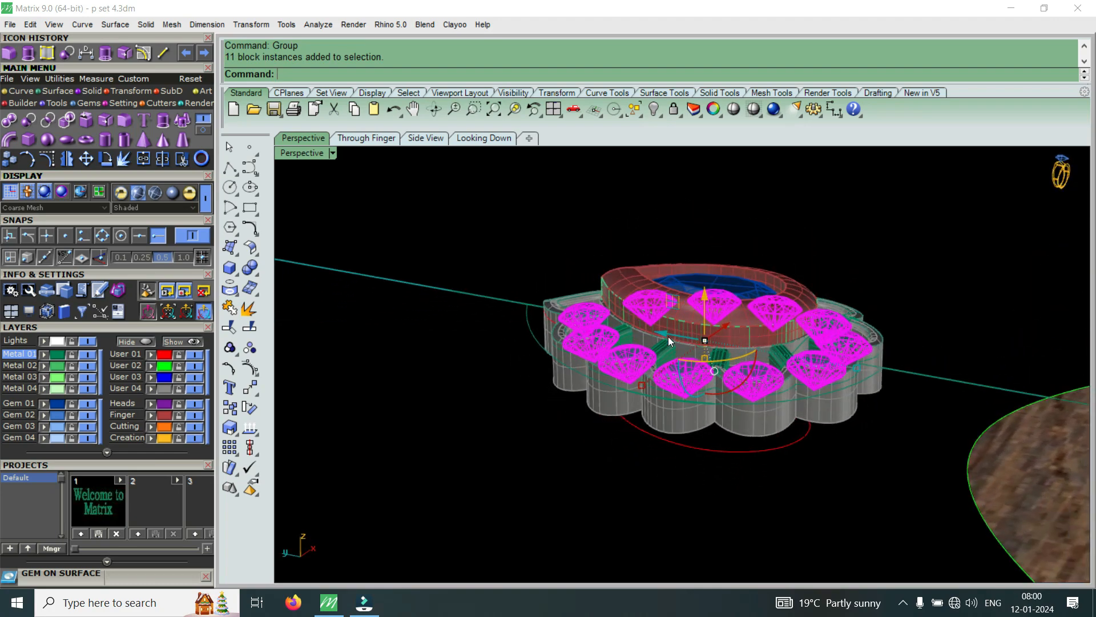
{"action": "key", "text": "F6"}
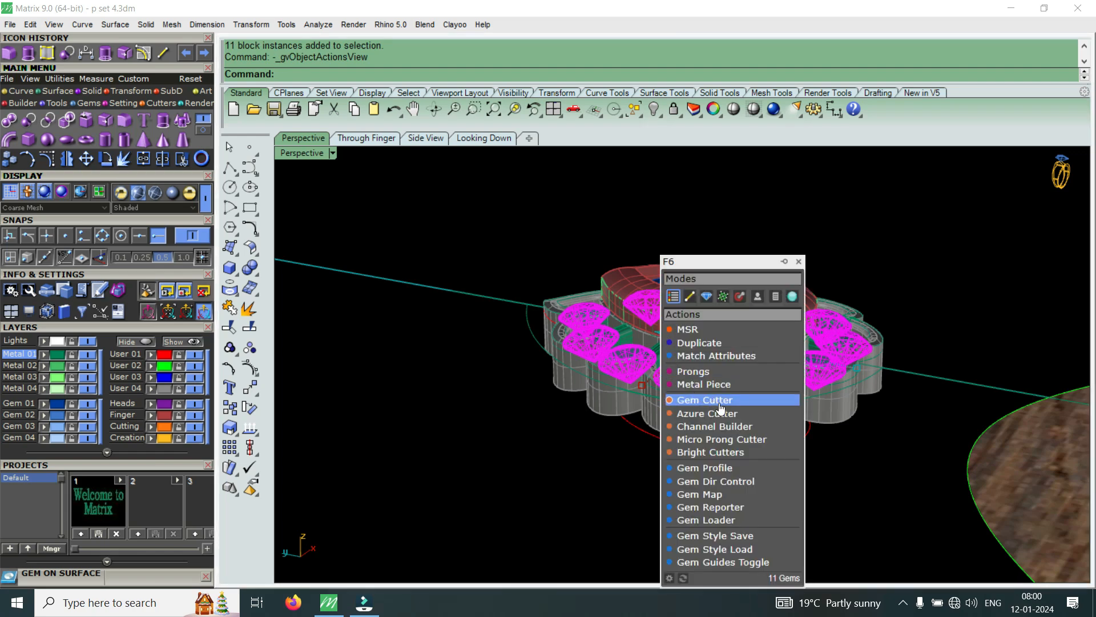
{"action": "left_click", "coordinate": [719, 403]}
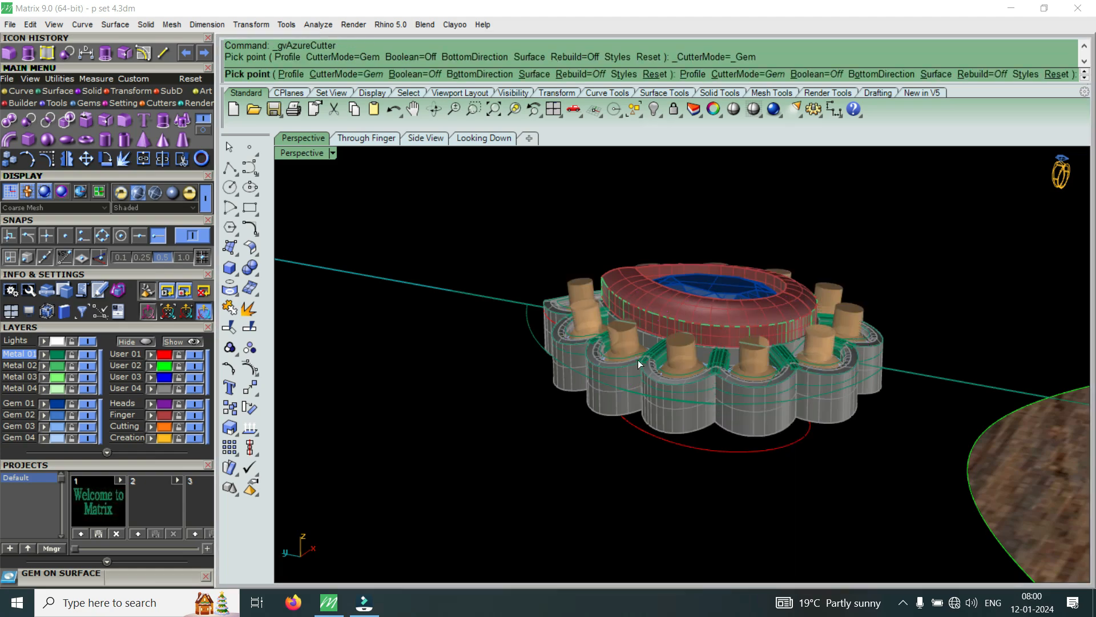
{"action": "scroll", "coordinate": [646, 350], "scroll_direction": "up", "scroll_amount": 5}
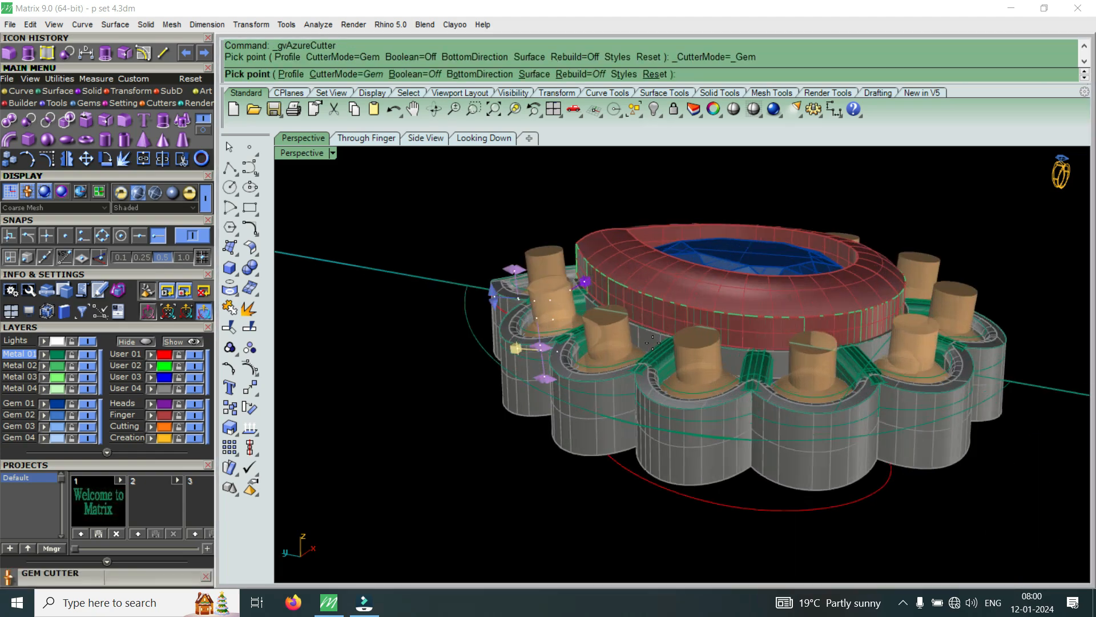
{"action": "scroll", "coordinate": [655, 343], "scroll_direction": "down", "scroll_amount": 8}
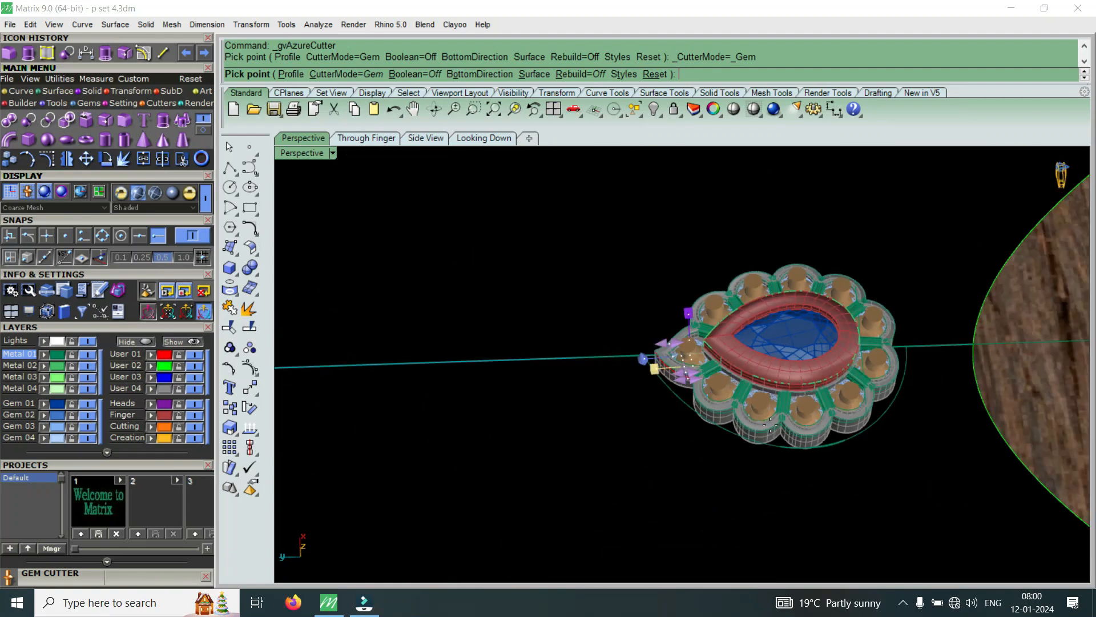
{"action": "scroll", "coordinate": [778, 392], "scroll_direction": "up", "scroll_amount": 1}
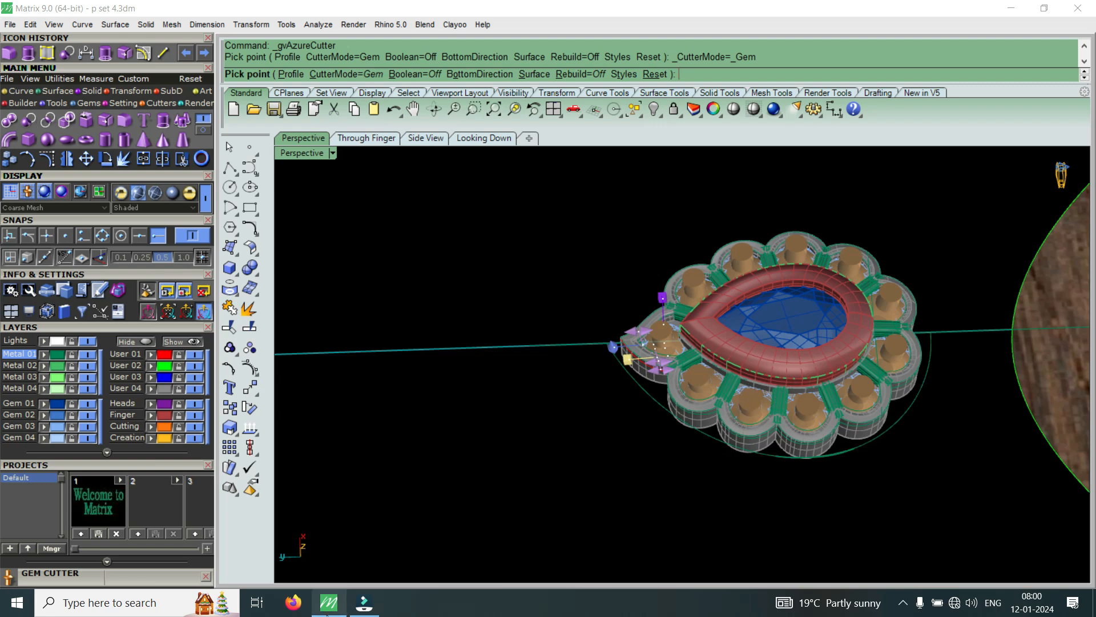
Raise the gem cutters' girdle width to 18% and fine-tune it slightly lower.
{"action": "left_click", "coordinate": [179, 576]}
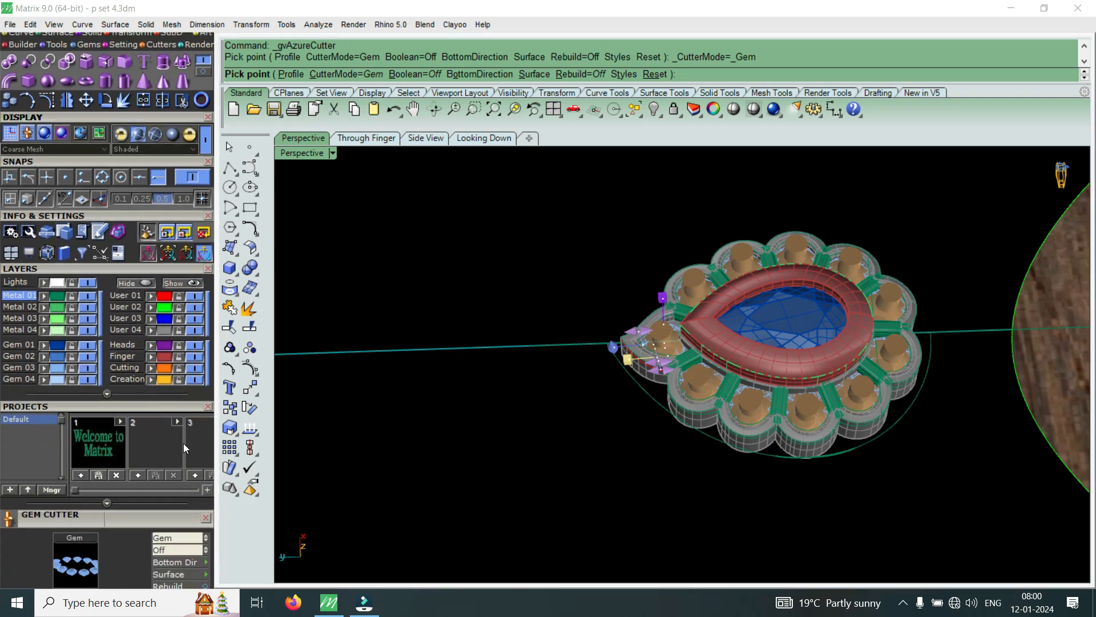
{"action": "left_click", "coordinate": [152, 447]}
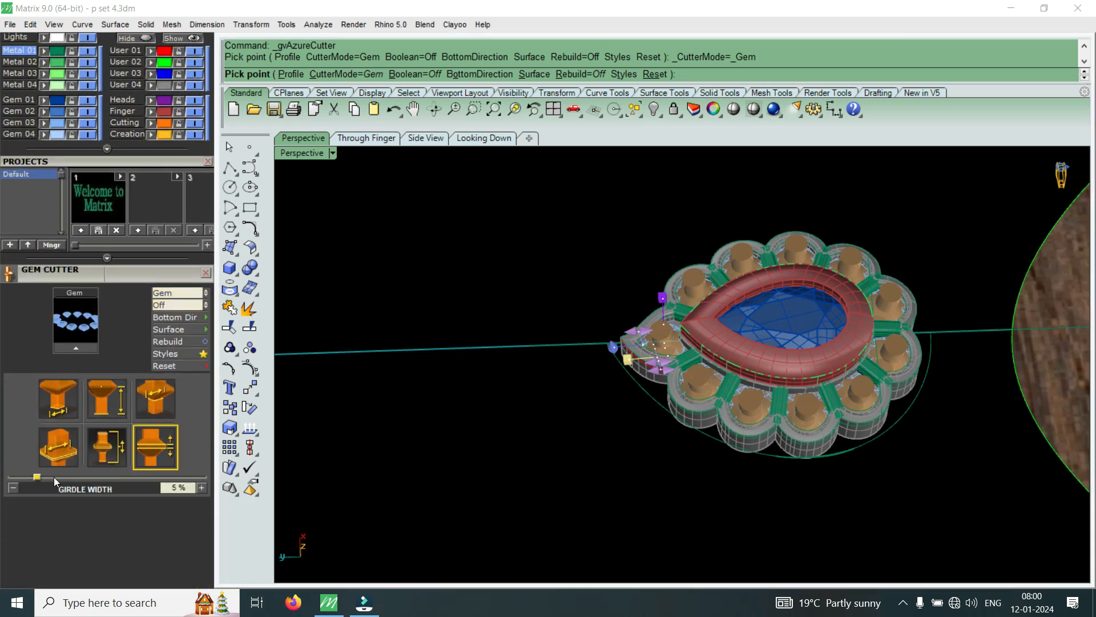
{"action": "left_click_drag", "start_coordinate": [46, 475], "coordinate": [123, 477]}
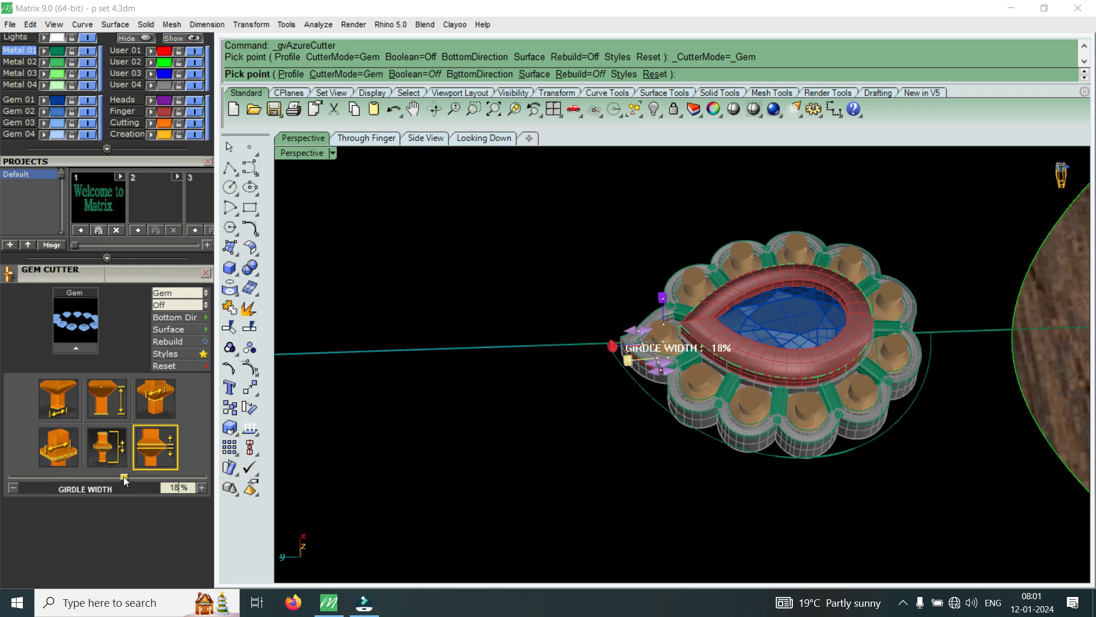
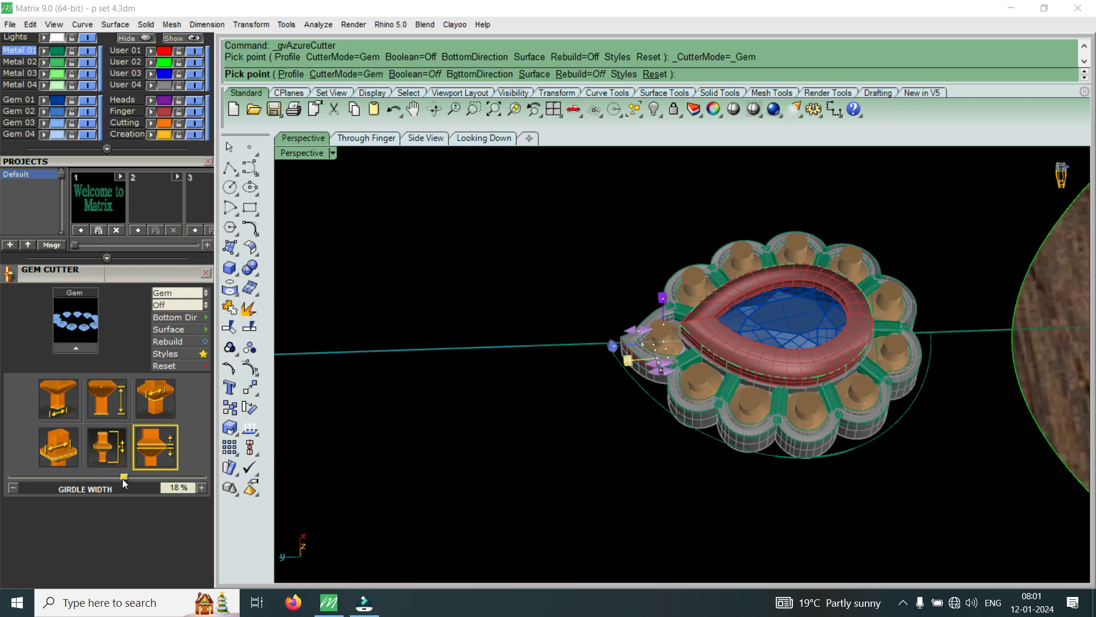
{"action": "left_click_drag", "start_coordinate": [122, 479], "coordinate": [111, 482]}
{"action": "left_click_drag", "start_coordinate": [169, 275], "coordinate": [118, 574]}
{"action": "scroll", "coordinate": [828, 389], "scroll_direction": "up", "scroll_amount": 11}
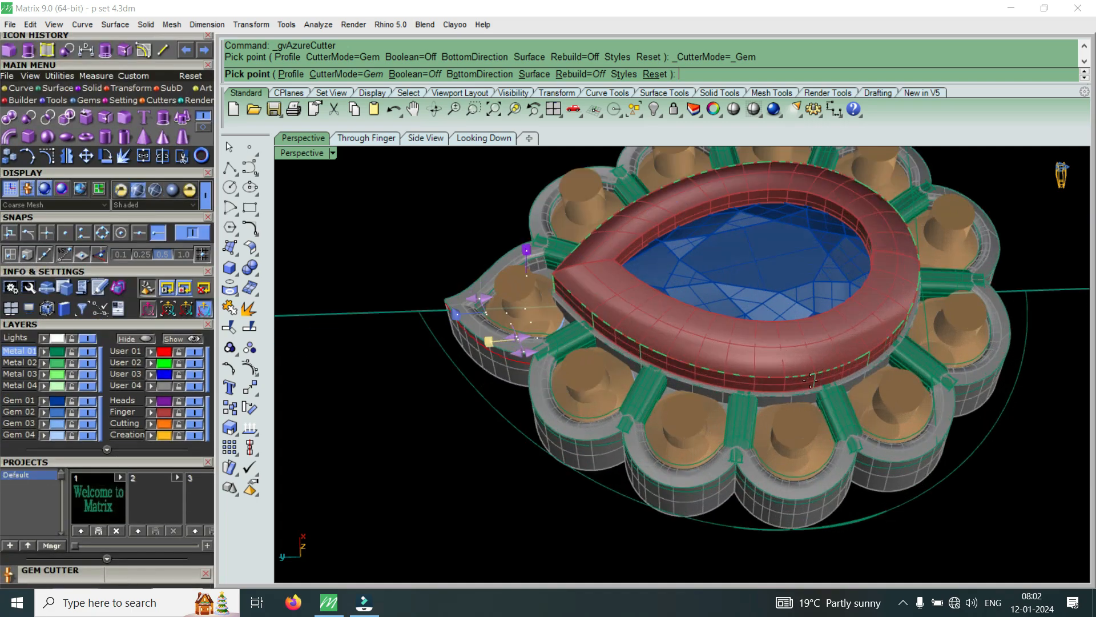
Check how the gem cutters sit in the halo petals, finalise the cutters and leave them deselected.
{"action": "scroll", "coordinate": [734, 444], "scroll_direction": "down", "scroll_amount": 7}
{"action": "right_click_drag", "start_coordinate": [734, 444], "coordinate": [627, 356]}
{"action": "scroll", "coordinate": [703, 443], "scroll_direction": "up", "scroll_amount": 8}
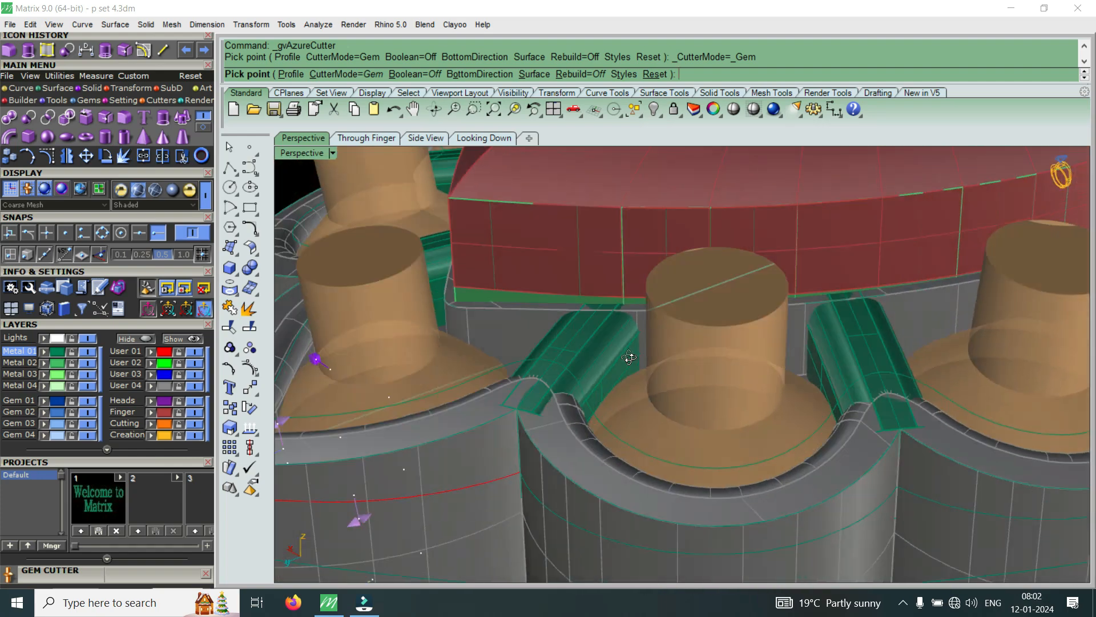
{"action": "scroll", "coordinate": [627, 356], "scroll_direction": "up", "scroll_amount": 2}
{"action": "right_click_drag", "start_coordinate": [598, 393], "coordinate": [687, 418]}
{"action": "scroll", "coordinate": [570, 264], "scroll_direction": "down", "scroll_amount": 4}
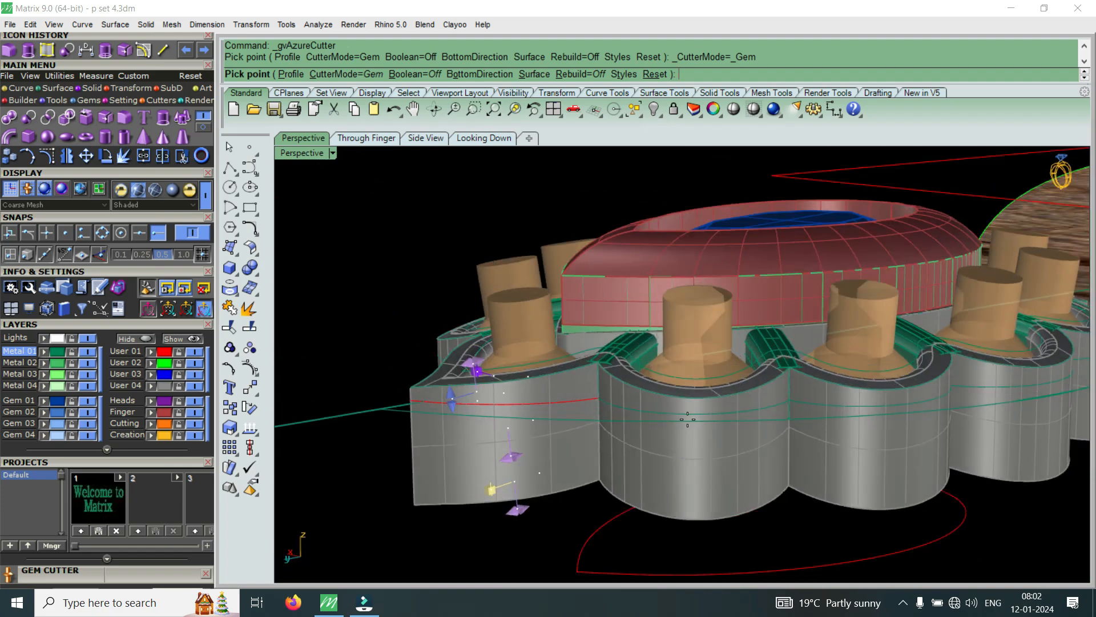
{"action": "scroll", "coordinate": [689, 418], "scroll_direction": "up", "scroll_amount": 5}
{"action": "right_click", "coordinate": [688, 417]}
{"action": "right_click_drag", "start_coordinate": [689, 372], "coordinate": [687, 442]}
{"action": "right_click_drag", "start_coordinate": [717, 364], "coordinate": [647, 332]}
{"action": "scroll", "coordinate": [641, 341], "scroll_direction": "down", "scroll_amount": 15}
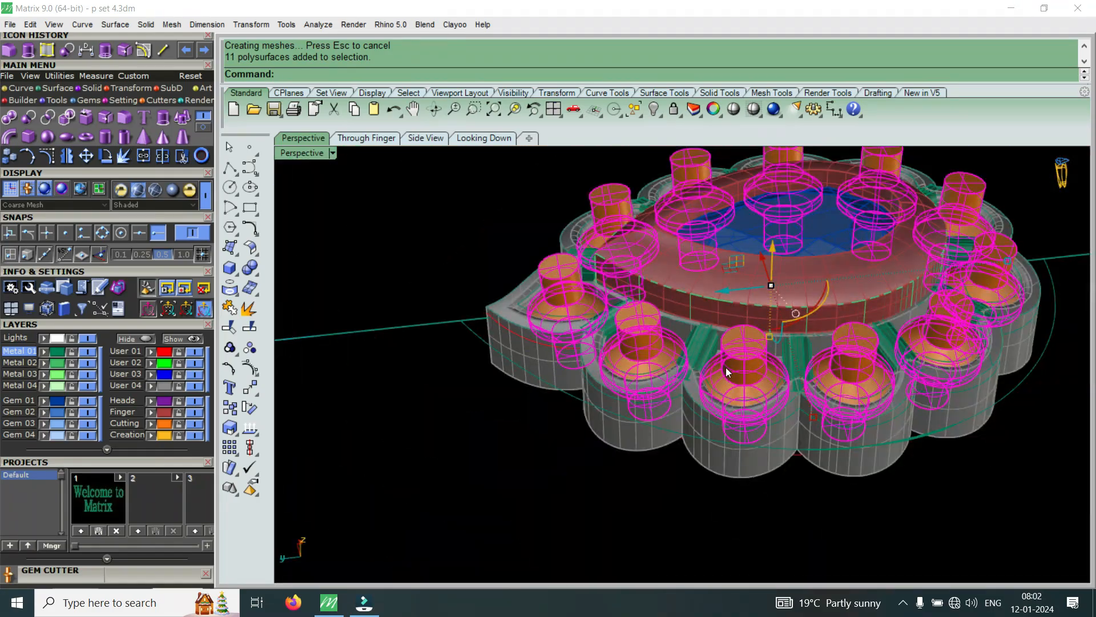
{"action": "key", "text": "Escape"}
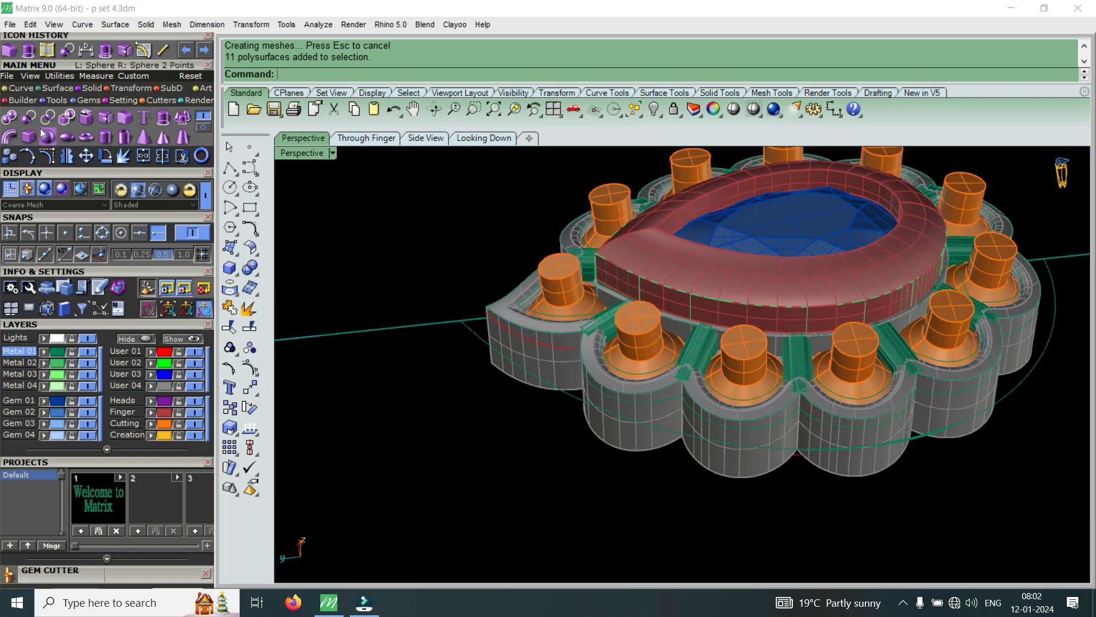
Subtract the grouped gem cutters from the grouped halo metal with a Boolean difference.
{"action": "left_click", "coordinate": [29, 117]}
{"action": "scroll", "coordinate": [484, 372], "scroll_direction": "up", "scroll_amount": 5}
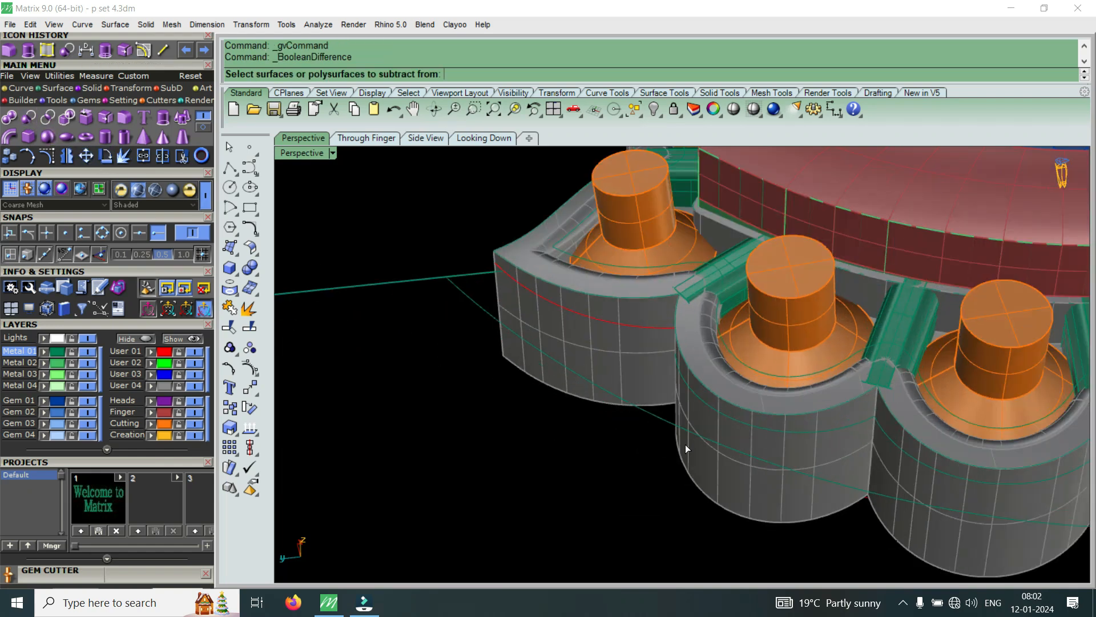
{"action": "left_click", "coordinate": [744, 480]}
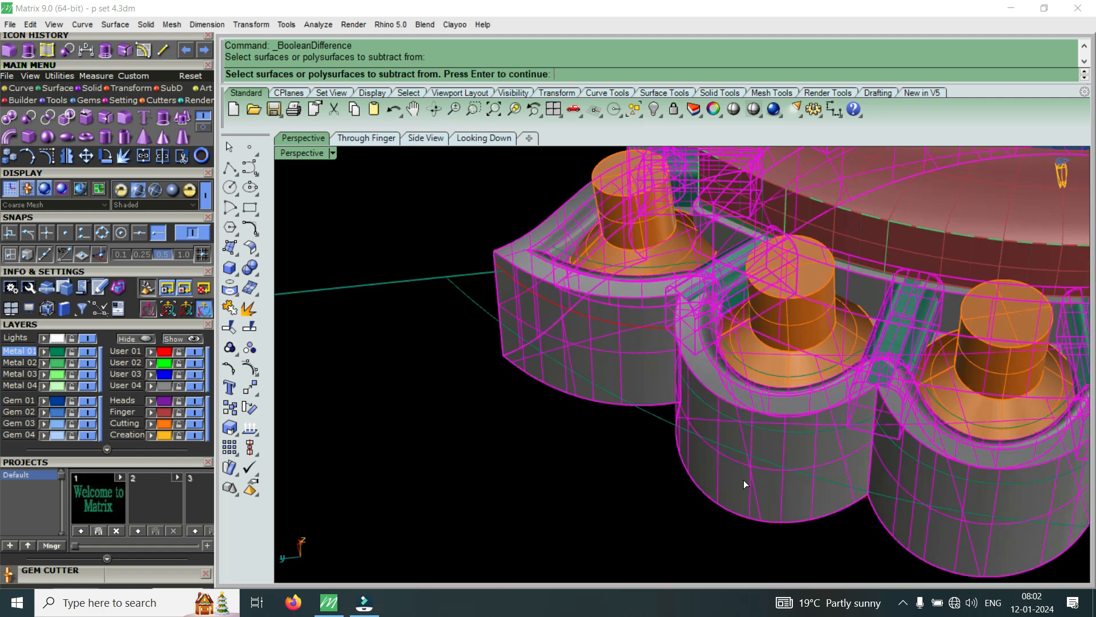
{"action": "left_click", "coordinate": [744, 484]}
{"action": "key", "text": "Return"}
{"action": "left_click", "coordinate": [786, 311]}
{"action": "key", "text": "Return"}
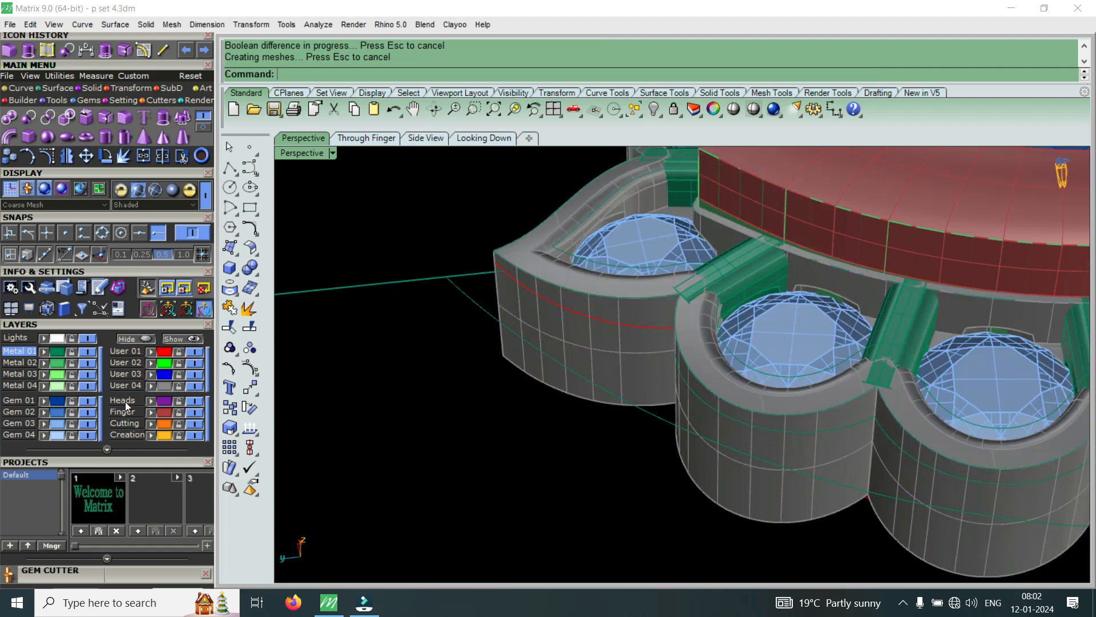
Hide the Gem 03 layer to expose the seats cut into the halo.
{"action": "scroll", "coordinate": [840, 340], "scroll_direction": "up", "scroll_amount": 5}
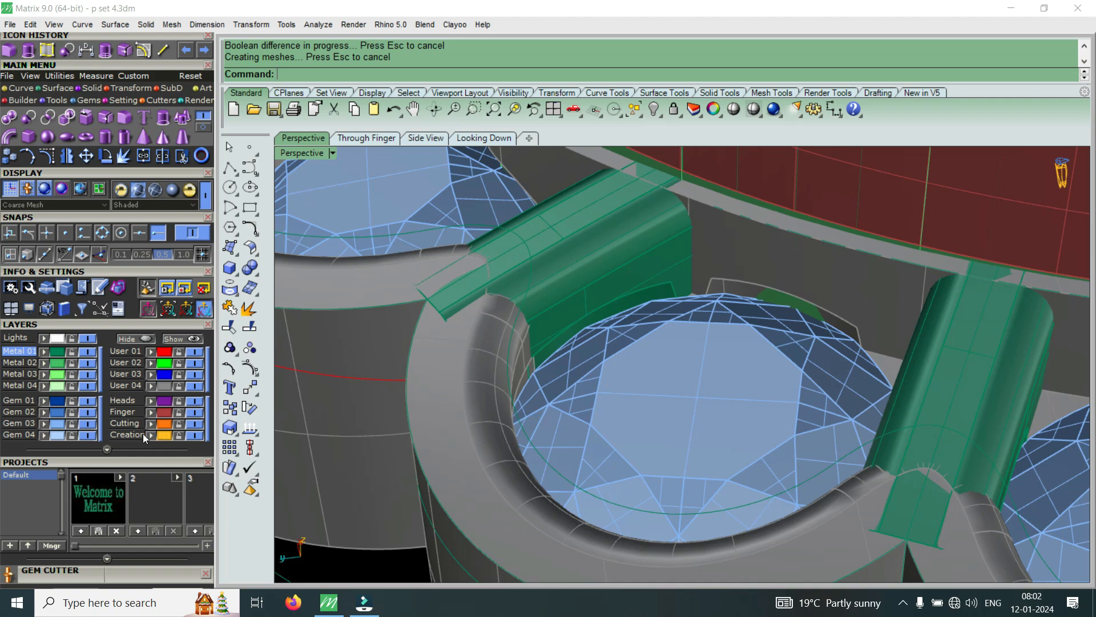
{"action": "left_click", "coordinate": [93, 424]}
{"action": "scroll", "coordinate": [622, 430], "scroll_direction": "down", "scroll_amount": 5}
{"action": "right_click_drag", "start_coordinate": [802, 397], "coordinate": [549, 386]}
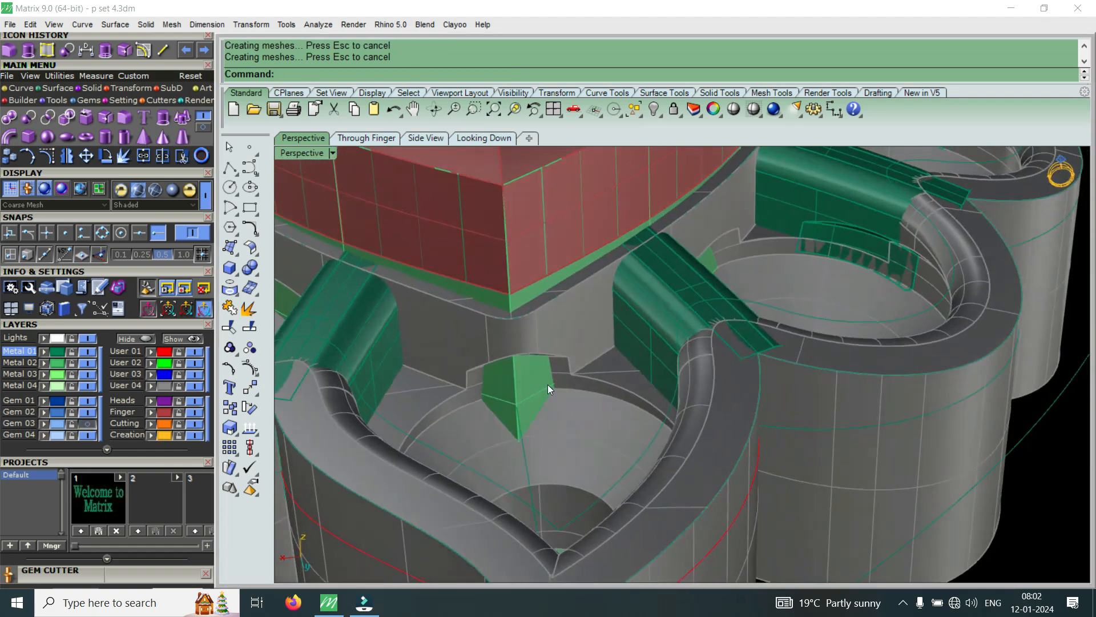
{"action": "scroll", "coordinate": [567, 390], "scroll_direction": "down", "scroll_amount": 3}
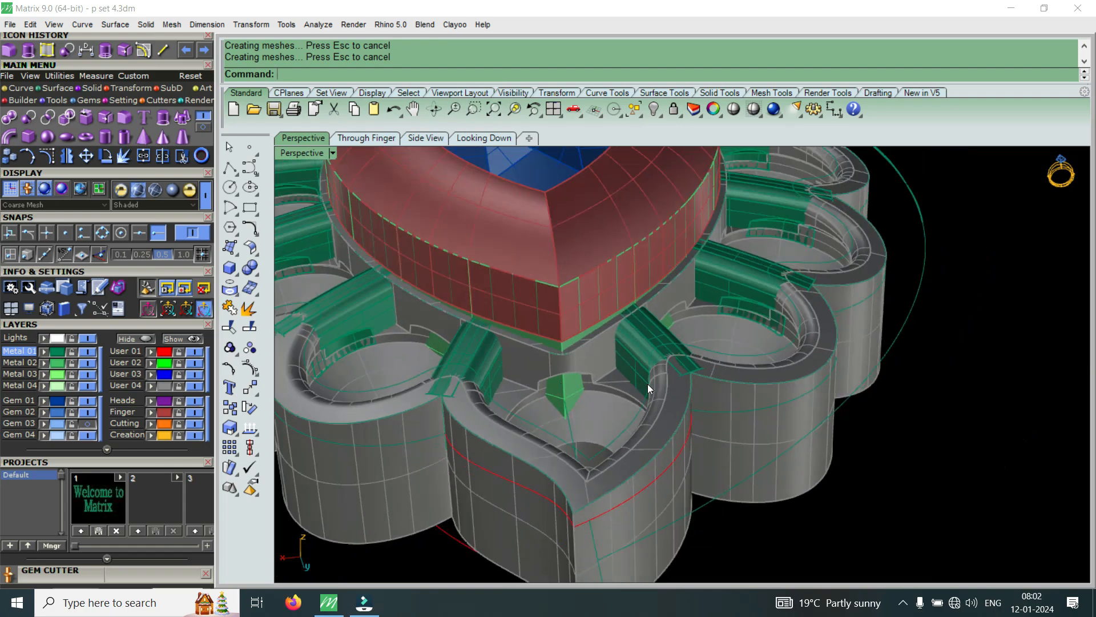
Examine the cut seats around the halo where they meet the centre setting's rim and the divider blocks.
{"action": "scroll", "coordinate": [638, 380], "scroll_direction": "down", "scroll_amount": 6}
{"action": "right_click_drag", "start_coordinate": [635, 380], "coordinate": [533, 399]}
{"action": "scroll", "coordinate": [685, 365], "scroll_direction": "up", "scroll_amount": 5}
{"action": "right_click_drag", "start_coordinate": [714, 359], "coordinate": [697, 338]}
{"action": "scroll", "coordinate": [711, 345], "scroll_direction": "down", "scroll_amount": 4}
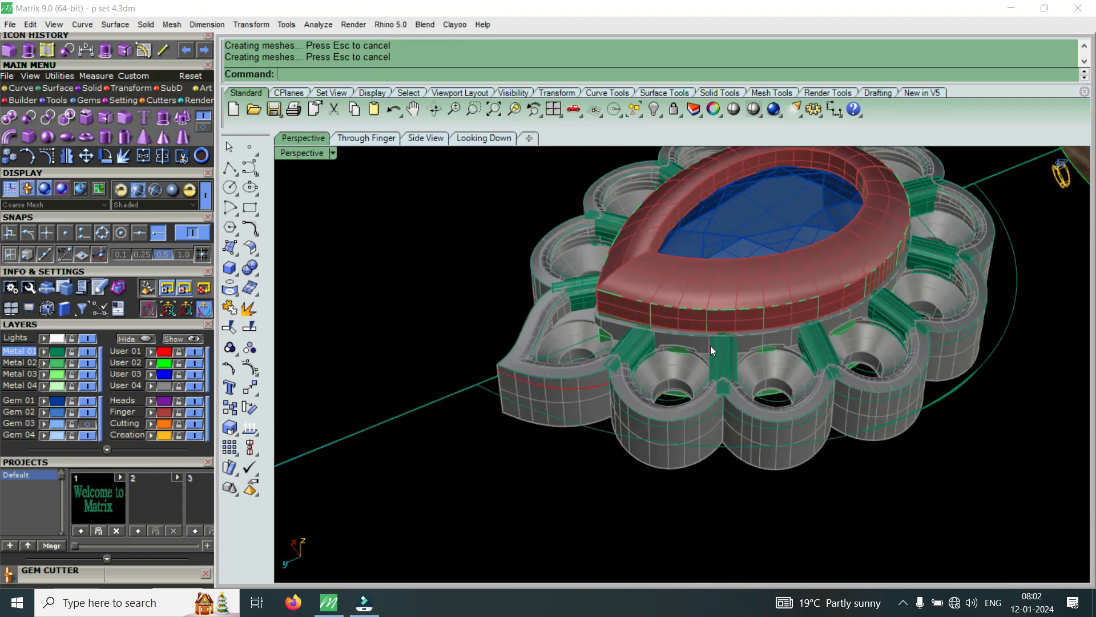
{"action": "scroll", "coordinate": [711, 345], "scroll_direction": "up", "scroll_amount": 5}
{"action": "scroll", "coordinate": [884, 343], "scroll_direction": "down", "scroll_amount": 4}
{"action": "right_click_drag", "start_coordinate": [884, 344], "coordinate": [793, 328]}
{"action": "scroll", "coordinate": [815, 403], "scroll_direction": "up", "scroll_amount": 4}
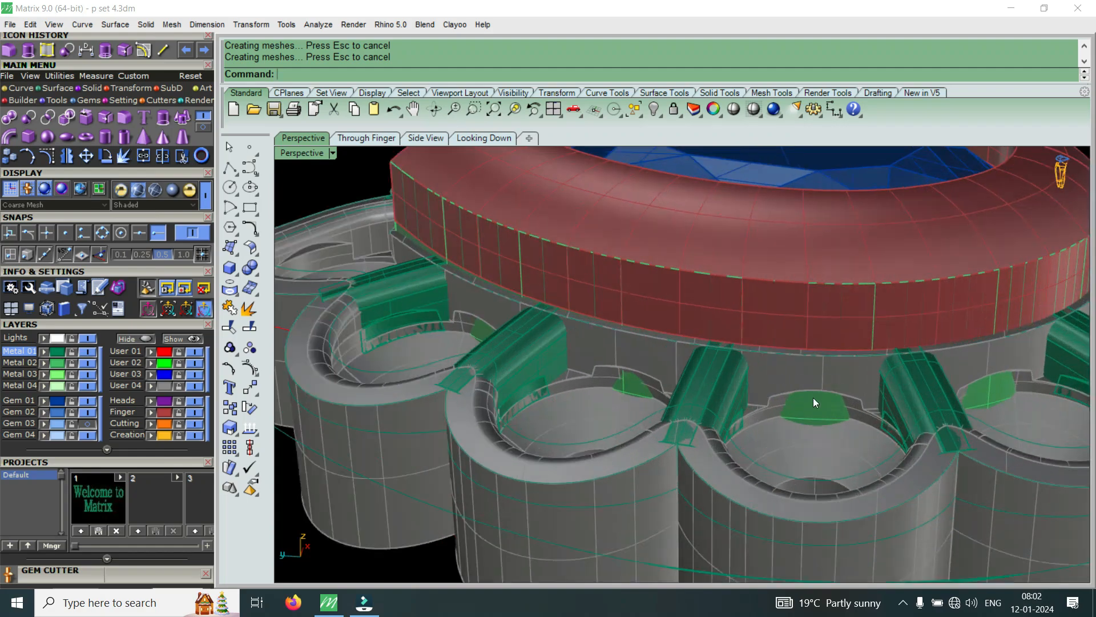
Select the grouped centre stone with its red bezel, check it against the petal seats and delete it.
{"action": "scroll", "coordinate": [814, 403], "scroll_direction": "down", "scroll_amount": 4}
{"action": "left_click", "coordinate": [796, 337]}
{"action": "scroll", "coordinate": [819, 429], "scroll_direction": "up", "scroll_amount": 3}
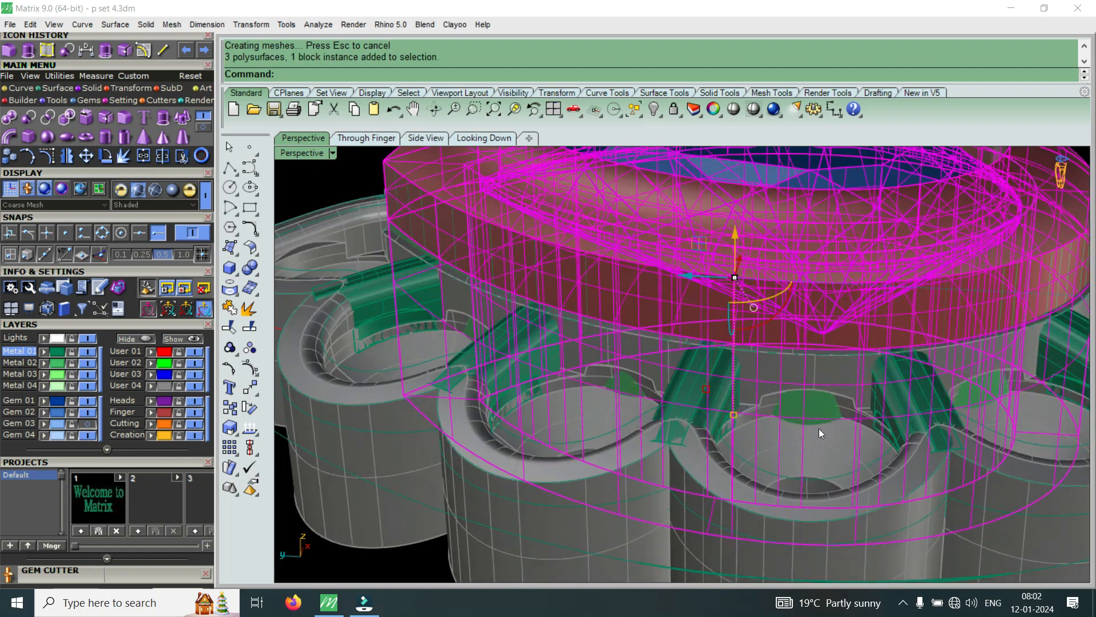
{"action": "scroll", "coordinate": [805, 411], "scroll_direction": "up", "scroll_amount": 3}
{"action": "scroll", "coordinate": [780, 349], "scroll_direction": "down", "scroll_amount": 6}
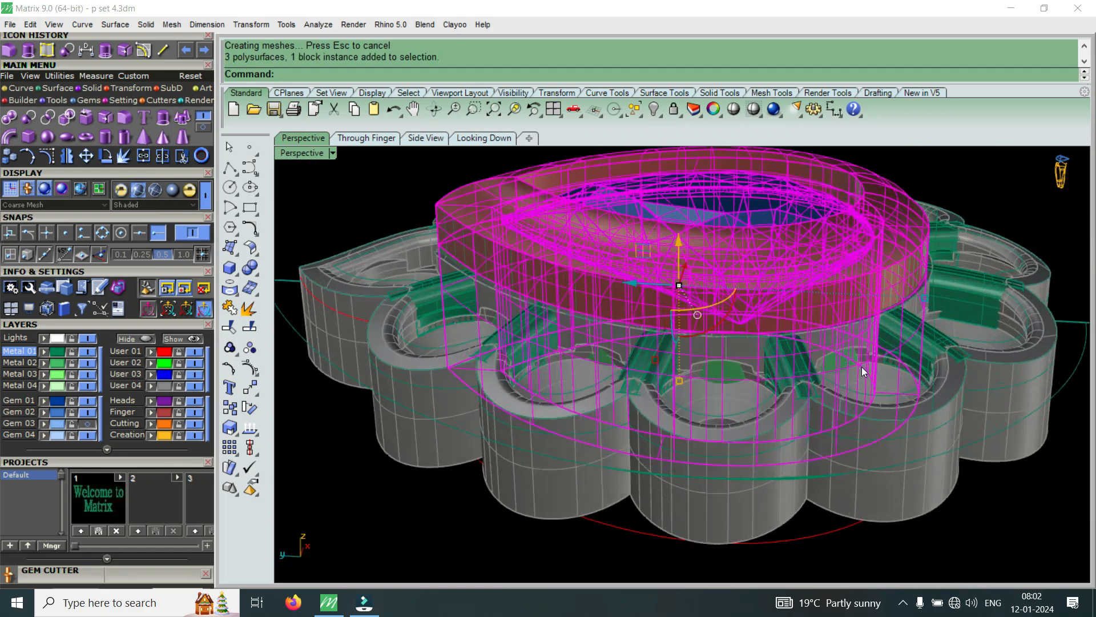
{"action": "right_click_drag", "start_coordinate": [861, 371], "coordinate": [791, 457]}
{"action": "scroll", "coordinate": [699, 389], "scroll_direction": "down", "scroll_amount": 7}
{"action": "scroll", "coordinate": [722, 380], "scroll_direction": "up", "scroll_amount": 4}
{"action": "right_click_drag", "start_coordinate": [679, 422], "coordinate": [793, 313]}
{"action": "scroll", "coordinate": [588, 386], "scroll_direction": "up", "scroll_amount": 2}
{"action": "right_click_drag", "start_coordinate": [587, 387], "coordinate": [646, 465]}
{"action": "scroll", "coordinate": [560, 414], "scroll_direction": "up", "scroll_amount": 5}
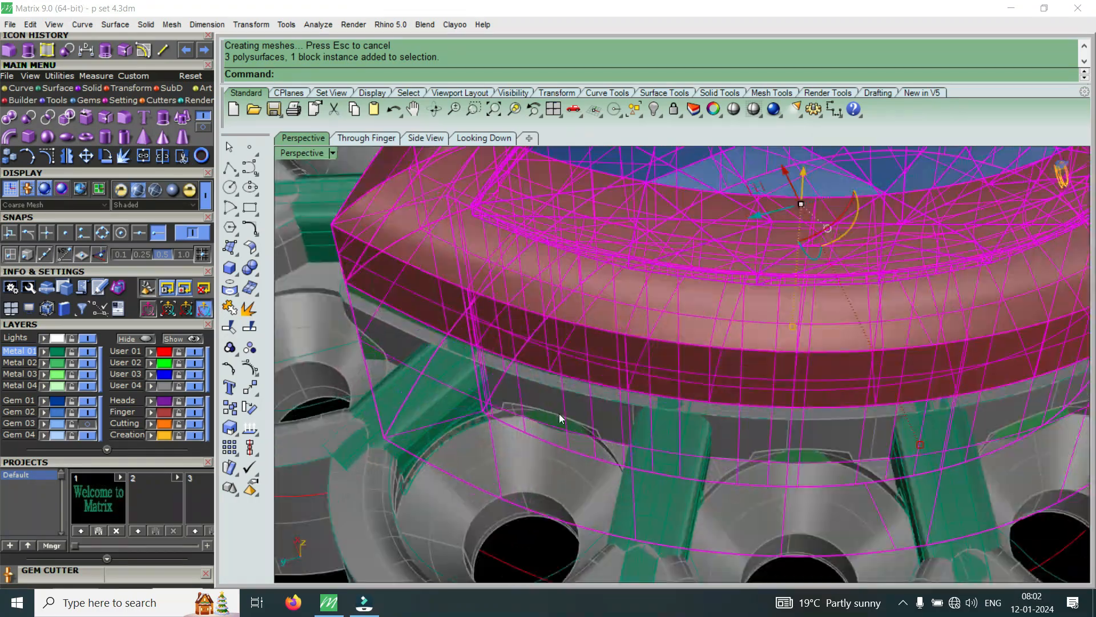
{"action": "scroll", "coordinate": [560, 416], "scroll_direction": "up", "scroll_amount": 4}
{"action": "scroll", "coordinate": [684, 423], "scroll_direction": "down", "scroll_amount": 9}
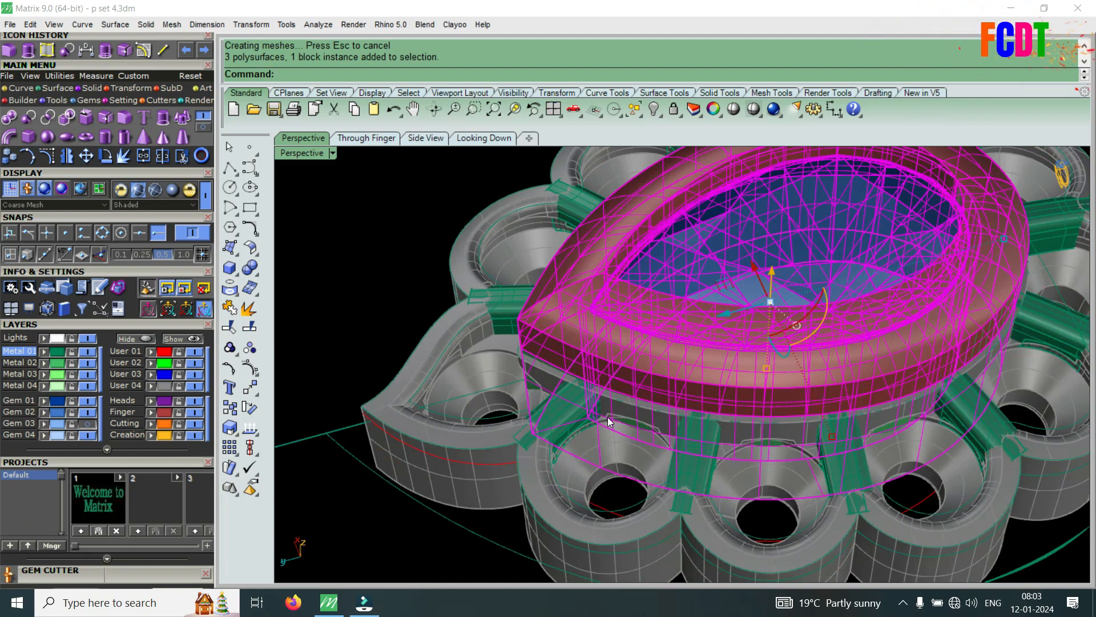
{"action": "key", "text": "Delete"}
Examine the halo's inner wall and pointed petal where the seats cut through with the centre setting removed.
{"action": "scroll", "coordinate": [607, 427], "scroll_direction": "up", "scroll_amount": 5}
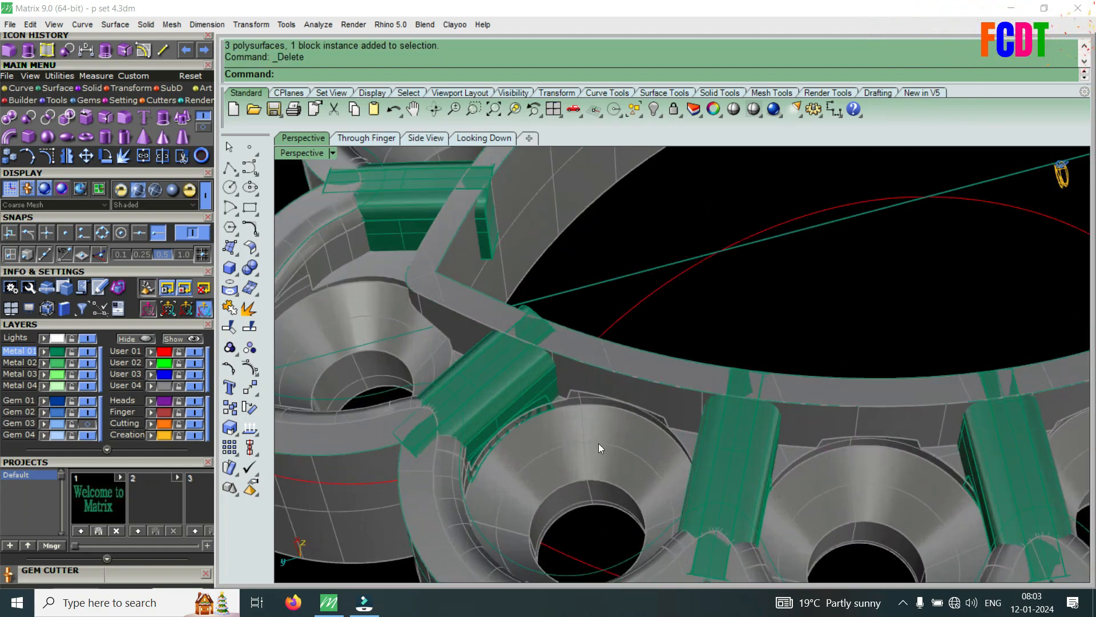
{"action": "right_click_drag", "start_coordinate": [600, 443], "coordinate": [703, 379]}
{"action": "scroll", "coordinate": [703, 380], "scroll_direction": "down", "scroll_amount": 6}
{"action": "scroll", "coordinate": [548, 452], "scroll_direction": "up", "scroll_amount": 8}
{"action": "scroll", "coordinate": [644, 409], "scroll_direction": "down", "scroll_amount": 5}
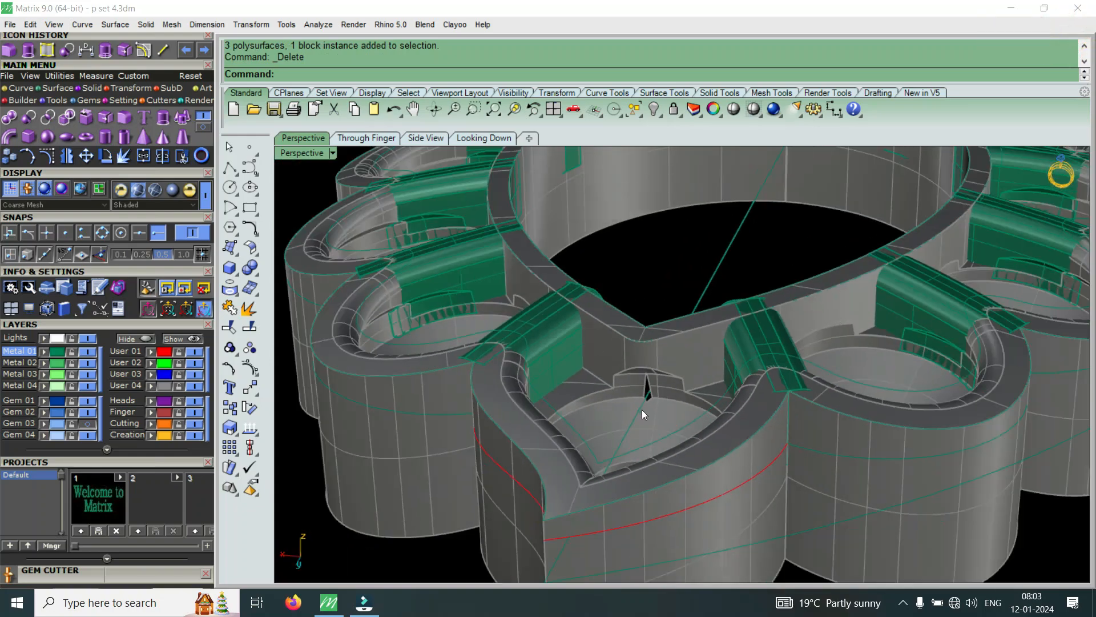
{"action": "right_click_drag", "start_coordinate": [680, 408], "coordinate": [568, 419]}
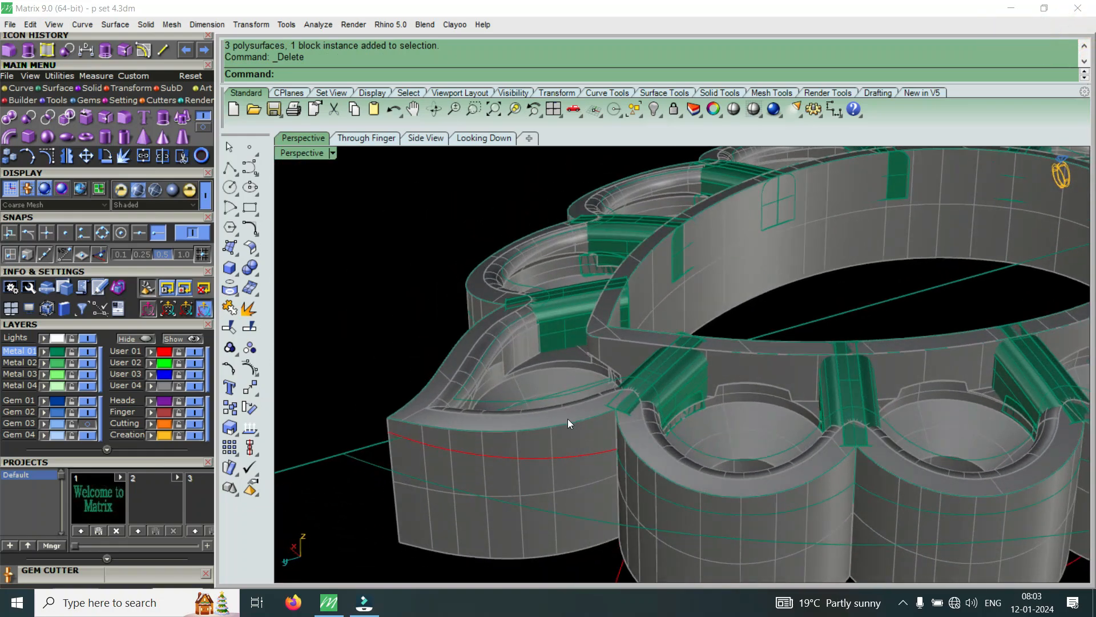
Undo the deletion of the centre setting and the Boolean difference on the halo.
{"action": "key", "text": "ctrl+z"}
{"action": "scroll", "coordinate": [605, 422], "scroll_direction": "down", "scroll_amount": 5}
{"action": "key", "text": "Escape"}
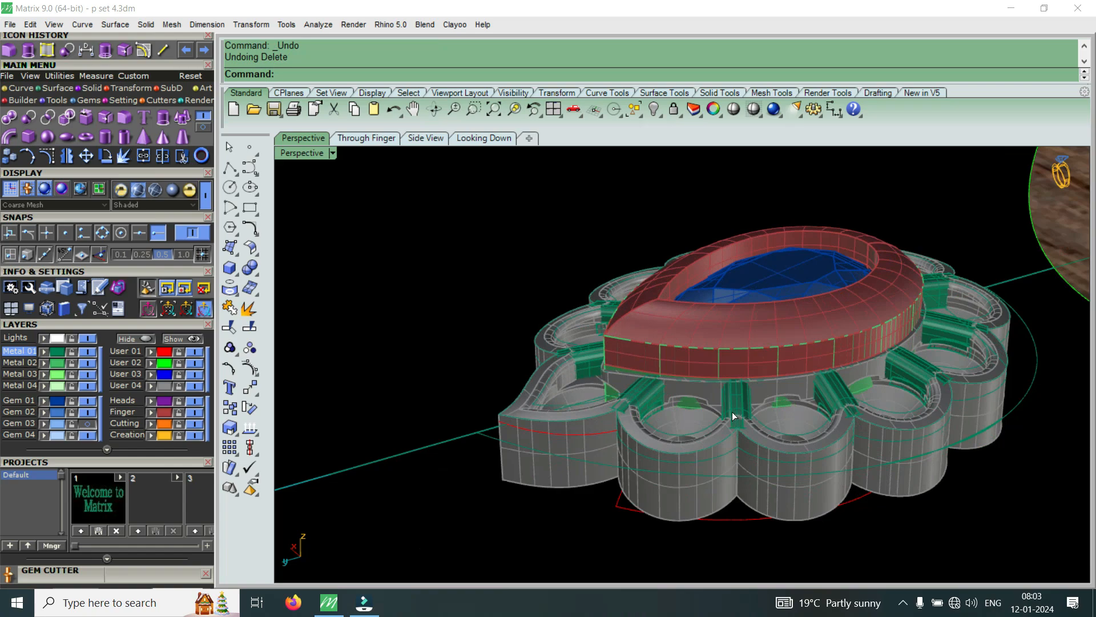
{"action": "key", "text": "ctrl+z"}
{"action": "scroll", "coordinate": [737, 407], "scroll_direction": "up", "scroll_amount": 3}
{"action": "key", "text": "Escape"}
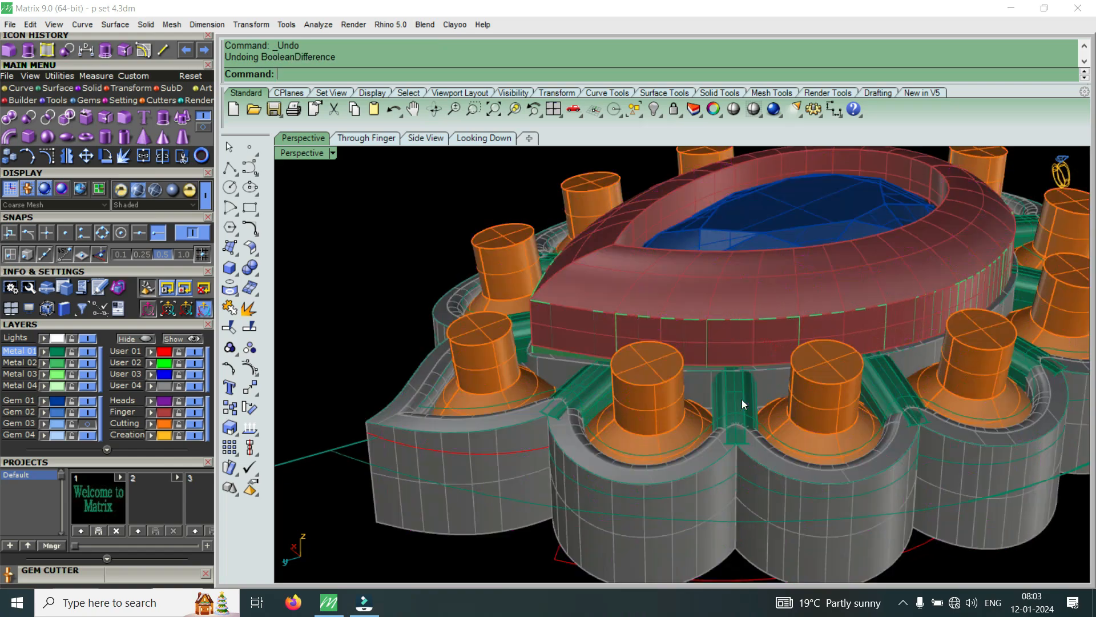
Nudge the grouped centre stone and bezel slightly along the vertical axis, then deselect them.
{"action": "left_click", "coordinate": [736, 330]}
{"action": "scroll", "coordinate": [845, 366], "scroll_direction": "up", "scroll_amount": 8}
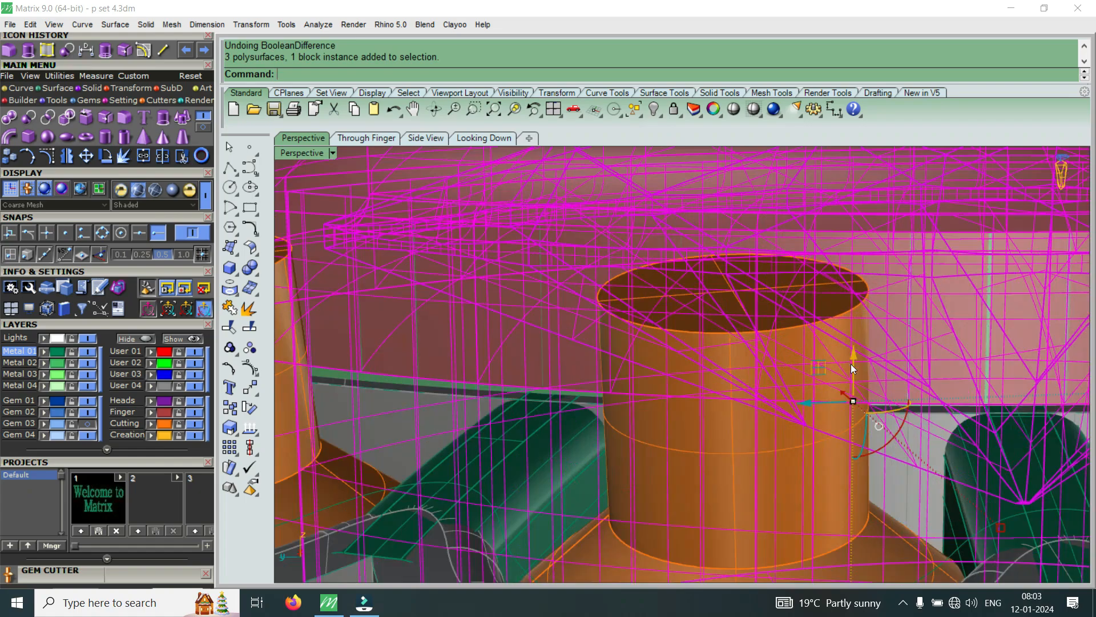
{"action": "scroll", "coordinate": [851, 364], "scroll_direction": "up", "scroll_amount": 2}
{"action": "left_click_drag", "start_coordinate": [852, 361], "coordinate": [859, 366]}
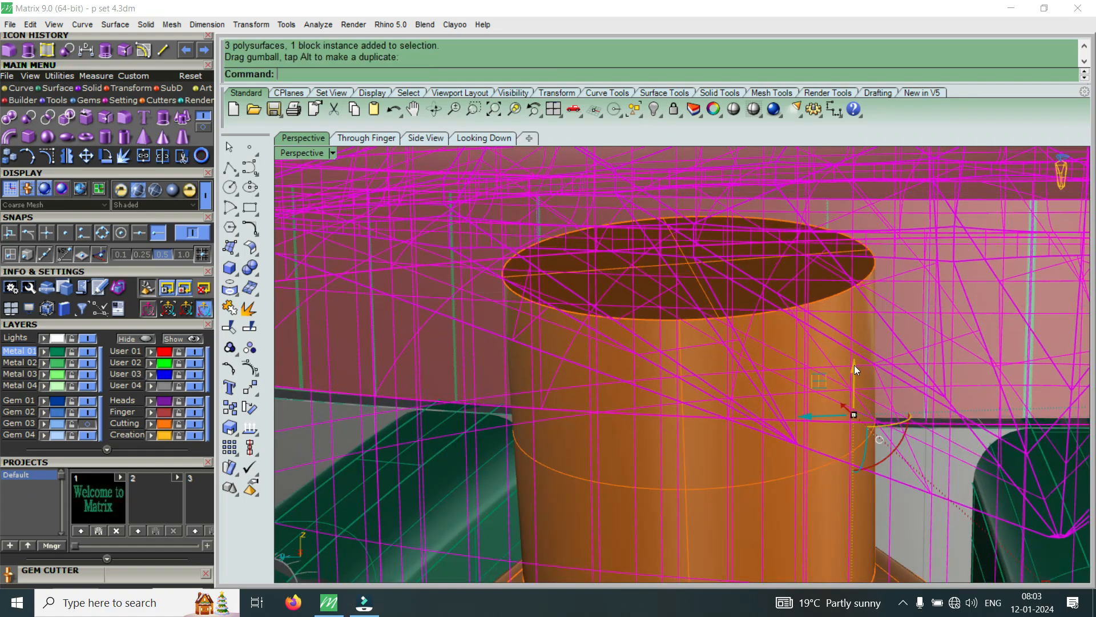
{"action": "scroll", "coordinate": [839, 354], "scroll_direction": "down", "scroll_amount": 6}
{"action": "key", "text": "Escape"}
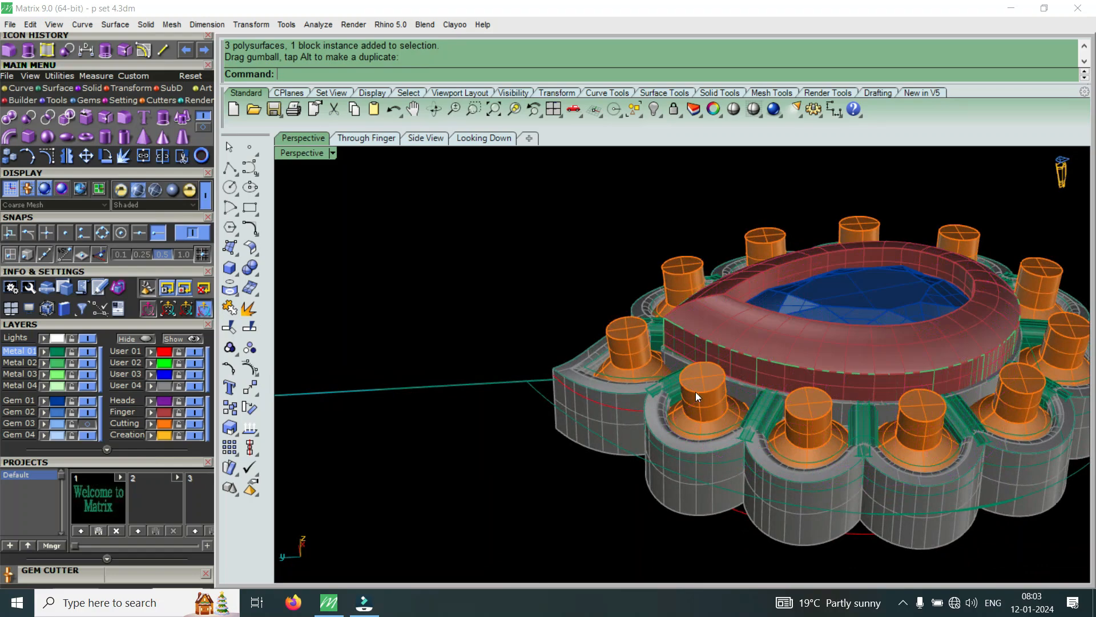
Subtract the gem cutters from both the grouped halo metal and the centre setting with a Boolean difference.
{"action": "right_click_drag", "start_coordinate": [695, 392], "coordinate": [711, 360]}
{"action": "scroll", "coordinate": [714, 355], "scroll_direction": "up", "scroll_amount": 5}
{"action": "scroll", "coordinate": [715, 355], "scroll_direction": "up", "scroll_amount": 2}
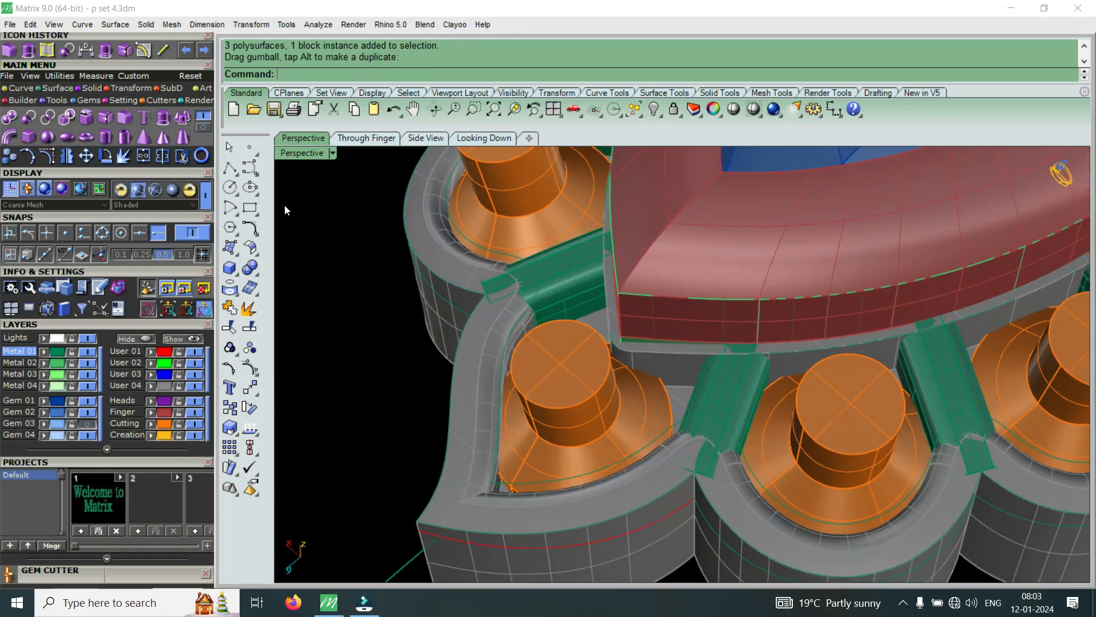
{"action": "left_click", "coordinate": [32, 119]}
{"action": "left_click", "coordinate": [606, 495]}
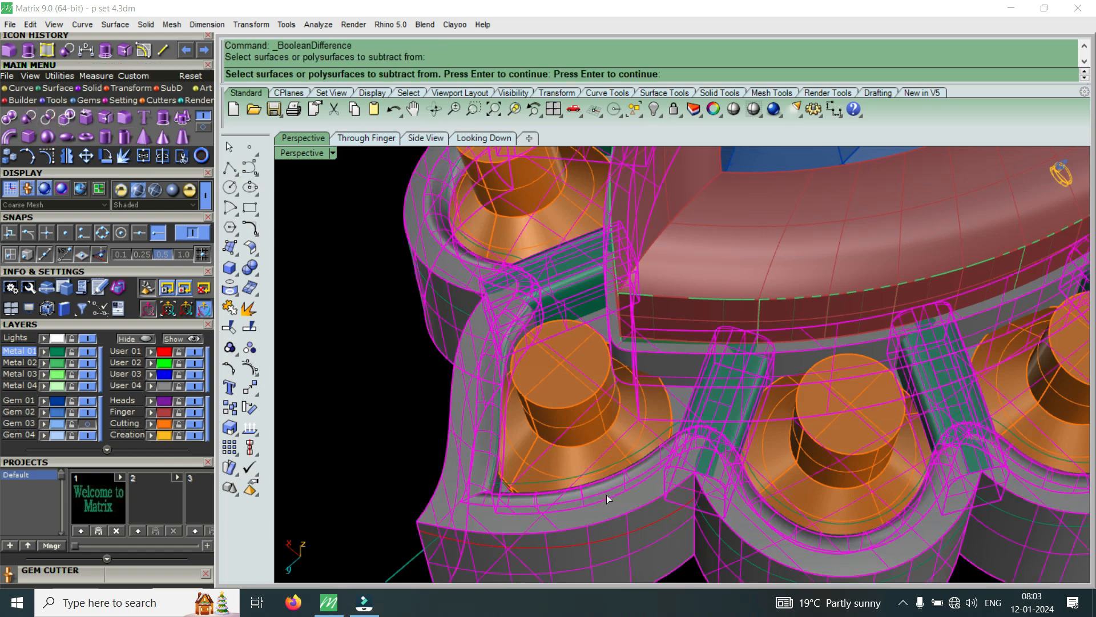
{"action": "left_click", "coordinate": [671, 320]}
{"action": "key", "text": "Return"}
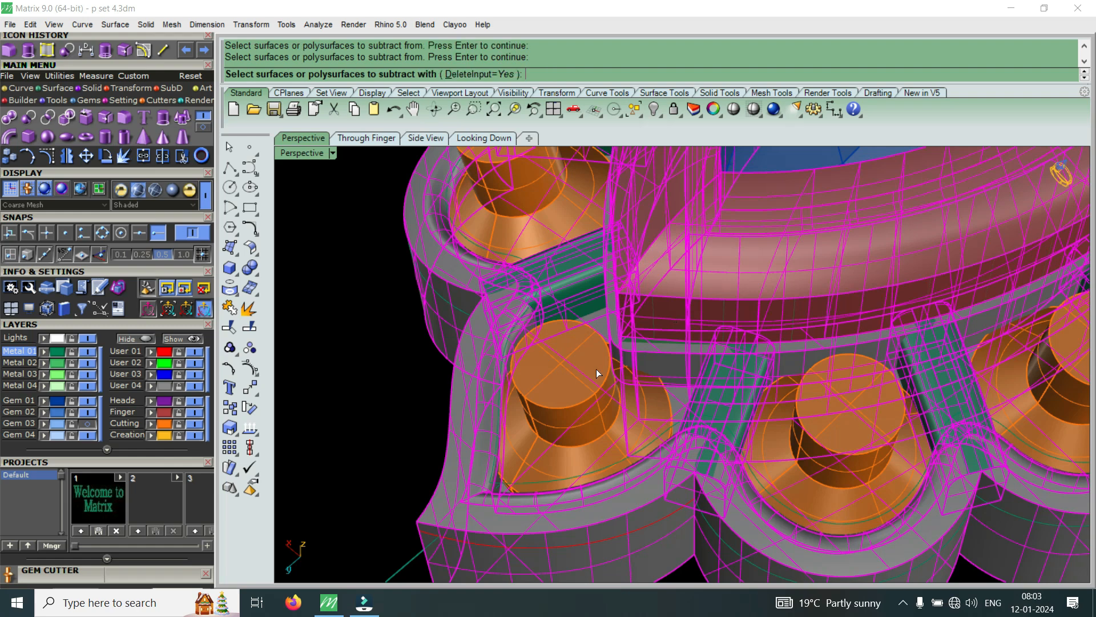
{"action": "left_click", "coordinate": [590, 372]}
{"action": "key", "text": "Return"}
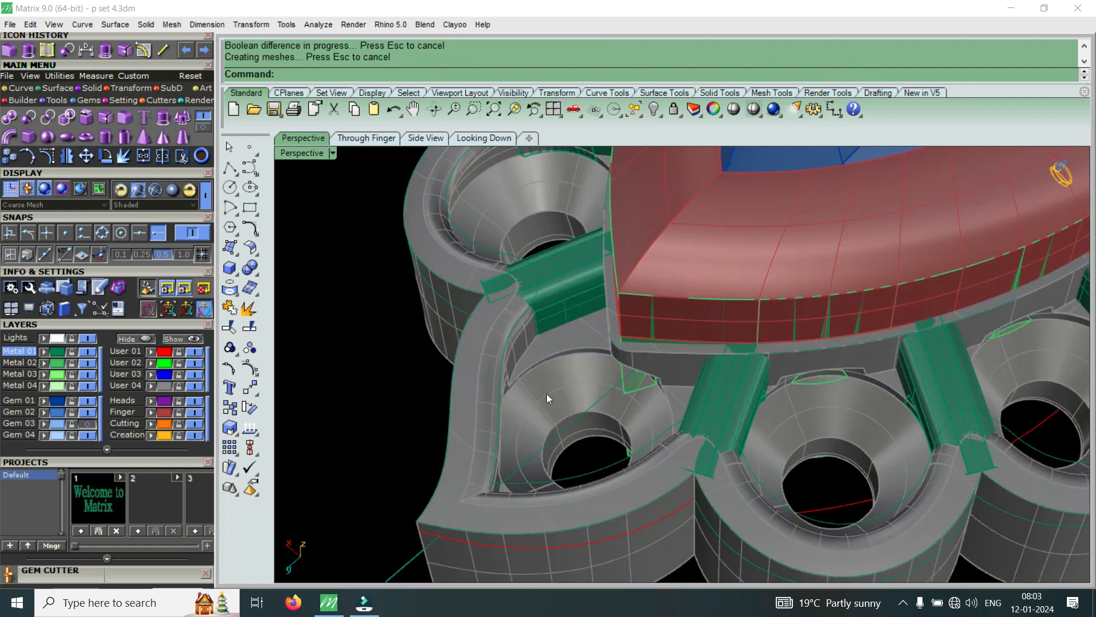
Examine the cut seats, divider blocks and the side of the red bezel all around the halo.
{"action": "right_click_drag", "start_coordinate": [562, 434], "coordinate": [657, 325]}
{"action": "scroll", "coordinate": [614, 408], "scroll_direction": "up", "scroll_amount": 6}
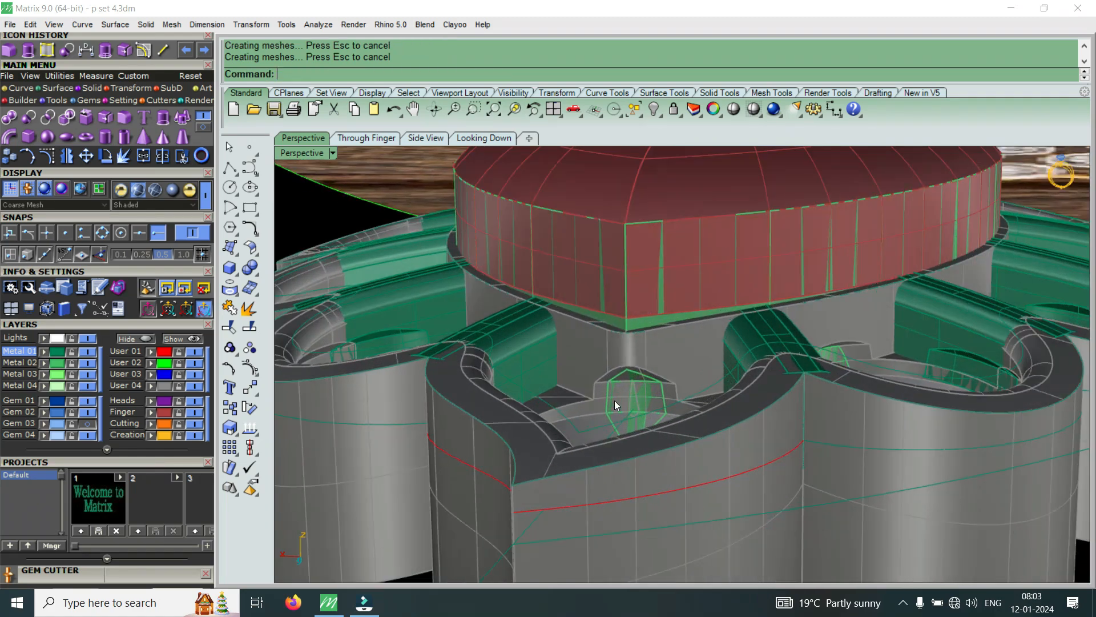
{"action": "right_click_drag", "start_coordinate": [570, 387], "coordinate": [632, 392]}
{"action": "scroll", "coordinate": [633, 393], "scroll_direction": "down", "scroll_amount": 7}
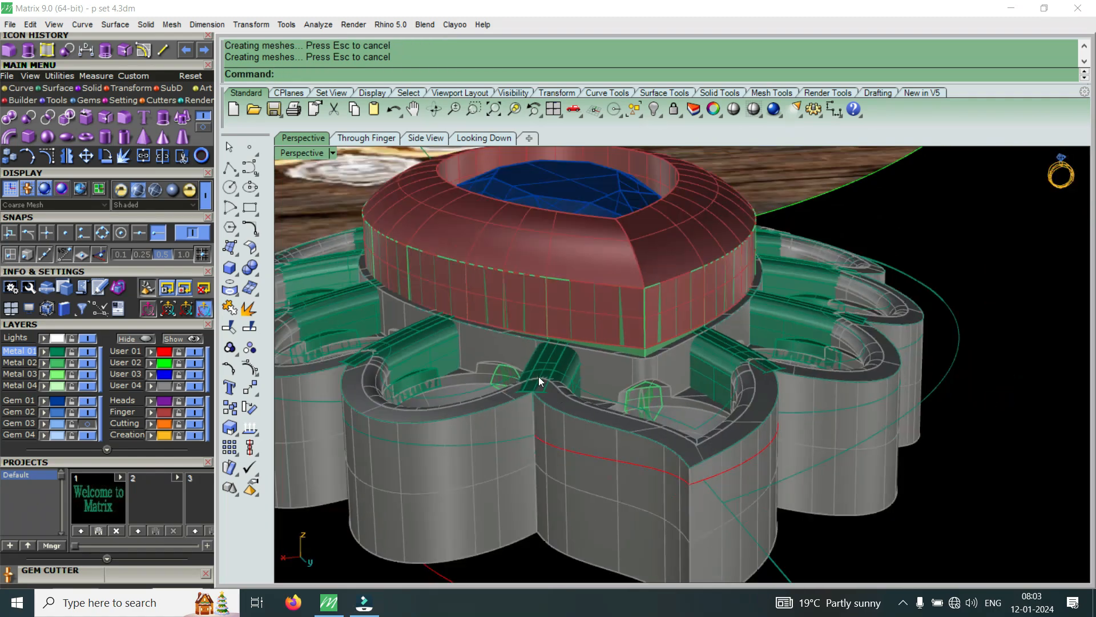
{"action": "scroll", "coordinate": [546, 388], "scroll_direction": "down", "scroll_amount": 2}
{"action": "right_click_drag", "start_coordinate": [508, 390], "coordinate": [810, 380]}
{"action": "scroll", "coordinate": [701, 390], "scroll_direction": "up", "scroll_amount": 4}
{"action": "right_click_drag", "start_coordinate": [701, 391], "coordinate": [750, 378]}
{"action": "scroll", "coordinate": [718, 390], "scroll_direction": "down", "scroll_amount": 9}
{"action": "scroll", "coordinate": [889, 381], "scroll_direction": "up", "scroll_amount": 5}
{"action": "scroll", "coordinate": [708, 386], "scroll_direction": "down", "scroll_amount": 4}
{"action": "scroll", "coordinate": [714, 419], "scroll_direction": "up", "scroll_amount": 8}
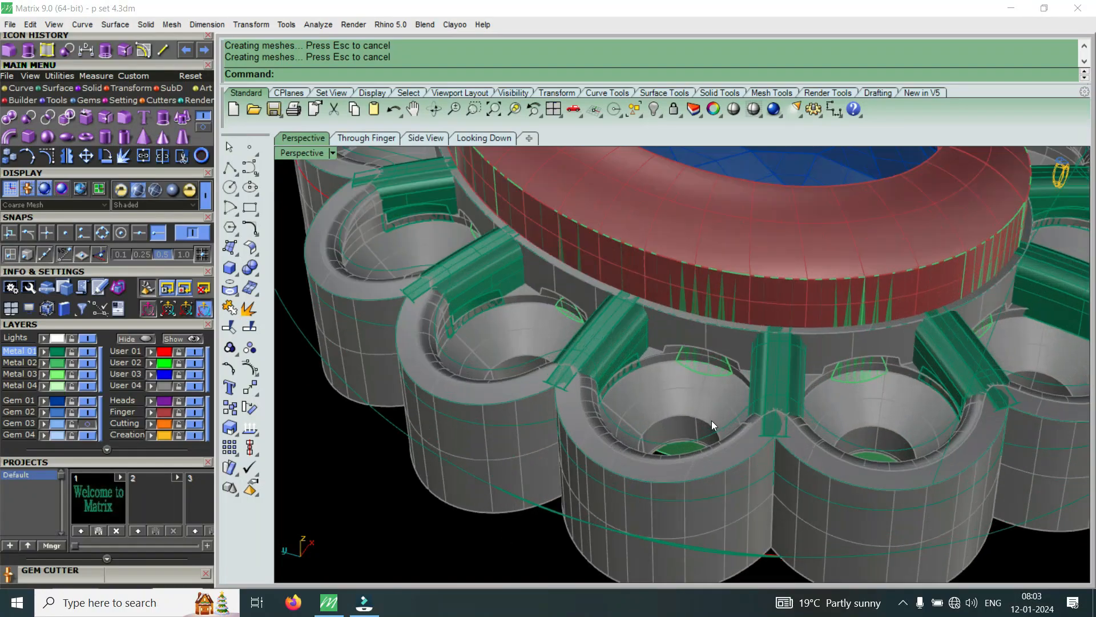
{"action": "right_click_drag", "start_coordinate": [709, 513], "coordinate": [683, 457]}
{"action": "scroll", "coordinate": [857, 388], "scroll_direction": "down", "scroll_amount": 4}
{"action": "scroll", "coordinate": [858, 380], "scroll_direction": "up", "scroll_amount": 6}
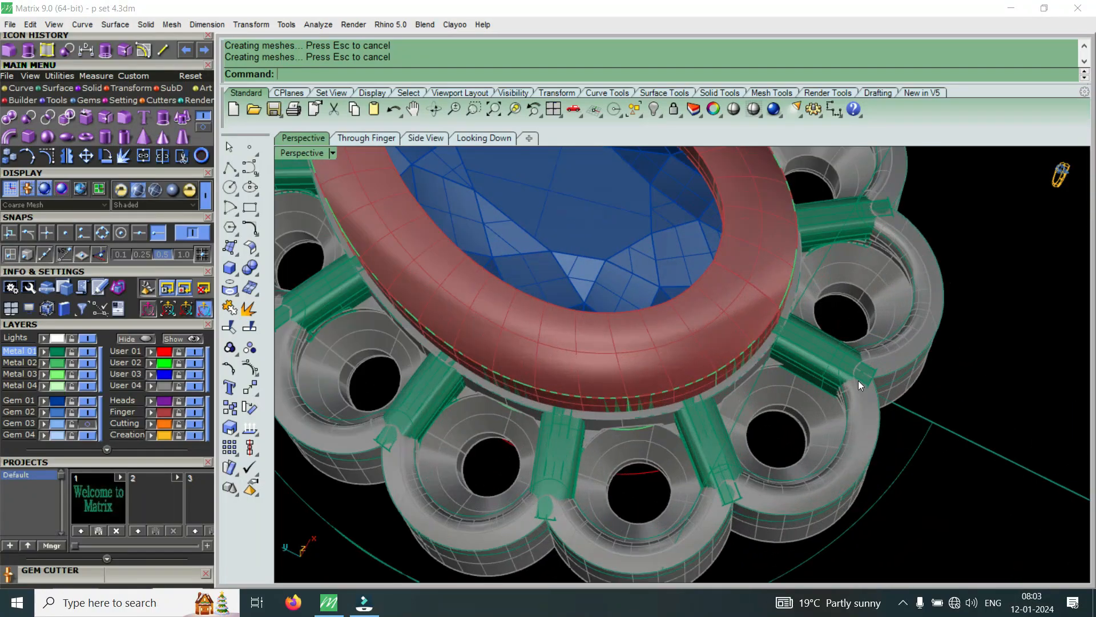
{"action": "right_click_drag", "start_coordinate": [858, 381], "coordinate": [877, 331]}
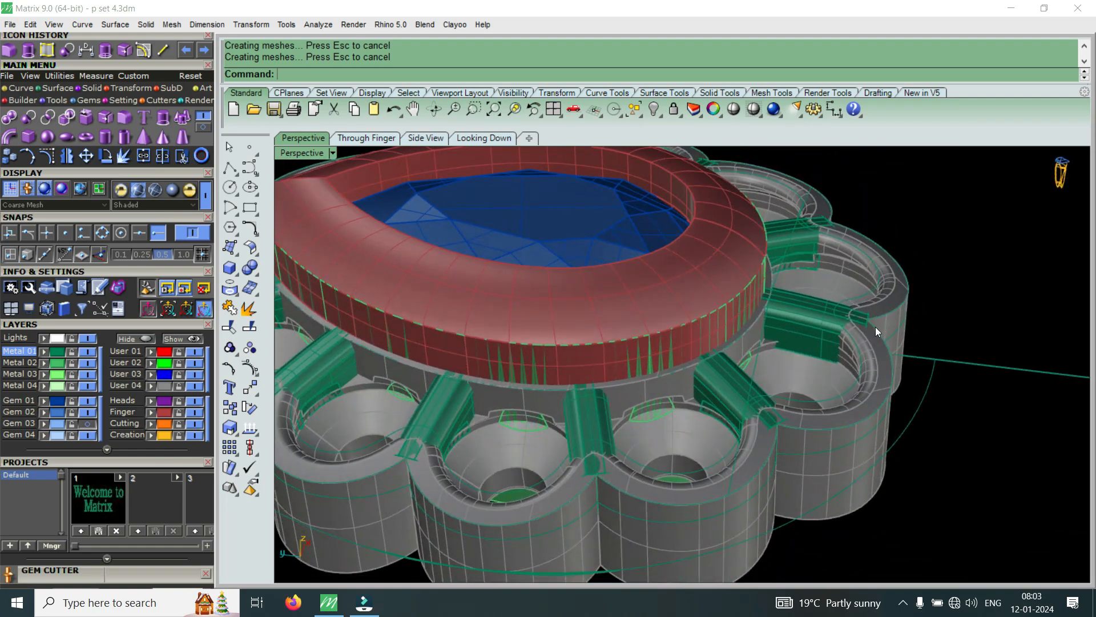
Undo the halo's last Boolean difference and group the separate divider block with the rest of the halo metal.
{"action": "key", "text": "ctrl+z"}
{"action": "scroll", "coordinate": [836, 333], "scroll_direction": "up", "scroll_amount": 5}
{"action": "left_click", "coordinate": [805, 393]}
{"action": "scroll", "coordinate": [815, 359], "scroll_direction": "down", "scroll_amount": 3}
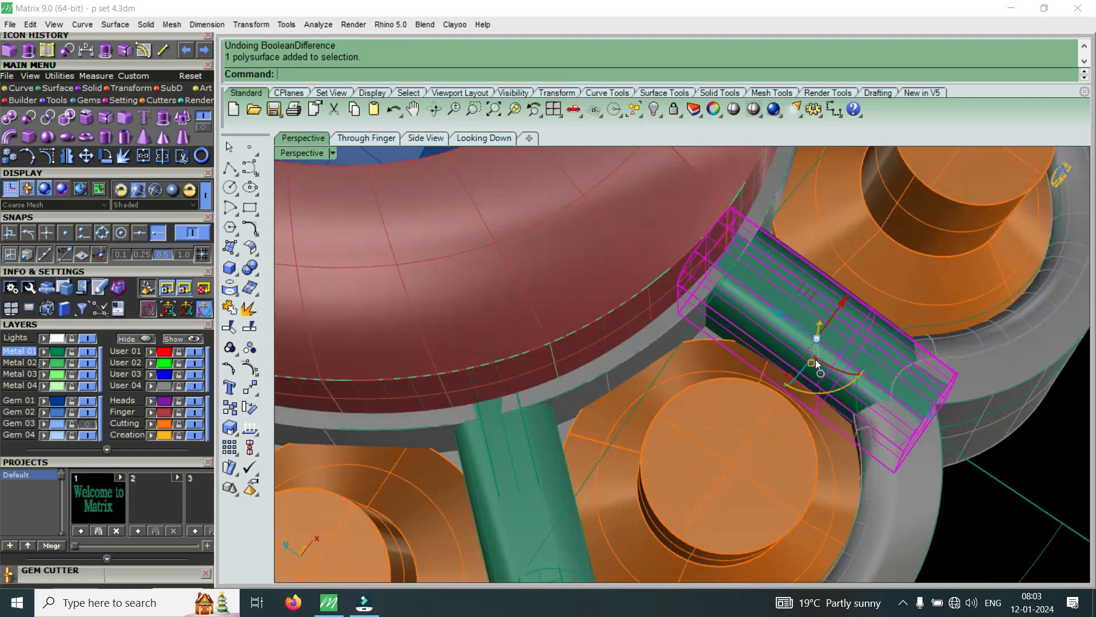
{"action": "left_click", "coordinate": [621, 433], "text": "shift"}
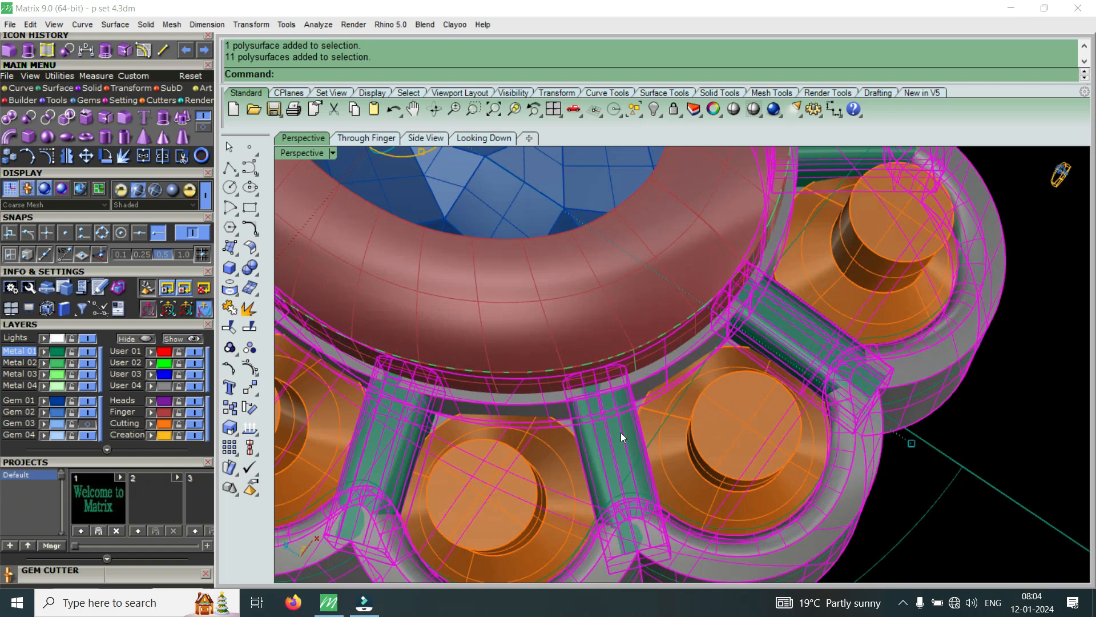
{"action": "key", "text": "ctrl+g"}
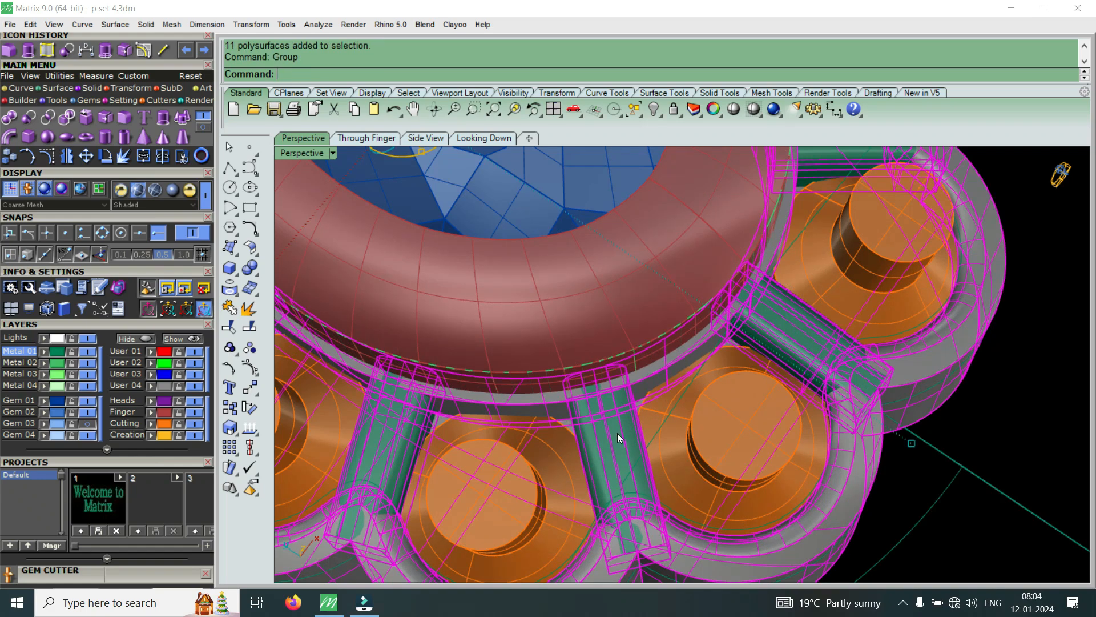
{"action": "key", "text": "Escape"}
Subtract the gem cutters from the regrouped halo metal and the red centre bezel with a Boolean difference.
{"action": "left_click", "coordinate": [66, 48]}
{"action": "left_click", "coordinate": [570, 366]}
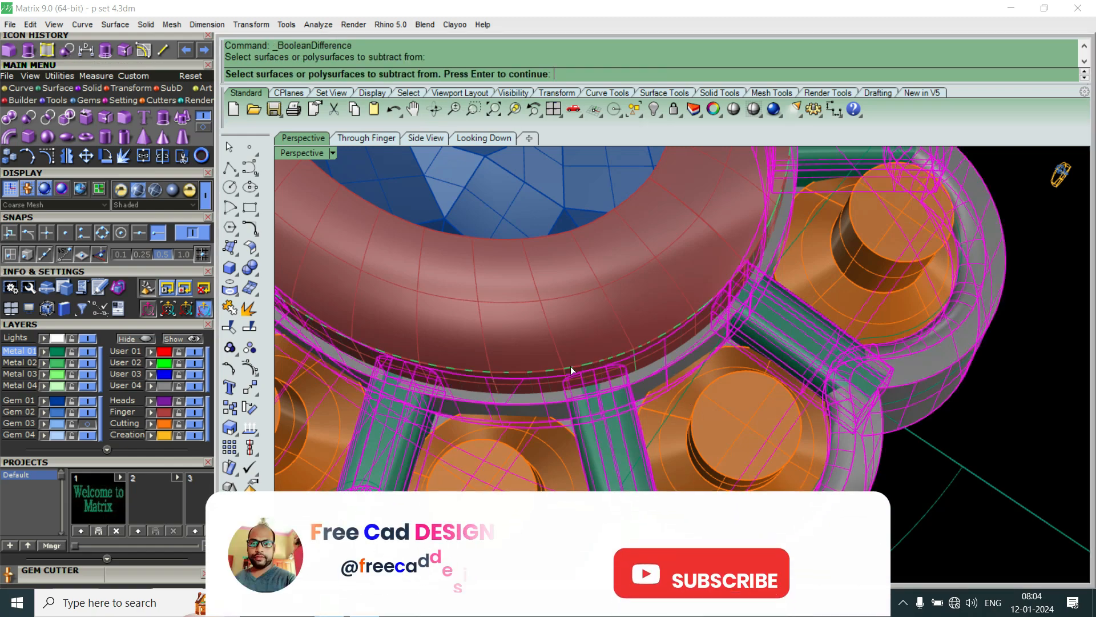
{"action": "key", "text": "Return"}
{"action": "left_click", "coordinate": [875, 279]}
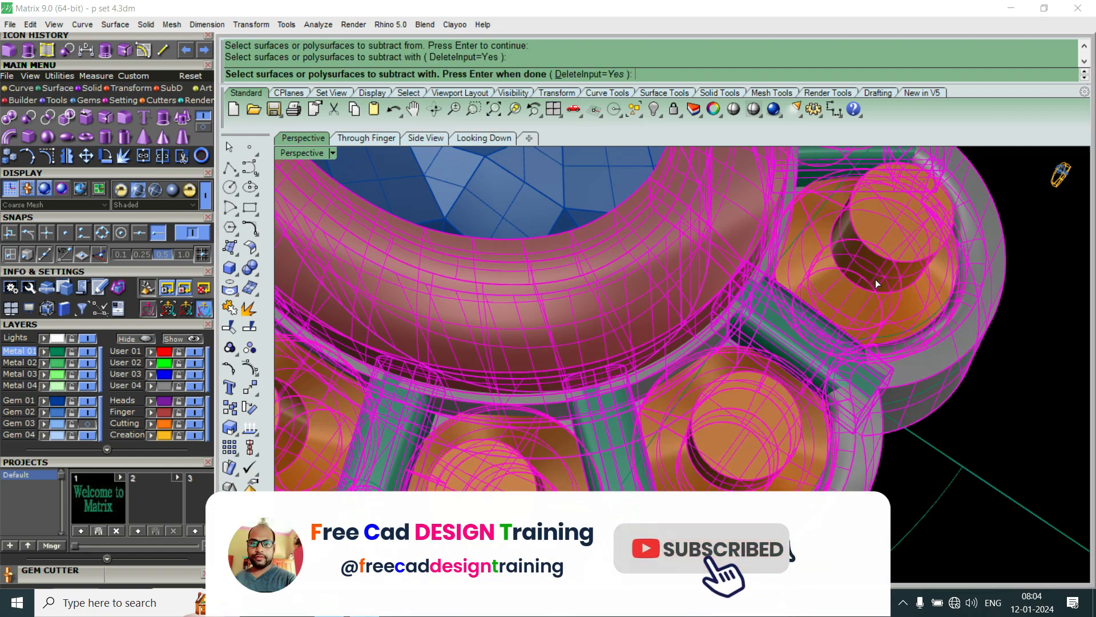
{"action": "key", "text": "Return"}
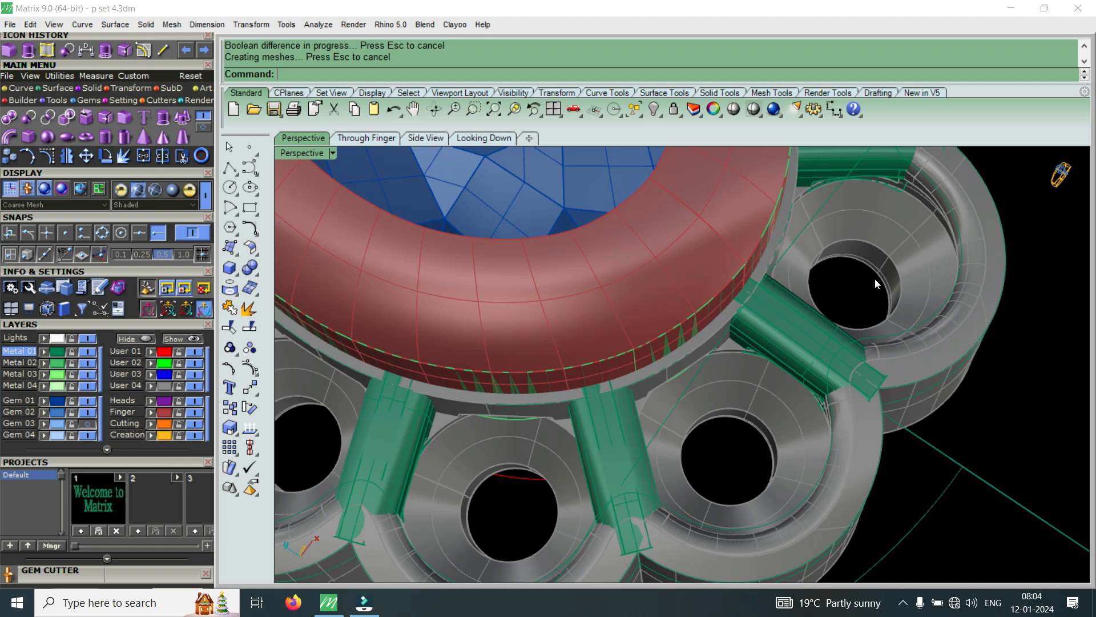
Examine the cut seats around the grey halo and compare it with the pear settings on the reference photo.
{"action": "scroll", "coordinate": [873, 278], "scroll_direction": "down", "scroll_amount": 10}
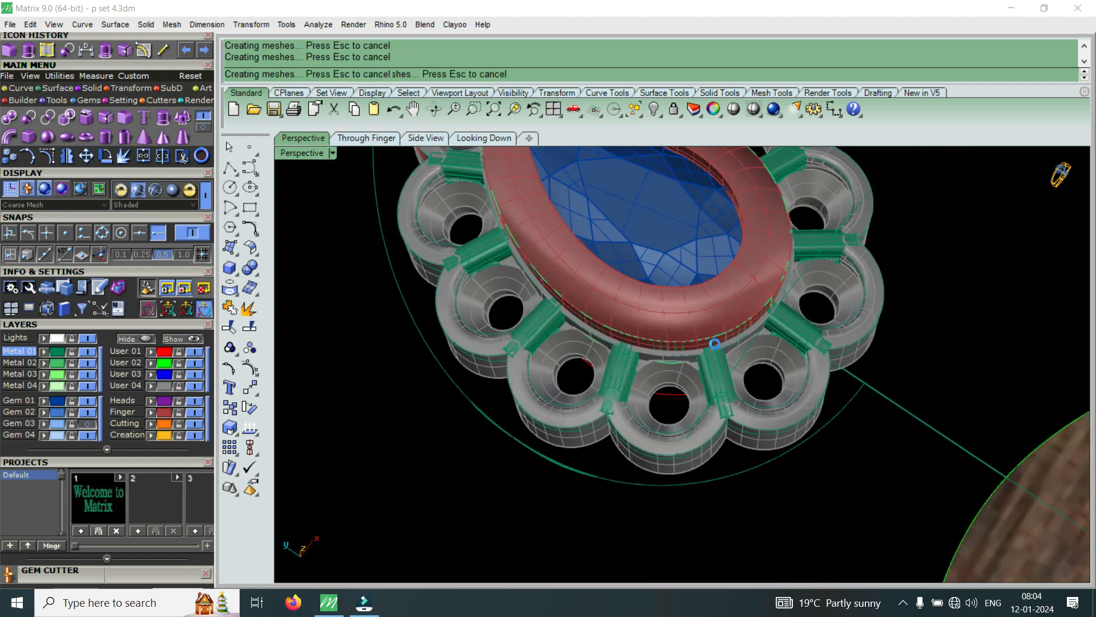
{"action": "mouse_move", "coordinate": [652, 336]}
{"action": "right_mouse_down"}
{"action": "mouse_move", "coordinate": [698, 381]}
{"action": "mouse_move", "coordinate": [659, 324]}
{"action": "right_mouse_up"}
{"action": "scroll", "coordinate": [656, 319], "scroll_direction": "up", "scroll_amount": 6}
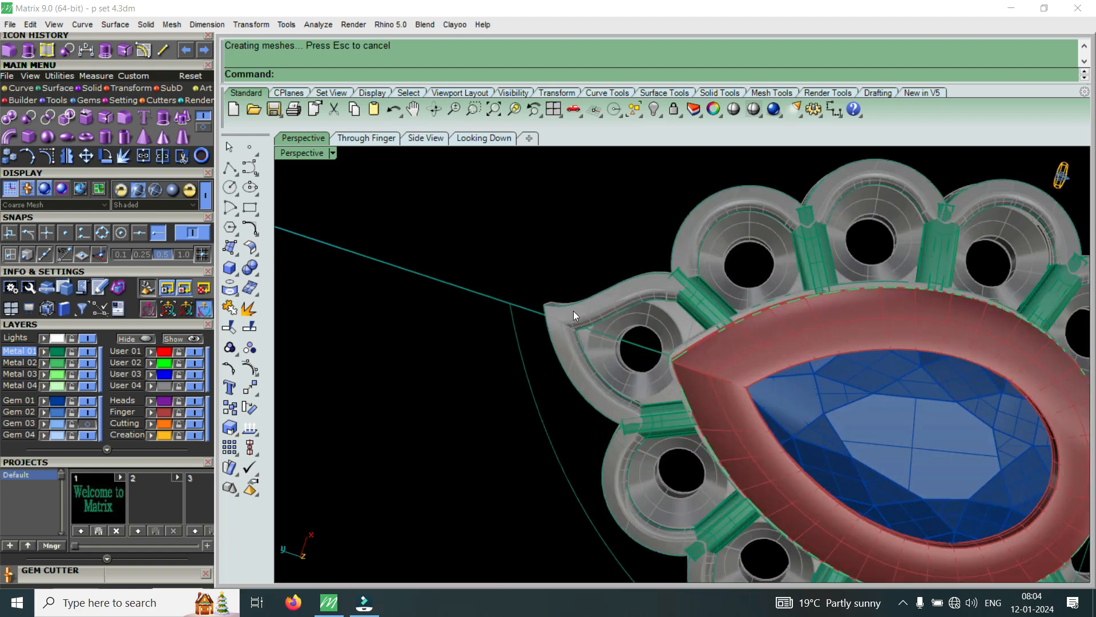
{"action": "scroll", "coordinate": [556, 313], "scroll_direction": "down", "scroll_amount": 6}
{"action": "scroll", "coordinate": [677, 379], "scroll_direction": "up", "scroll_amount": 8}
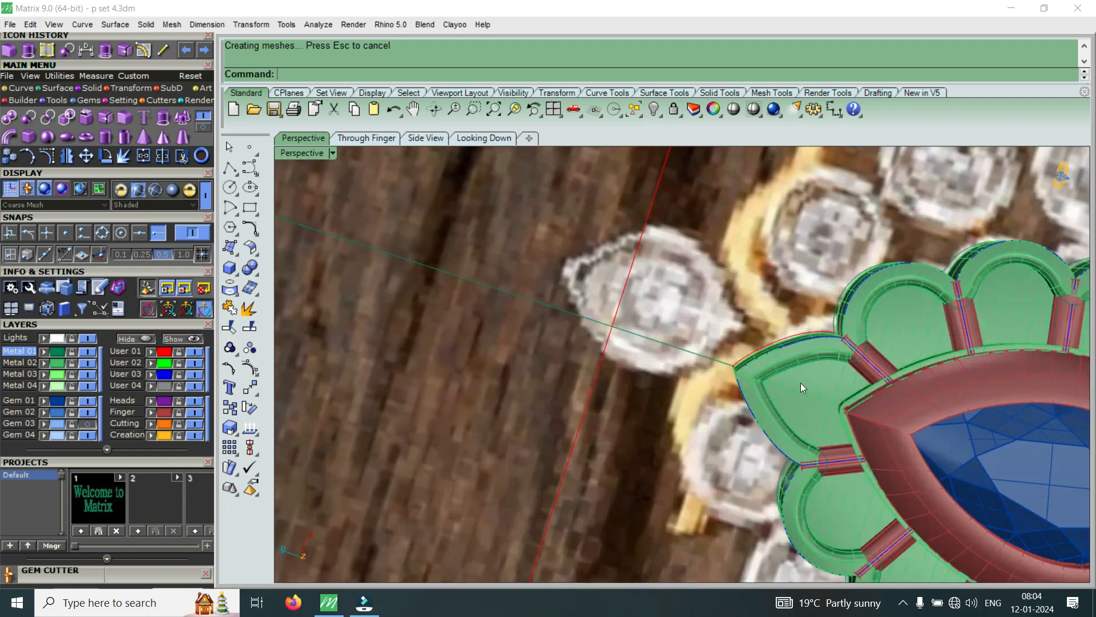
{"action": "scroll", "coordinate": [742, 383], "scroll_direction": "down", "scroll_amount": 6}
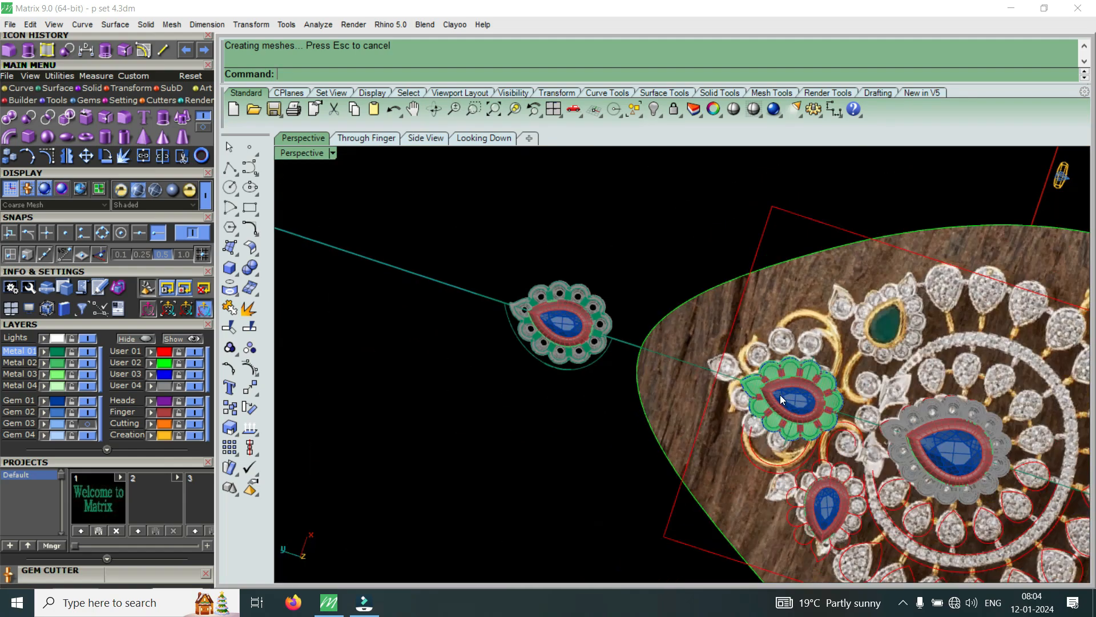
{"action": "scroll", "coordinate": [782, 400], "scroll_direction": "up", "scroll_amount": 5}
{"action": "scroll", "coordinate": [745, 409], "scroll_direction": "down", "scroll_amount": 5}
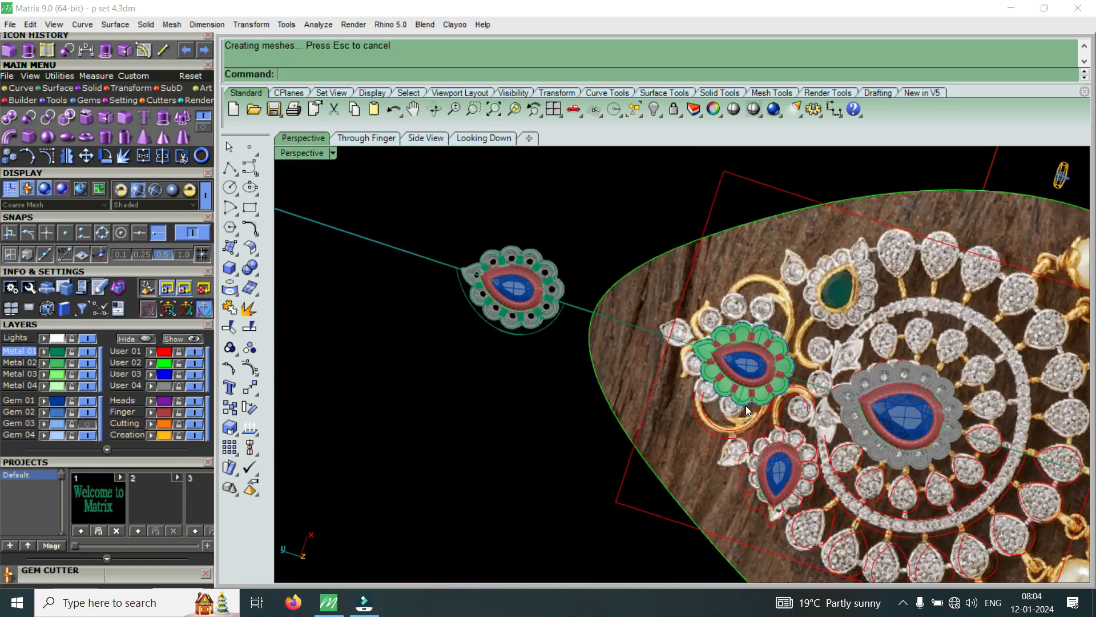
{"action": "scroll", "coordinate": [543, 284], "scroll_direction": "up", "scroll_amount": 4}
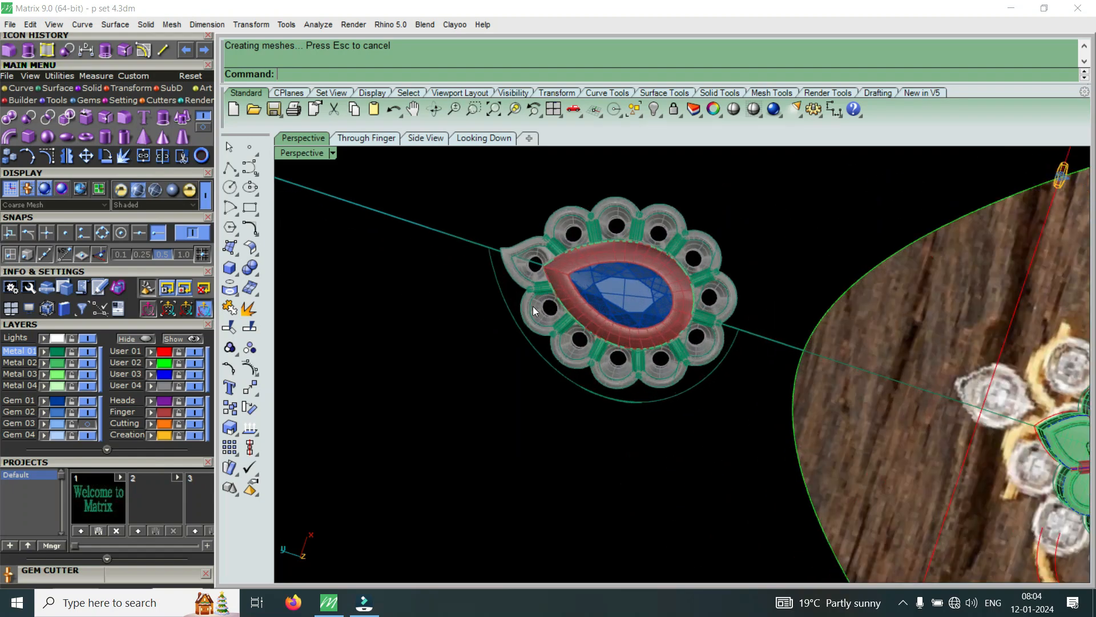
{"action": "scroll", "coordinate": [517, 258], "scroll_direction": "up", "scroll_amount": 3}
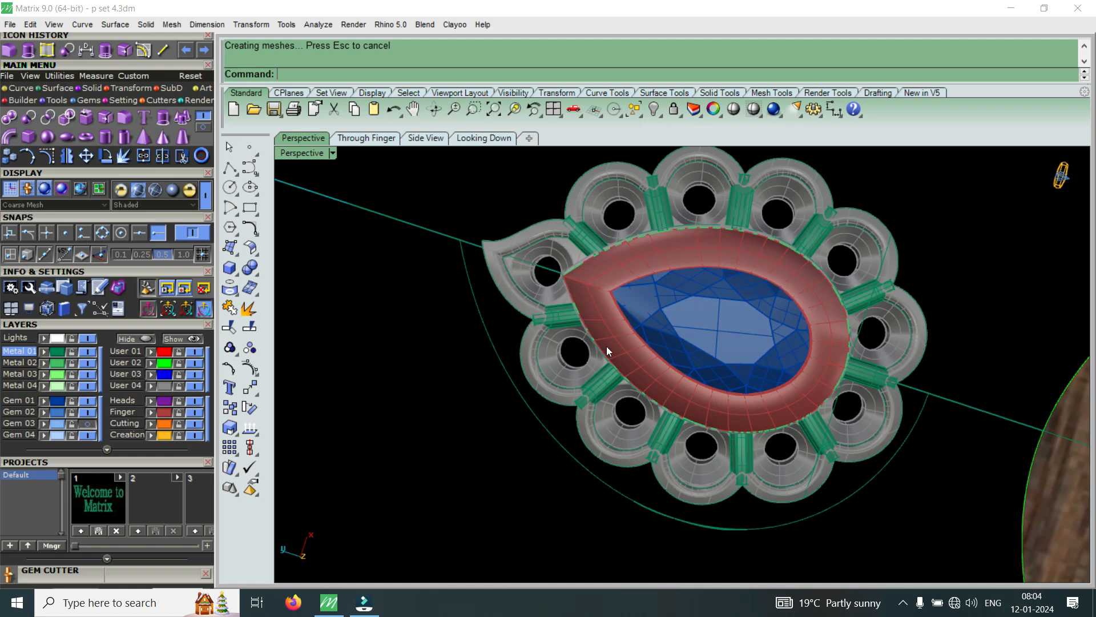
{"action": "right_click_drag", "start_coordinate": [600, 365], "coordinate": [600, 420]}
{"action": "scroll", "coordinate": [520, 368], "scroll_direction": "up", "scroll_amount": 6}
{"action": "scroll", "coordinate": [512, 384], "scroll_direction": "down", "scroll_amount": 5}
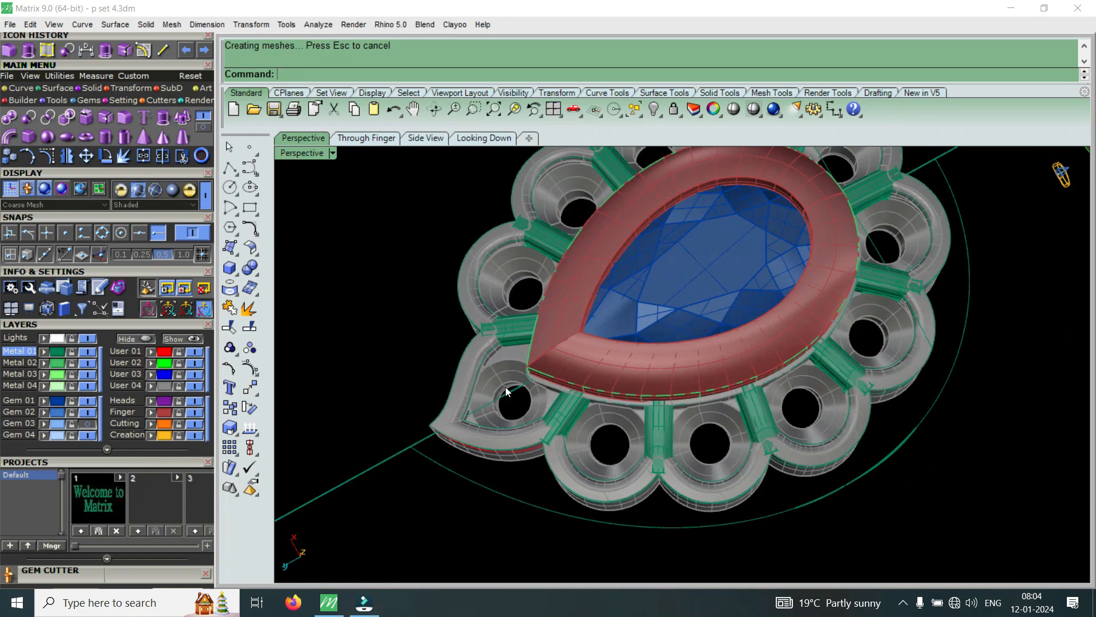
Show the Gem 03 layer and review the gem-filled pear settings against the reference photo.
{"action": "left_click", "coordinate": [88, 423]}
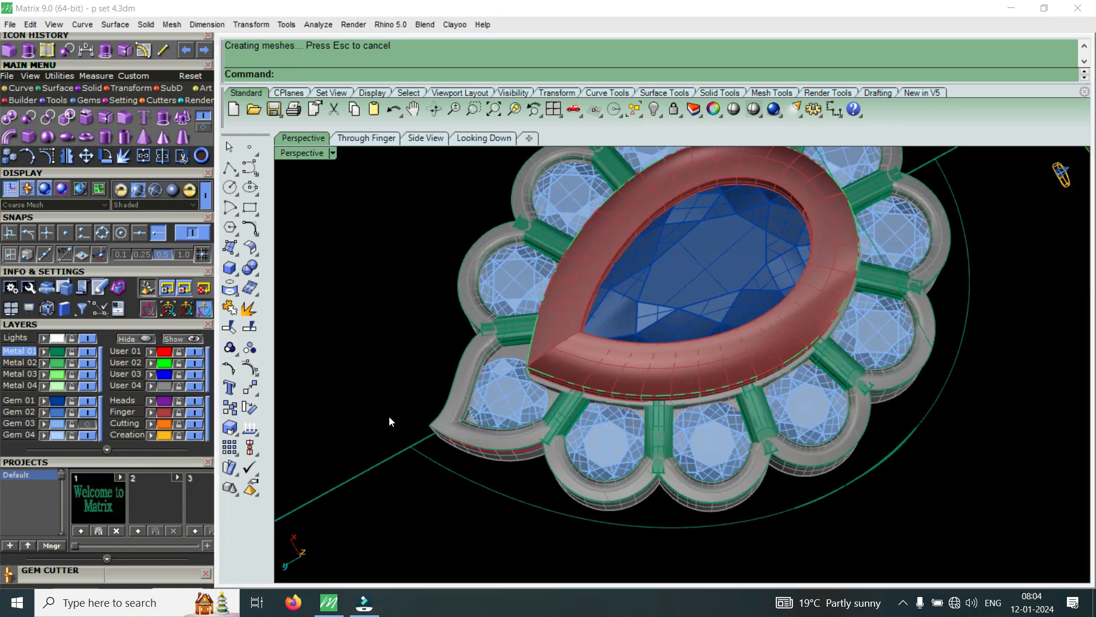
{"action": "scroll", "coordinate": [446, 406], "scroll_direction": "down", "scroll_amount": 8}
{"action": "scroll", "coordinate": [579, 378], "scroll_direction": "down", "scroll_amount": 3}
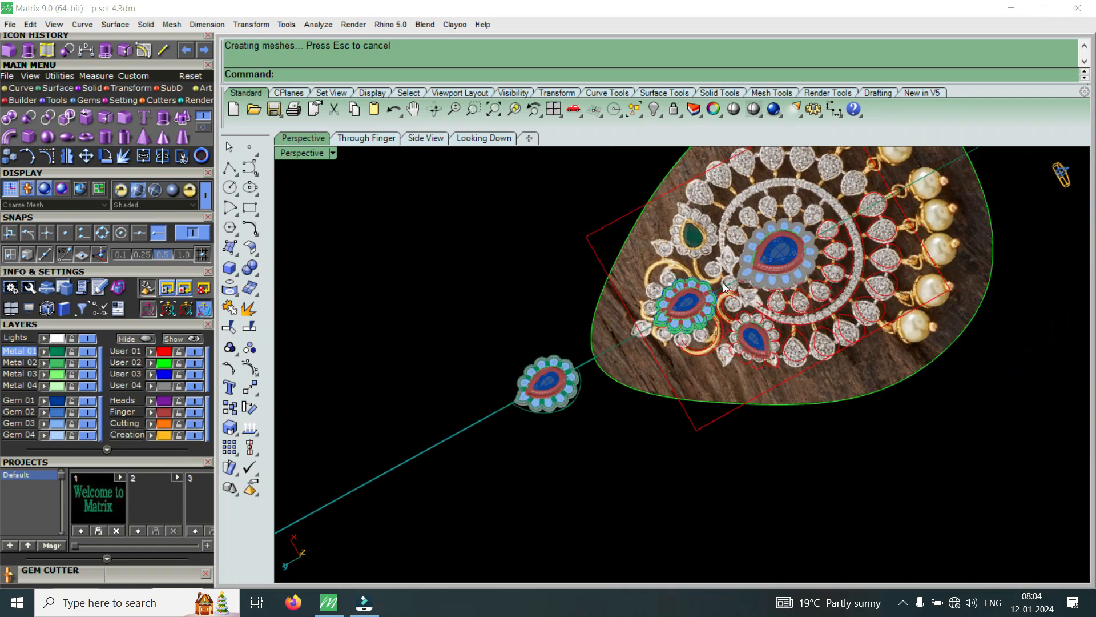
{"action": "scroll", "coordinate": [732, 347], "scroll_direction": "up", "scroll_amount": 6}
{"action": "scroll", "coordinate": [687, 378], "scroll_direction": "down", "scroll_amount": 2}
{"action": "scroll", "coordinate": [610, 365], "scroll_direction": "up", "scroll_amount": 2}
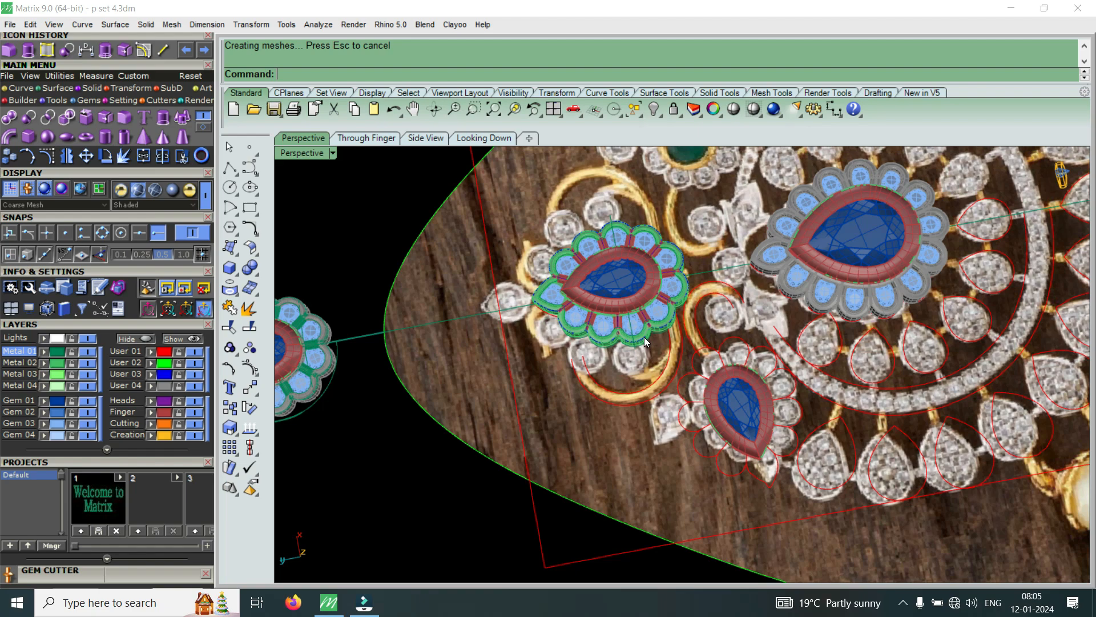
{"action": "scroll", "coordinate": [730, 218], "scroll_direction": "up", "scroll_amount": 5}
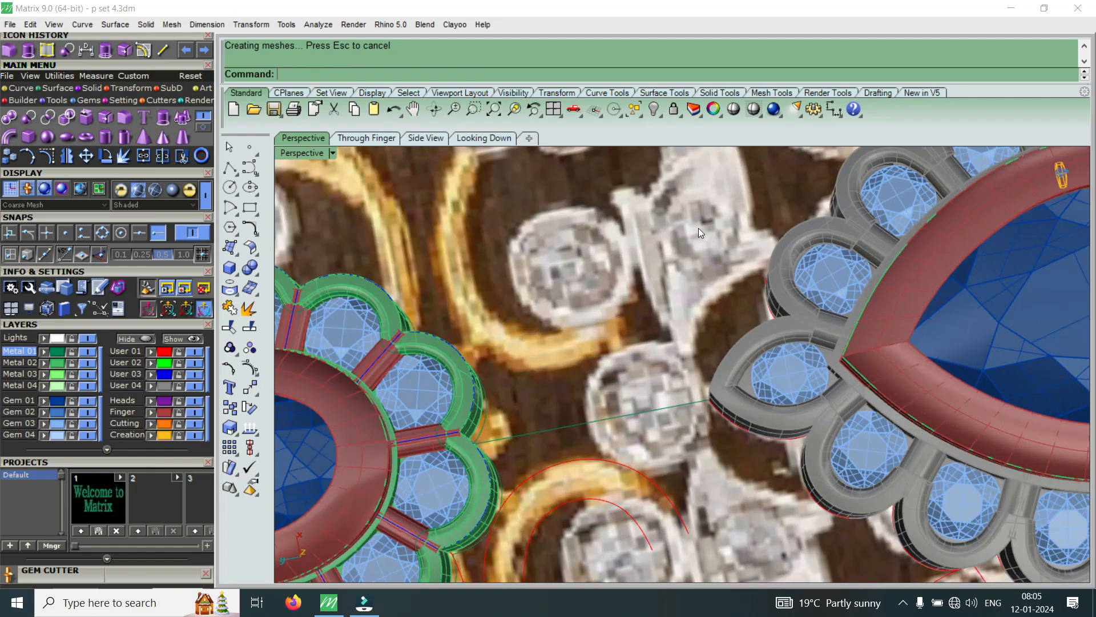
{"action": "scroll", "coordinate": [698, 228], "scroll_direction": "down", "scroll_amount": 6}
{"action": "scroll", "coordinate": [701, 470], "scroll_direction": "up", "scroll_amount": 5}
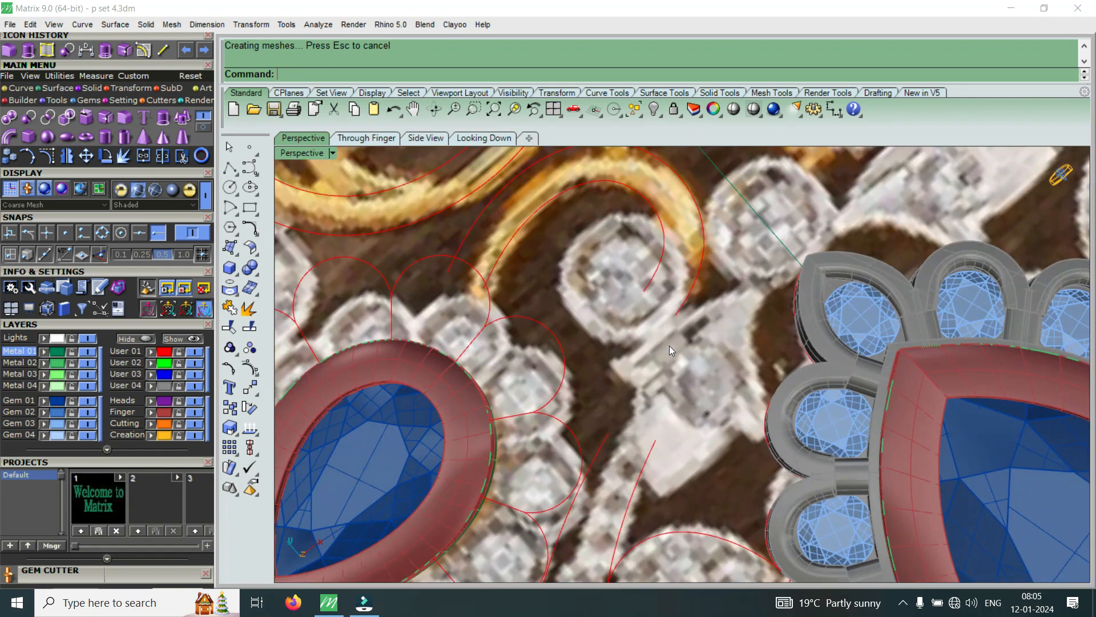
{"action": "scroll", "coordinate": [689, 331], "scroll_direction": "down", "scroll_amount": 8}
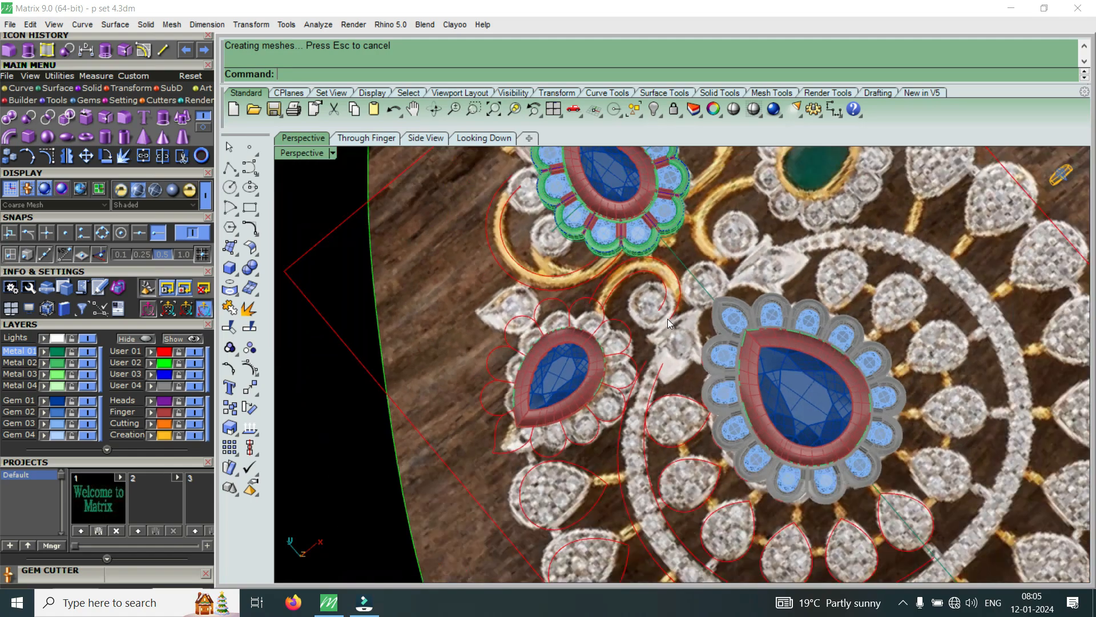
{"action": "scroll", "coordinate": [674, 313], "scroll_direction": "down", "scroll_amount": 3}
{"action": "scroll", "coordinate": [615, 245], "scroll_direction": "up", "scroll_amount": 4}
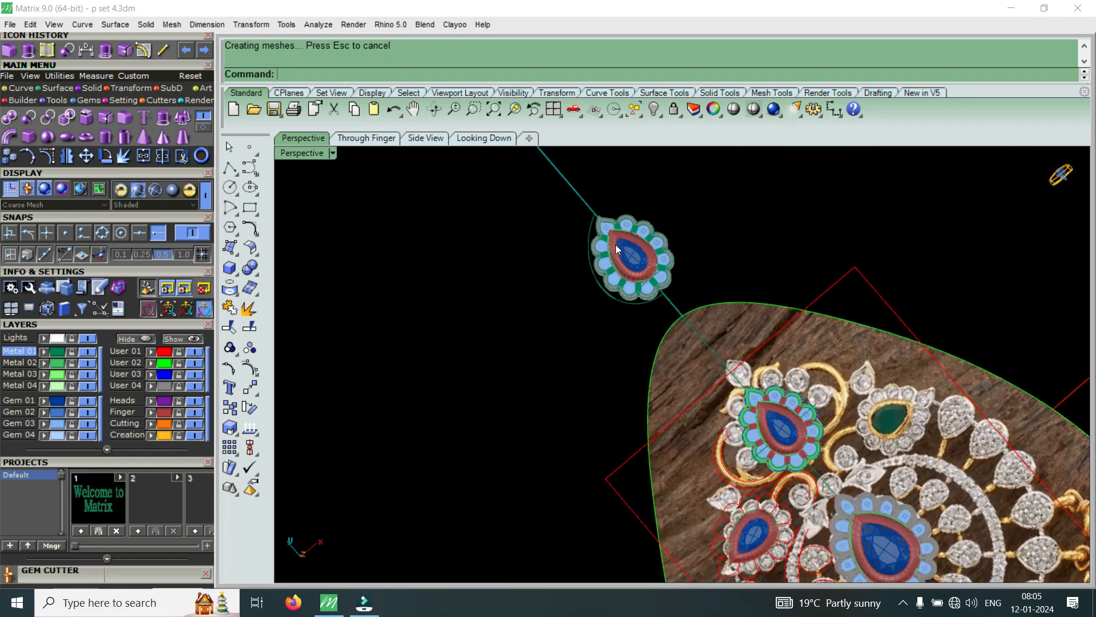
{"action": "scroll", "coordinate": [614, 263], "scroll_direction": "down", "scroll_amount": 3}
Generate gem cutters for the 11 gems in the green halo setting on the reference photo.
{"action": "scroll", "coordinate": [722, 396], "scroll_direction": "up", "scroll_amount": 10}
{"action": "right_click_drag", "start_coordinate": [711, 457], "coordinate": [742, 349]}
{"action": "scroll", "coordinate": [720, 347], "scroll_direction": "up", "scroll_amount": 6}
{"action": "left_click", "coordinate": [715, 337]}
{"action": "scroll", "coordinate": [864, 252], "scroll_direction": "up", "scroll_amount": 4}
{"action": "left_click", "coordinate": [875, 257]}
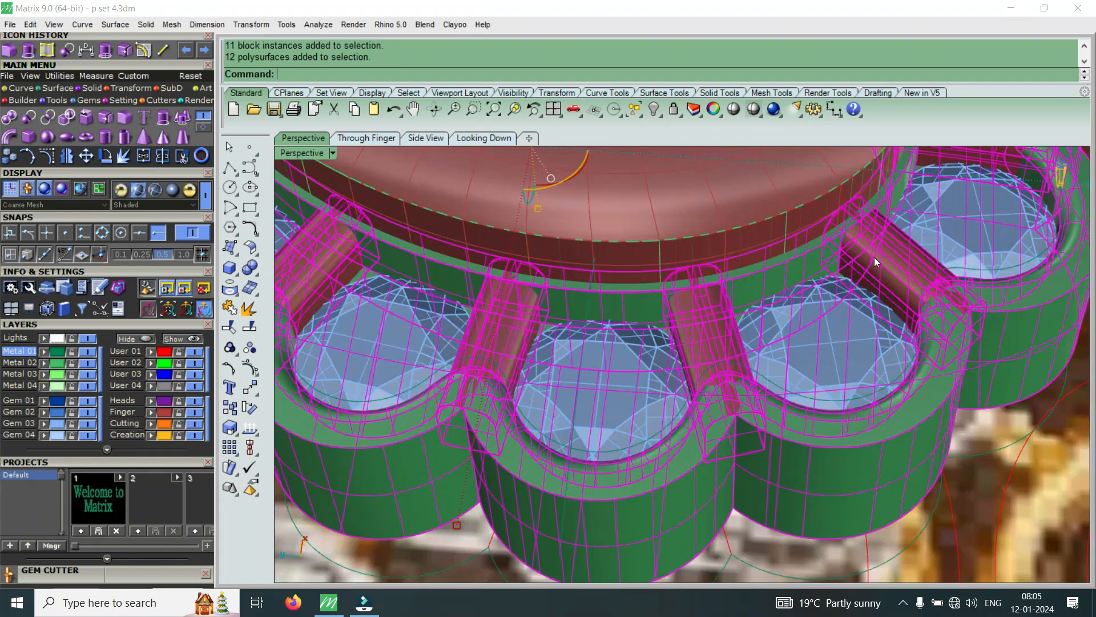
{"action": "scroll", "coordinate": [845, 311], "scroll_direction": "down", "scroll_amount": 6}
{"action": "scroll", "coordinate": [735, 372], "scroll_direction": "up", "scroll_amount": 5}
{"action": "left_click", "coordinate": [756, 374]}
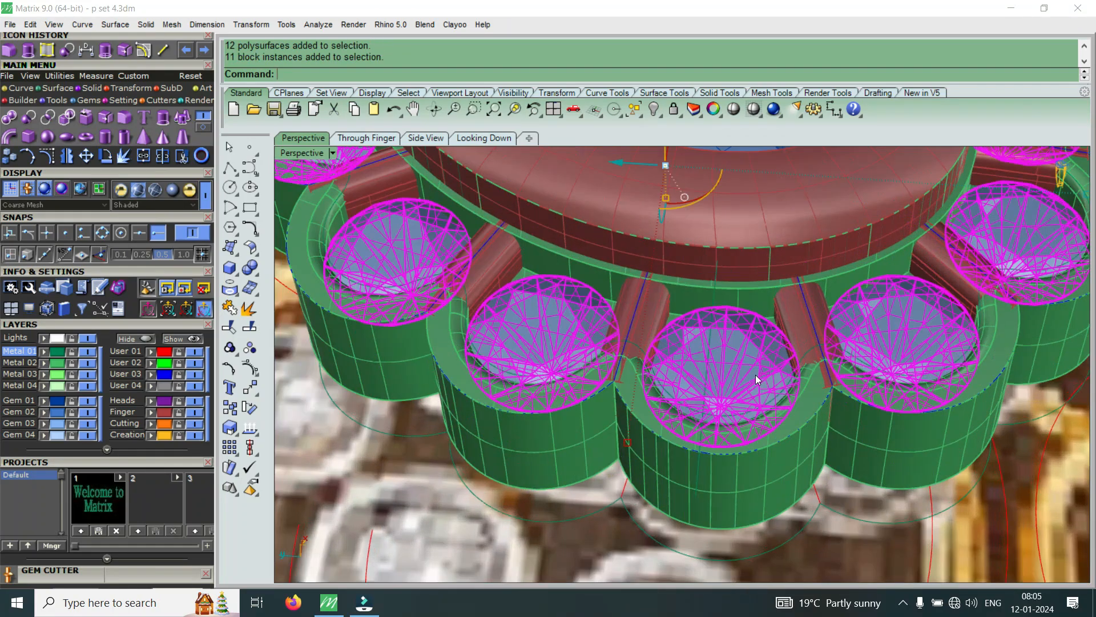
{"action": "key", "text": "F6"}
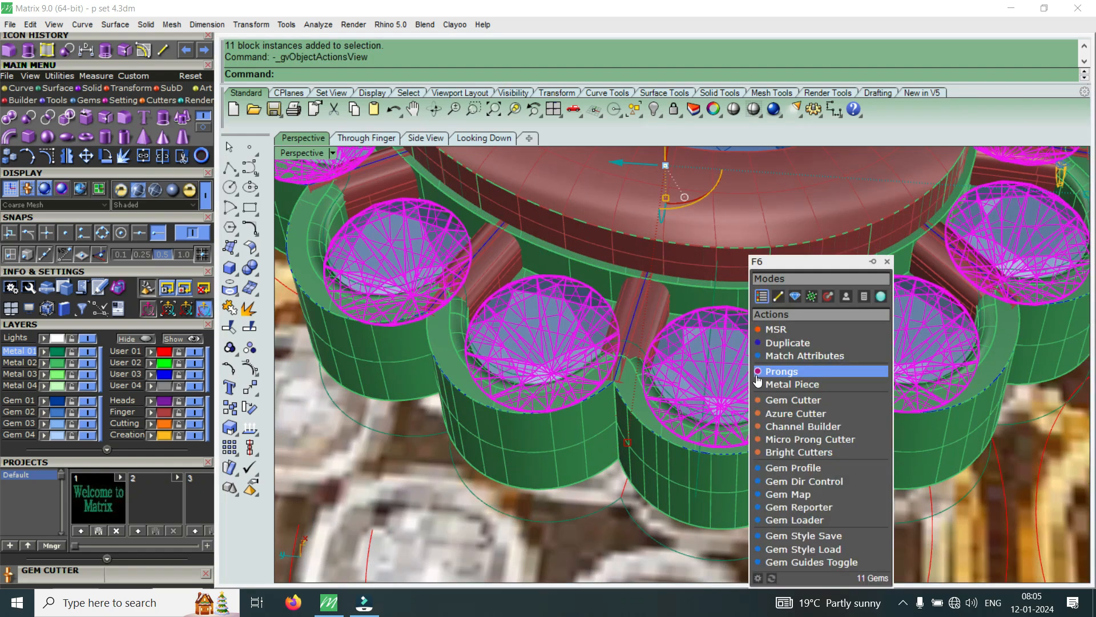
{"action": "left_click", "coordinate": [780, 402]}
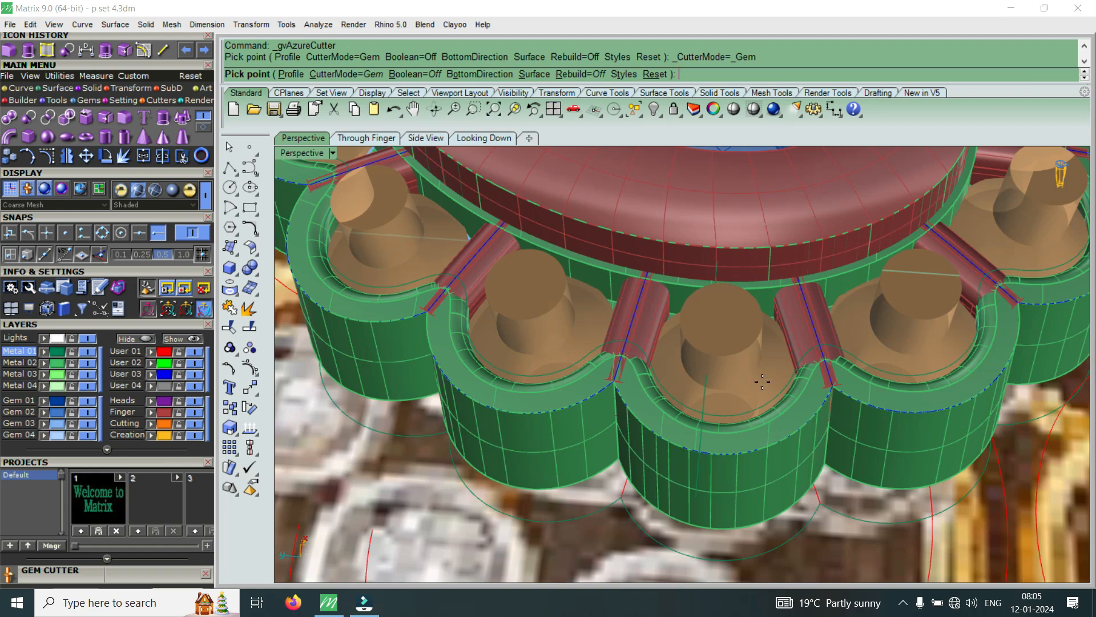
{"action": "scroll", "coordinate": [765, 385], "scroll_direction": "up", "scroll_amount": 2}
{"action": "right_click", "coordinate": [773, 391]}
Subtract the new gem cutters from the green halo metal and its red centre bezel with a Boolean difference.
{"action": "scroll", "coordinate": [774, 391], "scroll_direction": "down", "scroll_amount": 4}
{"action": "right_click_drag", "start_coordinate": [692, 403], "coordinate": [701, 314]}
{"action": "left_click", "coordinate": [67, 50]}
{"action": "left_click", "coordinate": [505, 389]}
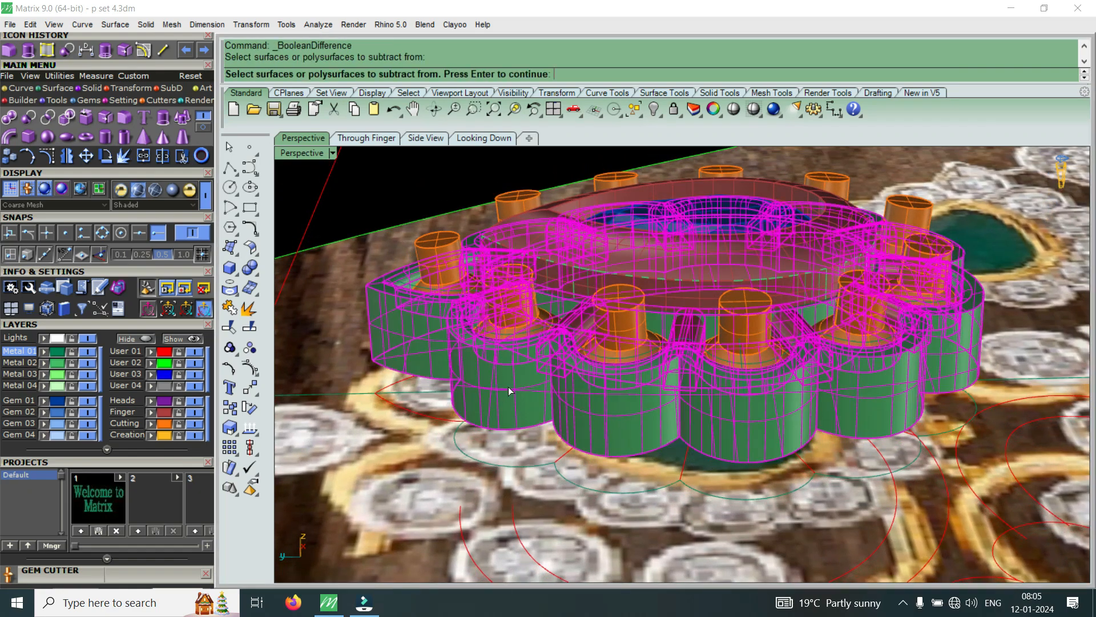
{"action": "scroll", "coordinate": [527, 255], "scroll_direction": "up", "scroll_amount": 6}
{"action": "key", "text": "Return"}
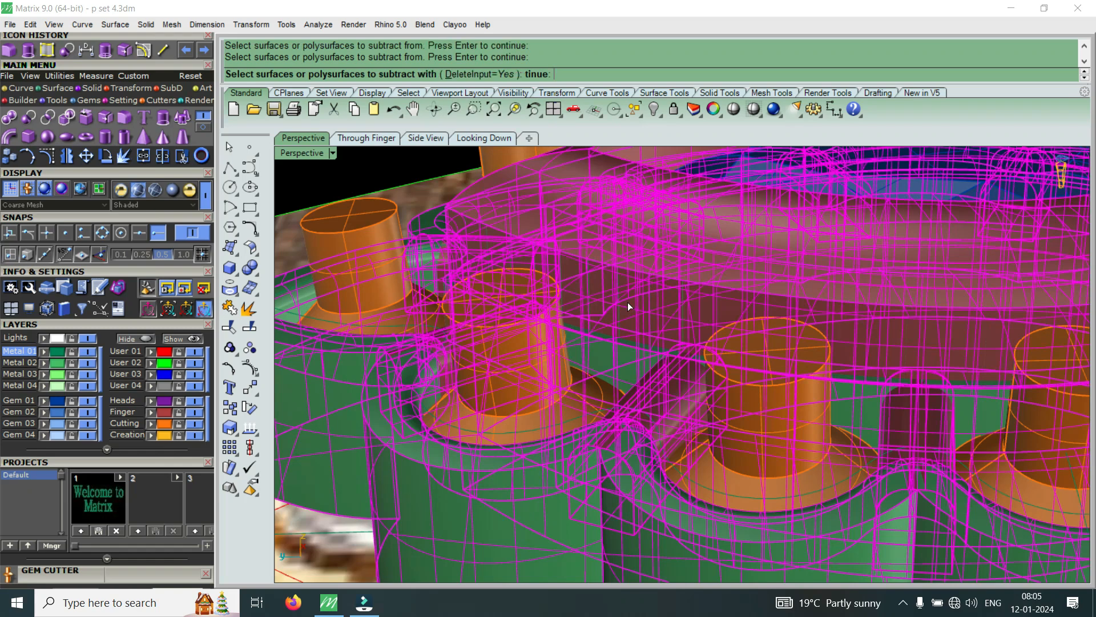
{"action": "left_click", "coordinate": [504, 337]}
{"action": "key", "text": "Return"}
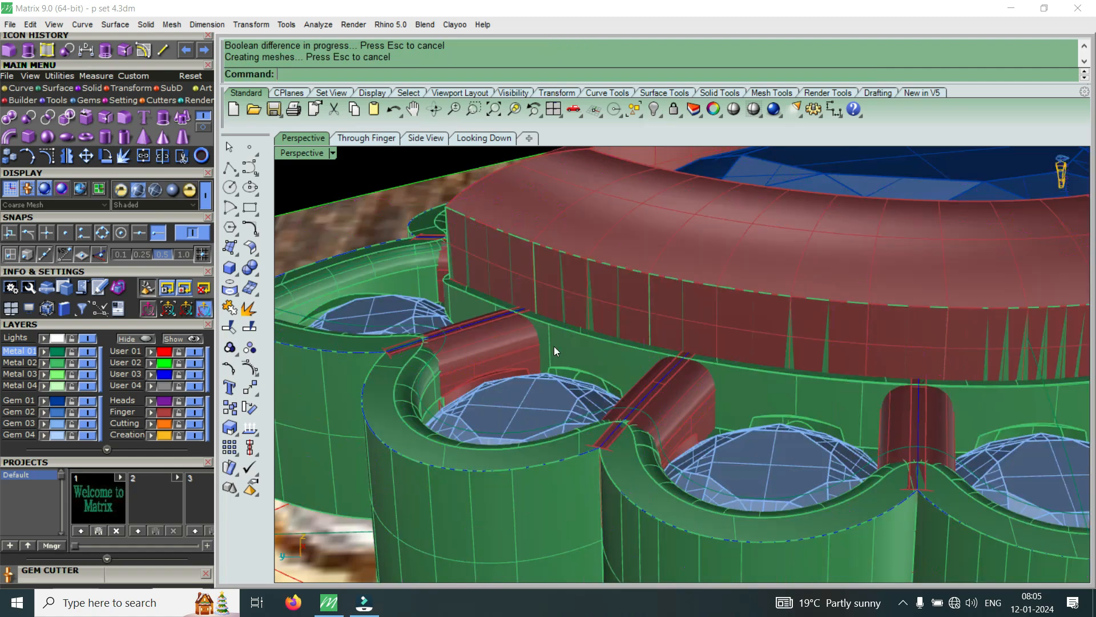
Hide the Gem 03 layer and switch the perspective view to the Machine display mode.
{"action": "scroll", "coordinate": [554, 346], "scroll_direction": "up", "scroll_amount": 2}
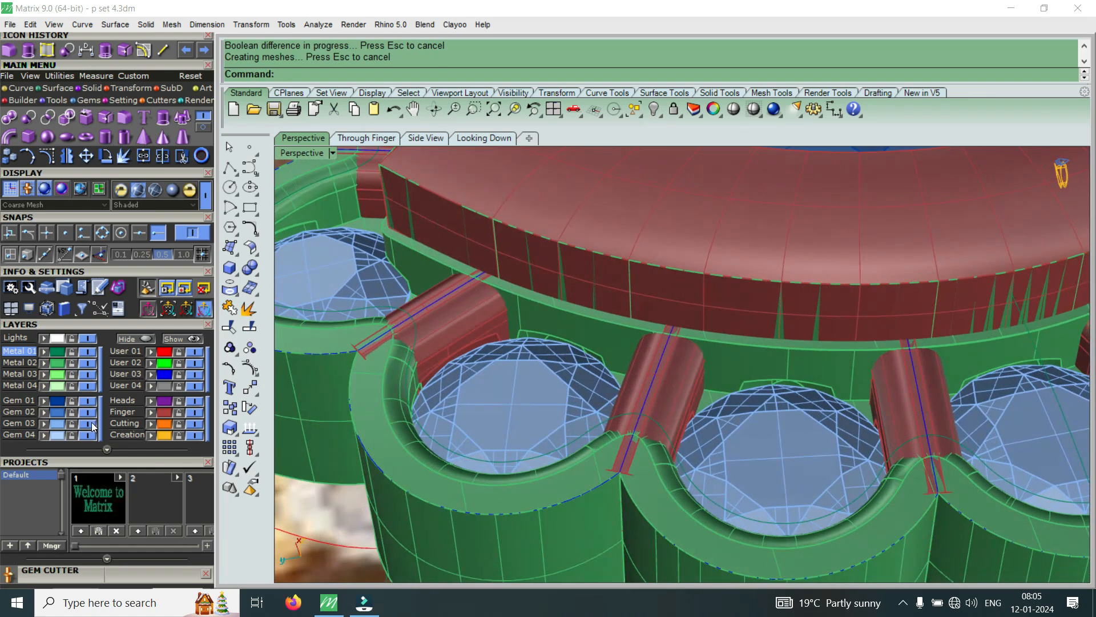
{"action": "left_click", "coordinate": [91, 422]}
{"action": "scroll", "coordinate": [614, 346], "scroll_direction": "down", "scroll_amount": 2}
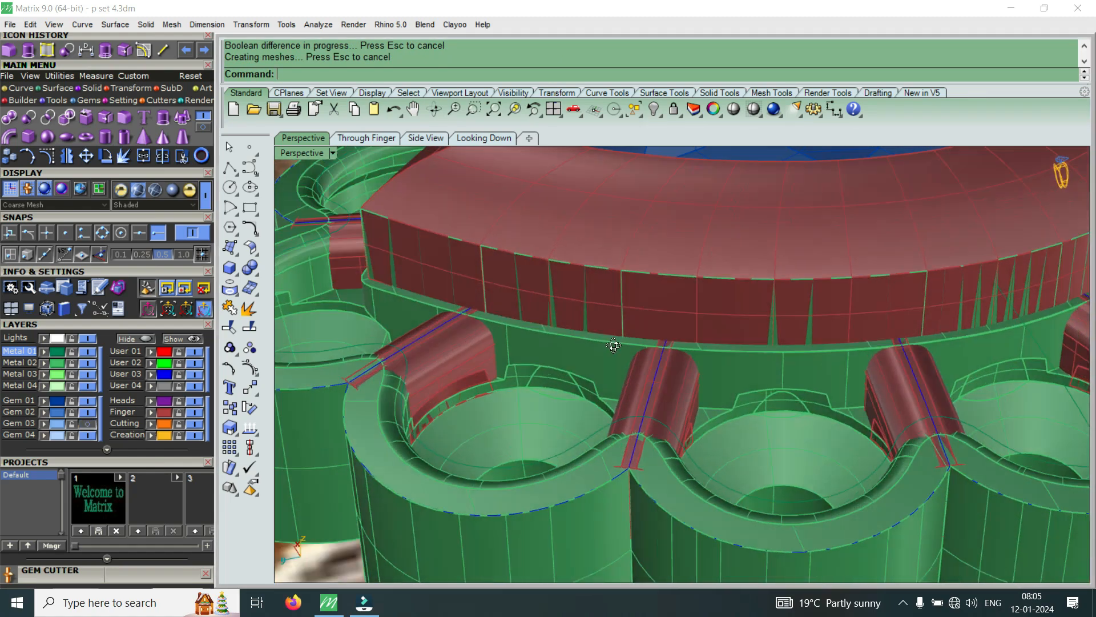
{"action": "left_click", "coordinate": [308, 157]}
{"action": "left_click", "coordinate": [398, 295]}
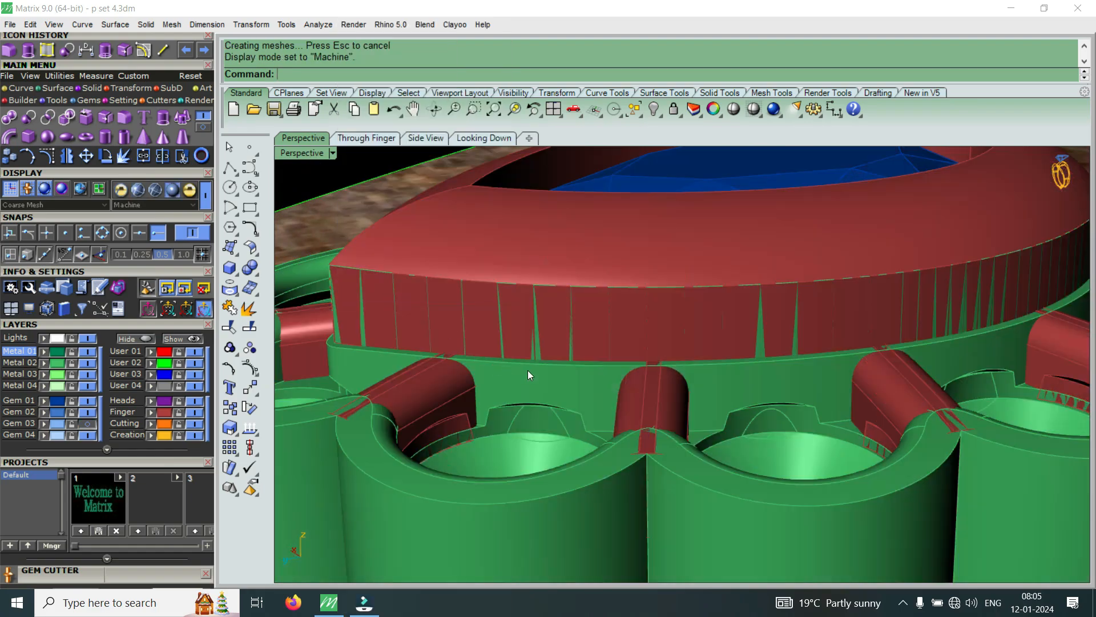
Inspect the cut seats, divider blocks and pointed tip petal of the green halo from several angles.
{"action": "right_click_drag", "start_coordinate": [528, 370], "coordinate": [800, 345]}
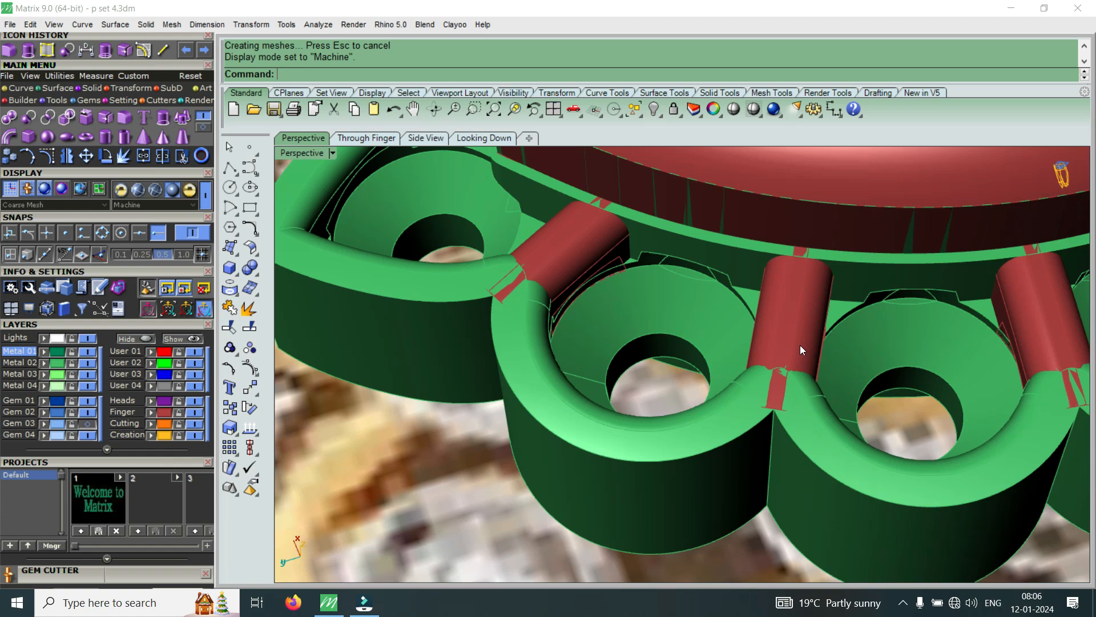
{"action": "right_click_drag", "start_coordinate": [800, 345], "coordinate": [742, 372]}
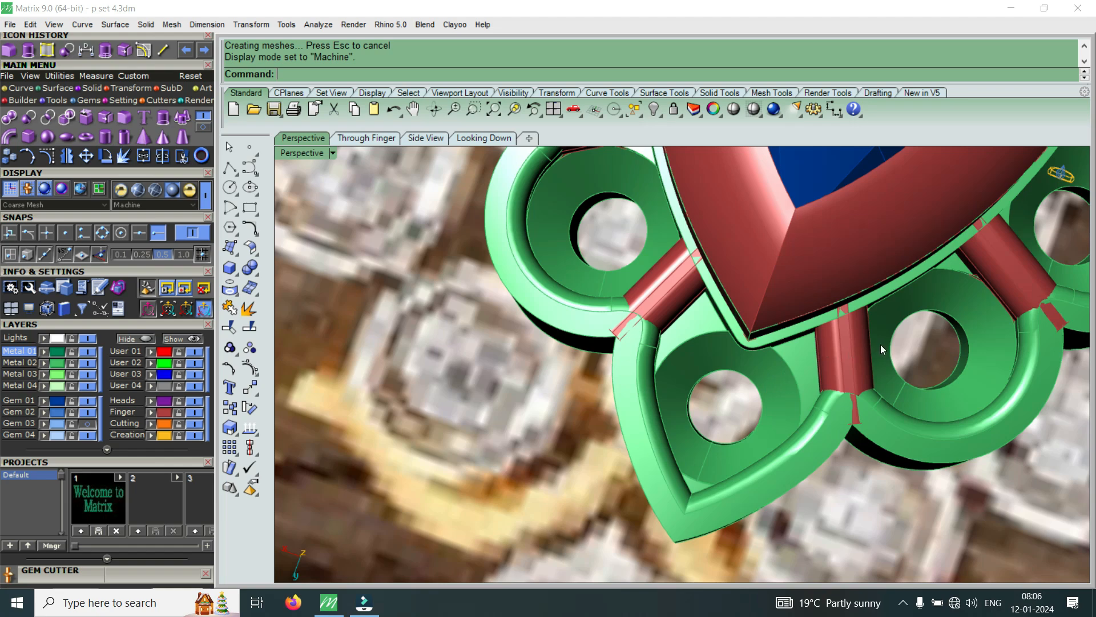
{"action": "right_click_drag", "start_coordinate": [883, 440], "coordinate": [819, 341]}
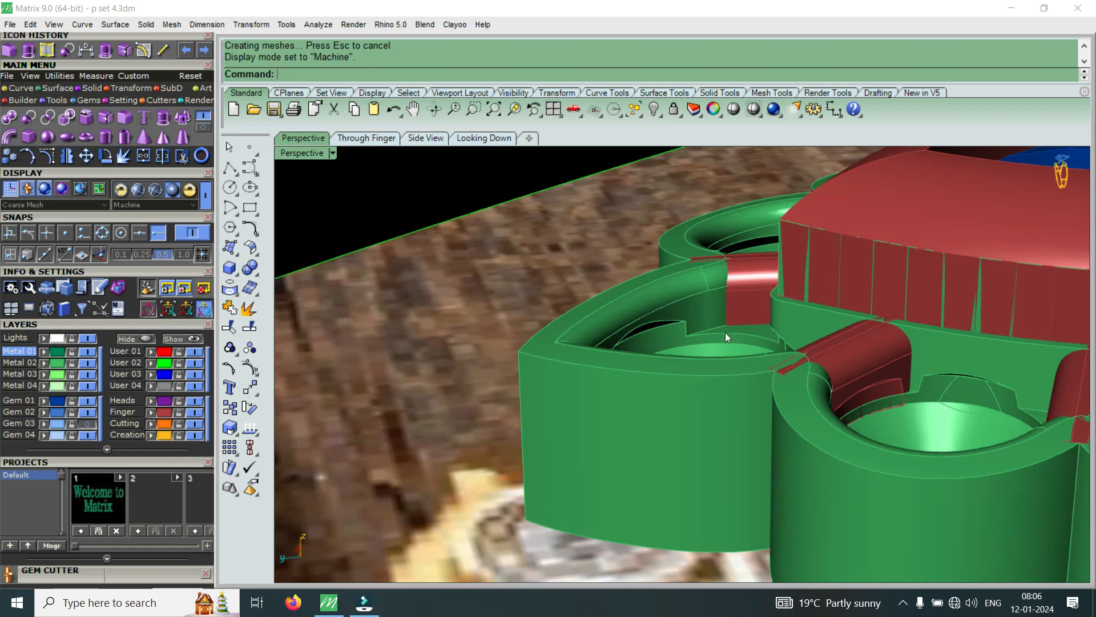
{"action": "scroll", "coordinate": [726, 335], "scroll_direction": "down", "scroll_amount": 3}
{"action": "right_click_drag", "start_coordinate": [725, 334], "coordinate": [829, 321]}
{"action": "scroll", "coordinate": [854, 444], "scroll_direction": "up", "scroll_amount": 5}
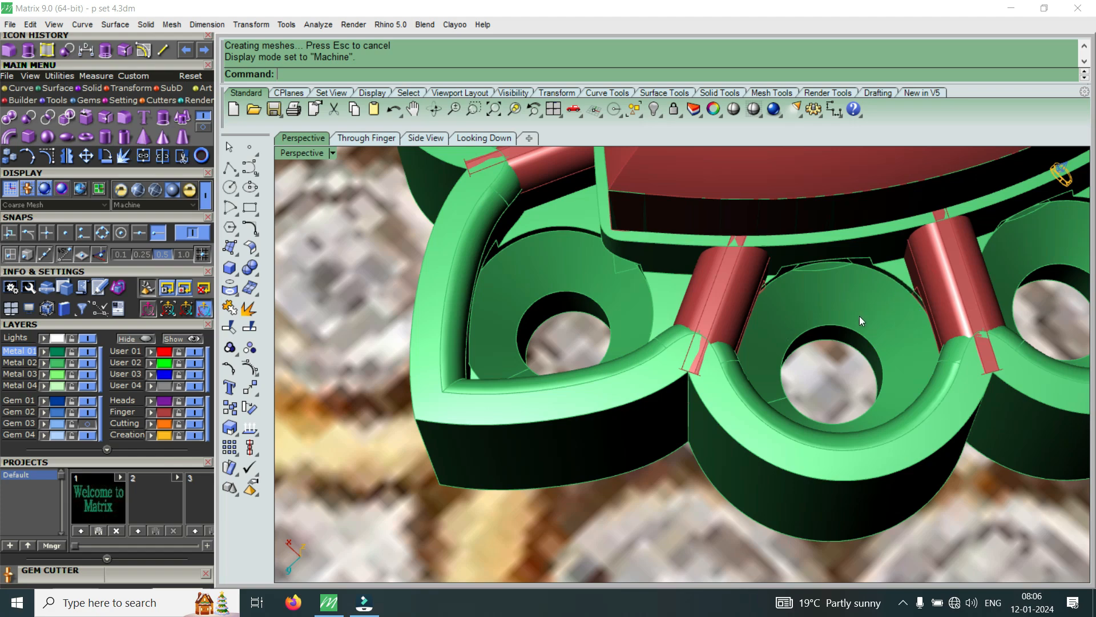
Check the cut seats and divider blocks of the green halo up close and show the Gem 03 gems again.
{"action": "scroll", "coordinate": [925, 294], "scroll_direction": "up", "scroll_amount": 2}
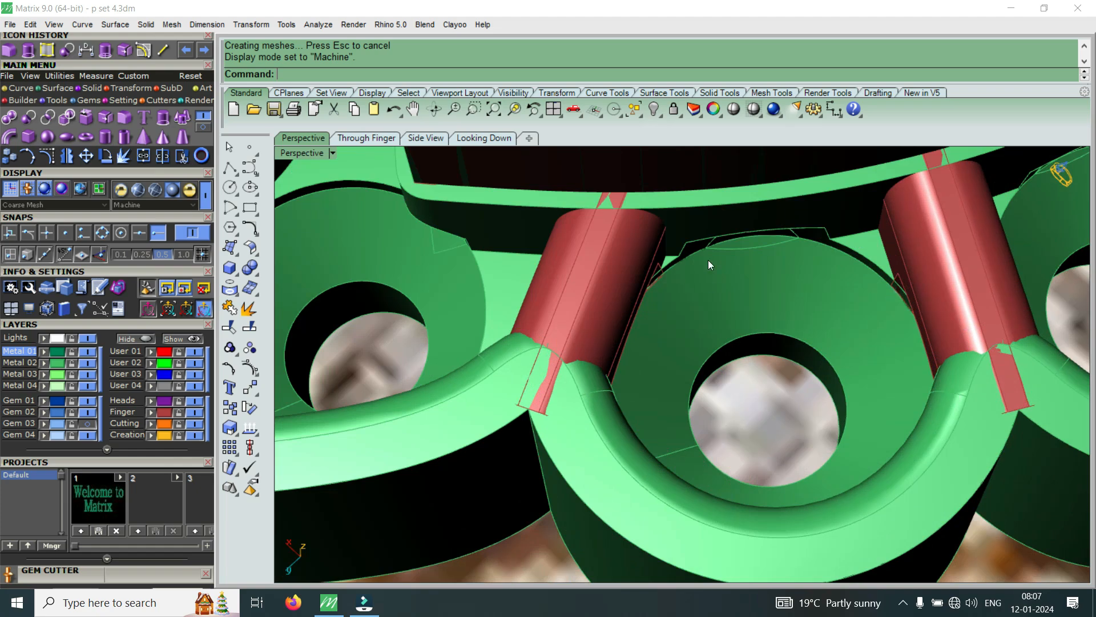
{"action": "scroll", "coordinate": [708, 259], "scroll_direction": "down", "scroll_amount": 3}
{"action": "right_click_drag", "start_coordinate": [704, 376], "coordinate": [660, 291]}
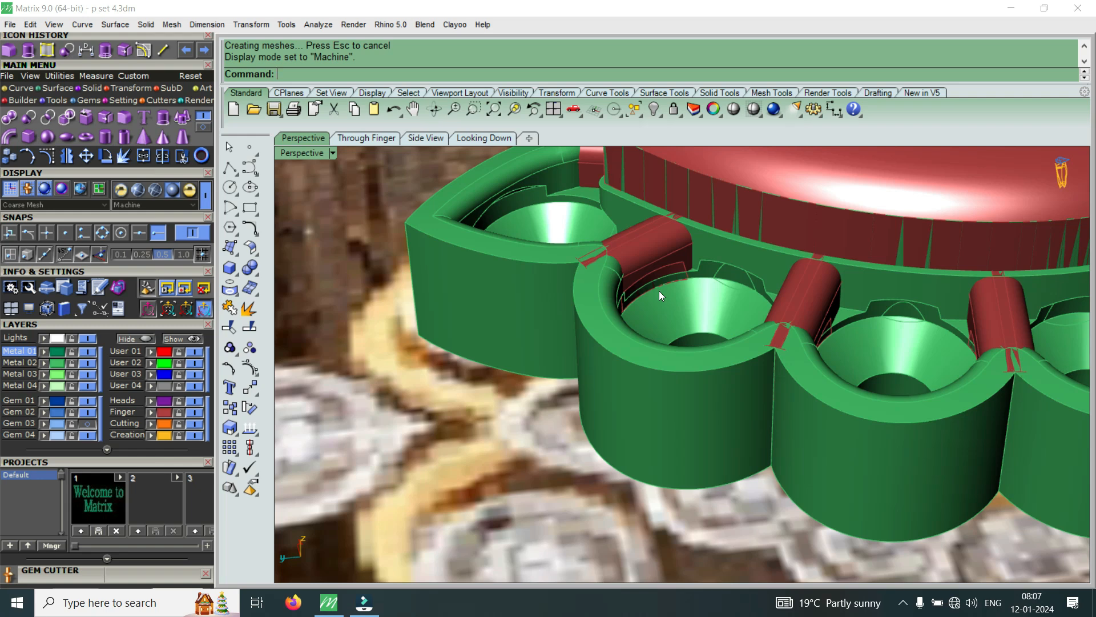
{"action": "scroll", "coordinate": [735, 289], "scroll_direction": "down", "scroll_amount": 5}
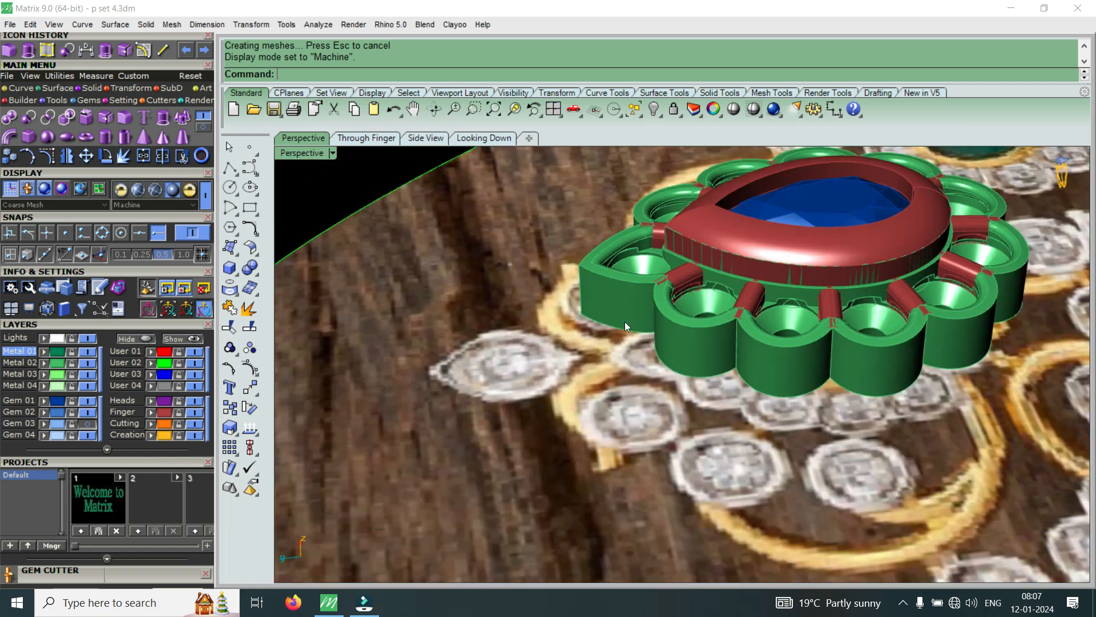
{"action": "left_click", "coordinate": [228, 467]}
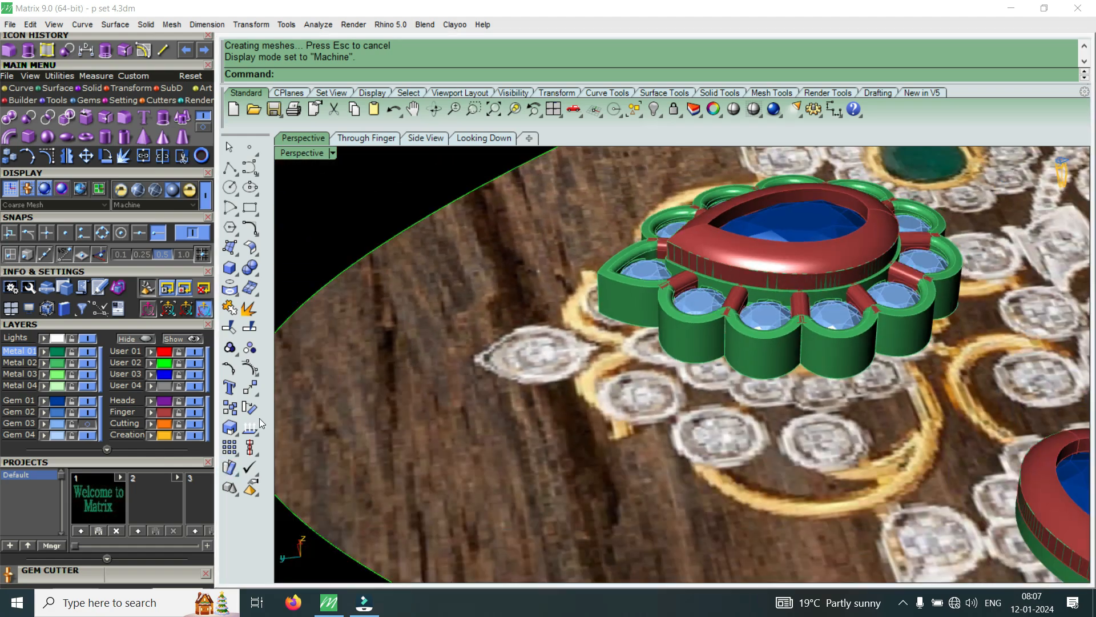
Group the green halo metal, its 11 round gems, divider blocks, red bezel and blue pear centre gem.
{"action": "right_click_drag", "start_coordinate": [585, 389], "coordinate": [573, 498]}
{"action": "scroll", "coordinate": [704, 359], "scroll_direction": "up", "scroll_amount": 4}
{"action": "left_click", "coordinate": [704, 357]}
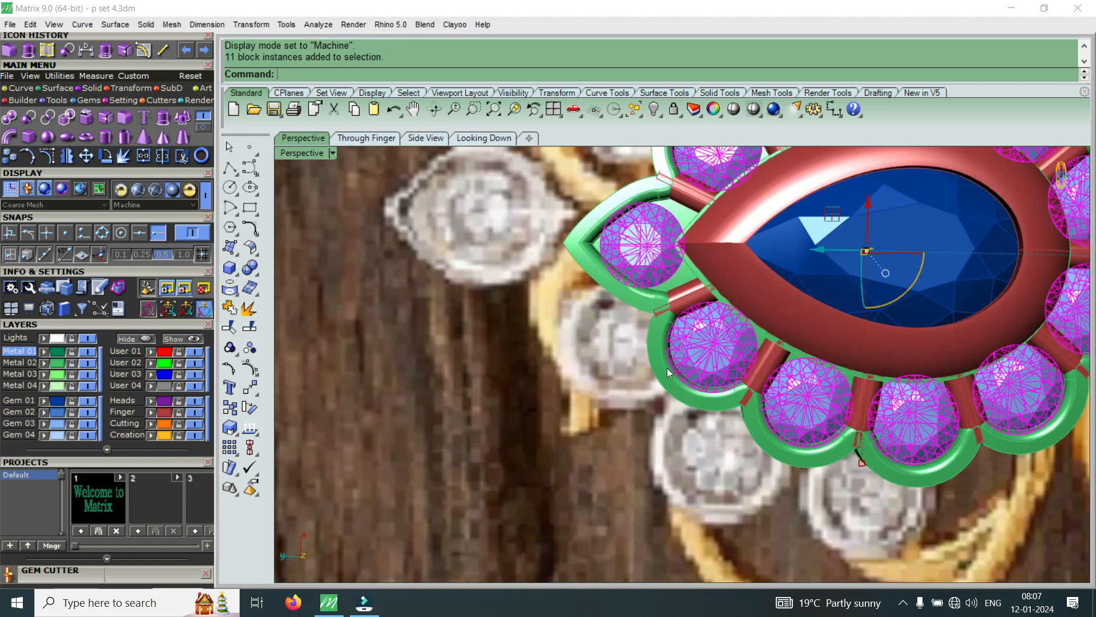
{"action": "scroll", "coordinate": [667, 368], "scroll_direction": "down", "scroll_amount": 4}
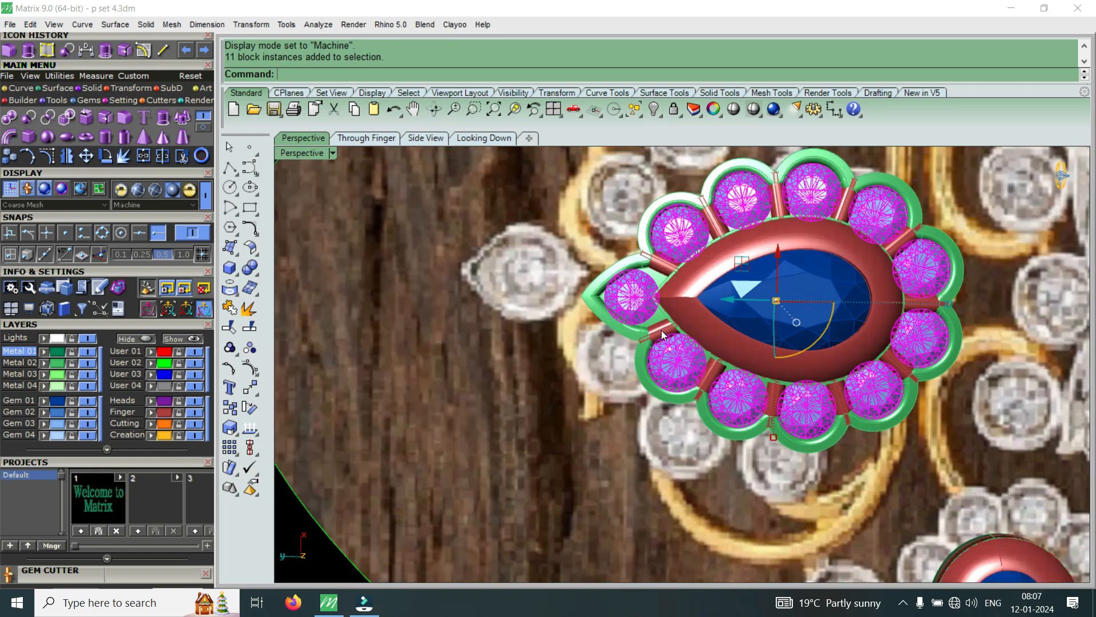
{"action": "left_click", "coordinate": [661, 330], "text": "shift"}
{"action": "left_click", "coordinate": [707, 323], "text": "shift"}
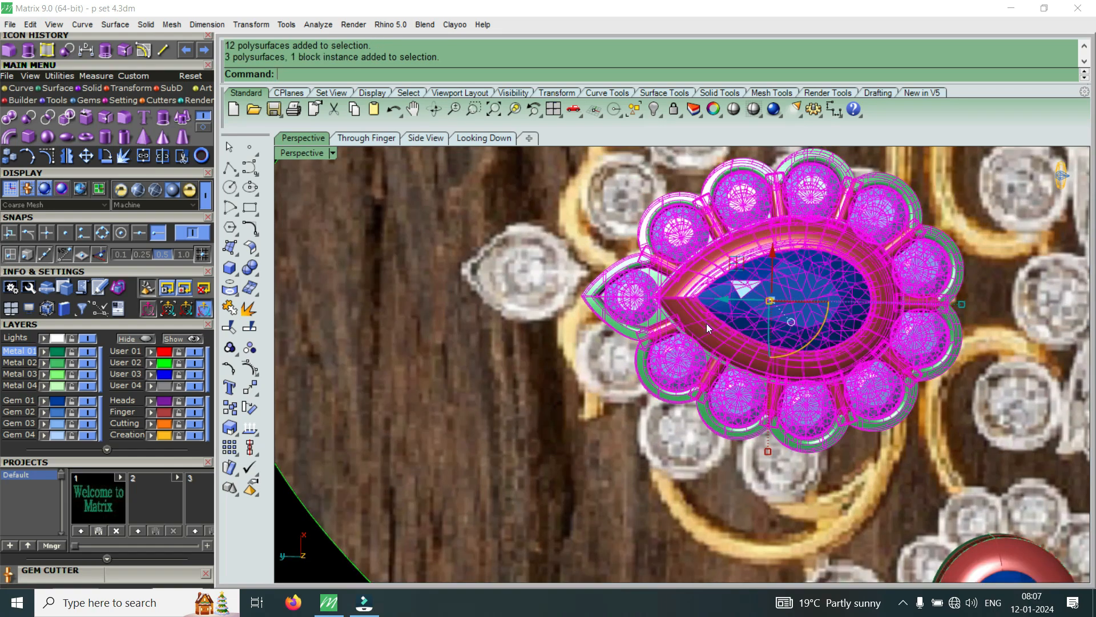
{"action": "type", "text": "Group"}
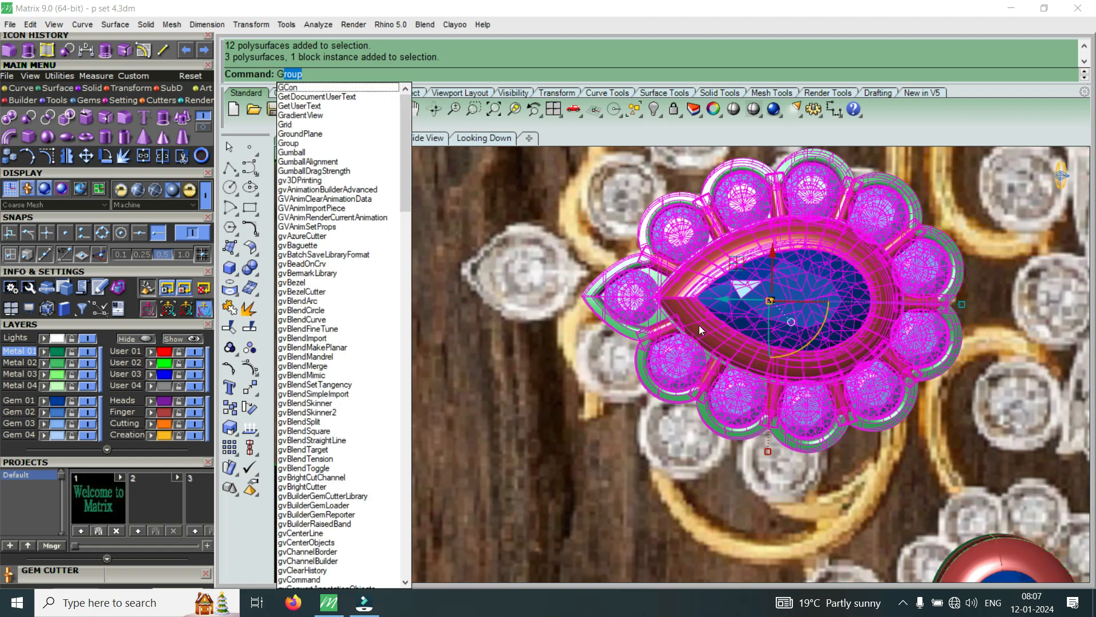
{"action": "left_click", "coordinate": [313, 143]}
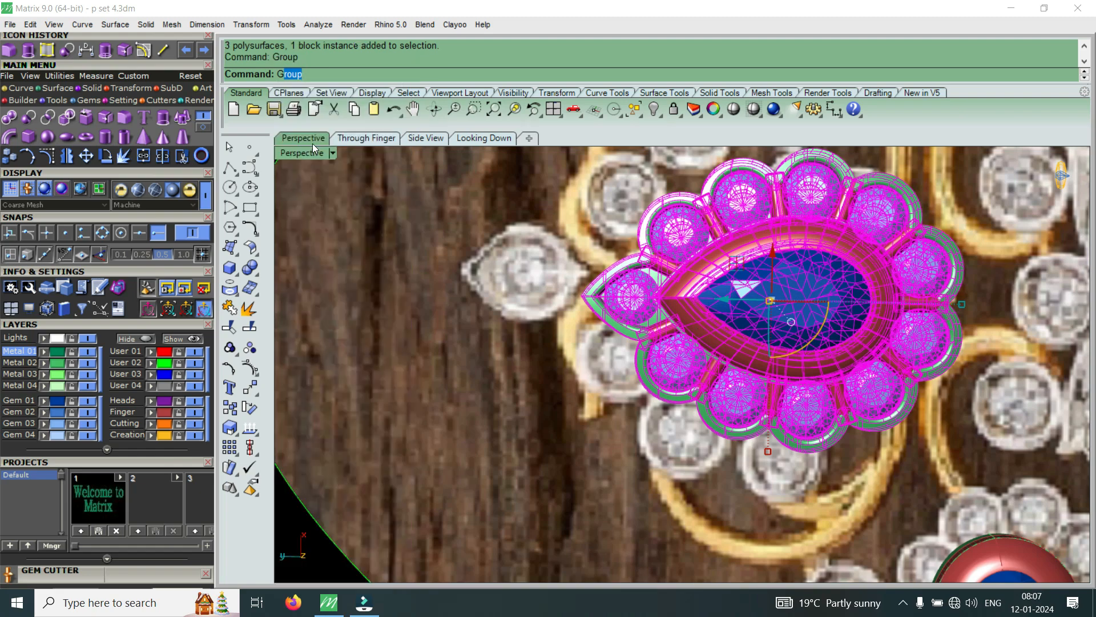
Select the whole grey-petal halo setting outside the reference photo and switch to the Looking Down view.
{"action": "scroll", "coordinate": [783, 437], "scroll_direction": "down", "scroll_amount": 5}
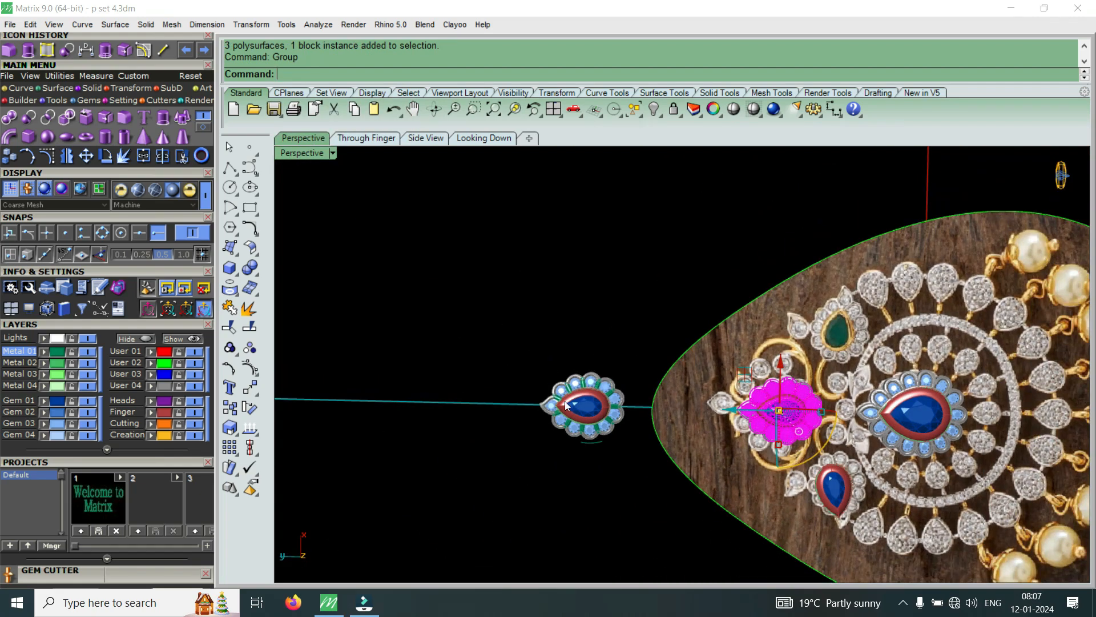
{"action": "scroll", "coordinate": [565, 404], "scroll_direction": "up", "scroll_amount": 3}
{"action": "left_click_drag", "start_coordinate": [453, 289], "coordinate": [695, 516]}
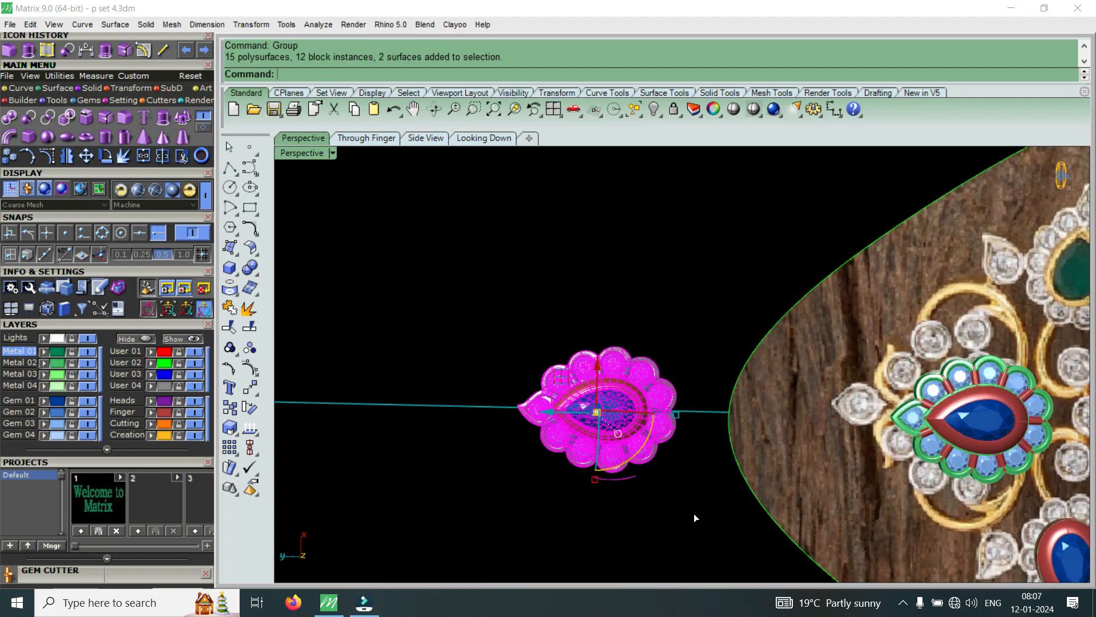
{"action": "scroll", "coordinate": [612, 403], "scroll_direction": "down", "scroll_amount": 2}
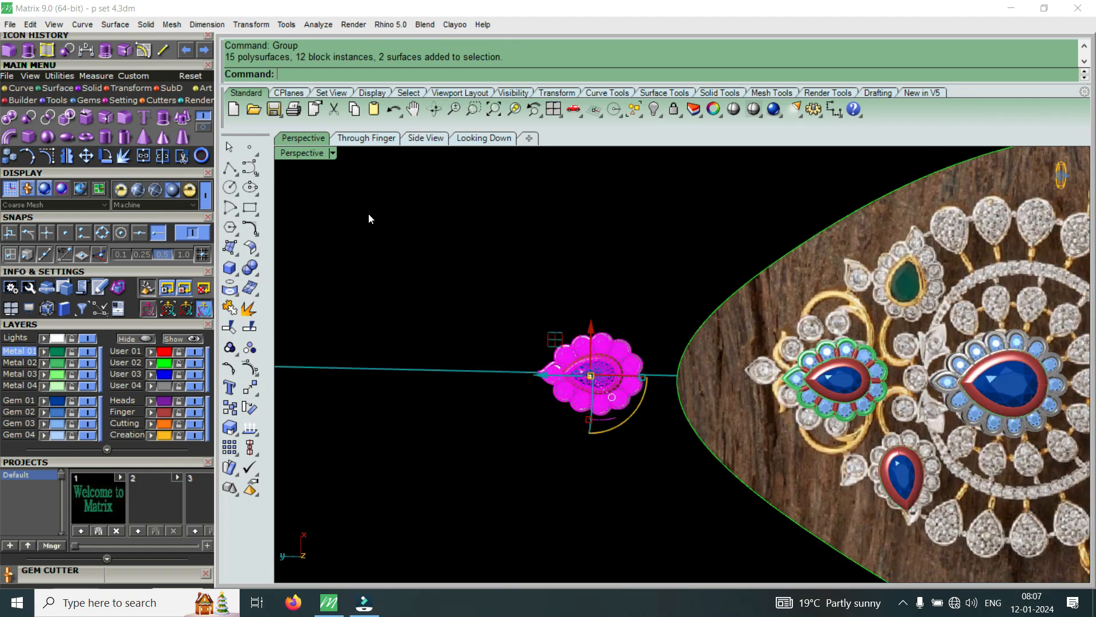
{"action": "double_click", "coordinate": [300, 153]}
{"action": "double_click", "coordinate": [300, 153]}
{"action": "scroll", "coordinate": [739, 312], "scroll_direction": "down", "scroll_amount": 3}
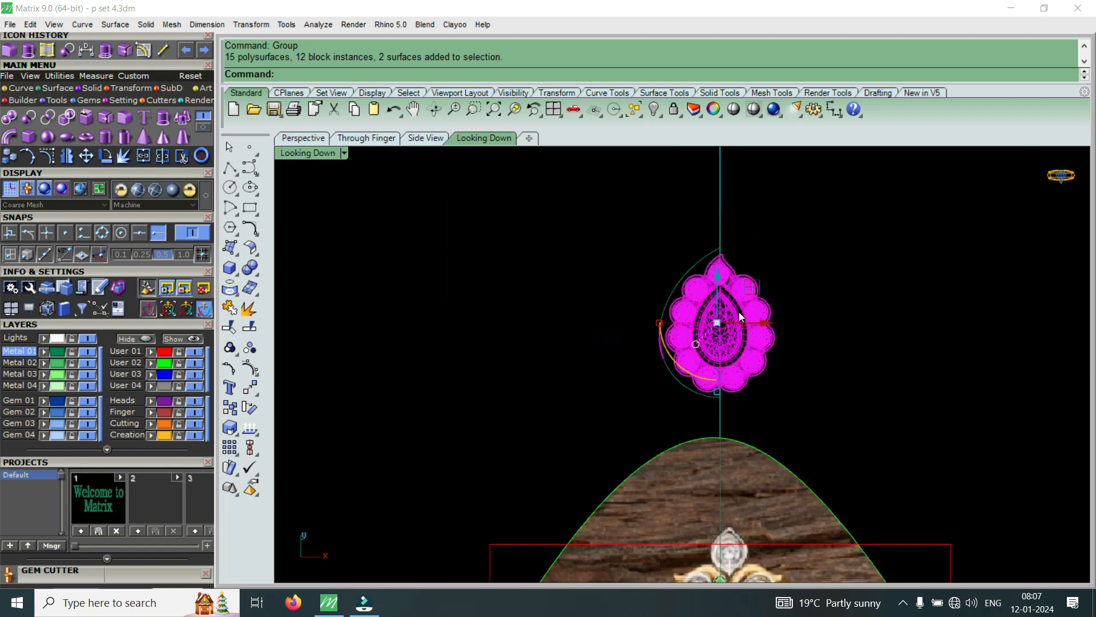
{"action": "scroll", "coordinate": [739, 311], "scroll_direction": "down", "scroll_amount": 3}
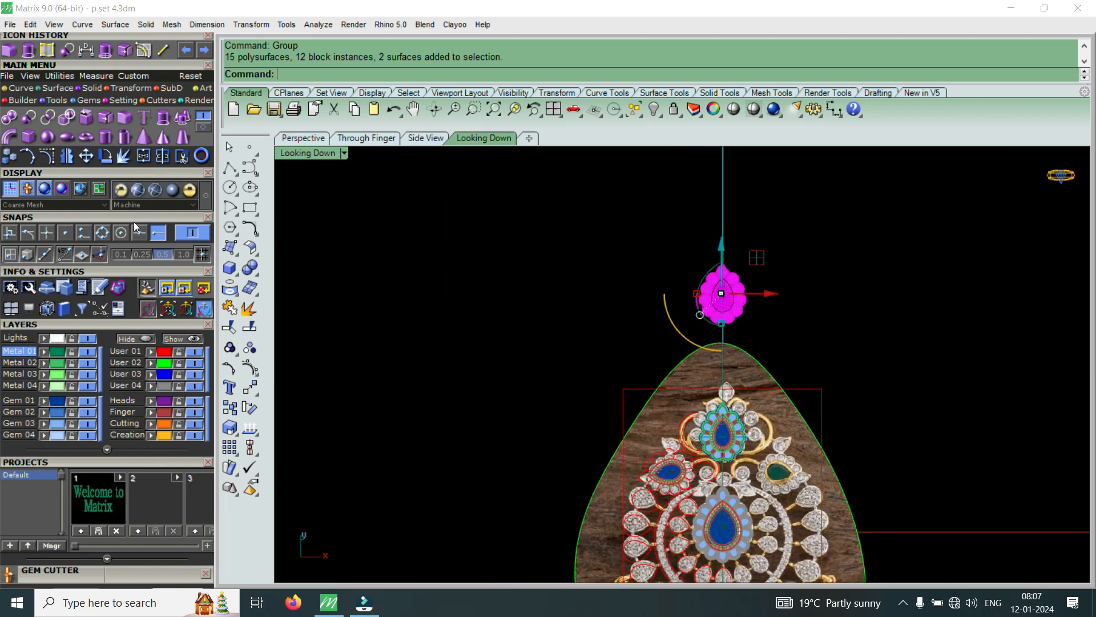
Move the grey-petal halo setting onto the photo beside the small left pear bezel.
{"action": "left_click", "coordinate": [86, 155]}
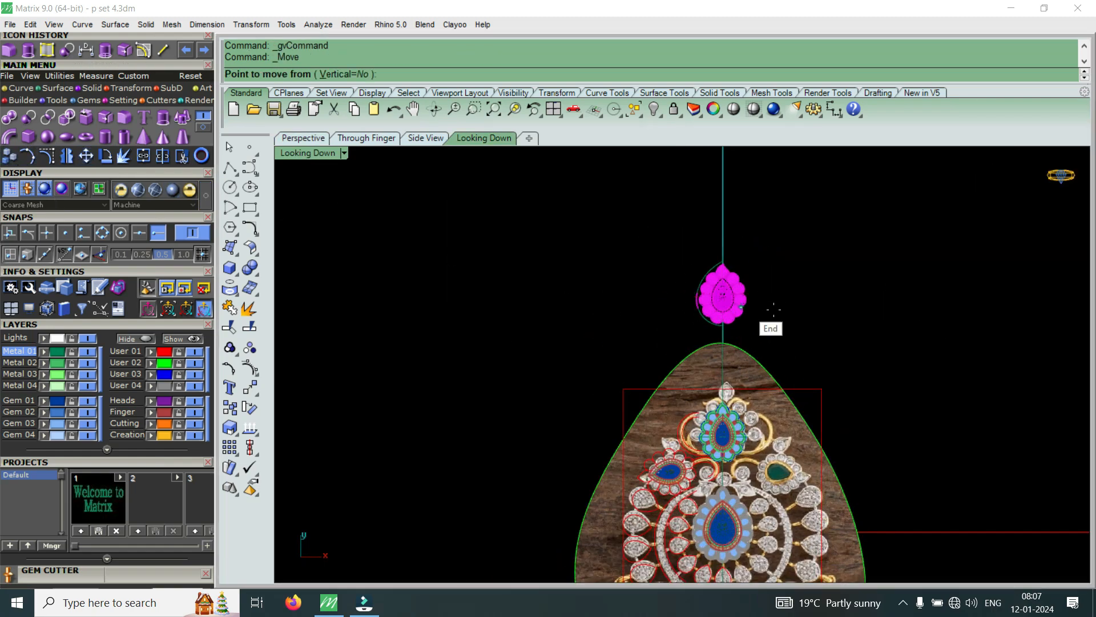
{"action": "left_click", "coordinate": [164, 235]}
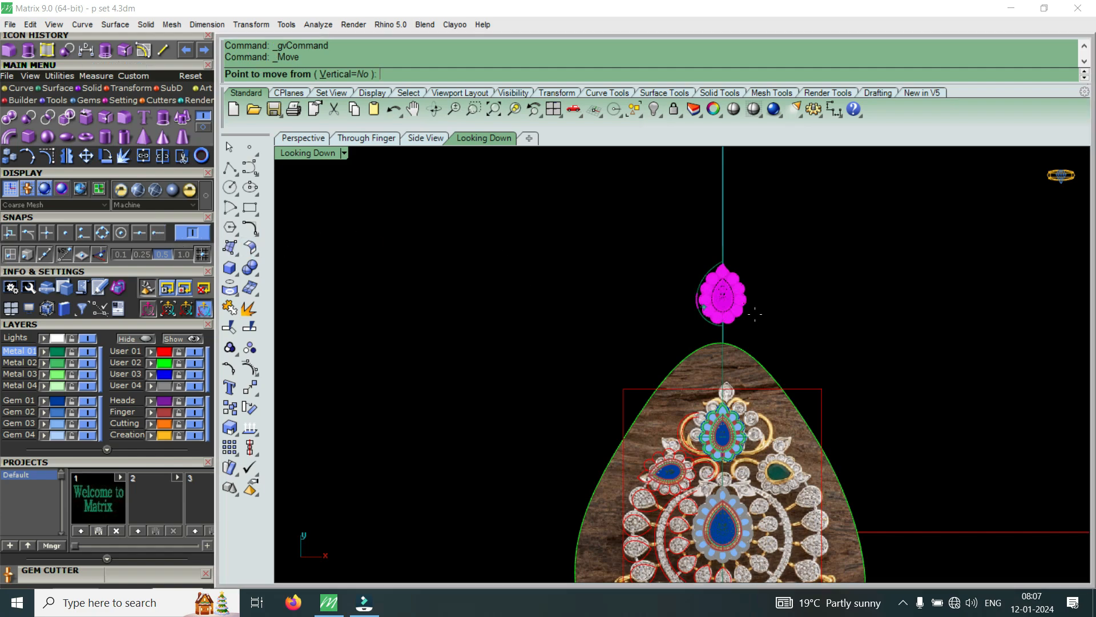
{"action": "left_click", "coordinate": [728, 304]}
{"action": "scroll", "coordinate": [728, 305], "scroll_direction": "down", "scroll_amount": 4}
{"action": "scroll", "coordinate": [686, 425], "scroll_direction": "up", "scroll_amount": 6}
{"action": "scroll", "coordinate": [688, 437], "scroll_direction": "up", "scroll_amount": 6}
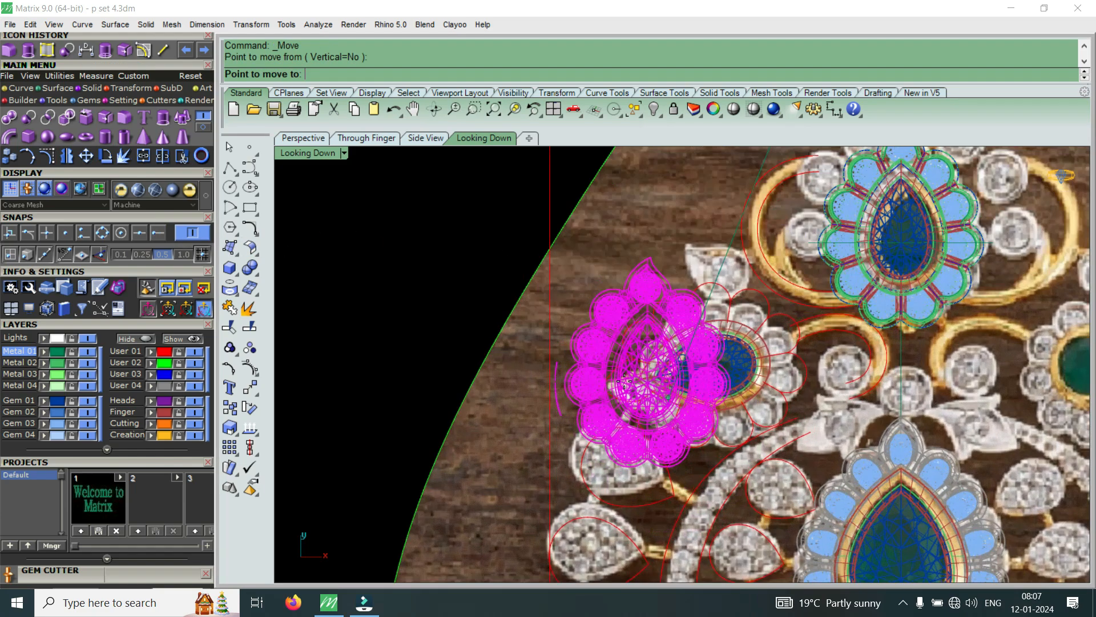
{"action": "left_click", "coordinate": [611, 370]}
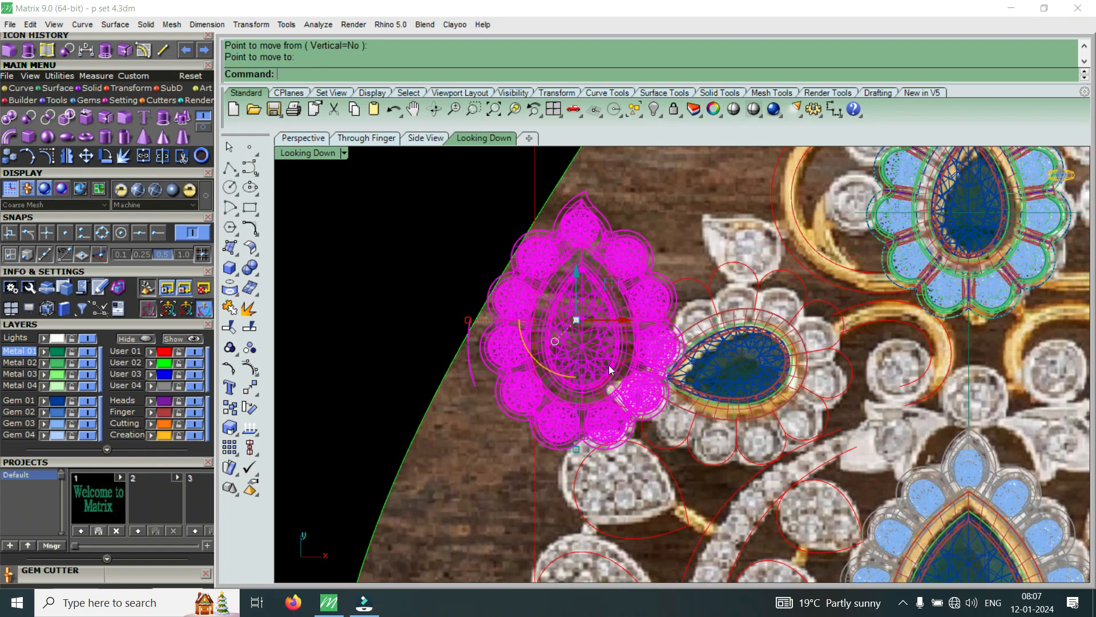
Deselect the halo setting and hide the User 02 layer that holds the reference photo.
{"action": "key", "text": "Escape"}
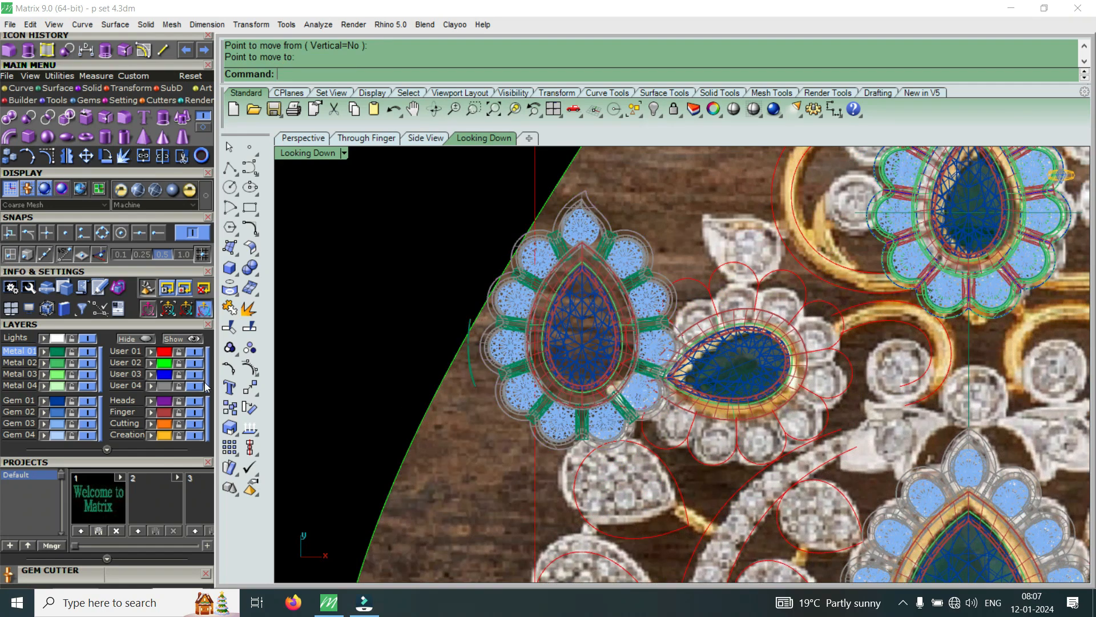
{"action": "left_click", "coordinate": [197, 364]}
Shift the grey-petal halo away from the small left pear bezel and delete that bezel with its gem and petal curves.
{"action": "left_click", "coordinate": [625, 352]}
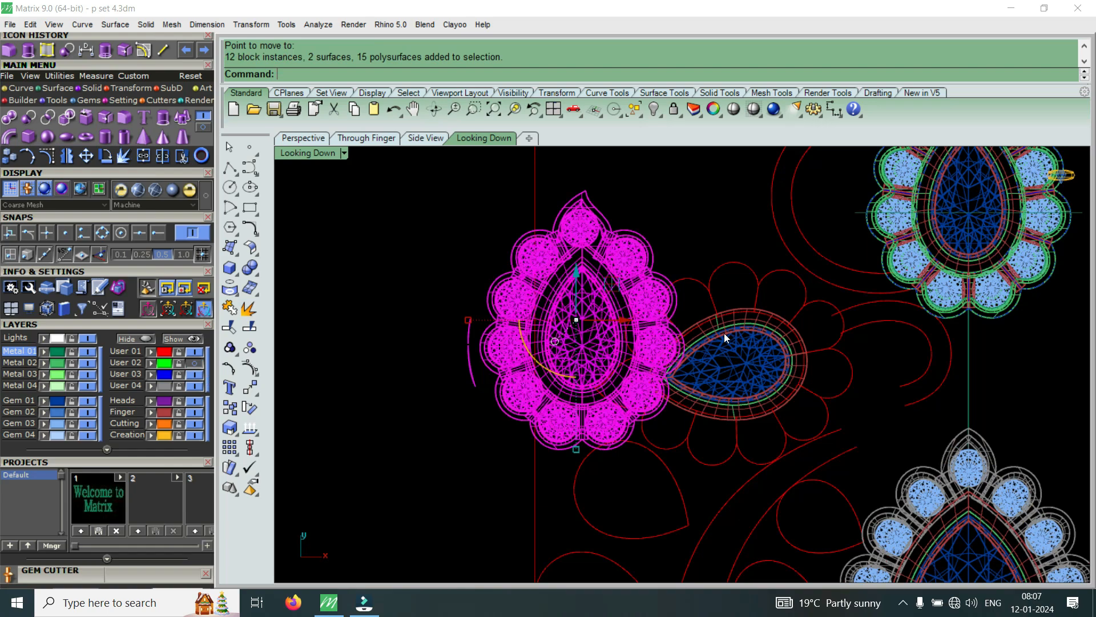
{"action": "scroll", "coordinate": [695, 333], "scroll_direction": "down", "scroll_amount": 2}
{"action": "left_click_drag", "start_coordinate": [679, 328], "coordinate": [563, 332]}
{"action": "scroll", "coordinate": [762, 356], "scroll_direction": "up", "scroll_amount": 2}
{"action": "key", "text": "Escape"}
{"action": "left_click_drag", "start_coordinate": [719, 253], "coordinate": [652, 364]}
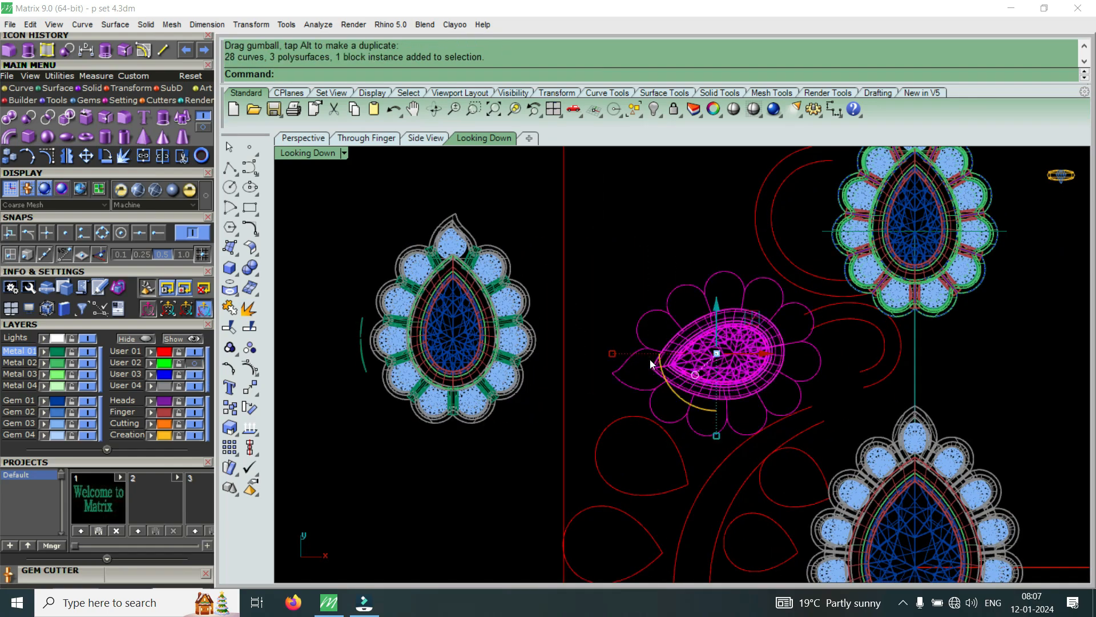
{"action": "key", "text": "Delete"}
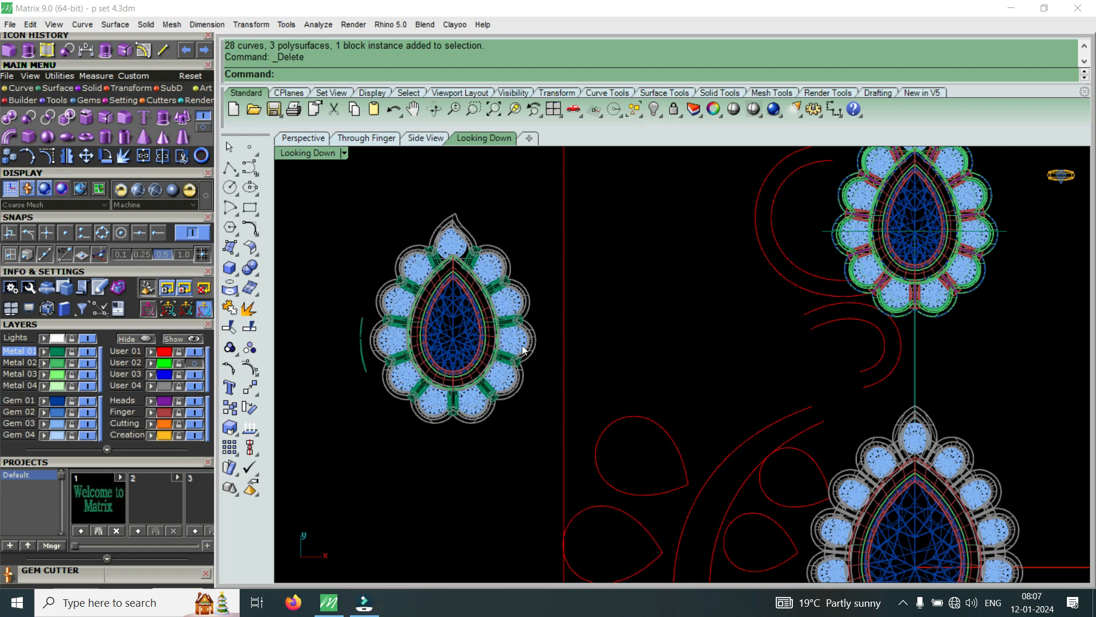
Rotate the grey-petal halo setting about its rounded base so that its pointed petal faces left.
{"action": "left_click", "coordinate": [521, 345]}
{"action": "left_click", "coordinate": [107, 160]}
{"action": "left_click", "coordinate": [454, 424]}
{"action": "left_click", "coordinate": [427, 289]}
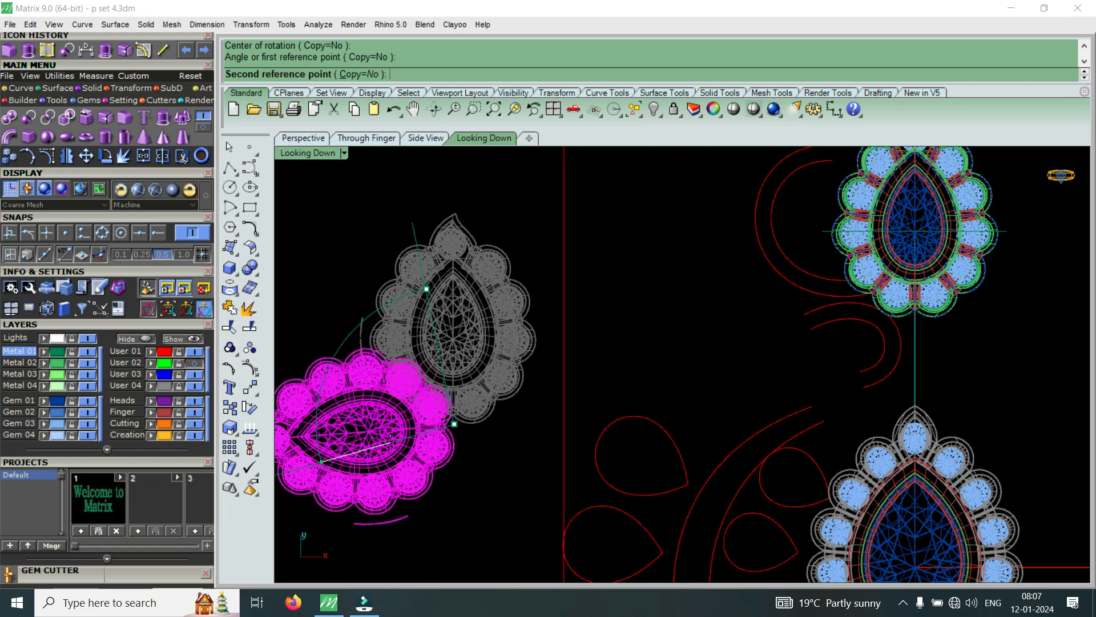
{"action": "left_click", "coordinate": [391, 441]}
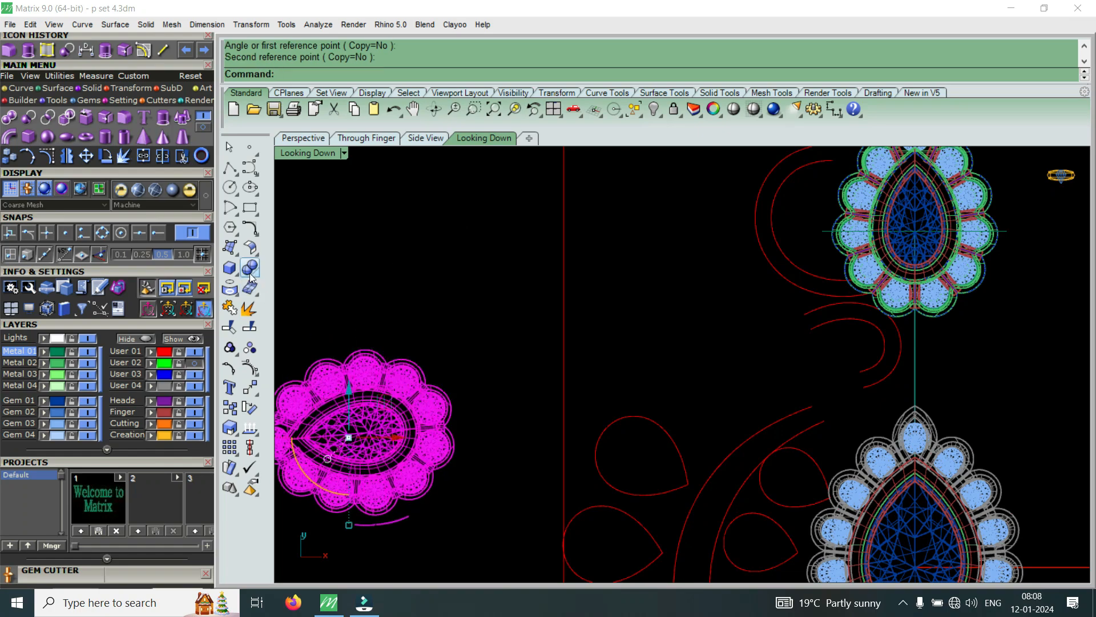
Try to move the rotated halo setting into the place of the deleted left pear bezel.
{"action": "scroll", "coordinate": [611, 380], "scroll_direction": "down", "scroll_amount": 4}
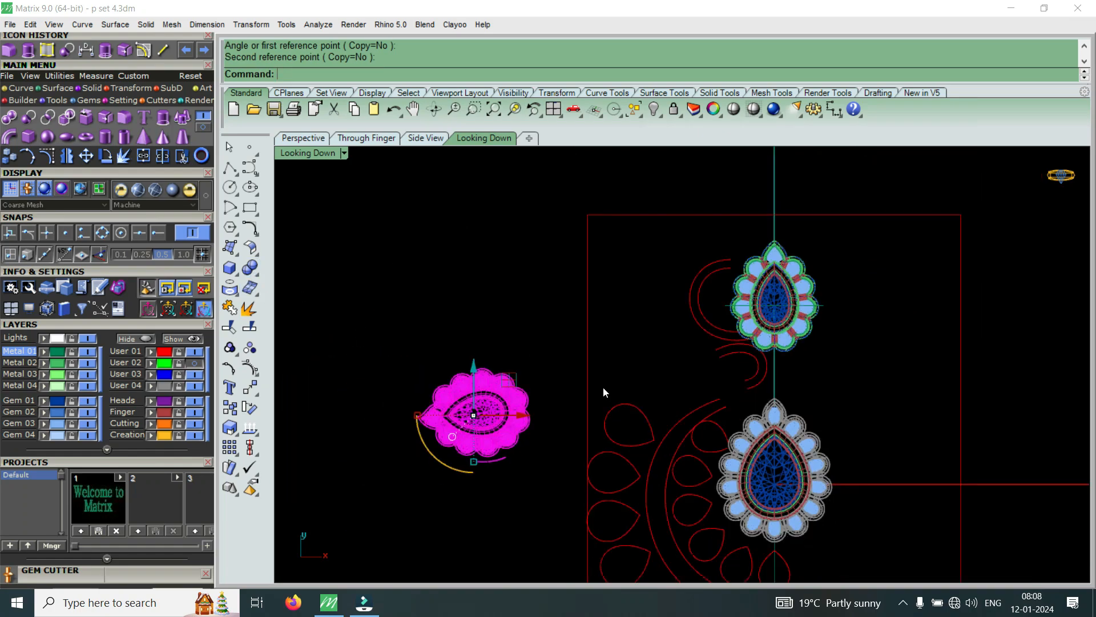
{"action": "scroll", "coordinate": [494, 423], "scroll_direction": "up", "scroll_amount": 2}
{"action": "left_click", "coordinate": [84, 157]}
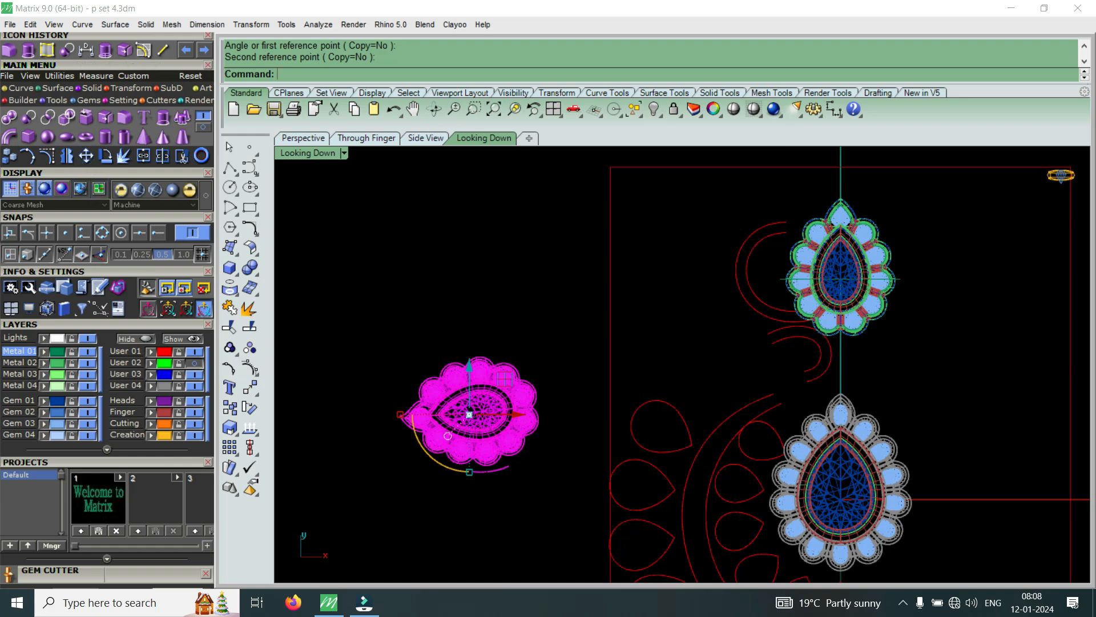
{"action": "left_click", "coordinate": [484, 410]}
{"action": "scroll", "coordinate": [735, 365], "scroll_direction": "up", "scroll_amount": 3}
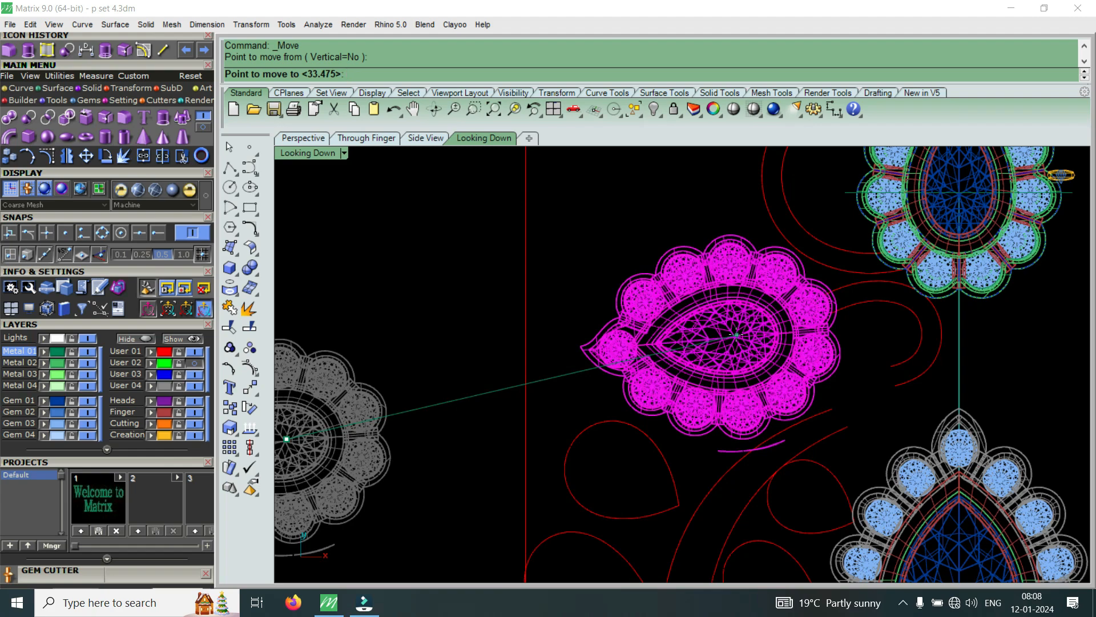
{"action": "scroll", "coordinate": [736, 335], "scroll_direction": "down", "scroll_amount": 2}
{"action": "key", "text": "Escape"}
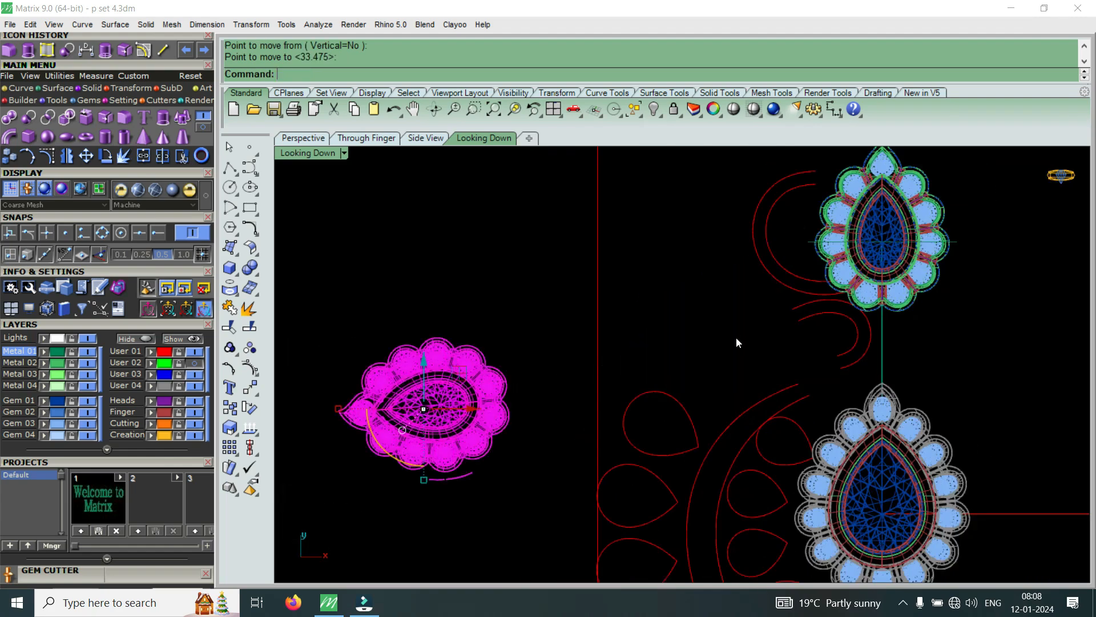
{"action": "scroll", "coordinate": [673, 425], "scroll_direction": "down", "scroll_amount": 3}
Undo the grey-petal halo's moves and rotation and the deletion of the small left pear bezel and curves.
{"action": "key", "text": "ctrl+z"}
{"action": "key", "text": "ctrl+z"}
{"action": "key", "text": "ctrl+z"}
{"action": "key", "text": "ctrl+z"}
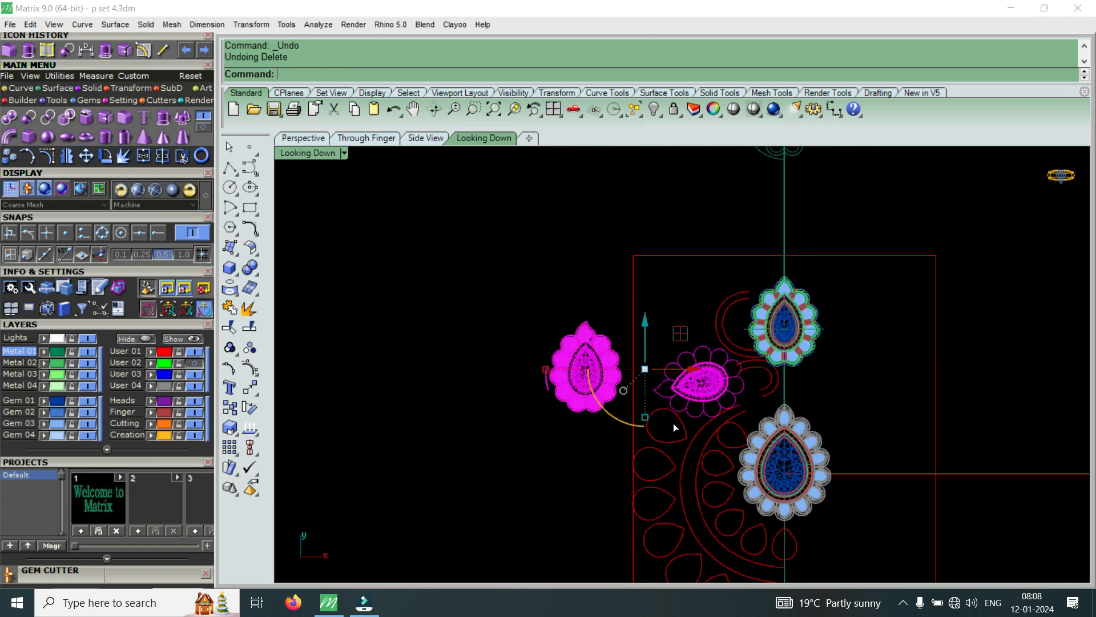
{"action": "scroll", "coordinate": [674, 422], "scroll_direction": "down", "scroll_amount": 8}
{"action": "scroll", "coordinate": [724, 294], "scroll_direction": "up", "scroll_amount": 6}
Copy the grey-petal halo setting from above the pendant to a spot left of the small left pear bezel.
{"action": "left_click", "coordinate": [724, 290]}
{"action": "left_click", "coordinate": [703, 290]}
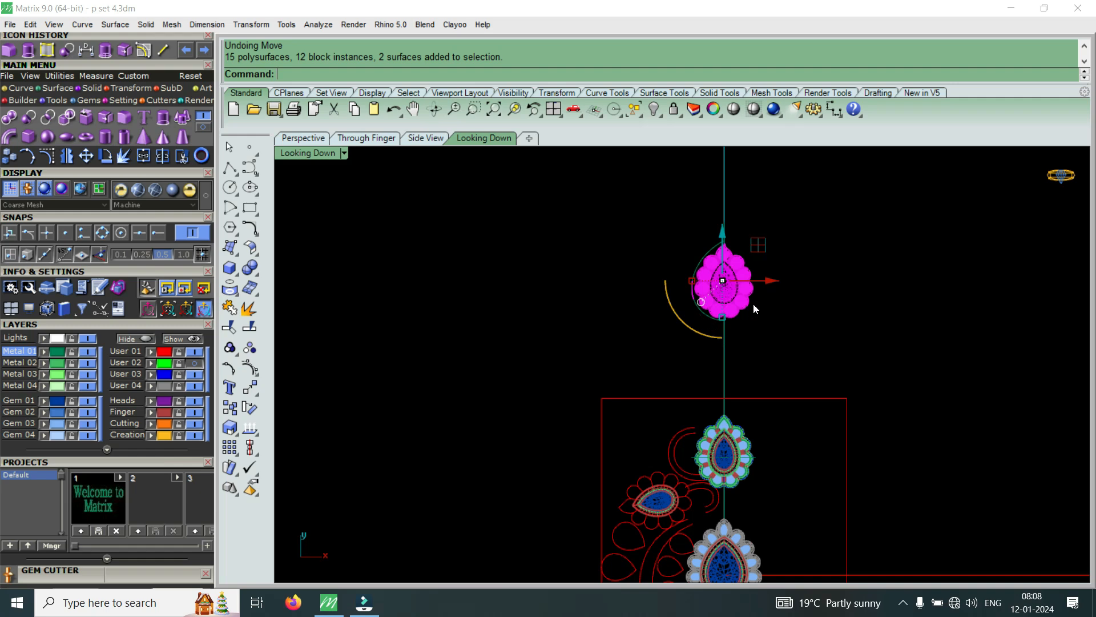
{"action": "left_click", "coordinate": [6, 160]}
{"action": "left_click", "coordinate": [747, 329]}
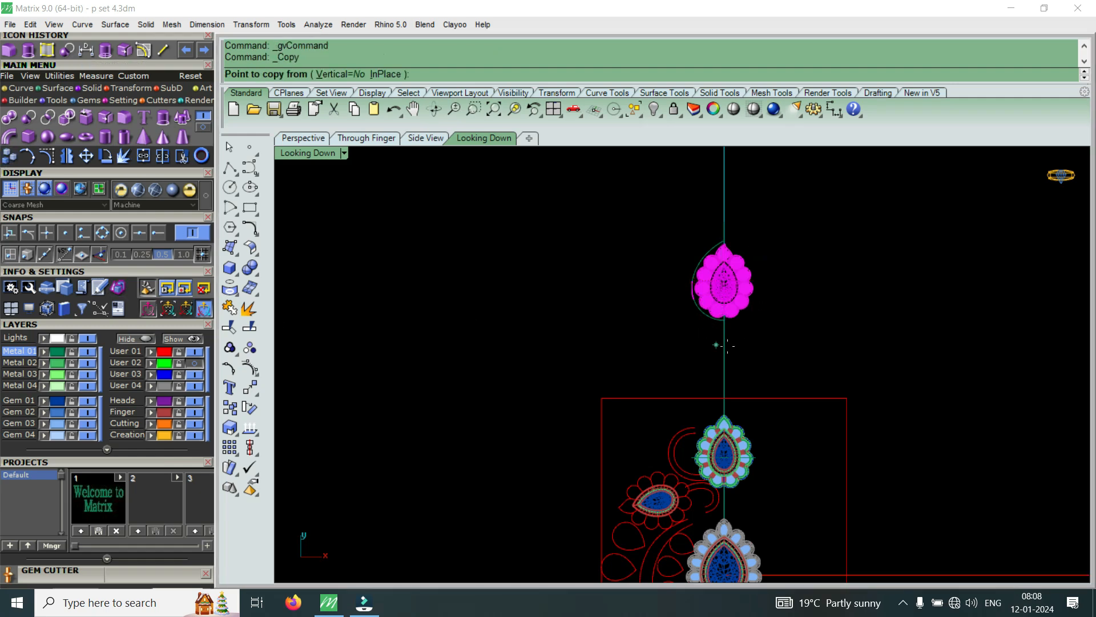
{"action": "scroll", "coordinate": [708, 399], "scroll_direction": "down", "scroll_amount": 3}
{"action": "scroll", "coordinate": [669, 458], "scroll_direction": "up", "scroll_amount": 2}
{"action": "left_click", "coordinate": [670, 457]}
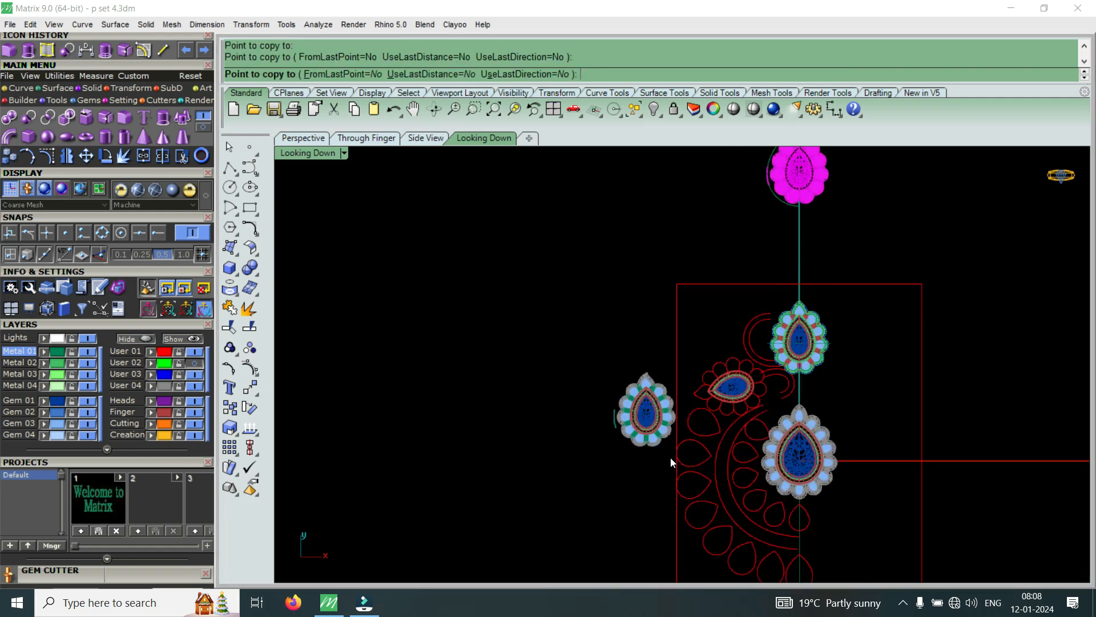
{"action": "key", "text": "Return"}
Move the copied halo setting by its pointed tip onto the tip of the small left bezel's petal outline, using object snap.
{"action": "scroll", "coordinate": [695, 426], "scroll_direction": "up", "scroll_amount": 4}
{"action": "scroll", "coordinate": [781, 331], "scroll_direction": "up", "scroll_amount": 2}
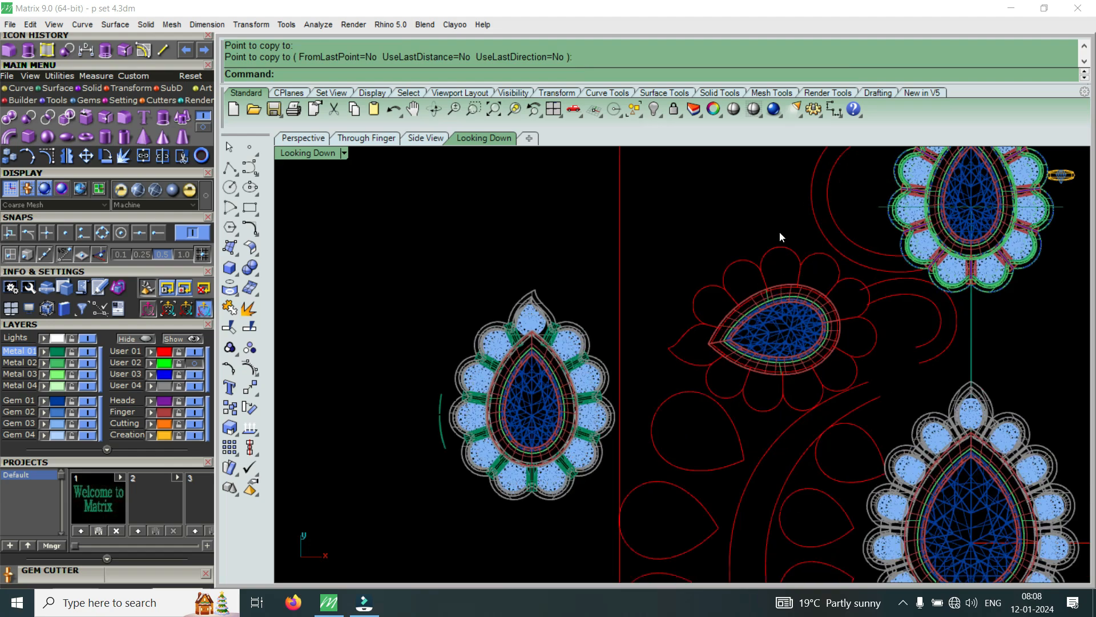
{"action": "left_click", "coordinate": [546, 323]}
{"action": "left_click", "coordinate": [87, 155]}
{"action": "left_click", "coordinate": [158, 232]}
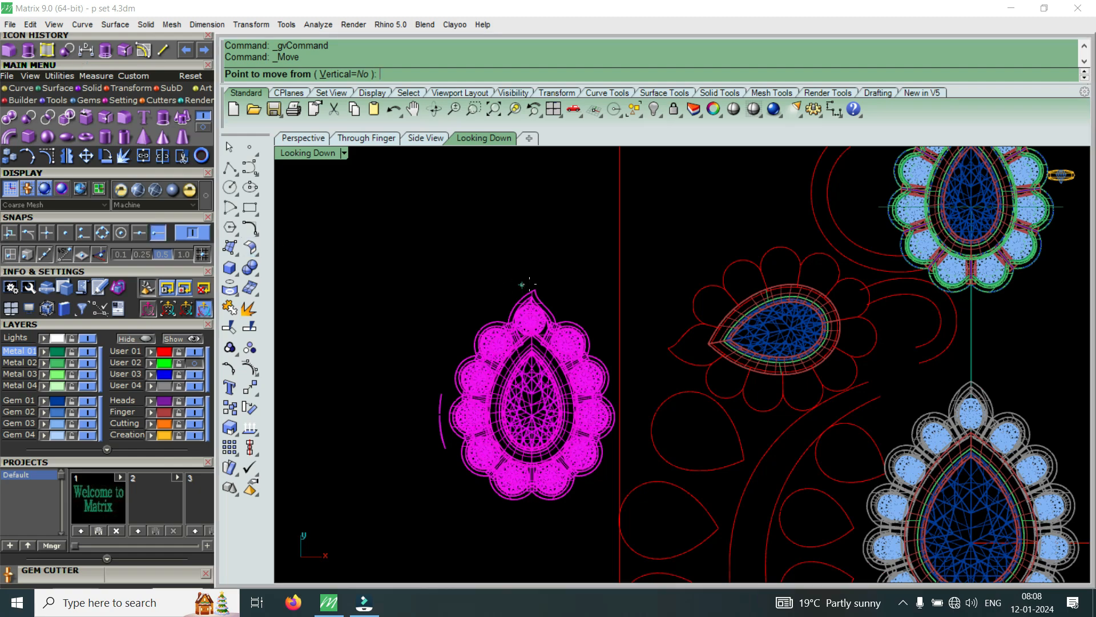
{"action": "left_click", "coordinate": [533, 291]}
{"action": "left_click", "coordinate": [667, 347]}
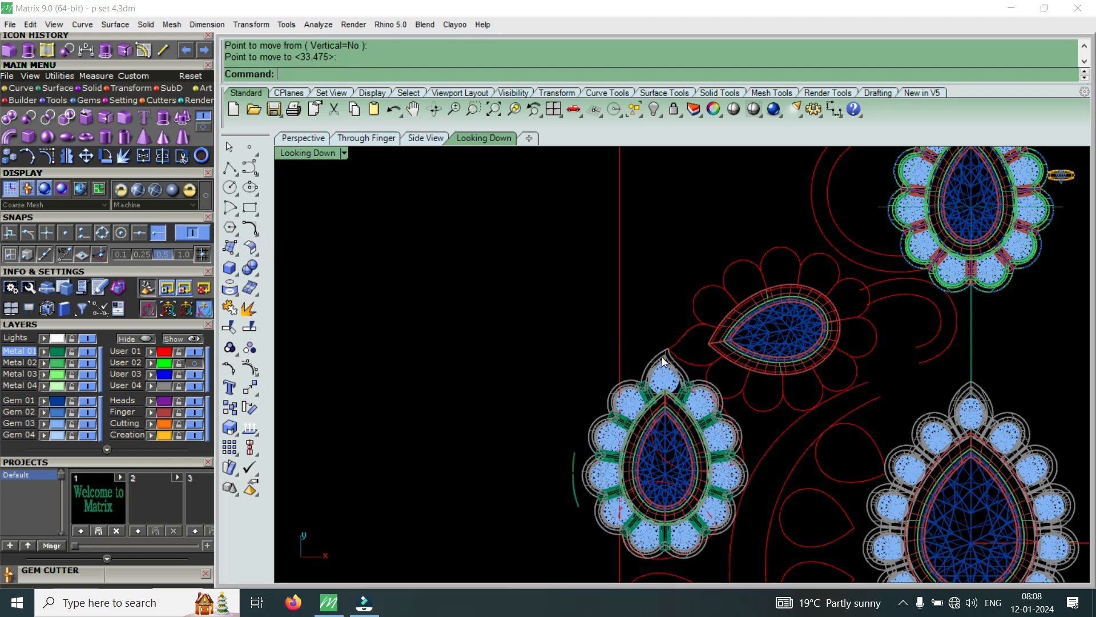
Rotate the copied halo setting about its pointed tip until it lines up over the tilted small left pear bezel.
{"action": "left_click", "coordinate": [657, 368]}
{"action": "left_click", "coordinate": [105, 156]}
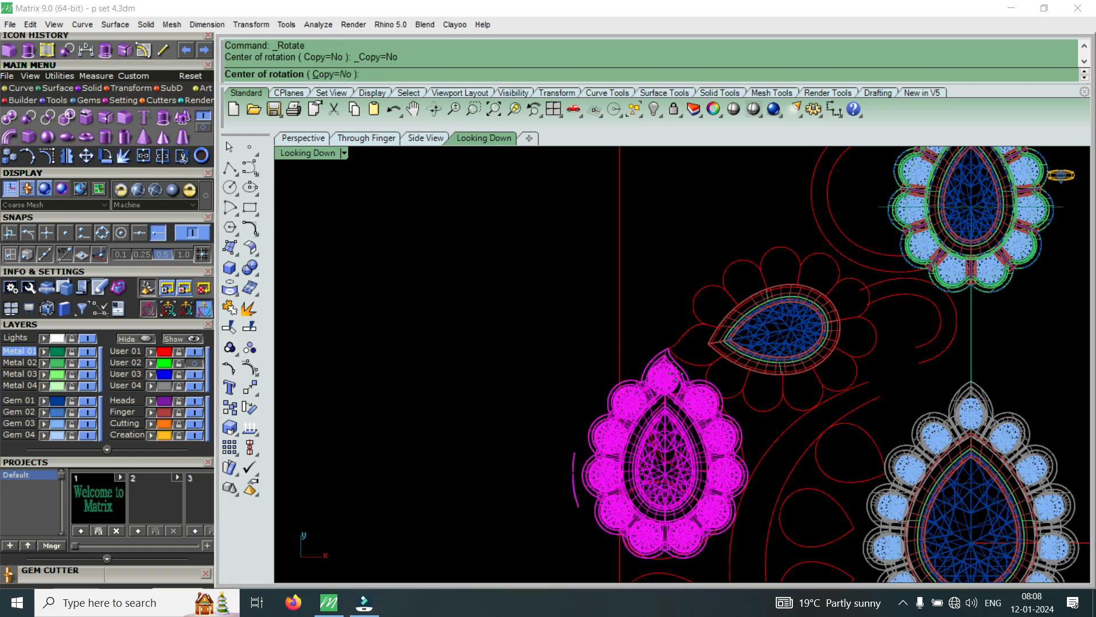
{"action": "left_click", "coordinate": [666, 354]}
{"action": "scroll", "coordinate": [684, 501], "scroll_direction": "up", "scroll_amount": 2}
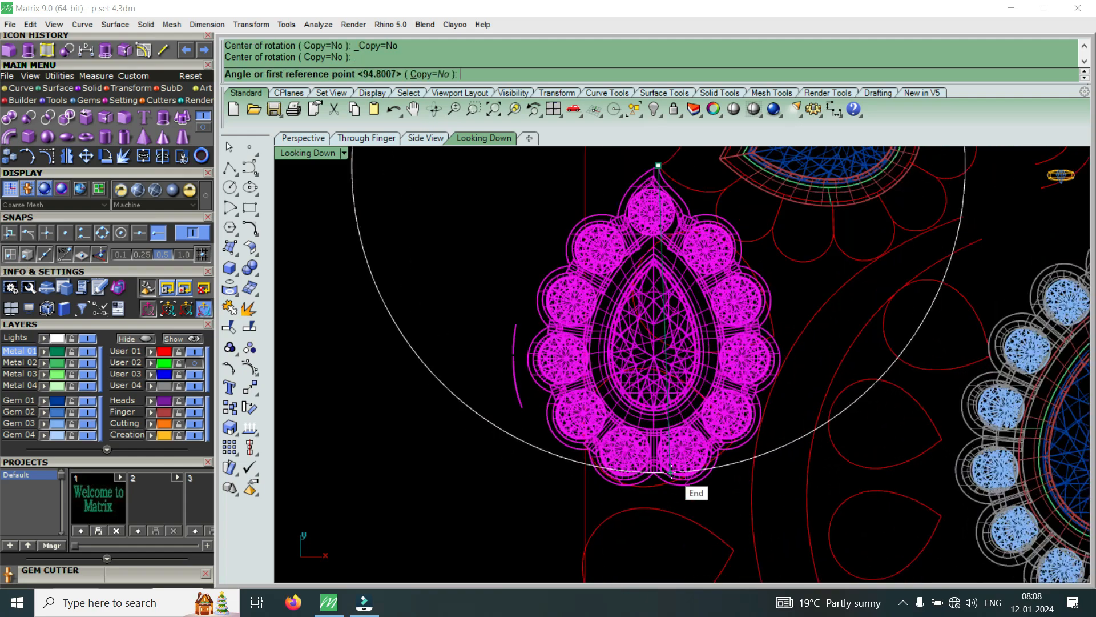
{"action": "left_click", "coordinate": [655, 473]}
{"action": "scroll", "coordinate": [783, 379], "scroll_direction": "down", "scroll_amount": 2}
{"action": "scroll", "coordinate": [811, 303], "scroll_direction": "up", "scroll_amount": 5}
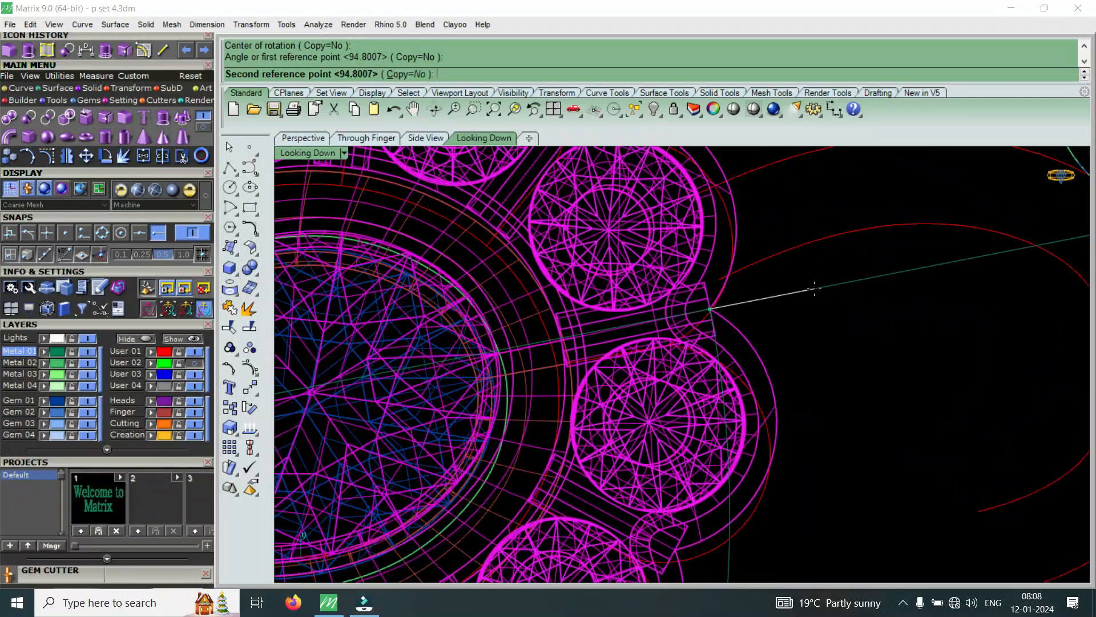
{"action": "scroll", "coordinate": [802, 308], "scroll_direction": "down", "scroll_amount": 4}
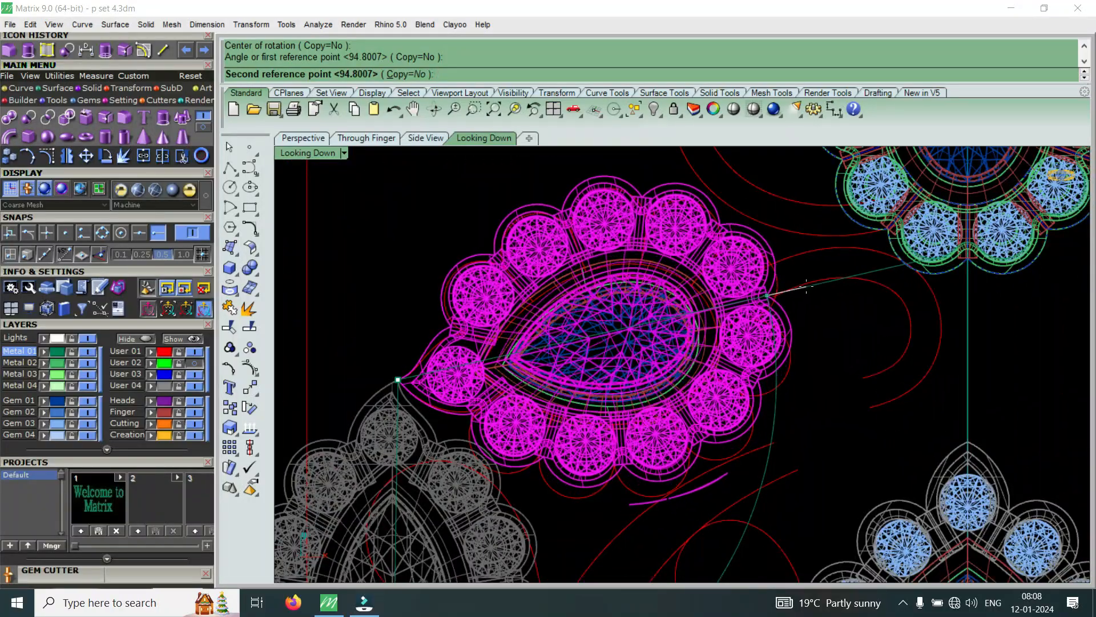
{"action": "left_click", "coordinate": [807, 280]}
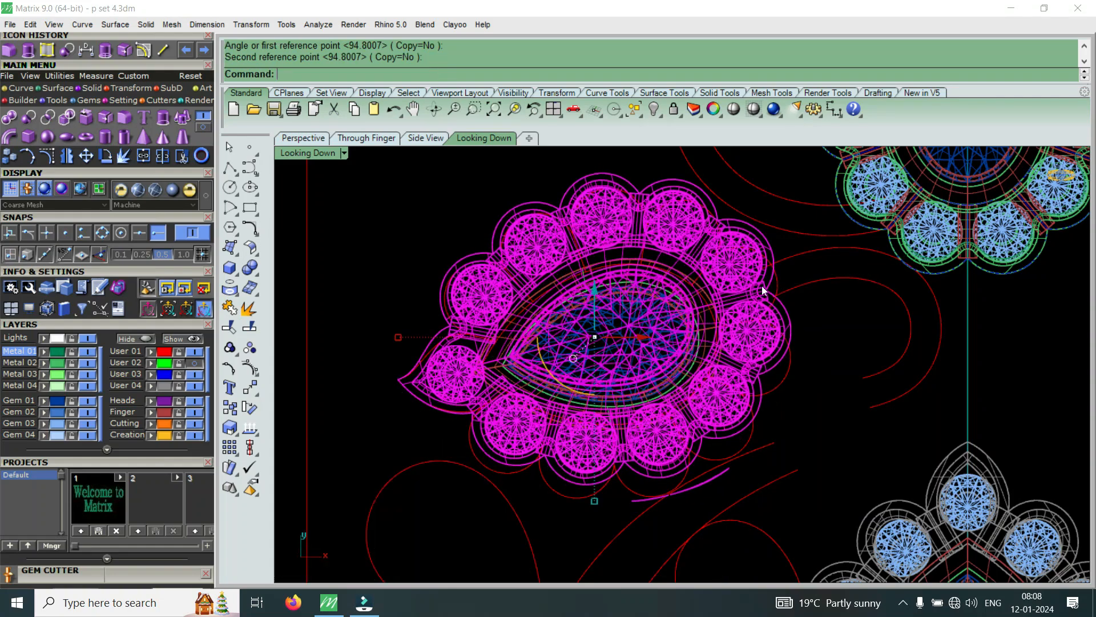
Delete the original small left pear bezel with its gem and petal outline curves beneath the rotated halo setting.
{"action": "scroll", "coordinate": [599, 328], "scroll_direction": "down", "scroll_amount": 3}
{"action": "scroll", "coordinate": [690, 348], "scroll_direction": "up", "scroll_amount": 3}
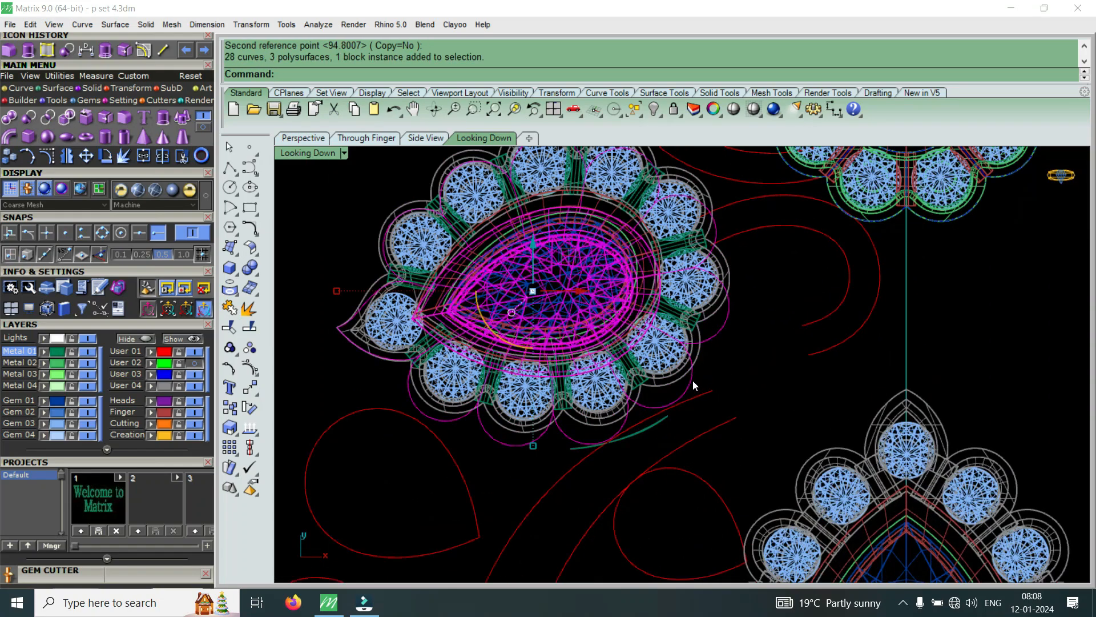
{"action": "key", "text": "Delete"}
{"action": "scroll", "coordinate": [567, 345], "scroll_direction": "down", "scroll_amount": 5}
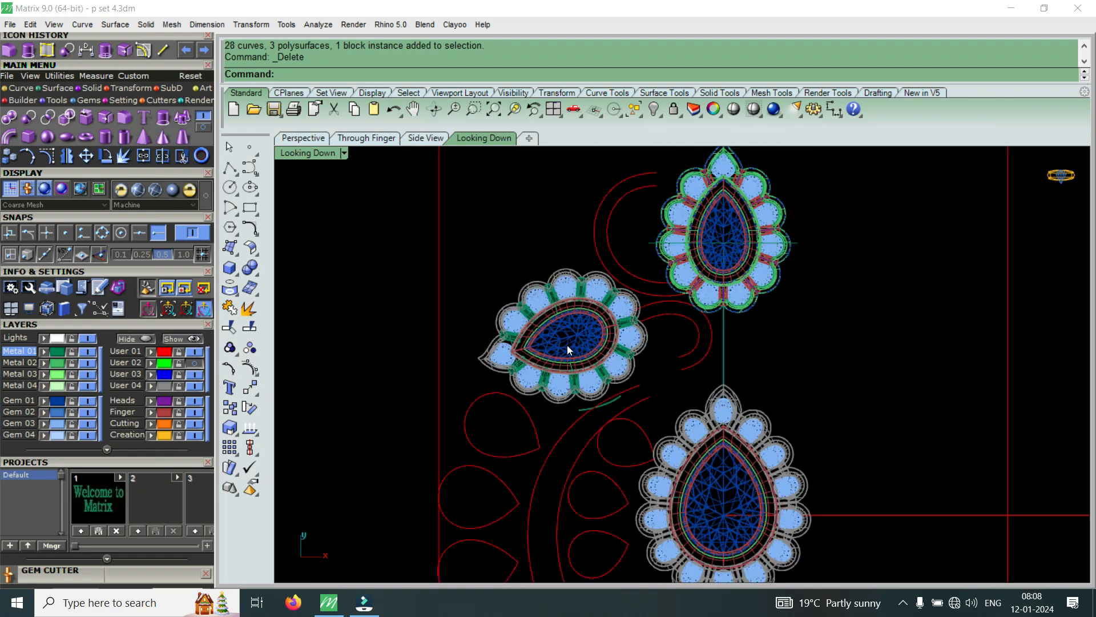
{"action": "scroll", "coordinate": [643, 352], "scroll_direction": "up", "scroll_amount": 2}
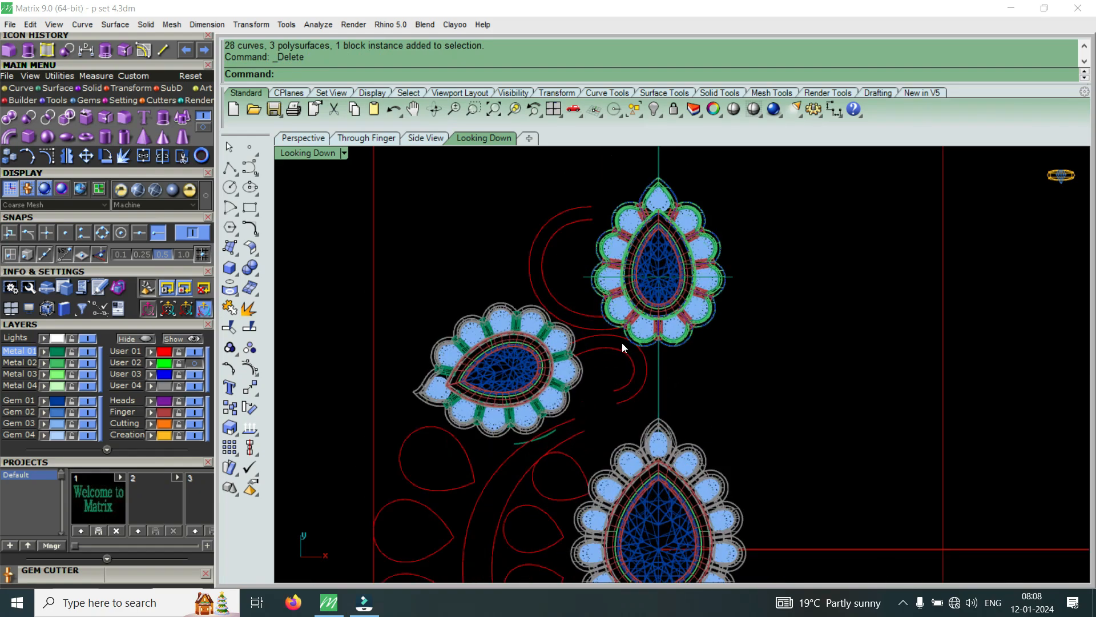
{"action": "scroll", "coordinate": [580, 378], "scroll_direction": "down", "scroll_amount": 1}
{"action": "scroll", "coordinate": [580, 371], "scroll_direction": "up", "scroll_amount": 2}
{"action": "scroll", "coordinate": [581, 362], "scroll_direction": "down", "scroll_amount": 4}
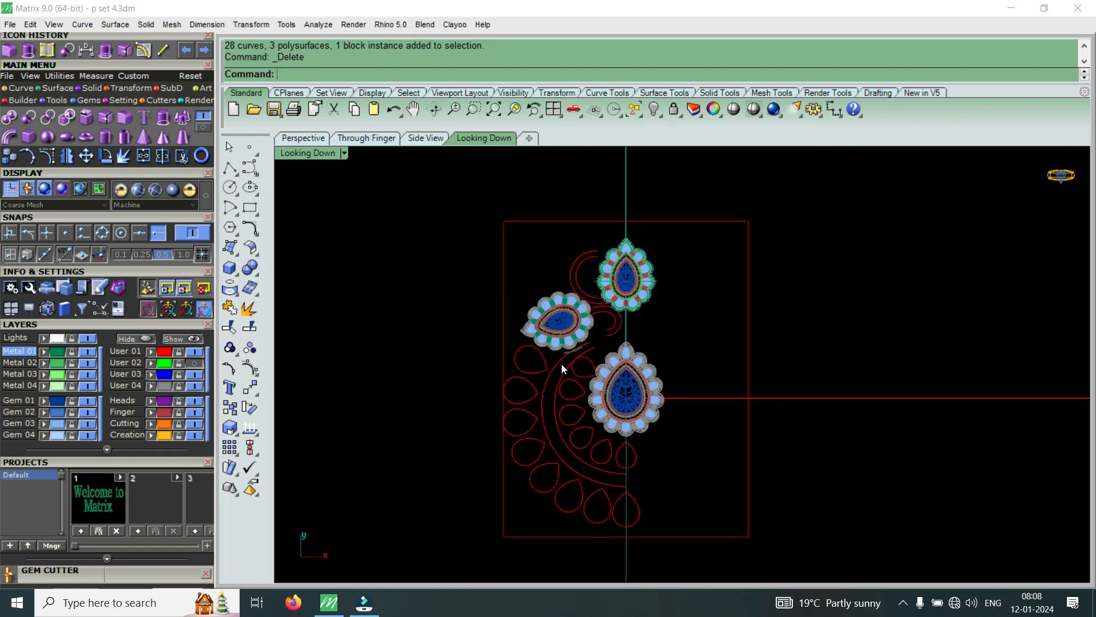
Show the reference photo behind the model and start an interpolated curve near the leaf motif above the central pear.
{"action": "left_click", "coordinate": [195, 363]}
{"action": "scroll", "coordinate": [619, 345], "scroll_direction": "up", "scroll_amount": 6}
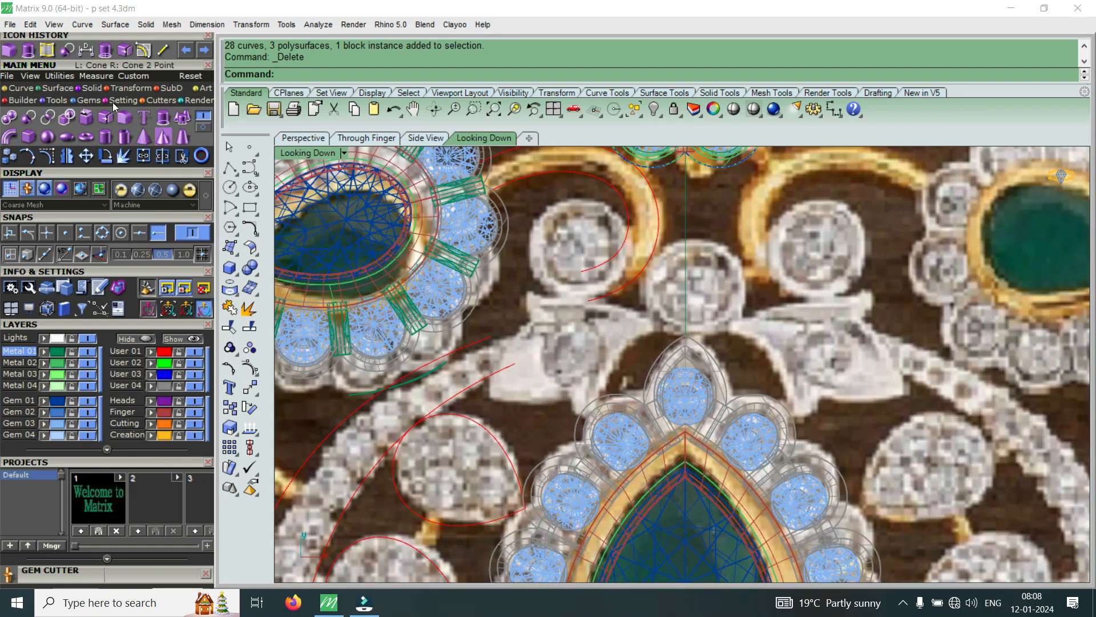
{"action": "left_click", "coordinate": [19, 88]}
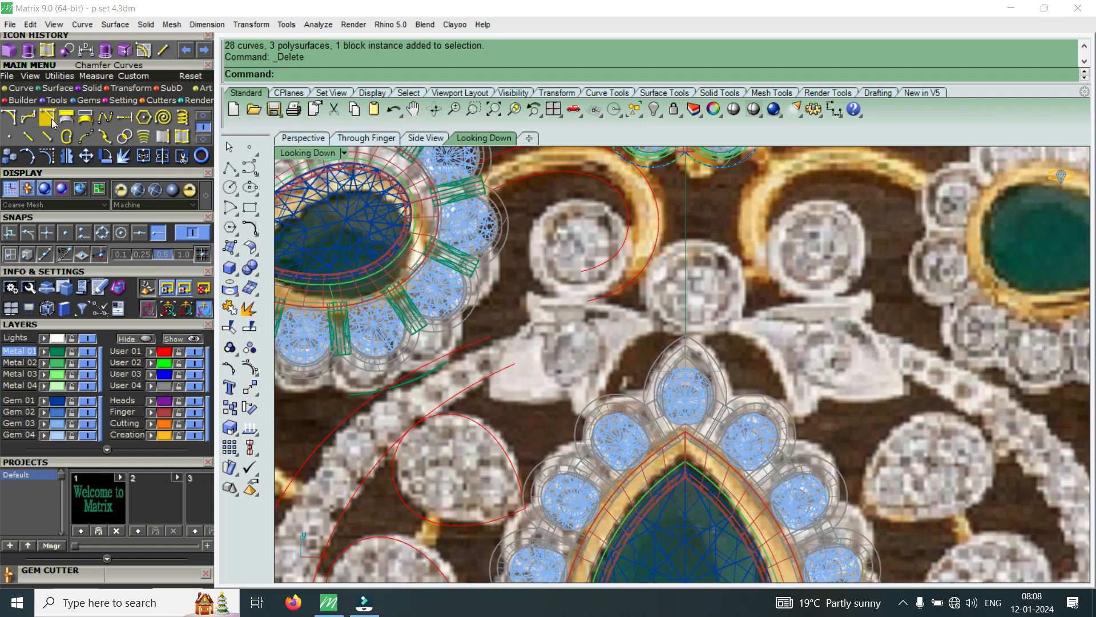
{"action": "left_click", "coordinate": [203, 117]}
{"action": "left_click", "coordinate": [48, 117]}
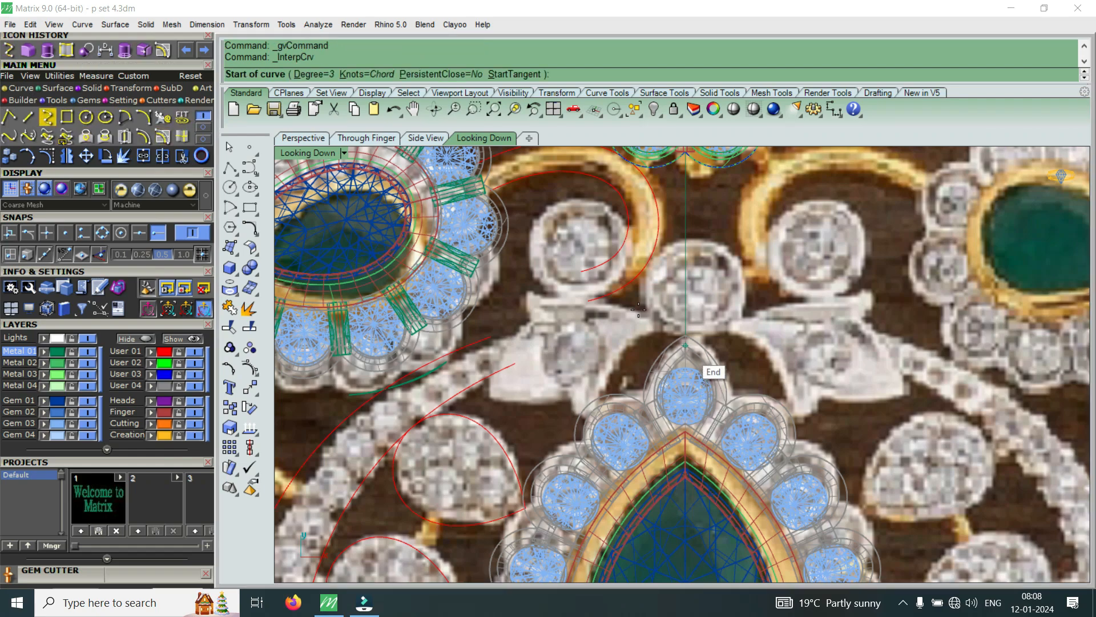
Examine the reference pendant's leaf motifs, scrolls and drops against the settings and curves already modelled.
{"action": "scroll", "coordinate": [710, 367], "scroll_direction": "down", "scroll_amount": 5}
{"action": "scroll", "coordinate": [703, 411], "scroll_direction": "up", "scroll_amount": 4}
{"action": "scroll", "coordinate": [703, 469], "scroll_direction": "down", "scroll_amount": 4}
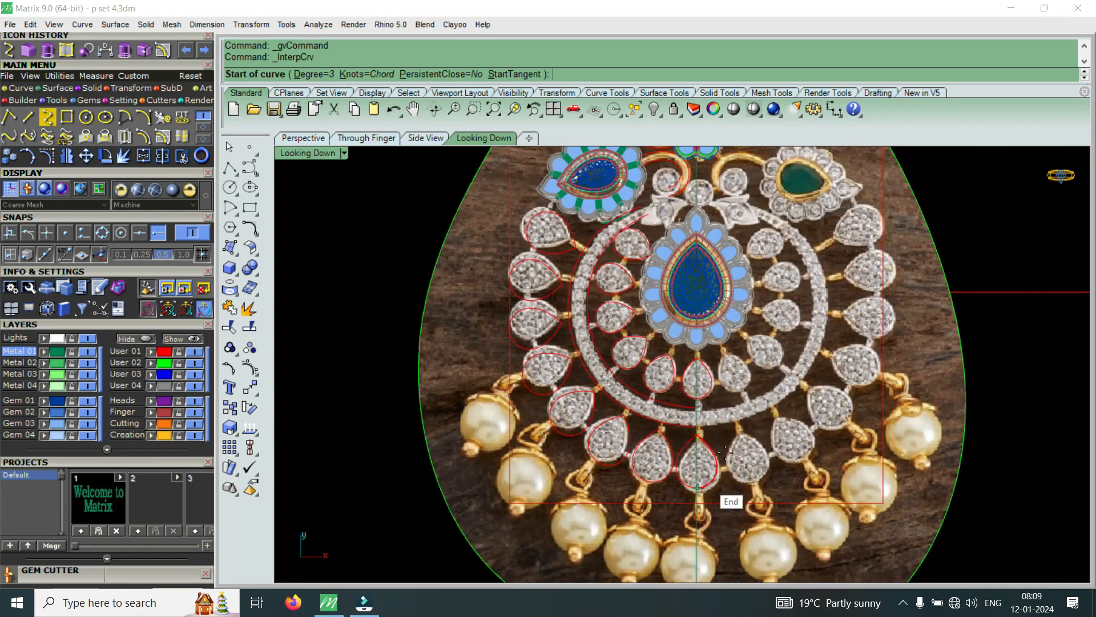
{"action": "scroll", "coordinate": [708, 491], "scroll_direction": "up", "scroll_amount": 6}
{"action": "scroll", "coordinate": [657, 394], "scroll_direction": "down", "scroll_amount": 4}
{"action": "scroll", "coordinate": [651, 399], "scroll_direction": "up", "scroll_amount": 5}
{"action": "scroll", "coordinate": [645, 409], "scroll_direction": "down", "scroll_amount": 3}
{"action": "scroll", "coordinate": [642, 413], "scroll_direction": "down", "scroll_amount": 1}
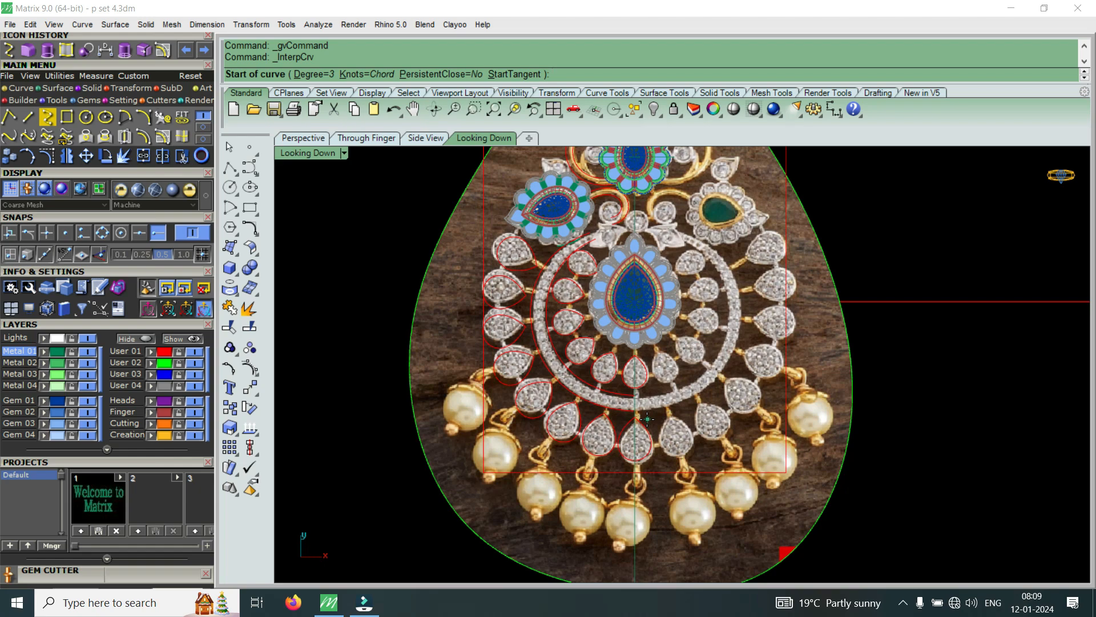
{"action": "scroll", "coordinate": [647, 426], "scroll_direction": "down", "scroll_amount": 3}
{"action": "scroll", "coordinate": [608, 220], "scroll_direction": "up", "scroll_amount": 2}
{"action": "scroll", "coordinate": [608, 220], "scroll_direction": "up", "scroll_amount": 3}
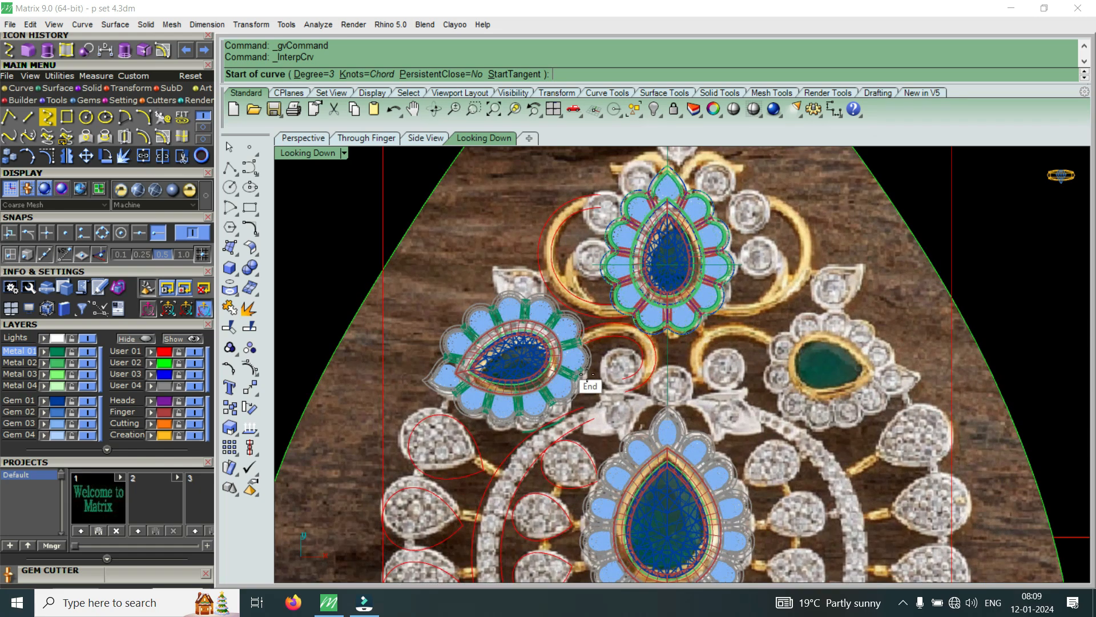
{"action": "scroll", "coordinate": [690, 447], "scroll_direction": "down", "scroll_amount": 3}
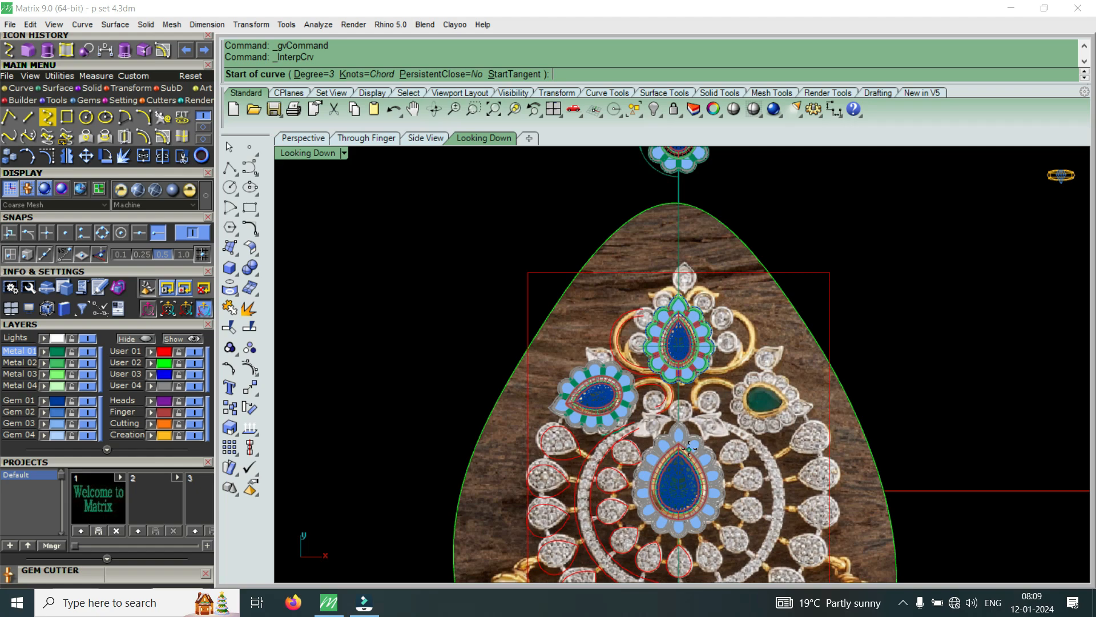
Trace the outer side of the left leaf motif above the central pear with a three-point interpolated curve.
{"action": "scroll", "coordinate": [676, 481], "scroll_direction": "up", "scroll_amount": 8}
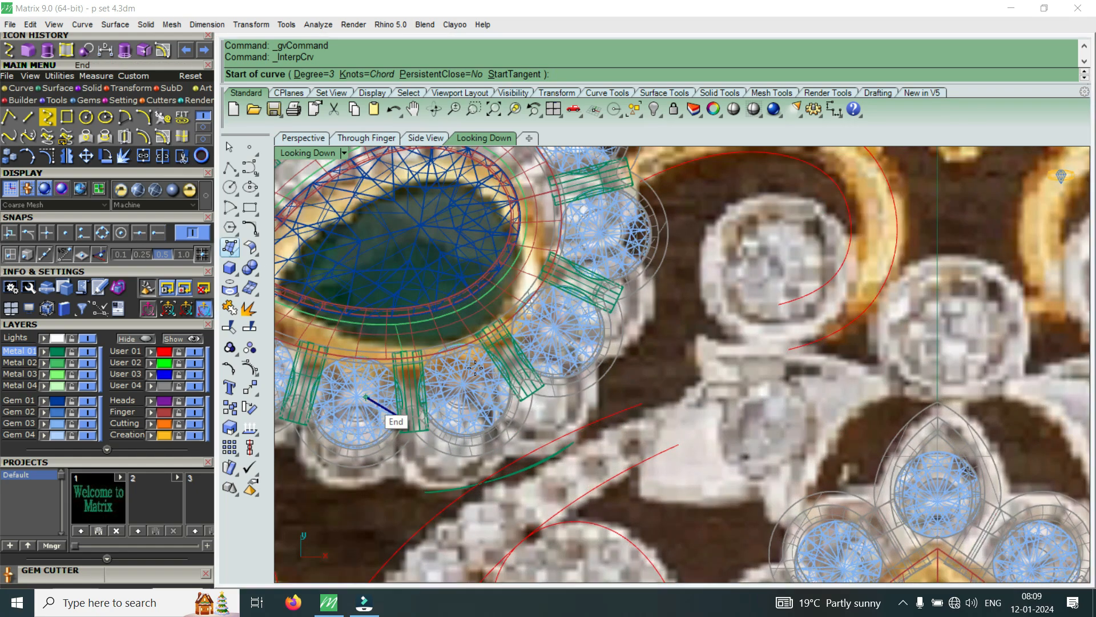
{"action": "left_click", "coordinate": [636, 496]}
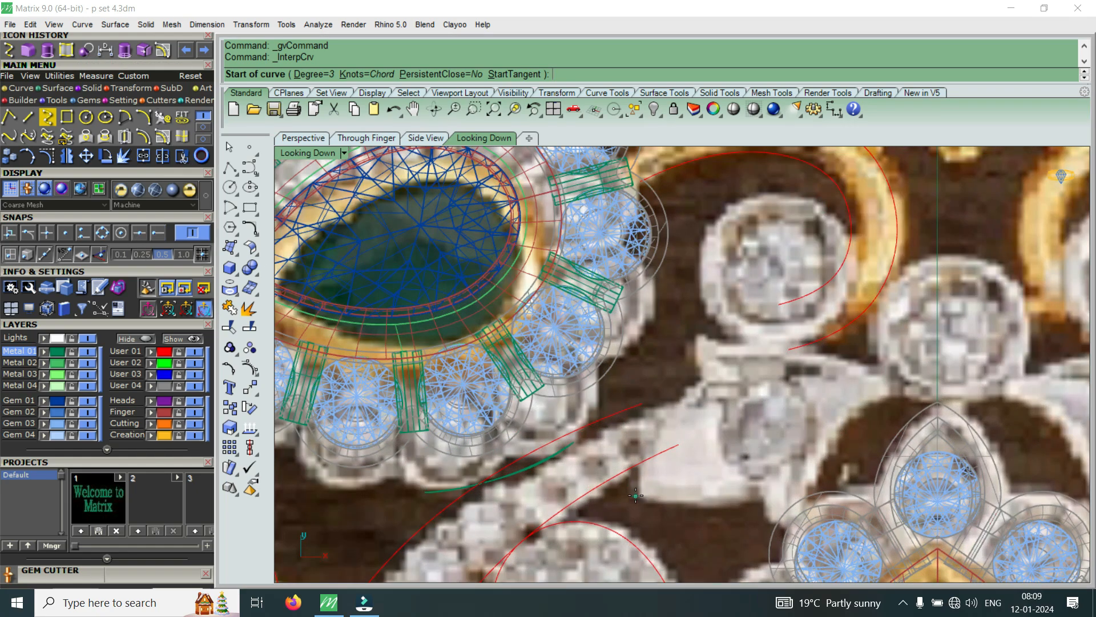
{"action": "left_click", "coordinate": [655, 427]}
{"action": "left_click", "coordinate": [703, 379]}
{"action": "right_click", "coordinate": [702, 378]}
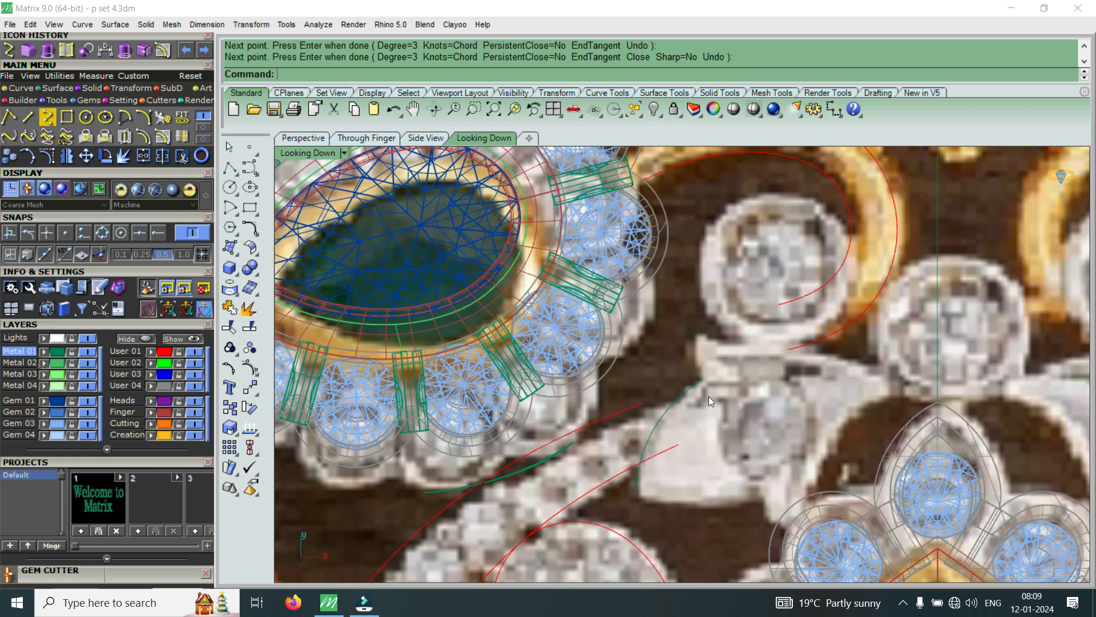
Continue the leaf outline with a short three-point curve from the side curve's upper end to the leaf's upper corner.
{"action": "right_click", "coordinate": [710, 399]}
{"action": "left_click", "coordinate": [158, 233]}
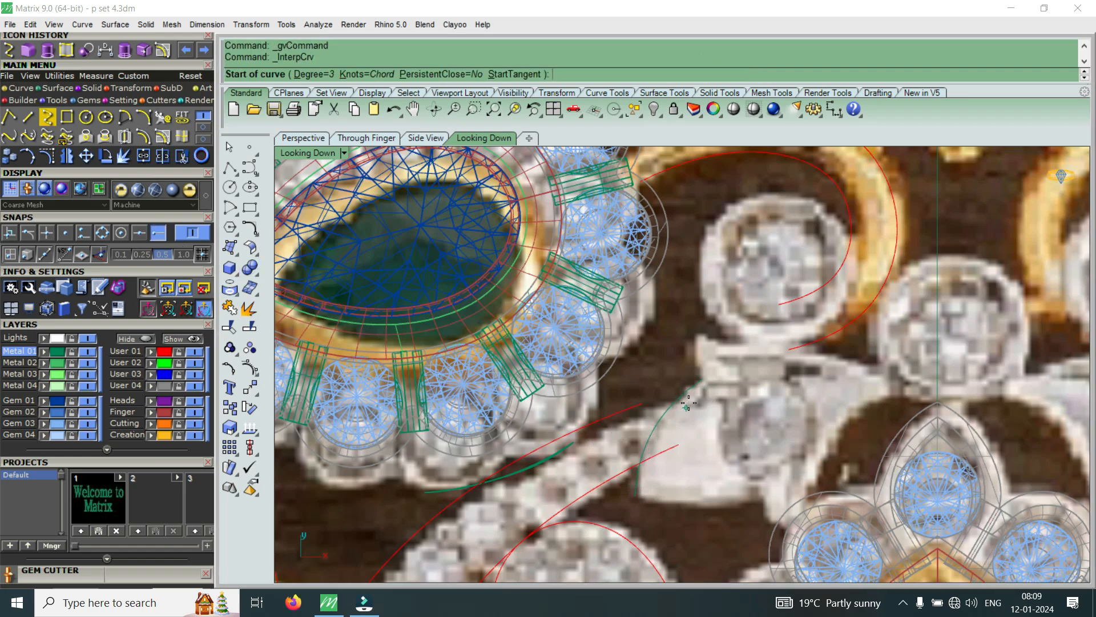
{"action": "left_click", "coordinate": [703, 380]}
{"action": "scroll", "coordinate": [692, 357], "scroll_direction": "up", "scroll_amount": 3}
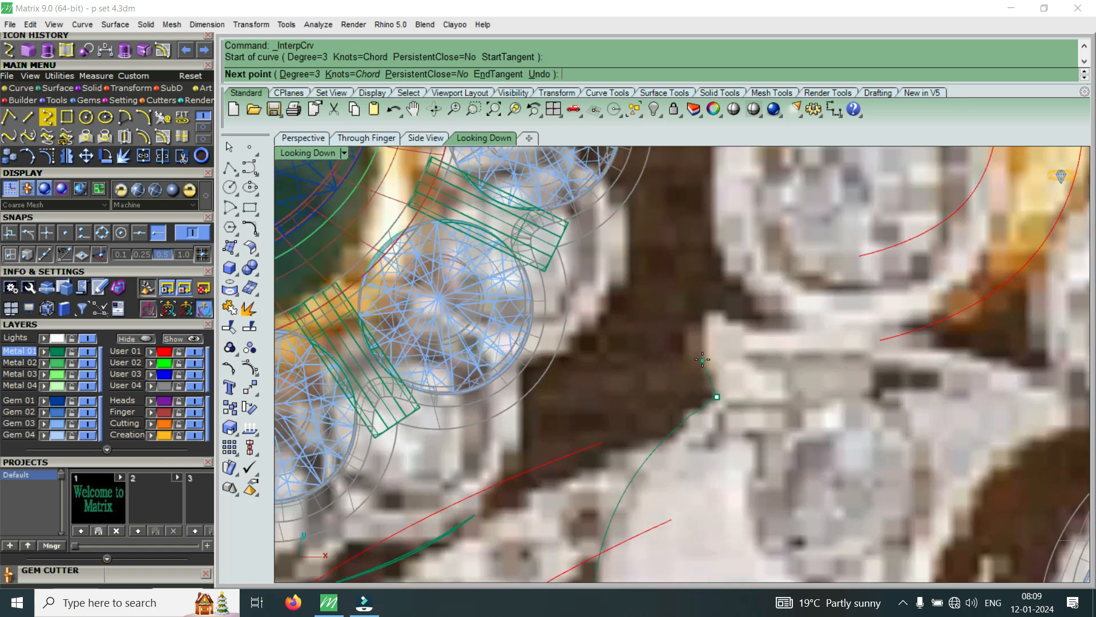
{"action": "left_click", "coordinate": [703, 360]}
{"action": "left_click", "coordinate": [707, 307]}
{"action": "right_click", "coordinate": [707, 307]}
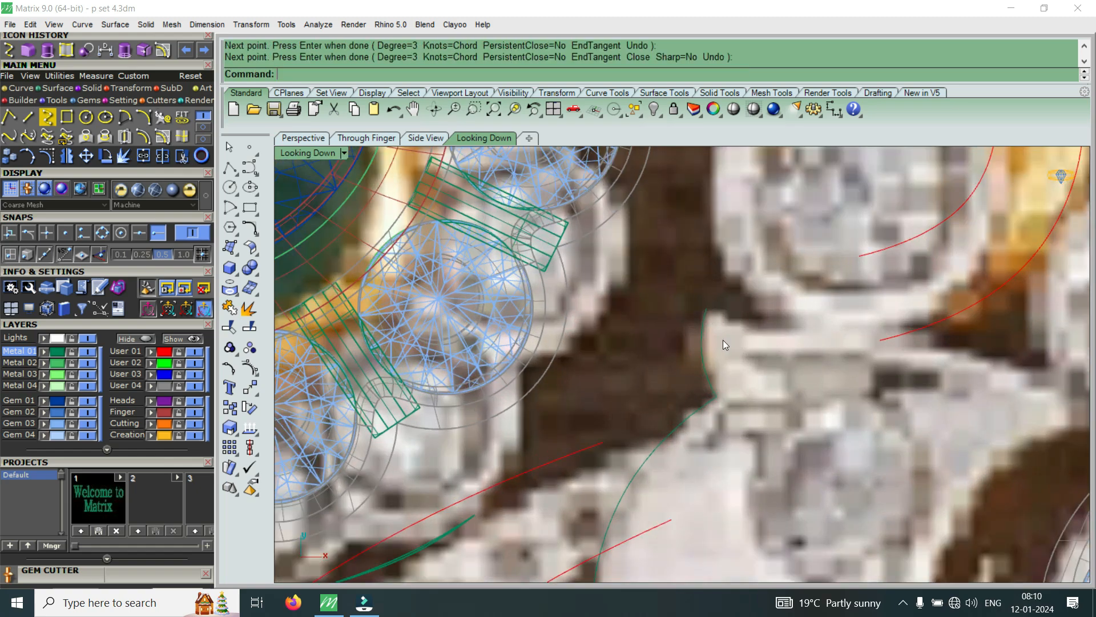
Trace the leaf's upper edge with an interpolated curve from its upper left corner towards the round stone on the centre line.
{"action": "right_click", "coordinate": [722, 341]}
{"action": "left_click", "coordinate": [729, 327]}
{"action": "scroll", "coordinate": [730, 325], "scroll_direction": "down", "scroll_amount": 2}
{"action": "scroll", "coordinate": [850, 335], "scroll_direction": "up", "scroll_amount": 4}
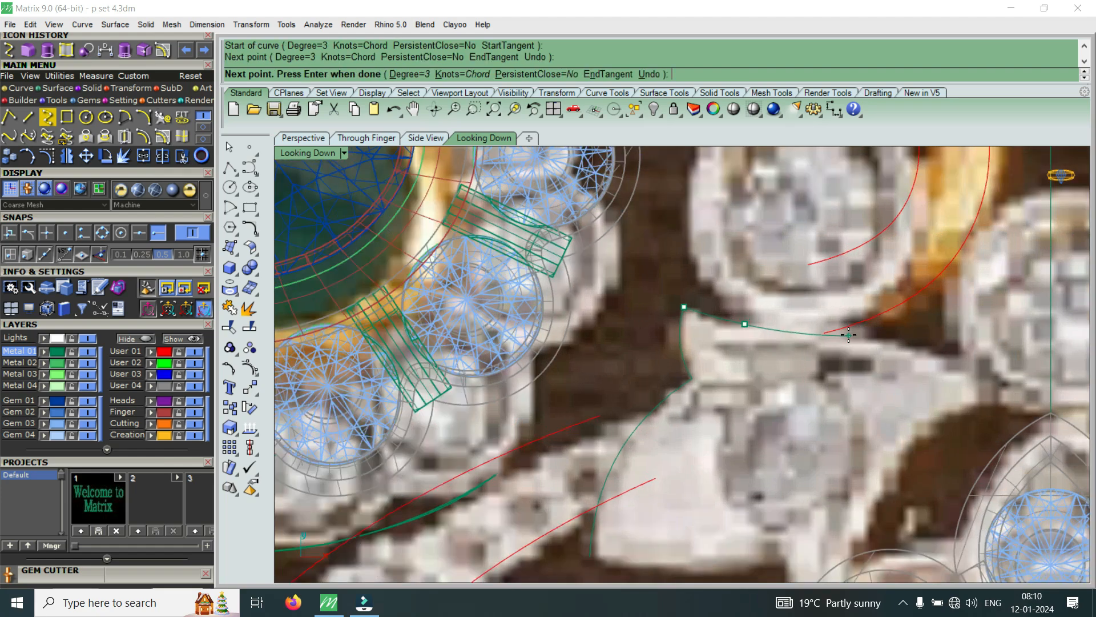
{"action": "left_click", "coordinate": [850, 333]}
{"action": "scroll", "coordinate": [816, 333], "scroll_direction": "down", "scroll_amount": 4}
{"action": "scroll", "coordinate": [922, 359], "scroll_direction": "up", "scroll_amount": 2}
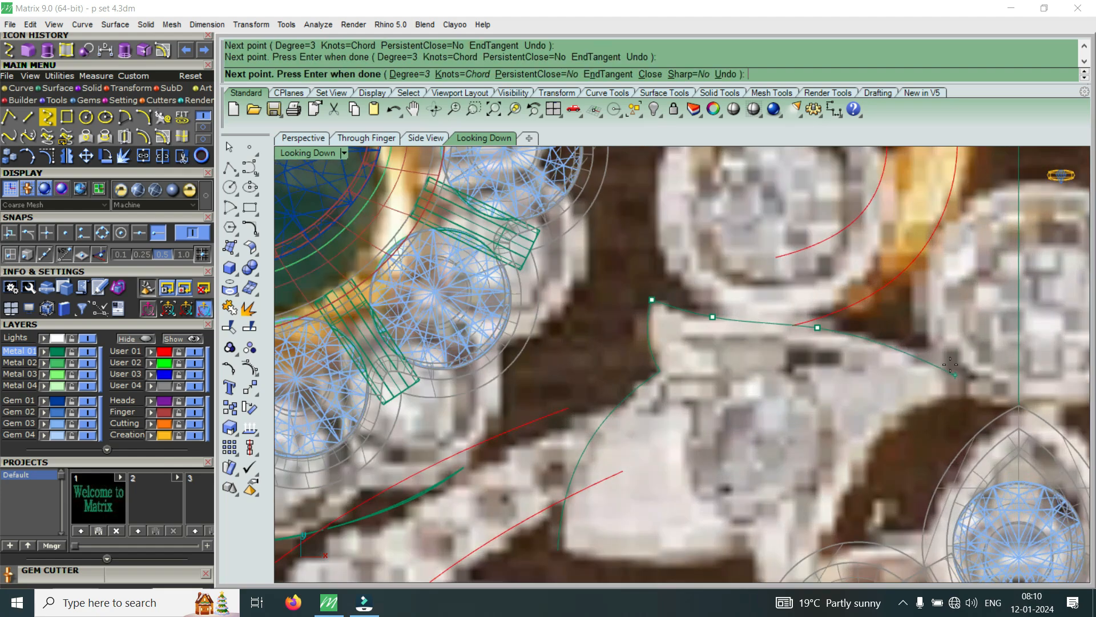
{"action": "left_click", "coordinate": [926, 351]}
{"action": "right_click", "coordinate": [934, 387]}
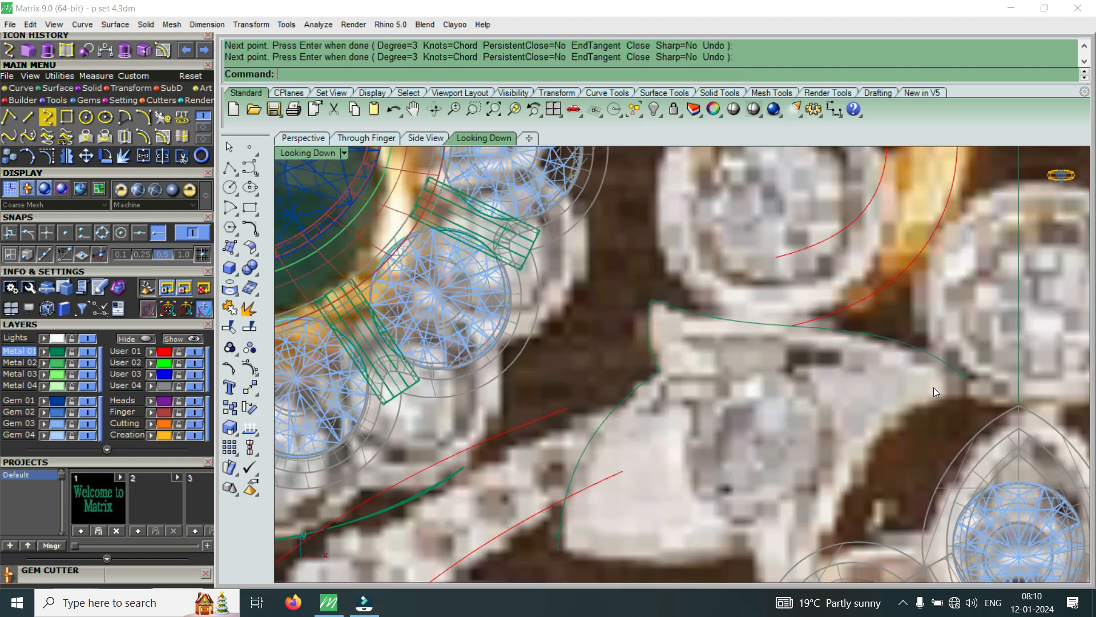
Trace the leaf's lower edge with a three-point curve starting at the lower end of its outer side curve.
{"action": "scroll", "coordinate": [933, 387], "scroll_direction": "down", "scroll_amount": 2}
{"action": "right_click", "coordinate": [875, 475]}
{"action": "left_click", "coordinate": [678, 441]}
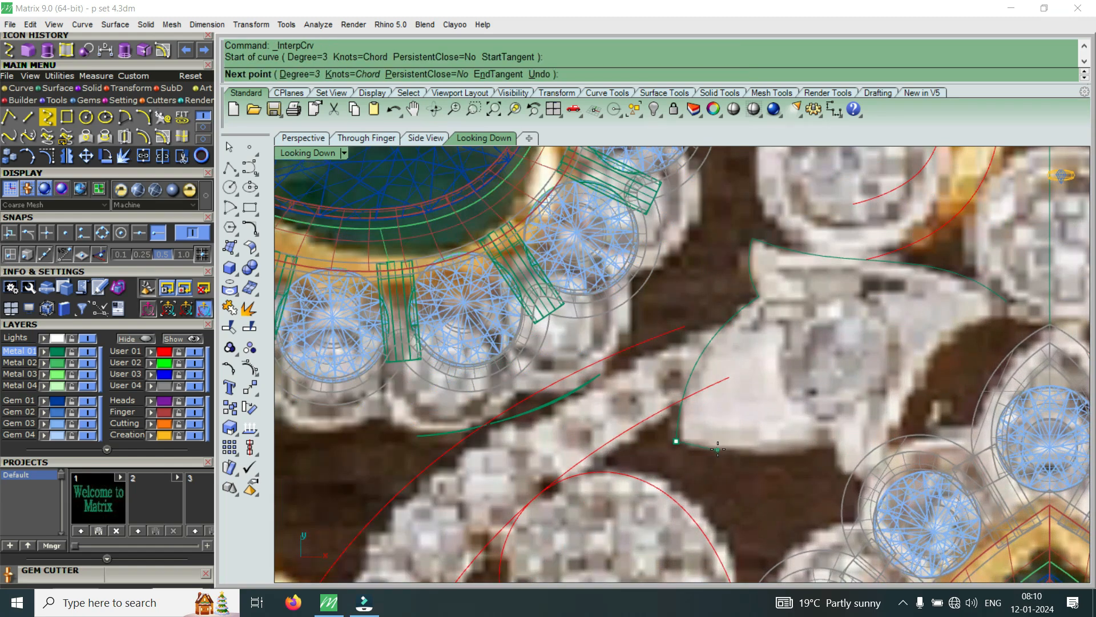
{"action": "left_click", "coordinate": [721, 450]}
{"action": "left_click", "coordinate": [825, 442]}
{"action": "right_click", "coordinate": [828, 446]}
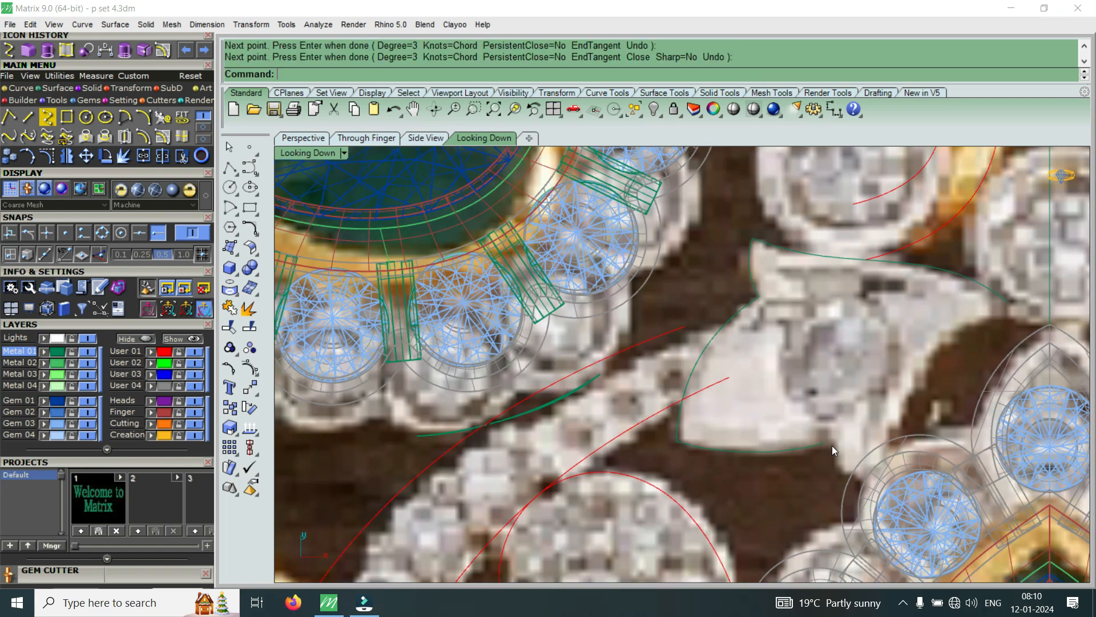
Add a short three-point curve from the lower edge's end down to the leaf's bottom tip beside the central halo.
{"action": "right_click", "coordinate": [834, 451]}
{"action": "left_click", "coordinate": [825, 442]}
{"action": "left_click", "coordinate": [840, 466]}
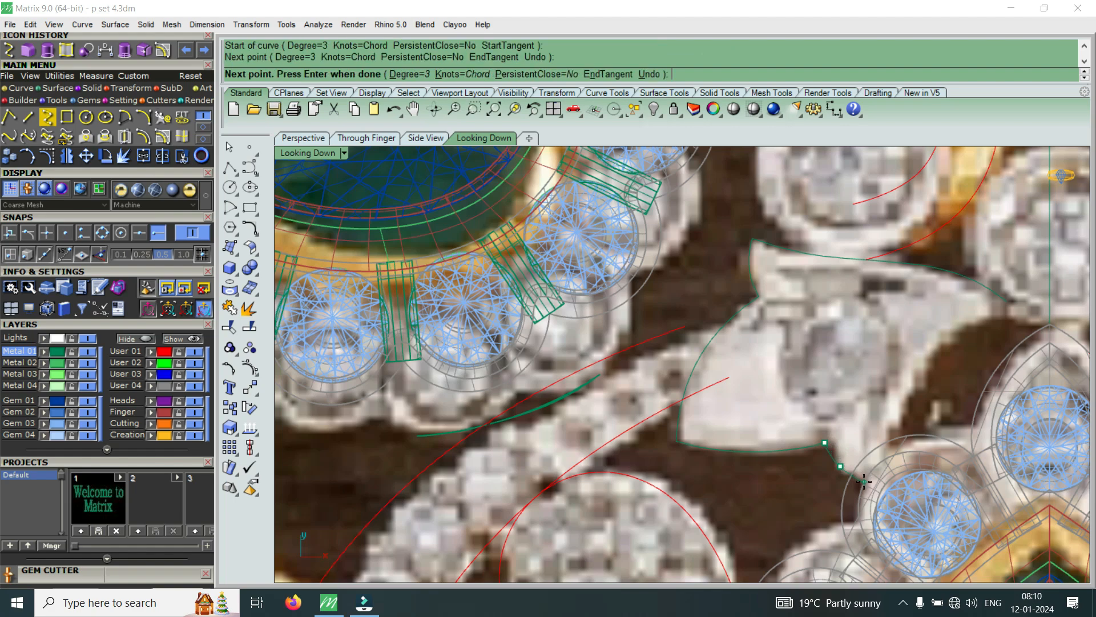
{"action": "left_click", "coordinate": [868, 484]}
{"action": "right_click", "coordinate": [899, 438]}
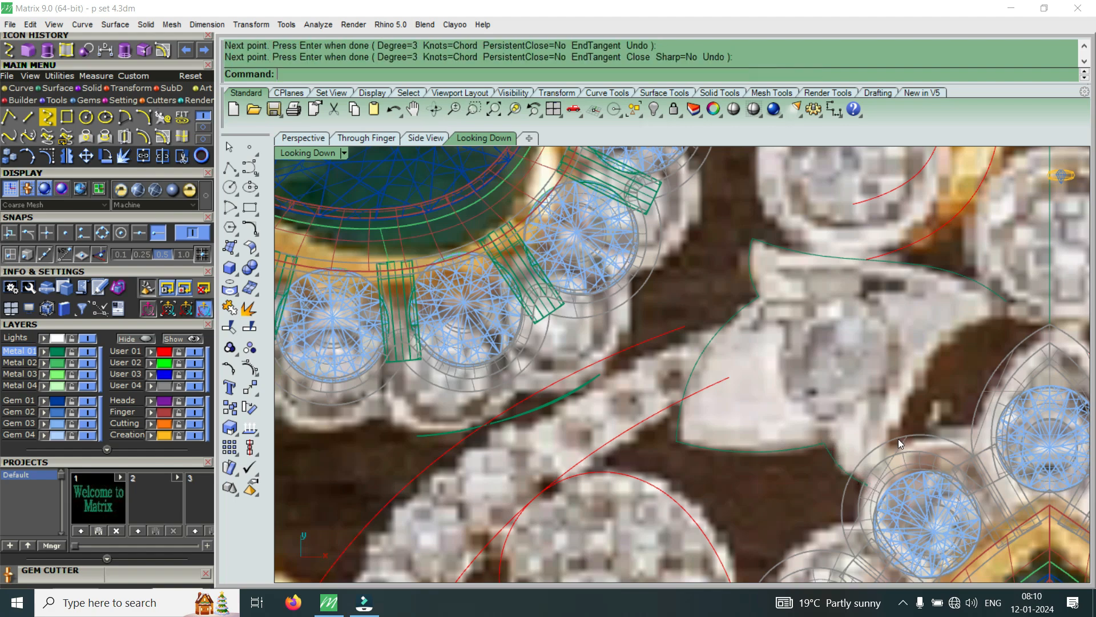
Close the leaf outline with an interpolated curve from its bottom tip along the inner side to the upper edge's end.
{"action": "right_click", "coordinate": [899, 438]}
{"action": "left_click", "coordinate": [868, 484]}
{"action": "left_click", "coordinate": [881, 457]}
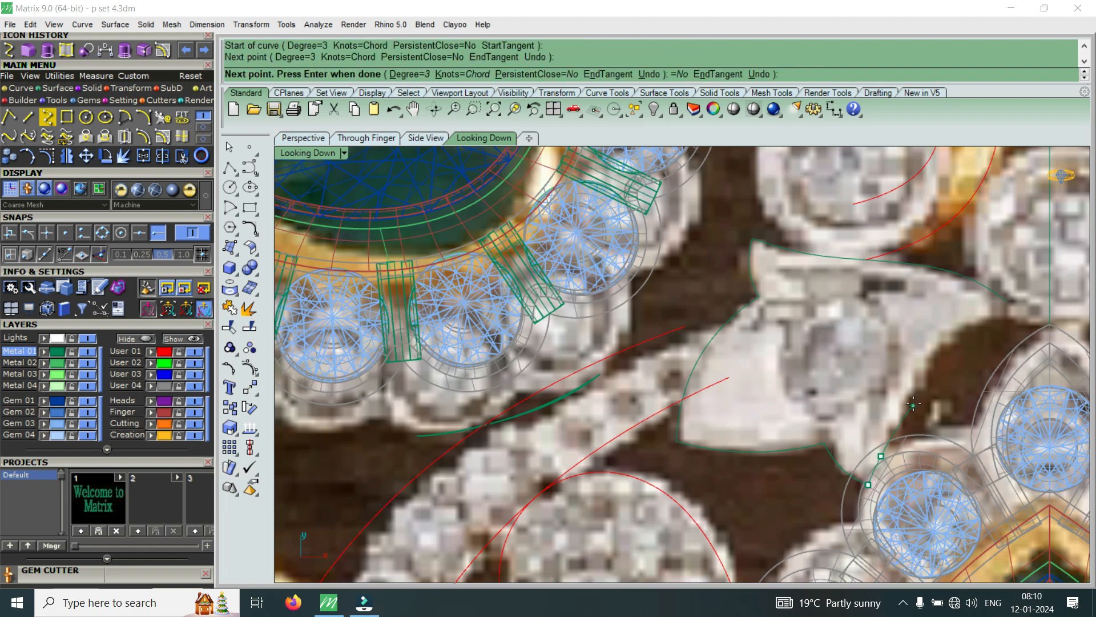
{"action": "left_click", "coordinate": [913, 394]}
{"action": "left_click", "coordinate": [956, 342]}
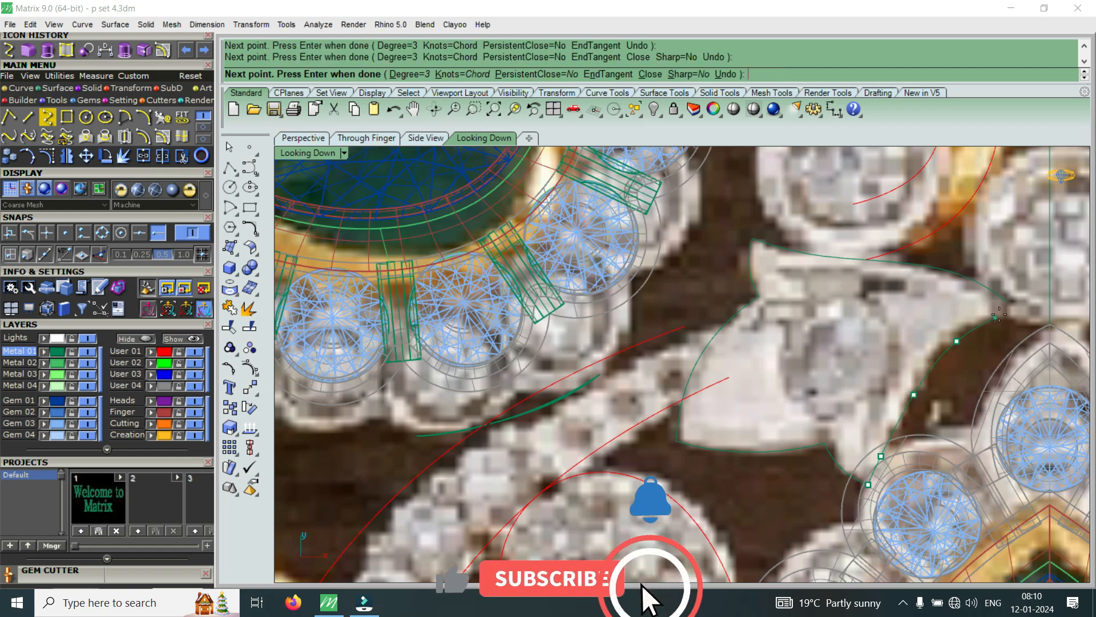
{"action": "left_click", "coordinate": [1007, 301]}
{"action": "right_click", "coordinate": [759, 327]}
Mirror a copy of the left pear halo and the curve beneath it across the vertical centre line, starting the mirror plane at 0.
{"action": "scroll", "coordinate": [715, 324], "scroll_direction": "down", "scroll_amount": 6}
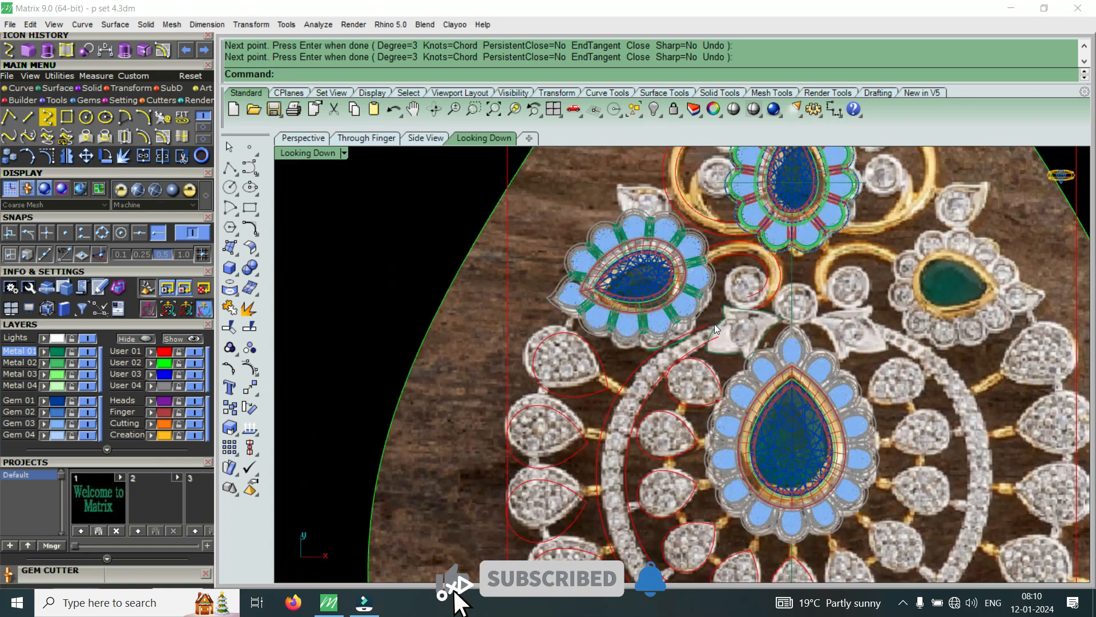
{"action": "scroll", "coordinate": [660, 272], "scroll_direction": "down", "scroll_amount": 2}
{"action": "scroll", "coordinate": [660, 272], "scroll_direction": "up", "scroll_amount": 4}
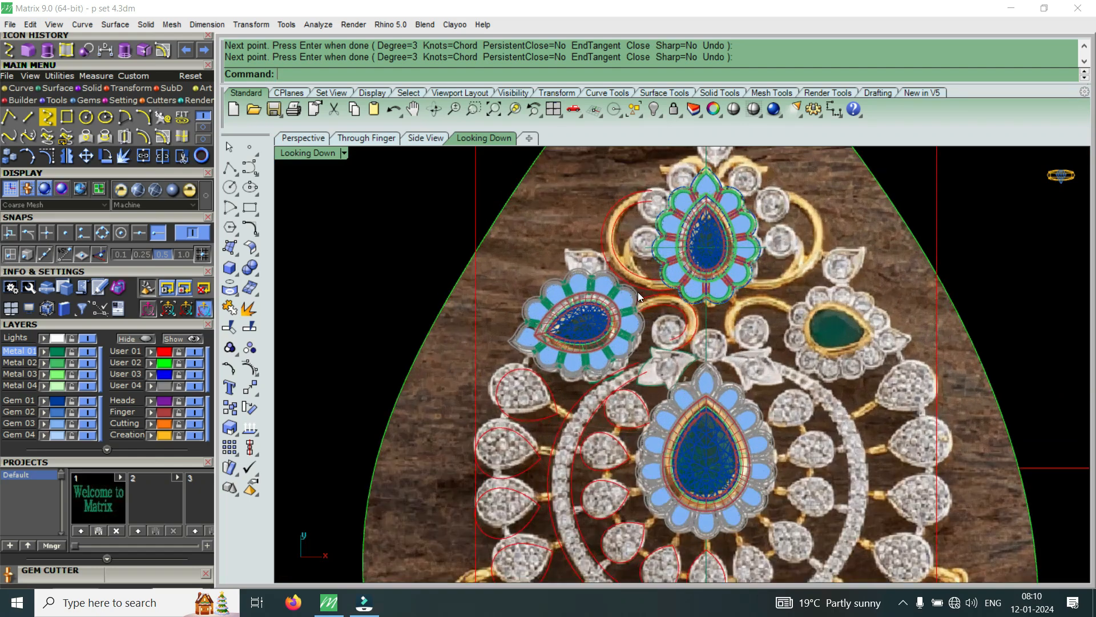
{"action": "left_click", "coordinate": [630, 316]}
{"action": "left_click", "coordinate": [652, 355]}
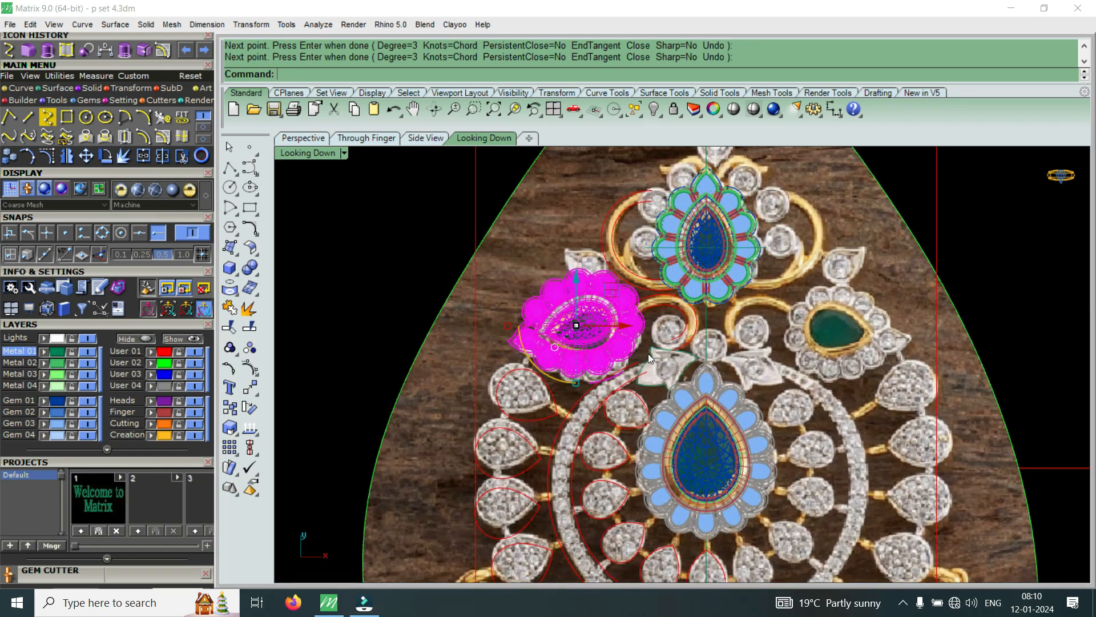
{"action": "left_click", "coordinate": [69, 157]}
{"action": "type", "text": "0"}
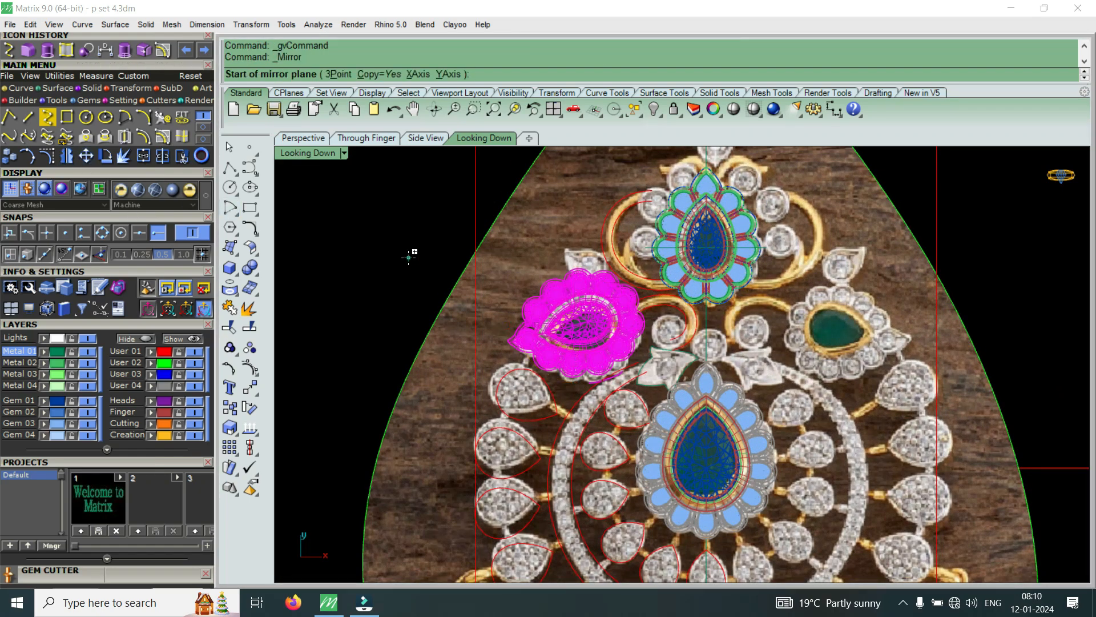
{"action": "key", "text": "Return"}
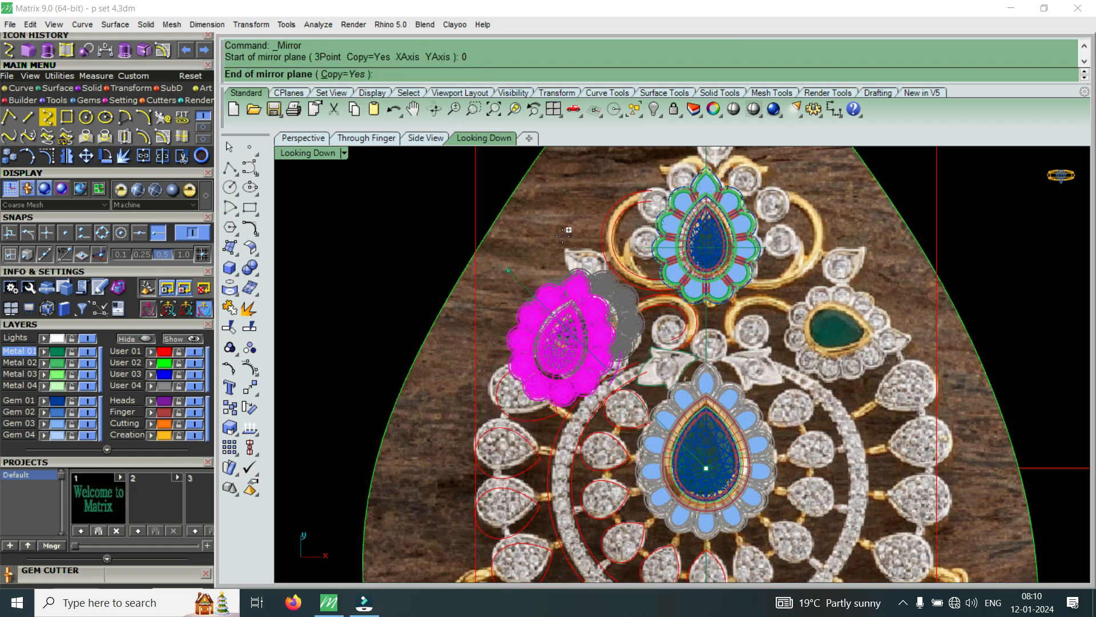
{"action": "scroll", "coordinate": [701, 345], "scroll_direction": "down", "scroll_amount": 5}
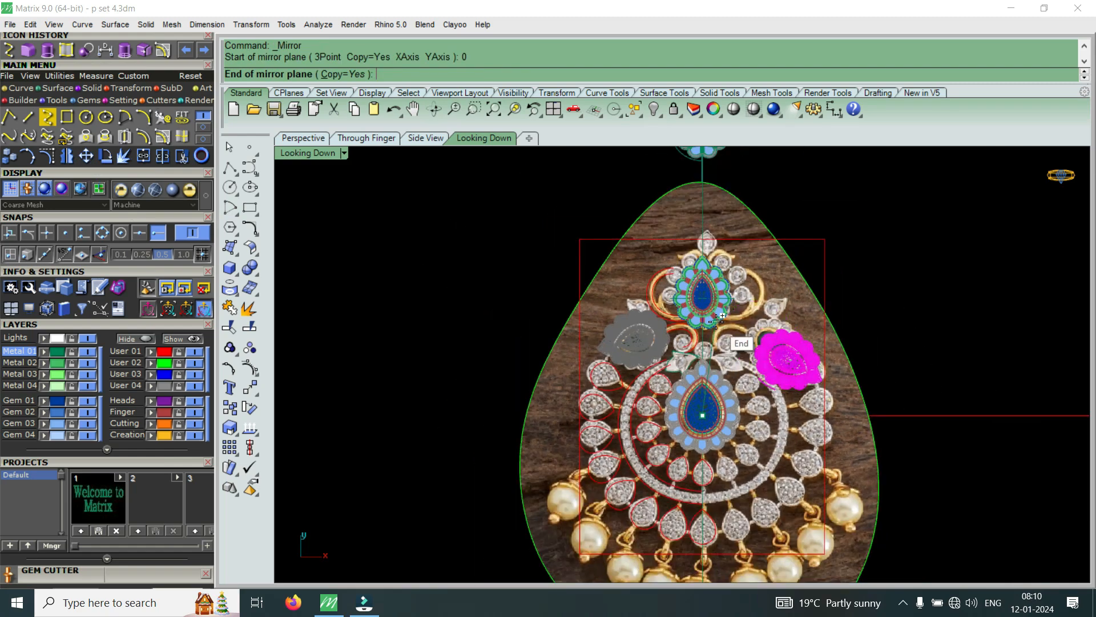
{"action": "left_click", "coordinate": [714, 248]}
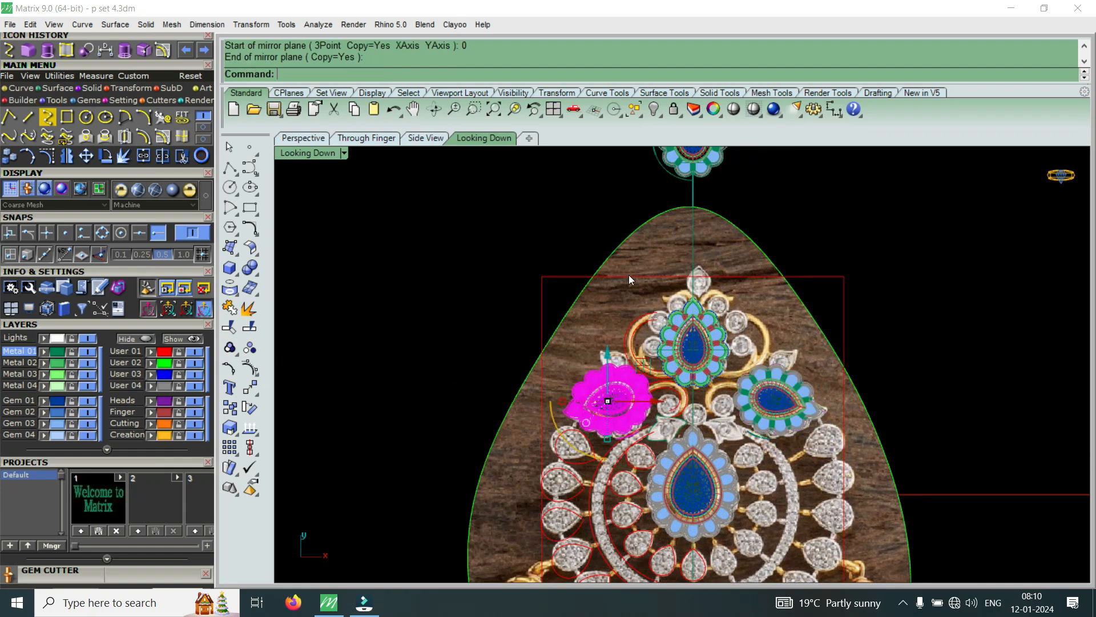
Examine the mirrored halos, leaf outline and teardrop curves against the whole pendant in the reference photo.
{"action": "scroll", "coordinate": [635, 275], "scroll_direction": "down", "scroll_amount": 3}
{"action": "scroll", "coordinate": [593, 432], "scroll_direction": "up", "scroll_amount": 5}
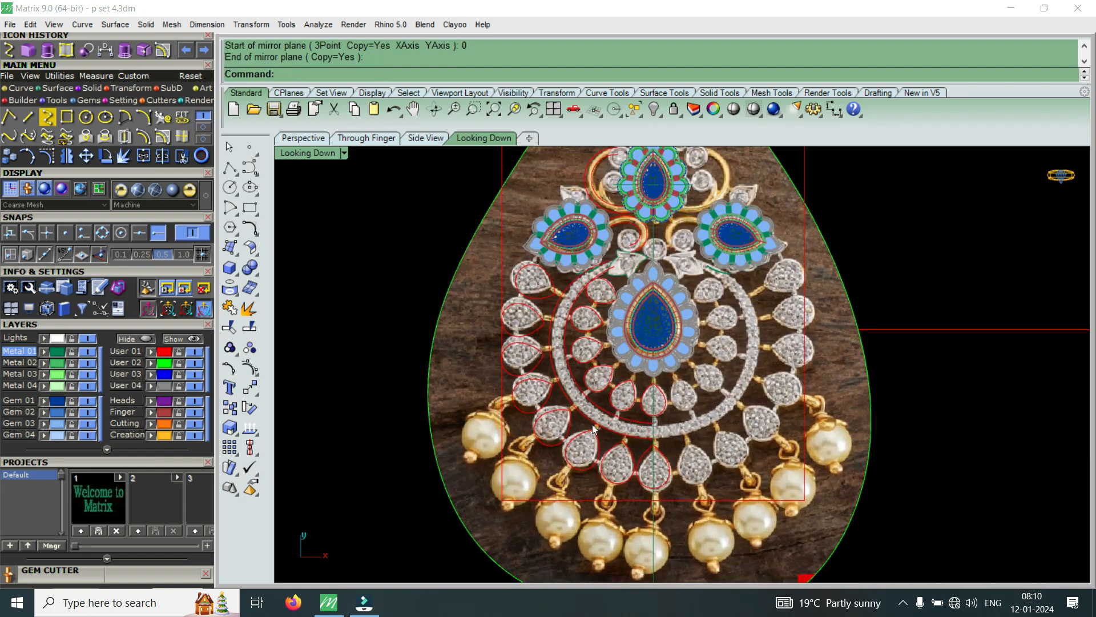
{"action": "scroll", "coordinate": [691, 425], "scroll_direction": "down", "scroll_amount": 4}
{"action": "scroll", "coordinate": [684, 439], "scroll_direction": "up", "scroll_amount": 4}
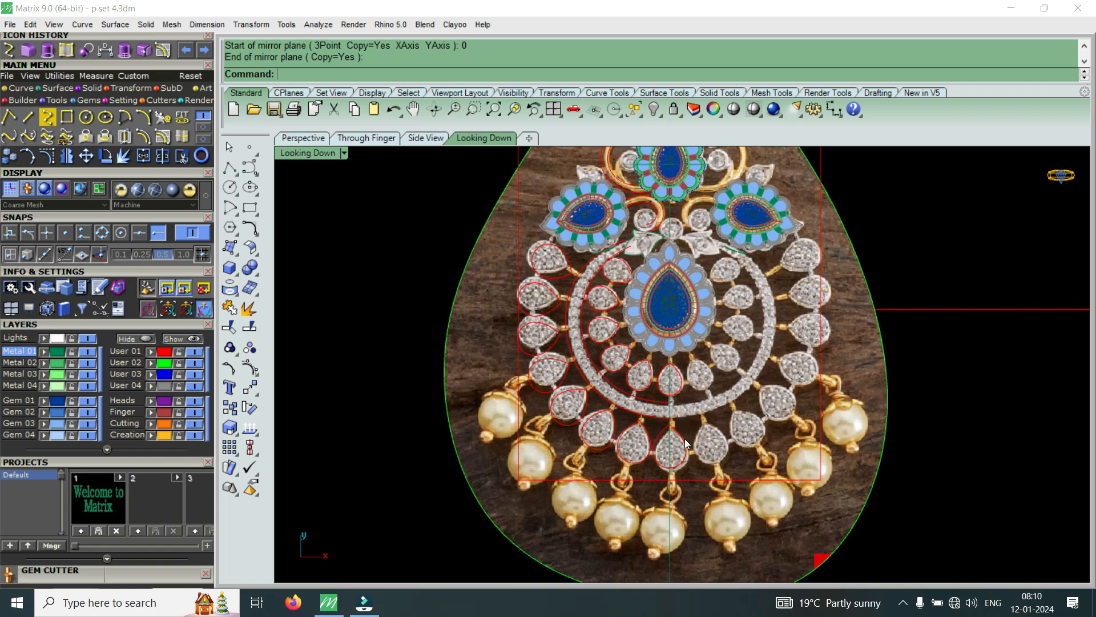
{"action": "scroll", "coordinate": [684, 439], "scroll_direction": "down", "scroll_amount": 4}
{"action": "scroll", "coordinate": [692, 383], "scroll_direction": "up", "scroll_amount": 3}
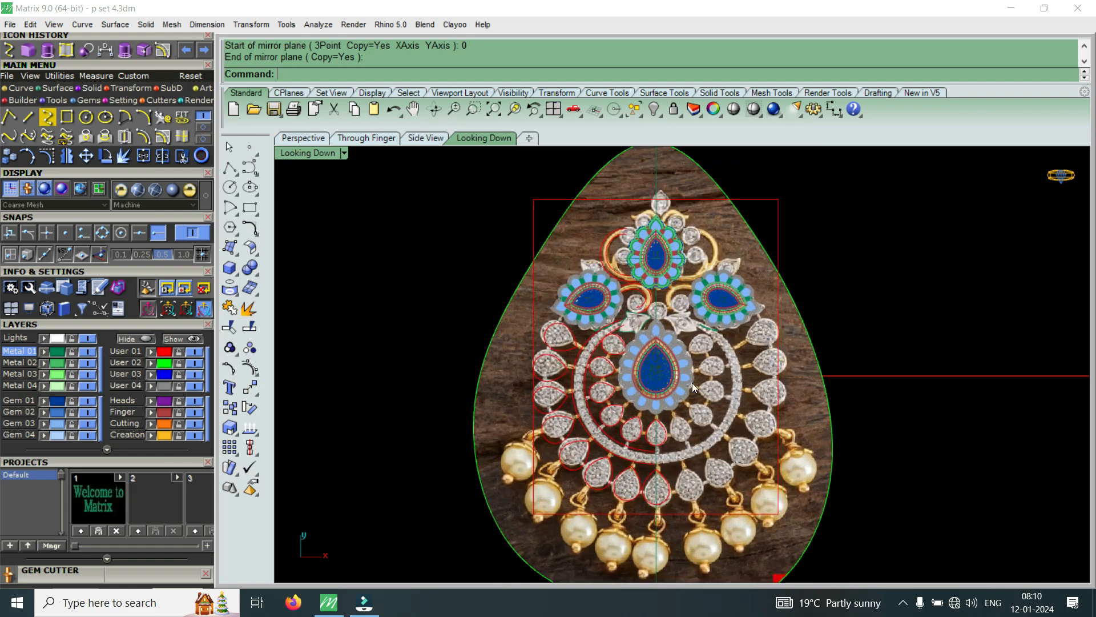
{"action": "scroll", "coordinate": [706, 324], "scroll_direction": "down", "scroll_amount": 2}
{"action": "scroll", "coordinate": [672, 241], "scroll_direction": "up", "scroll_amount": 3}
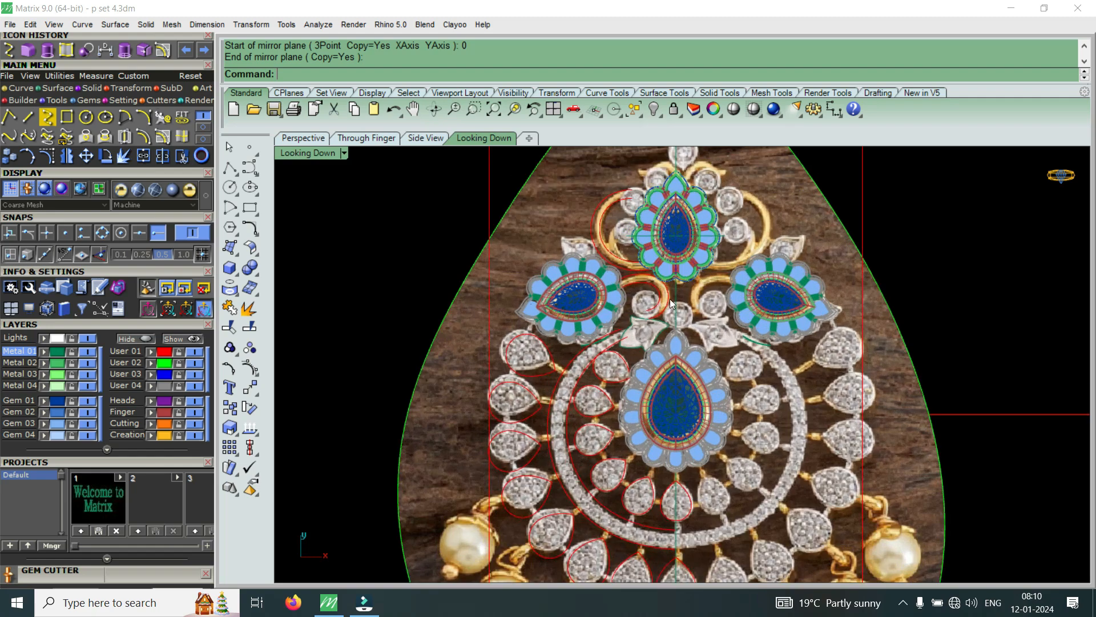
{"action": "scroll", "coordinate": [676, 290], "scroll_direction": "down", "scroll_amount": 2}
{"action": "scroll", "coordinate": [676, 290], "scroll_direction": "up", "scroll_amount": 2}
{"action": "scroll", "coordinate": [676, 290], "scroll_direction": "down", "scroll_amount": 3}
{"action": "scroll", "coordinate": [676, 364], "scroll_direction": "up", "scroll_amount": 3}
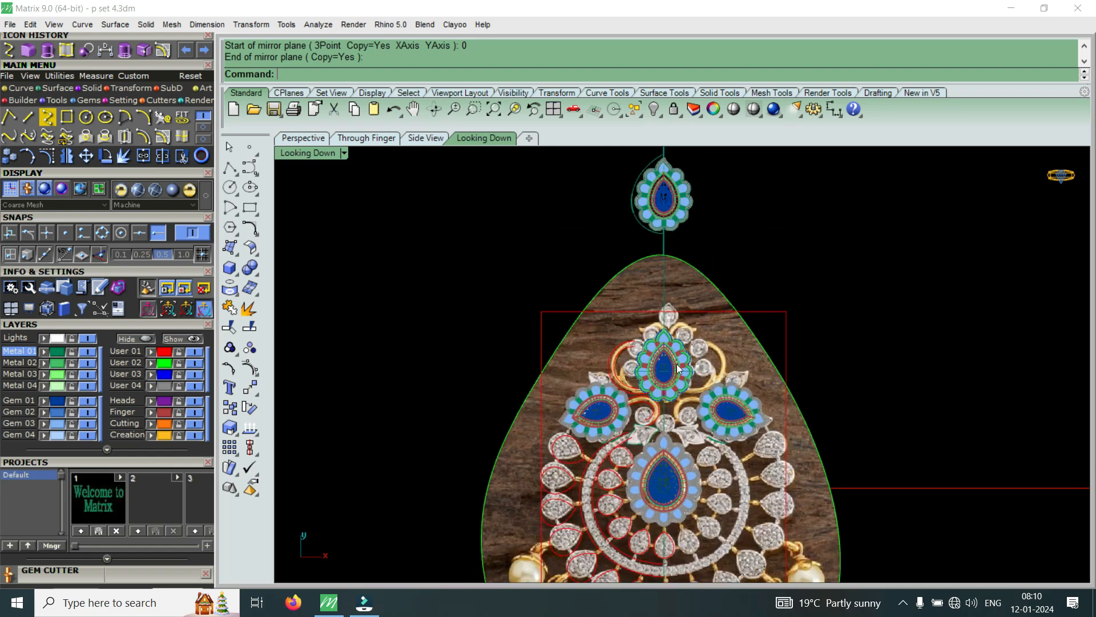
{"action": "scroll", "coordinate": [665, 391], "scroll_direction": "down", "scroll_amount": 3}
{"action": "scroll", "coordinate": [687, 423], "scroll_direction": "up", "scroll_amount": 3}
{"action": "scroll", "coordinate": [669, 335], "scroll_direction": "down", "scroll_amount": 1}
{"action": "scroll", "coordinate": [685, 434], "scroll_direction": "up", "scroll_amount": 2}
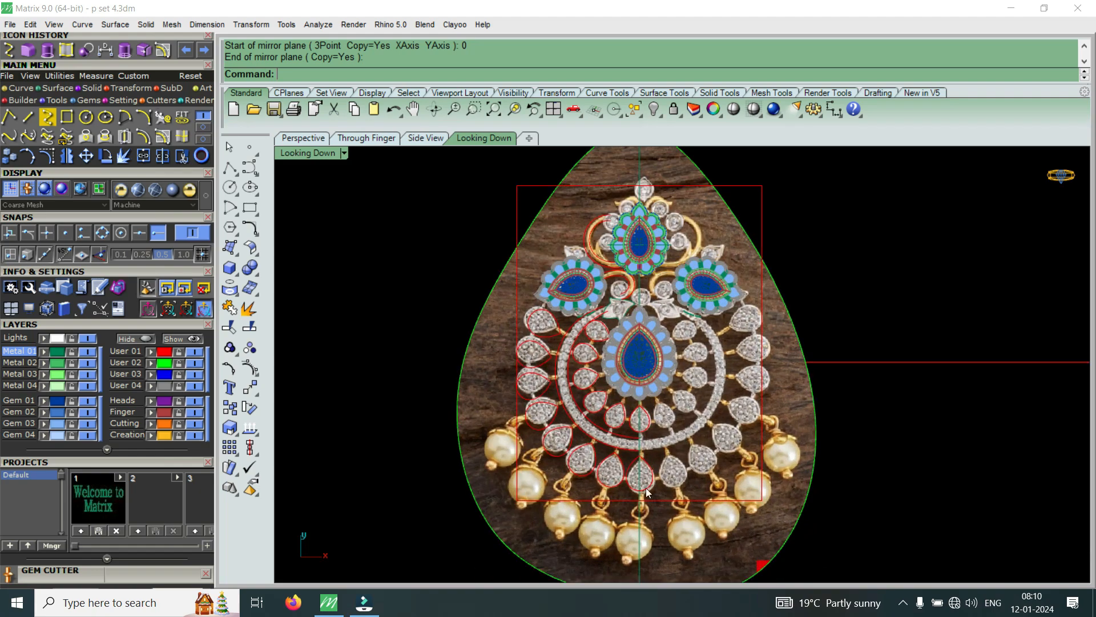
{"action": "scroll", "coordinate": [612, 419], "scroll_direction": "up", "scroll_amount": 2}
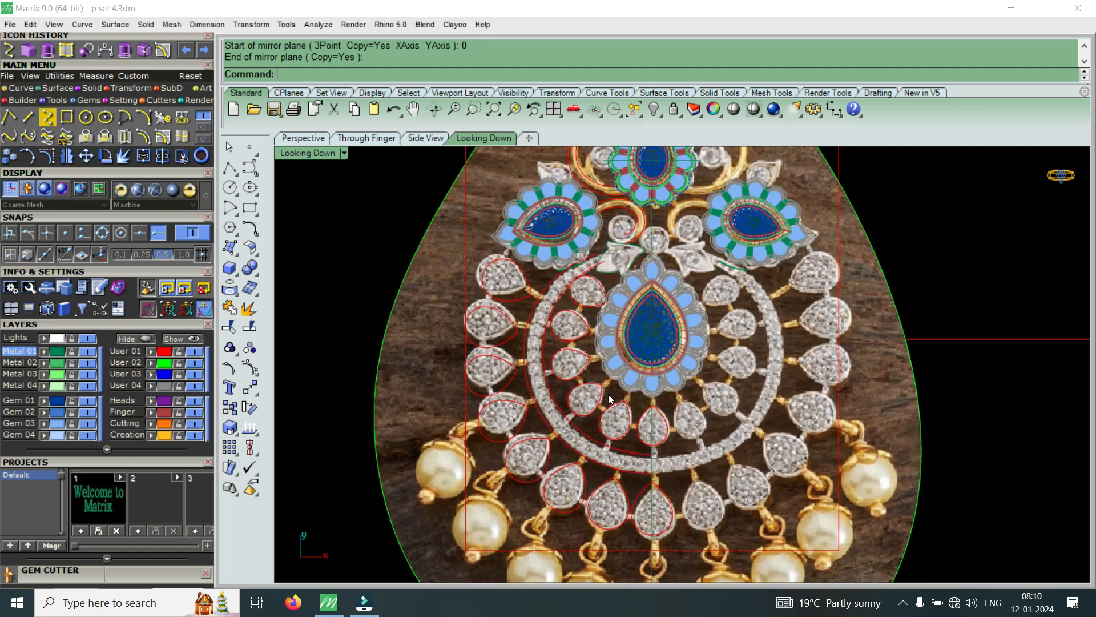
{"action": "scroll", "coordinate": [670, 397], "scroll_direction": "down", "scroll_amount": 2}
{"action": "scroll", "coordinate": [673, 378], "scroll_direction": "up", "scroll_amount": 2}
{"action": "scroll", "coordinate": [679, 325], "scroll_direction": "down", "scroll_amount": 3}
{"action": "scroll", "coordinate": [670, 305], "scroll_direction": "up", "scroll_amount": 2}
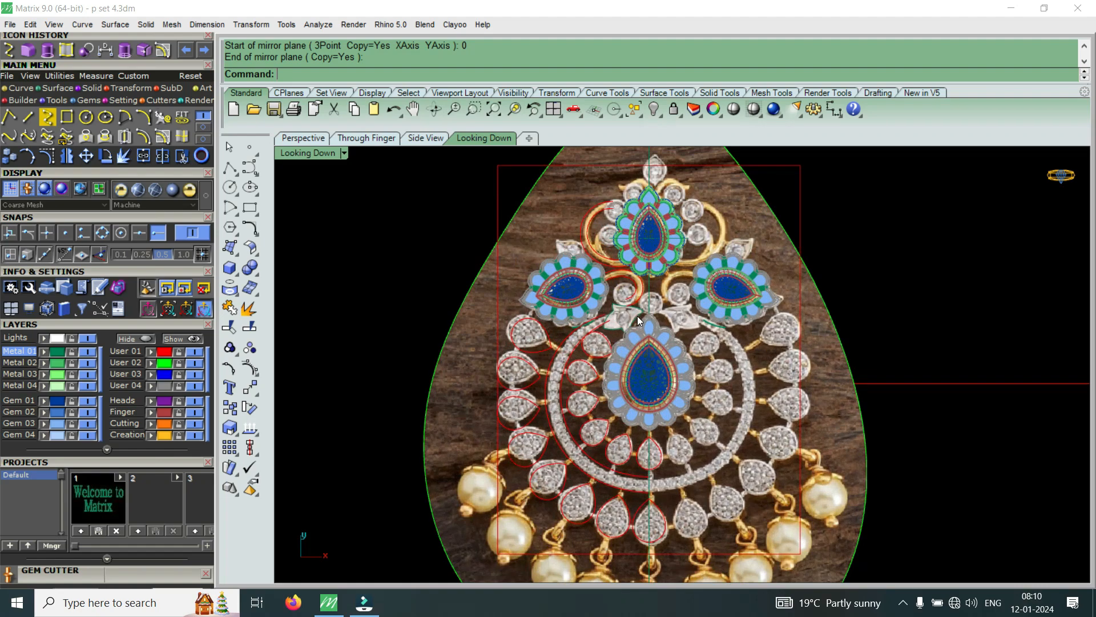
{"action": "scroll", "coordinate": [639, 320], "scroll_direction": "up", "scroll_amount": 4}
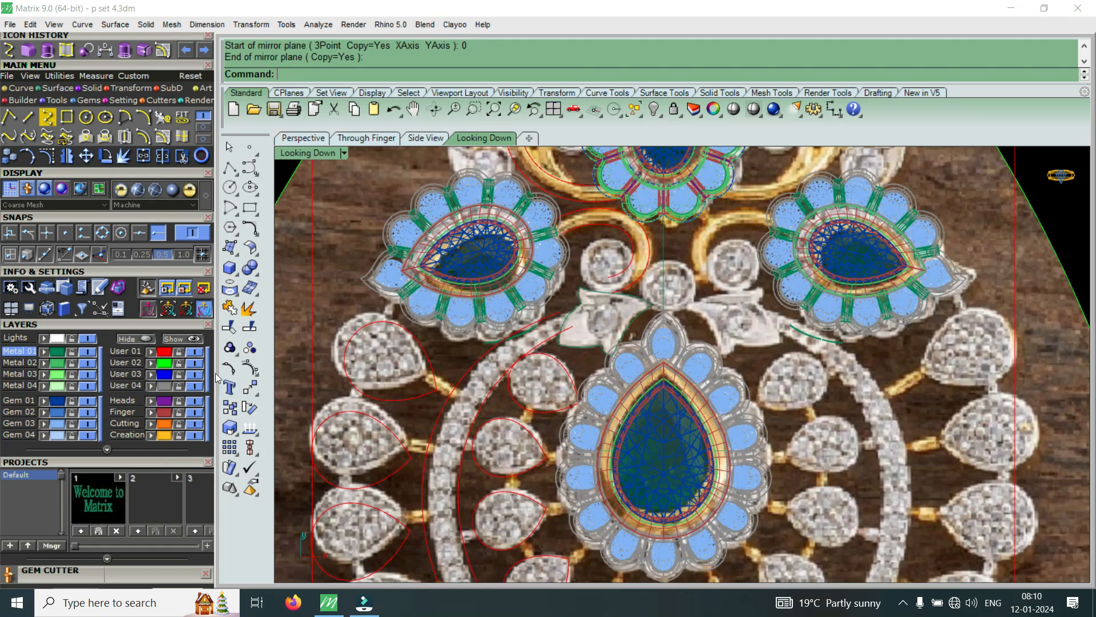
Inspect the traced leaf and teardrop curves with the User 02 reference photo layer hidden, and turn that layer back on.
{"action": "left_click", "coordinate": [195, 364]}
{"action": "scroll", "coordinate": [628, 300], "scroll_direction": "up", "scroll_amount": 5}
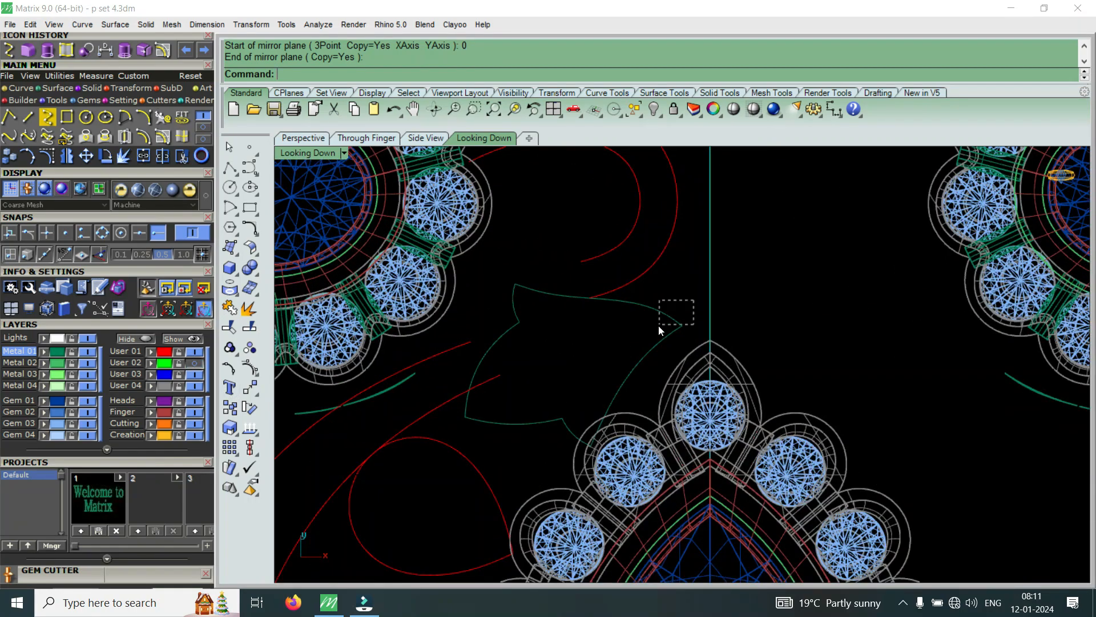
{"action": "left_click_drag", "start_coordinate": [662, 328], "coordinate": [649, 332]}
{"action": "scroll", "coordinate": [562, 323], "scroll_direction": "down", "scroll_amount": 3}
{"action": "scroll", "coordinate": [569, 326], "scroll_direction": "down", "scroll_amount": 3}
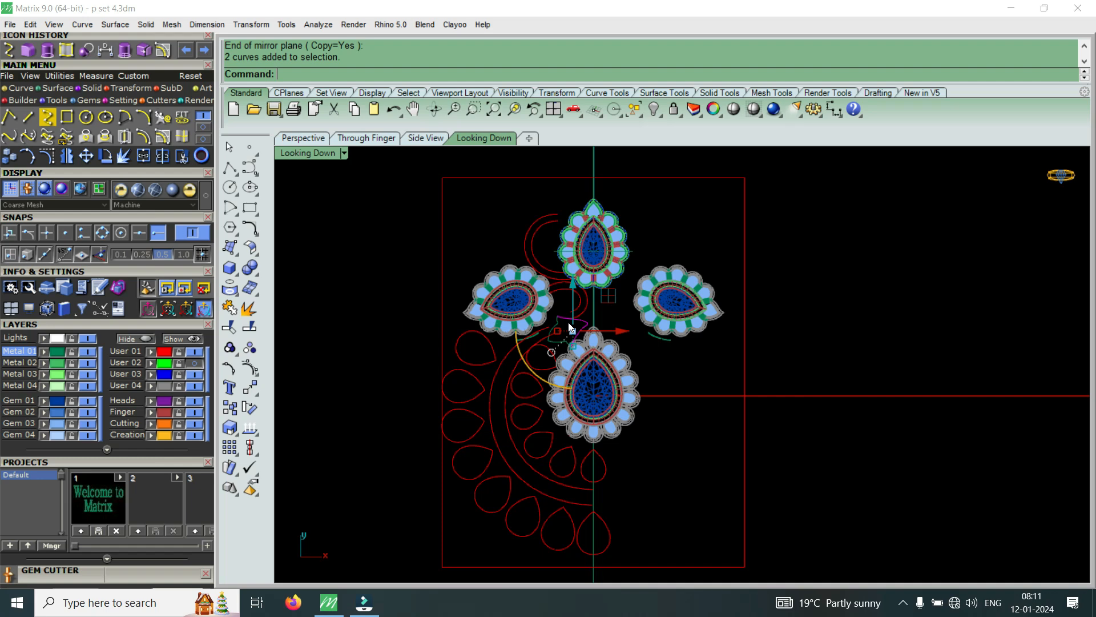
{"action": "scroll", "coordinate": [610, 468], "scroll_direction": "up", "scroll_amount": 3}
{"action": "scroll", "coordinate": [586, 404], "scroll_direction": "down", "scroll_amount": 8}
{"action": "scroll", "coordinate": [583, 417], "scroll_direction": "up", "scroll_amount": 8}
{"action": "left_click_drag", "start_coordinate": [621, 327], "coordinate": [568, 355]}
{"action": "left_click_drag", "start_coordinate": [668, 438], "coordinate": [597, 485]}
{"action": "scroll", "coordinate": [588, 370], "scroll_direction": "down", "scroll_amount": 6}
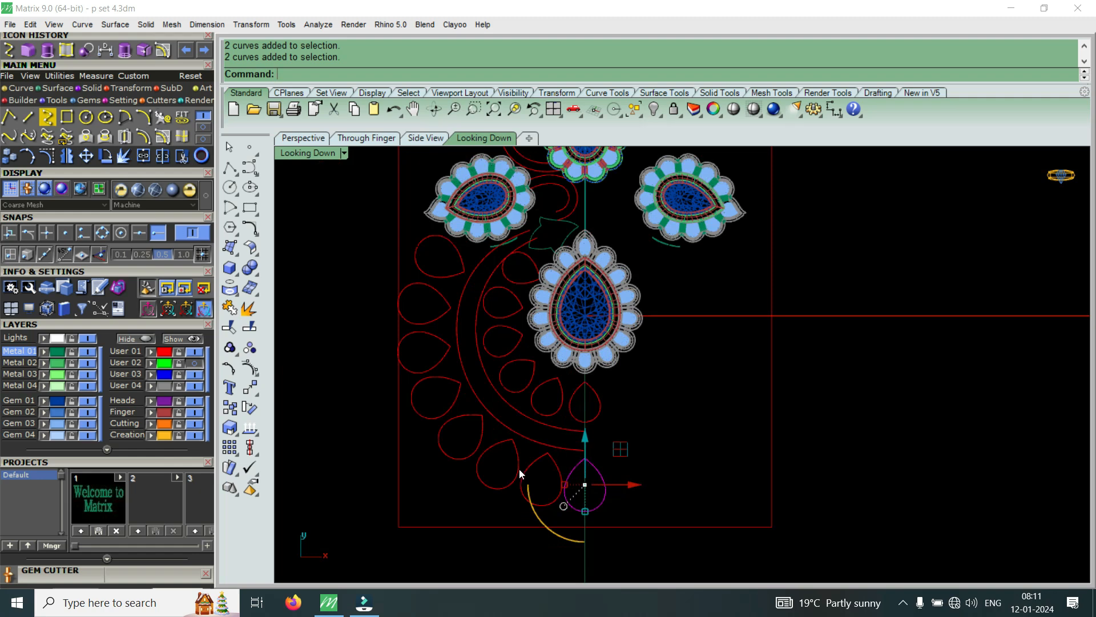
{"action": "scroll", "coordinate": [559, 350], "scroll_direction": "down", "scroll_amount": 4}
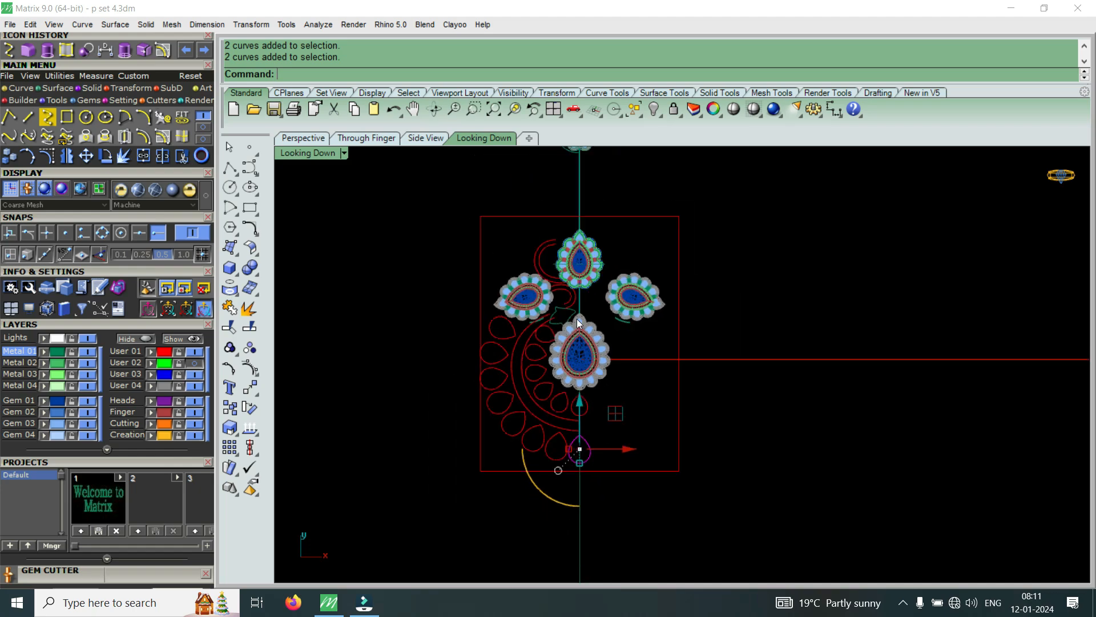
{"action": "scroll", "coordinate": [580, 322], "scroll_direction": "up", "scroll_amount": 3}
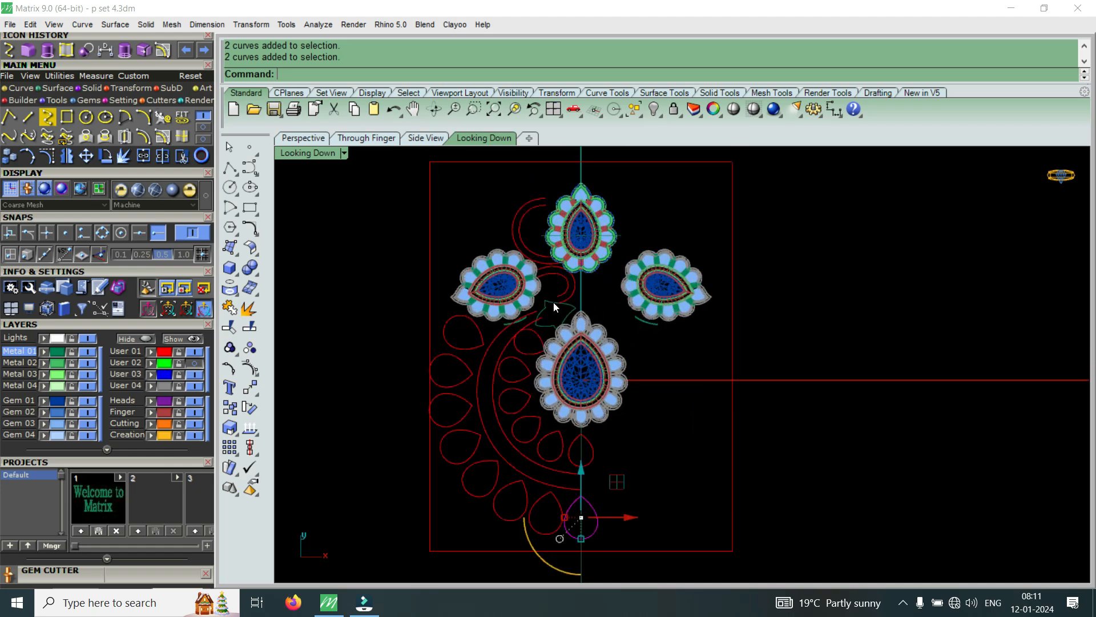
{"action": "scroll", "coordinate": [552, 337], "scroll_direction": "up", "scroll_amount": 4}
{"action": "scroll", "coordinate": [566, 306], "scroll_direction": "down", "scroll_amount": 5}
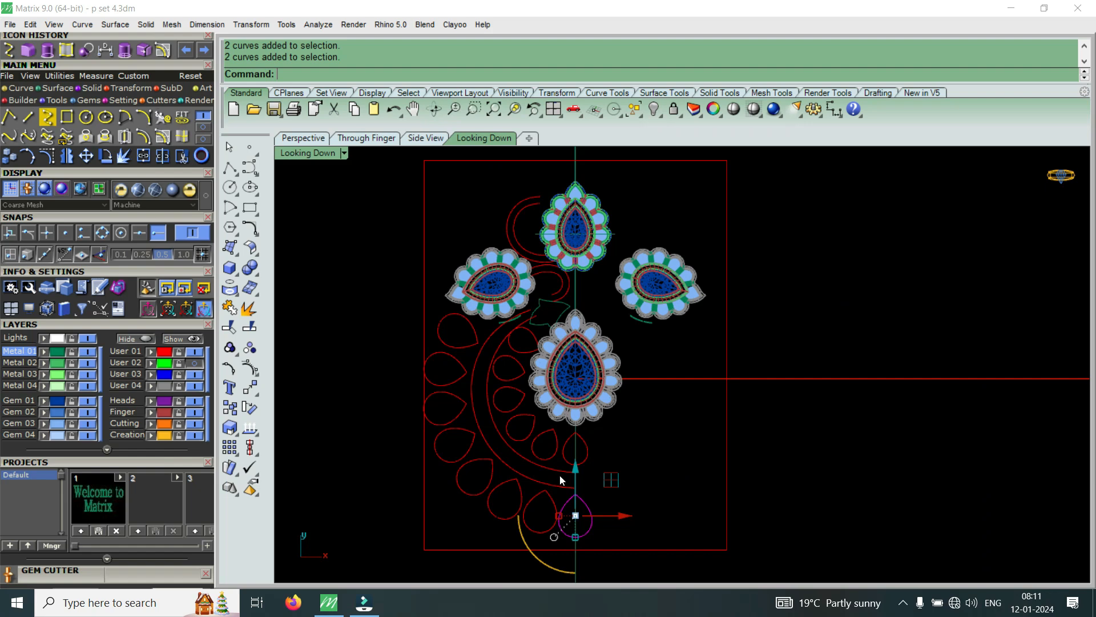
{"action": "left_click", "coordinate": [194, 362]}
{"action": "key", "text": "Escape"}
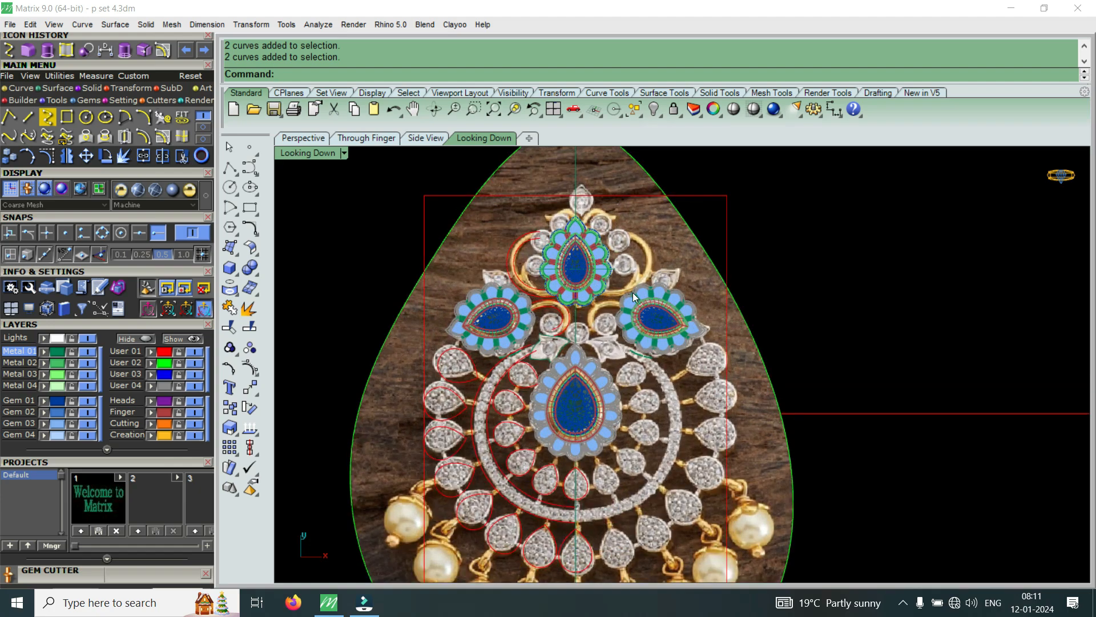
{"action": "scroll", "coordinate": [644, 294], "scroll_direction": "down", "scroll_amount": 3}
{"action": "scroll", "coordinate": [624, 272], "scroll_direction": "down", "scroll_amount": 2}
{"action": "scroll", "coordinate": [624, 273], "scroll_direction": "up", "scroll_amount": 2}
{"action": "scroll", "coordinate": [625, 320], "scroll_direction": "down", "scroll_amount": 3}
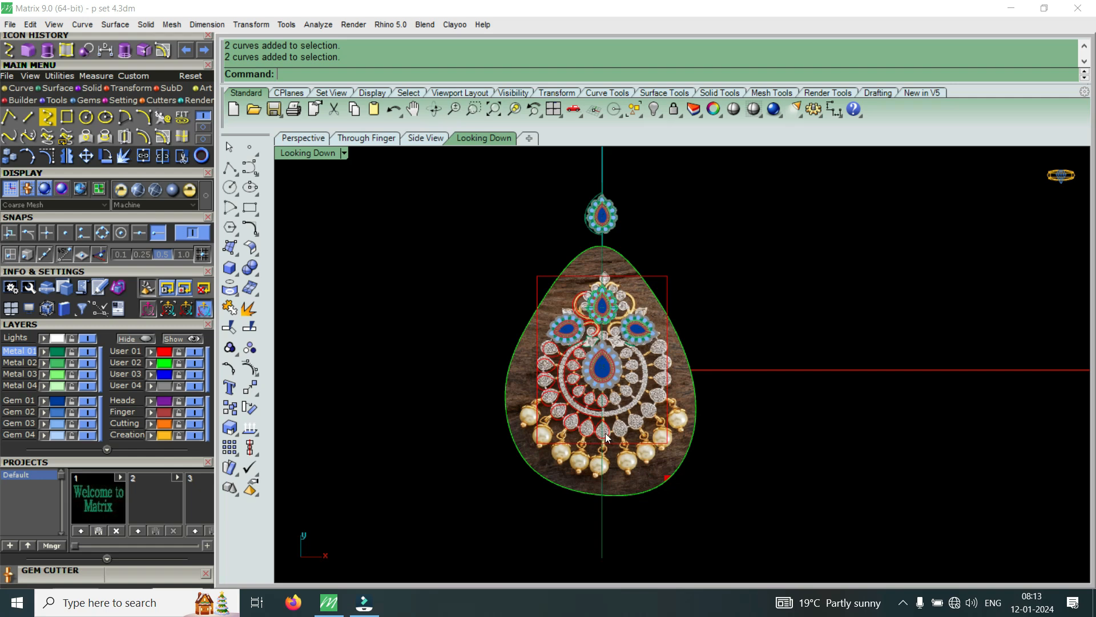
{"action": "scroll", "coordinate": [605, 433], "scroll_direction": "up", "scroll_amount": 2}
{"action": "scroll", "coordinate": [611, 436], "scroll_direction": "down", "scroll_amount": 2}
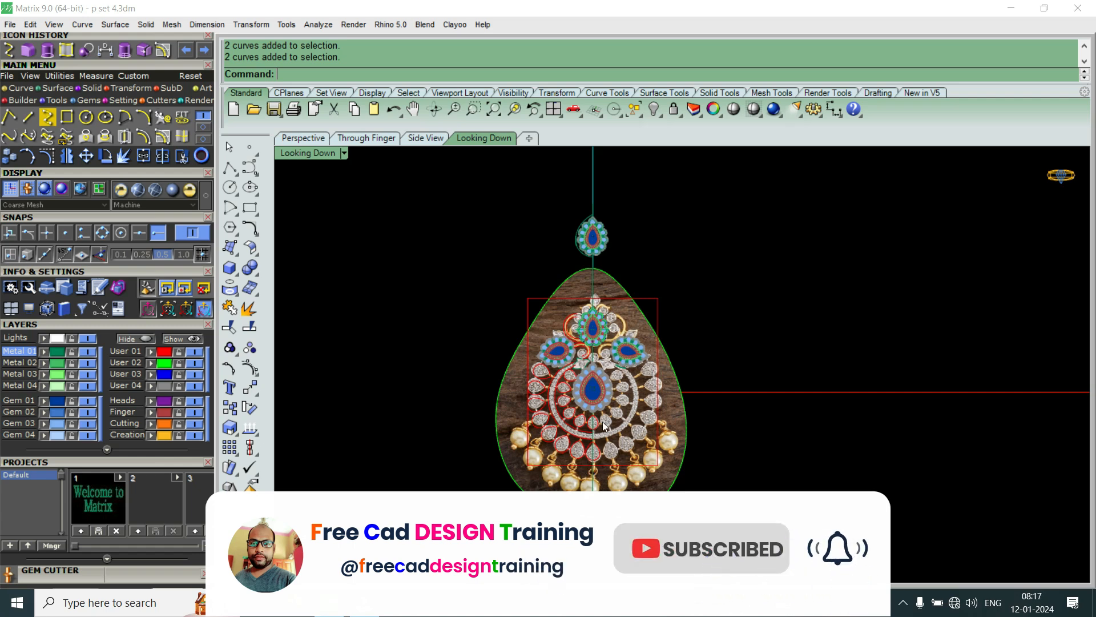
{"action": "scroll", "coordinate": [618, 326], "scroll_direction": "up", "scroll_amount": 3}
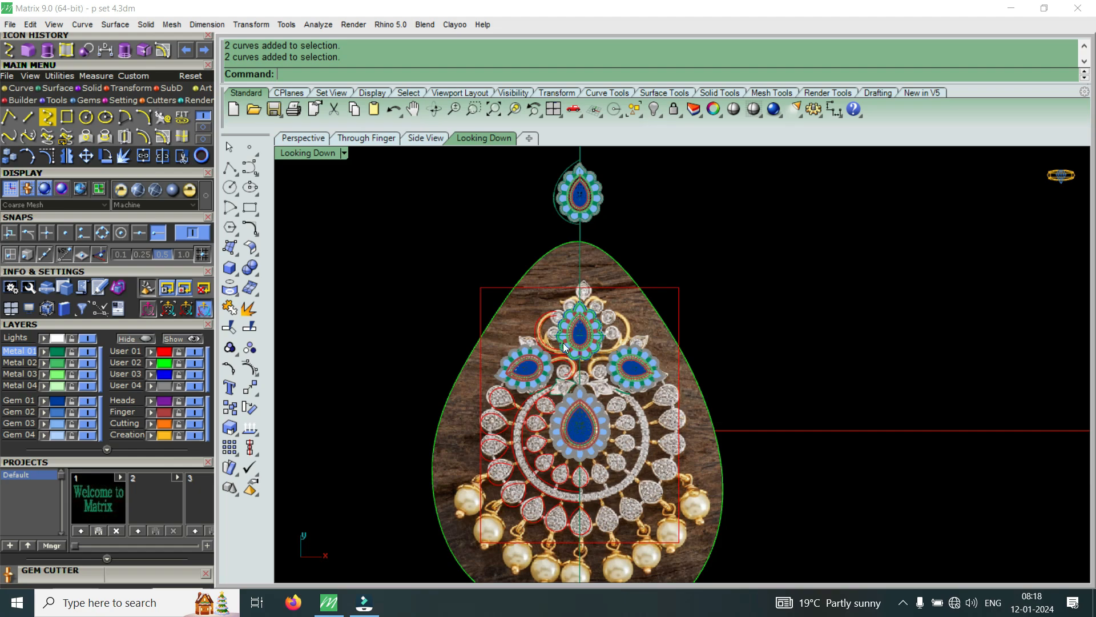
{"action": "scroll", "coordinate": [564, 342], "scroll_direction": "down", "scroll_amount": 2}
{"action": "scroll", "coordinate": [588, 390], "scroll_direction": "up", "scroll_amount": 2}
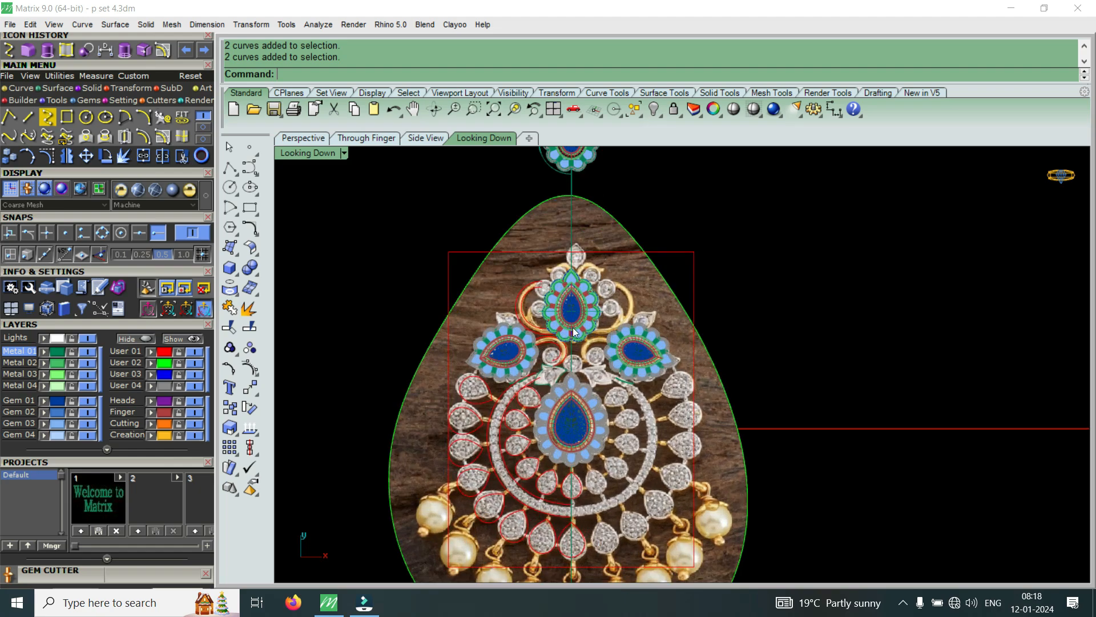